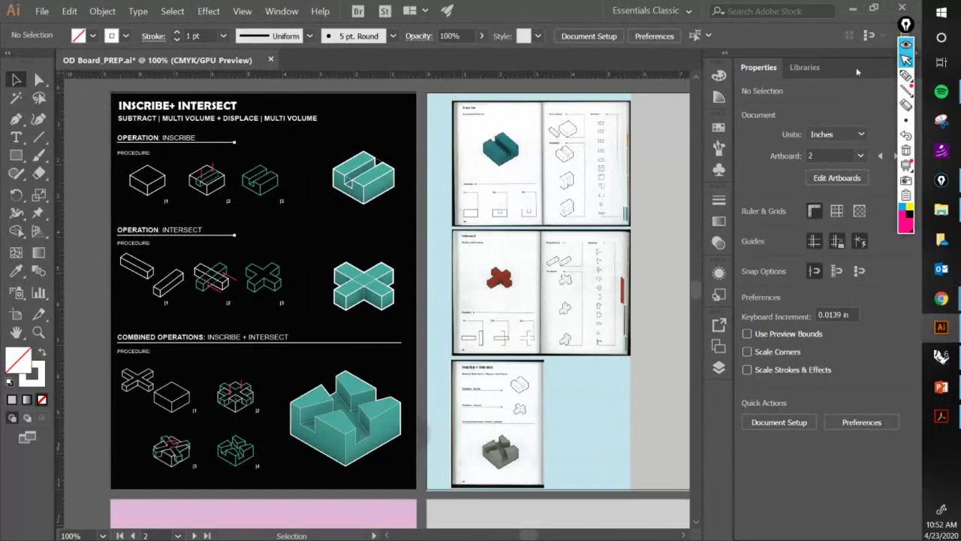
# Circle the three reference scans, the black board and its title in pink ink, and clear the annotations.
pyautogui.click(907, 75)
pyautogui.moveTo(616, 109)
pyautogui.mouseDown()
pyautogui.moveTo(472, 157)
pyautogui.moveTo(615, 219)
pyautogui.moveTo(571, 113)
pyautogui.mouseUp()
pyautogui.moveTo(489, 248)
pyautogui.mouseDown()
pyautogui.moveTo(600, 370)
pyautogui.moveTo(531, 237)
pyautogui.mouseUp()
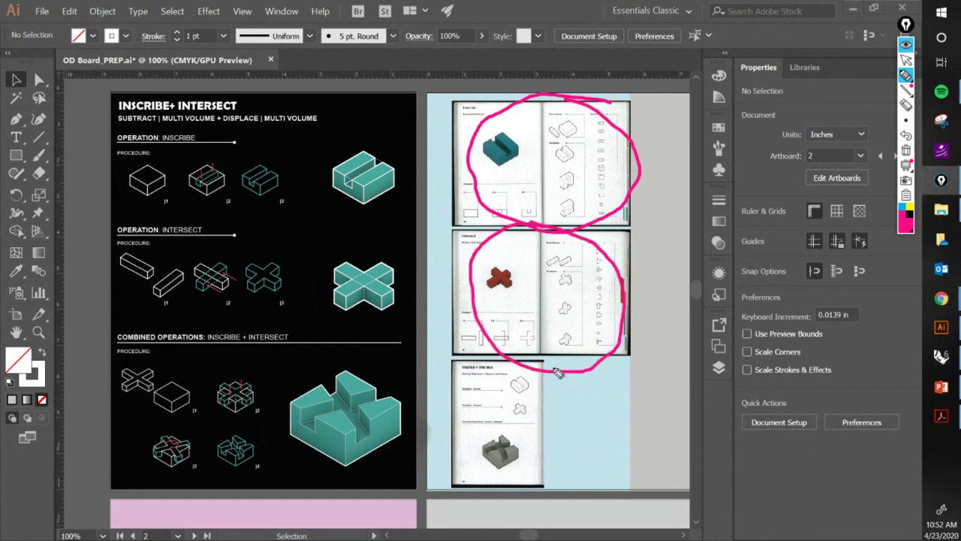
pyautogui.moveTo(535, 360)
pyautogui.mouseDown()
pyautogui.moveTo(463, 364)
pyautogui.moveTo(439, 443)
pyautogui.moveTo(511, 504)
pyautogui.moveTo(557, 381)
pyautogui.mouseUp()
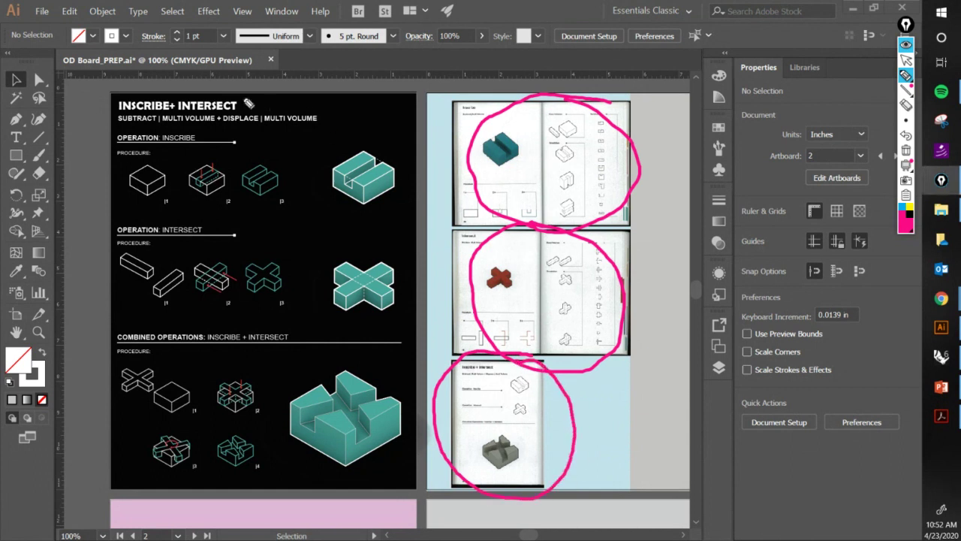
pyautogui.moveTo(242, 96)
pyautogui.mouseDown()
pyautogui.moveTo(170, 88)
pyautogui.moveTo(114, 78)
pyautogui.mouseUp()
pyautogui.moveTo(92, 492)
pyautogui.mouseDown()
pyautogui.moveTo(354, 538)
pyautogui.moveTo(428, 537)
pyautogui.moveTo(444, 439)
pyautogui.moveTo(422, 114)
pyautogui.moveTo(225, 96)
pyautogui.mouseUp()
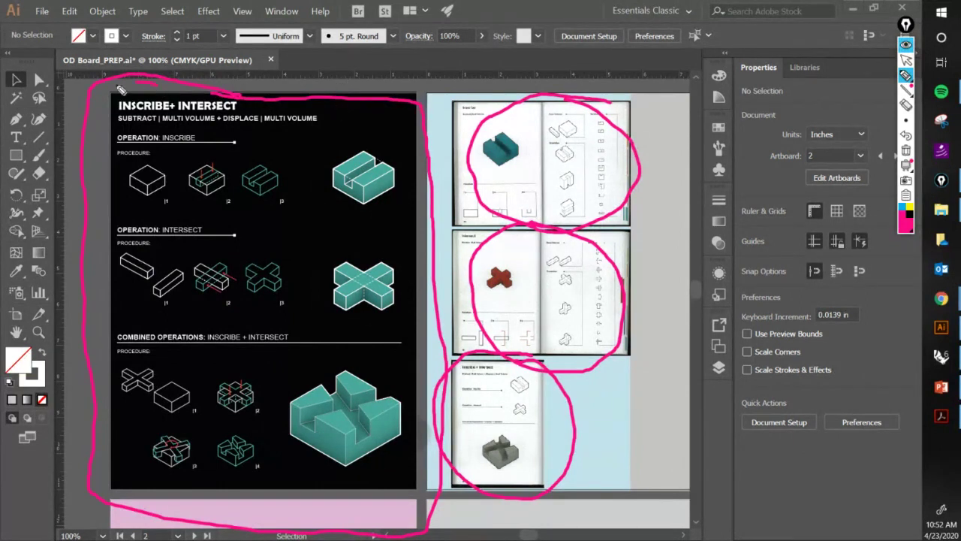
pyautogui.moveTo(122, 90)
pyautogui.mouseDown()
pyautogui.moveTo(187, 135)
pyautogui.moveTo(246, 133)
pyautogui.moveTo(257, 100)
pyautogui.mouseUp()
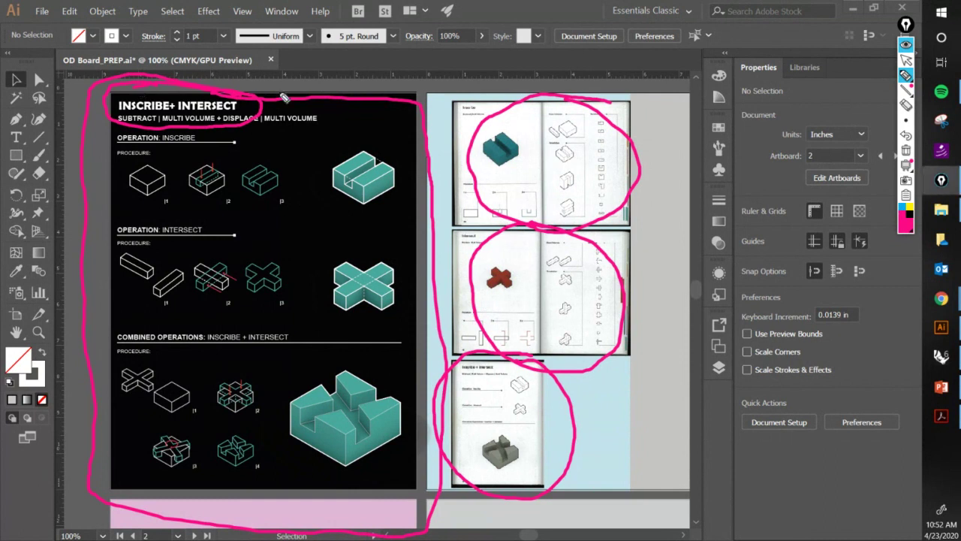
pyautogui.click(907, 151)
pyautogui.click(906, 60)
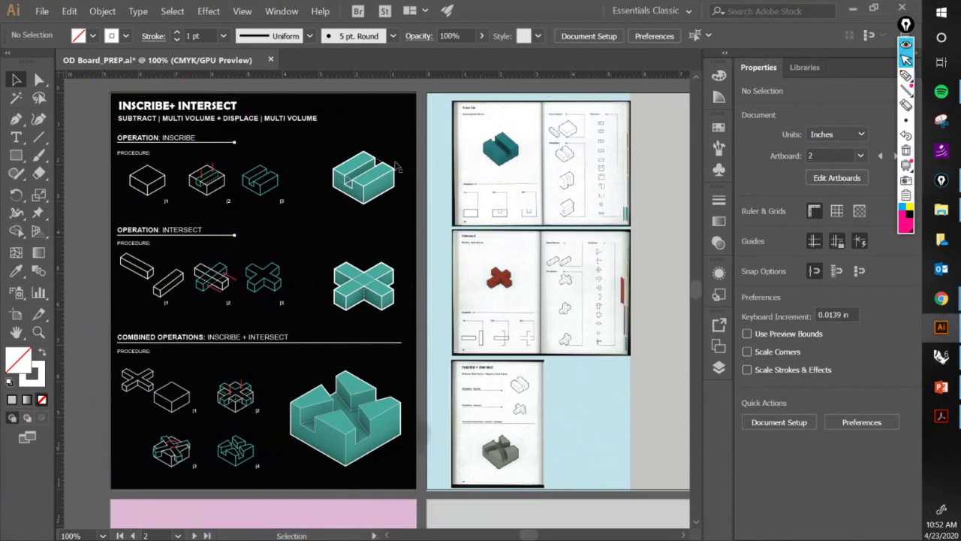
pyautogui.moveTo(365, 201)
pyautogui.mouseDown()
pyautogui.moveTo(341, 204)
pyautogui.moveTo(338, 216)
pyautogui.moveTo(332, 206)
pyautogui.moveTo(352, 216)
pyautogui.mouseUp()
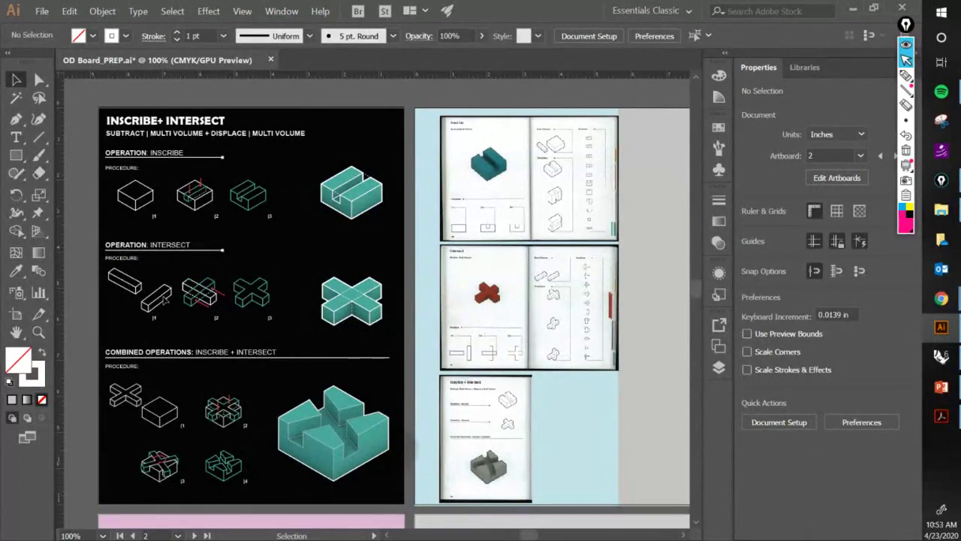
pyautogui.press('space')
pyautogui.moveTo(294, 251); pyautogui.dragTo(298, 240)
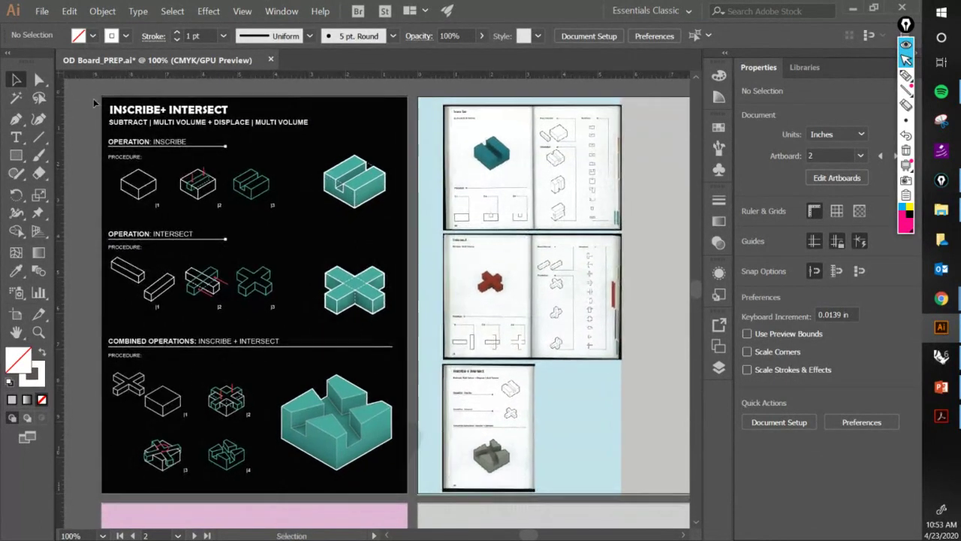
# Open the settings for a new document and select its width value.
pyautogui.click(46, 11)
pyautogui.click(63, 28)
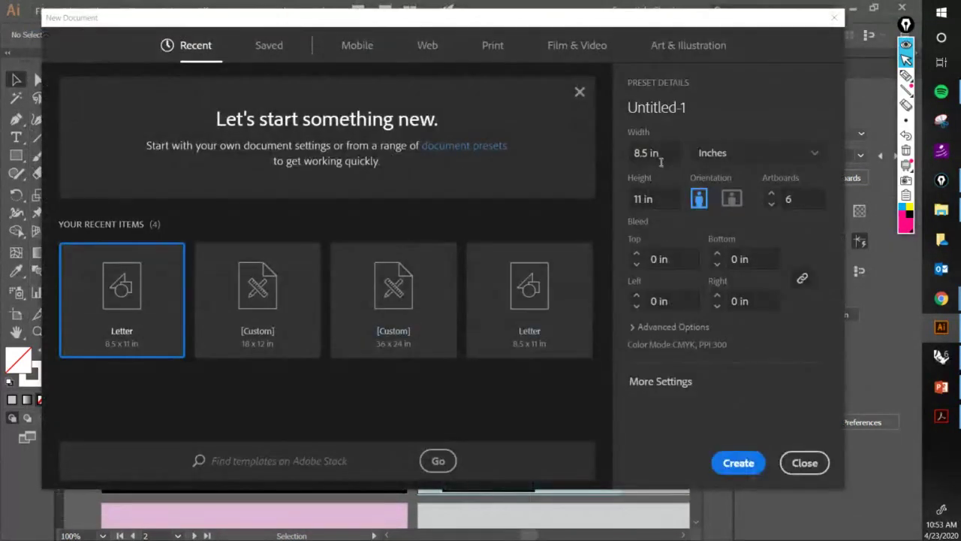
pyautogui.click(666, 155)
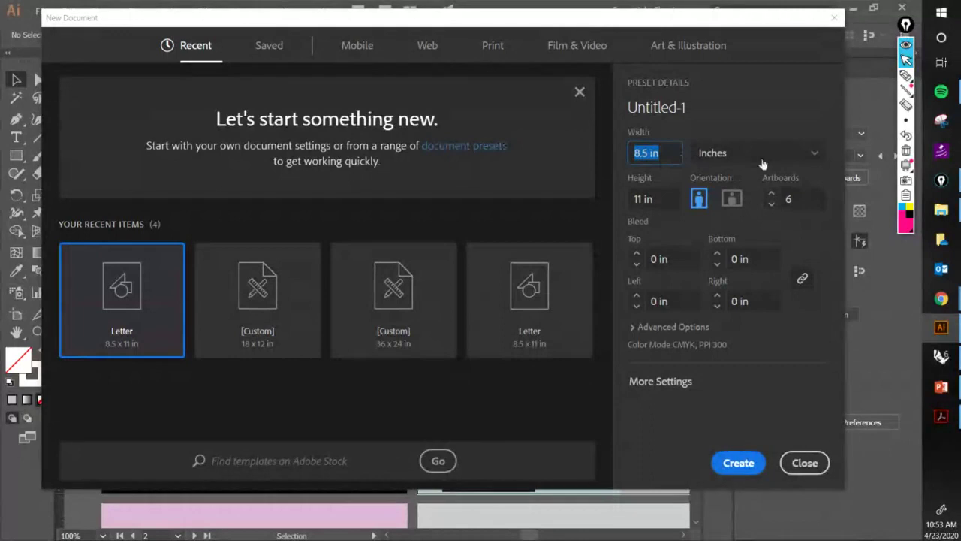
# Underline the width, height, units and orientation settings in pink ink and circle the artboard count.
pyautogui.click(907, 75)
pyautogui.moveTo(666, 158); pyautogui.dragTo(635, 160)
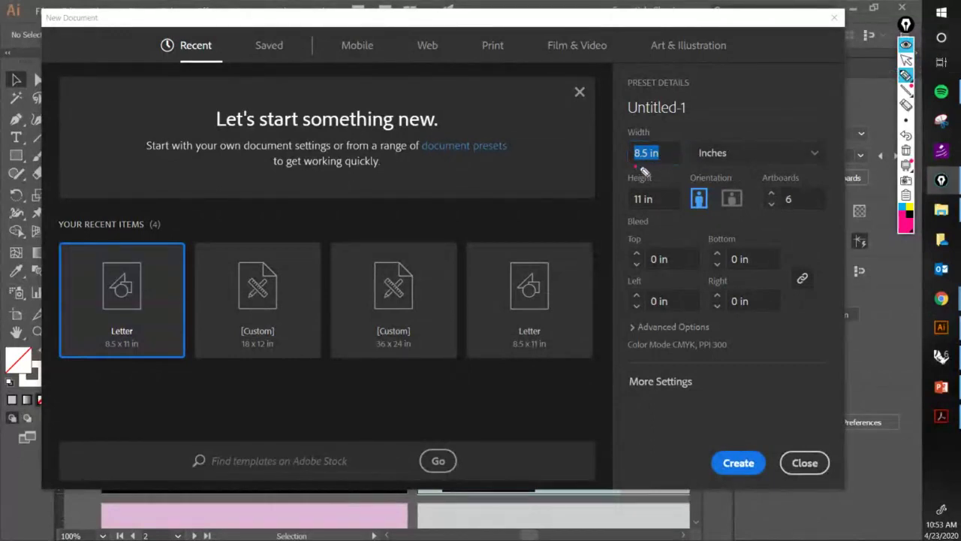
pyautogui.moveTo(634, 216); pyautogui.dragTo(661, 217)
pyautogui.moveTo(698, 169); pyautogui.dragTo(731, 170)
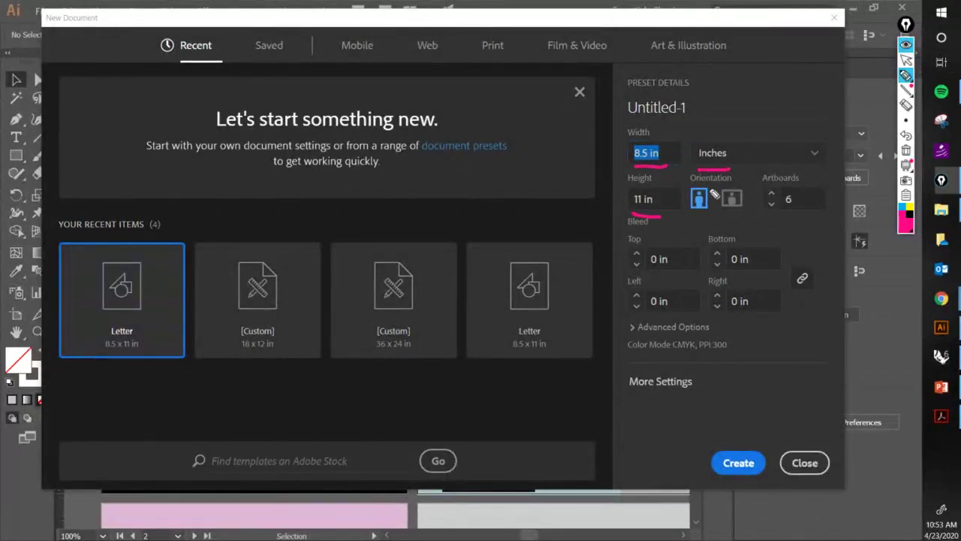
pyautogui.moveTo(686, 216); pyautogui.dragTo(717, 214)
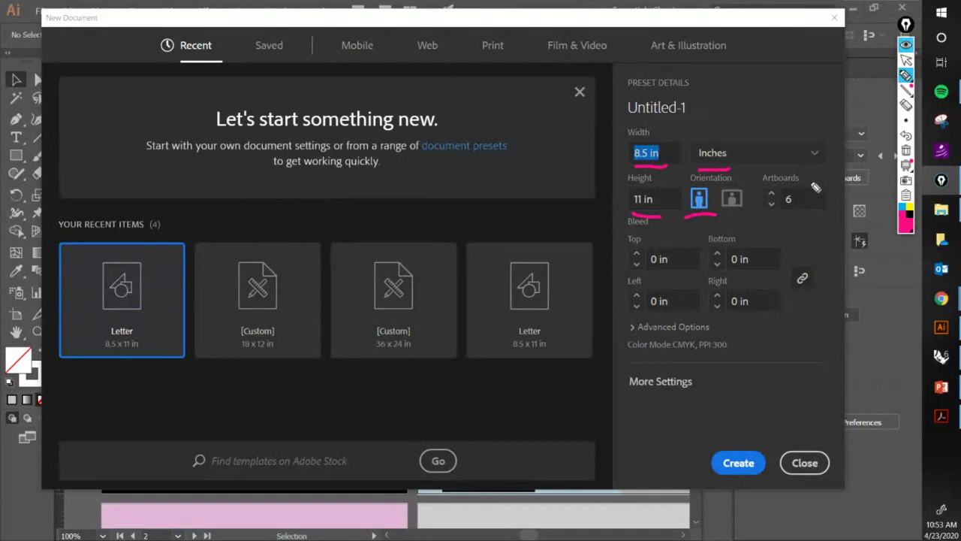
pyautogui.moveTo(808, 178)
pyautogui.mouseDown()
pyautogui.moveTo(756, 180)
pyautogui.moveTo(757, 215)
pyautogui.moveTo(769, 226)
pyautogui.moveTo(813, 230)
pyautogui.moveTo(825, 219)
pyautogui.moveTo(802, 176)
pyautogui.mouseUp()
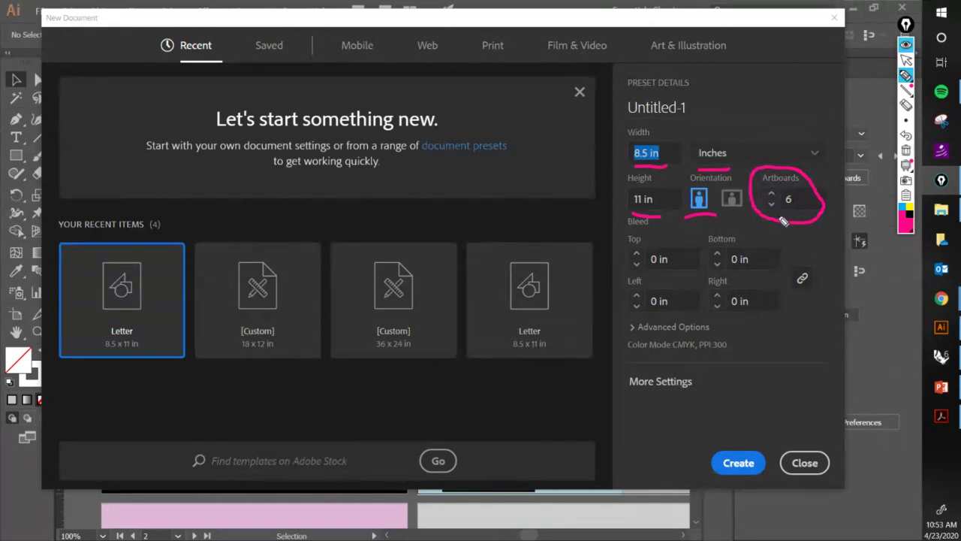
pyautogui.moveTo(786, 206); pyautogui.dragTo(797, 193)
pyautogui.click(906, 136)
pyautogui.click(907, 60)
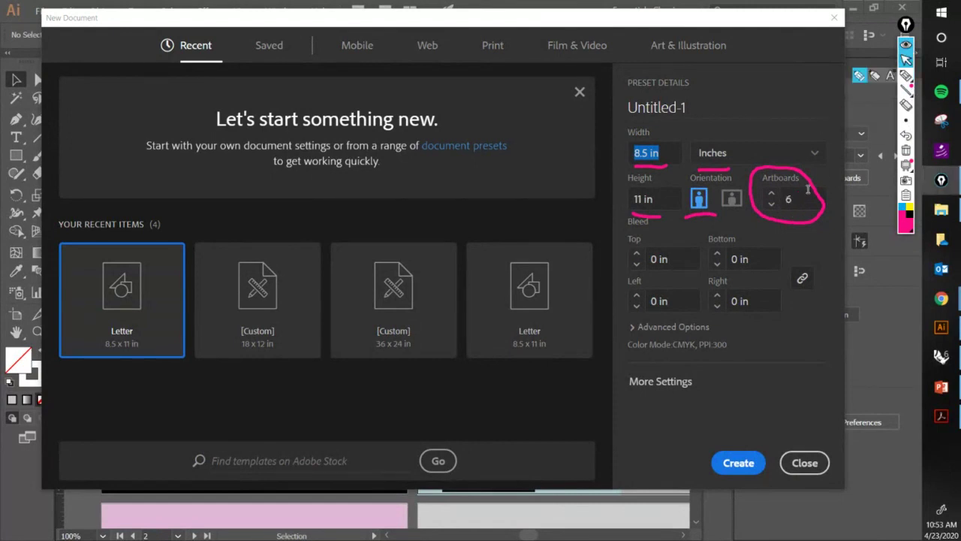
# Create an 8.5 x 11 in portrait document with 3 artboards and clear the pink annotations.
pyautogui.click(771, 199)
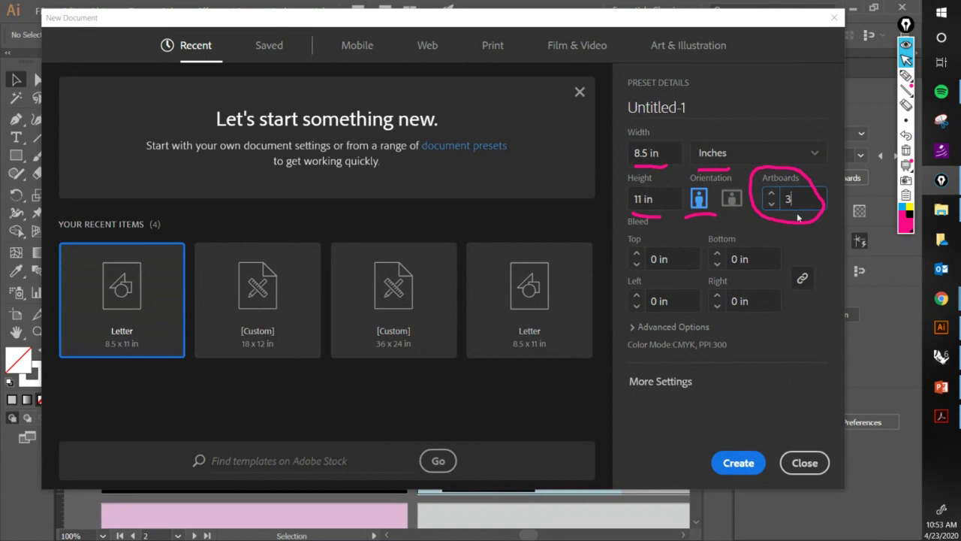
pyautogui.click(643, 152)
pyautogui.press('Tab')
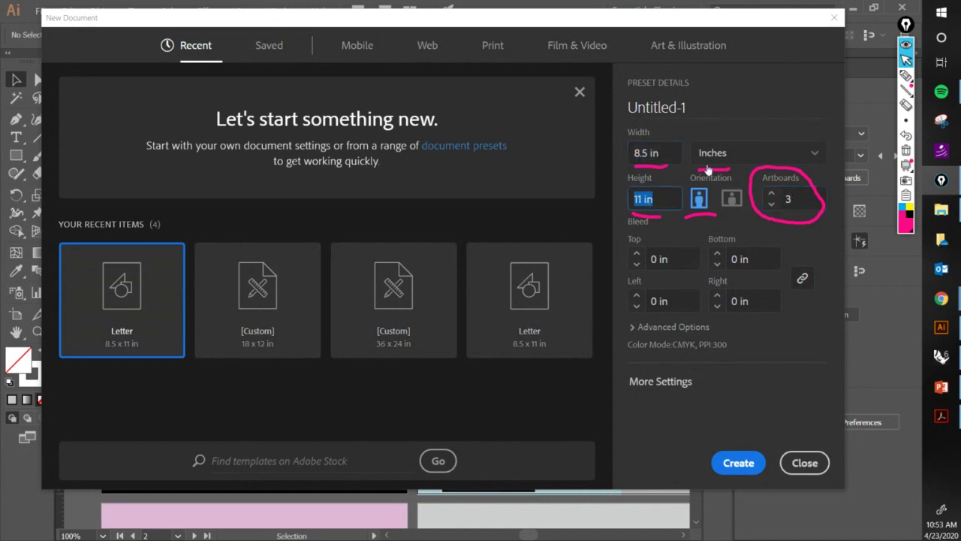
pyautogui.click(805, 200)
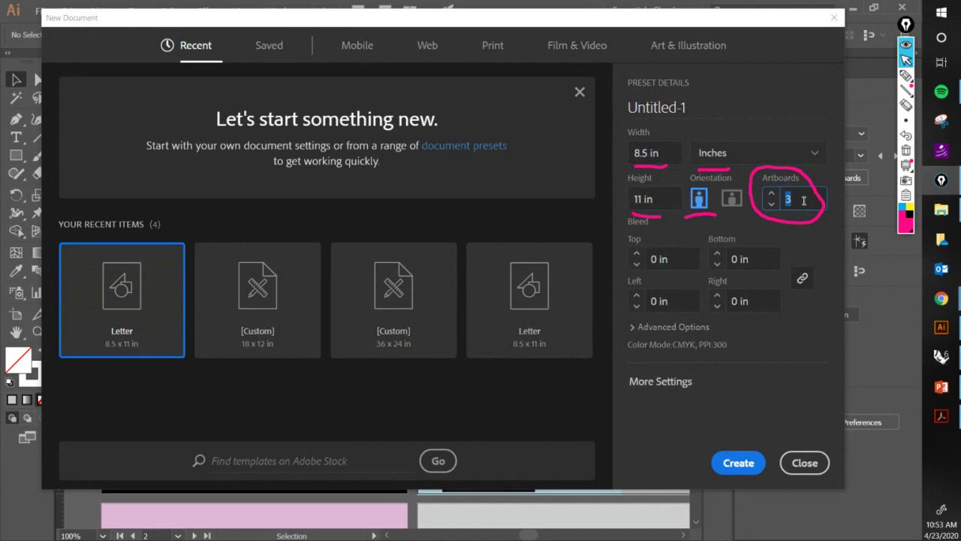
pyautogui.click(743, 462)
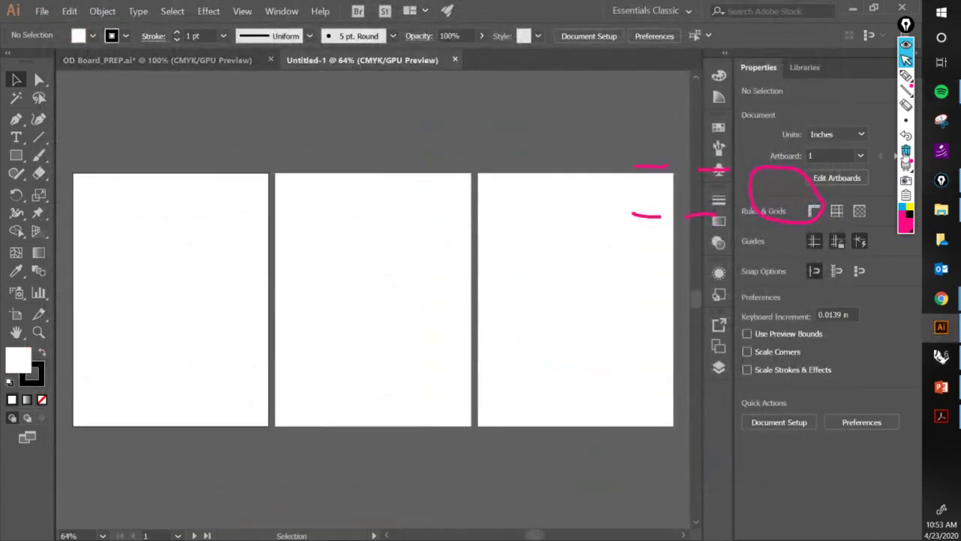
pyautogui.click(907, 149)
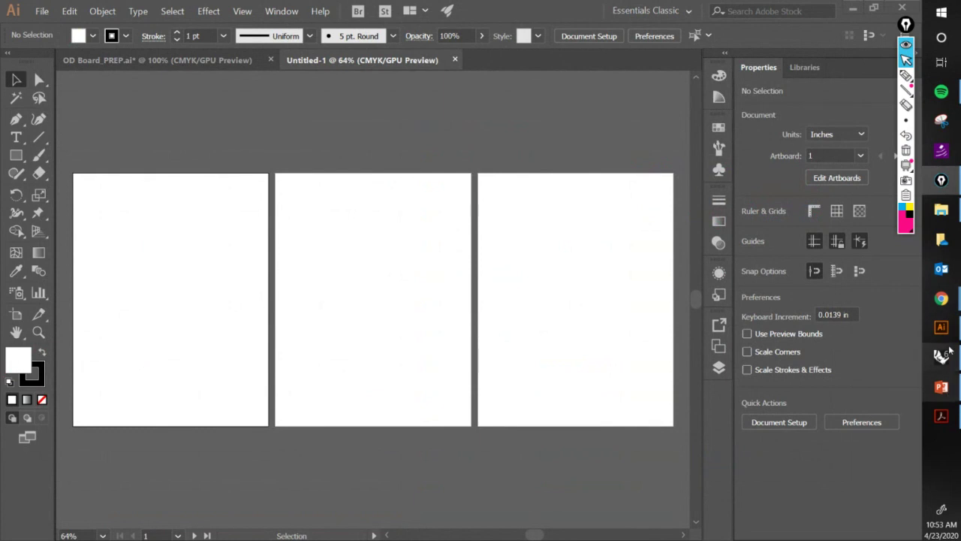
# Examine the artboards of the OD Board_PREP document, focusing on the black board and its reference scans.
pyautogui.click(123, 61)
pyautogui.scroll(-3, 387, 180)
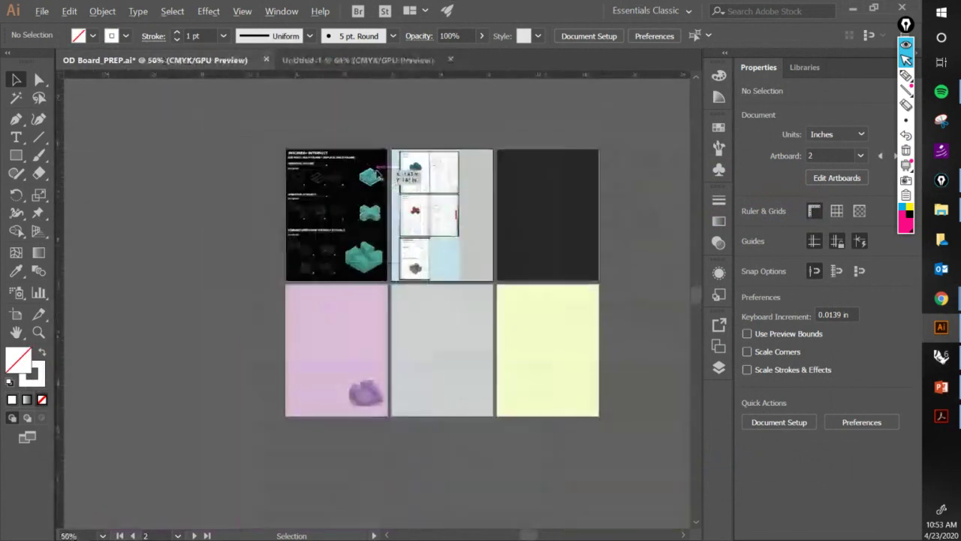
pyautogui.hscroll(1, 398, 188)
pyautogui.scroll(1, 418, 238)
pyautogui.moveTo(419, 239); pyautogui.dragTo(398, 237)
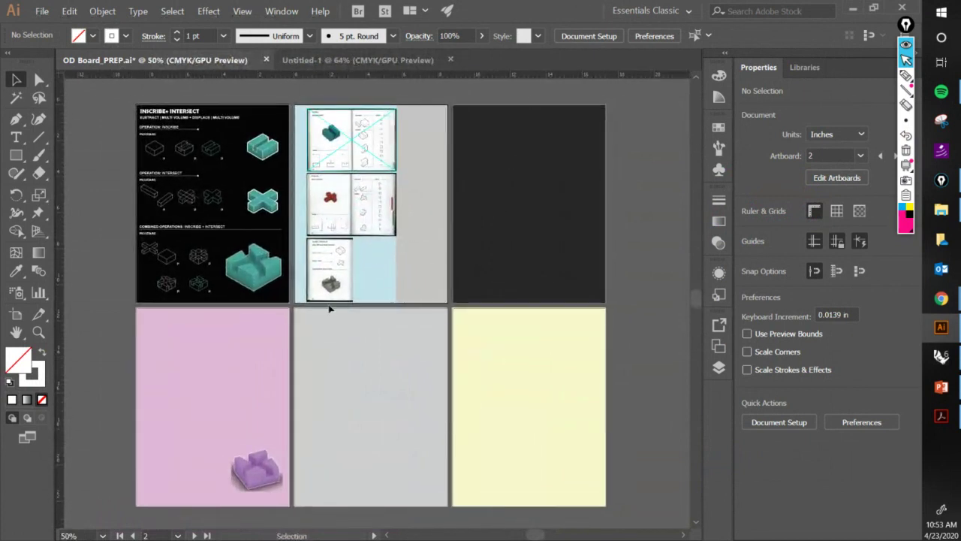
pyautogui.scroll(2, 361, 293)
pyautogui.scroll(4, 242, 189)
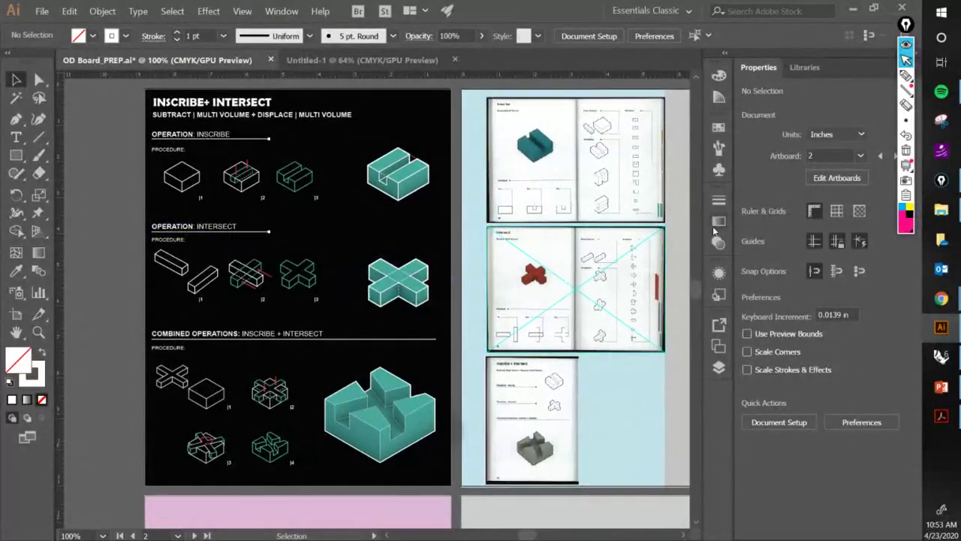
# Unlock the BCKGRND layer and fill the black board's background rectangle with light pink.
pyautogui.click(719, 368)
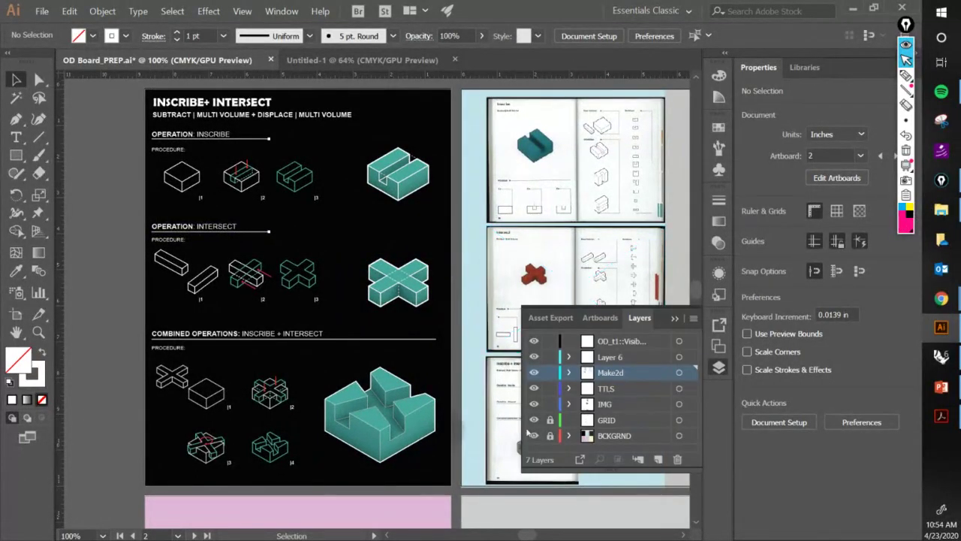
pyautogui.click(404, 338)
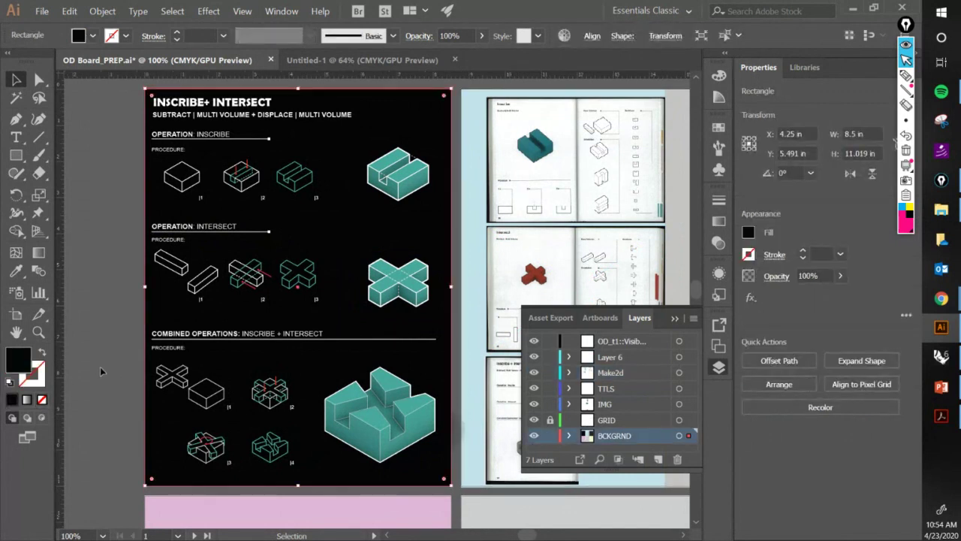
pyautogui.doubleClick(23, 363)
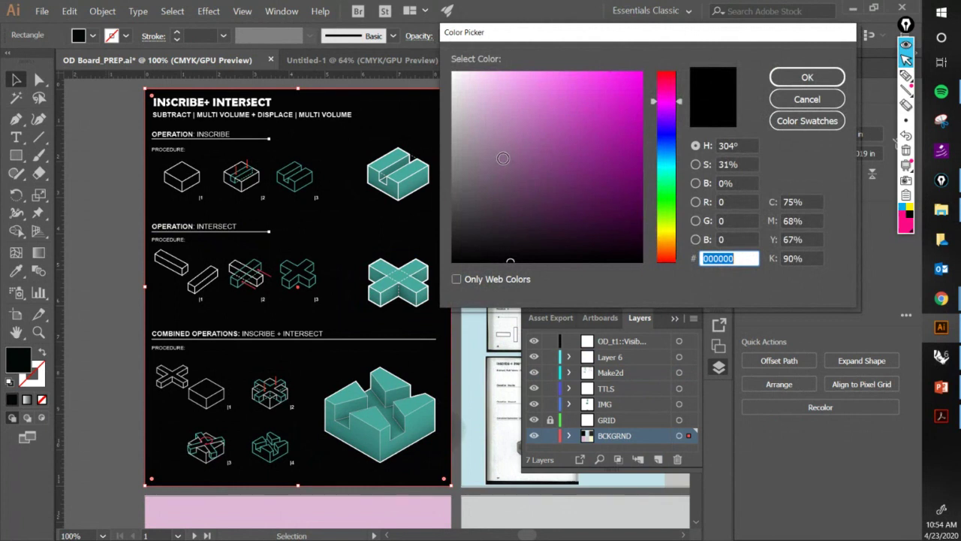
pyautogui.moveTo(496, 172); pyautogui.dragTo(473, 73)
pyautogui.click(806, 78)
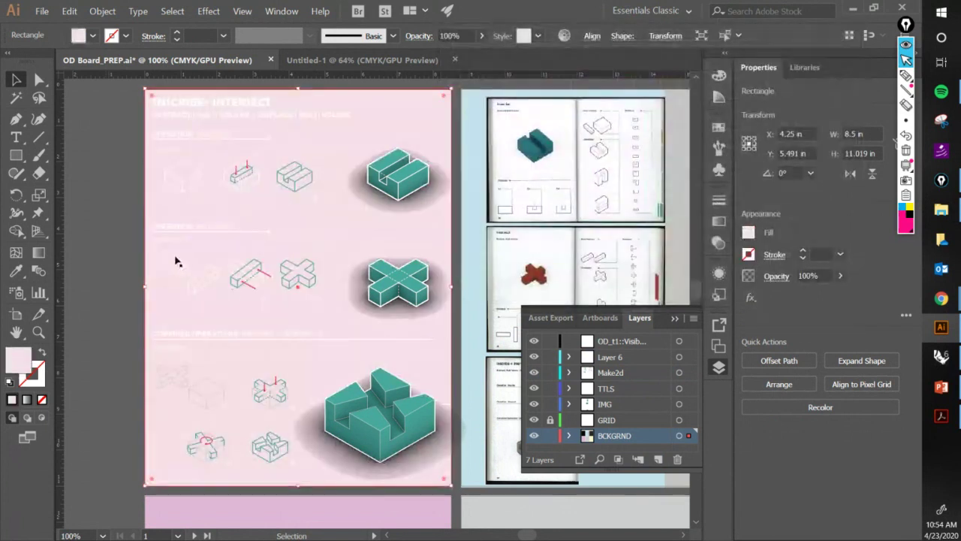
pyautogui.click(127, 233)
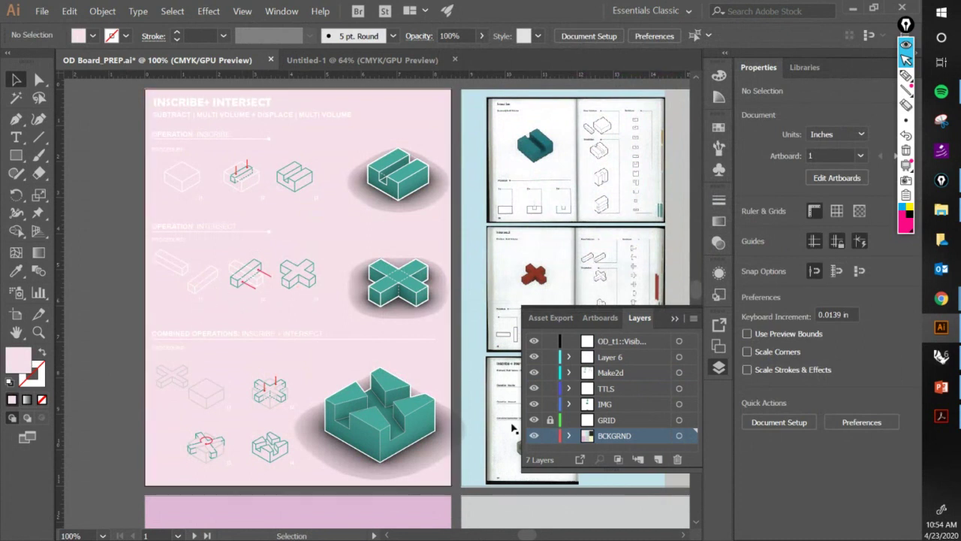
# Fill the pink board's background rectangle with near-black 111111 and lock the BCKGRND layer.
pyautogui.click(169, 328)
pyautogui.doubleClick(16, 362)
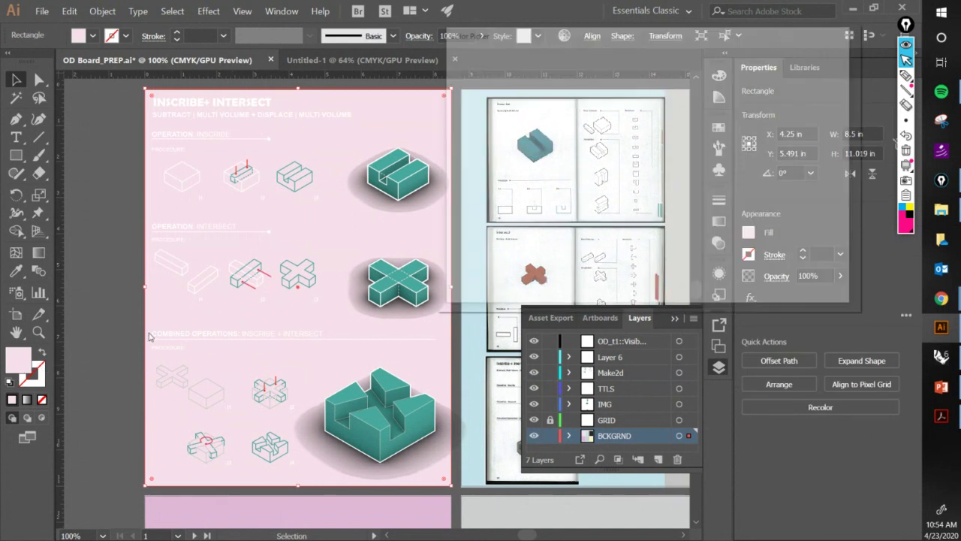
pyautogui.moveTo(452, 226); pyautogui.dragTo(450, 247)
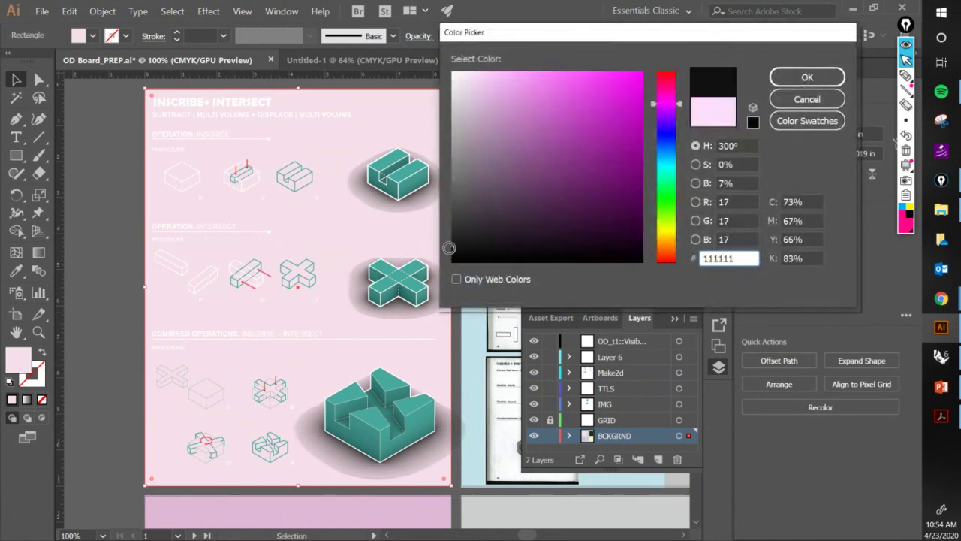
pyautogui.click(796, 78)
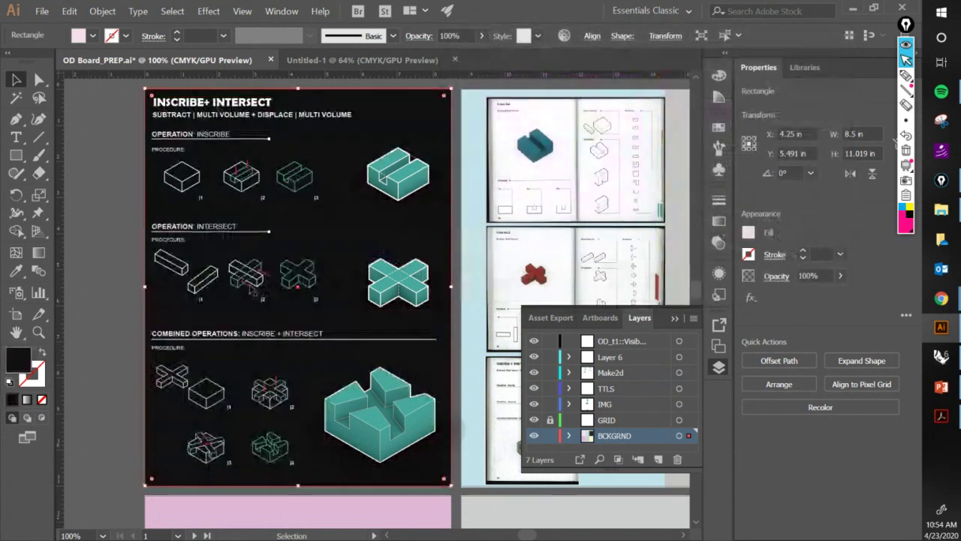
pyautogui.click(127, 217)
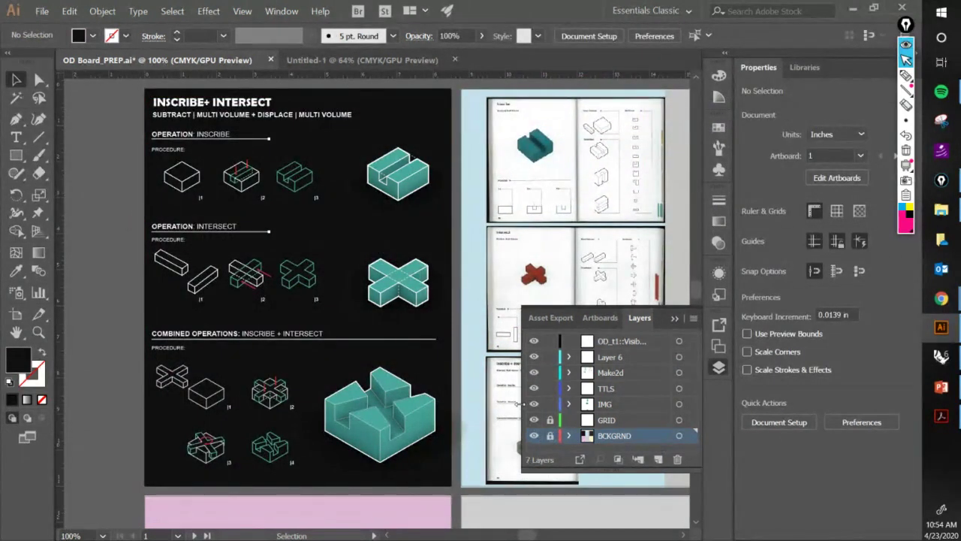
pyautogui.click(550, 420)
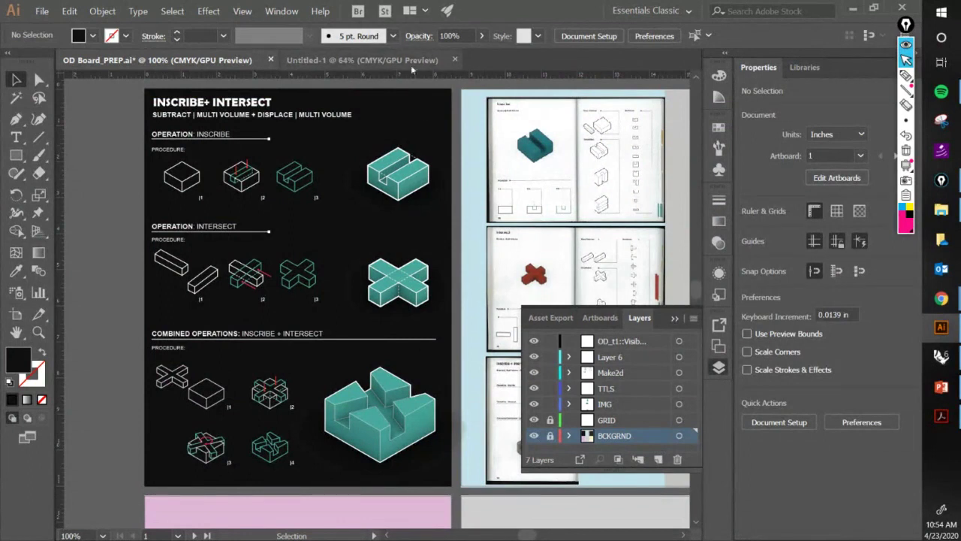
# Rename Layer 1 of the new three-artboard document as BCKGND.
pyautogui.click(361, 60)
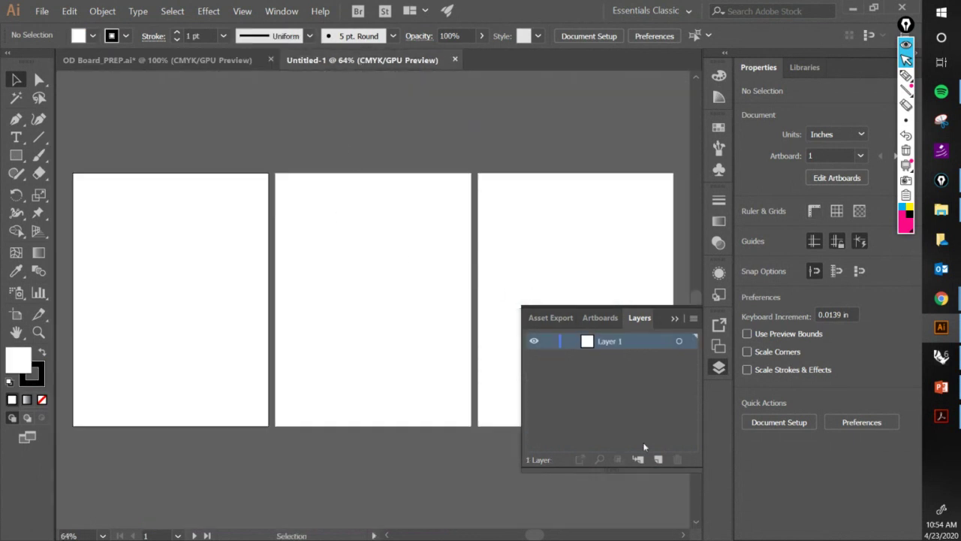
pyautogui.doubleClick(605, 340)
pyautogui.write('BCK')
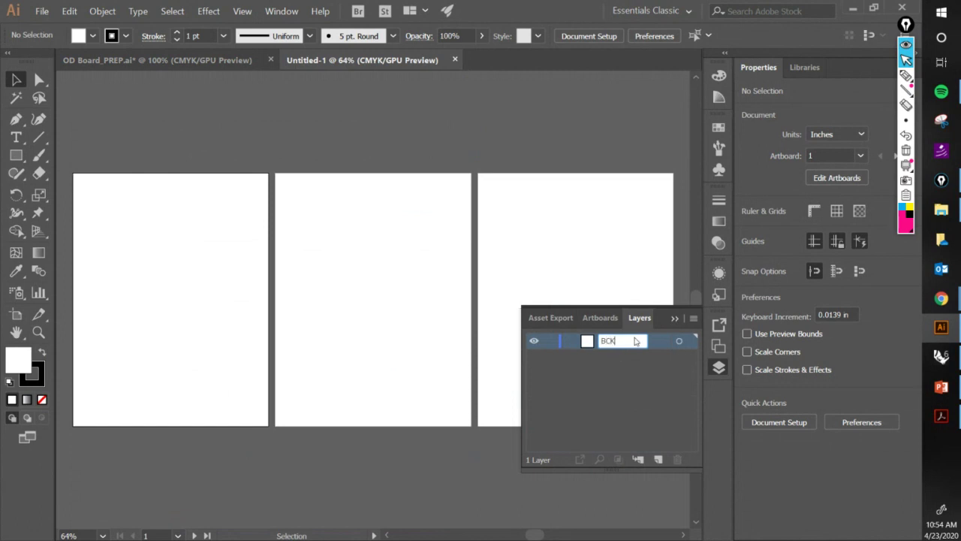
pyautogui.write('GND')
pyautogui.press('Return')
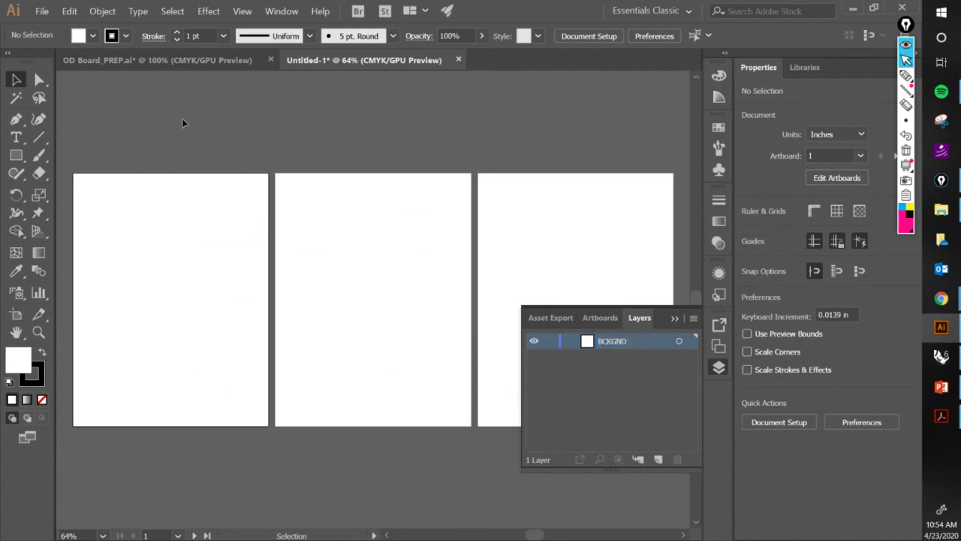
# Draw a rectangle about 5.7 by 7.5 in on the first artboard, with black fill and no stroke.
pyautogui.click(16, 155)
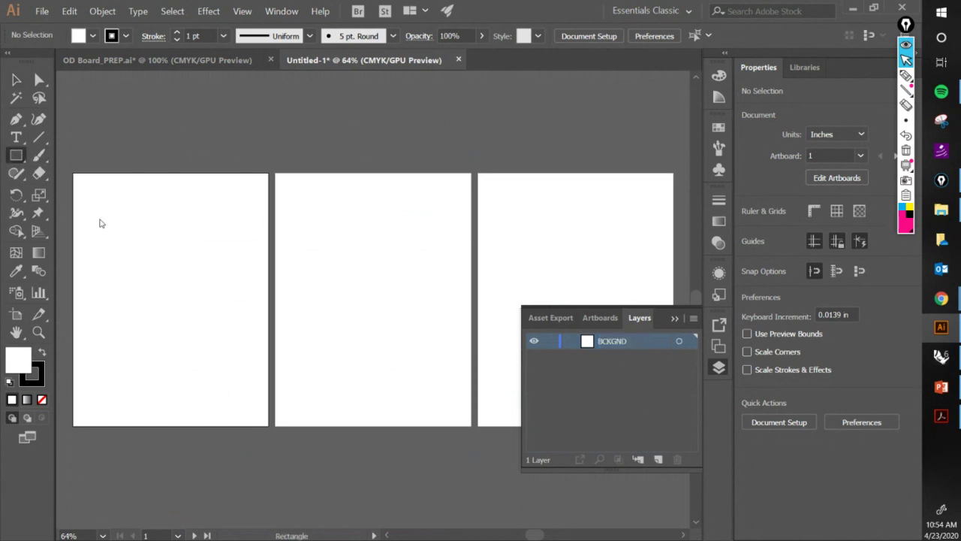
pyautogui.moveTo(95, 199); pyautogui.dragTo(229, 371)
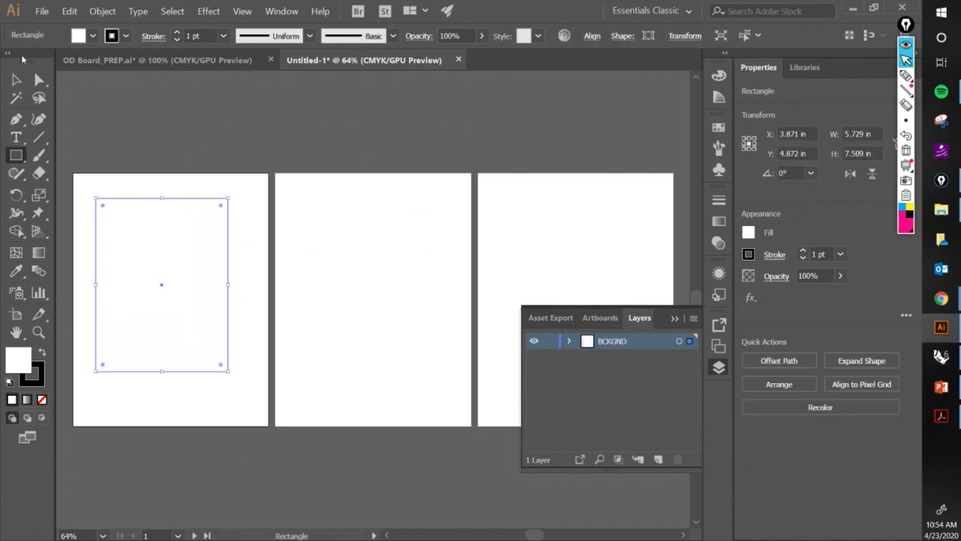
pyautogui.click(16, 80)
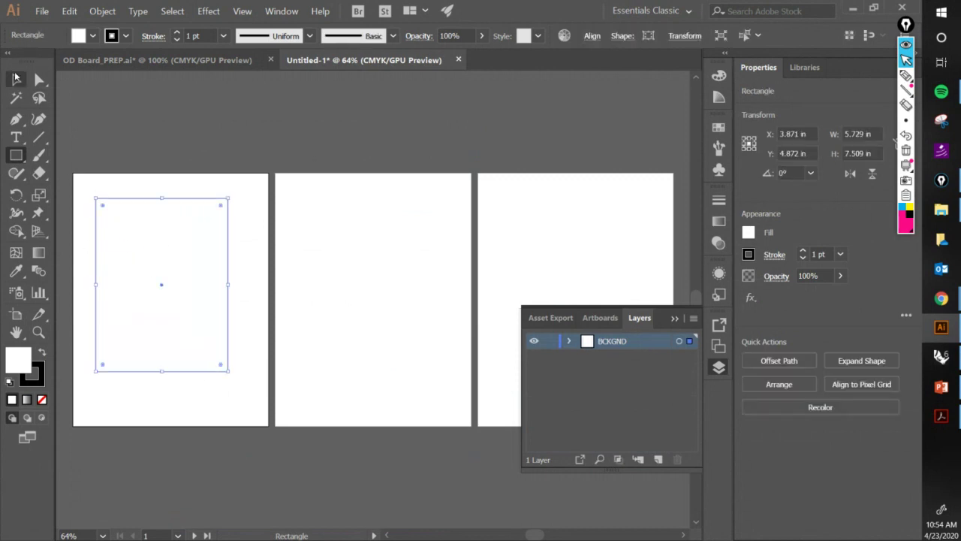
pyautogui.click(41, 354)
pyautogui.click(37, 373)
pyautogui.click(43, 400)
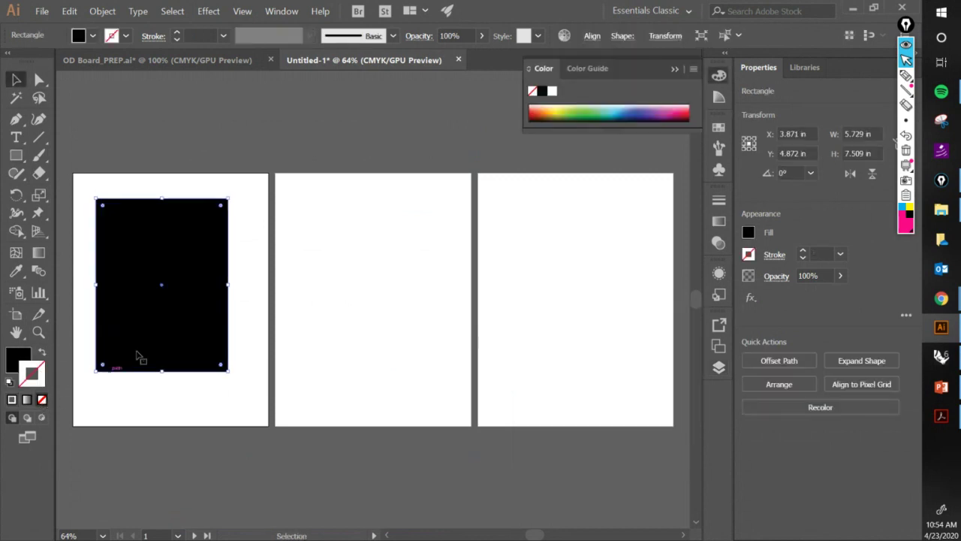
# Stretch the rectangle to the first artboard's full 8.5 by 11 in and fill it with dark gray 383838.
pyautogui.moveTo(94, 197); pyautogui.dragTo(73, 174)
pyautogui.moveTo(230, 373); pyautogui.dragTo(268, 426)
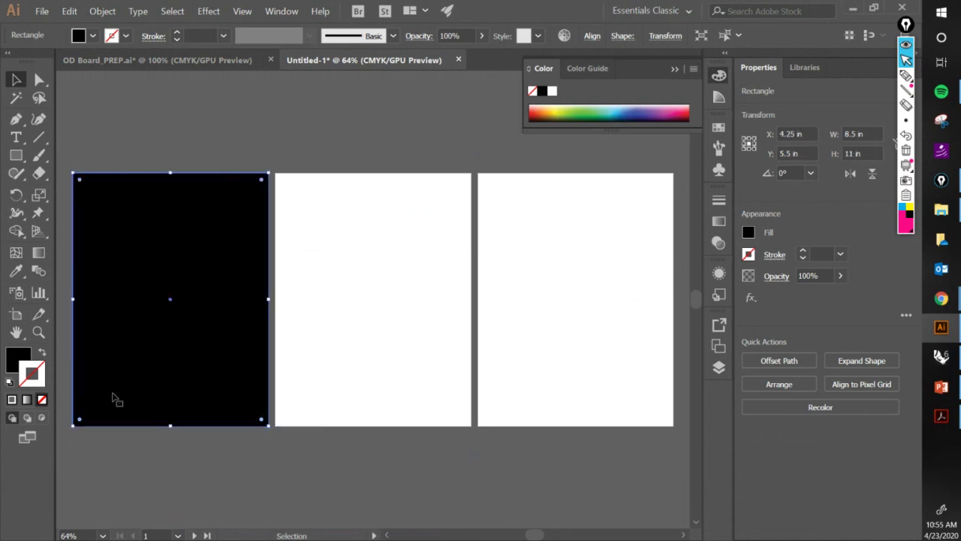
pyautogui.doubleClick(15, 357)
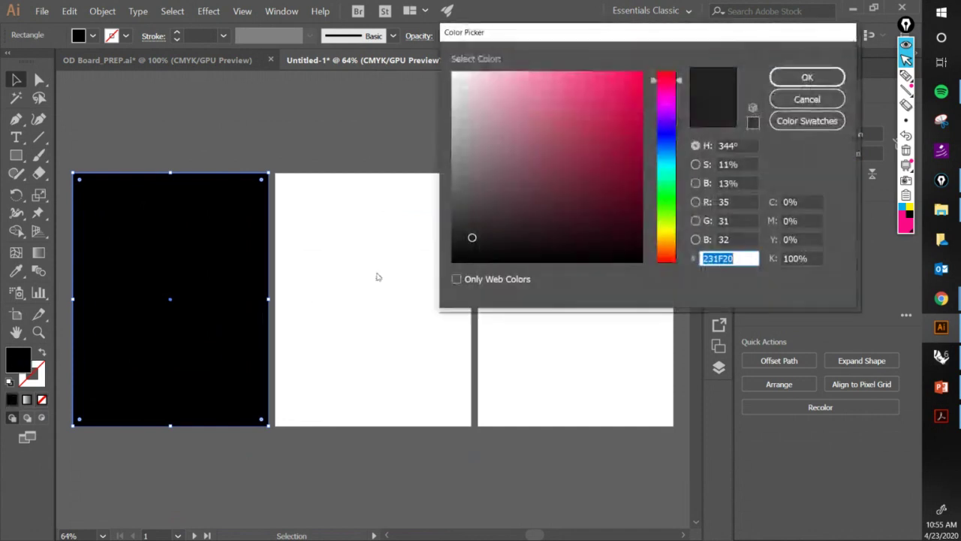
pyautogui.moveTo(442, 223)
pyautogui.mouseDown()
pyautogui.moveTo(441, 207)
pyautogui.moveTo(441, 219)
pyautogui.mouseUp()
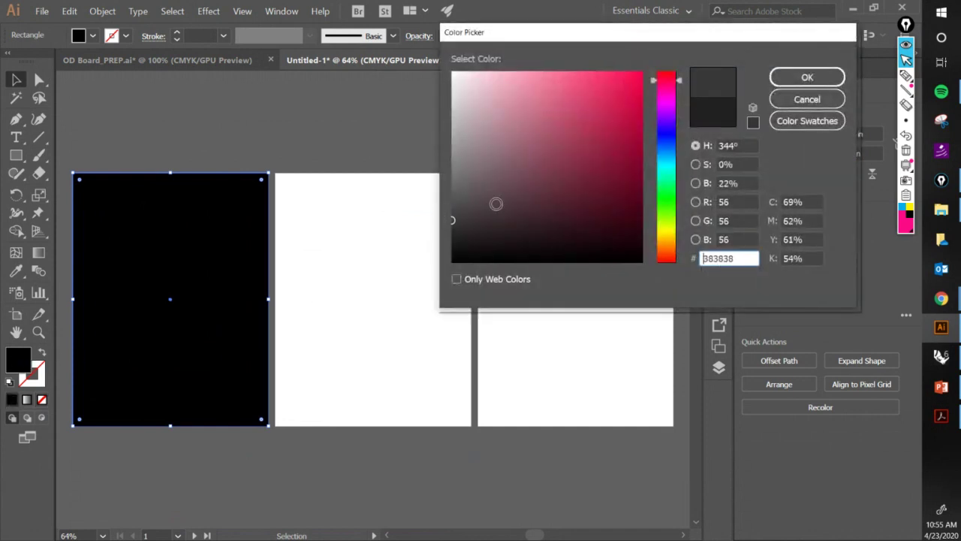
pyautogui.click(807, 77)
pyautogui.click(296, 128)
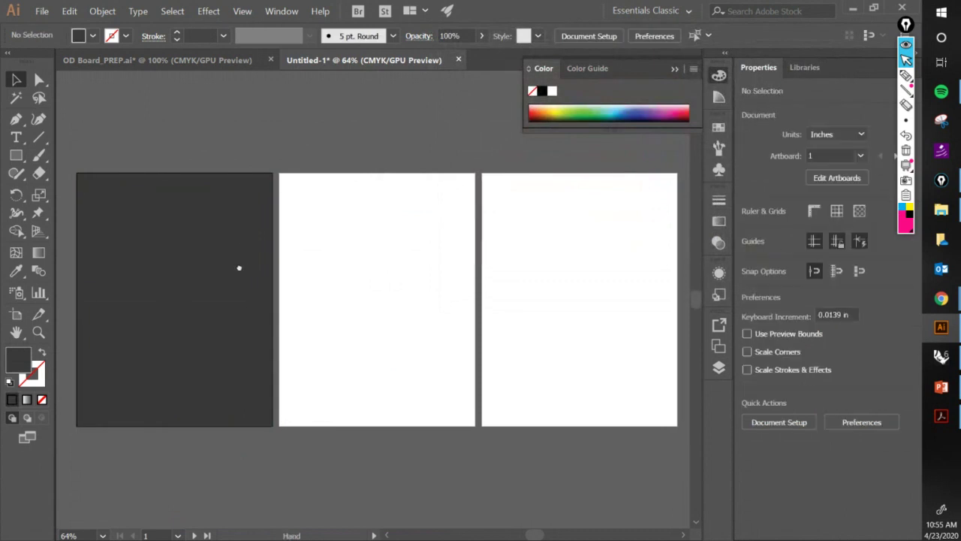
# Duplicate the dark gray rectangle onto the second and third artboards, covering each one edge to edge.
pyautogui.click(233, 246)
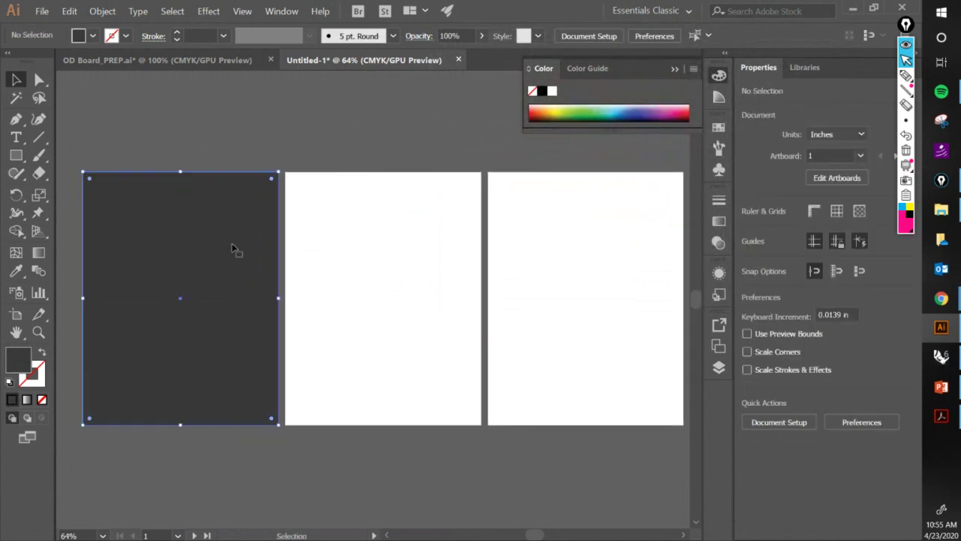
pyautogui.moveTo(184, 238); pyautogui.dragTo(389, 245)
pyautogui.moveTo(338, 219); pyautogui.dragTo(534, 232)
pyautogui.moveTo(479, 258); pyautogui.dragTo(483, 258)
pyautogui.click(443, 167)
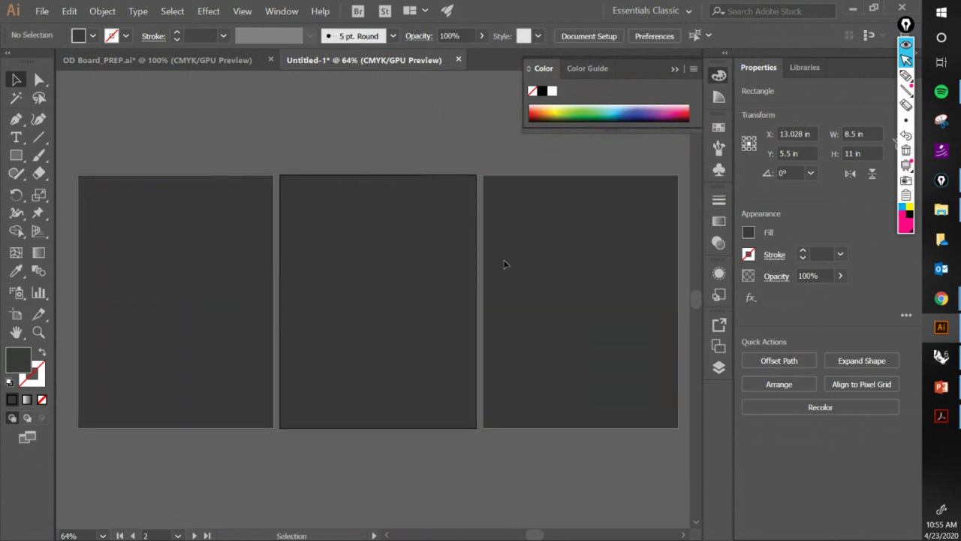
# Lock the BCKGND layer and circle its entry with the screen annotation pen.
pyautogui.click(719, 367)
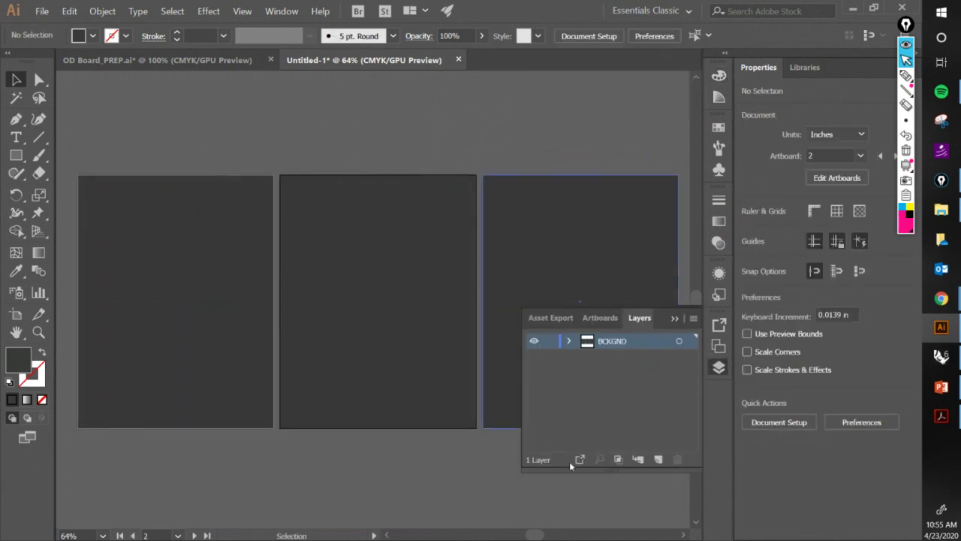
pyautogui.click(552, 342)
pyautogui.click(906, 75)
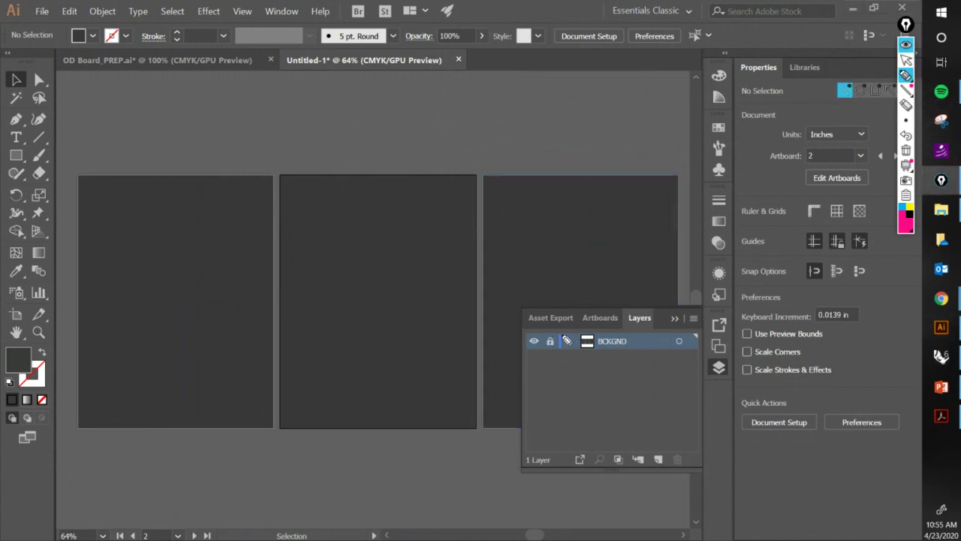
pyautogui.moveTo(564, 325)
pyautogui.mouseDown()
pyautogui.moveTo(547, 368)
pyautogui.moveTo(571, 319)
pyautogui.mouseUp()
pyautogui.click(906, 60)
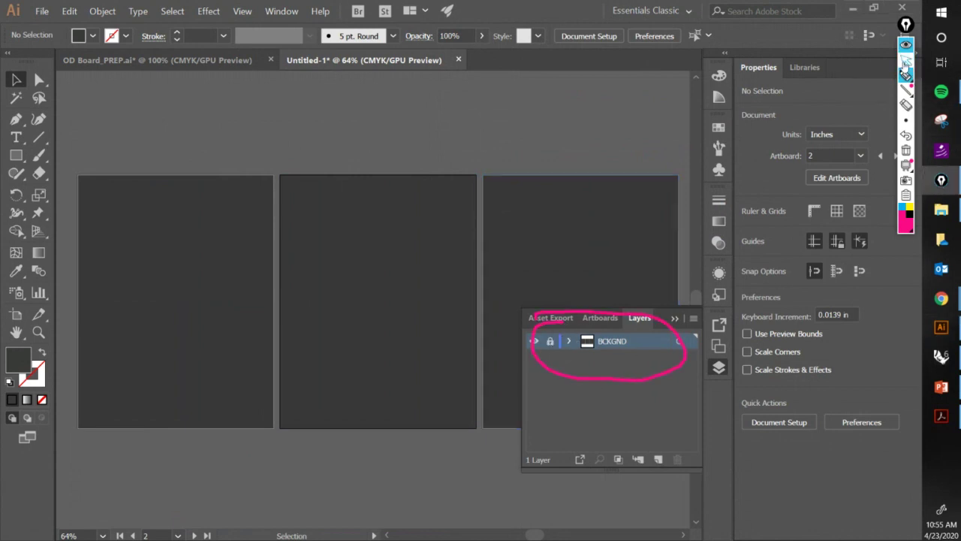
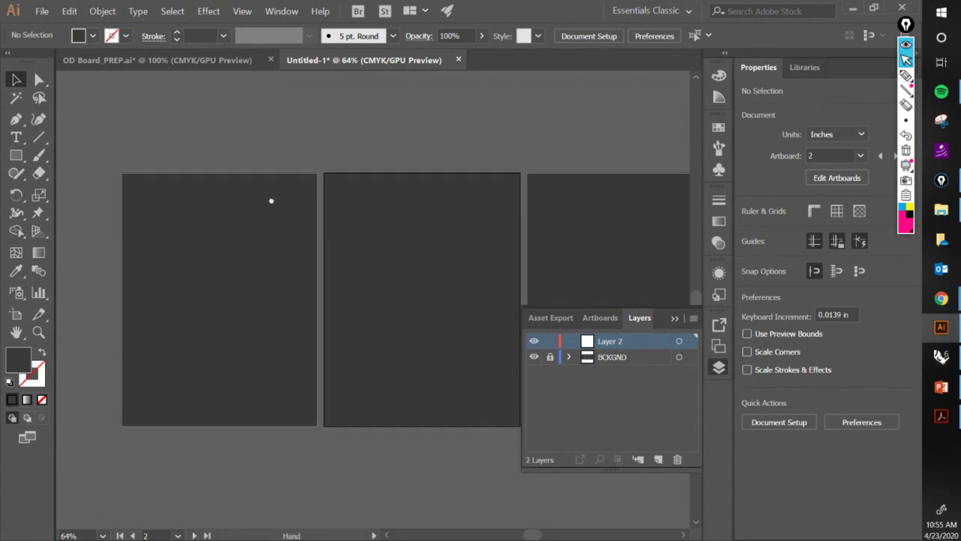
# Examine the title and subtitle text of the black board in the OD Board_PREP document.
pyautogui.click(215, 67)
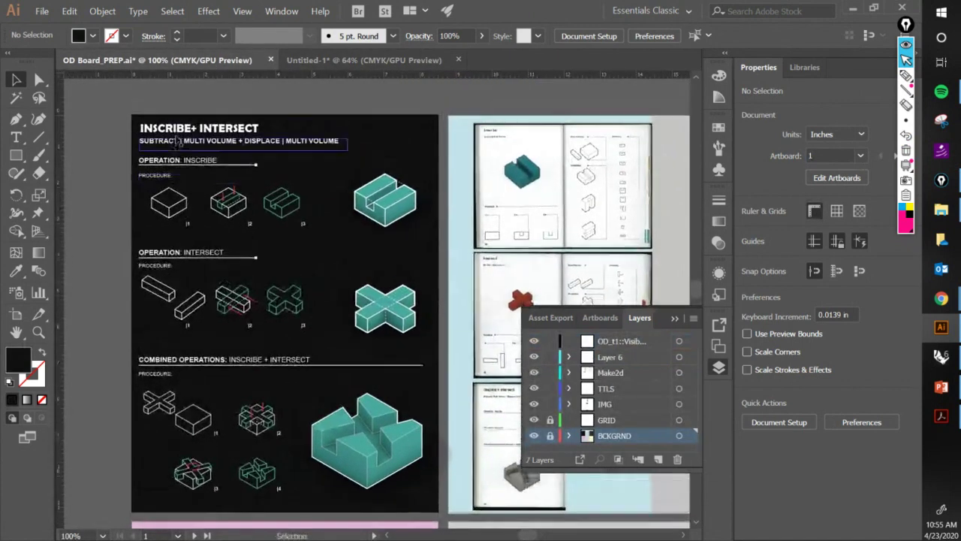
pyautogui.hotkey('ctrl', '=')
pyautogui.hotkey('ctrl', '=')
pyautogui.moveTo(177, 147); pyautogui.dragTo(188, 192)
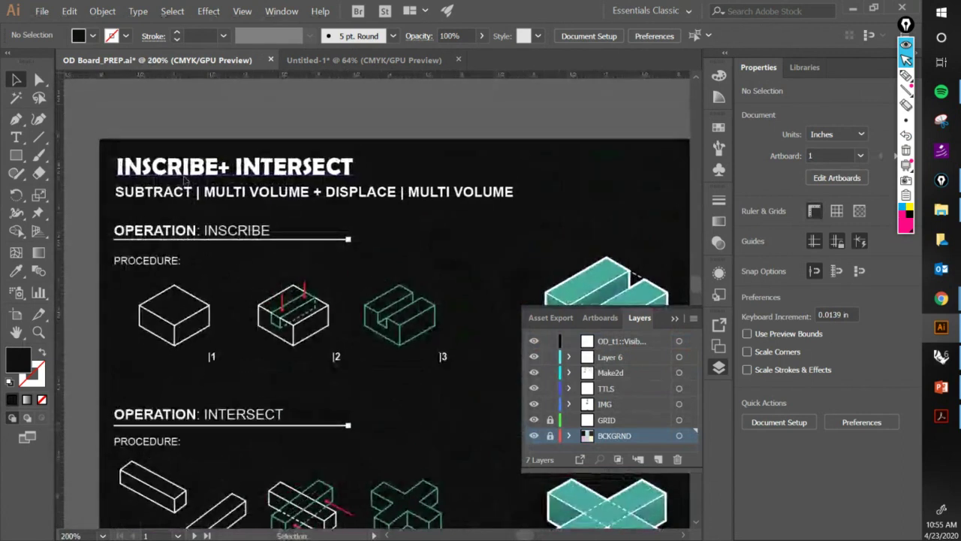
pyautogui.click(184, 179)
pyautogui.click(187, 197)
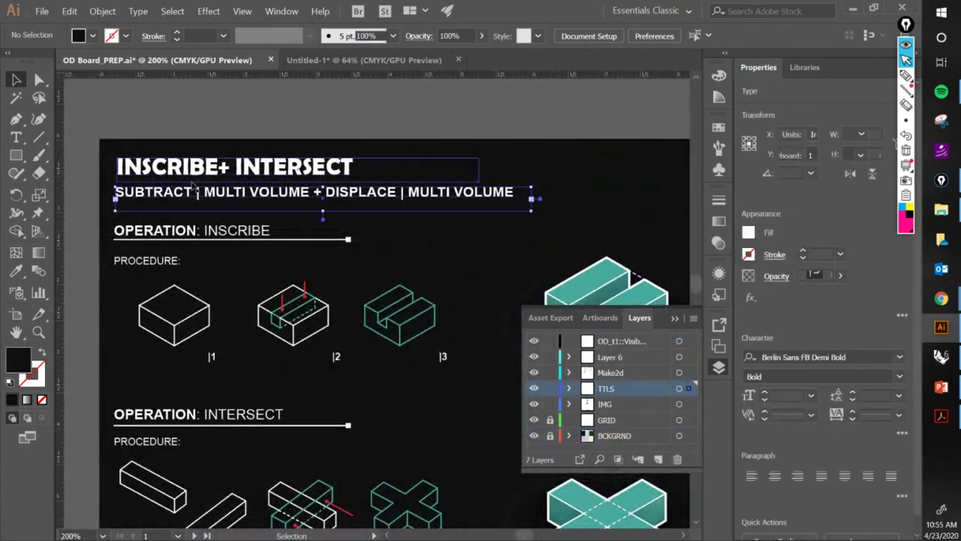
pyautogui.scroll(1, 188, 197)
pyautogui.moveTo(187, 196); pyautogui.dragTo(222, 204)
pyautogui.scroll(-1, 229, 202)
# Insert a space before the plus sign in the board title so it reads INSCRIBE + INTERSECT.
pyautogui.click(219, 173)
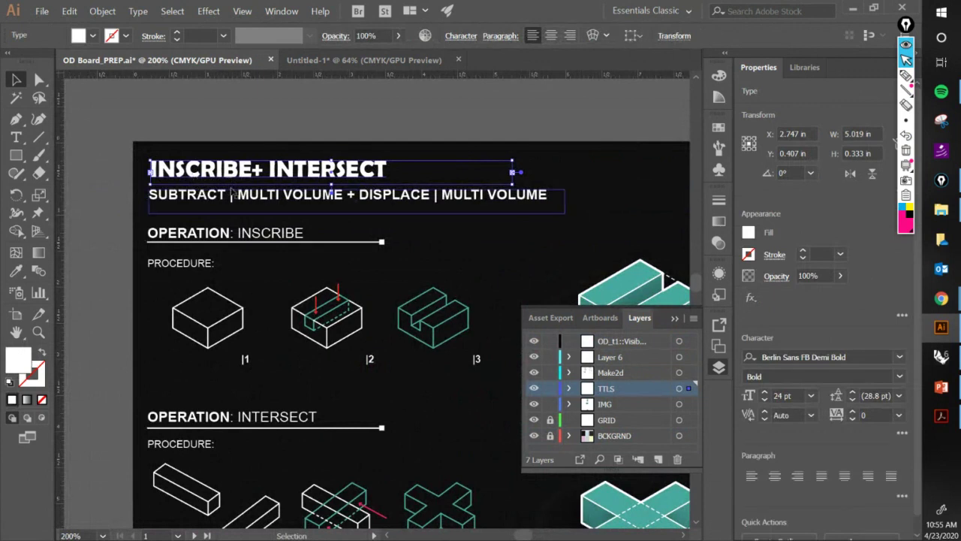
pyautogui.doubleClick(256, 173)
pyautogui.hotkey('ctrl', 'a')
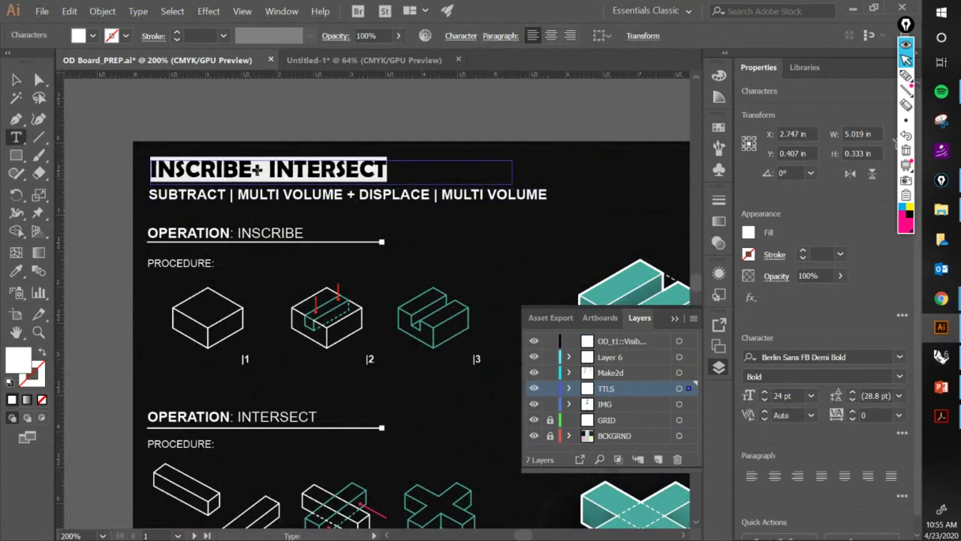
pyautogui.click(256, 170)
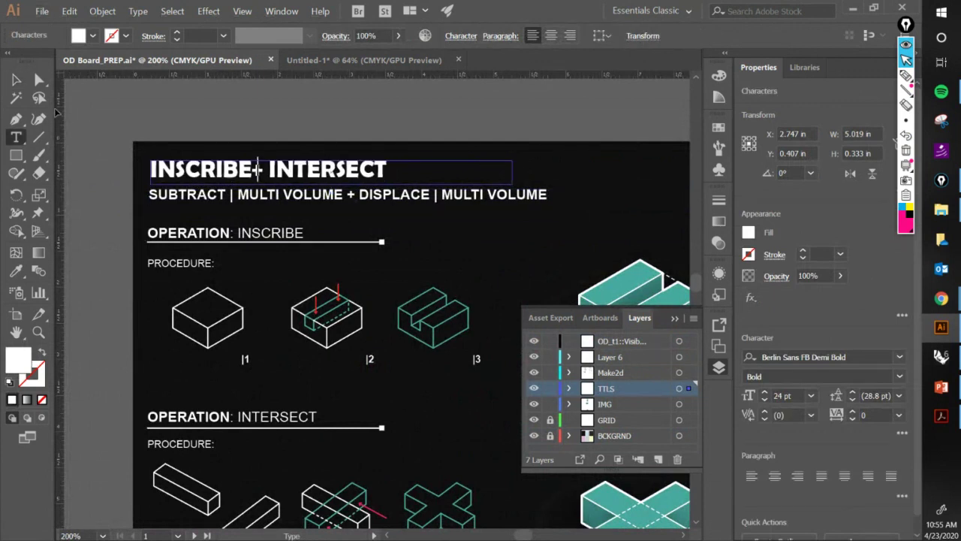
pyautogui.click(16, 79)
pyautogui.click(189, 143)
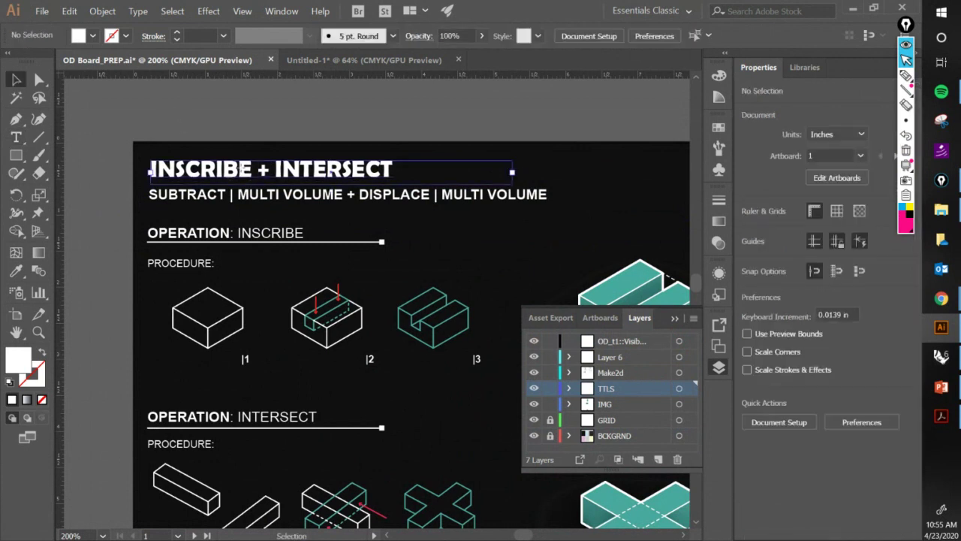
# Select the board title, the subtitle and the OPERATION: INSCRIBE and OPERATION: INTERSECT headings together.
pyautogui.click(241, 170)
pyautogui.moveTo(242, 210); pyautogui.dragTo(216, 176)
pyautogui.keyDown('shift'); pyautogui.click(216, 163); pyautogui.keyUp('shift')
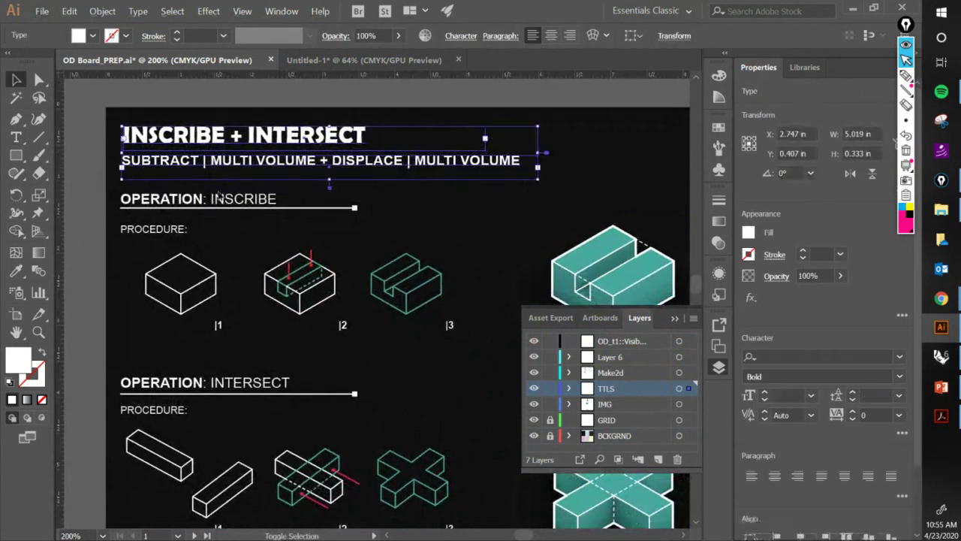
pyautogui.keyDown('shift'); pyautogui.click(219, 197); pyautogui.keyUp('shift')
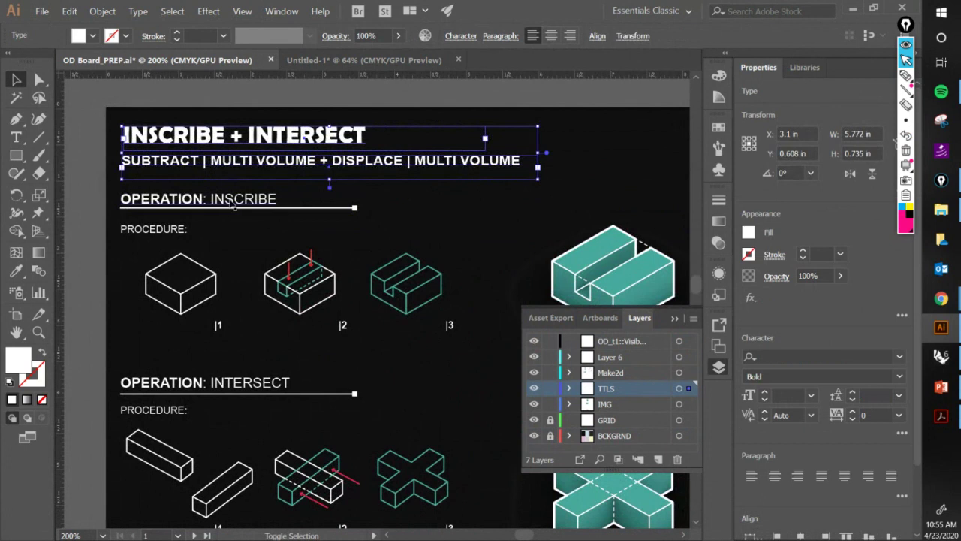
pyautogui.keyDown('shift'); pyautogui.click(232, 205); pyautogui.keyUp('shift')
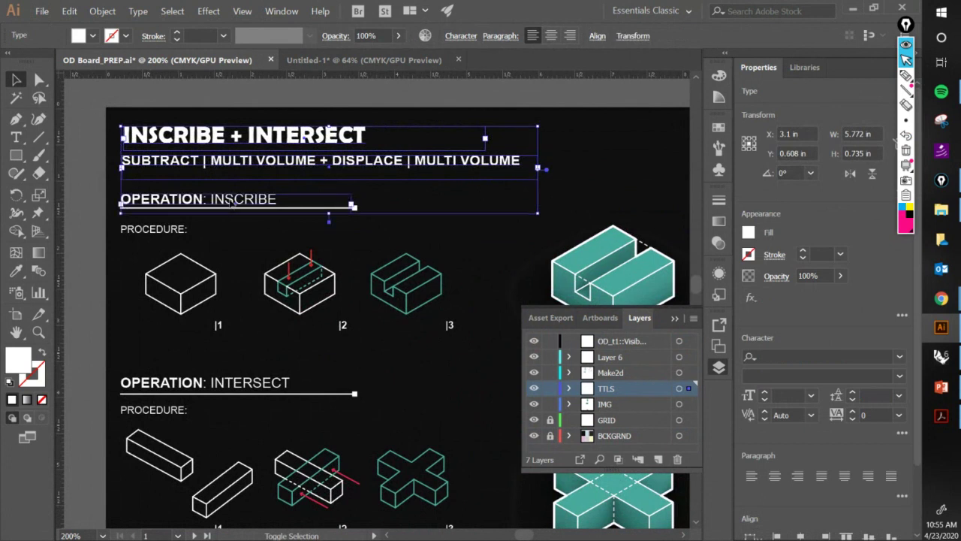
pyautogui.keyDown('shift'); pyautogui.click(236, 389); pyautogui.keyUp('shift')
# Add the COMBINED OPERATIONS heading and all three PROCEDURE labels to the selection and copy the selected text.
pyautogui.scroll(-8, 216, 287)
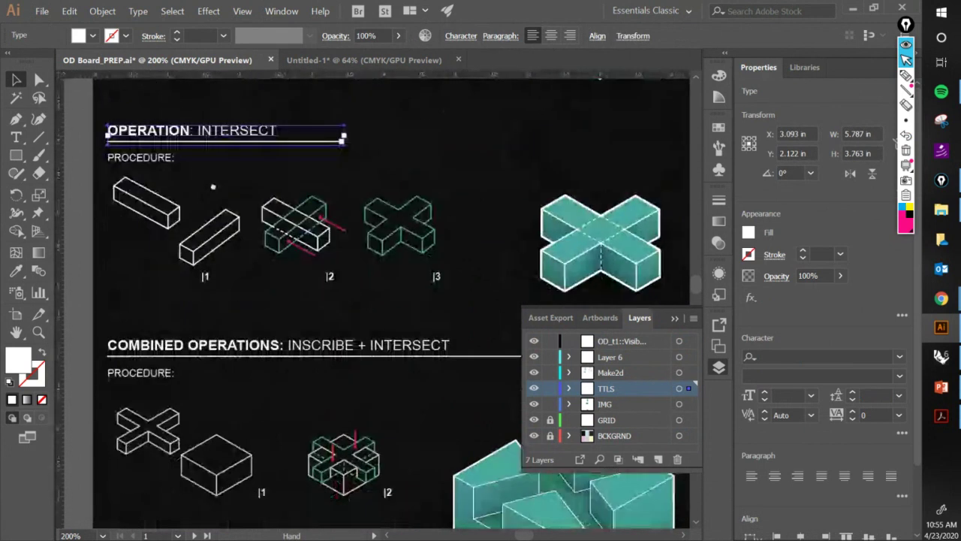
pyautogui.keyDown('shift'); pyautogui.click(218, 299); pyautogui.keyUp('shift')
pyautogui.moveTo(288, 364); pyautogui.dragTo(292, 331)
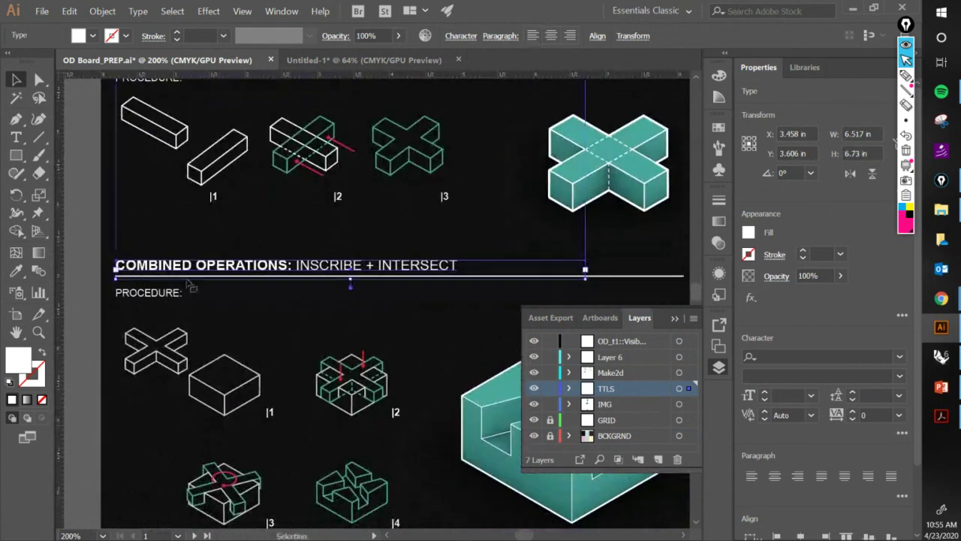
pyautogui.moveTo(185, 281); pyautogui.dragTo(249, 353)
pyautogui.keyDown('shift'); pyautogui.click(225, 368); pyautogui.keyUp('shift')
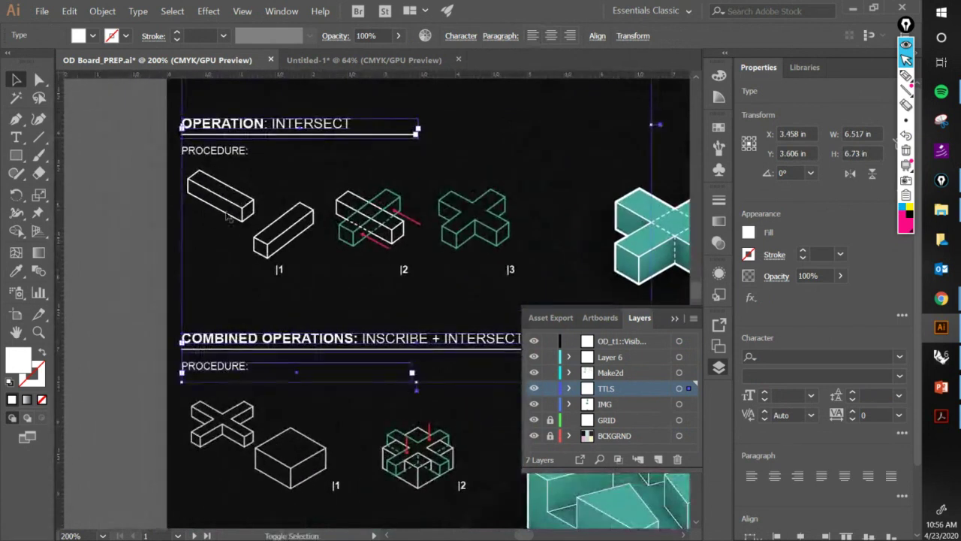
pyautogui.keyDown('shift'); pyautogui.click(225, 153); pyautogui.keyUp('shift')
pyautogui.moveTo(228, 139); pyautogui.dragTo(203, 315)
pyautogui.keyDown('shift'); pyautogui.click(212, 150); pyautogui.keyUp('shift')
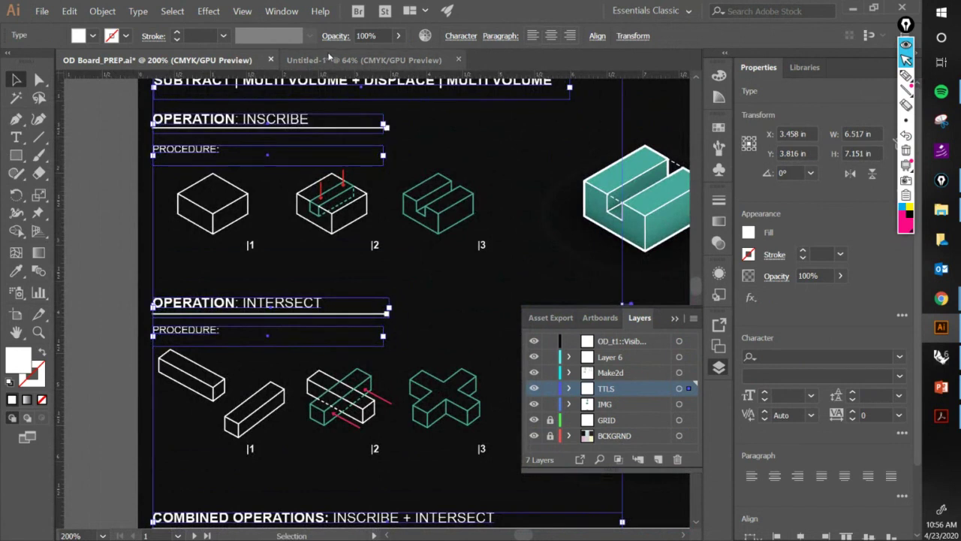
# Switch to the Untitled-1 document and bring its first artboard into close view.
pyautogui.click(363, 61)
pyautogui.moveTo(223, 233); pyautogui.dragTo(190, 199)
pyautogui.scroll(2, 219, 240)
# Try to paste the copied text in place while the second artboard is active, and undo the paste.
pyautogui.click(68, 11)
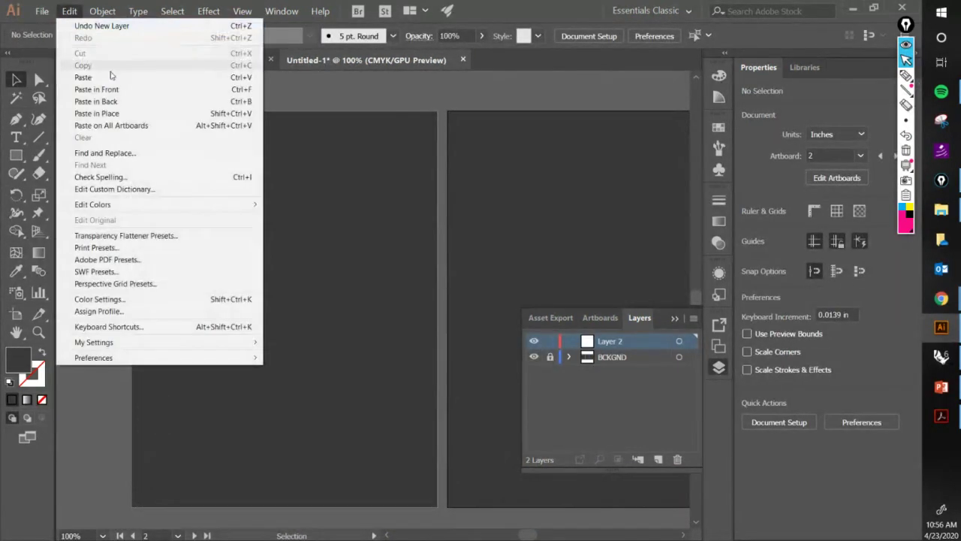
pyautogui.click(90, 117)
pyautogui.moveTo(437, 200); pyautogui.dragTo(336, 180)
pyautogui.hotkey('ctrl', 'z')
# Make the first artboard active, paste the copied title, headings and labels in place, and deselect them.
pyautogui.moveTo(272, 215); pyautogui.dragTo(356, 236)
pyautogui.click(286, 231)
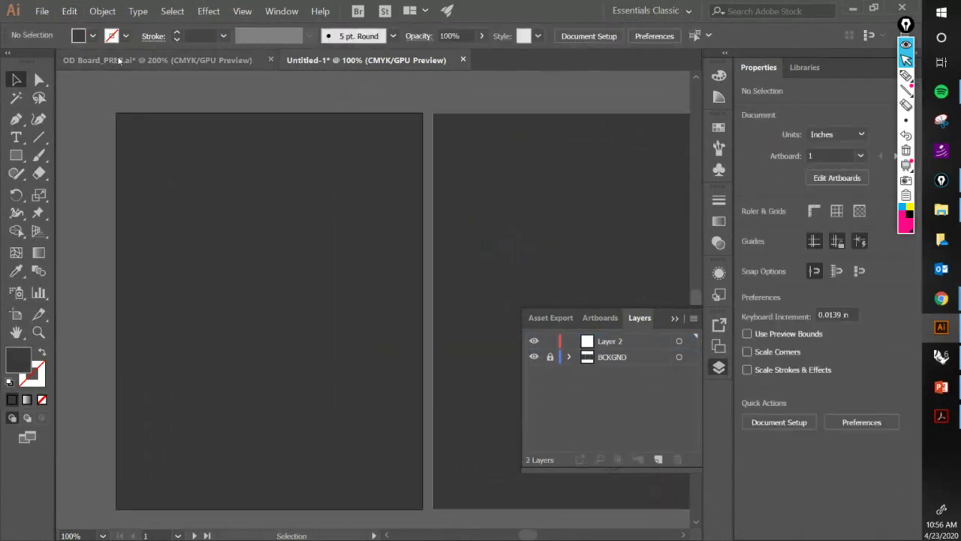
pyautogui.click(69, 11)
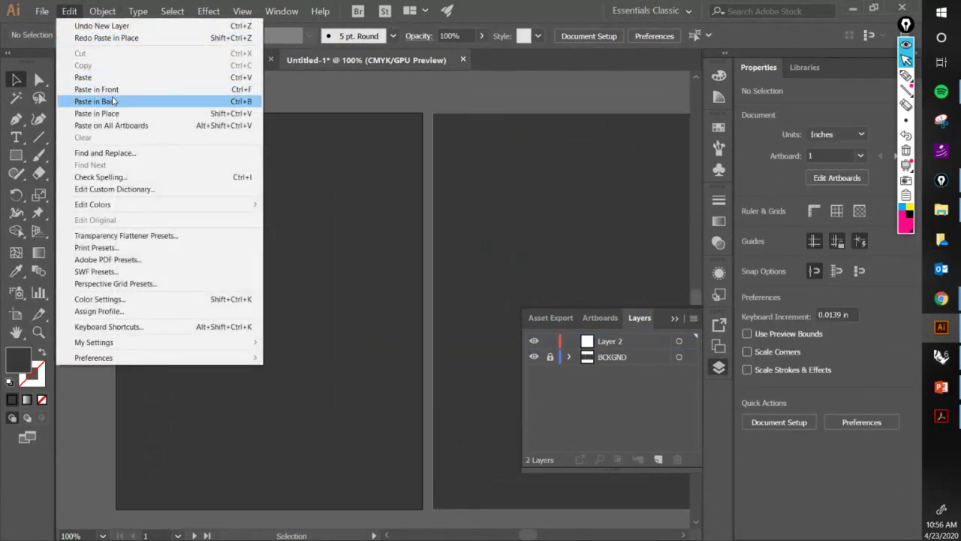
pyautogui.click(143, 114)
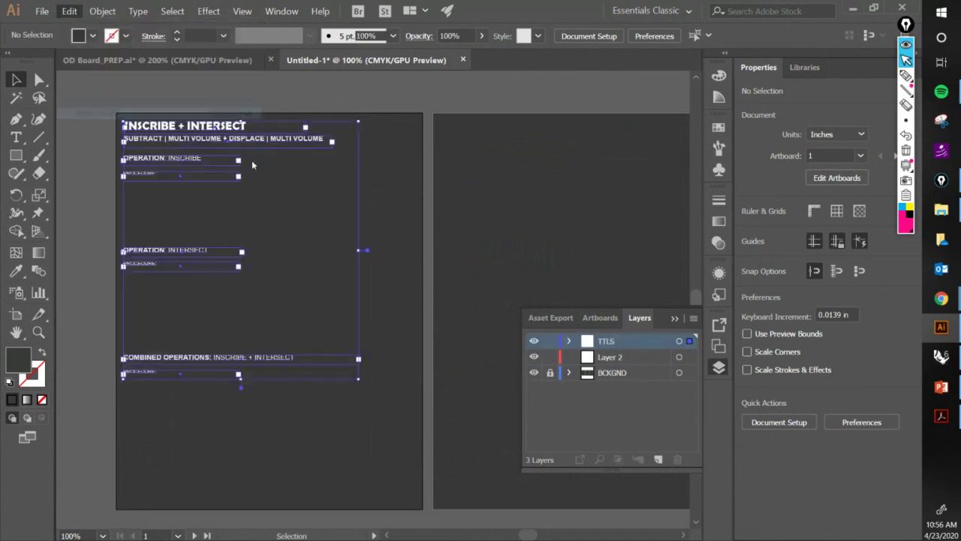
pyautogui.click(172, 97)
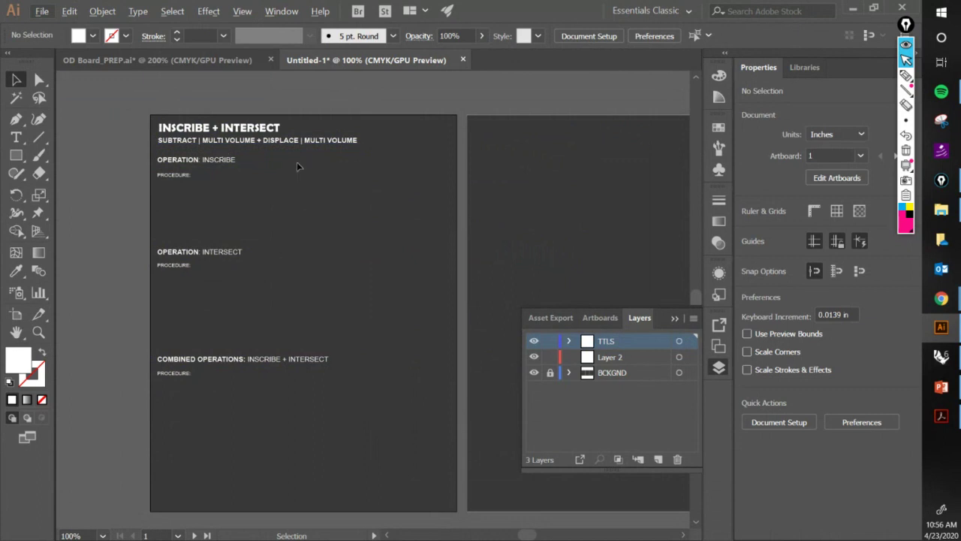
# Inspect the font and size of the INSCRIBE + INTERSECT title and mark the size setting with a pen annotation.
pyautogui.scroll(1, 199, 119)
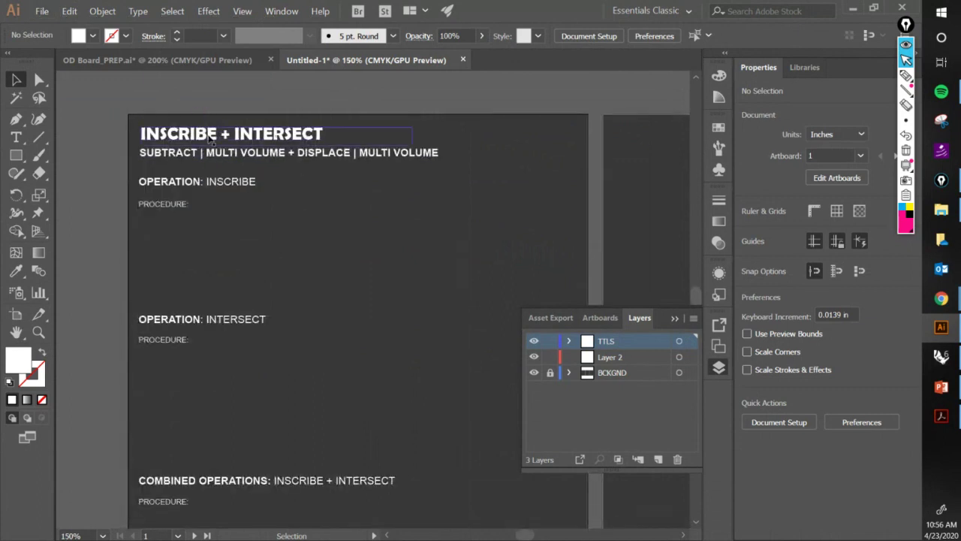
pyautogui.moveTo(211, 168); pyautogui.dragTo(226, 180)
pyautogui.click(206, 128)
pyautogui.scroll(1, 222, 147)
pyautogui.moveTo(261, 151); pyautogui.dragTo(282, 132)
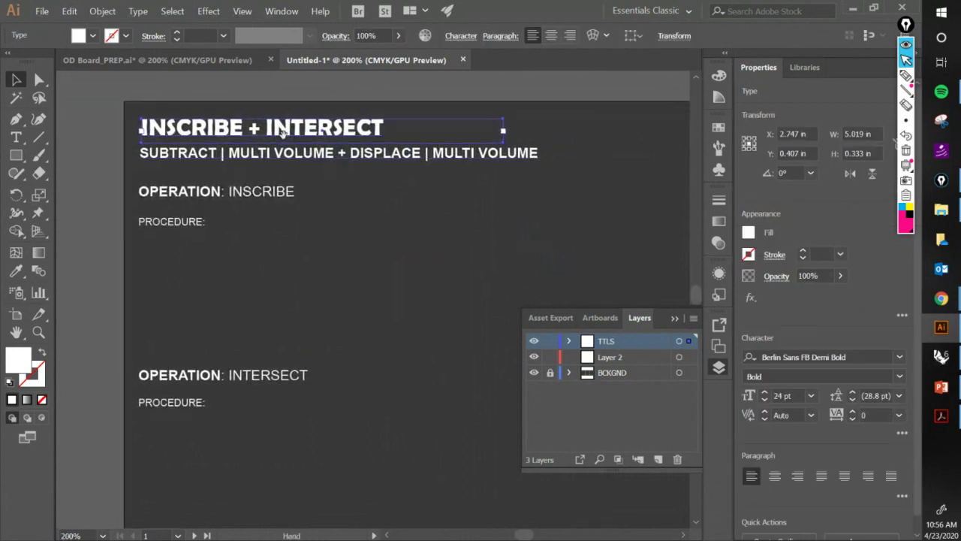
pyautogui.press('space')
pyautogui.doubleClick(223, 132)
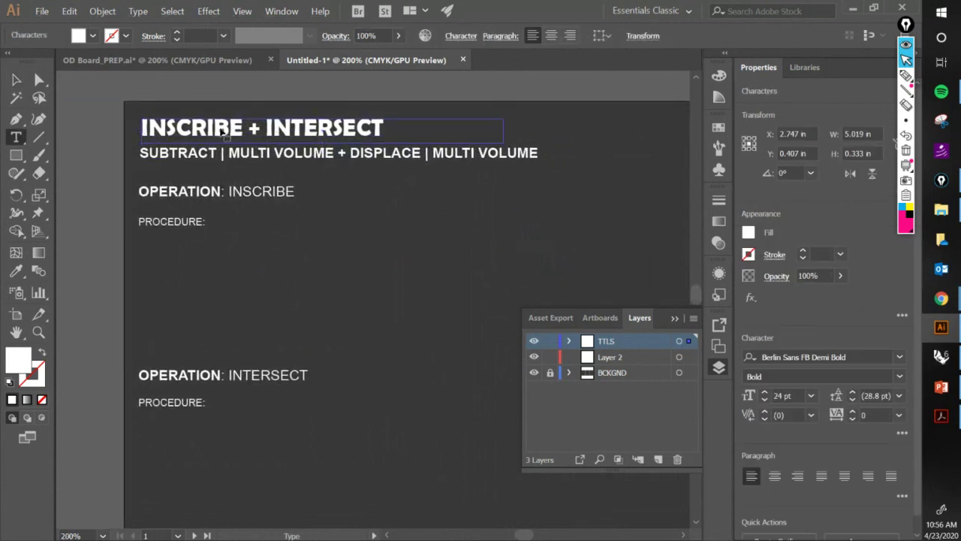
pyautogui.click(907, 75)
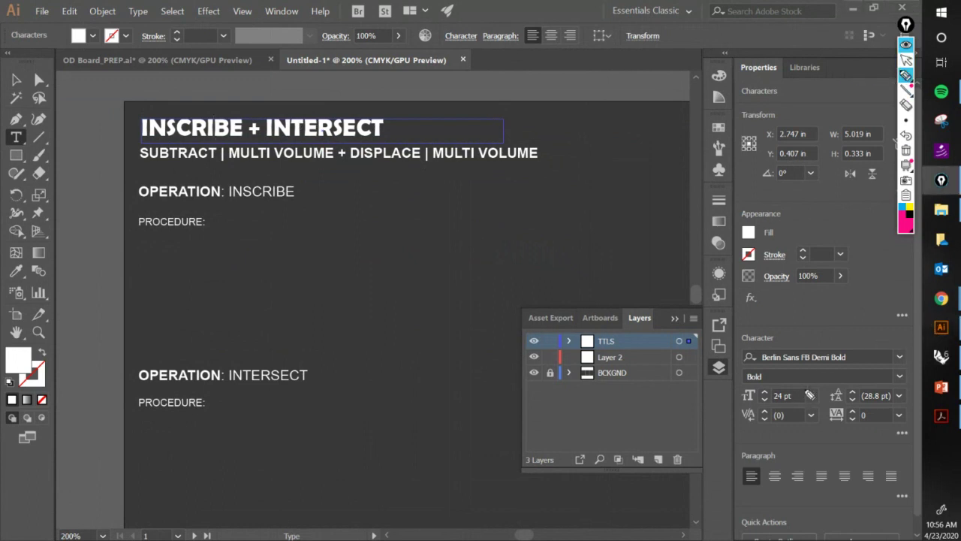
pyautogui.moveTo(804, 392)
pyautogui.mouseDown()
pyautogui.moveTo(758, 397)
pyautogui.moveTo(758, 415)
pyautogui.moveTo(818, 410)
pyautogui.moveTo(822, 397)
pyautogui.moveTo(791, 393)
pyautogui.moveTo(676, 223)
pyautogui.moveTo(604, 158)
pyautogui.moveTo(511, 138)
pyautogui.mouseUp()
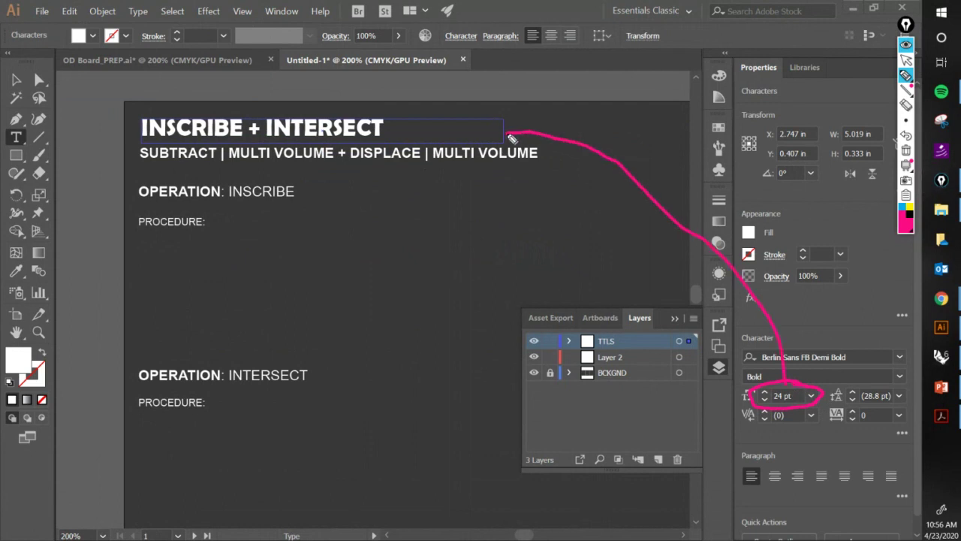
pyautogui.click(906, 60)
# Check the character settings of the subtitle and the OPERATION: INSCRIBE heading against those of the main title.
pyautogui.doubleClick(405, 153)
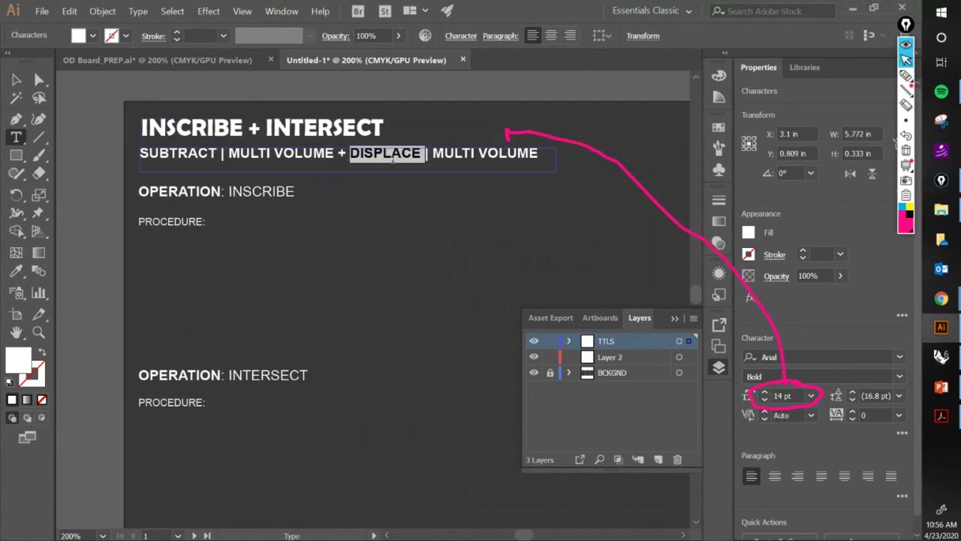
pyautogui.click(401, 154)
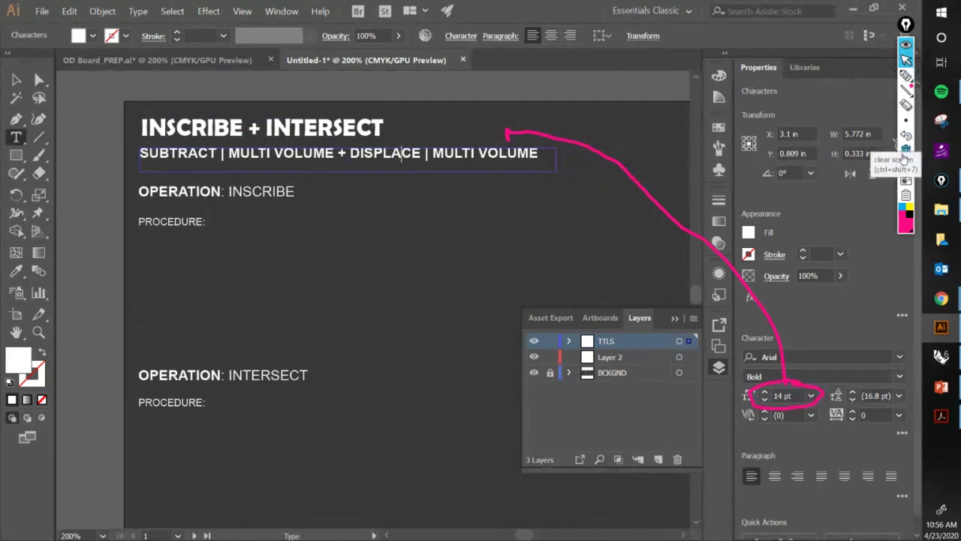
pyautogui.moveTo(906, 87)
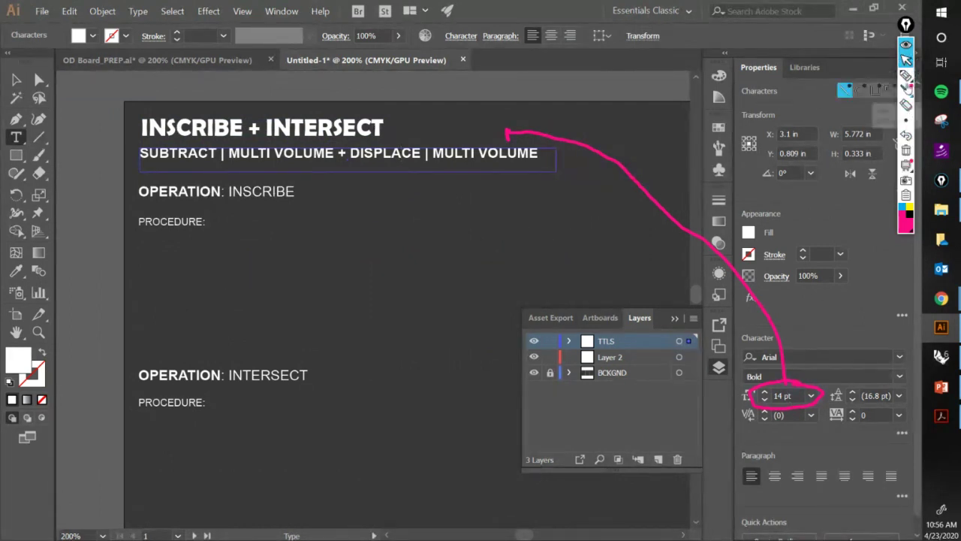
pyautogui.click(907, 66)
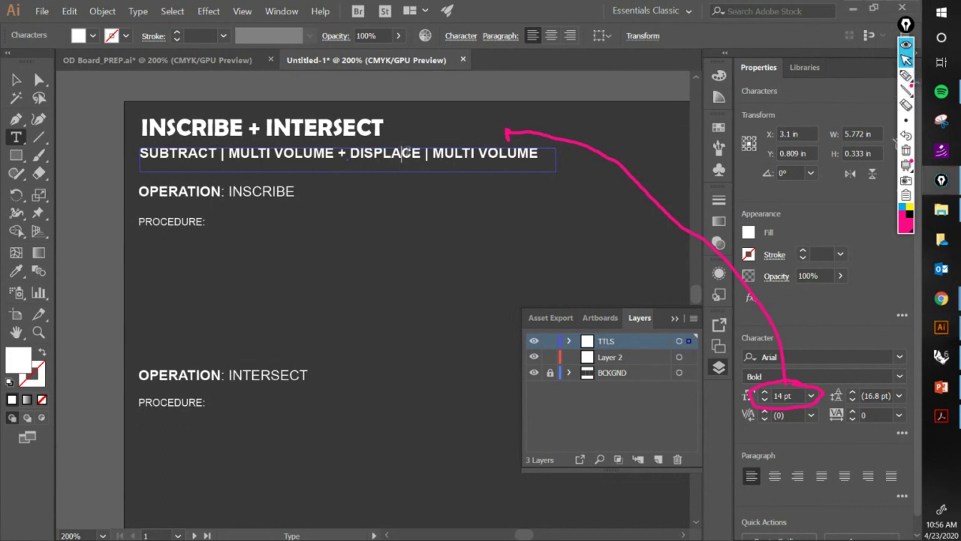
pyautogui.click(406, 183)
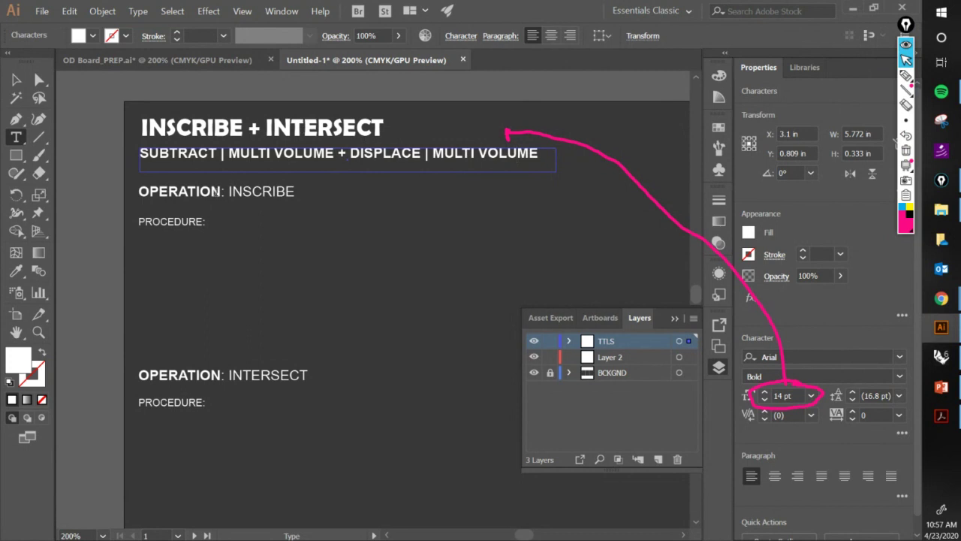
pyautogui.click(216, 192)
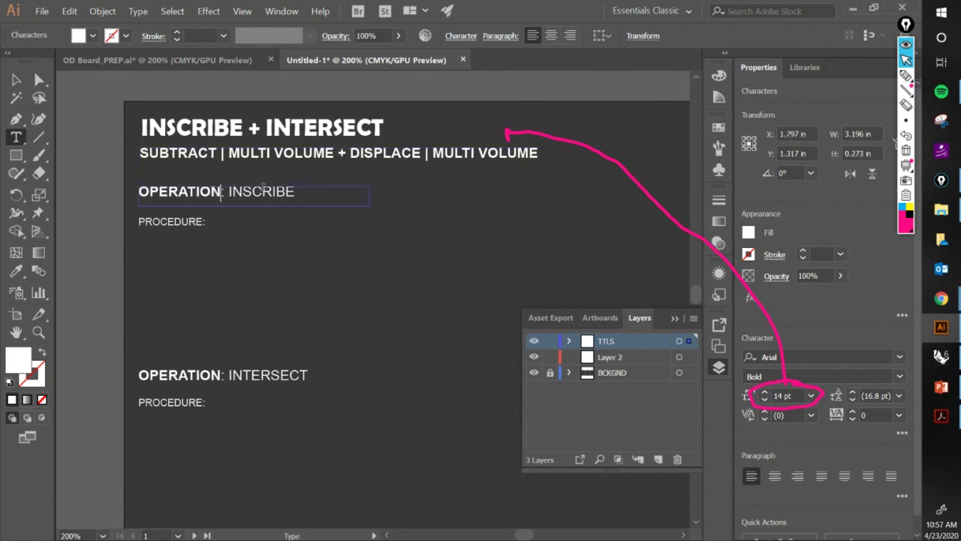
pyautogui.click(275, 127)
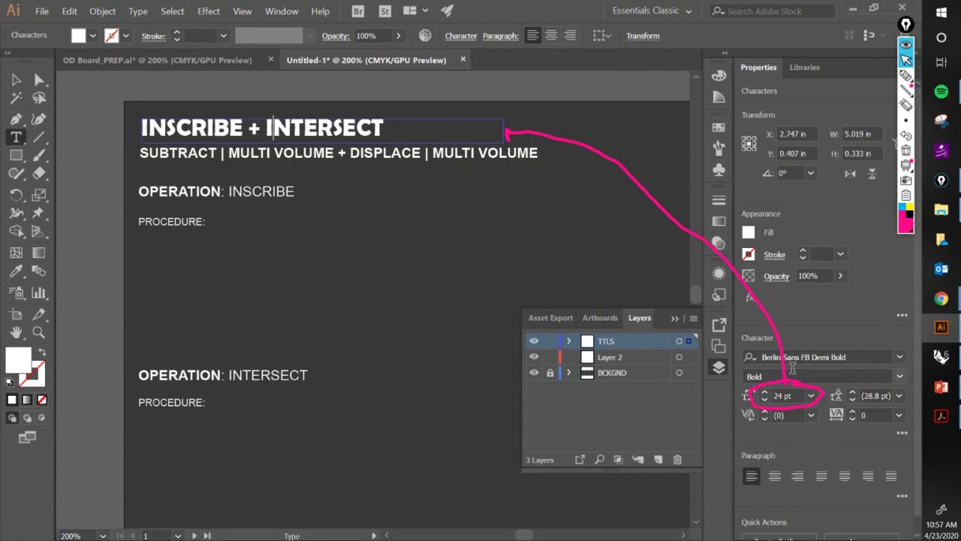
pyautogui.click(399, 153)
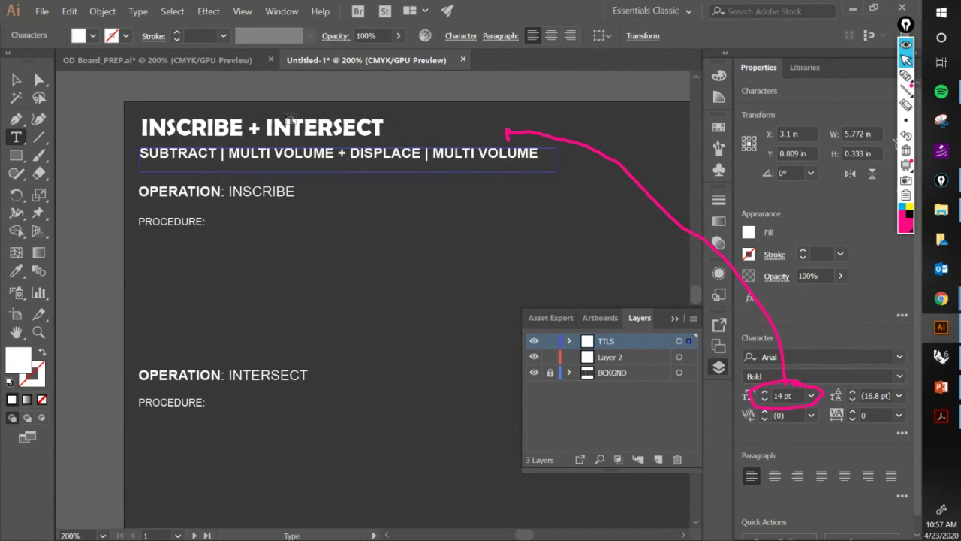
# Clear the pen annotation and underline the OPERATION: INSCRIBE and OPERATION: INTERSECT headings with the pen.
pyautogui.scroll(-1, 295, 149)
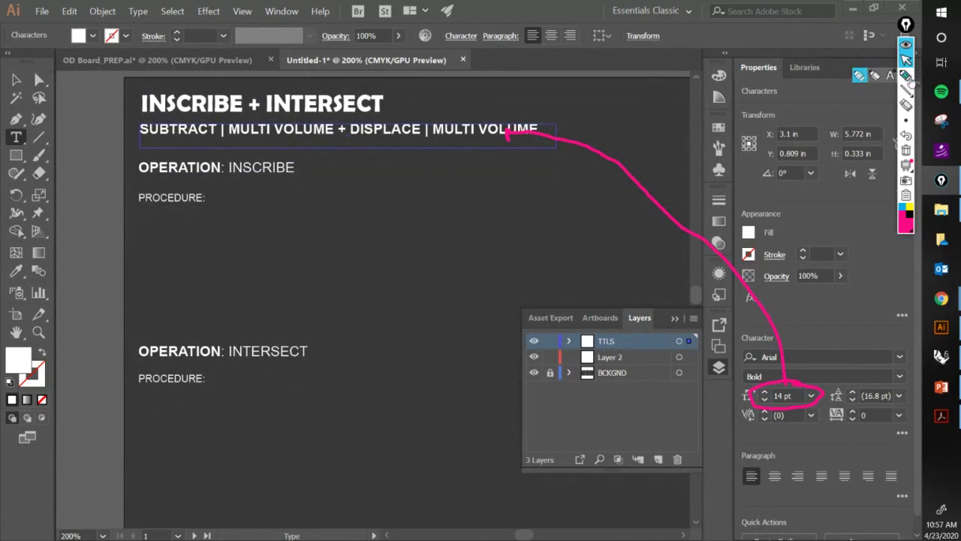
pyautogui.click(908, 162)
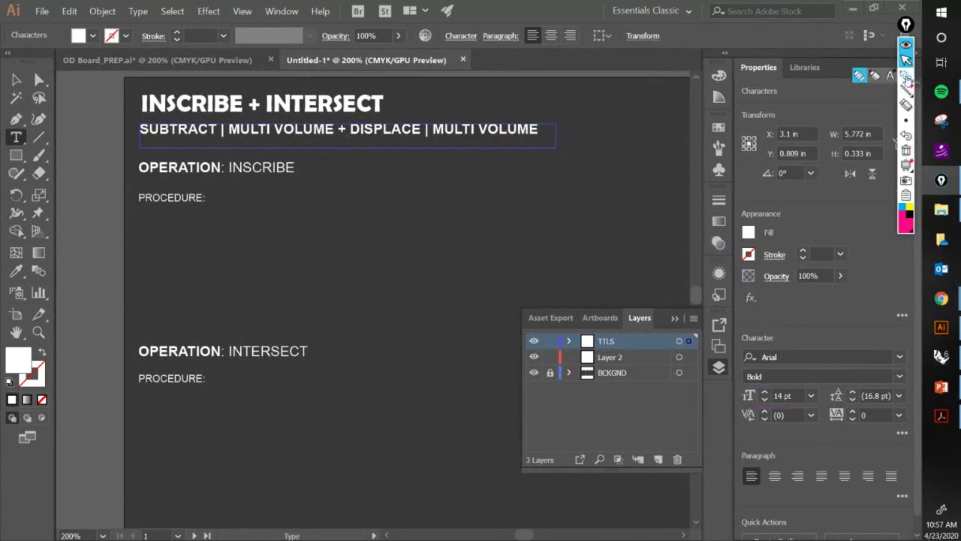
pyautogui.moveTo(137, 177); pyautogui.dragTo(305, 175)
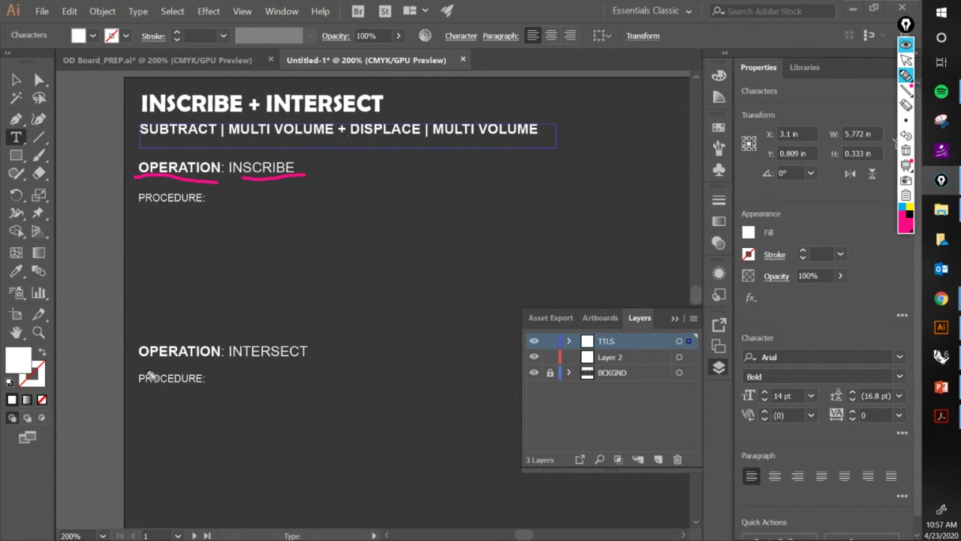
pyautogui.moveTo(138, 362); pyautogui.dragTo(299, 366)
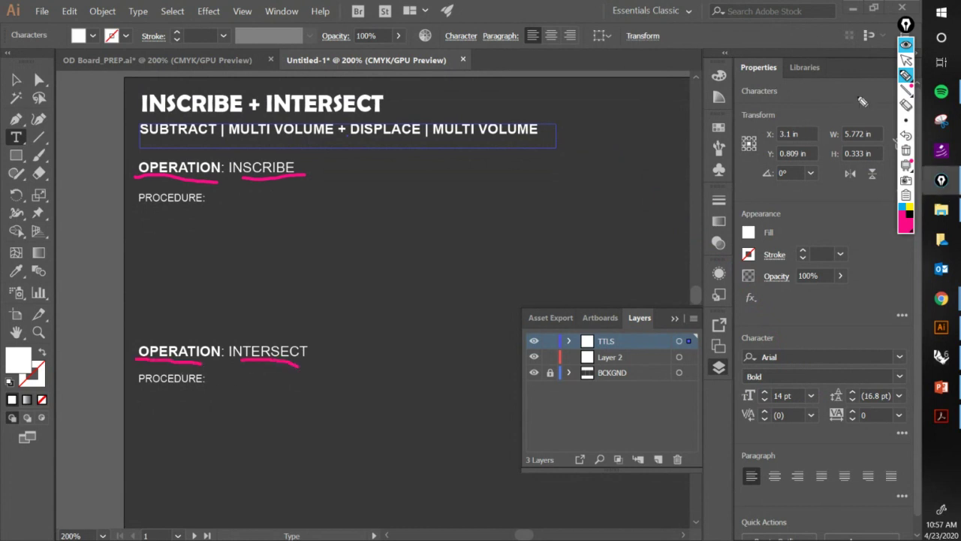
pyautogui.click(907, 60)
# Underline the COMBINED OPERATIONS: INSCRIBE + INTERSECT heading with the pen and erase all pen marks.
pyautogui.scroll(-5, 409, 278)
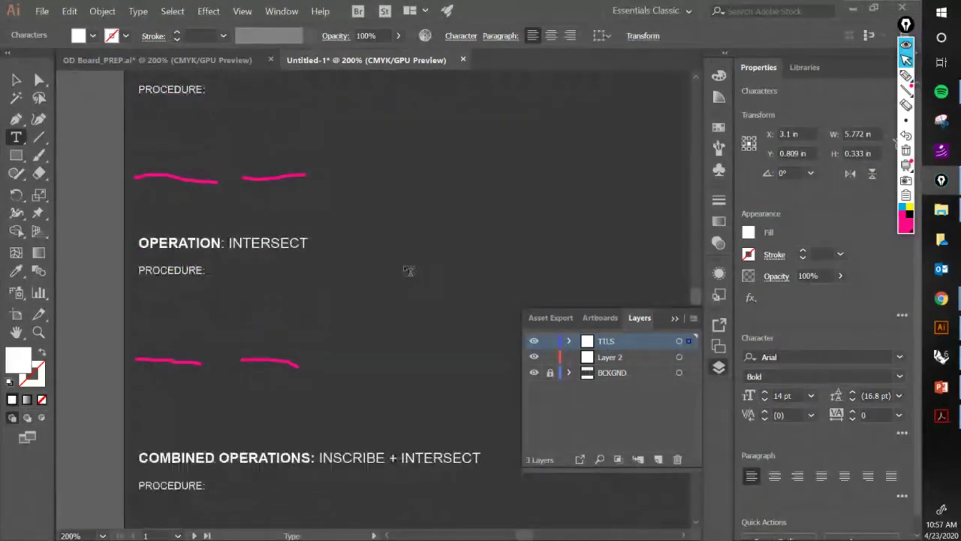
pyautogui.click(906, 136)
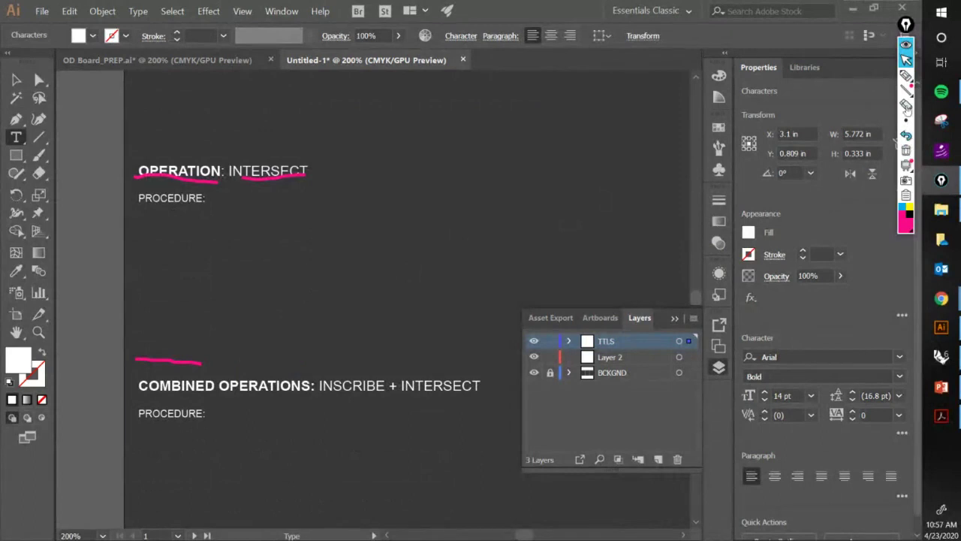
pyautogui.click(907, 75)
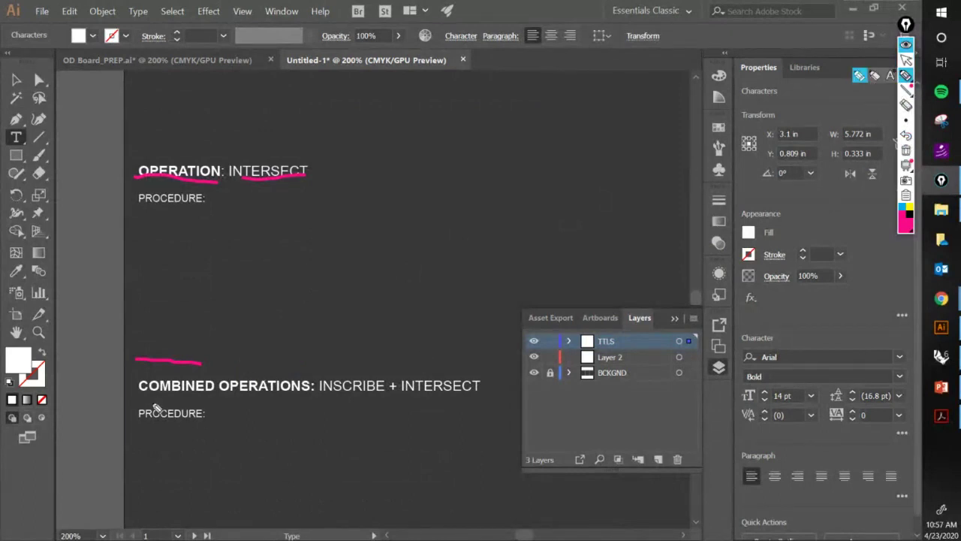
pyautogui.moveTo(136, 398); pyautogui.dragTo(461, 397)
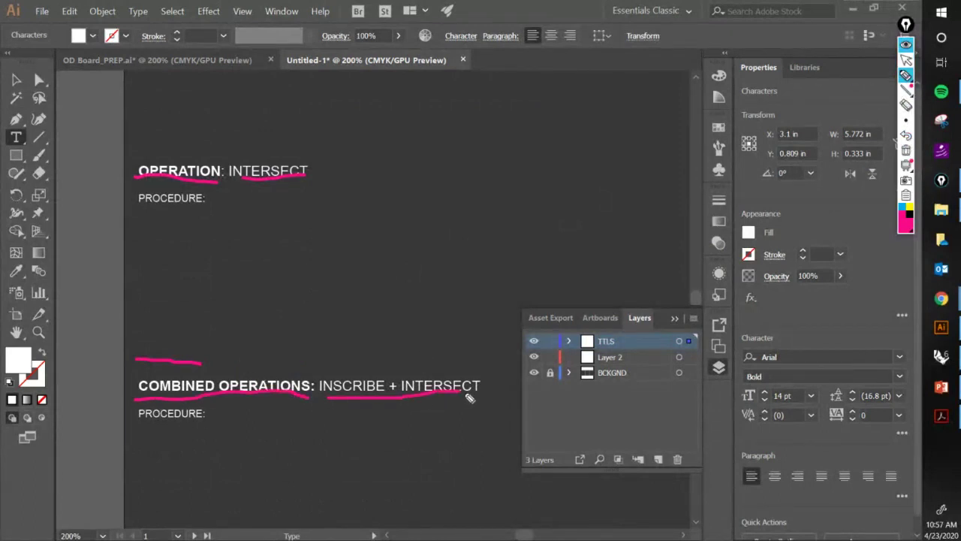
pyautogui.click(906, 150)
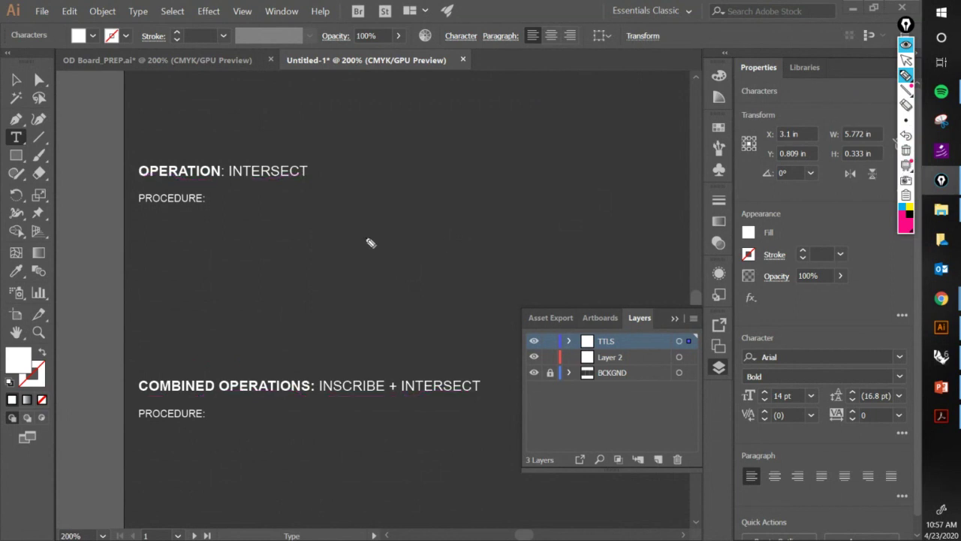
pyautogui.click(907, 60)
pyautogui.scroll(-1, 495, 214)
pyautogui.scroll(3, 495, 214)
pyautogui.moveTo(442, 219); pyautogui.dragTo(359, 264)
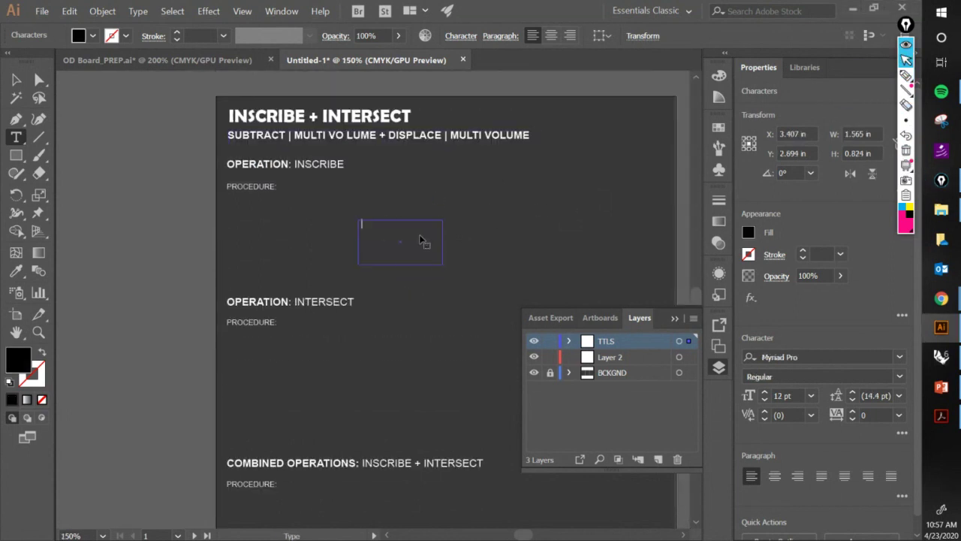
pyautogui.press('Escape')
pyautogui.press('Delete')
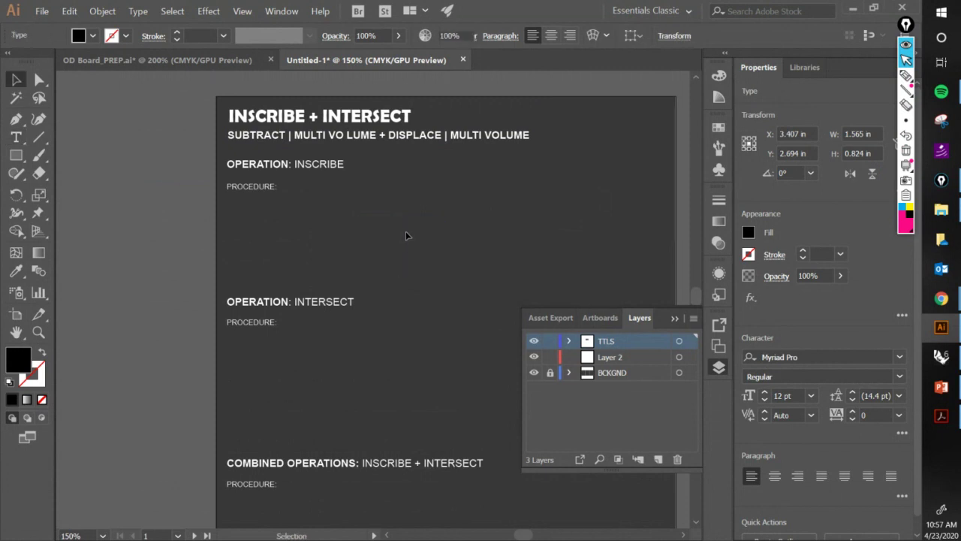
# Examine the font, style and size of the words OPERATION and INSCRIBE in the first operation heading.
pyautogui.hscroll(2, 386, 240)
pyautogui.scroll(1, 235, 179)
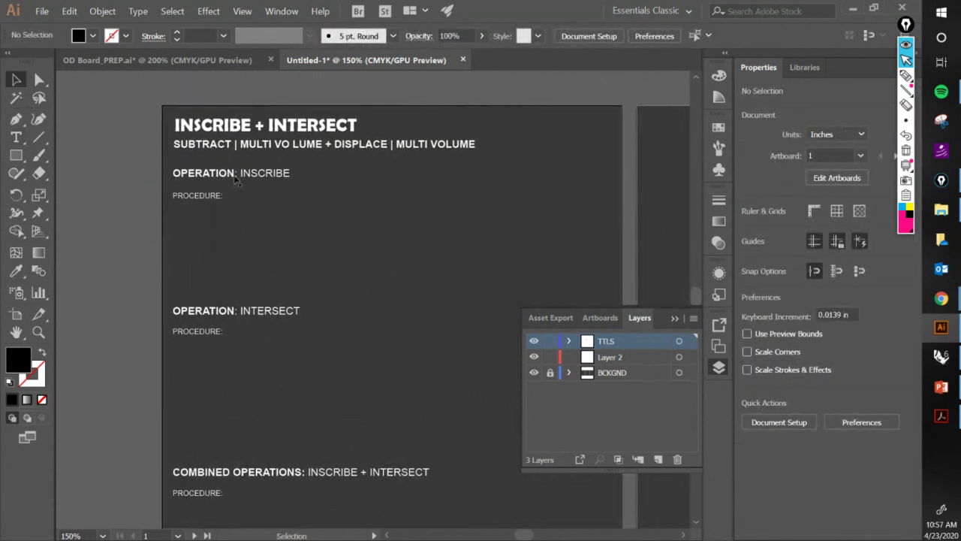
pyautogui.click(235, 176)
pyautogui.doubleClick(254, 178)
pyautogui.hotkey('ctrl', 'a')
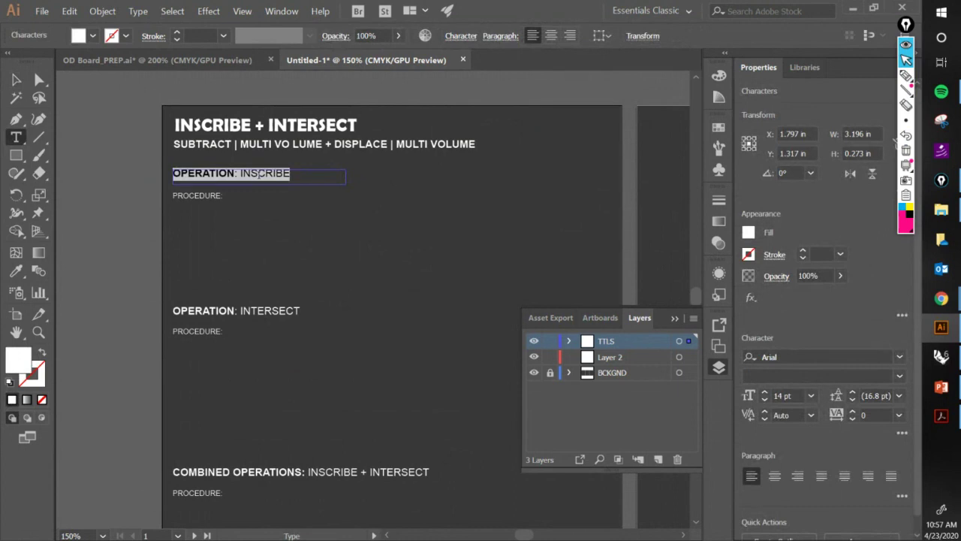
pyautogui.click(260, 173)
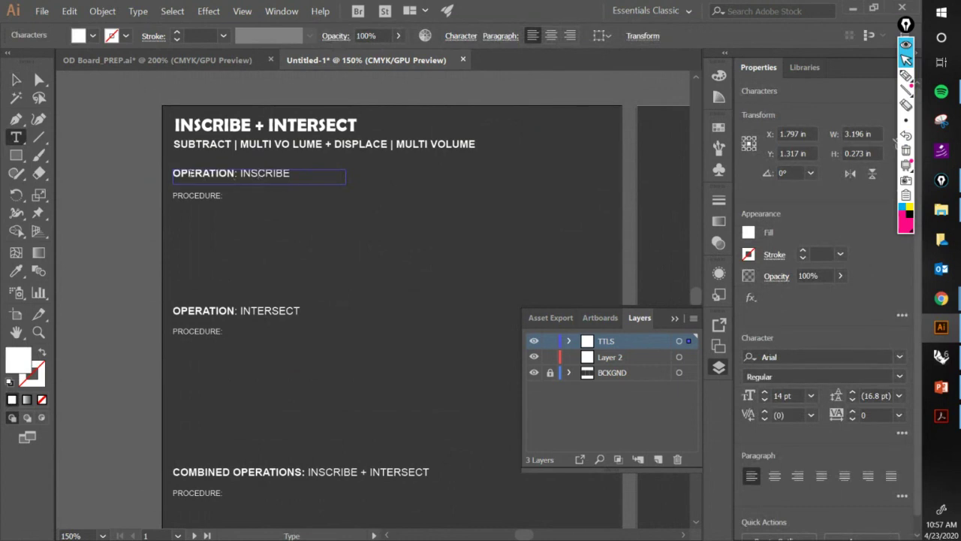
pyautogui.doubleClick(191, 173)
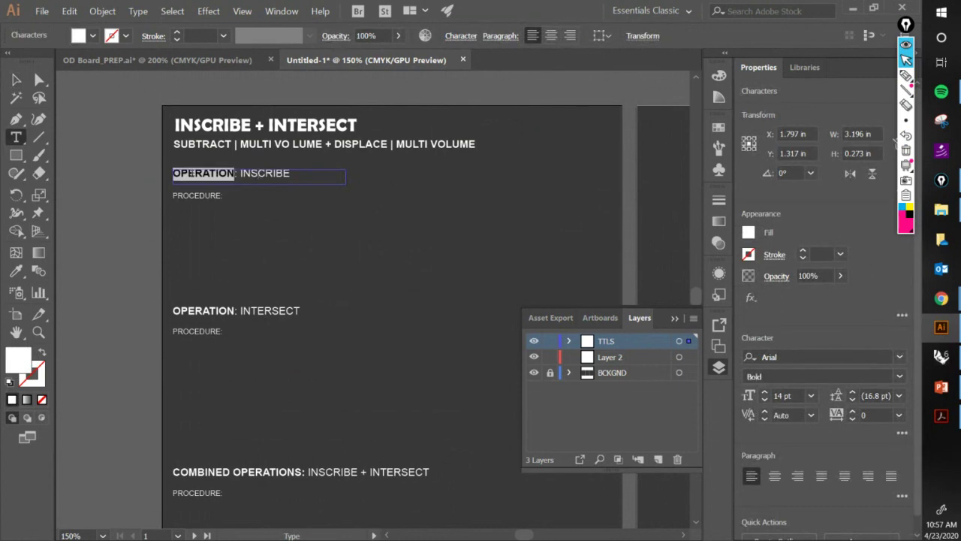
pyautogui.doubleClick(267, 173)
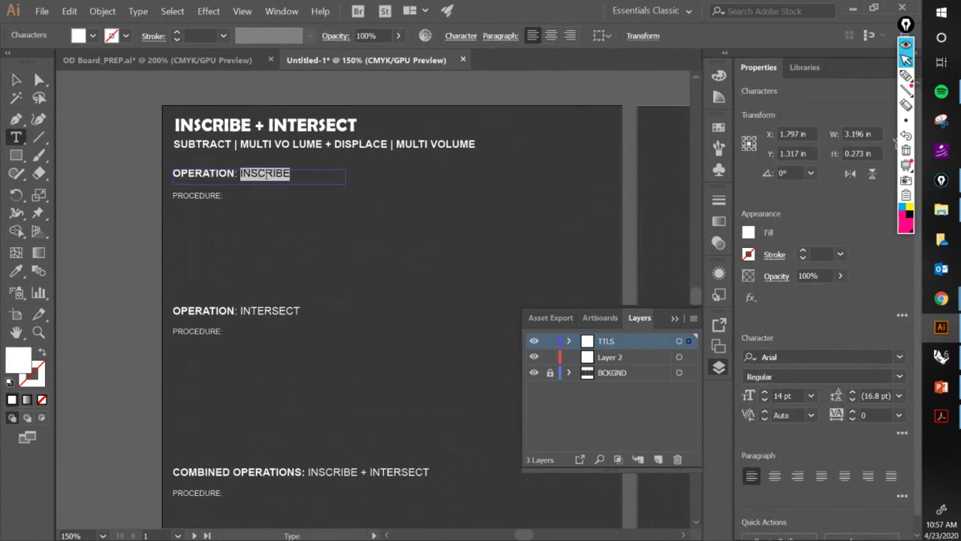
# Inspect the first PROCEDURE label's style and size, mark these settings with the pen, and clear the marks.
pyautogui.click(200, 194)
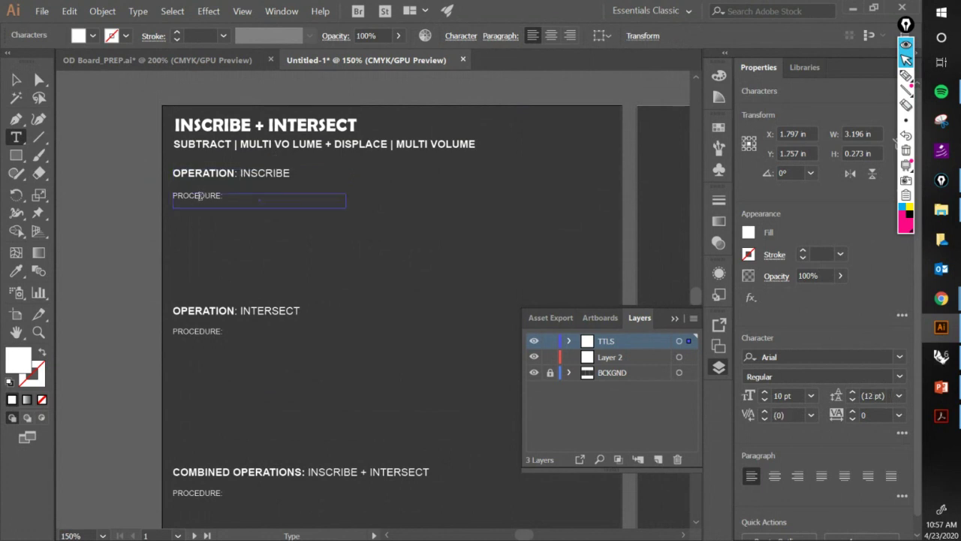
pyautogui.tripleClick(199, 195)
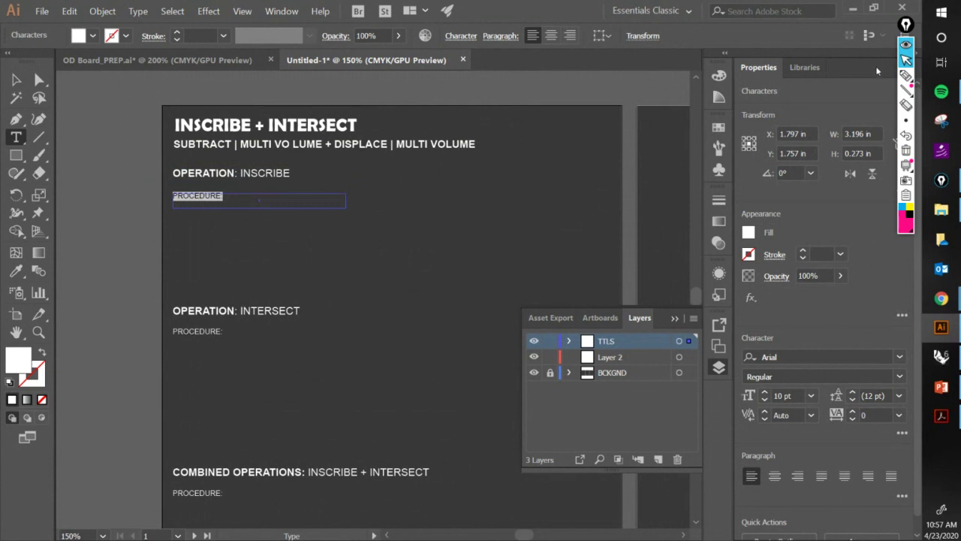
pyautogui.moveTo(811, 387)
pyautogui.mouseDown()
pyautogui.moveTo(775, 381)
pyautogui.moveTo(766, 399)
pyautogui.moveTo(811, 398)
pyautogui.moveTo(811, 389)
pyautogui.moveTo(765, 365)
pyautogui.moveTo(750, 376)
pyautogui.moveTo(799, 384)
pyautogui.moveTo(726, 291)
pyautogui.moveTo(513, 226)
pyautogui.moveTo(252, 232)
pyautogui.moveTo(215, 216)
pyautogui.mouseUp()
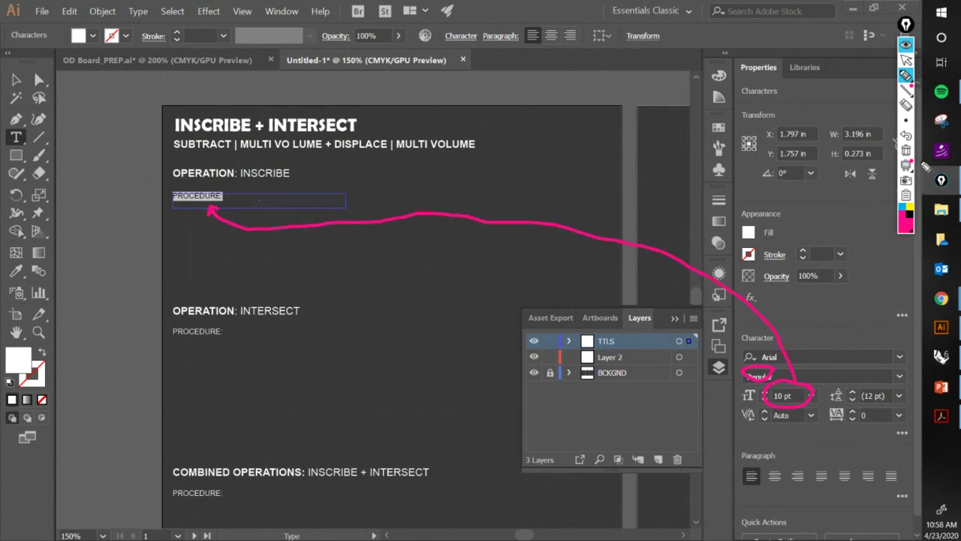
pyautogui.click(906, 151)
pyautogui.click(906, 60)
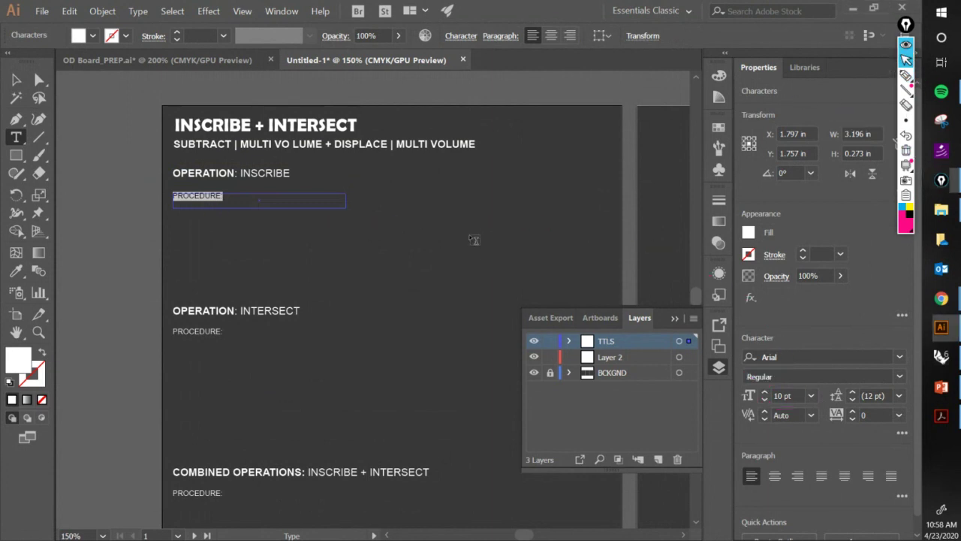
# Delete the PROCEDURE: text under the OPERATION: INSCRIBE heading and deselect its text frame.
pyautogui.press('BackSpace')
pyautogui.press('Escape')
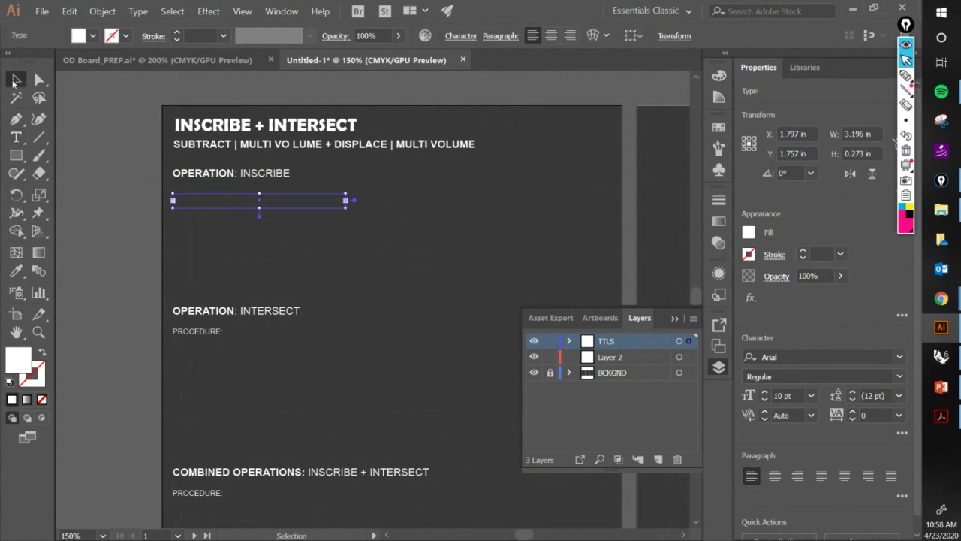
pyautogui.click(277, 221)
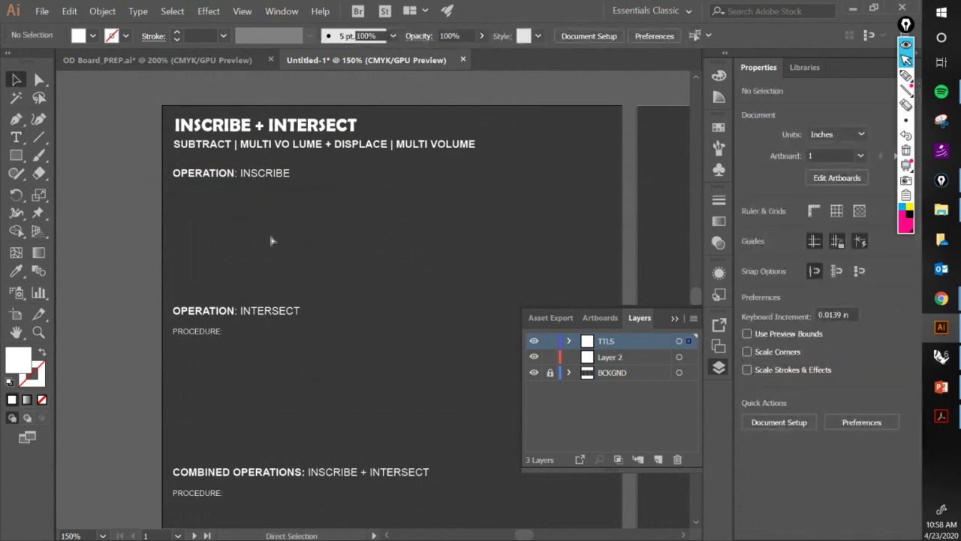
# Undo the deletion of the PROCEDURE: text under the OPERATION: INSCRIBE heading, deselect it, and collapse the layer list.
pyautogui.hotkey('ctrl', 'z')
pyautogui.hotkey('ctrl', 'z')
pyautogui.click(326, 251)
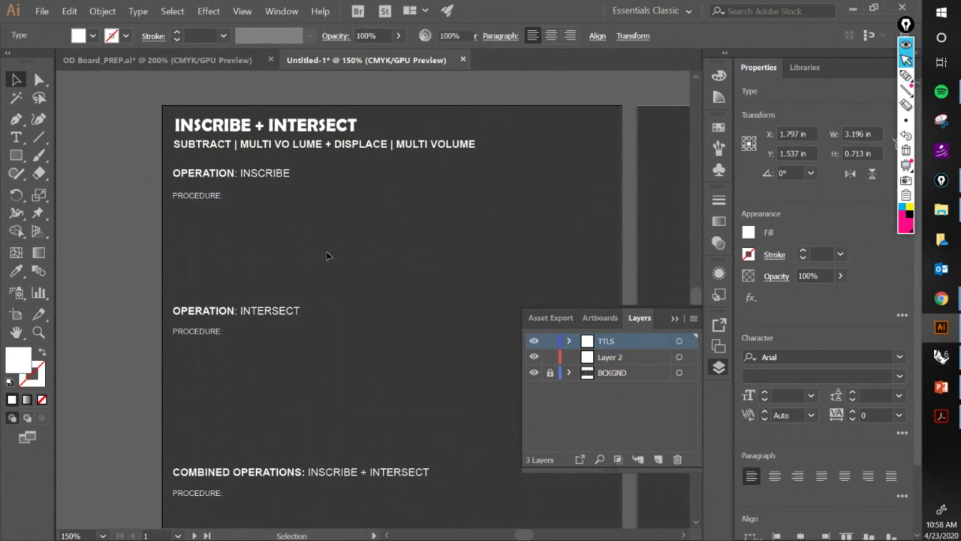
pyautogui.moveTo(348, 281); pyautogui.dragTo(239, 233)
pyautogui.scroll(-1, 304, 261)
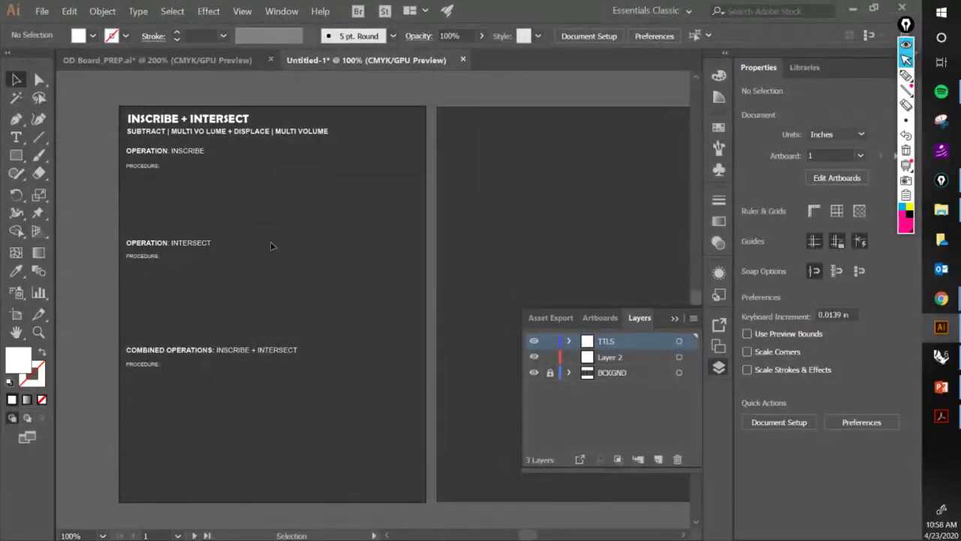
pyautogui.hotkey('ctrl', '0')
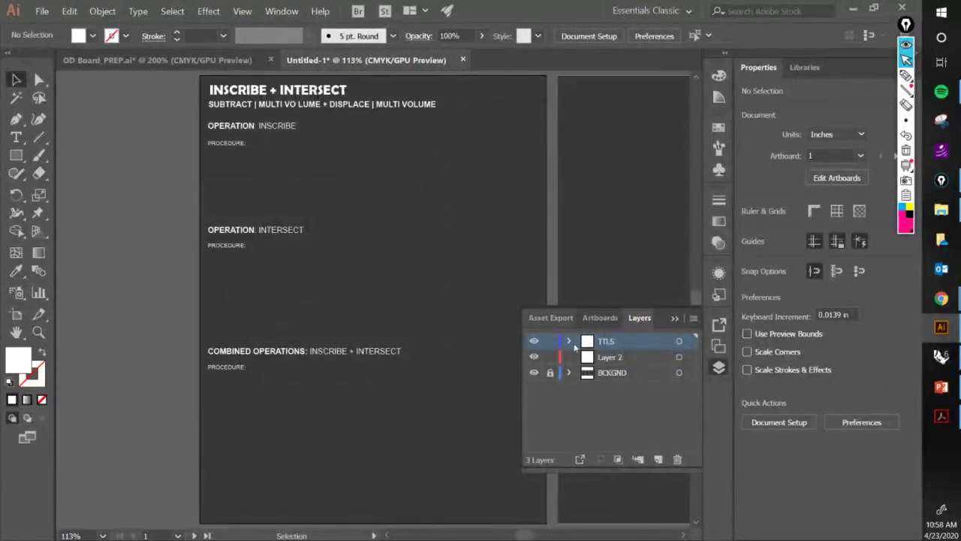
pyautogui.click(675, 318)
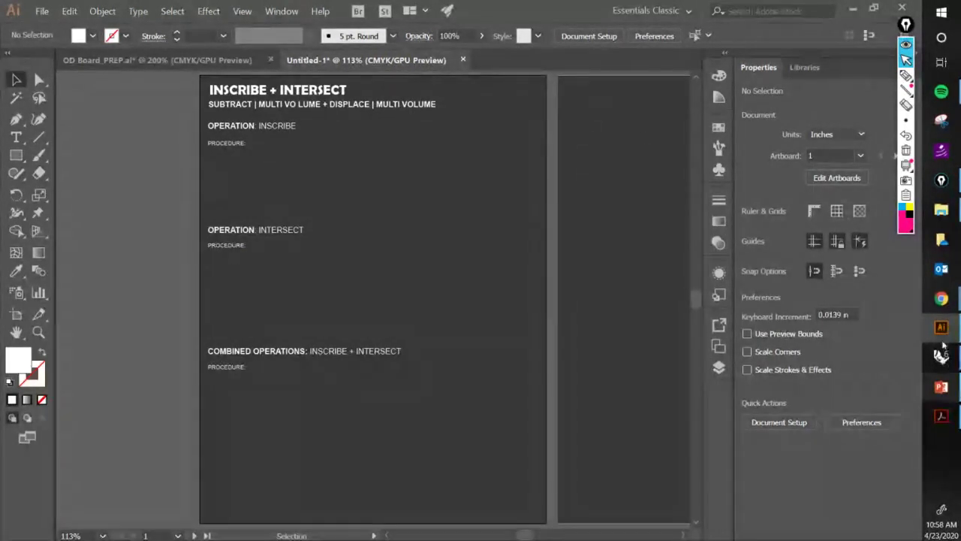
# Compare the Inscribe + Intersect page in the reference PDF and the OD Board_PREP layout with the untitled board.
pyautogui.click(946, 420)
pyautogui.moveTo(668, 33); pyautogui.dragTo(646, 57)
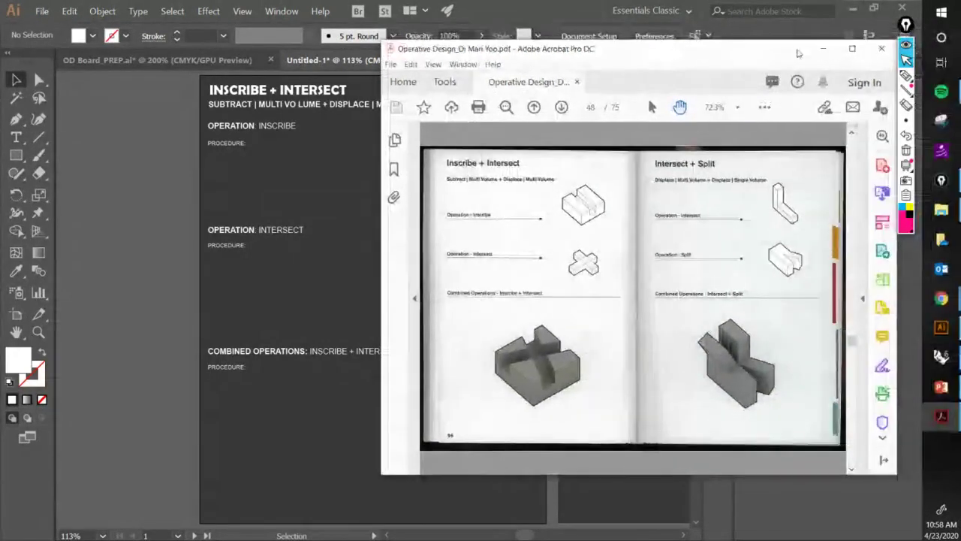
pyautogui.click(821, 51)
pyautogui.click(235, 63)
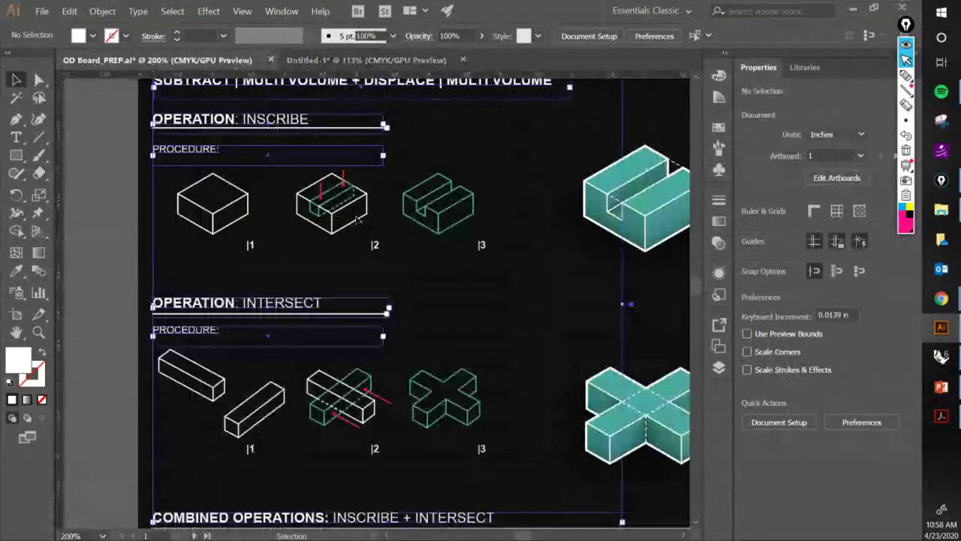
pyautogui.hotkey('ctrl', '0')
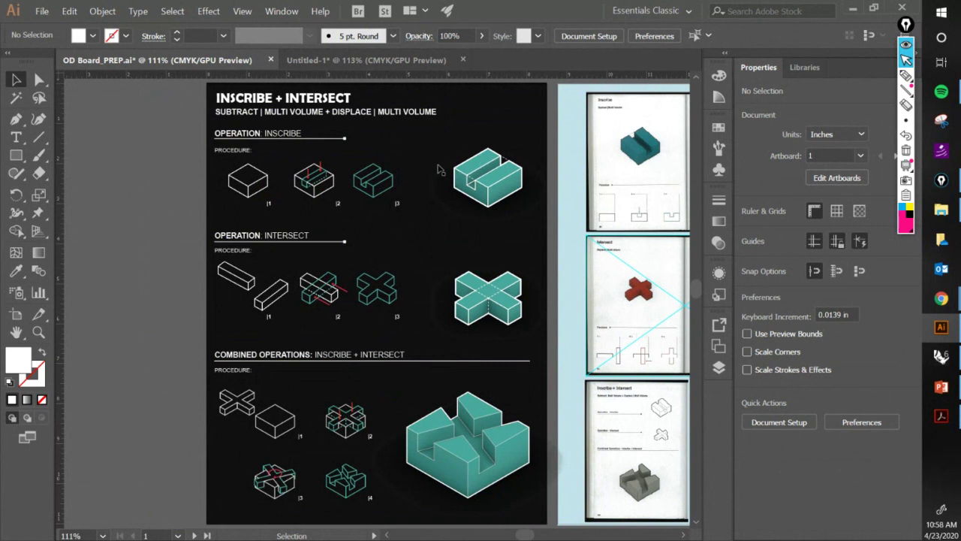
pyautogui.click(368, 60)
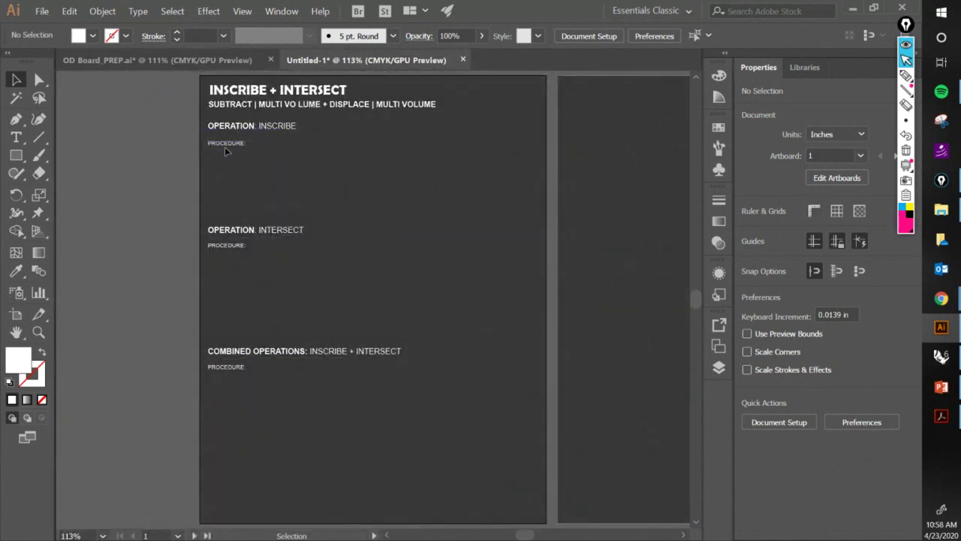
pyautogui.click(158, 60)
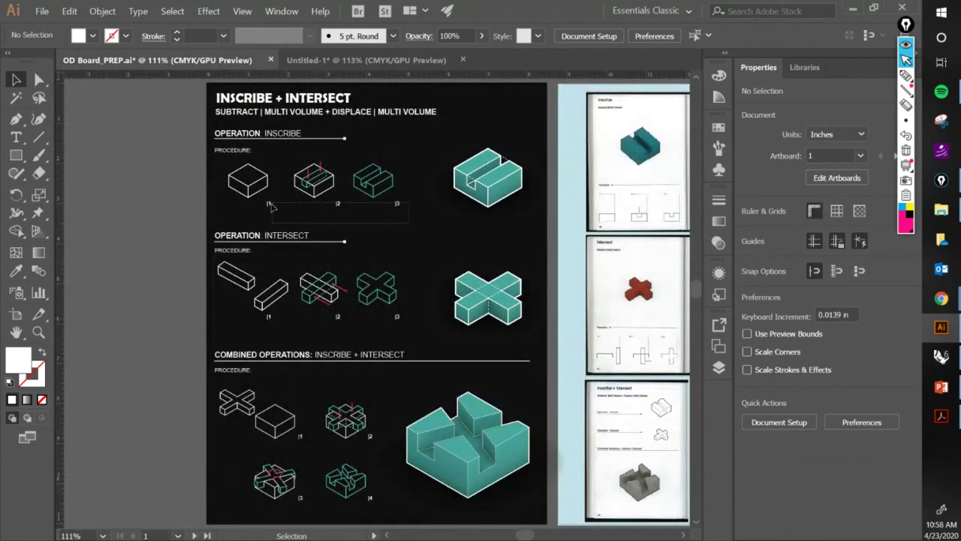
# Copy the |1, |2, |3 step numbers under the INSCRIBE diagrams in OD Board_PREP to the same position on the untitled board.
pyautogui.moveTo(270, 203); pyautogui.dragTo(268, 202)
pyautogui.hotkey('ctrl', 'Tab')
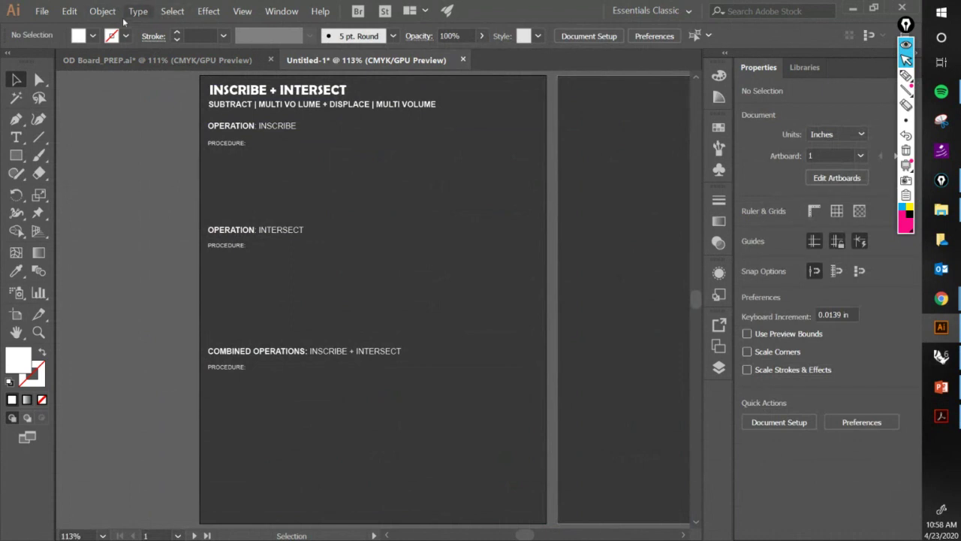
pyautogui.click(70, 11)
pyautogui.click(135, 113)
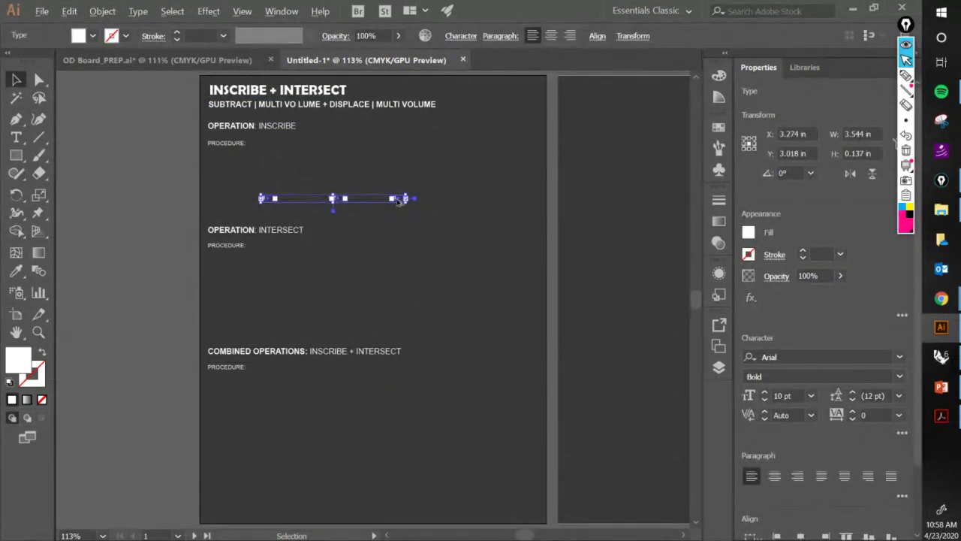
# Duplicate the |1, |2, |3 step numbers straight down below the INTERSECT procedure, at Y about 5.85 in, and deselect them.
pyautogui.moveTo(400, 201); pyautogui.dragTo(400, 316)
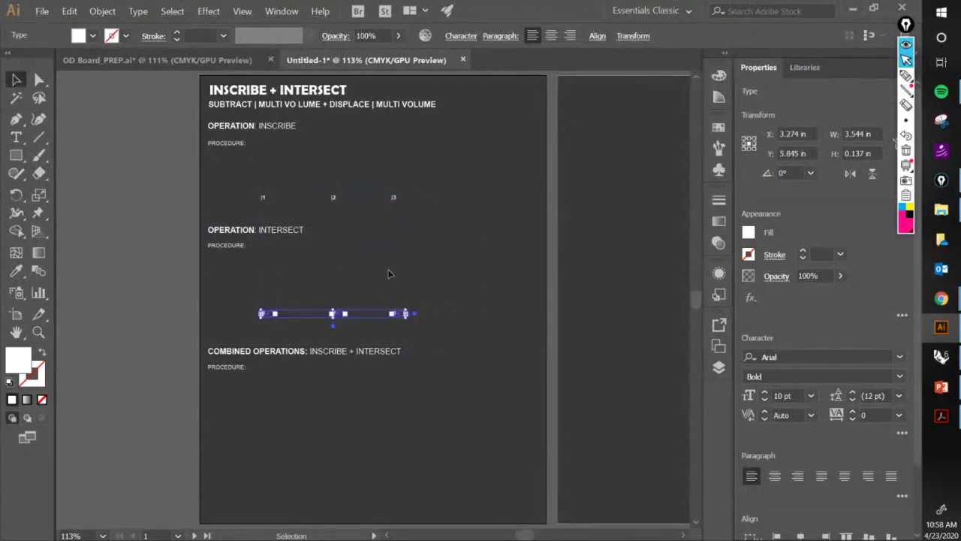
pyautogui.click(388, 273)
pyautogui.scroll(1, 325, 210)
pyautogui.moveTo(325, 210); pyautogui.dragTo(310, 233)
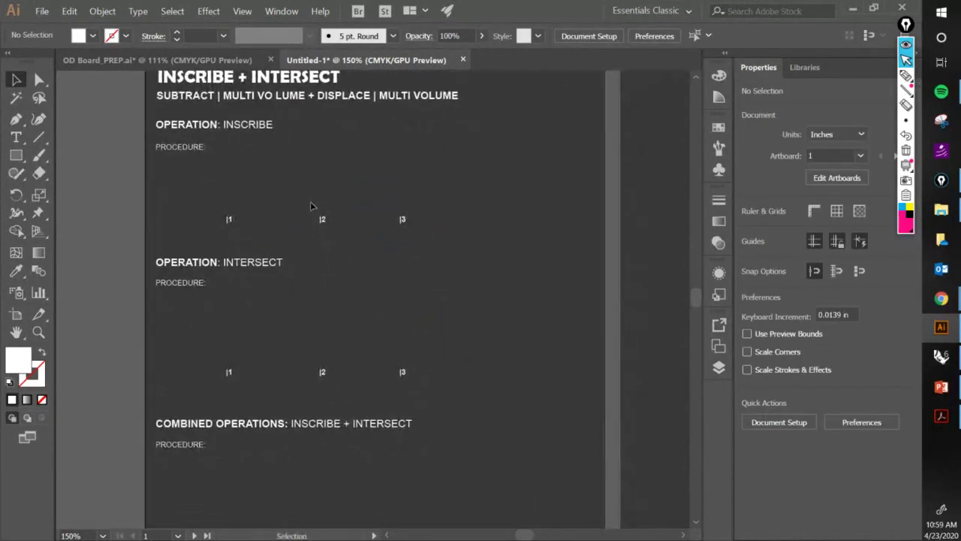
pyautogui.scroll(-1, 310, 202)
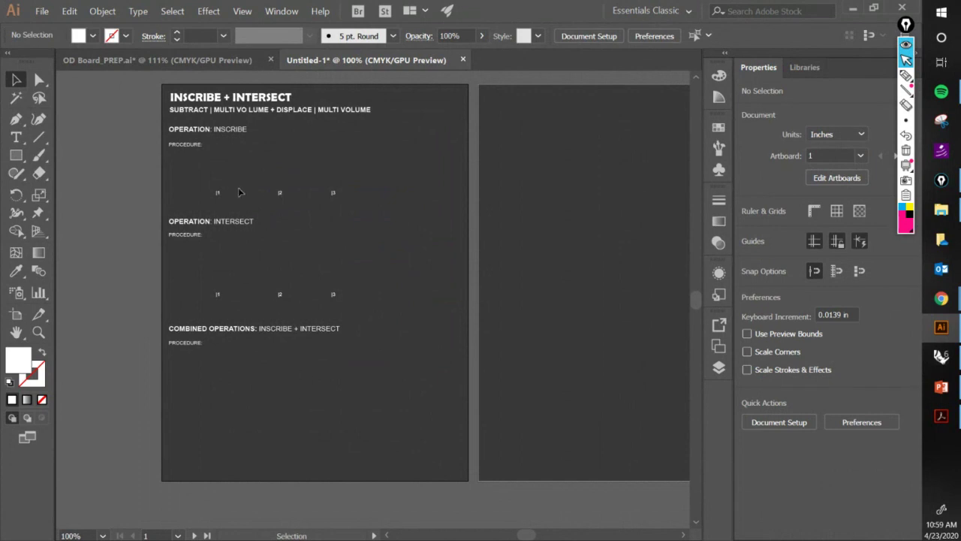
pyautogui.moveTo(244, 166)
pyautogui.mouseDown()
pyautogui.moveTo(257, 180)
pyautogui.moveTo(236, 159)
pyautogui.mouseUp()
pyautogui.scroll(1, 240, 277)
pyautogui.hscroll(-1, 241, 277)
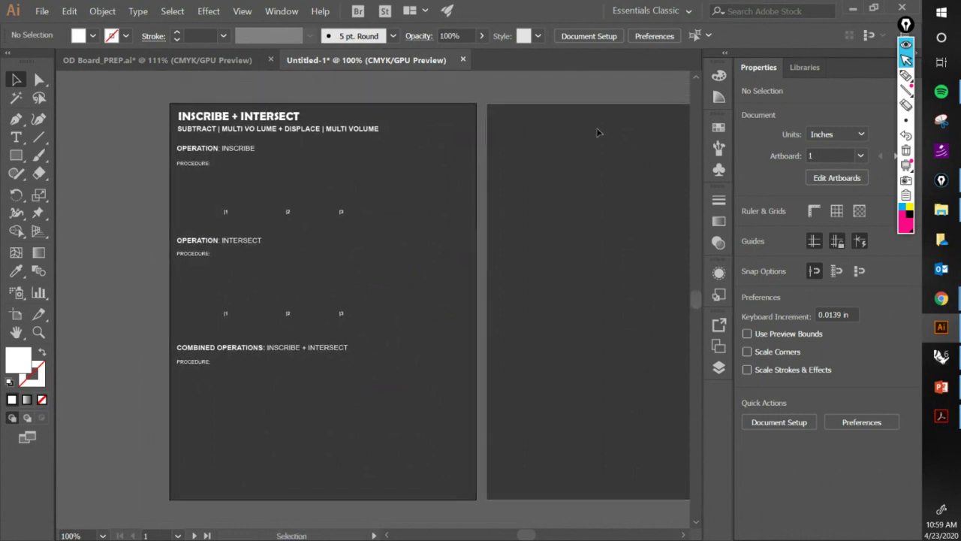
# Switch to OD Board_PREP and examine the end-marked underlines beneath the OPERATION headings.
pyautogui.click(236, 60)
pyautogui.click(286, 154)
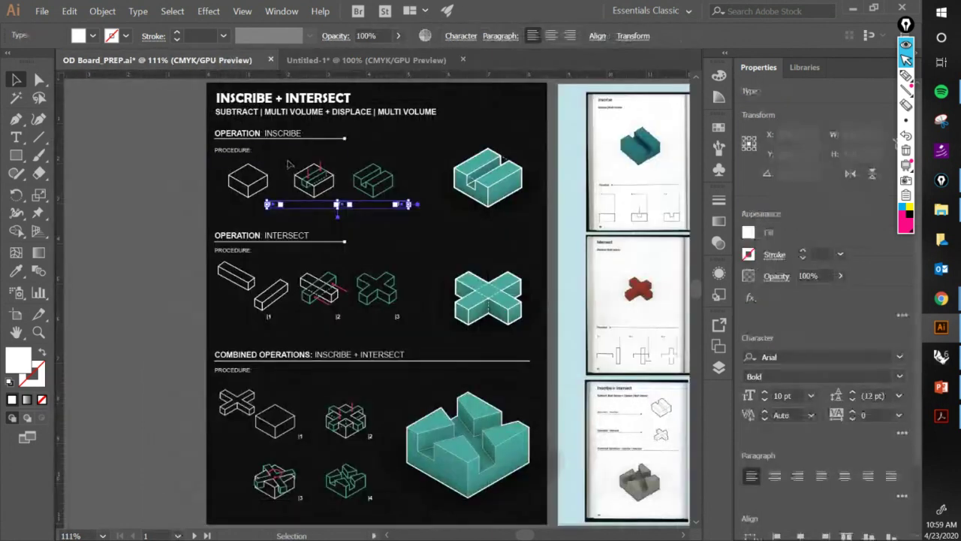
pyautogui.scroll(2, 198, 148)
pyautogui.click(199, 147)
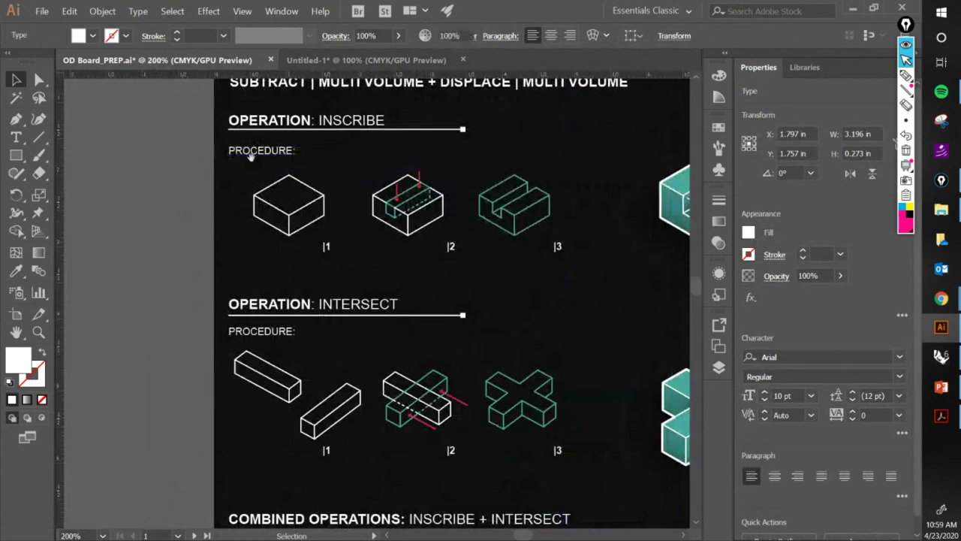
pyautogui.moveTo(398, 131); pyautogui.dragTo(348, 182)
pyautogui.moveTo(361, 225); pyautogui.dragTo(220, 348)
pyautogui.click(327, 153)
# Draw a horizontal line about 3.38 in long beneath the OPERATION: INSCRIBE heading on the untitled board.
pyautogui.click(305, 60)
pyautogui.click(103, 201)
pyautogui.scroll(3, 132, 172)
pyautogui.click(39, 137)
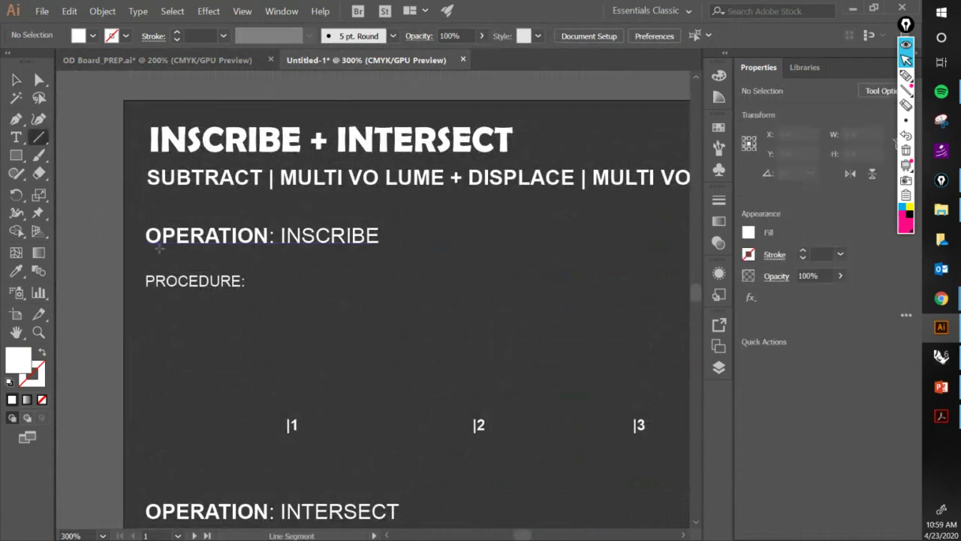
pyautogui.moveTo(145, 249); pyautogui.dragTo(512, 249)
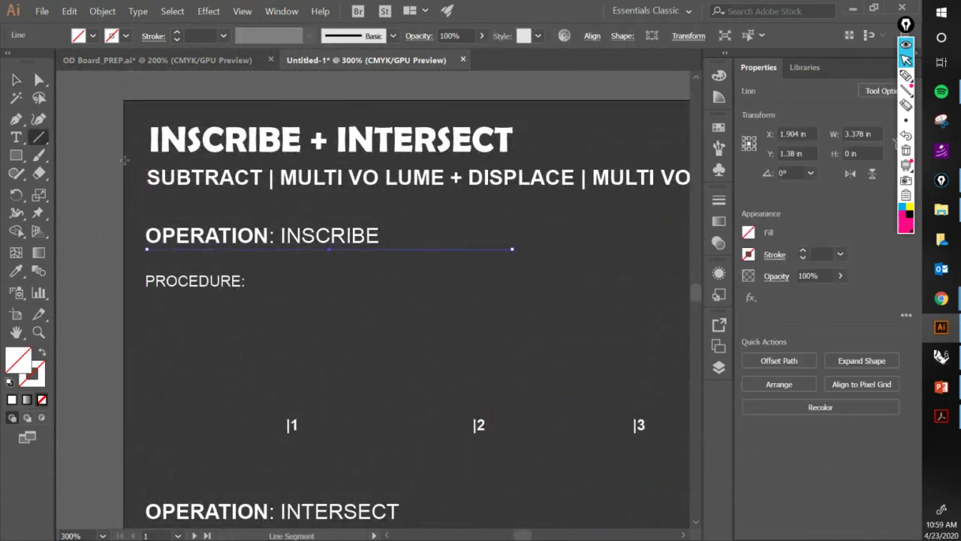
pyautogui.click(16, 80)
# Give the underline below OPERATION: INSCRIBE a 2 pt stroke and leave it selected.
pyautogui.click(223, 36)
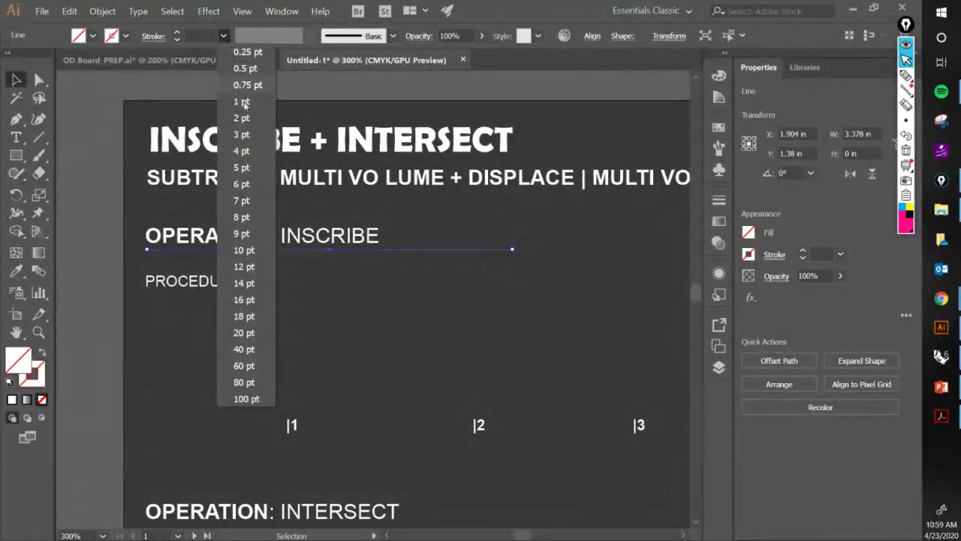
pyautogui.click(251, 117)
pyautogui.click(447, 307)
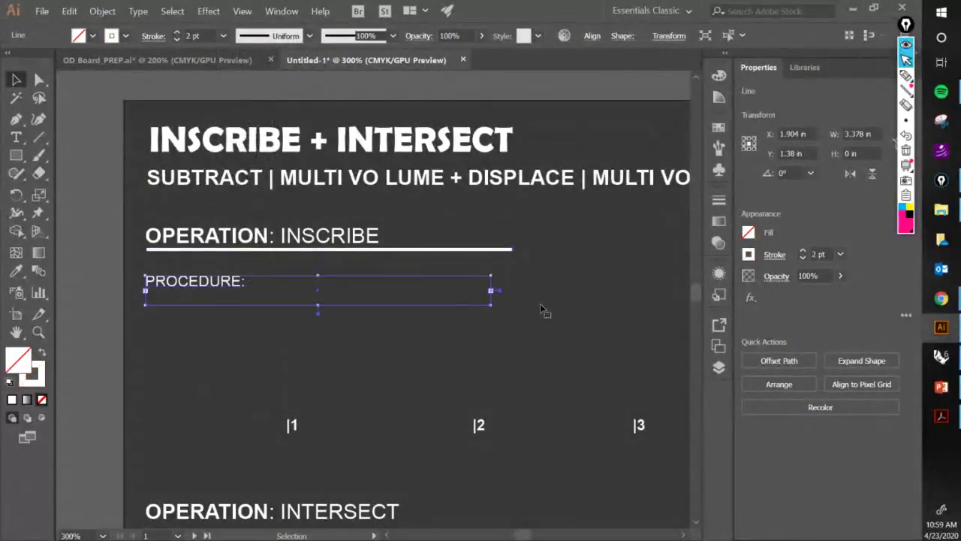
pyautogui.moveTo(547, 304); pyautogui.dragTo(487, 296)
pyautogui.click(451, 243)
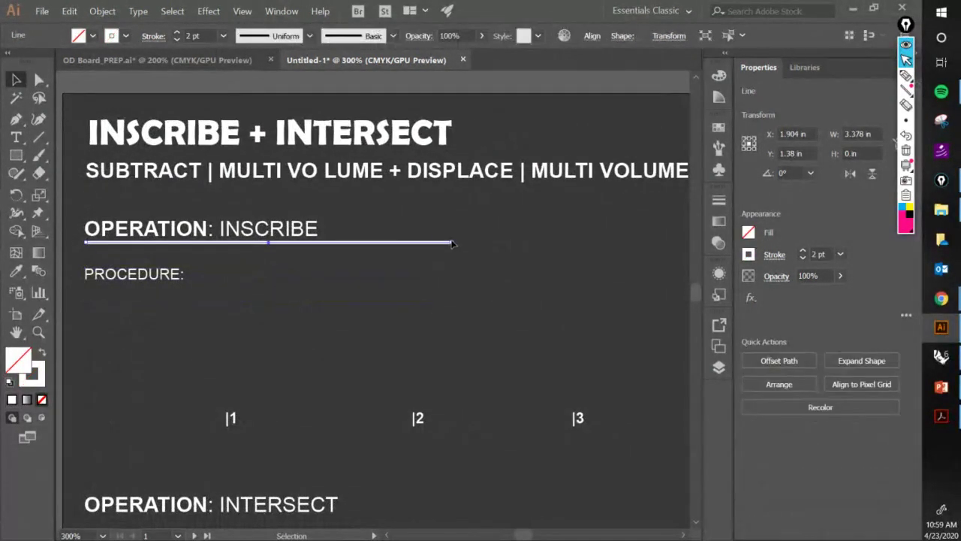
# Circle the dot at the end of the Operation - Inscribe line in the reference PDF with the pen and return to the board.
pyautogui.click(941, 415)
pyautogui.click(906, 75)
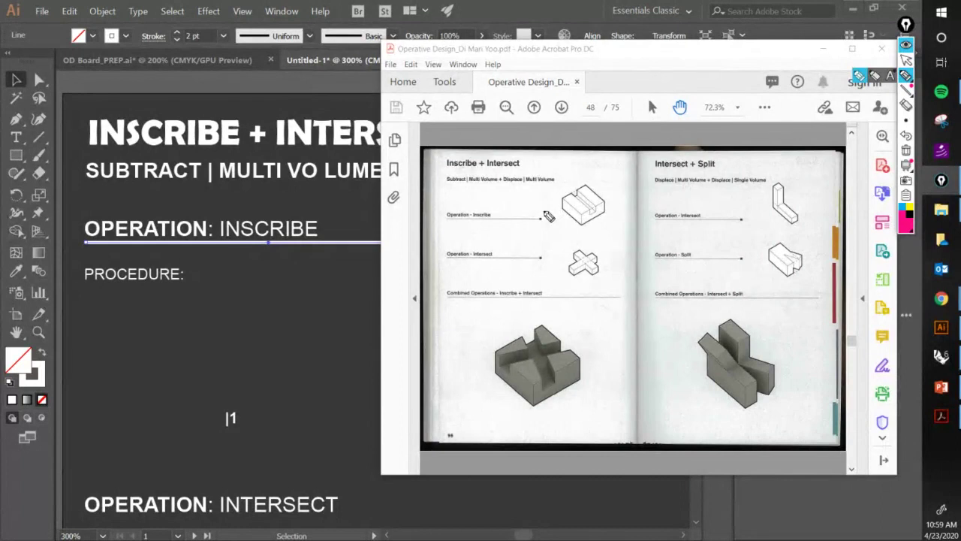
pyautogui.moveTo(540, 212)
pyautogui.mouseDown()
pyautogui.moveTo(547, 233)
pyautogui.moveTo(550, 213)
pyautogui.moveTo(539, 215)
pyautogui.mouseUp()
pyautogui.click(906, 60)
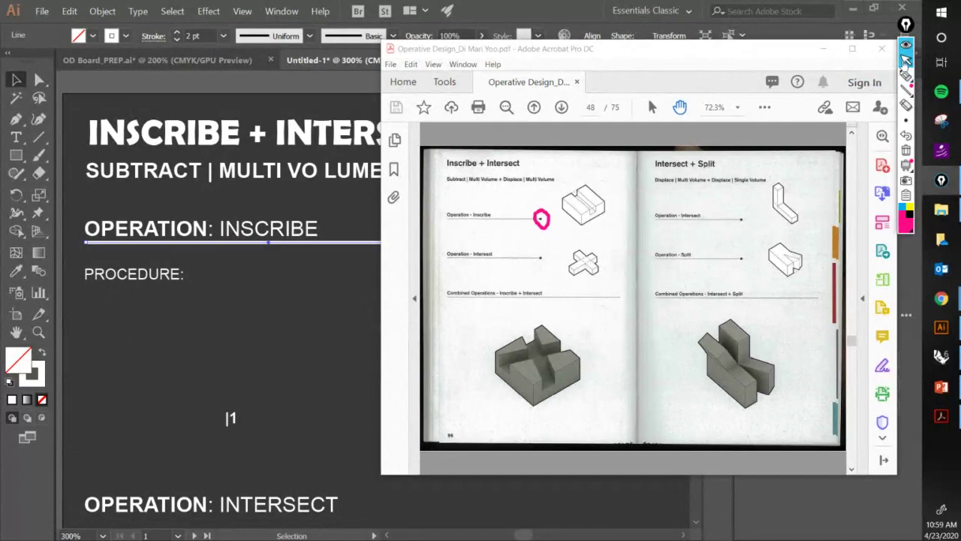
pyautogui.click(823, 48)
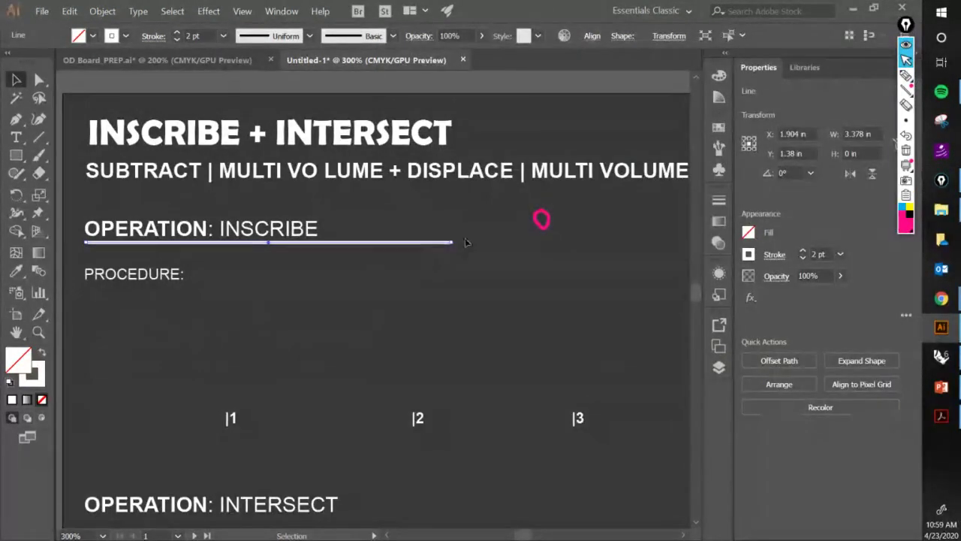
# Circle the selected underline's Stroke setting with the annotation pen.
pyautogui.click(907, 75)
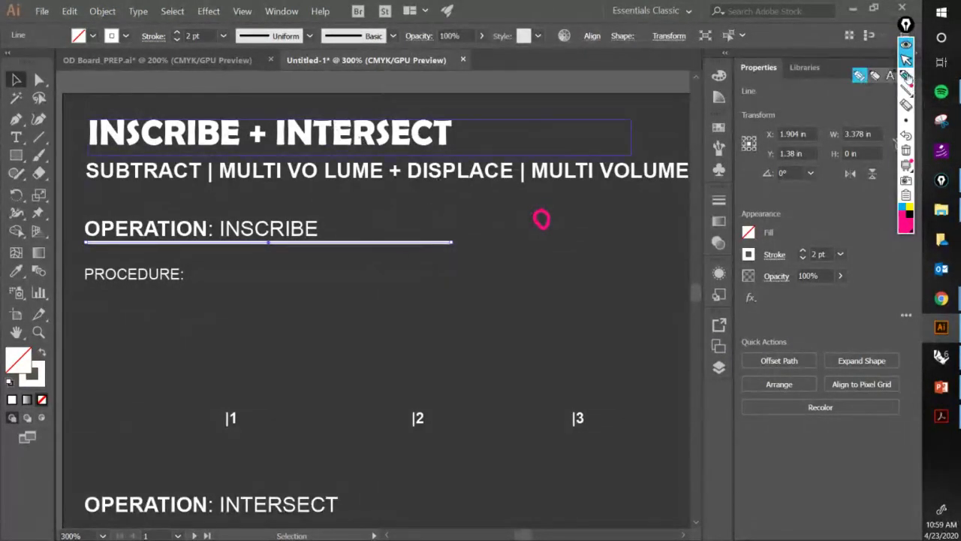
pyautogui.moveTo(134, 28)
pyautogui.mouseDown()
pyautogui.moveTo(150, 58)
pyautogui.moveTo(179, 43)
pyautogui.moveTo(167, 14)
pyautogui.mouseUp()
pyautogui.click(906, 60)
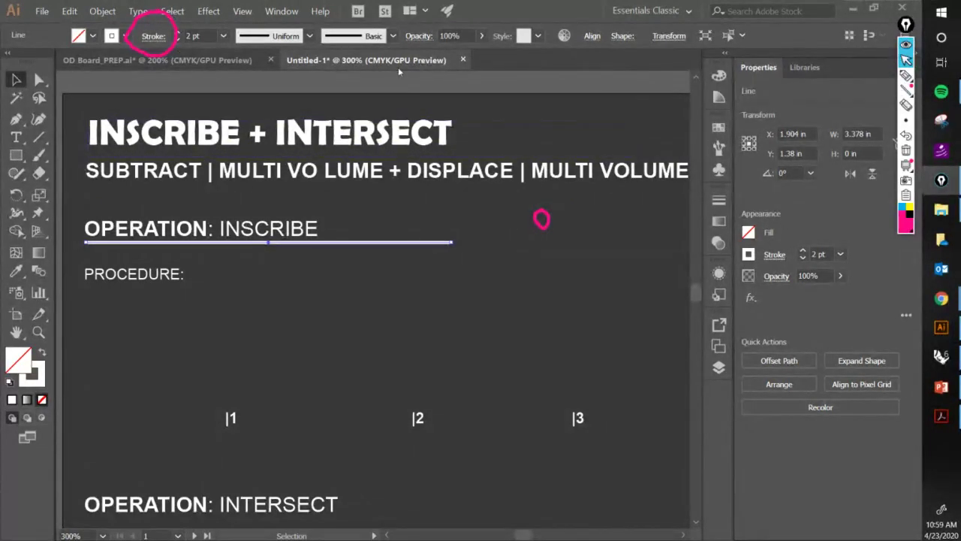
# Try the square Arrow 22 arrowhead on the end of the OPERATION: INSCRIBE underline.
pyautogui.click(153, 38)
pyautogui.click(133, 196)
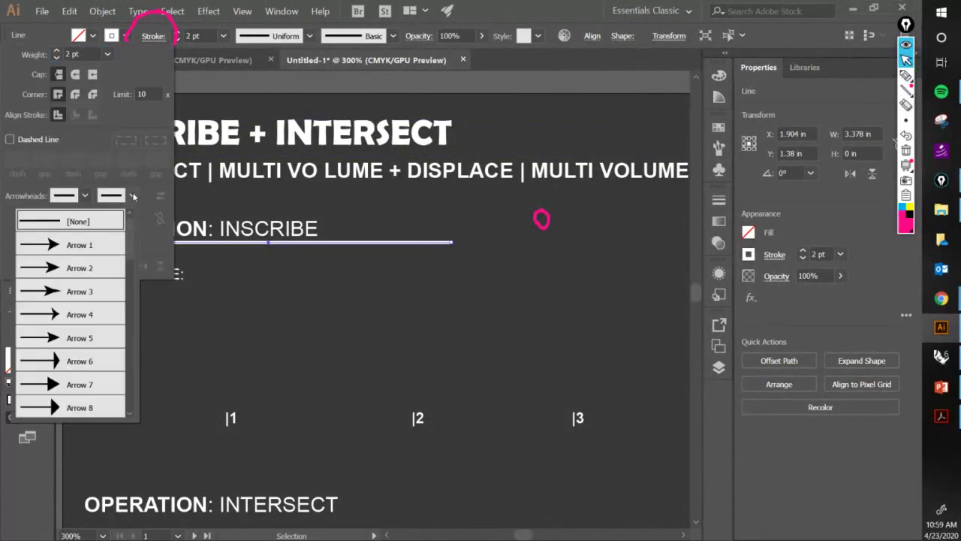
pyautogui.scroll(-6, 74, 295)
pyautogui.scroll(2, 75, 295)
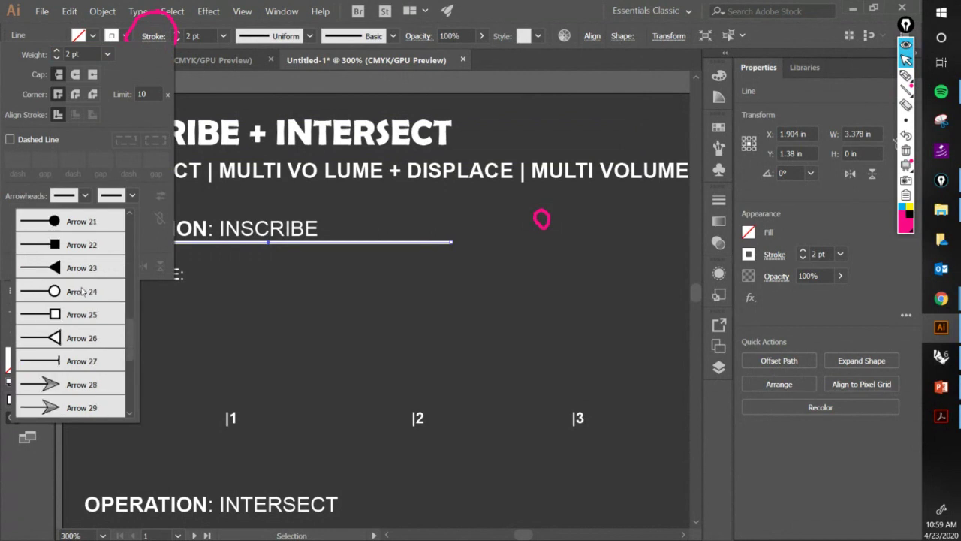
pyautogui.scroll(-2, 81, 286)
pyautogui.click(69, 319)
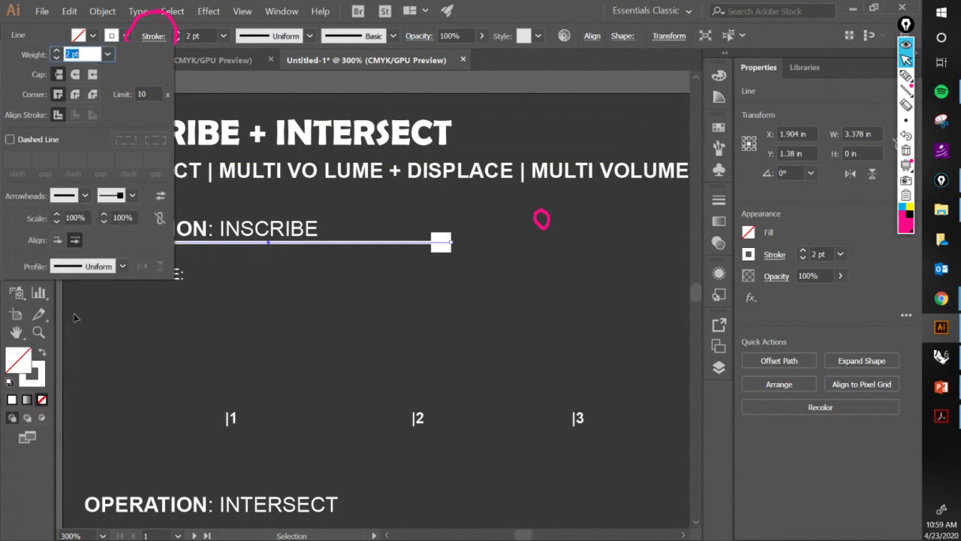
# Try the triangular Arrow 26 and a feathered arrowhead on the end of the OPERATION: INSCRIBE underline.
pyautogui.click(905, 75)
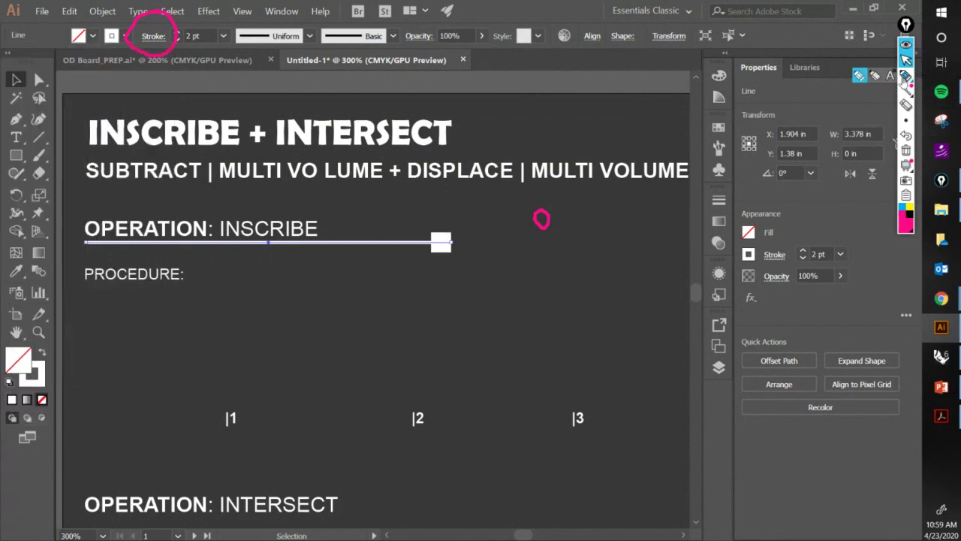
pyautogui.click(906, 60)
pyautogui.click(154, 41)
pyautogui.click(155, 36)
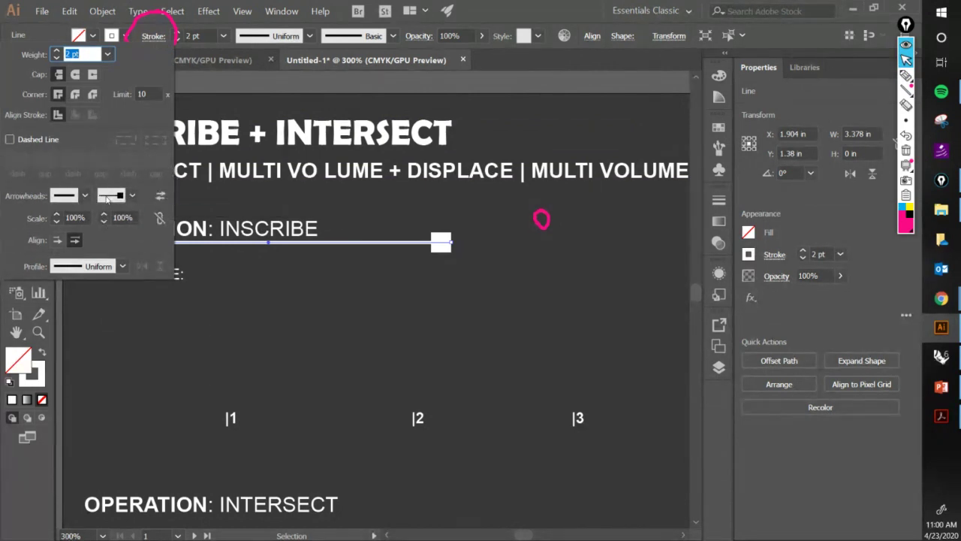
pyautogui.click(131, 196)
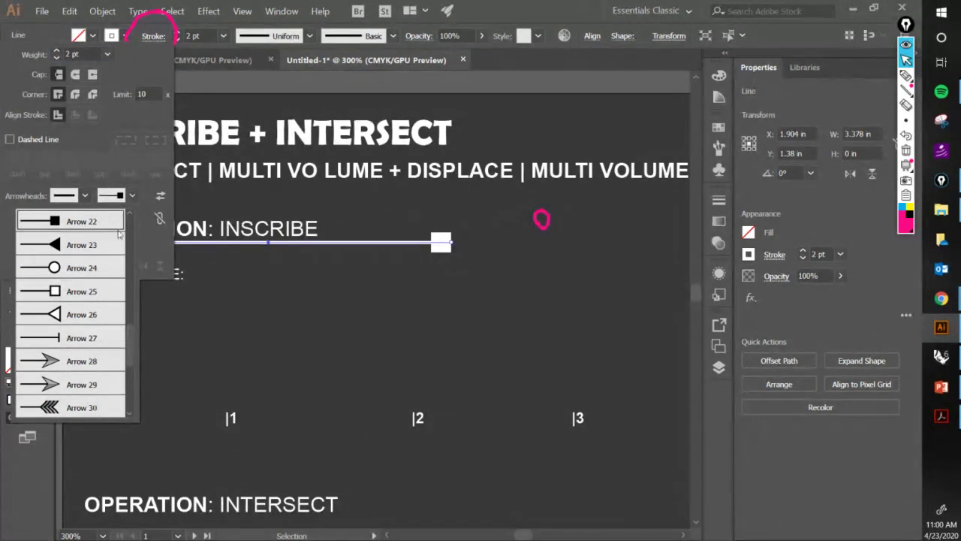
pyautogui.click(91, 310)
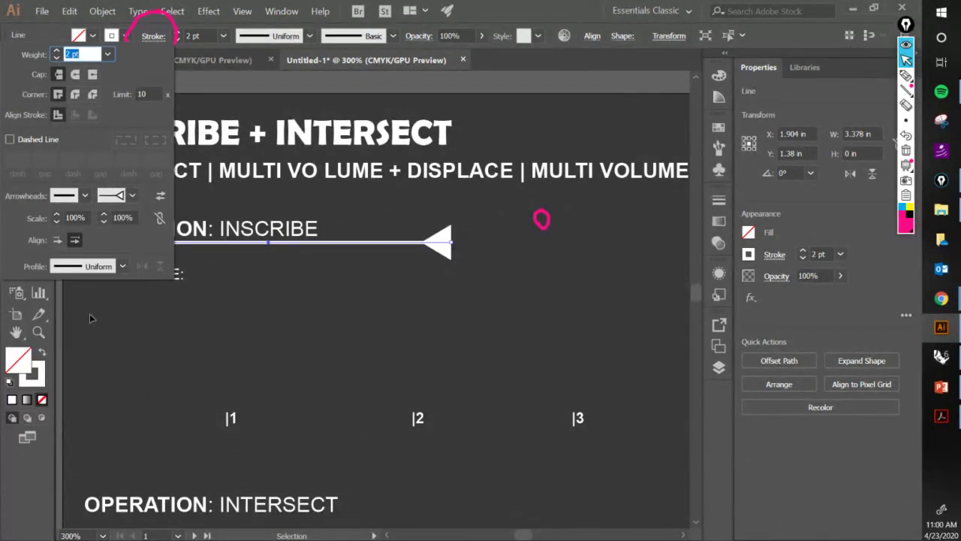
pyautogui.click(133, 195)
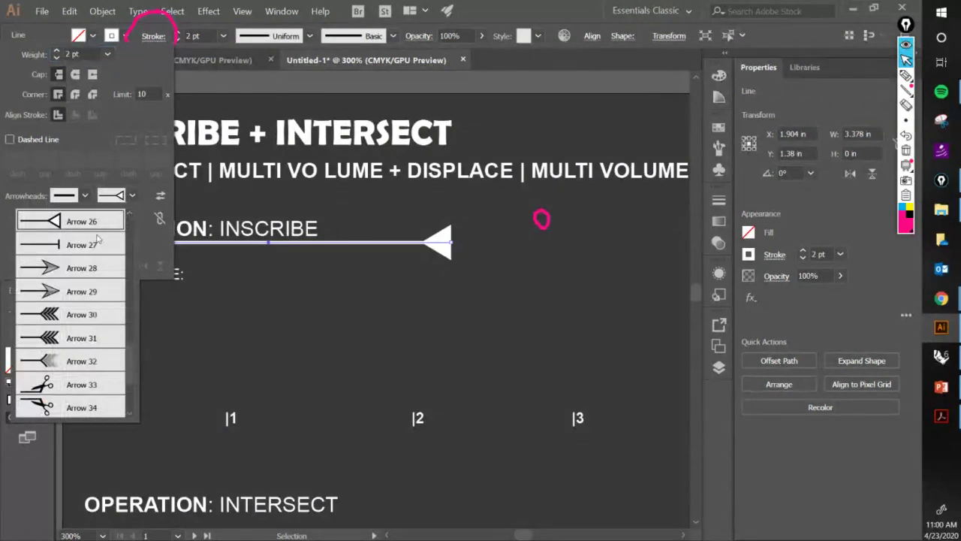
pyautogui.click(79, 317)
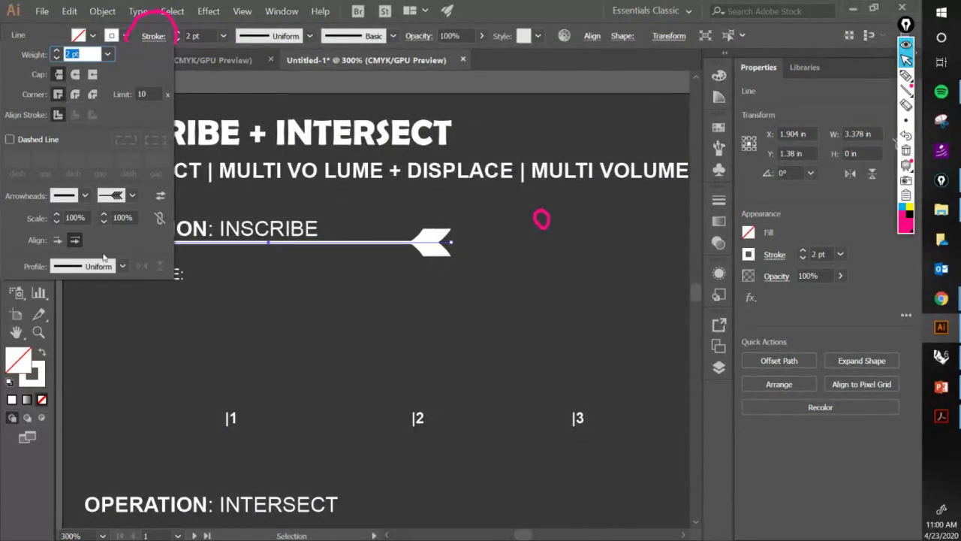
# Give the OPERATION: INSCRIBE underline the square Arrow 22 end arrowhead again and scale it to 70%.
pyautogui.click(126, 197)
pyautogui.scroll(4, 112, 269)
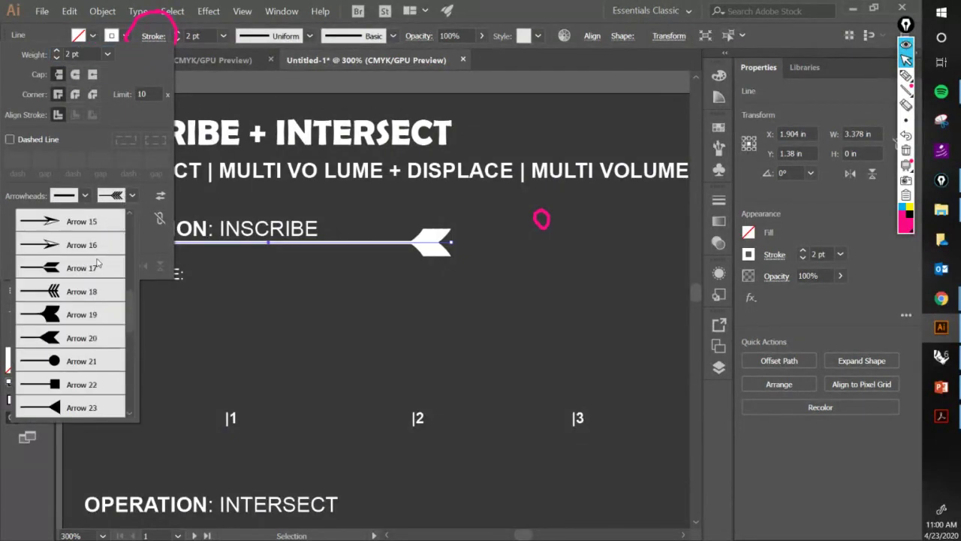
pyautogui.click(83, 315)
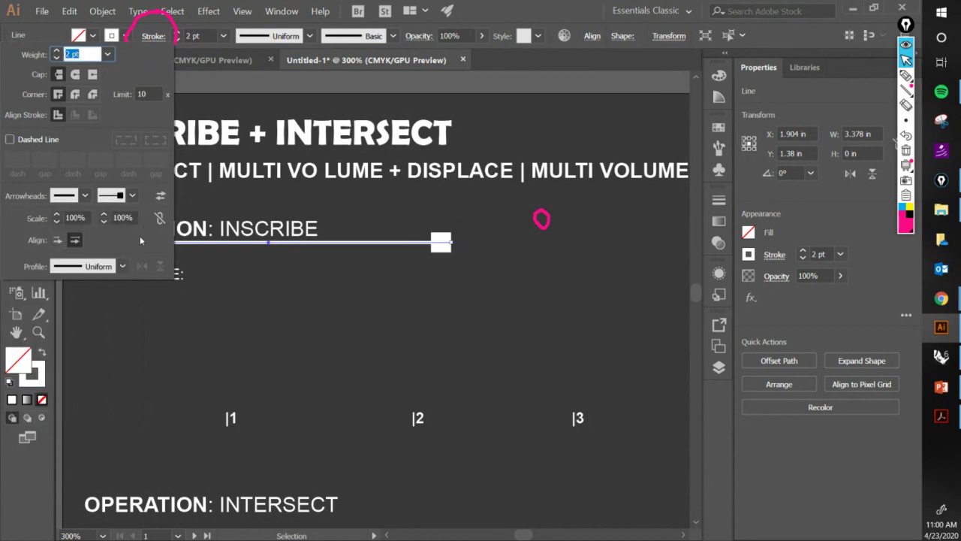
pyautogui.click(131, 217)
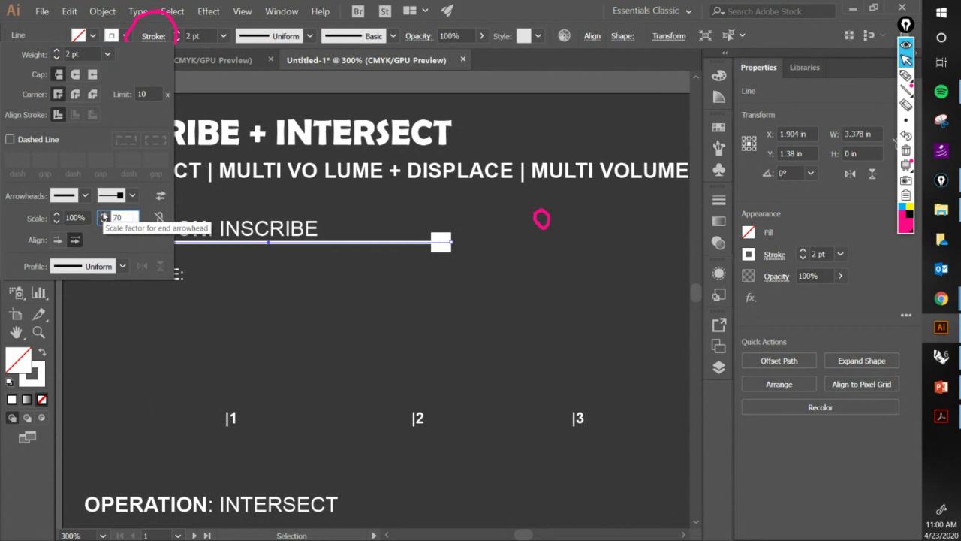
pyautogui.press('Return')
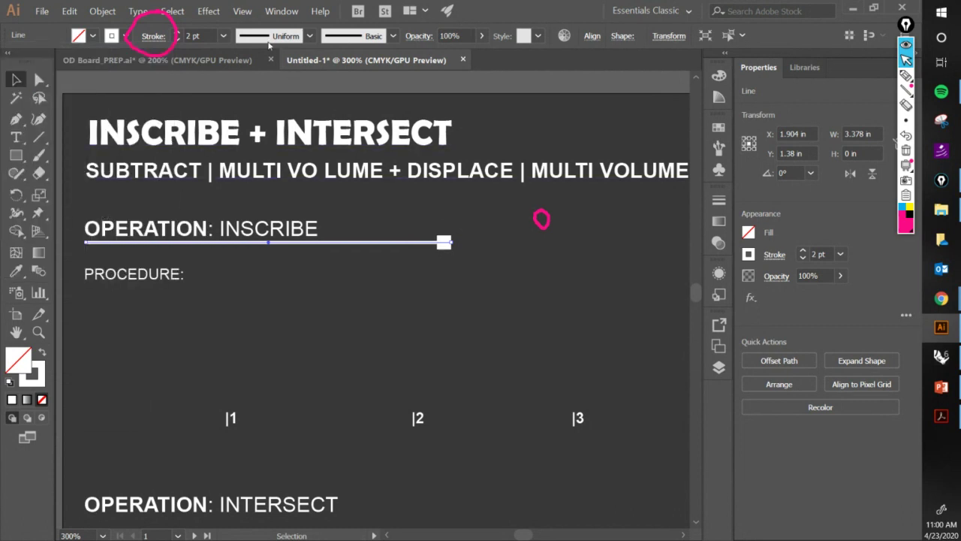
# Review the underline's arrowhead alignment options and circle its square end with the annotation pen.
pyautogui.click(153, 37)
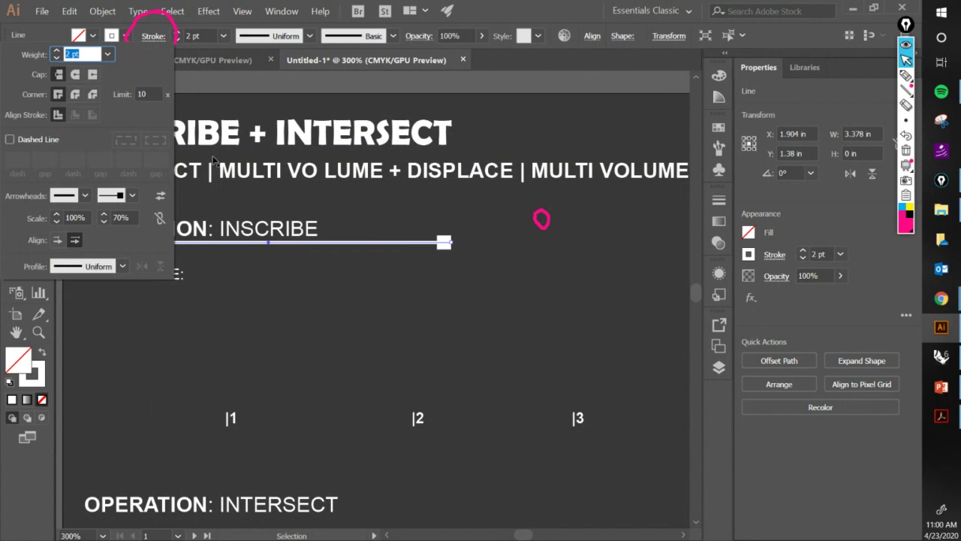
pyautogui.click(73, 240)
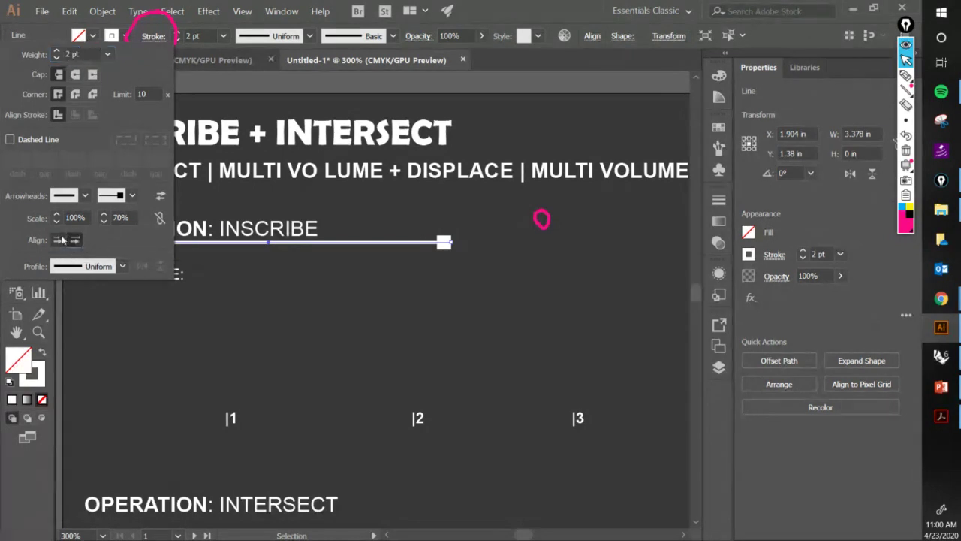
pyautogui.click(75, 239)
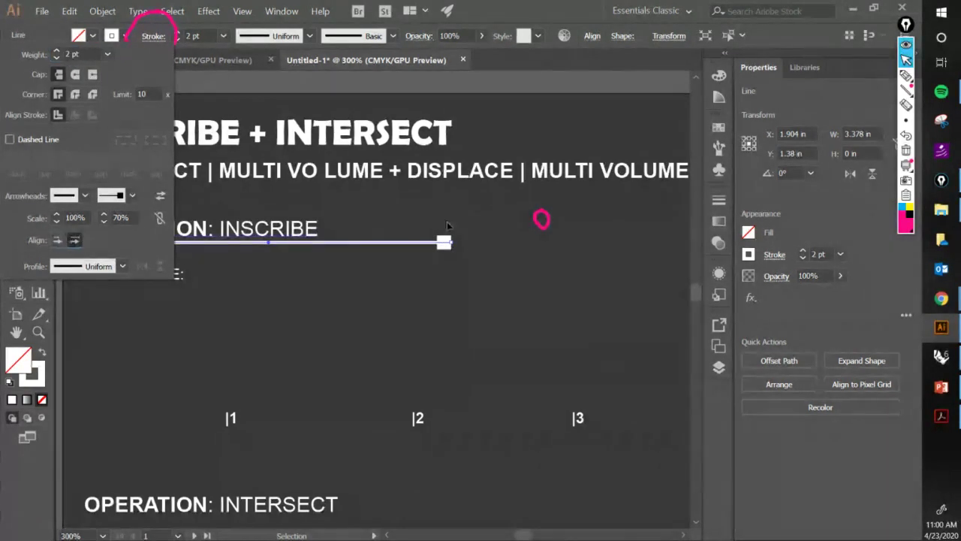
pyautogui.click(906, 75)
pyautogui.moveTo(454, 216)
pyautogui.mouseDown()
pyautogui.moveTo(415, 244)
pyautogui.moveTo(438, 278)
pyautogui.moveTo(459, 274)
pyautogui.moveTo(455, 216)
pyautogui.mouseUp()
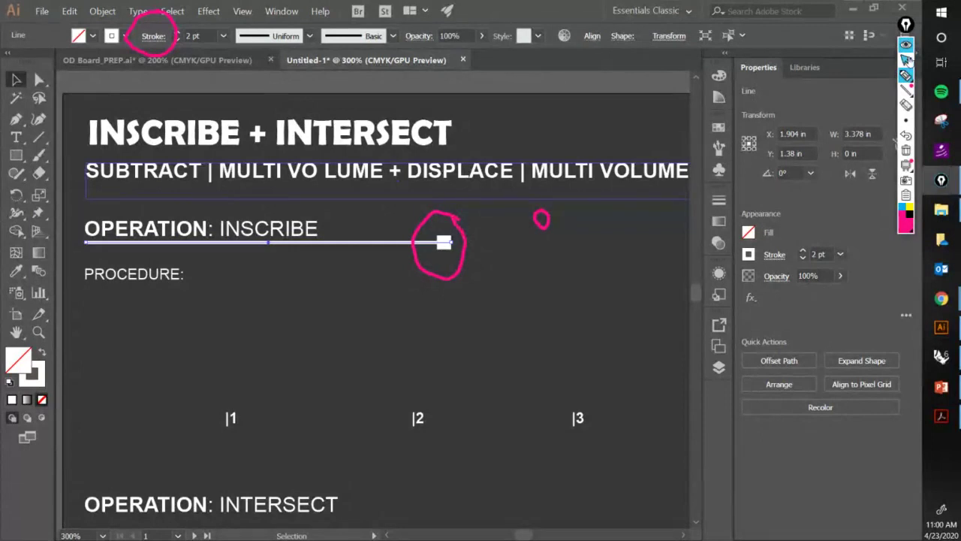
pyautogui.click(906, 60)
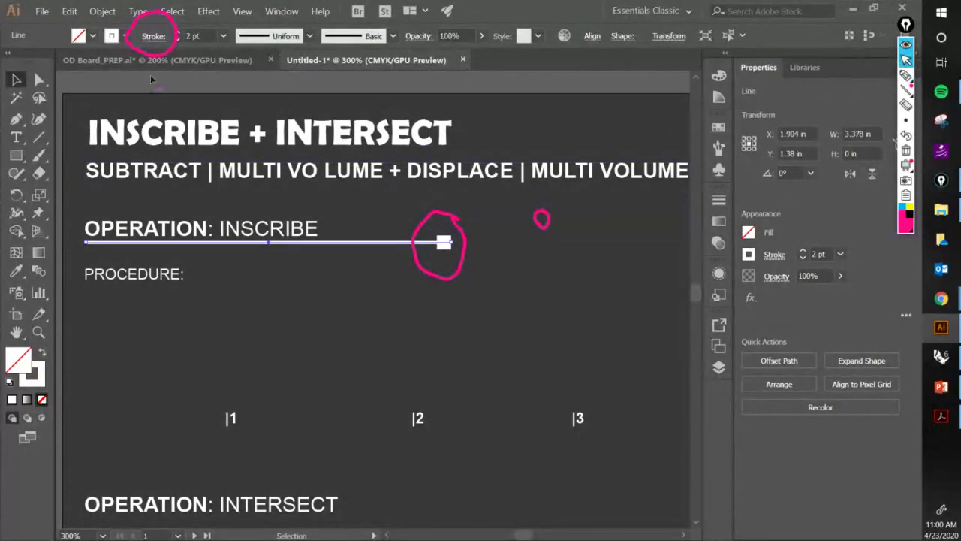
# Compare both arrowhead alignments, make the square extend beyond the end of the underline, and clear the pen annotations.
pyautogui.click(153, 36)
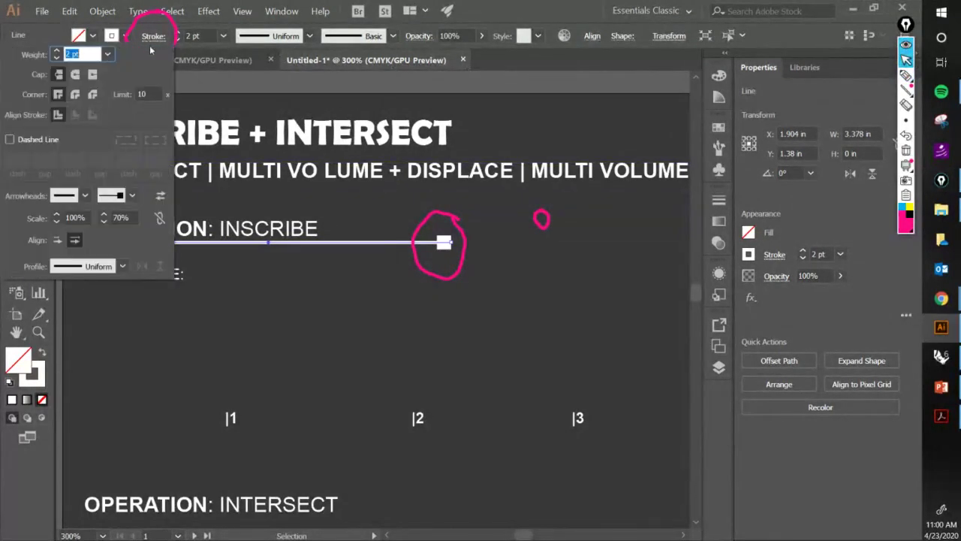
pyautogui.click(57, 241)
pyautogui.click(73, 242)
pyautogui.click(58, 240)
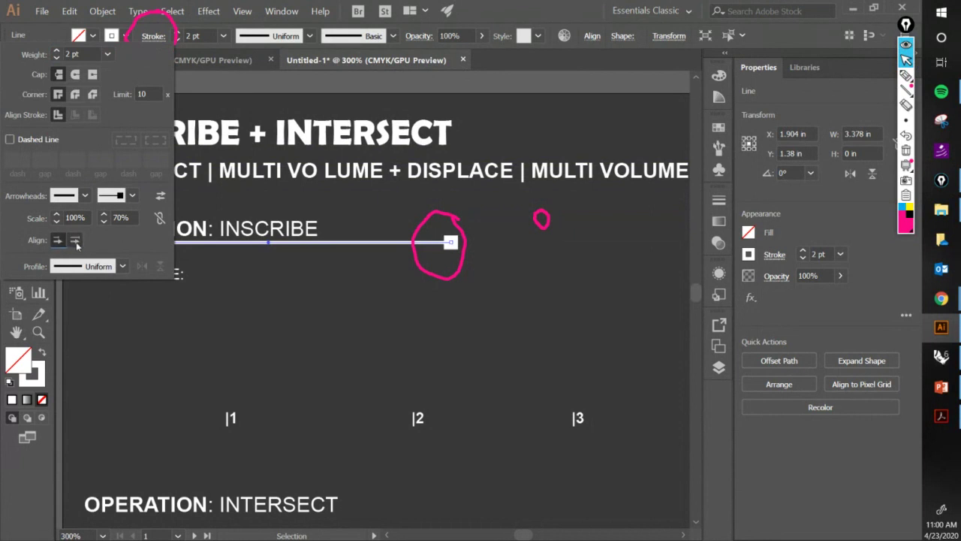
pyautogui.click(70, 243)
pyautogui.click(57, 240)
pyautogui.click(74, 241)
pyautogui.click(58, 241)
pyautogui.click(905, 149)
pyautogui.click(498, 283)
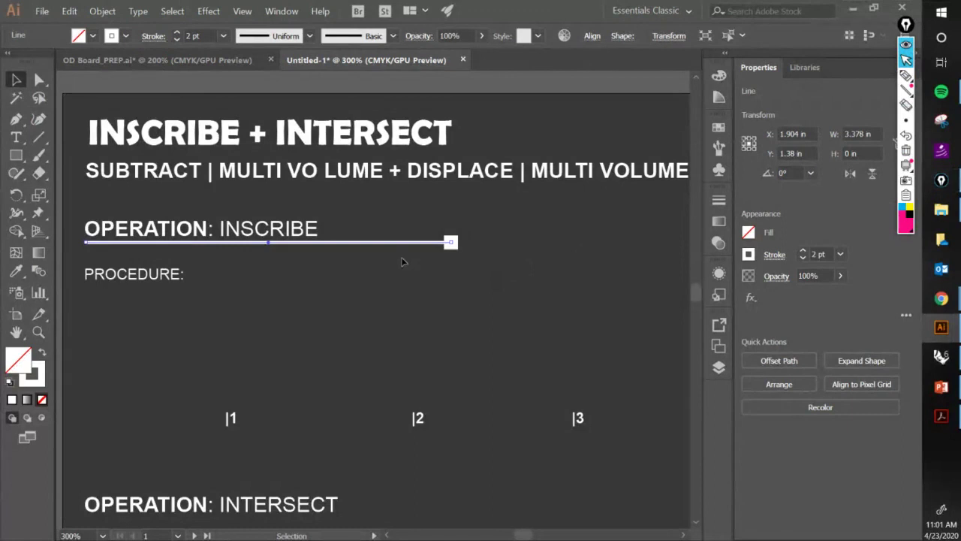
# Copy the square-ended underline below the OPERATION: INTERSECT and COMBINED OPERATIONS headings.
pyautogui.scroll(-2, 383, 238)
pyautogui.click(377, 277)
pyautogui.moveTo(368, 289); pyautogui.dragTo(322, 229)
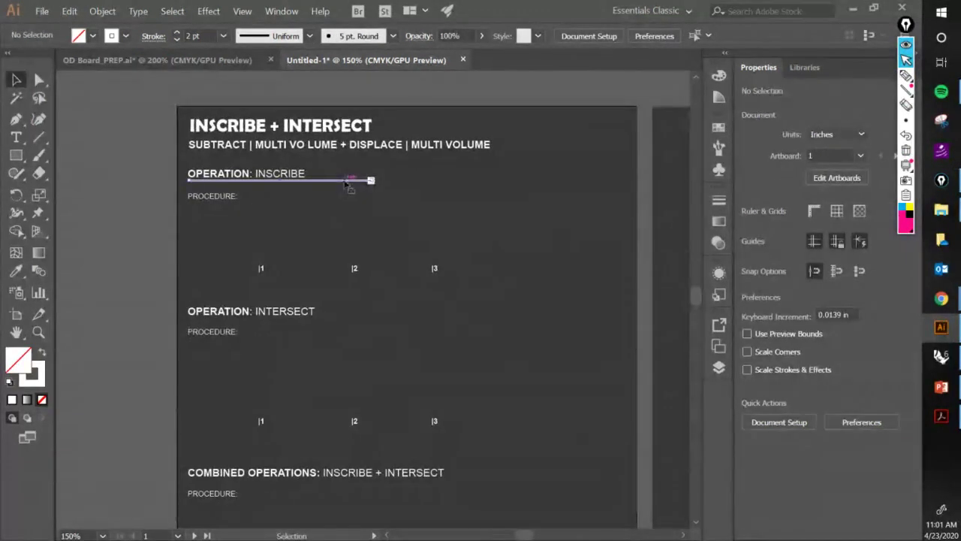
pyautogui.moveTo(345, 180); pyautogui.dragTo(603, 363)
# Lengthen the COMBINED OPERATIONS underline to about 7.86 in by moving only its end anchor point.
pyautogui.press('a')
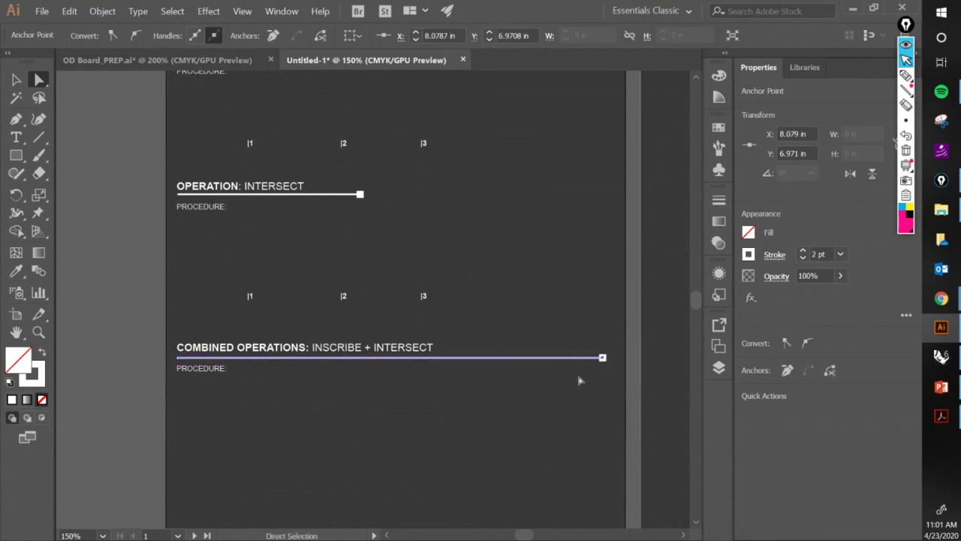
pyautogui.click(905, 60)
pyautogui.click(530, 399)
pyautogui.click(604, 358)
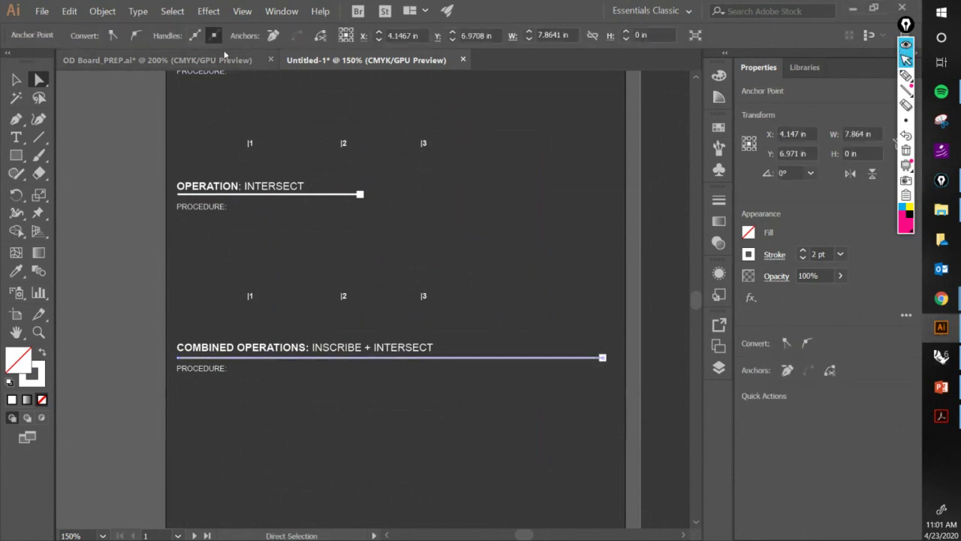
pyautogui.click(211, 299)
# Remove the end arrowhead from the COMBINED OPERATIONS underline and deselect it.
pyautogui.press('v')
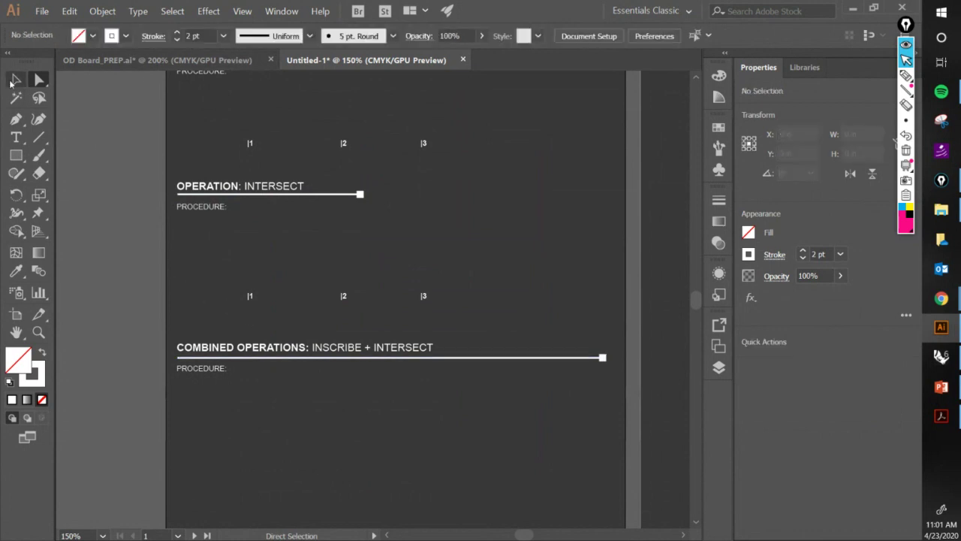
pyautogui.click(252, 358)
pyautogui.click(154, 36)
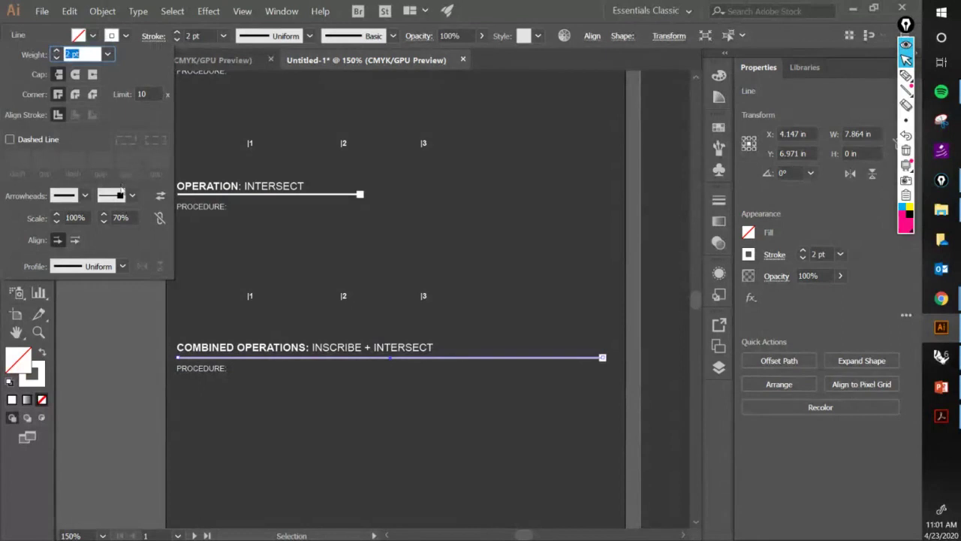
pyautogui.click(129, 197)
pyautogui.scroll(7, 94, 239)
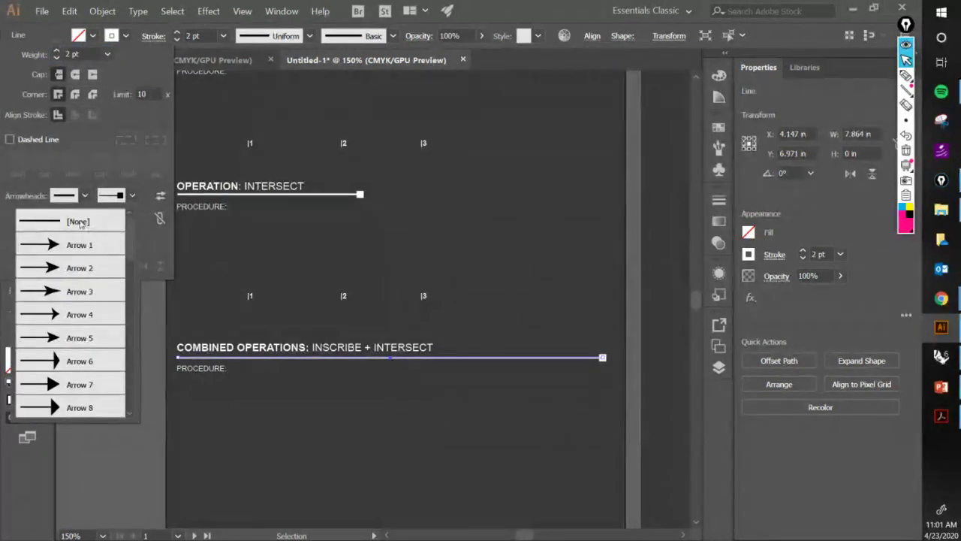
pyautogui.click(88, 222)
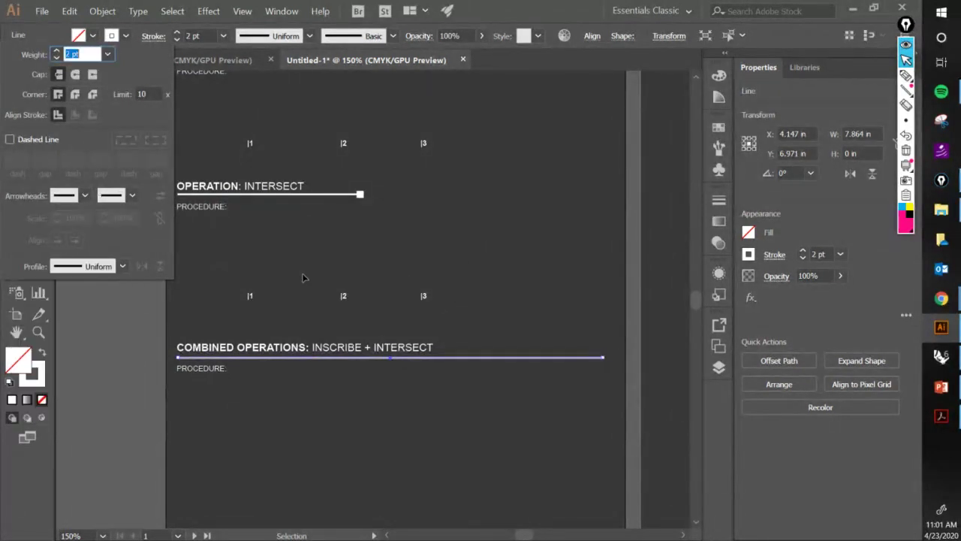
pyautogui.scroll(-1, 552, 281)
pyautogui.moveTo(546, 266); pyautogui.dragTo(365, 288)
pyautogui.click(451, 298)
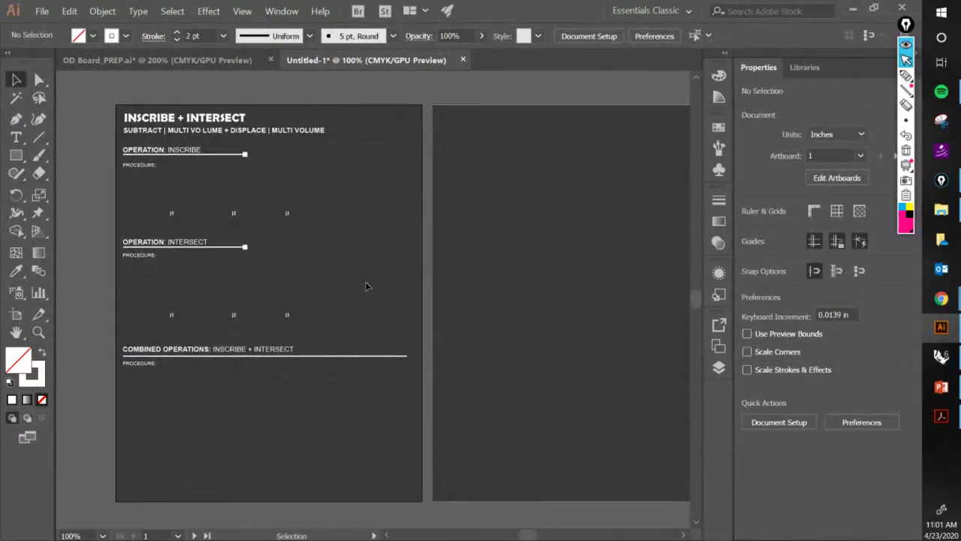
# Save the board to the Desktop as an Adobe Illustrator file named OD_FormDgrms_CLASS, keeping the Illustrator CC save options.
pyautogui.click(38, 11)
pyautogui.click(60, 114)
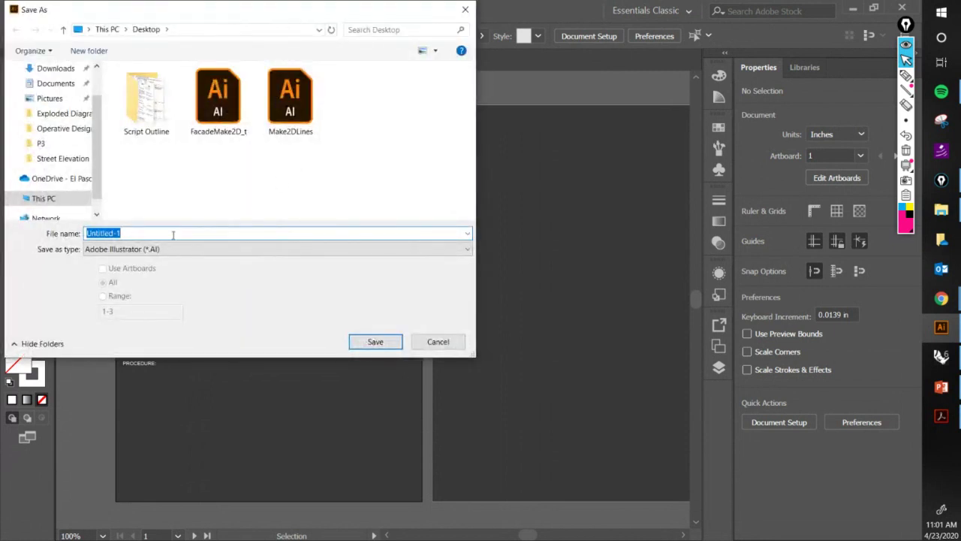
pyautogui.write('f')
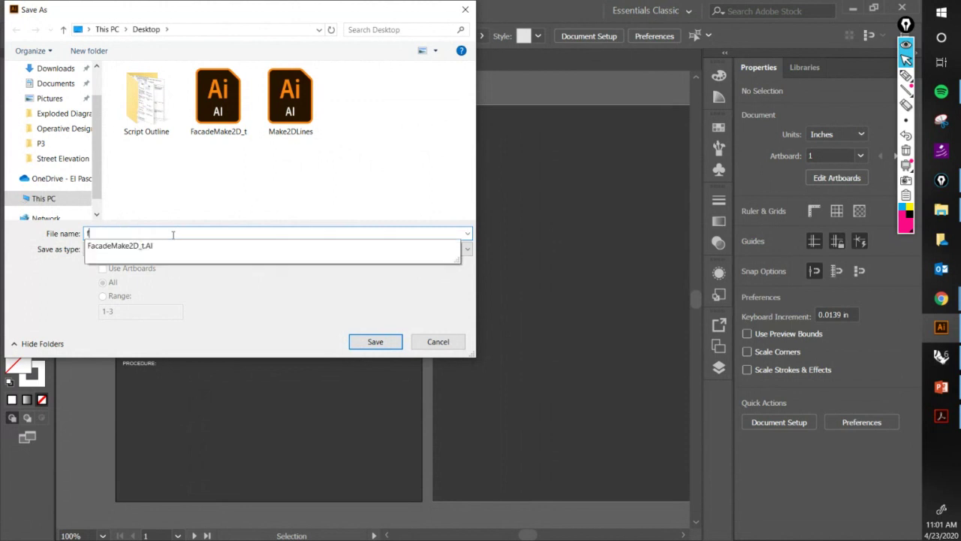
pyautogui.press('BackSpace')
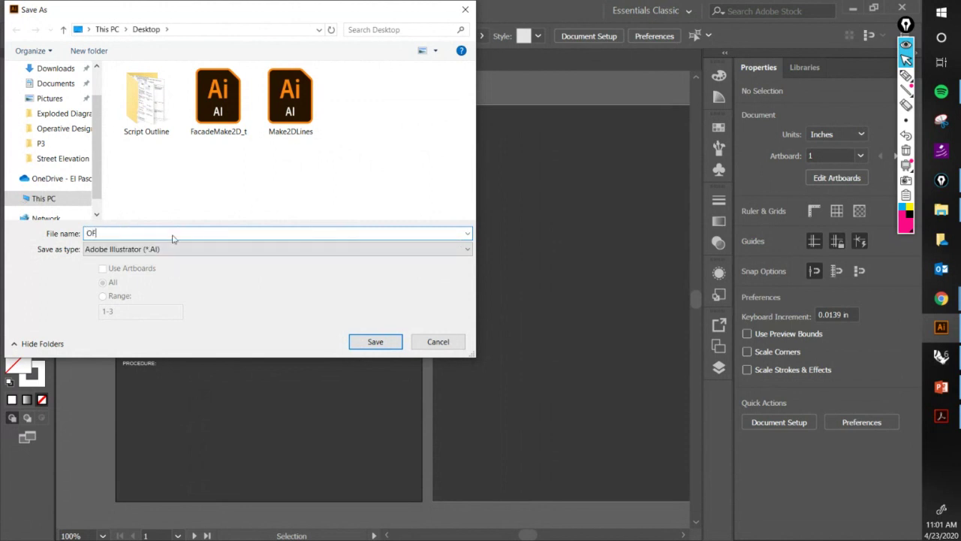
pyautogui.write('OD_FormDgrms_CLASS')
pyautogui.press('Return')
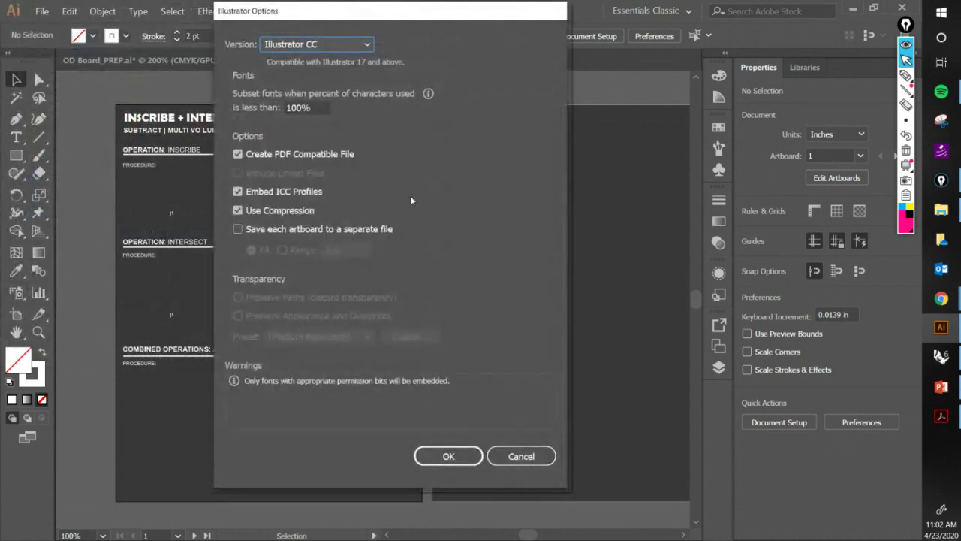
pyautogui.click(437, 454)
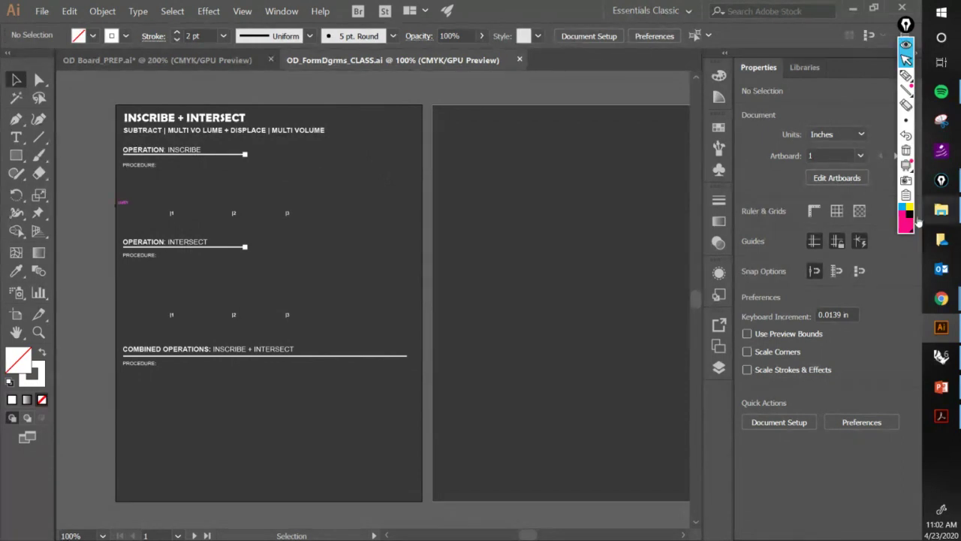
# Bring up the OD Board_PREP document and view the OPERATION: INSCRIBE procedure diagrams.
pyautogui.click(221, 57)
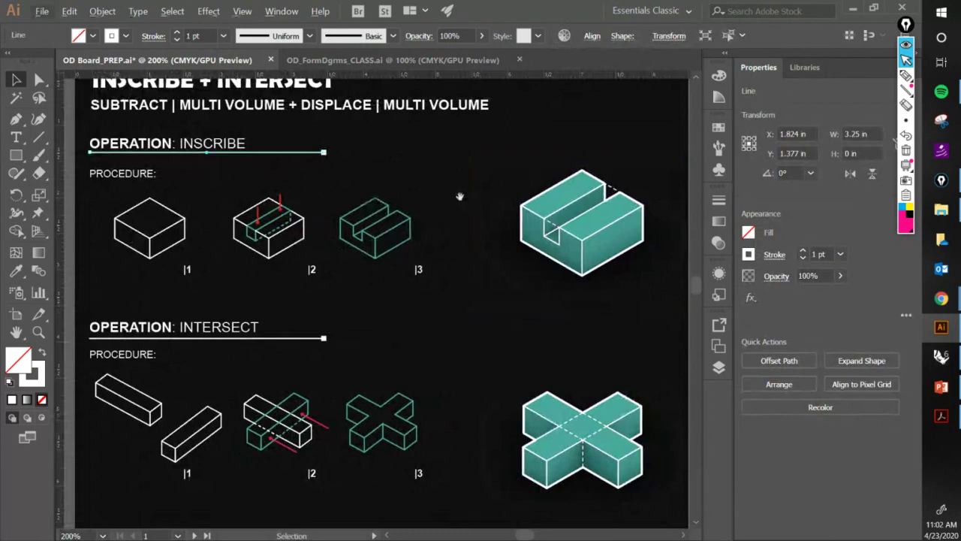
pyautogui.moveTo(459, 201); pyautogui.dragTo(464, 214)
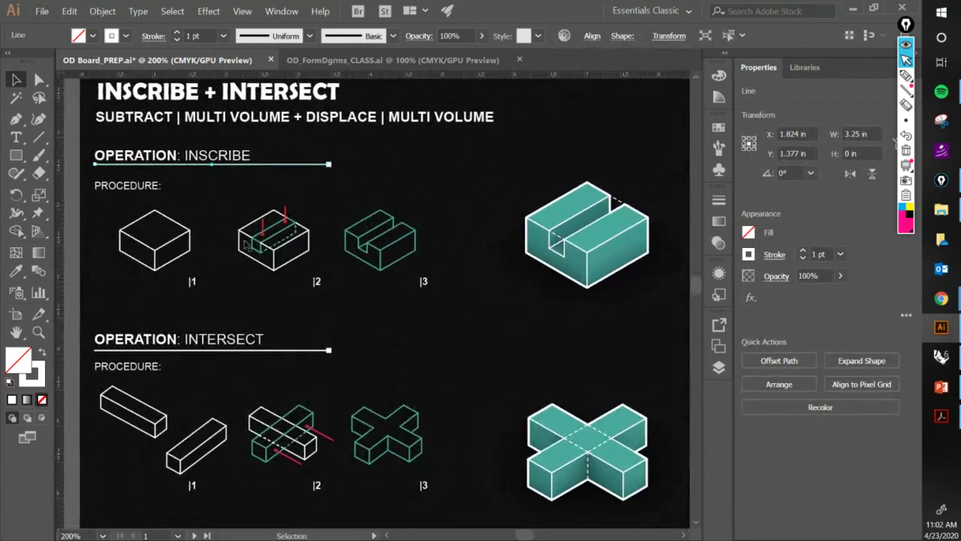
pyautogui.moveTo(247, 245); pyautogui.dragTo(292, 245)
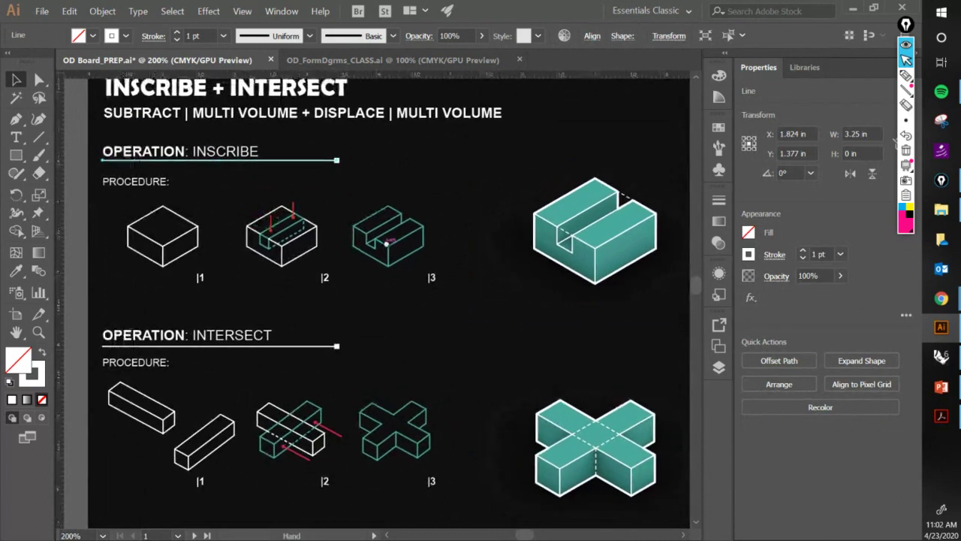
pyautogui.moveTo(386, 239); pyautogui.dragTo(394, 256)
# Circle the OPERATION: INSCRIBE heading and underline its diagram row with the pink screen pen, and clear the marks.
pyautogui.click(907, 75)
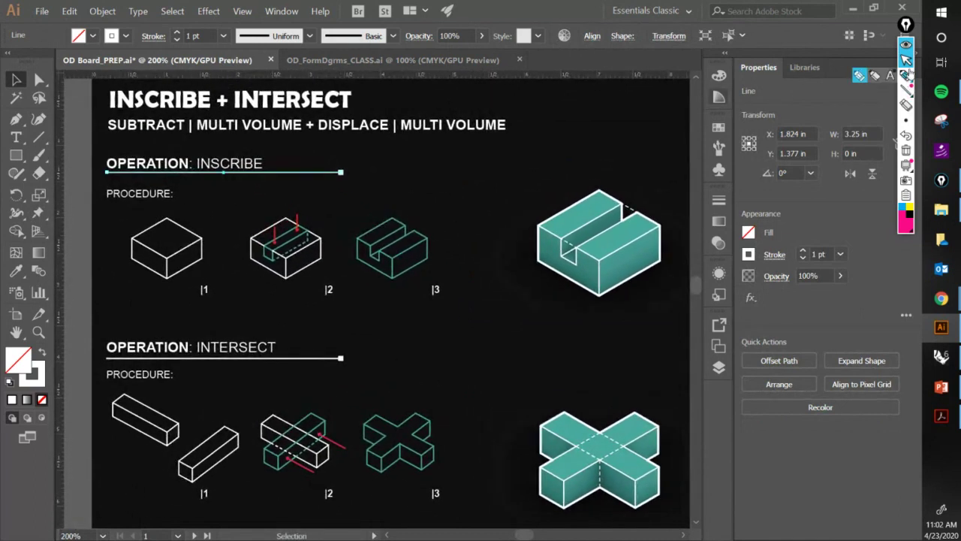
pyautogui.moveTo(227, 139)
pyautogui.mouseDown()
pyautogui.moveTo(129, 154)
pyautogui.moveTo(97, 170)
pyautogui.moveTo(161, 192)
pyautogui.moveTo(246, 201)
pyautogui.moveTo(303, 184)
pyautogui.moveTo(278, 158)
pyautogui.moveTo(218, 138)
pyautogui.mouseUp()
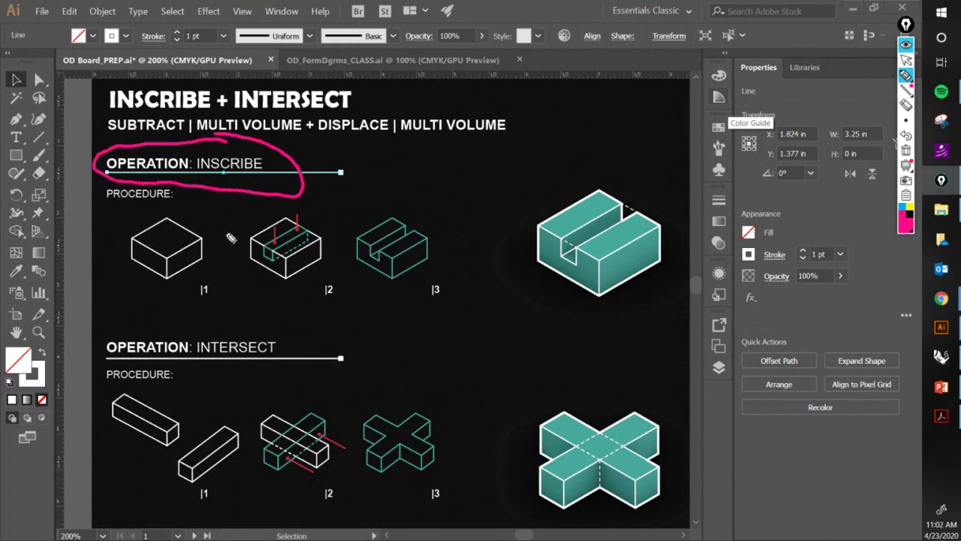
pyautogui.moveTo(154, 308)
pyautogui.mouseDown()
pyautogui.moveTo(259, 316)
pyautogui.moveTo(521, 300)
pyautogui.mouseUp()
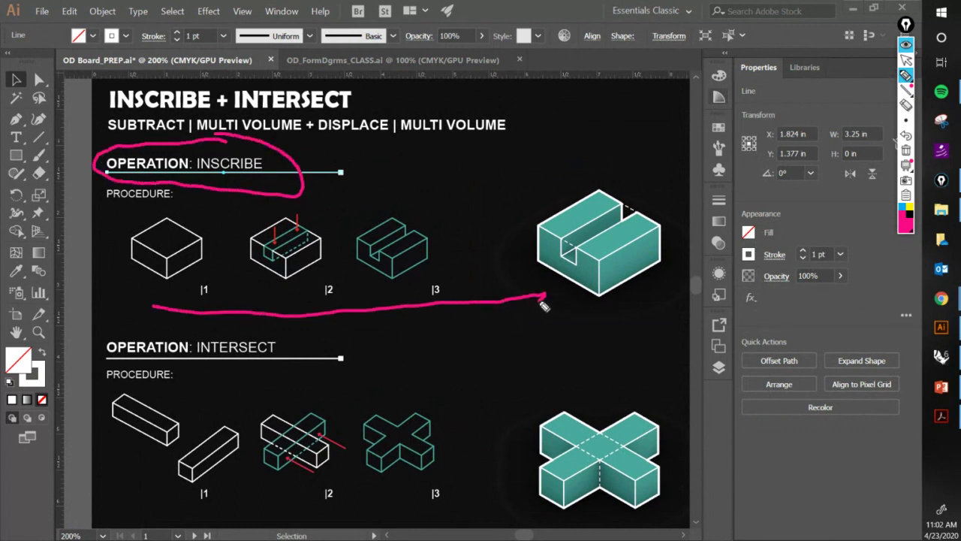
pyautogui.click(907, 151)
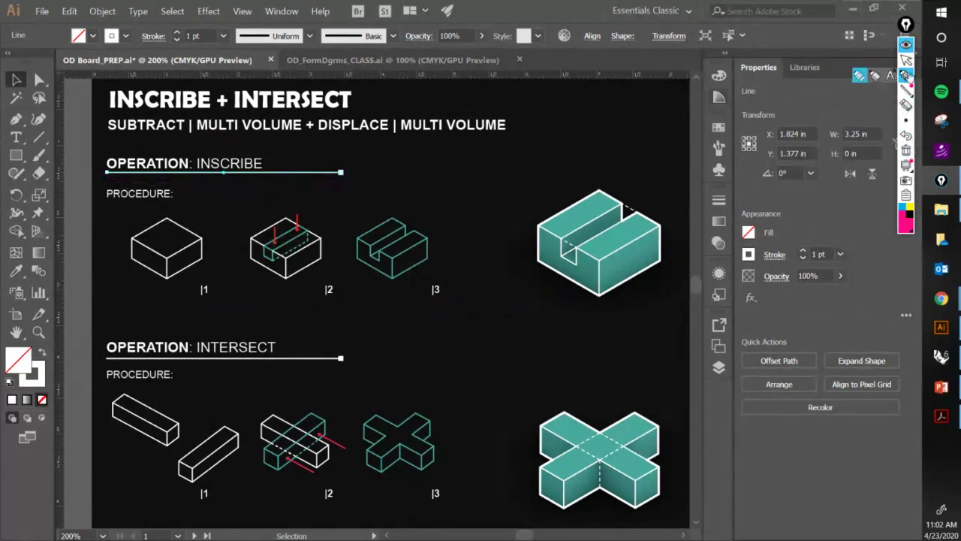
pyautogui.click(907, 61)
# Switch to the Operative Design PDF in Acrobat and browse to the Inscribe page, page 40.
pyautogui.click(853, 8)
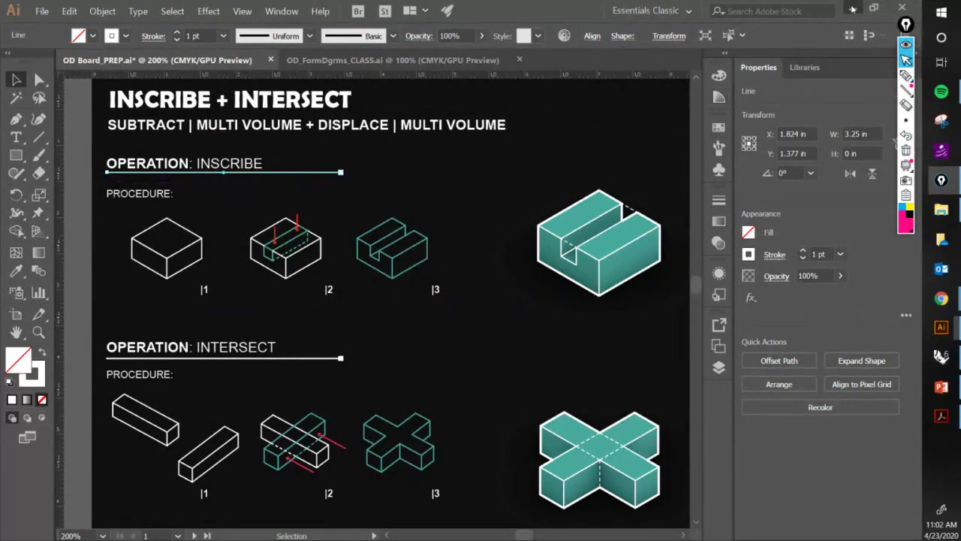
pyautogui.scroll(5, 550, 322)
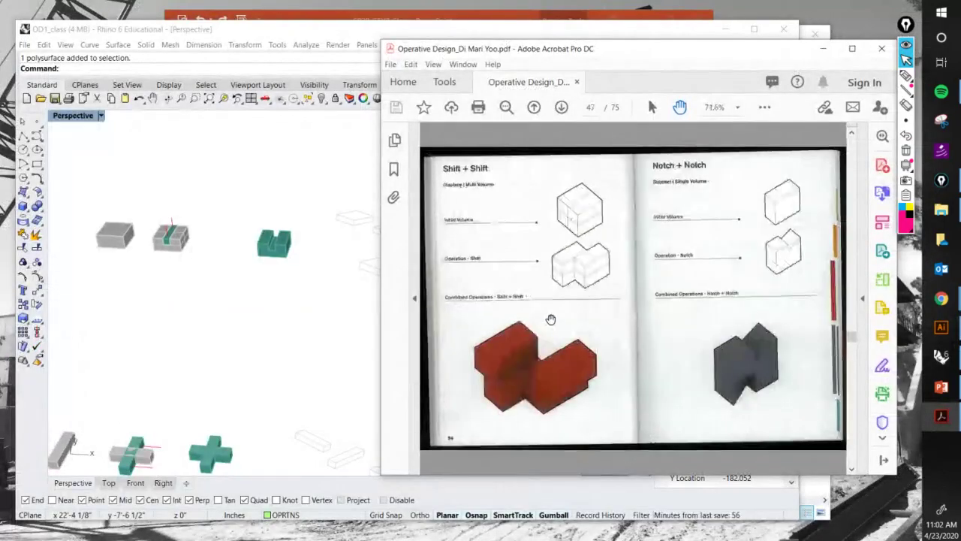
pyautogui.scroll(5, 552, 321)
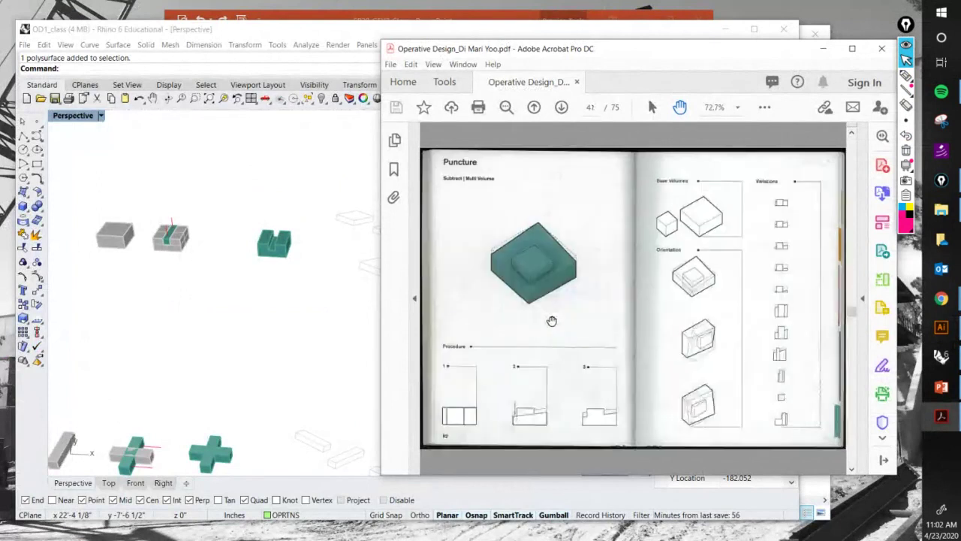
pyautogui.scroll(2, 555, 321)
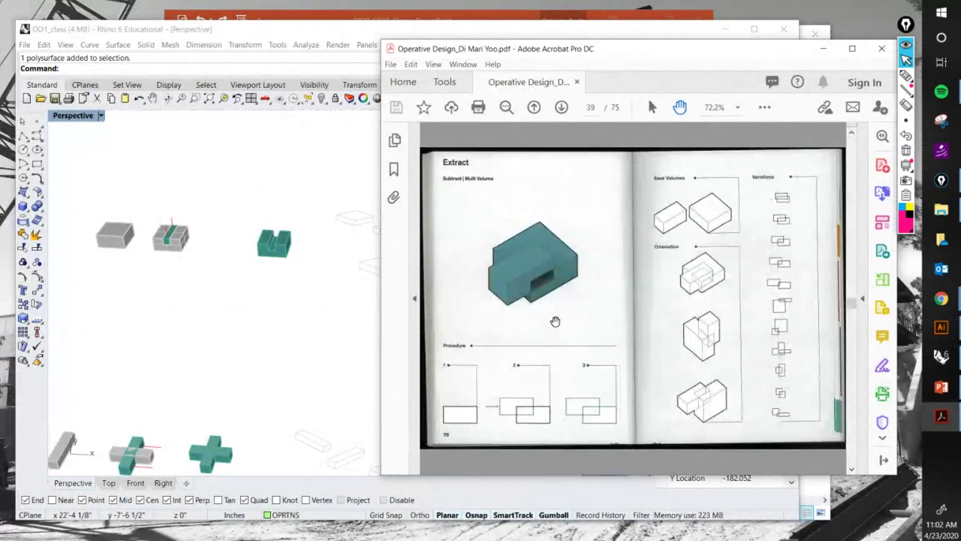
pyautogui.scroll(-2, 556, 322)
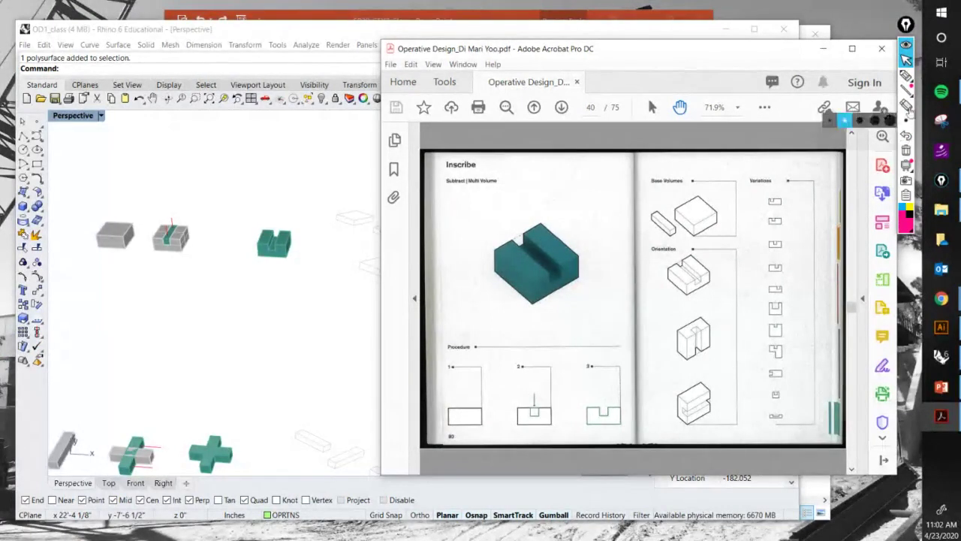
# Circle the Inscribe Procedure diagrams in pink with an arrow to the Rhino model, and clear the marks.
pyautogui.click(906, 76)
pyautogui.moveTo(604, 342)
pyautogui.mouseDown()
pyautogui.moveTo(481, 347)
pyautogui.moveTo(426, 401)
pyautogui.moveTo(473, 464)
pyautogui.moveTo(648, 463)
pyautogui.moveTo(655, 389)
pyautogui.moveTo(584, 344)
pyautogui.mouseUp()
pyautogui.moveTo(471, 427)
pyautogui.mouseDown()
pyautogui.moveTo(430, 444)
pyautogui.moveTo(274, 407)
pyautogui.moveTo(227, 312)
pyautogui.moveTo(217, 314)
pyautogui.moveTo(240, 312)
pyautogui.mouseUp()
pyautogui.click(907, 60)
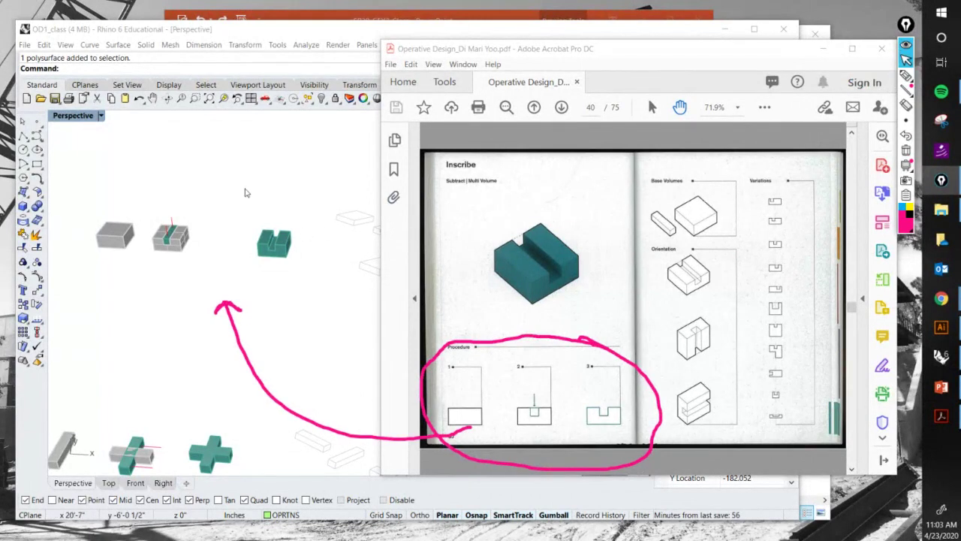
pyautogui.click(907, 150)
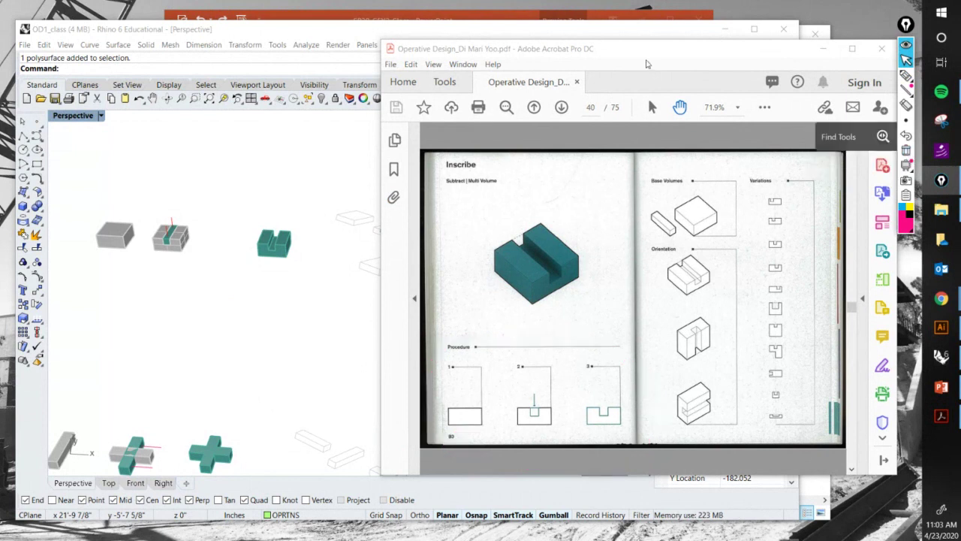
# Switch to Rhino, narrow its window and place the Acrobat window beside it so the Inscribe page stays readable.
pyautogui.moveTo(638, 51); pyautogui.dragTo(658, 49)
pyautogui.moveTo(570, 27); pyautogui.dragTo(563, 20)
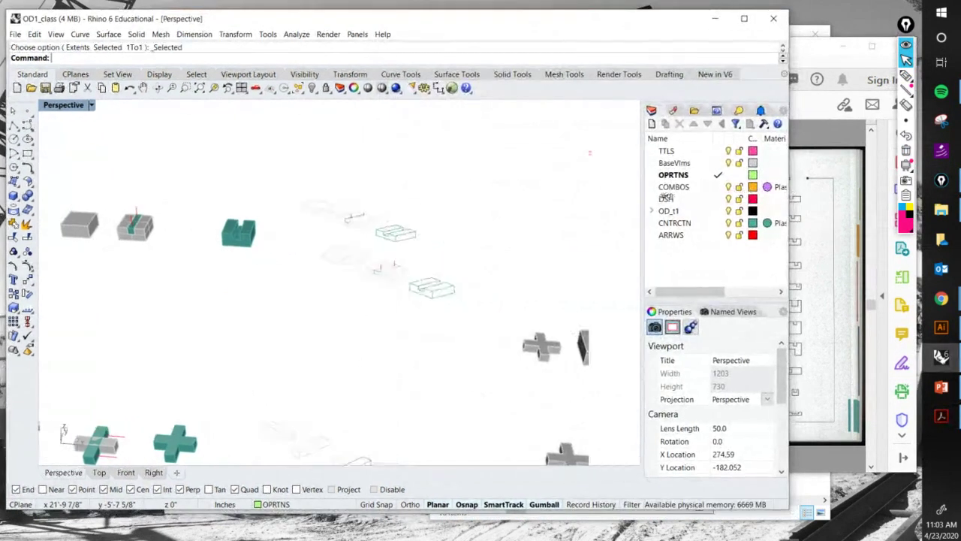
pyautogui.moveTo(791, 189); pyautogui.dragTo(569, 206)
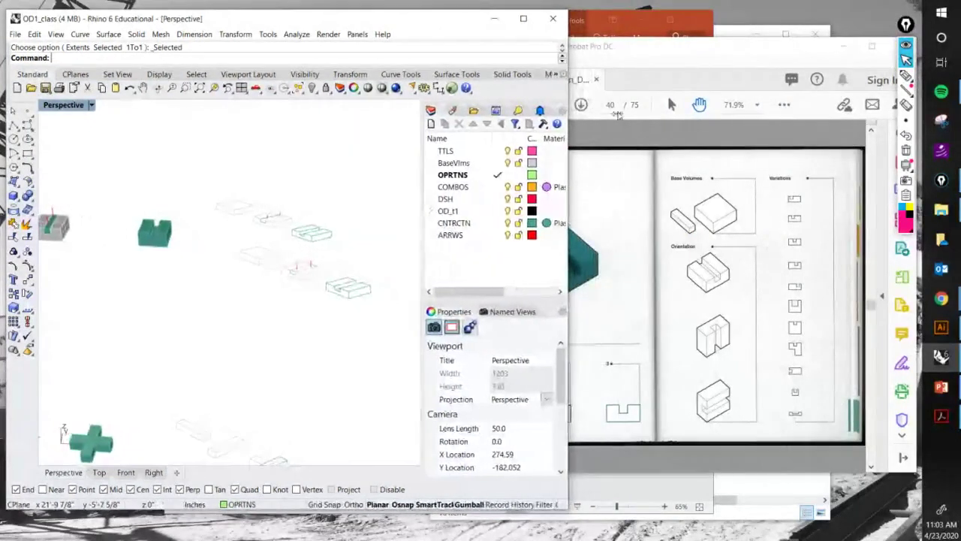
pyautogui.moveTo(627, 56); pyautogui.dragTo(770, 61)
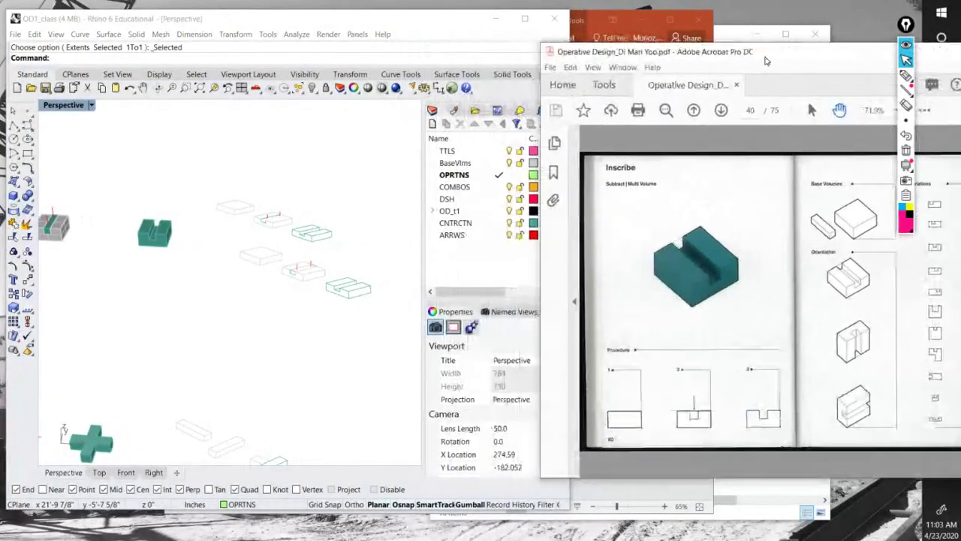
# Examine the Inscribe and Intersect step models in the Perspective viewport and compare them with the PDF procedure.
pyautogui.click(199, 197)
pyautogui.moveTo(199, 196); pyautogui.dragTo(381, 217)
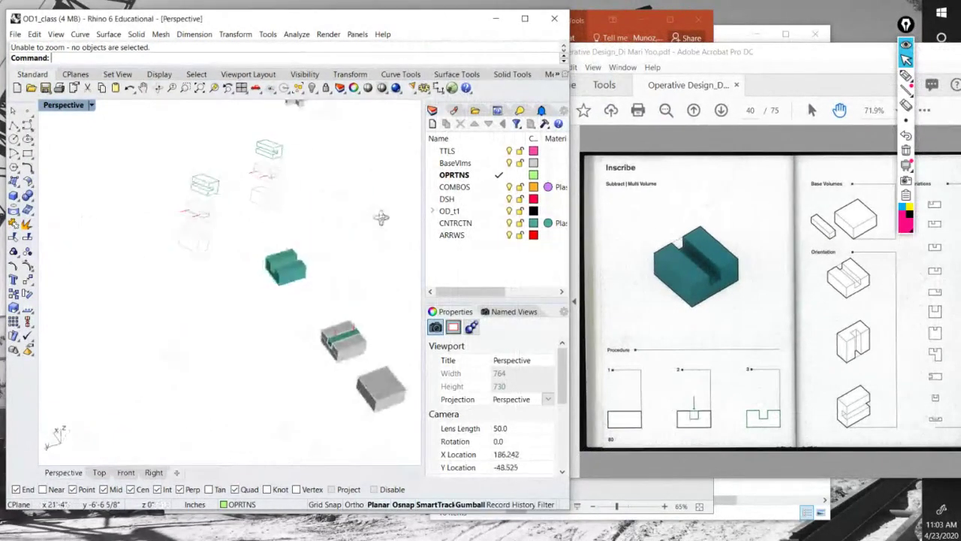
pyautogui.rightClick(203, 232)
pyautogui.moveTo(346, 244); pyautogui.dragTo(270, 231)
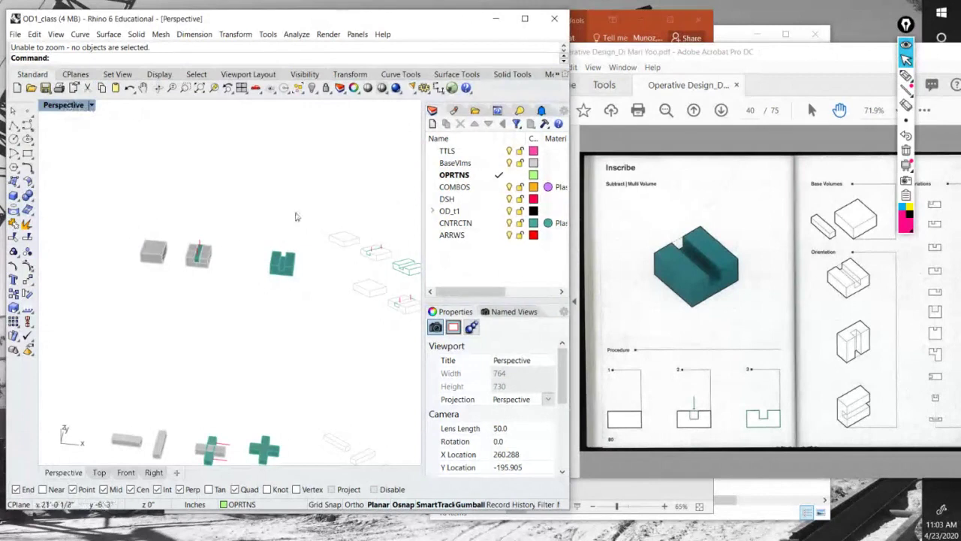
pyautogui.scroll(4, 188, 272)
pyautogui.moveTo(355, 305); pyautogui.dragTo(321, 287)
pyautogui.scroll(-12, 334, 296)
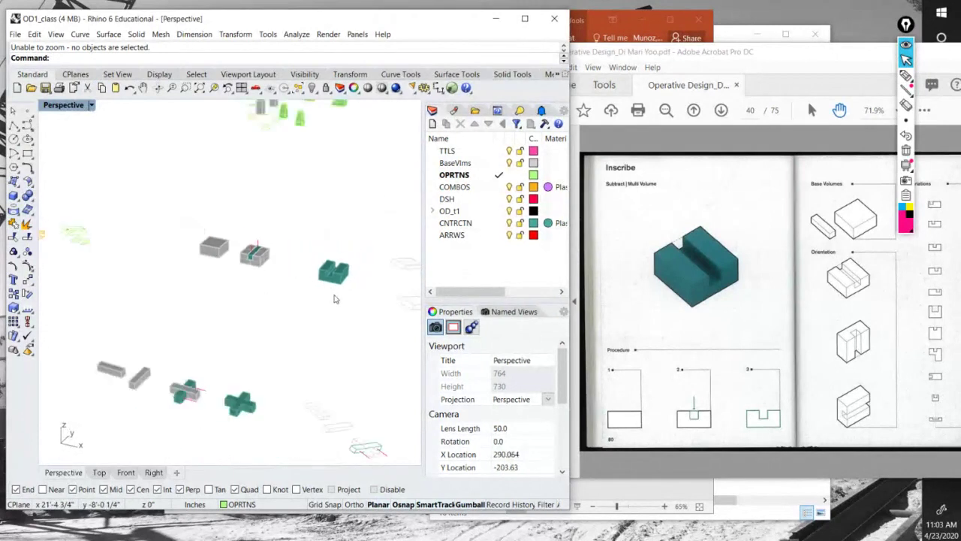
pyautogui.scroll(-3, 289, 308)
pyautogui.scroll(2, 287, 248)
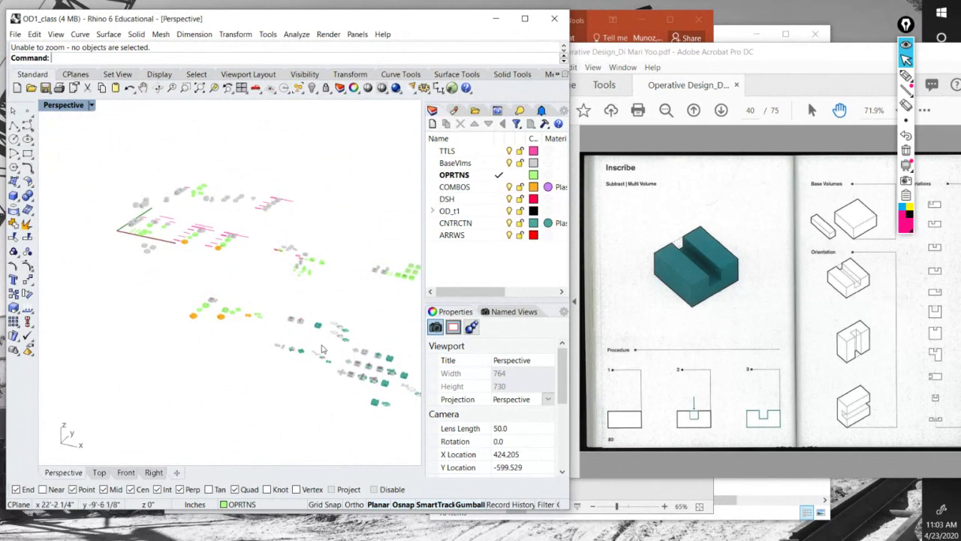
pyautogui.scroll(5, 322, 347)
pyautogui.scroll(5, 210, 300)
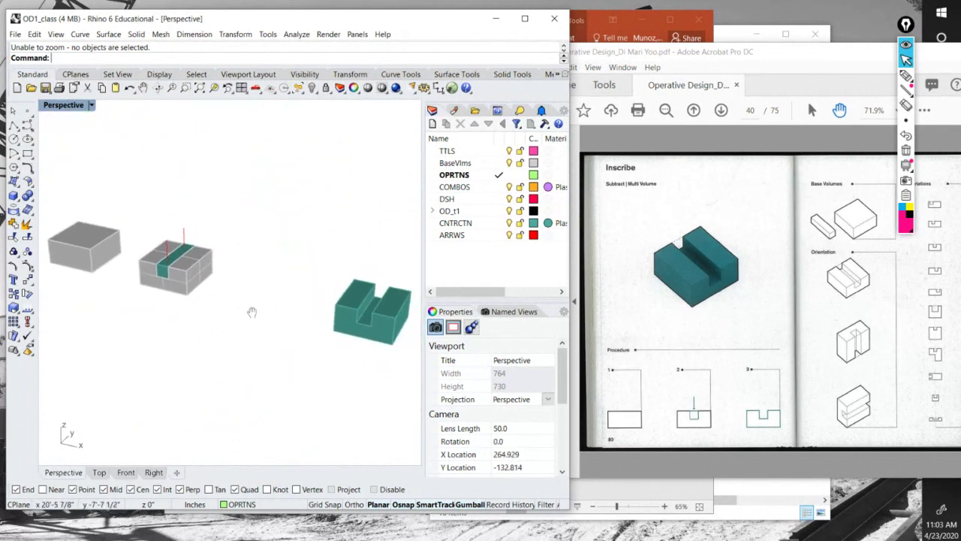
pyautogui.scroll(-5, 253, 311)
pyautogui.scroll(3, 317, 325)
pyautogui.scroll(1, 317, 326)
# Move the teal notched Inscribe block along X closer to the grey block with the inserted teal bar, and deselect it.
pyautogui.click(317, 326)
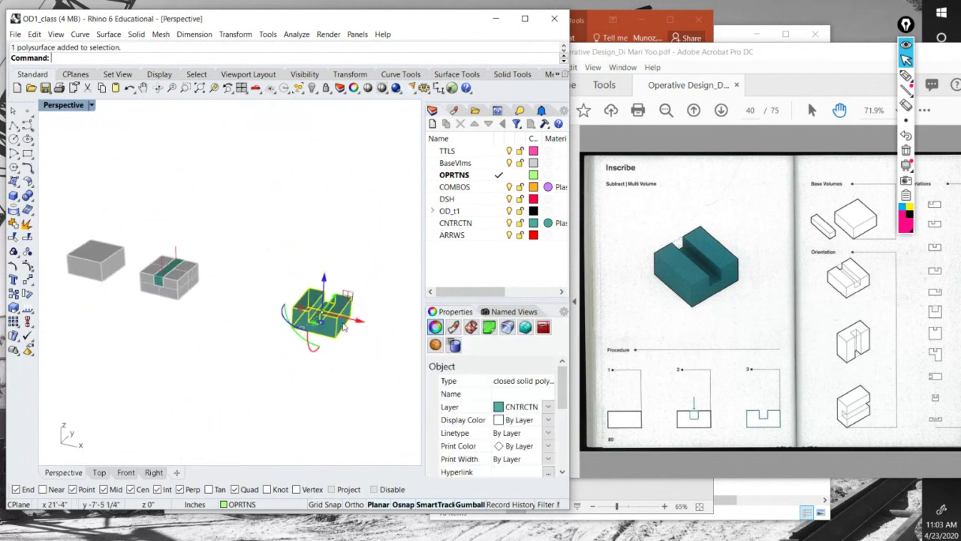
pyautogui.moveTo(357, 322); pyautogui.dragTo(286, 306)
pyautogui.click(176, 335)
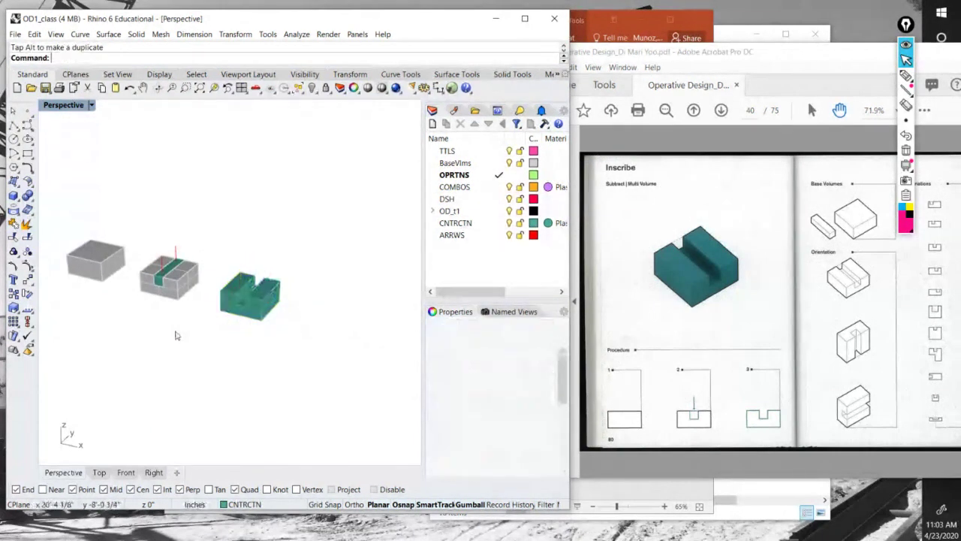
pyautogui.moveTo(176, 335); pyautogui.dragTo(214, 333)
pyautogui.scroll(4, 185, 278)
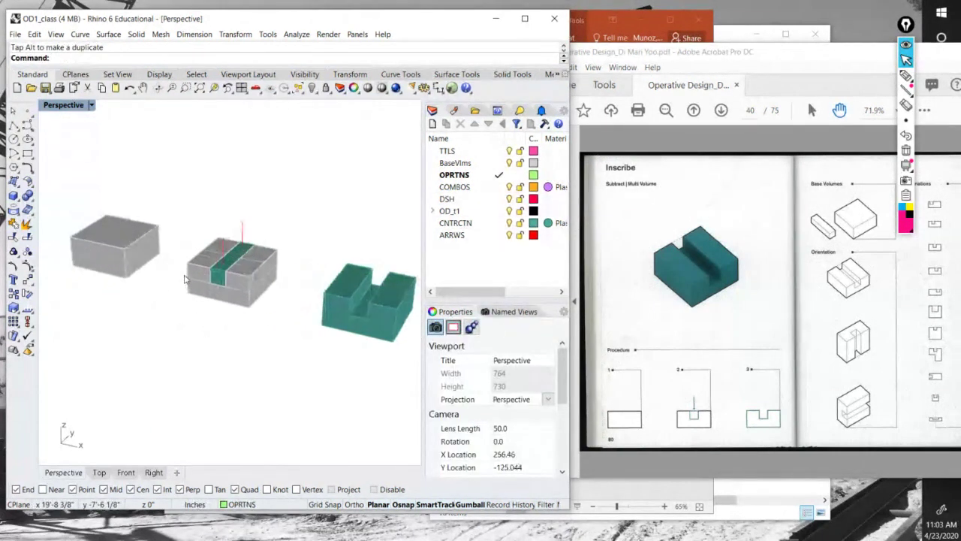
# Copy the grey base block and small bar behind the green operation blocks to the empty area in front of the orange combinations.
pyautogui.click(125, 252)
pyautogui.moveTo(125, 252); pyautogui.dragTo(279, 251)
pyautogui.scroll(-12, 224, 234)
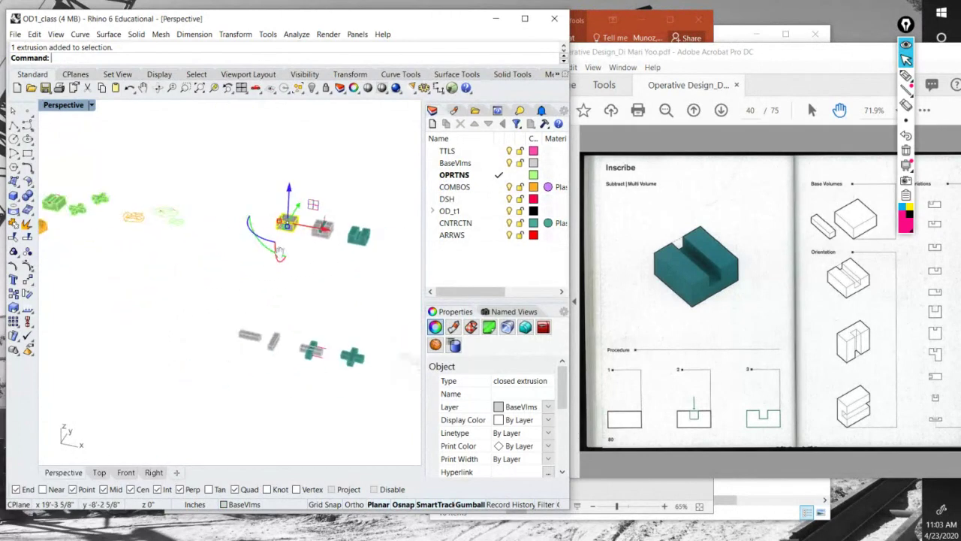
pyautogui.click(260, 274)
pyautogui.scroll(-10, 290, 277)
pyautogui.scroll(8, 203, 245)
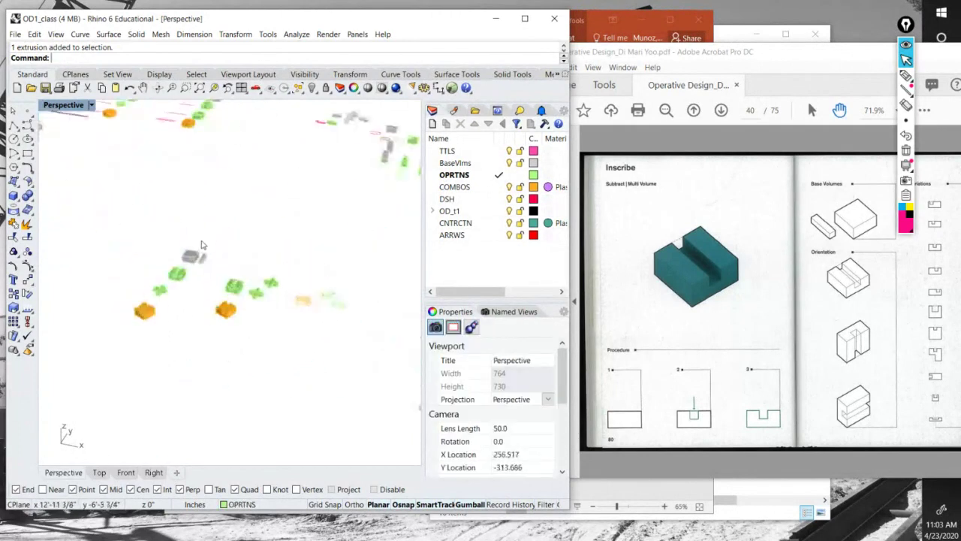
pyautogui.scroll(9, 201, 248)
pyautogui.moveTo(234, 280); pyautogui.dragTo(220, 418)
pyautogui.scroll(-11, 179, 232)
pyautogui.press('alt')
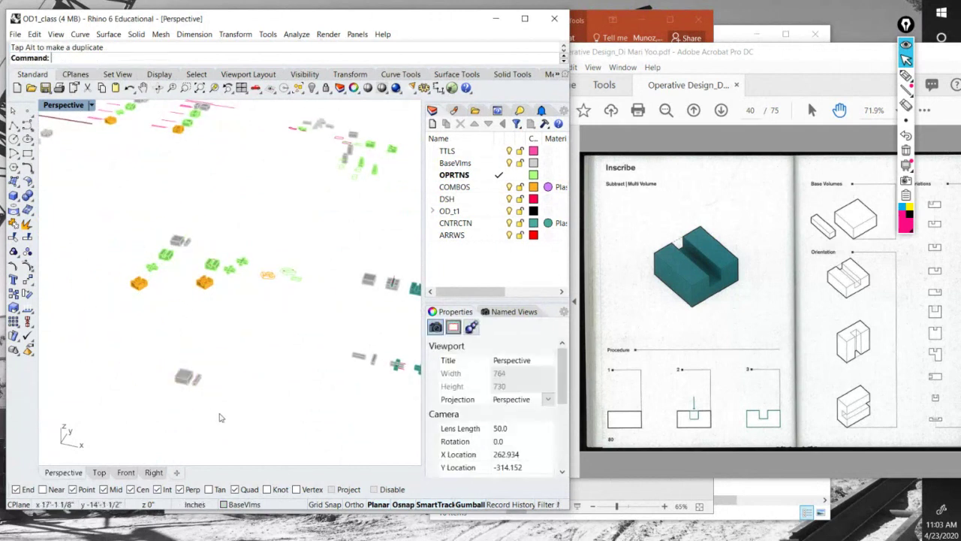
pyautogui.scroll(3, 220, 413)
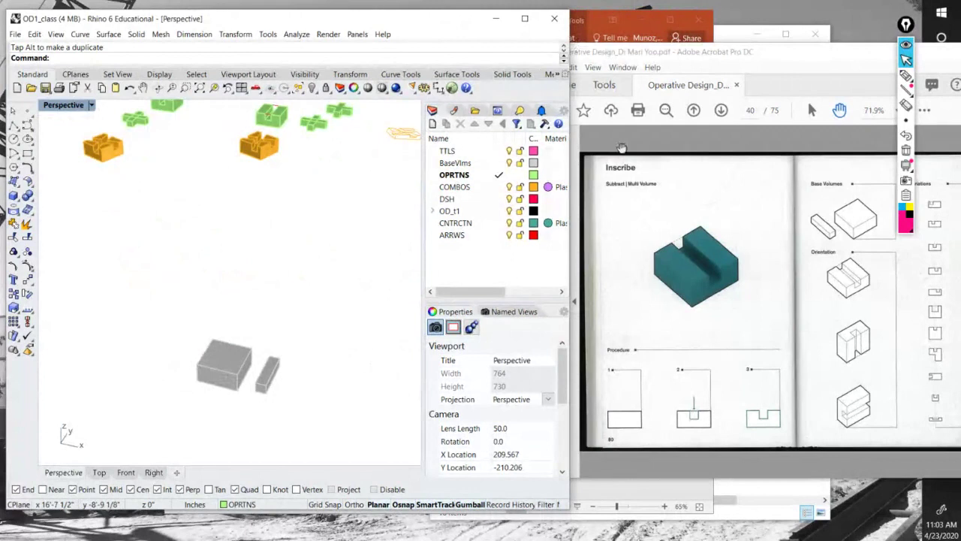
# Duplicate the copied base block and bar along X to make a second pair, and deselect it.
pyautogui.scroll(4, 296, 408)
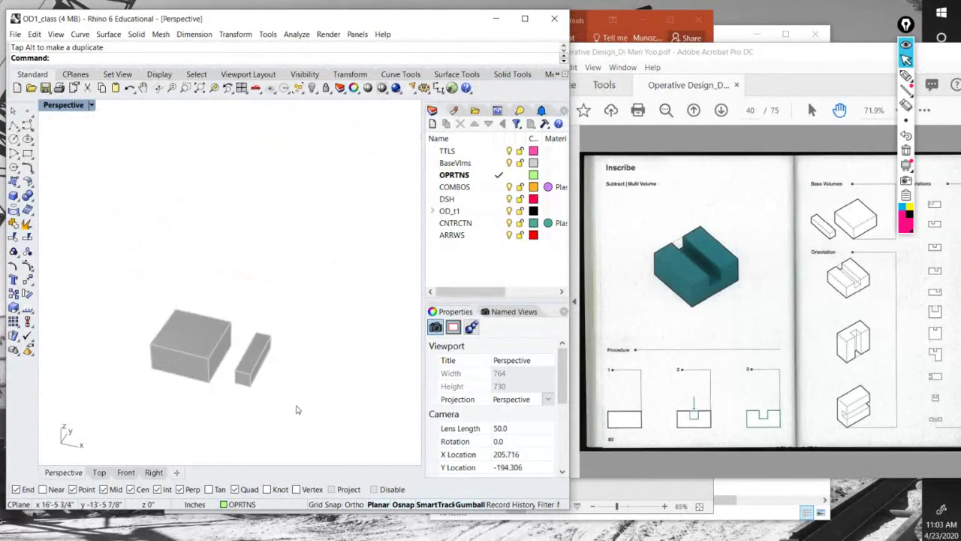
pyautogui.scroll(-6, 248, 376)
pyautogui.moveTo(235, 371); pyautogui.dragTo(324, 382)
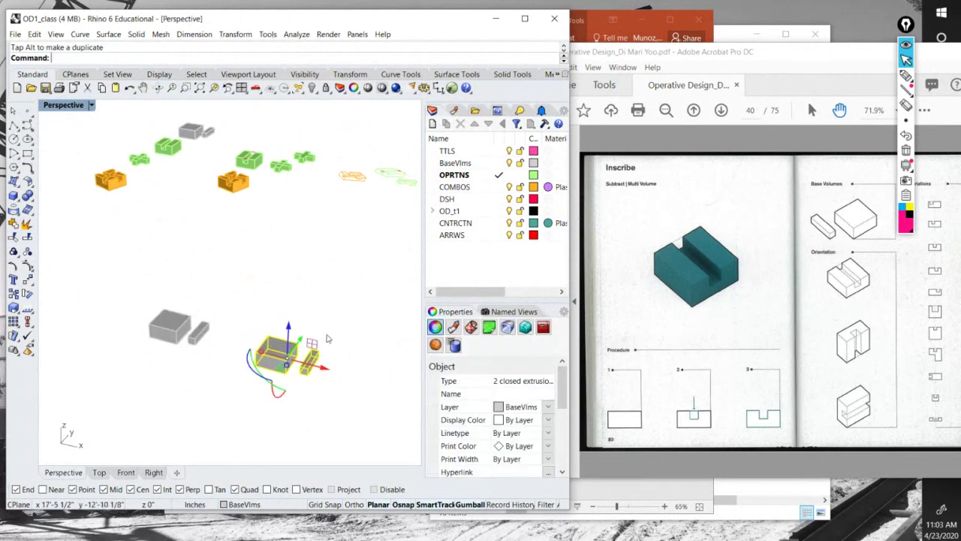
pyautogui.click(330, 308)
pyautogui.moveTo(343, 339); pyautogui.dragTo(290, 371)
pyautogui.scroll(2, 286, 364)
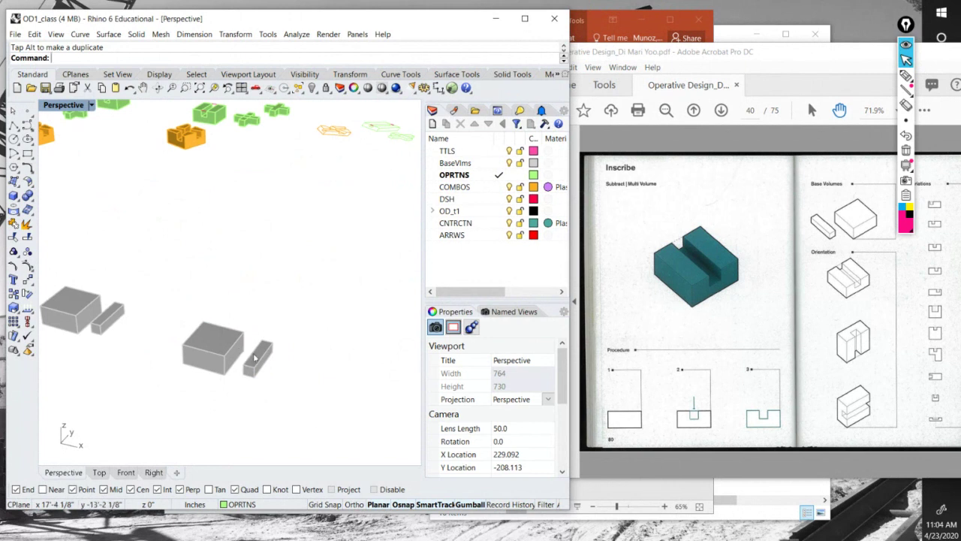
pyautogui.click(257, 362)
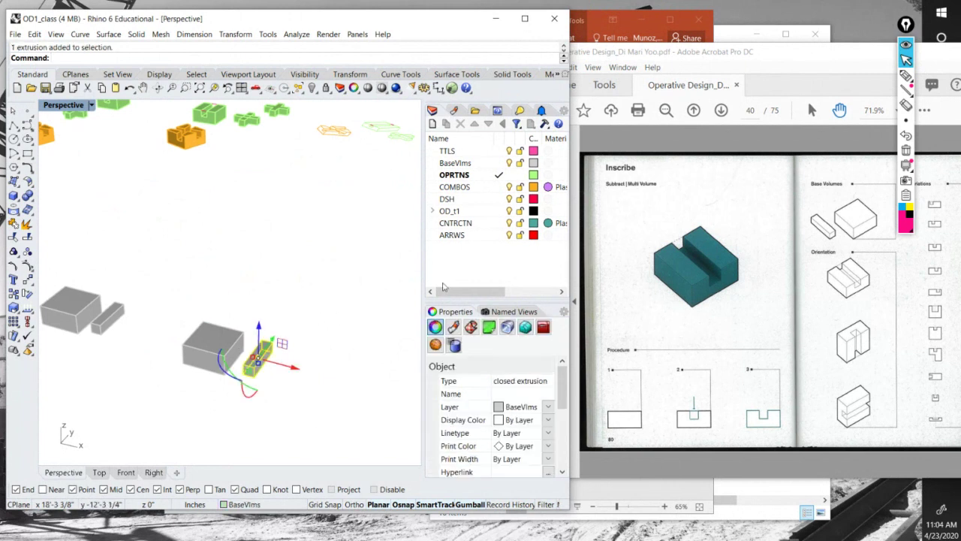
pyautogui.click(345, 255)
pyautogui.scroll(-3, 319, 250)
pyautogui.moveTo(324, 324); pyautogui.dragTo(296, 328)
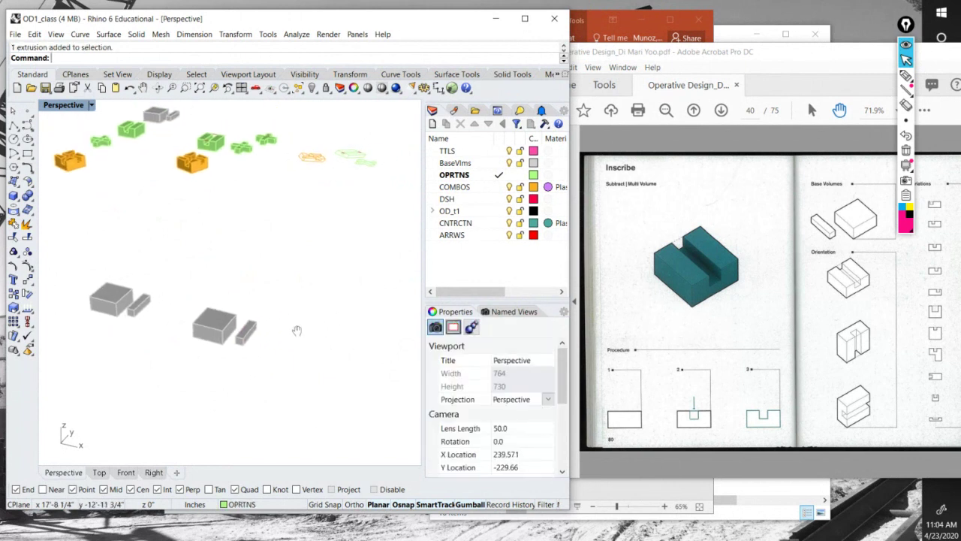
# Duplicate the second base block and bar pair farther along X to make a third pair in the row.
pyautogui.scroll(3, 264, 333)
pyautogui.click(228, 337)
pyautogui.scroll(-5, 229, 335)
pyautogui.moveTo(247, 356); pyautogui.dragTo(189, 308)
pyautogui.scroll(5, 214, 319)
pyautogui.moveTo(244, 332); pyautogui.dragTo(406, 375)
pyautogui.press('alt')
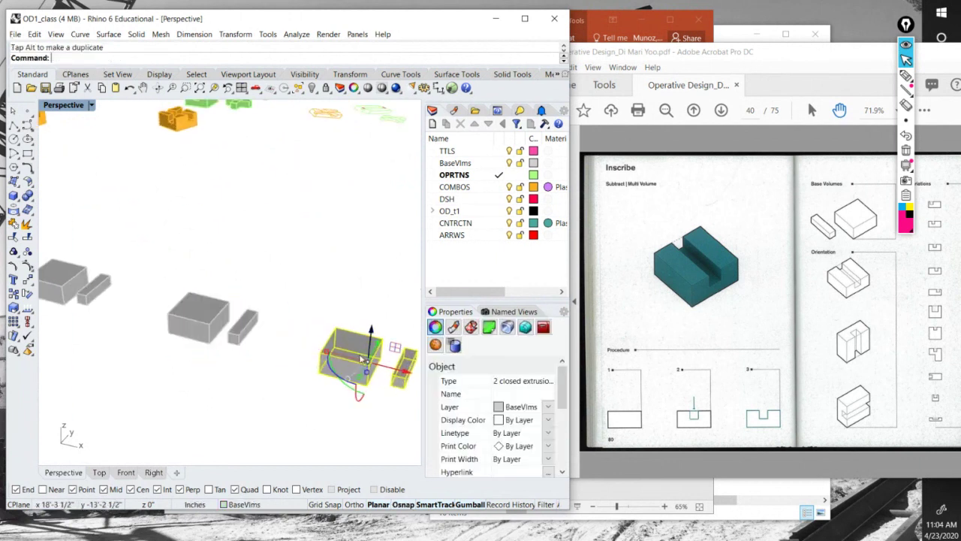
# Delete the third base block and bar pair at the far end of the row.
pyautogui.moveTo(389, 315); pyautogui.dragTo(329, 303)
pyautogui.press('Escape')
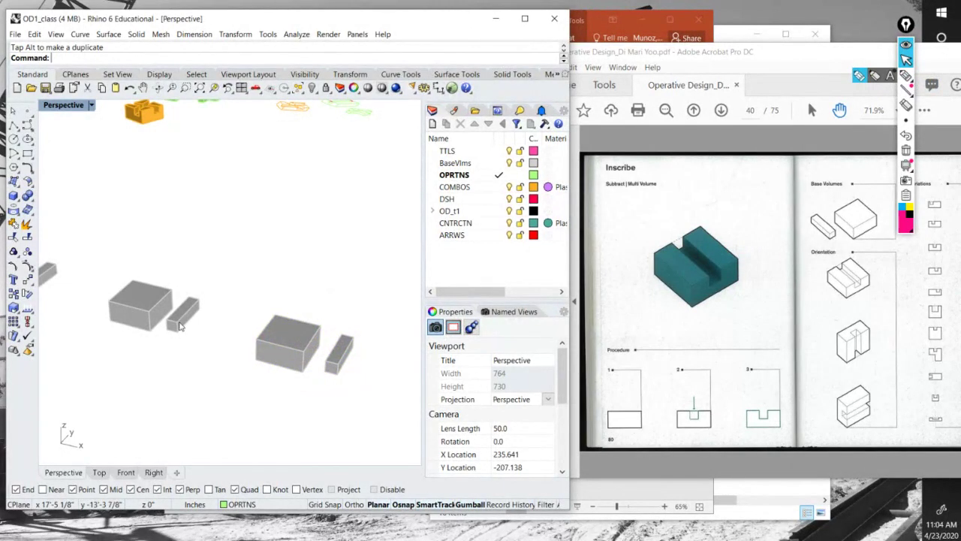
pyautogui.click(175, 323)
pyautogui.click(175, 305)
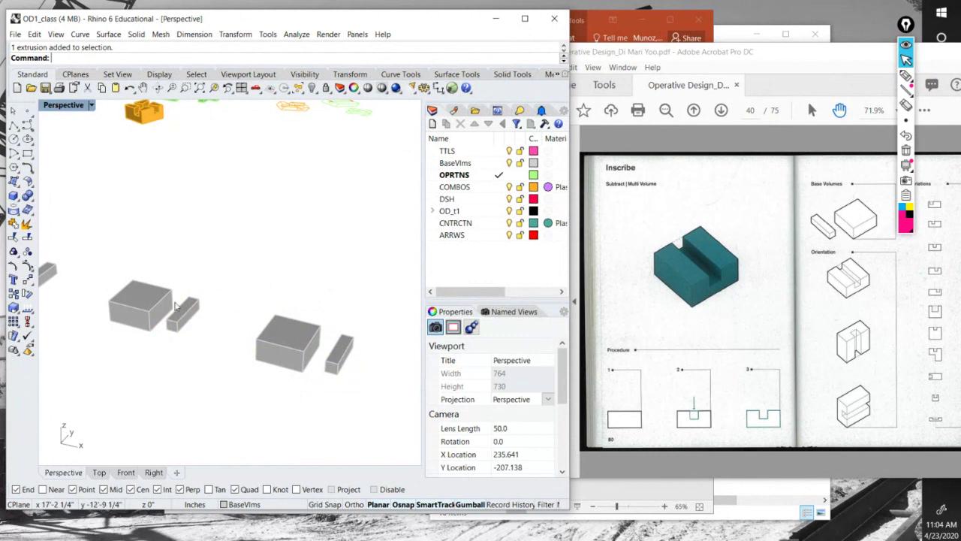
pyautogui.moveTo(350, 406); pyautogui.dragTo(276, 342)
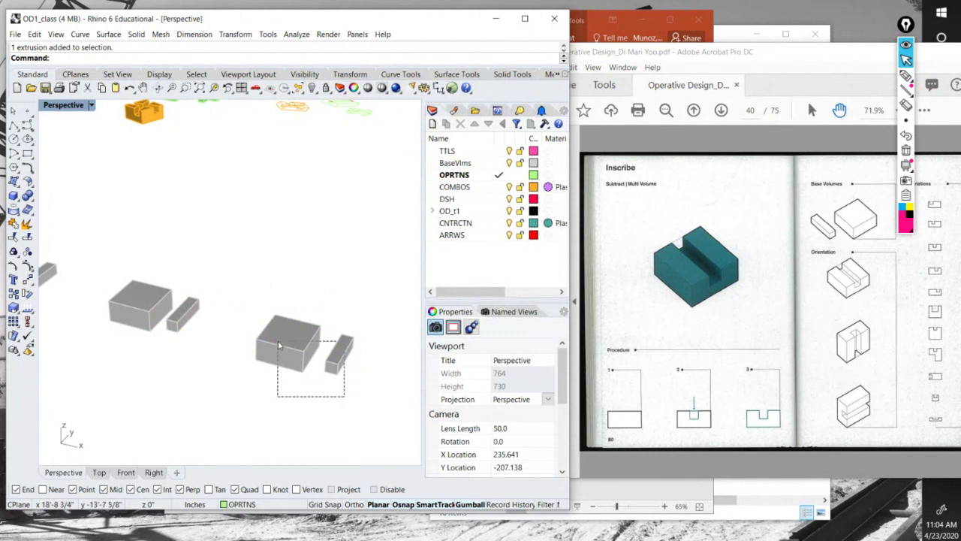
pyautogui.press('Delete')
pyautogui.moveTo(181, 332); pyautogui.dragTo(269, 344)
pyautogui.scroll(3, 239, 311)
pyautogui.scroll(-5, 248, 316)
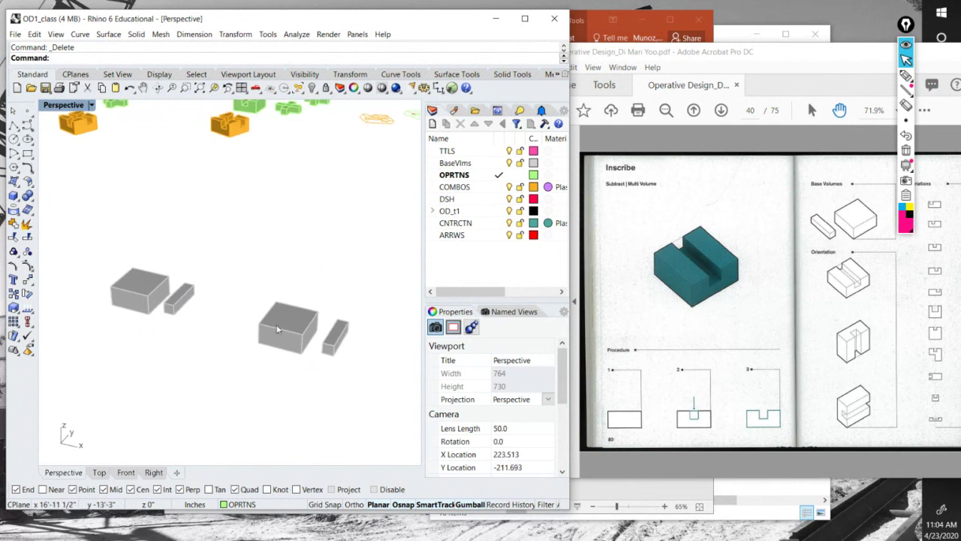
pyautogui.moveTo(351, 336); pyautogui.dragTo(327, 332)
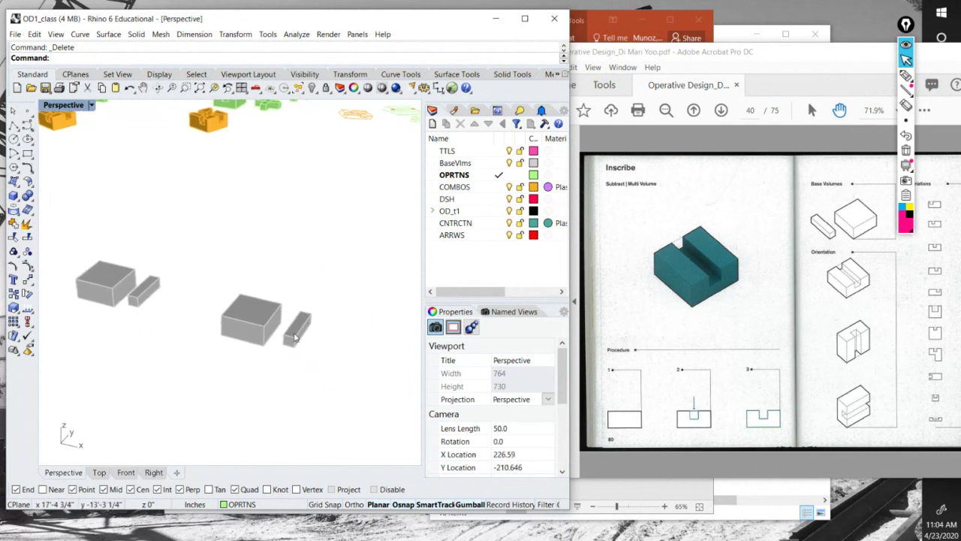
# Change the small bar of the second pair to the CNTRCTN layer and deselect it.
pyautogui.click(295, 336)
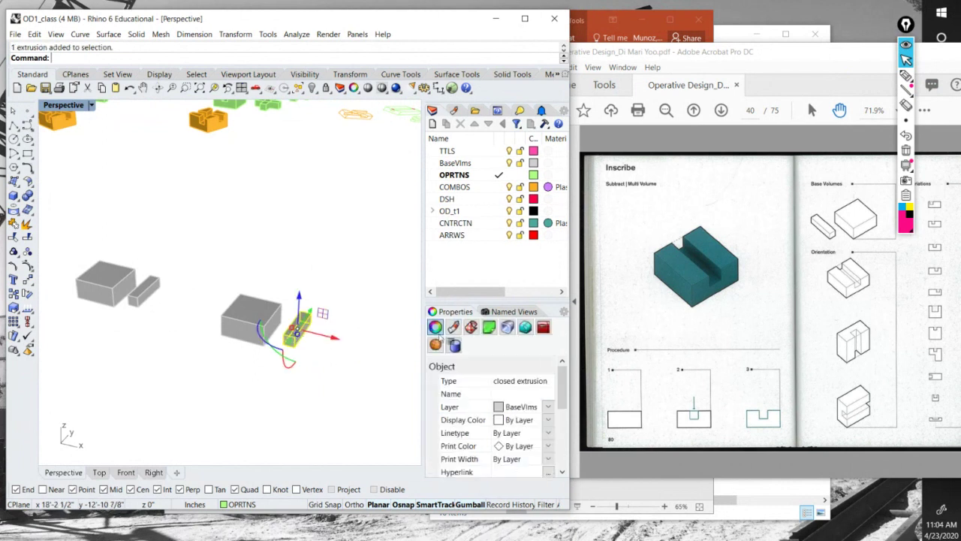
pyautogui.click(219, 510)
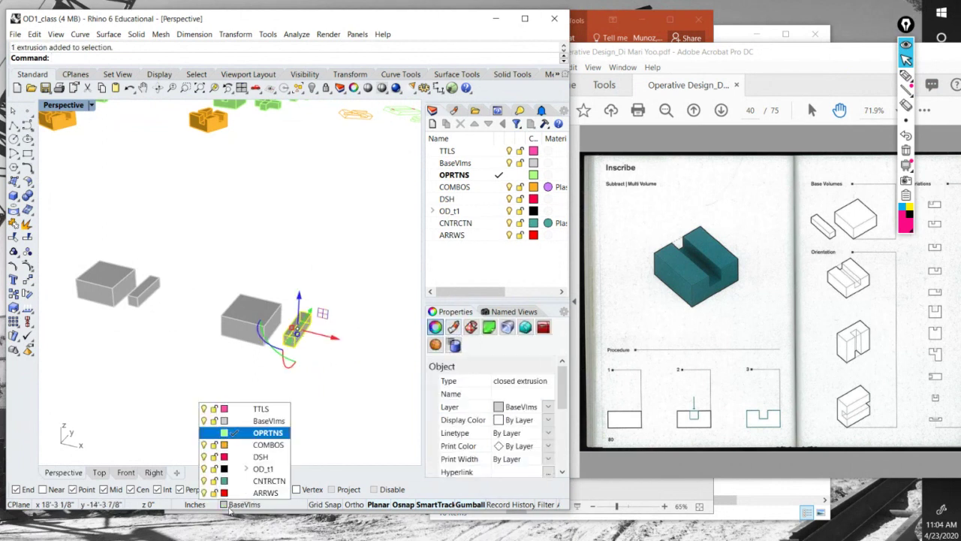
pyautogui.click(236, 483)
pyautogui.click(257, 370)
# Move the teal bar from its front top edge midpoint to the grey block's front top edge midpoint, embedding it flush in the block.
pyautogui.scroll(1, 257, 369)
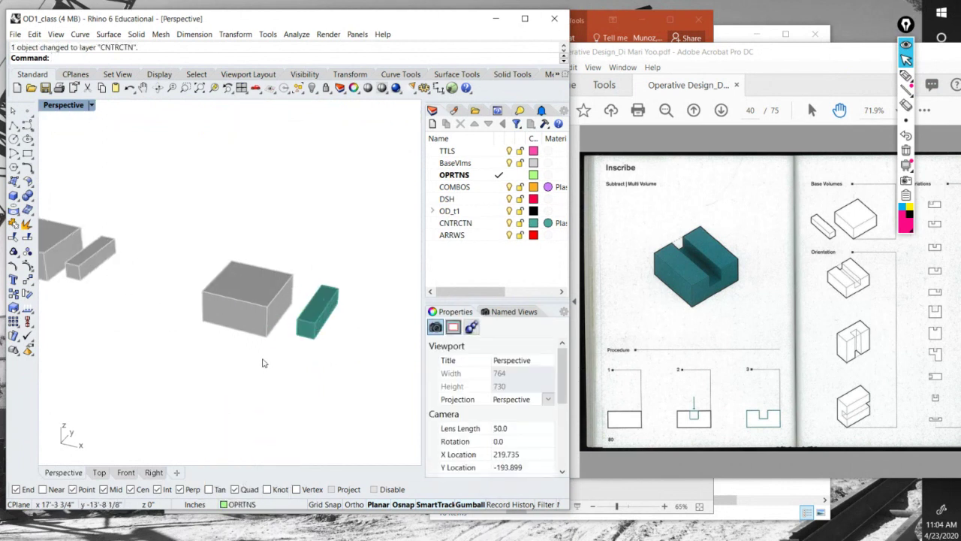
pyautogui.write('Move')
pyautogui.press('Return')
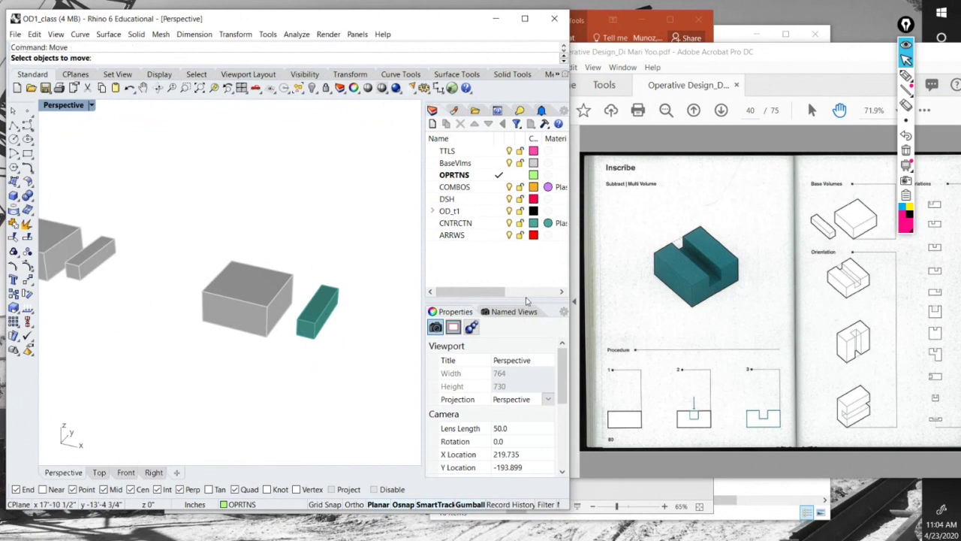
pyautogui.click(314, 318)
pyautogui.press('Return')
pyautogui.click(305, 322)
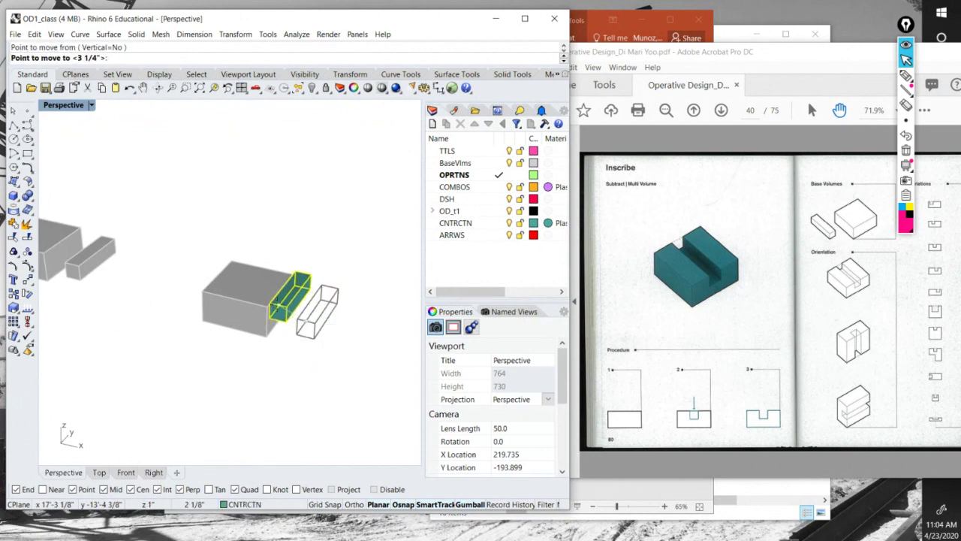
pyautogui.click(236, 301)
pyautogui.scroll(-4, 206, 358)
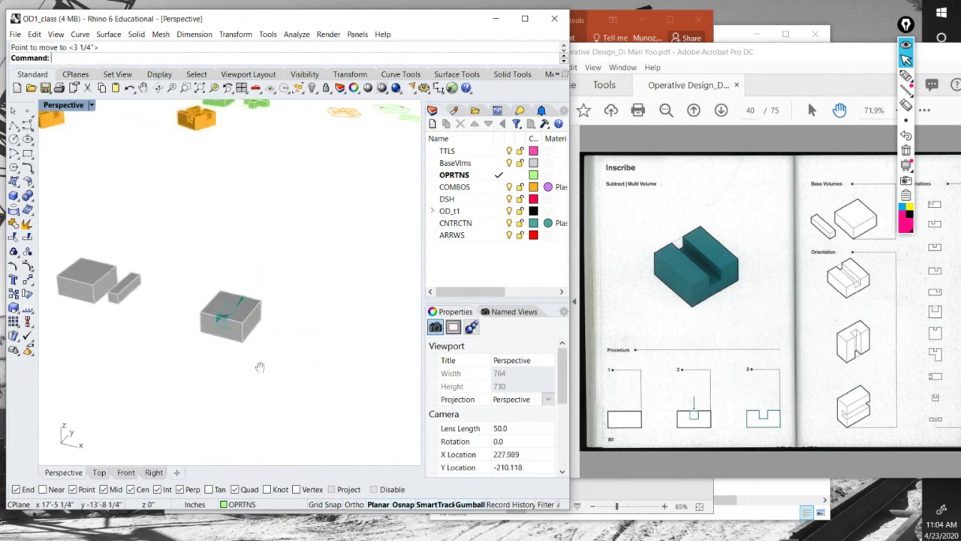
# Copy the grey block with its embedded teal bar along X to the empty area beside it.
pyautogui.moveTo(260, 367); pyautogui.dragTo(249, 365)
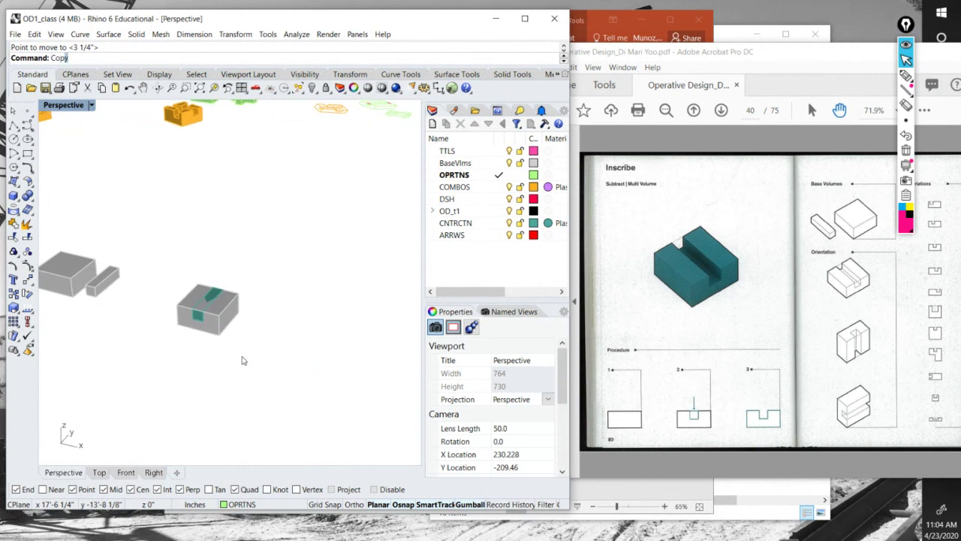
pyautogui.press('Return')
pyautogui.click(218, 316)
pyautogui.press('Return')
pyautogui.click(215, 343)
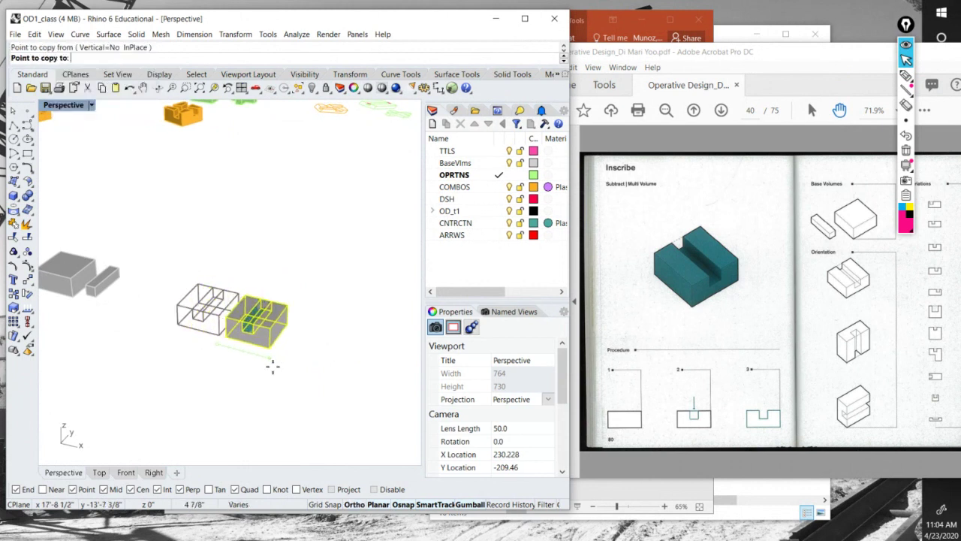
pyautogui.click(297, 377)
pyautogui.press('Return')
pyautogui.scroll(3, 264, 364)
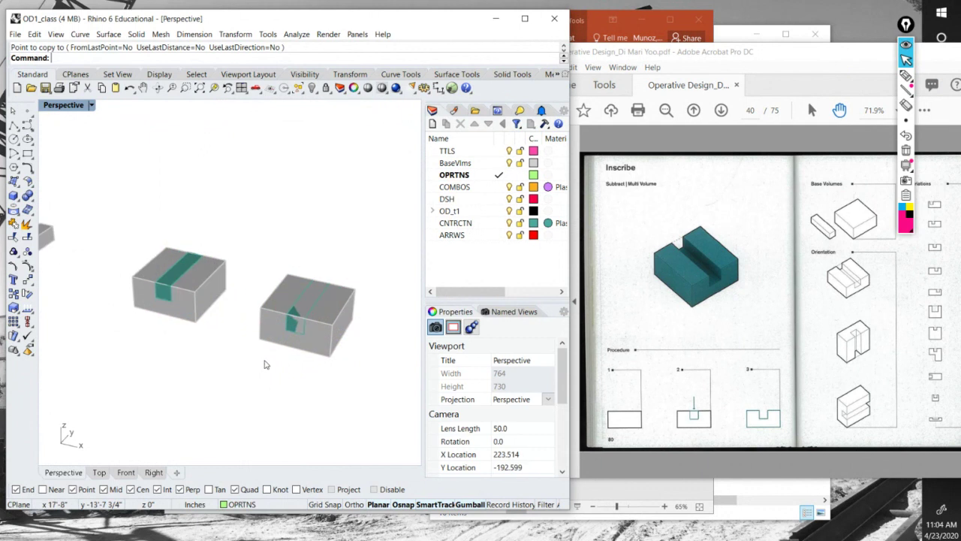
# Subtract the embedded teal bar from the copied grey block with BooleanDifference.
pyautogui.write('BooleanDifference')
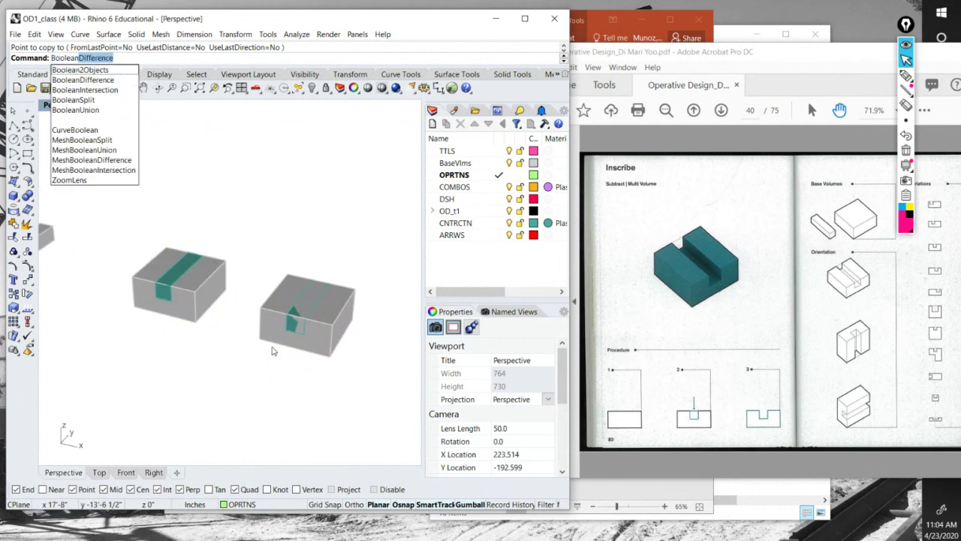
pyautogui.press('Return')
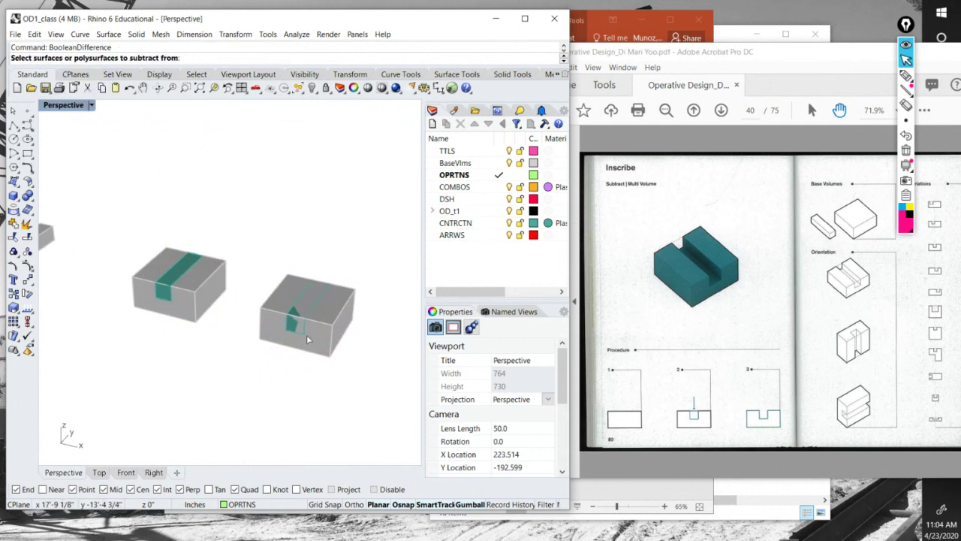
pyautogui.click(308, 340)
pyautogui.press('Return')
pyautogui.click(308, 337)
pyautogui.press('Return')
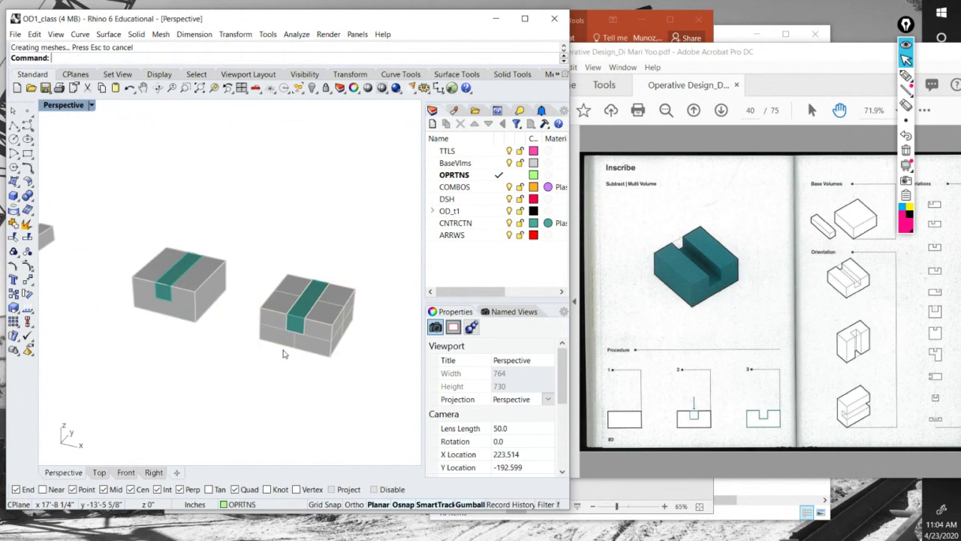
# Delete the leftover teal bar from the copied block's groove.
pyautogui.scroll(3, 309, 302)
pyautogui.scroll(-4, 311, 298)
pyautogui.moveTo(311, 298); pyautogui.dragTo(311, 308)
pyautogui.scroll(4, 313, 330)
pyautogui.scroll(-3, 314, 331)
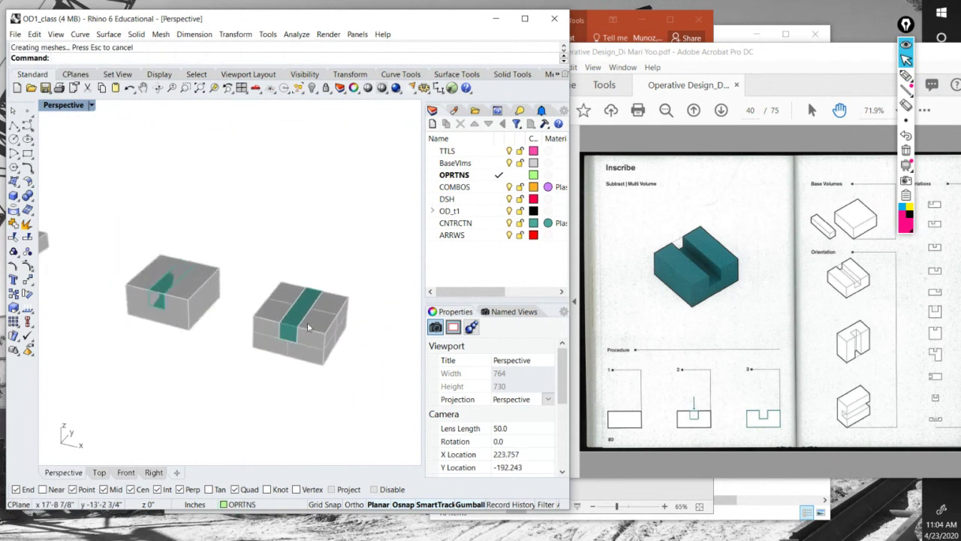
pyautogui.click(300, 323)
pyautogui.press('Delete')
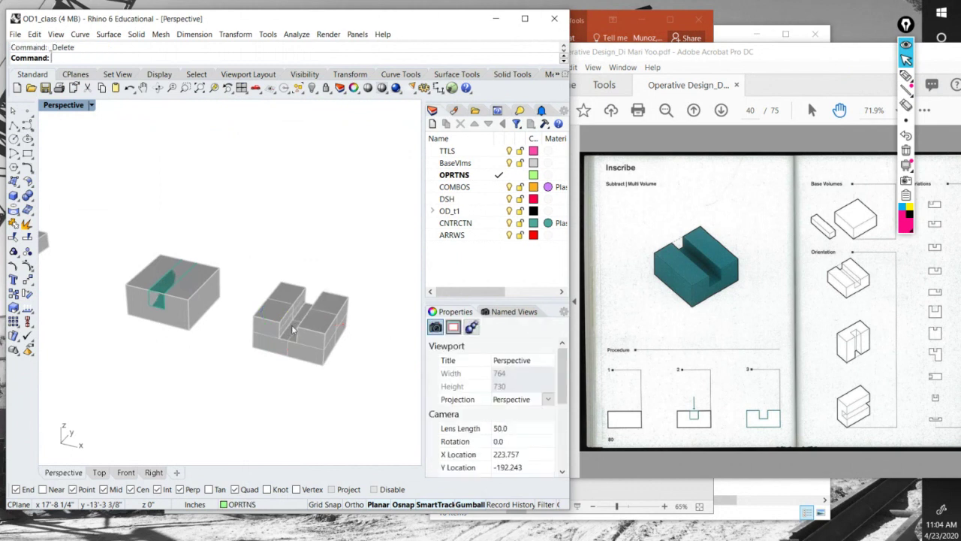
# Change the notched block to the CNTRCTN layer and deselect it.
pyautogui.scroll(-4, 299, 321)
pyautogui.moveTo(259, 338); pyautogui.dragTo(279, 342)
pyautogui.click(322, 336)
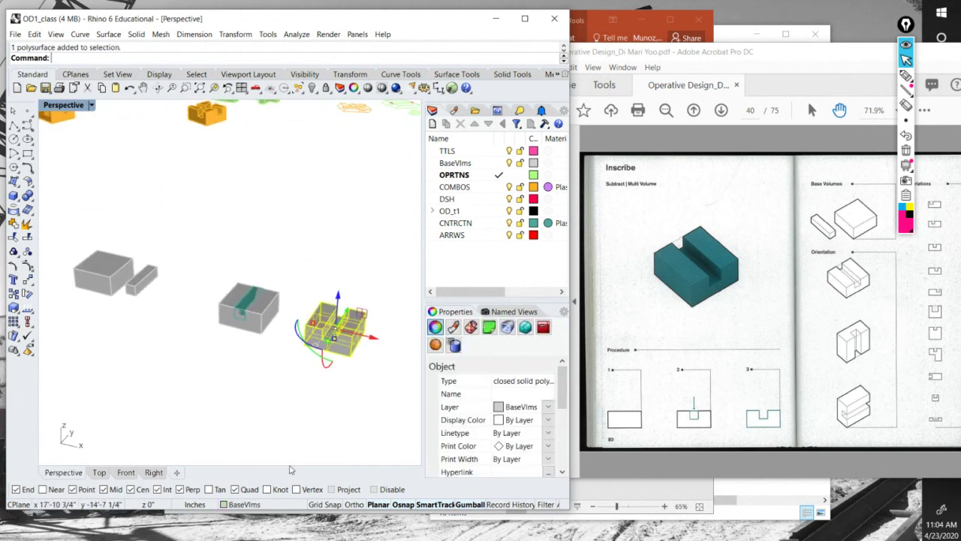
pyautogui.click(278, 508)
pyautogui.click(248, 479)
pyautogui.click(274, 387)
pyautogui.moveTo(279, 391); pyautogui.dragTo(266, 386)
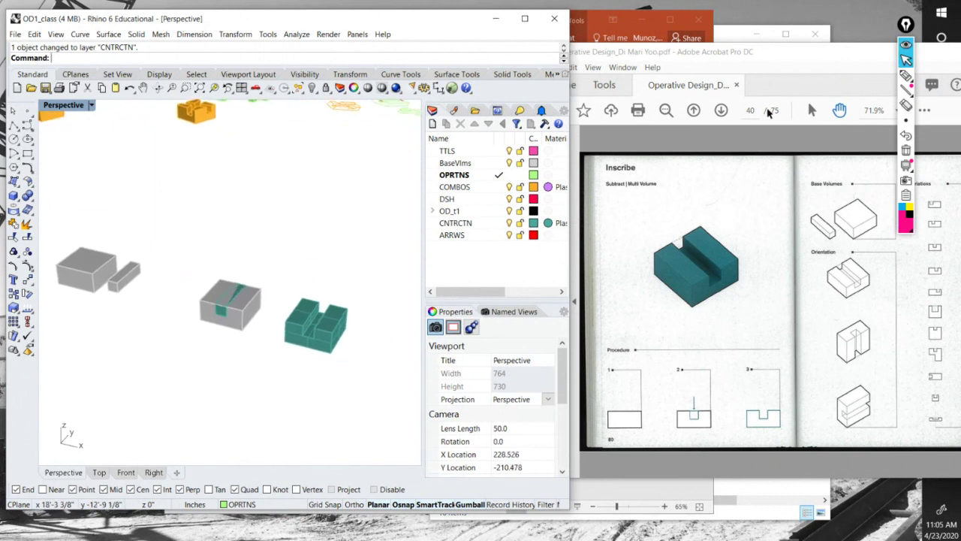
# Annotate the PDF's three Procedure diagrams with circles and arrows to the matching modeled stages, and clear the ink.
pyautogui.click(907, 75)
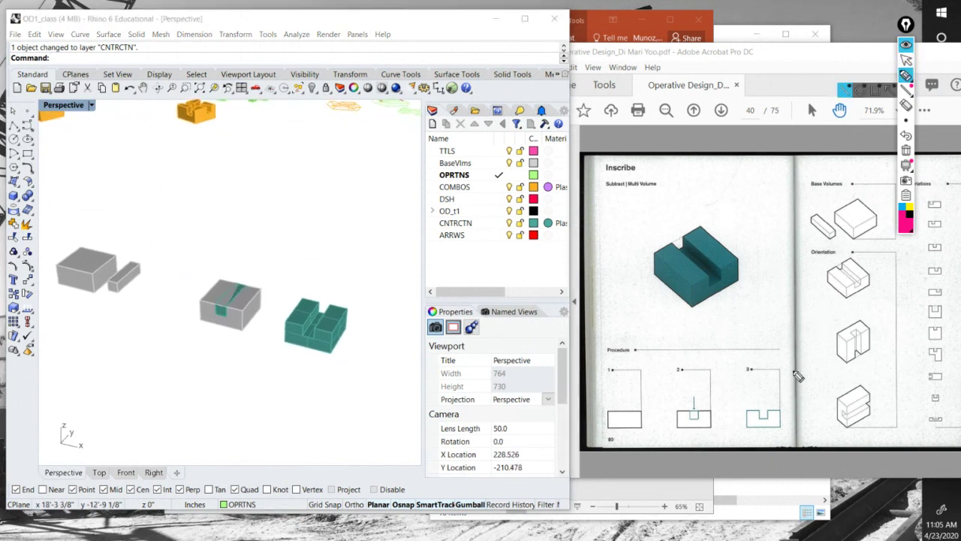
pyautogui.moveTo(785, 358)
pyautogui.mouseDown()
pyautogui.moveTo(736, 340)
pyautogui.moveTo(661, 337)
pyautogui.moveTo(616, 350)
pyautogui.moveTo(576, 402)
pyautogui.moveTo(595, 456)
pyautogui.moveTo(657, 480)
pyautogui.moveTo(766, 486)
pyautogui.moveTo(820, 386)
pyautogui.mouseUp()
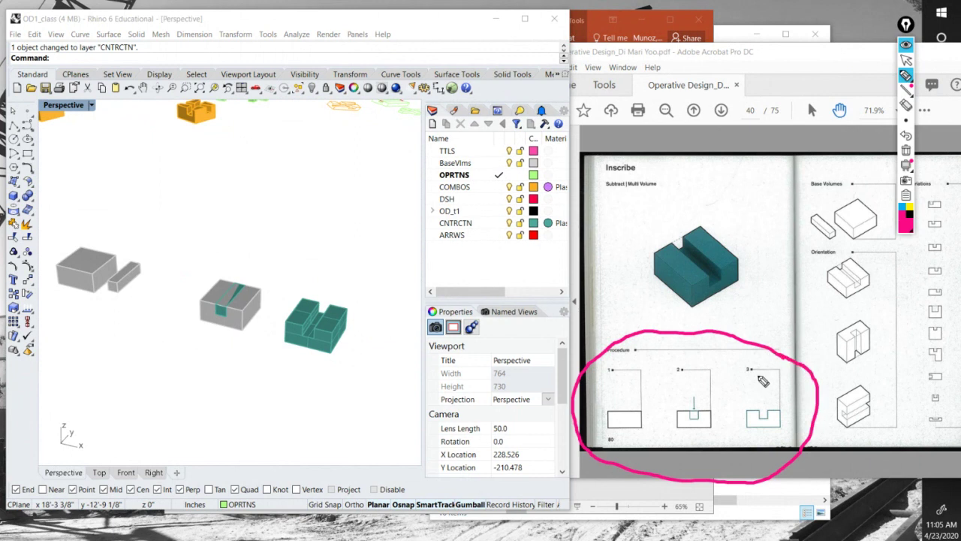
pyautogui.moveTo(609, 362); pyautogui.dragTo(646, 362)
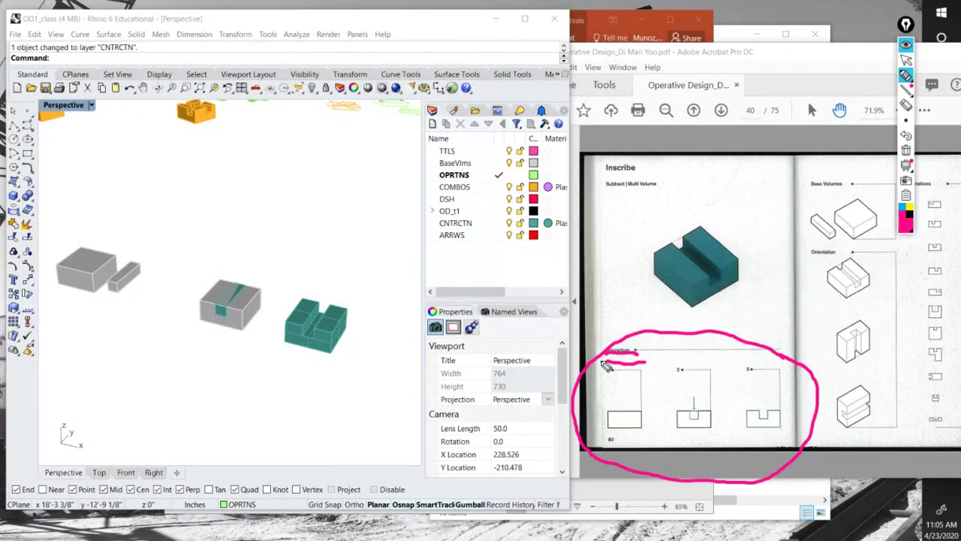
pyautogui.moveTo(607, 365)
pyautogui.mouseDown()
pyautogui.moveTo(646, 452)
pyautogui.moveTo(641, 376)
pyautogui.mouseUp()
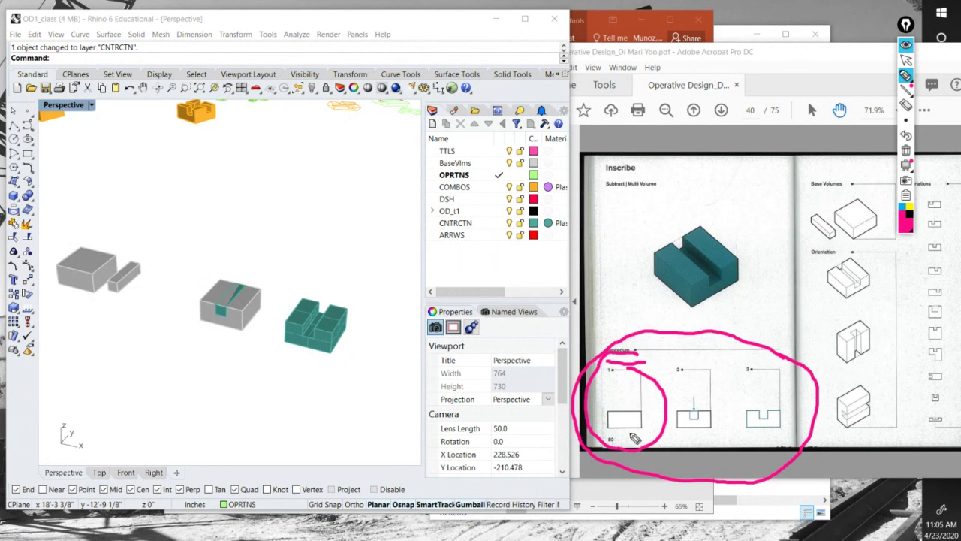
pyautogui.moveTo(634, 440)
pyautogui.mouseDown()
pyautogui.moveTo(571, 479)
pyautogui.moveTo(396, 465)
pyautogui.moveTo(170, 365)
pyautogui.moveTo(129, 302)
pyautogui.mouseUp()
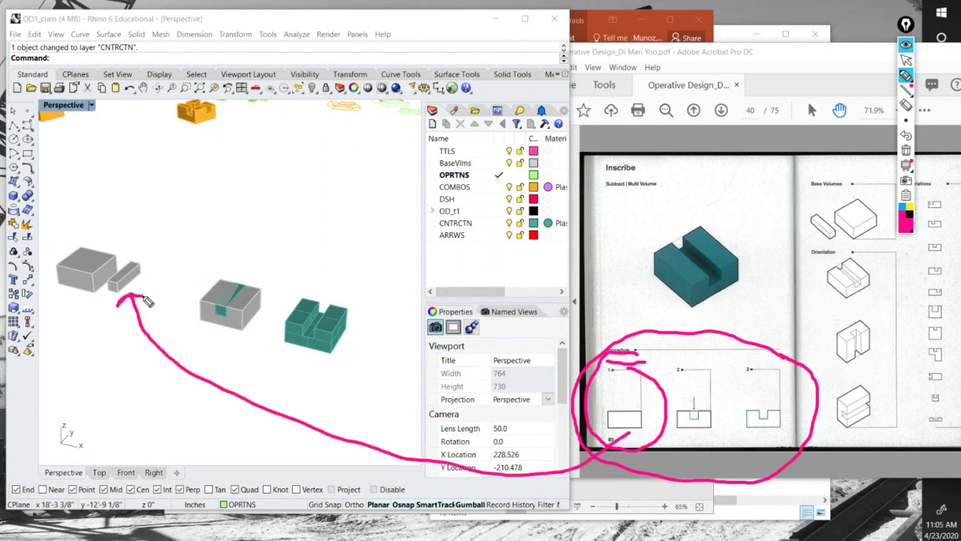
pyautogui.moveTo(655, 371)
pyautogui.mouseDown()
pyautogui.moveTo(752, 410)
pyautogui.moveTo(696, 366)
pyautogui.mouseUp()
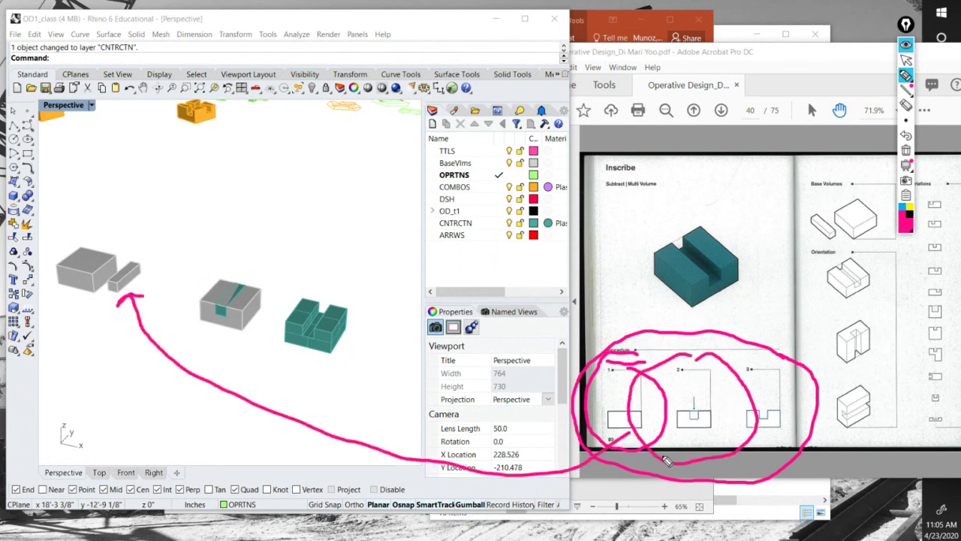
pyautogui.moveTo(635, 469)
pyautogui.mouseDown()
pyautogui.moveTo(478, 473)
pyautogui.moveTo(329, 416)
pyautogui.moveTo(242, 339)
pyautogui.mouseUp()
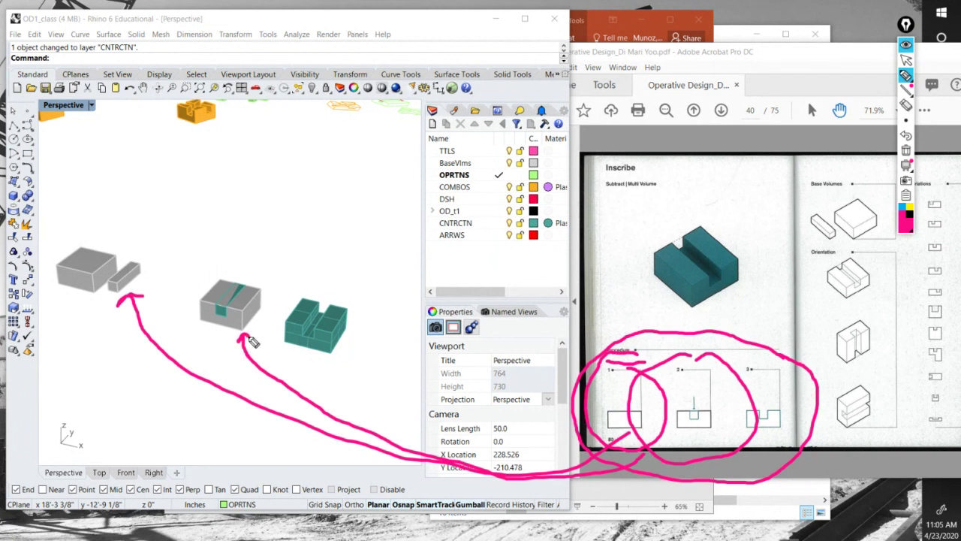
pyautogui.moveTo(773, 368)
pyautogui.mouseDown()
pyautogui.moveTo(738, 446)
pyautogui.moveTo(799, 432)
pyautogui.moveTo(788, 363)
pyautogui.mouseUp()
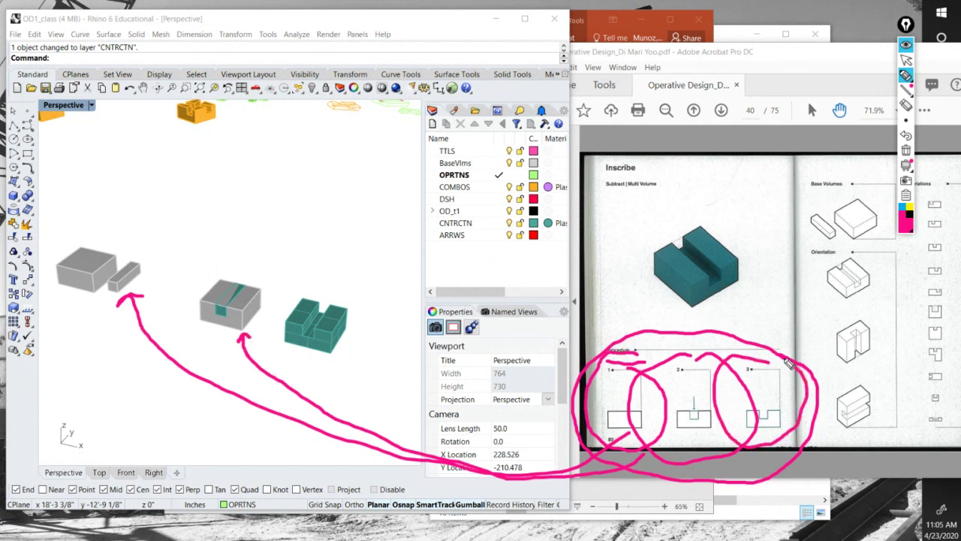
pyautogui.moveTo(741, 400)
pyautogui.mouseDown()
pyautogui.moveTo(581, 429)
pyautogui.moveTo(417, 380)
pyautogui.moveTo(373, 342)
pyautogui.mouseUp()
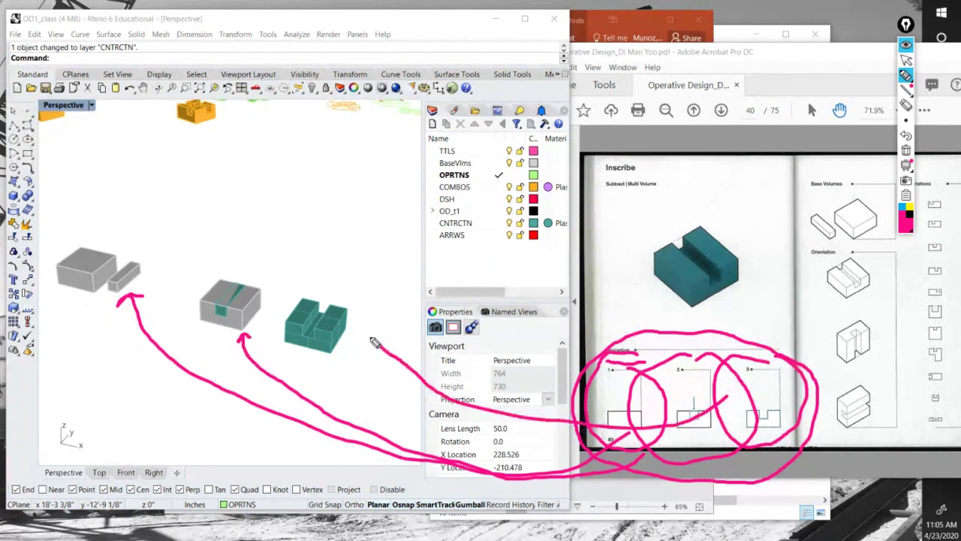
pyautogui.moveTo(367, 350); pyautogui.dragTo(381, 335)
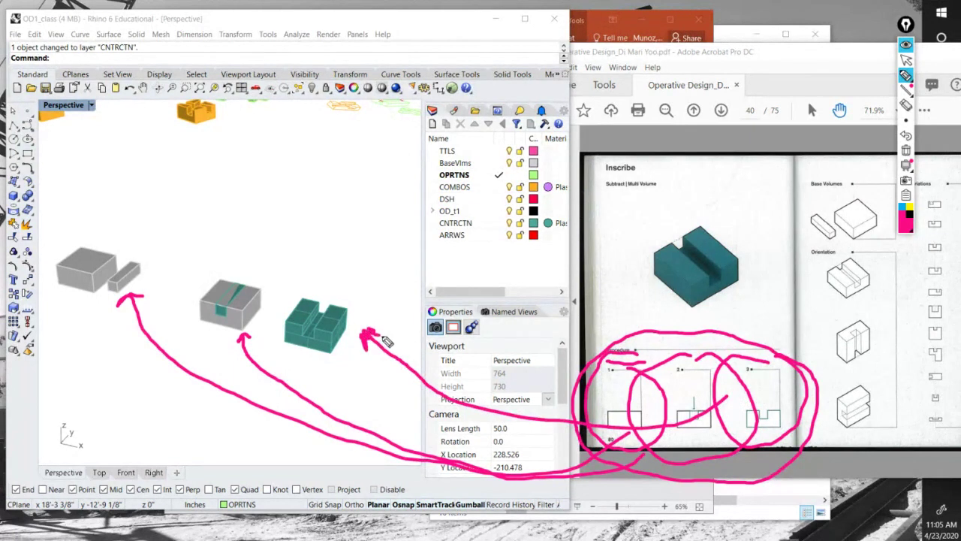
pyautogui.click(907, 150)
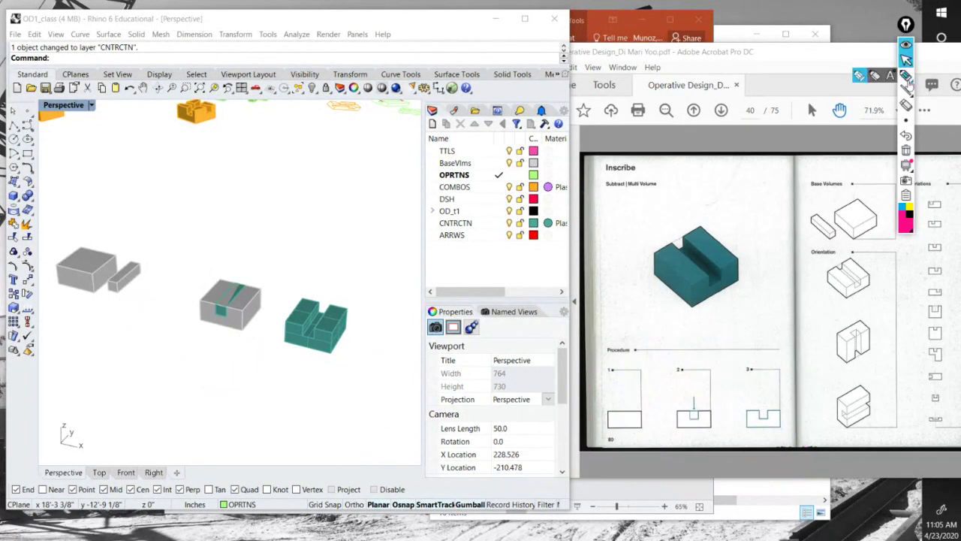
pyautogui.click(907, 60)
pyautogui.click(357, 175)
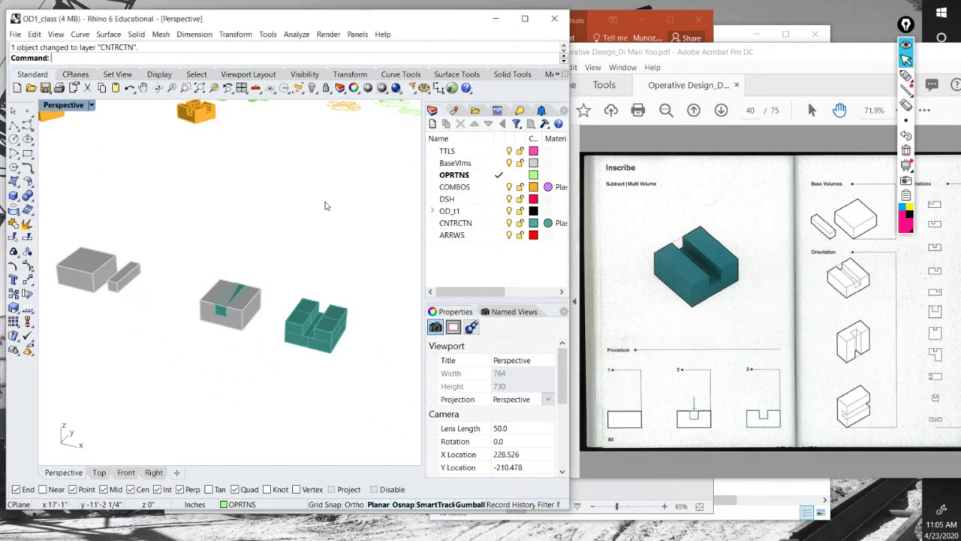
pyautogui.scroll(5, 218, 295)
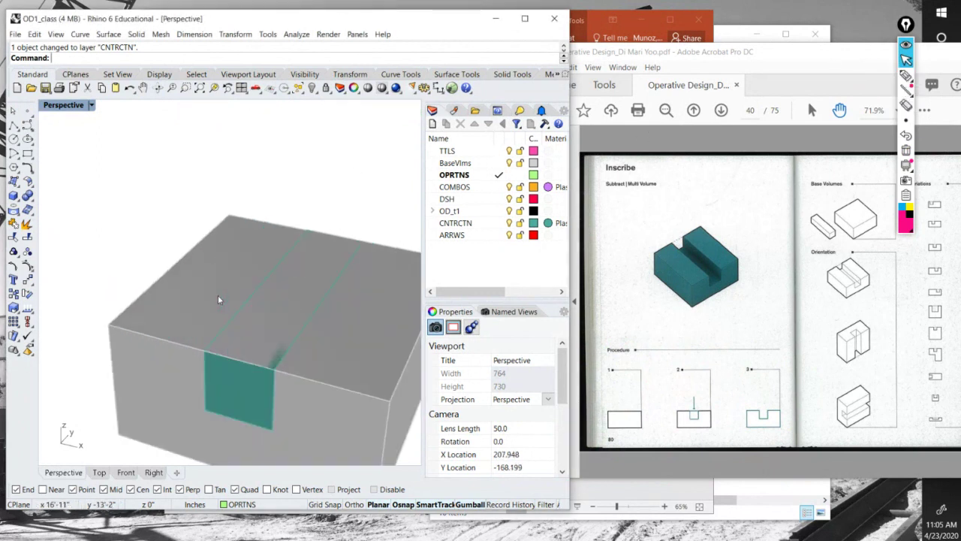
pyautogui.scroll(-4, 230, 300)
pyautogui.scroll(2, 241, 298)
pyautogui.moveTo(241, 298); pyautogui.dragTo(250, 346)
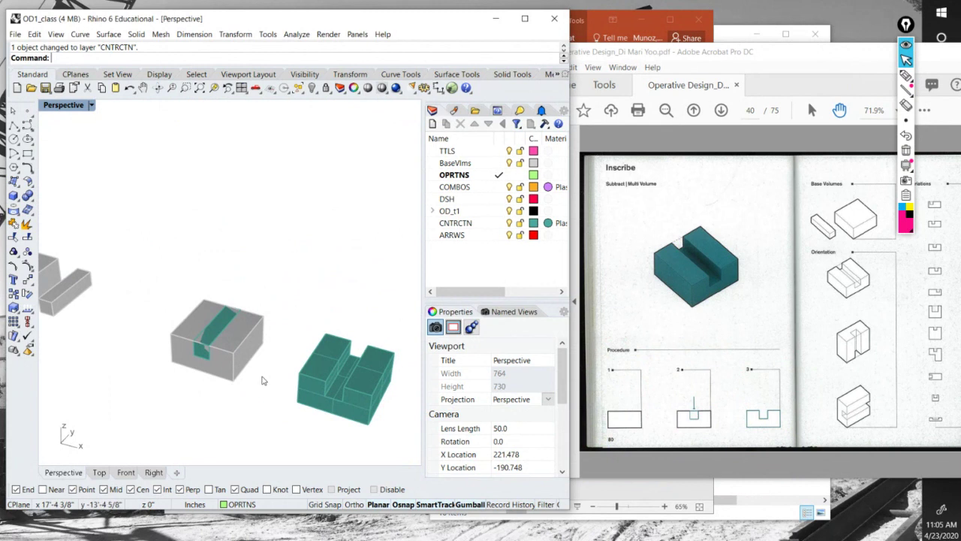
# Circle the modeled grey block with the embedded teal bar, and clear the ink.
pyautogui.click(907, 75)
pyautogui.moveTo(219, 238)
pyautogui.mouseDown()
pyautogui.moveTo(147, 274)
pyautogui.moveTo(175, 410)
pyautogui.moveTo(274, 361)
pyautogui.moveTo(241, 232)
pyautogui.moveTo(199, 231)
pyautogui.mouseUp()
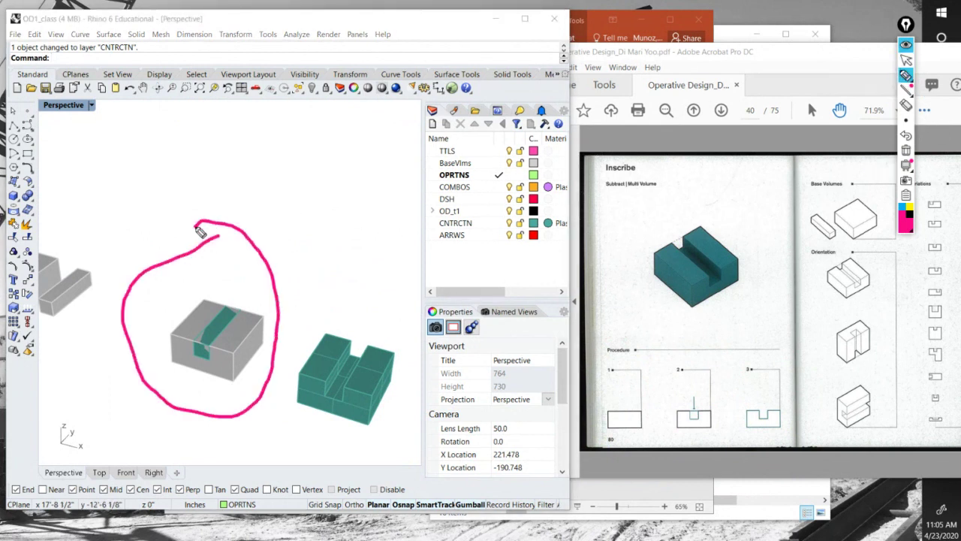
pyautogui.click(906, 60)
pyautogui.click(907, 150)
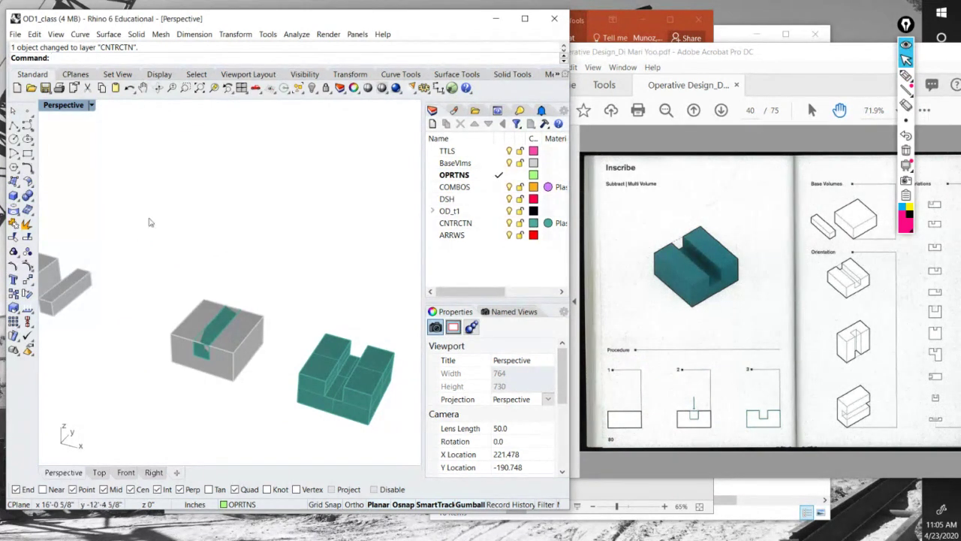
# Subtract the teal bar from the middle stage's grey block with BooleanDifference, using DeleteInput=No to keep the bar.
pyautogui.write('BooleanDifference')
pyautogui.press('Return')
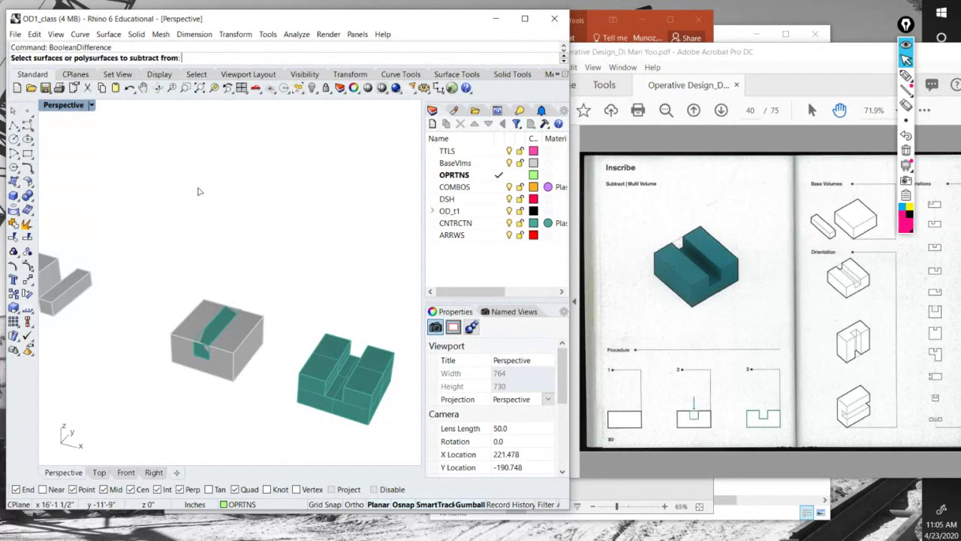
pyautogui.click(242, 344)
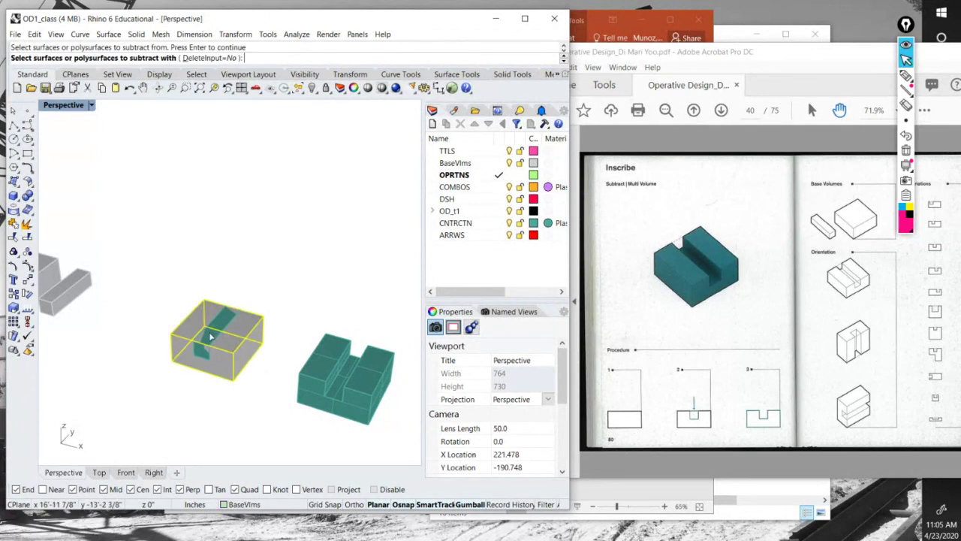
pyautogui.click(227, 333)
pyautogui.press('Return')
# Move the embedded-bar block and the notched teal block together along X toward the separate base volumes, and deselect them.
pyautogui.scroll(-5, 240, 331)
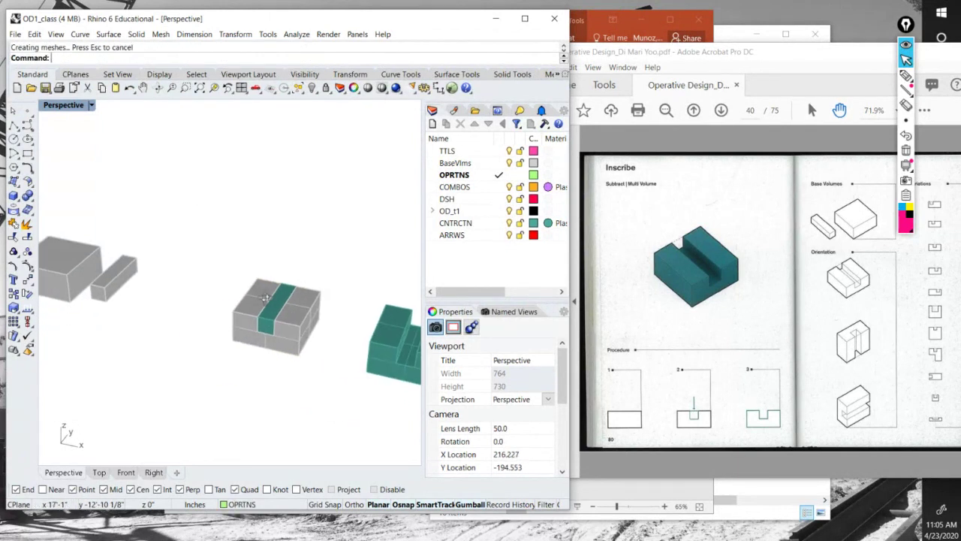
pyautogui.moveTo(268, 323); pyautogui.dragTo(268, 329)
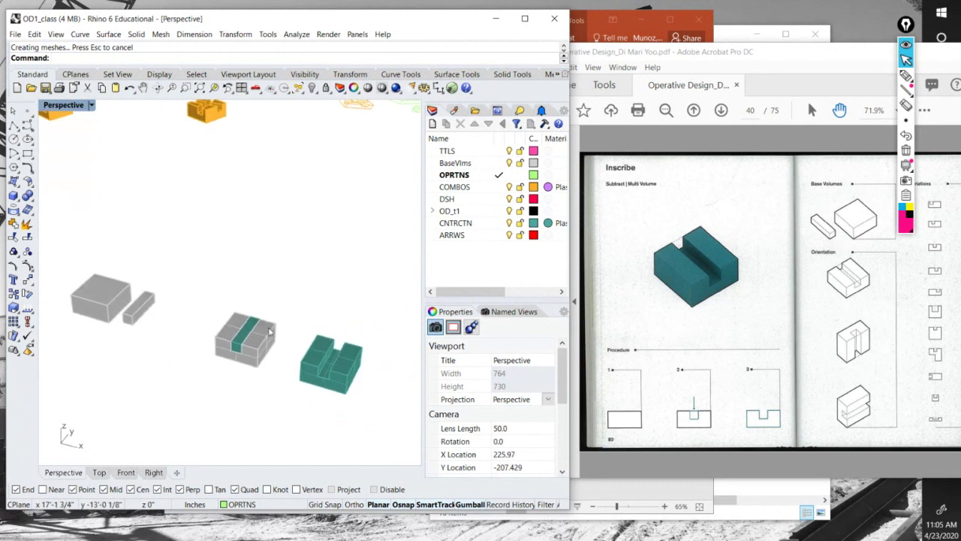
pyautogui.scroll(3, 259, 341)
pyautogui.scroll(-3, 252, 341)
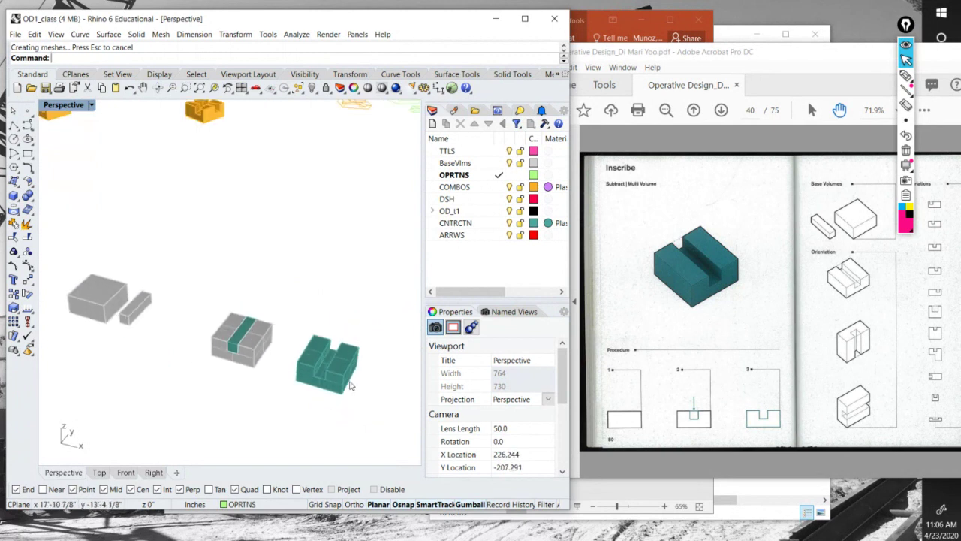
pyautogui.moveTo(359, 398); pyautogui.dragTo(239, 330)
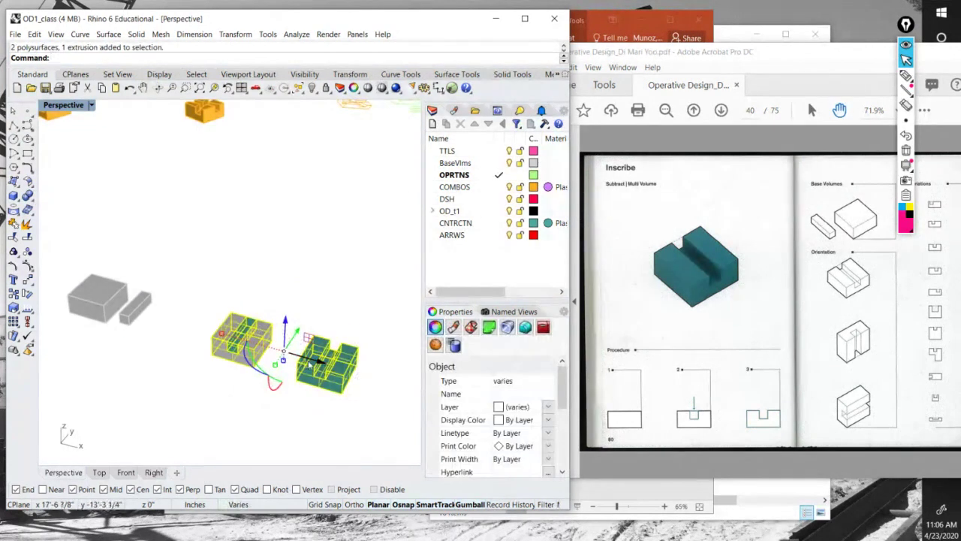
pyautogui.moveTo(304, 362); pyautogui.dragTo(270, 351)
pyautogui.click(232, 394)
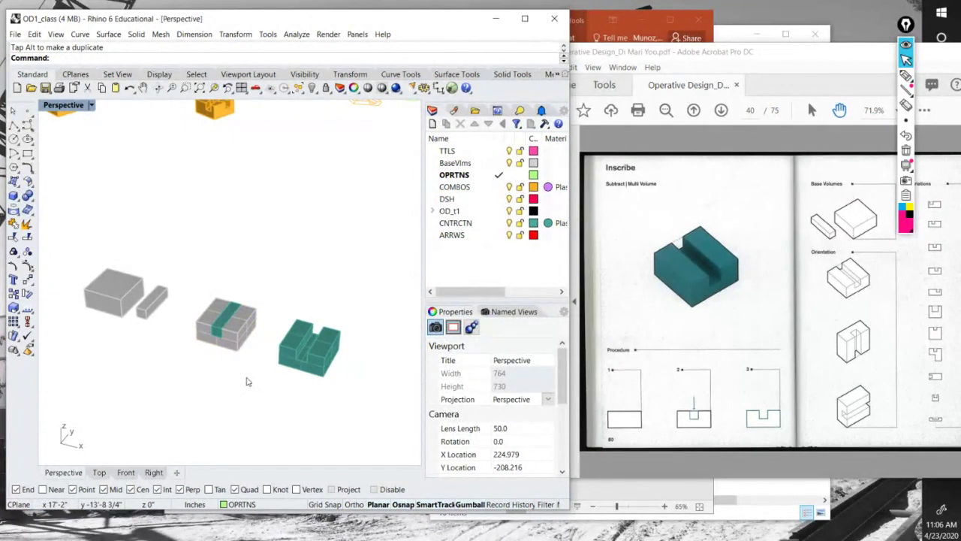
# Circle the three modeled stages, the PDF's Procedure row with diagram 2's arrow, and the ARRWS layer.
pyautogui.click(907, 75)
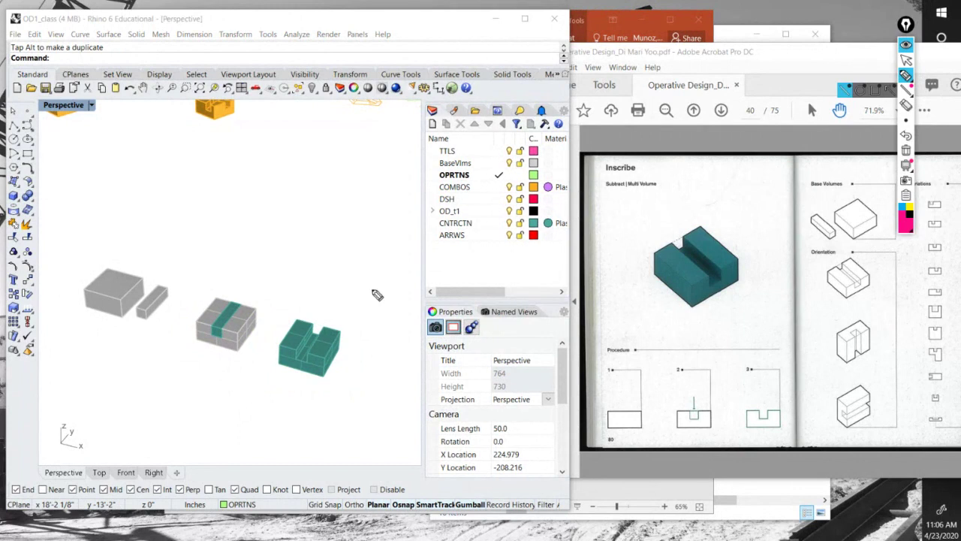
pyautogui.moveTo(196, 249)
pyautogui.mouseDown()
pyautogui.moveTo(91, 236)
pyautogui.moveTo(58, 347)
pyautogui.moveTo(196, 427)
pyautogui.moveTo(344, 405)
pyautogui.moveTo(368, 338)
pyautogui.moveTo(258, 254)
pyautogui.moveTo(188, 240)
pyautogui.mouseUp()
pyautogui.moveTo(761, 336)
pyautogui.mouseDown()
pyautogui.moveTo(726, 332)
pyautogui.moveTo(657, 346)
pyautogui.moveTo(609, 388)
pyautogui.moveTo(646, 451)
pyautogui.moveTo(792, 420)
pyautogui.moveTo(784, 363)
pyautogui.moveTo(761, 338)
pyautogui.mouseUp()
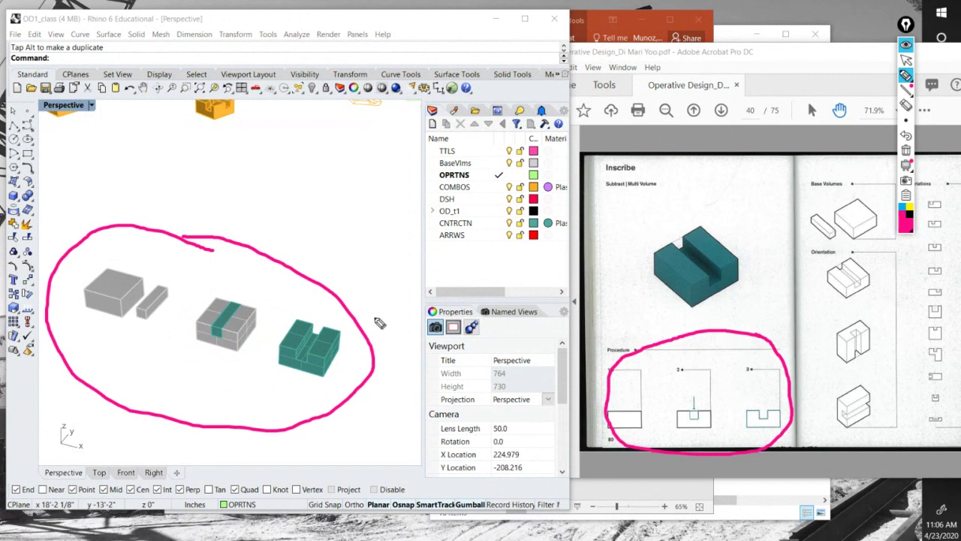
pyautogui.moveTo(693, 388)
pyautogui.mouseDown()
pyautogui.moveTo(683, 387)
pyautogui.moveTo(676, 409)
pyautogui.moveTo(703, 420)
pyautogui.mouseUp()
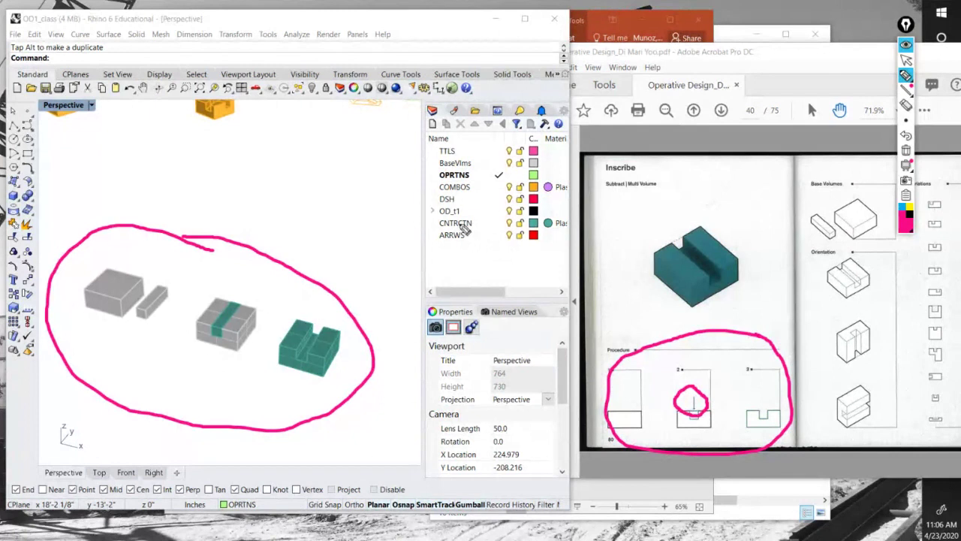
pyautogui.moveTo(443, 229)
pyautogui.mouseDown()
pyautogui.moveTo(430, 244)
pyautogui.moveTo(517, 252)
pyautogui.moveTo(552, 241)
pyautogui.moveTo(516, 228)
pyautogui.moveTo(442, 225)
pyautogui.mouseUp()
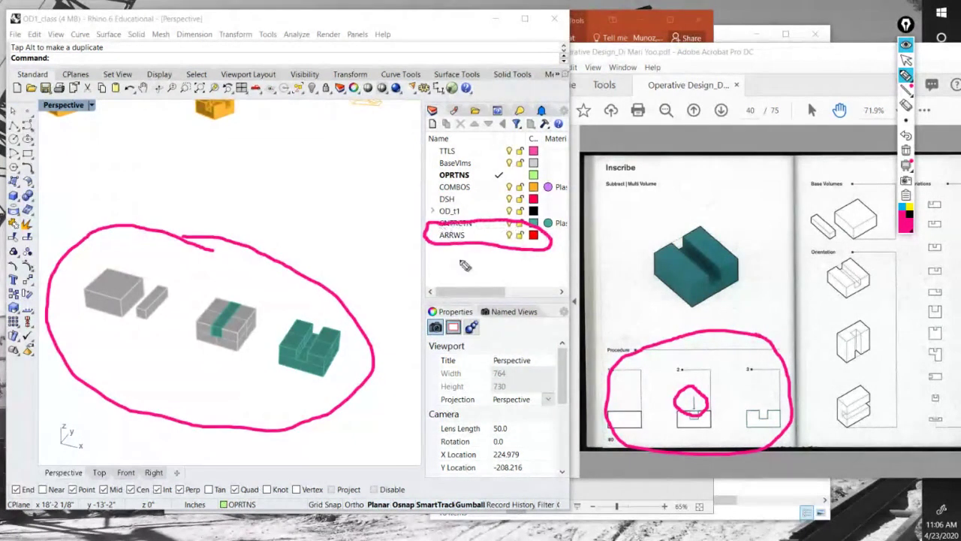
pyautogui.click(905, 60)
# Make ARRWS the current layer and draw a vertical line about 1 3/8 inches tall from the teal bar's back top corner.
pyautogui.click(499, 236)
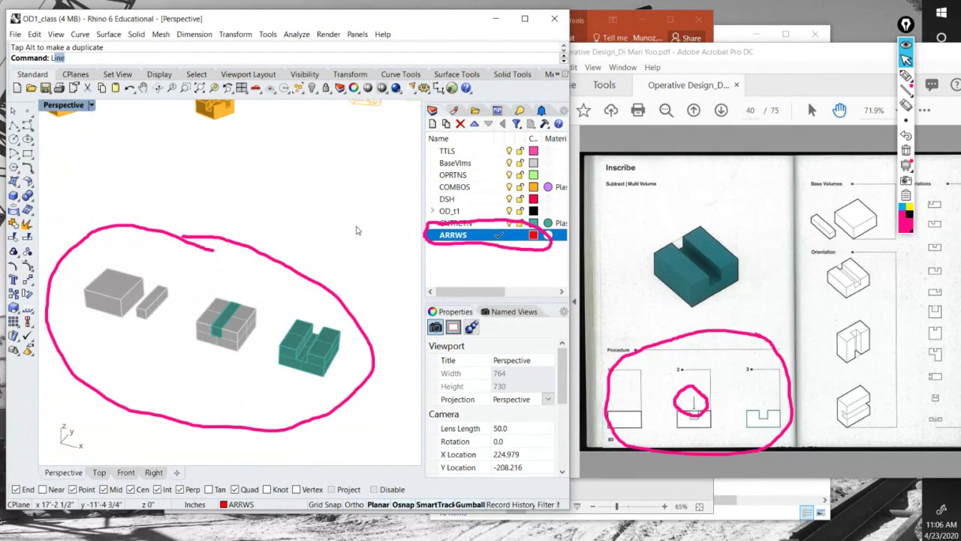
pyautogui.write('Line')
pyautogui.press('Return')
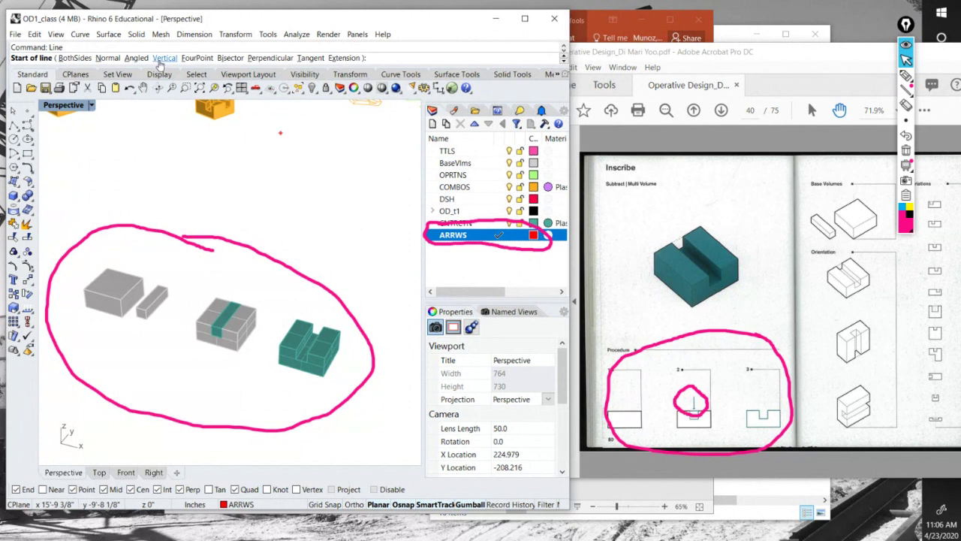
pyautogui.scroll(8, 224, 321)
pyautogui.scroll(-6, 237, 310)
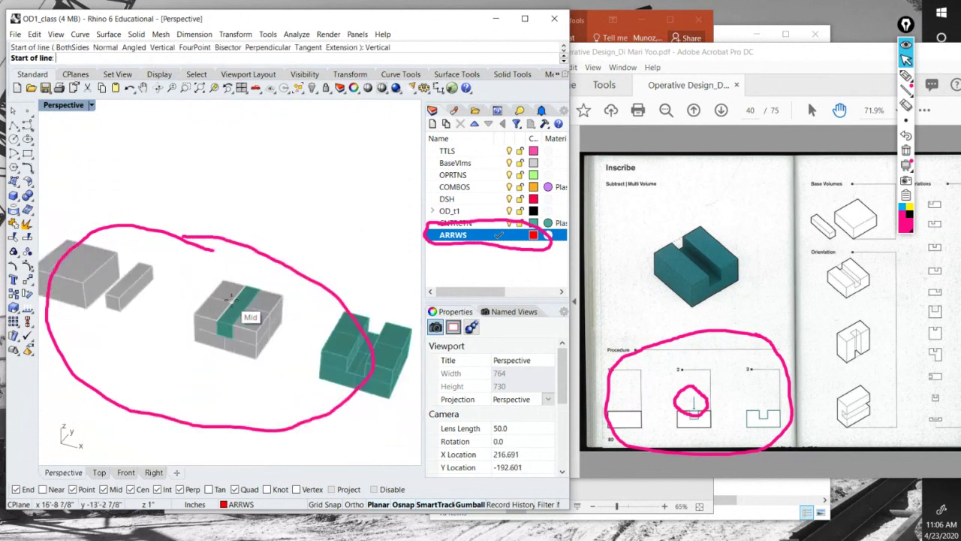
pyautogui.moveTo(259, 283); pyautogui.dragTo(244, 317)
pyautogui.scroll(4, 243, 319)
pyautogui.scroll(-2, 239, 316)
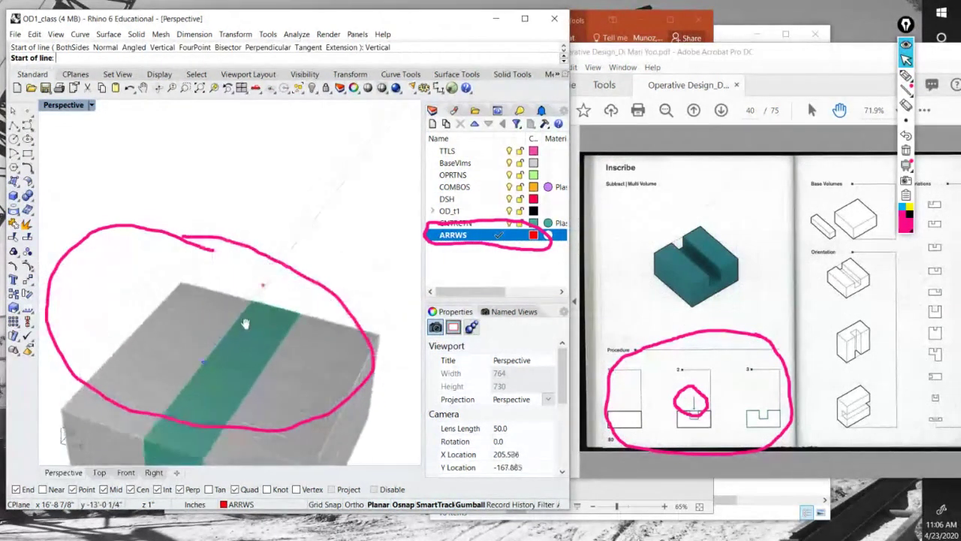
pyautogui.click(241, 308)
pyautogui.scroll(-3, 242, 300)
pyautogui.scroll(3, 247, 281)
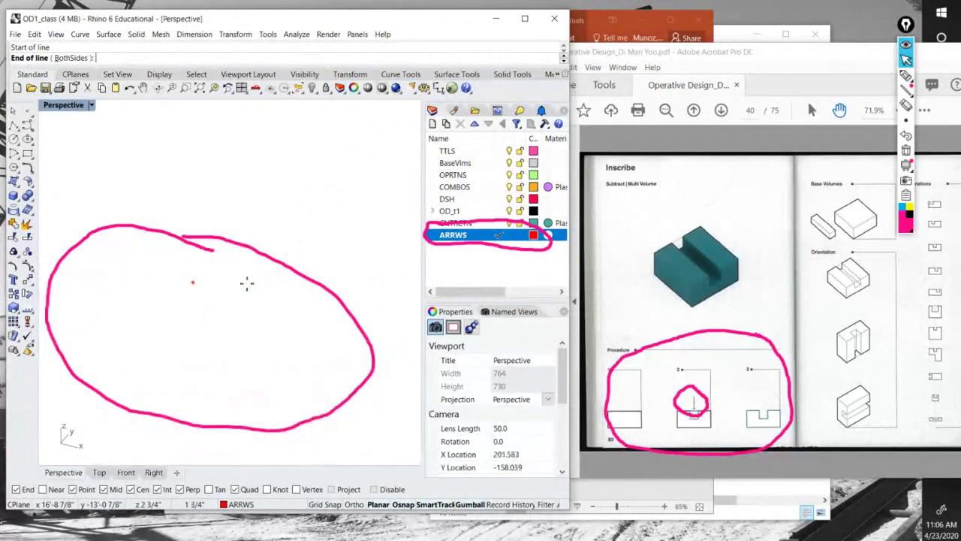
pyautogui.scroll(-2, 243, 285)
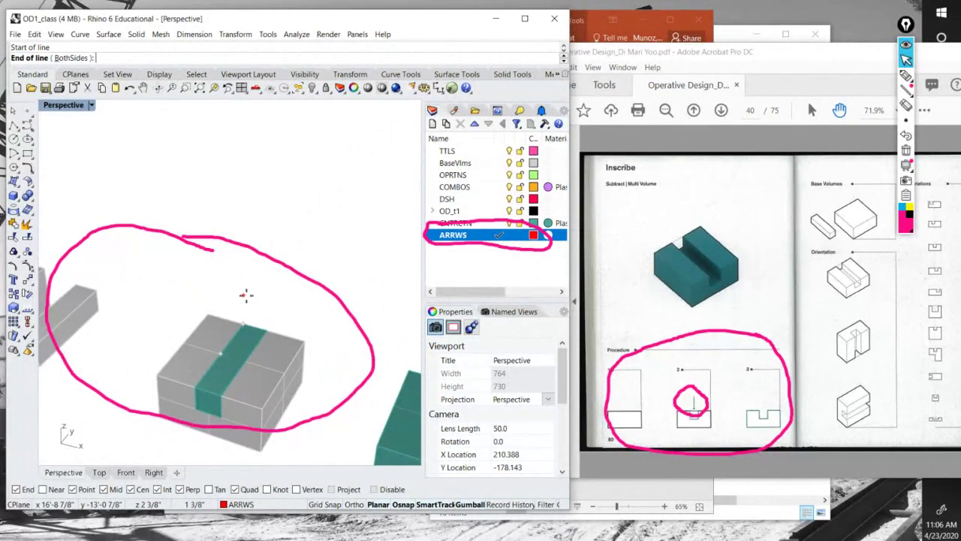
pyautogui.click(246, 295)
pyautogui.scroll(-1, 249, 301)
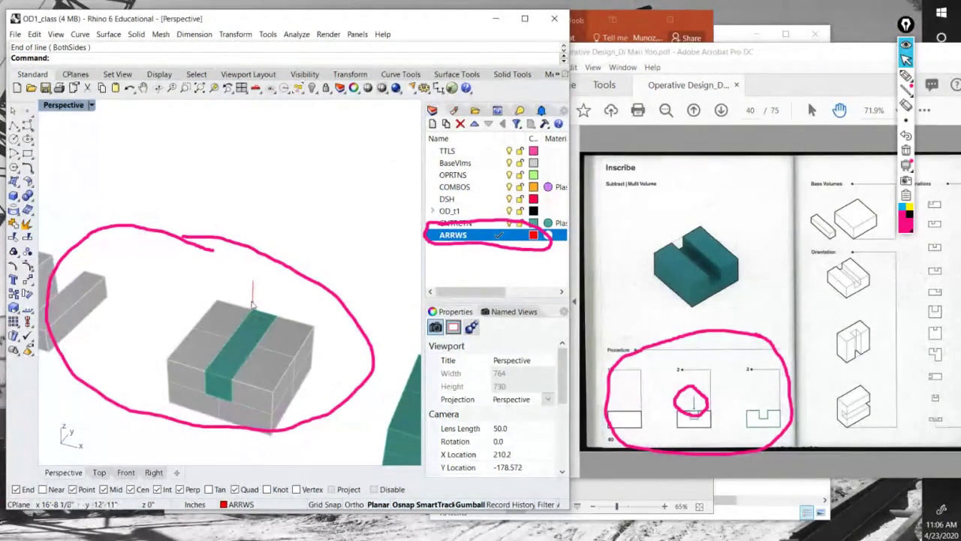
# Move the vertical line from the bar's corner to the middle of the teal bar's back top edge.
pyautogui.click(253, 301)
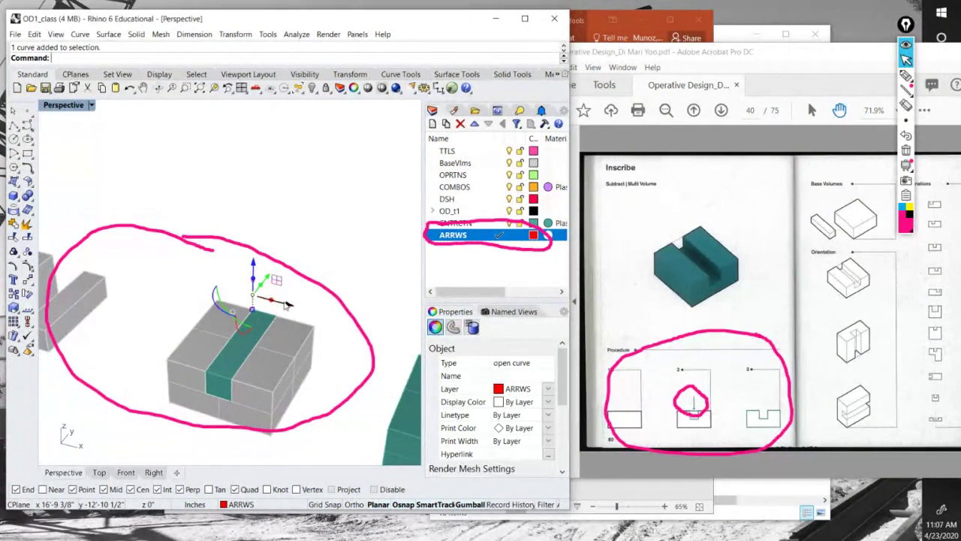
pyautogui.press('Escape')
pyautogui.write('Move')
pyautogui.press('Return')
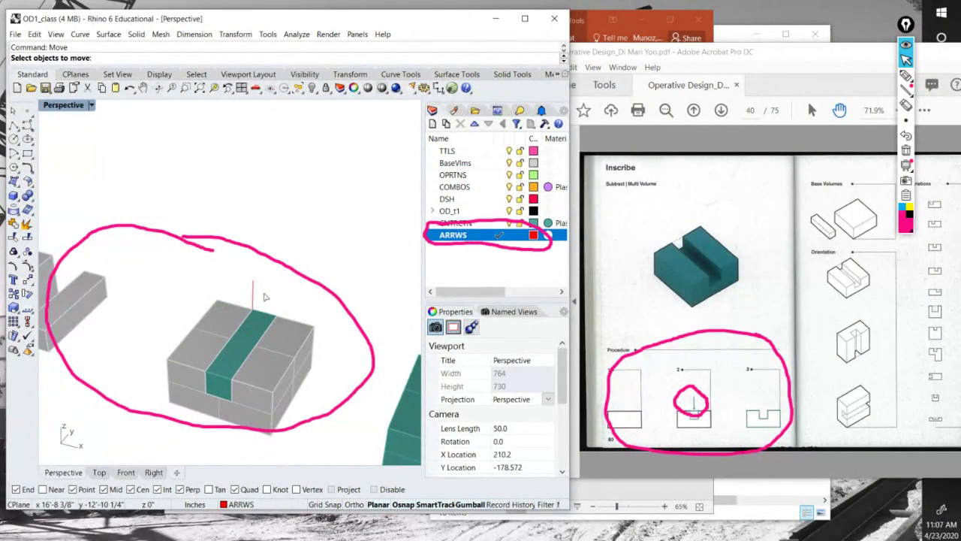
pyautogui.click(253, 299)
pyautogui.press('Return')
pyautogui.click(266, 320)
pyautogui.click(262, 319)
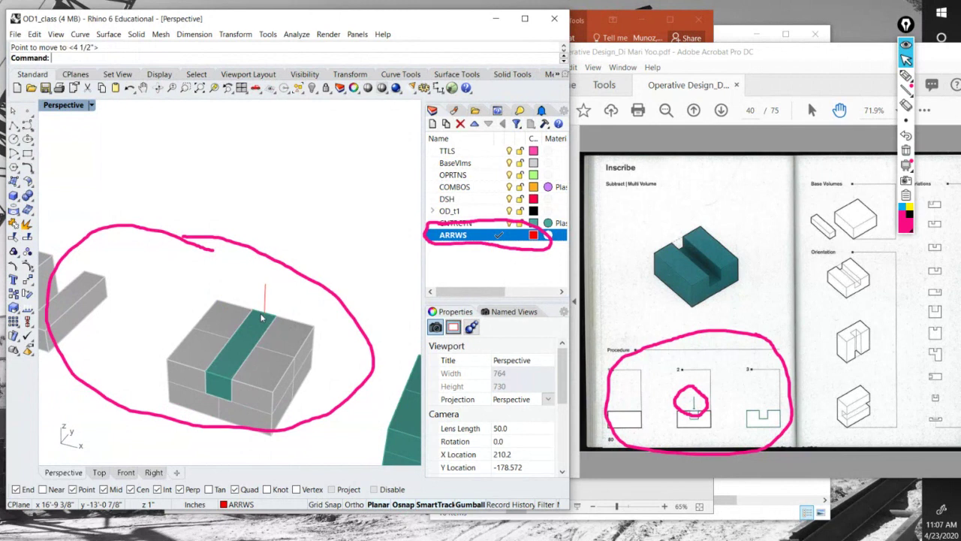
# Shift the vertical line forward along Y onto the teal bar's top face, and deselect it.
pyautogui.click(267, 309)
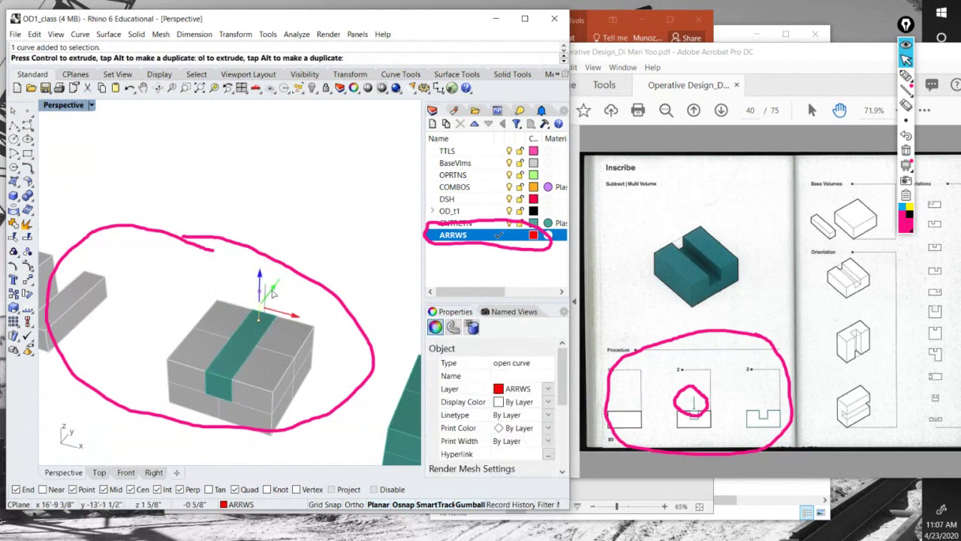
pyautogui.moveTo(273, 293); pyautogui.dragTo(271, 301)
pyautogui.click(341, 356)
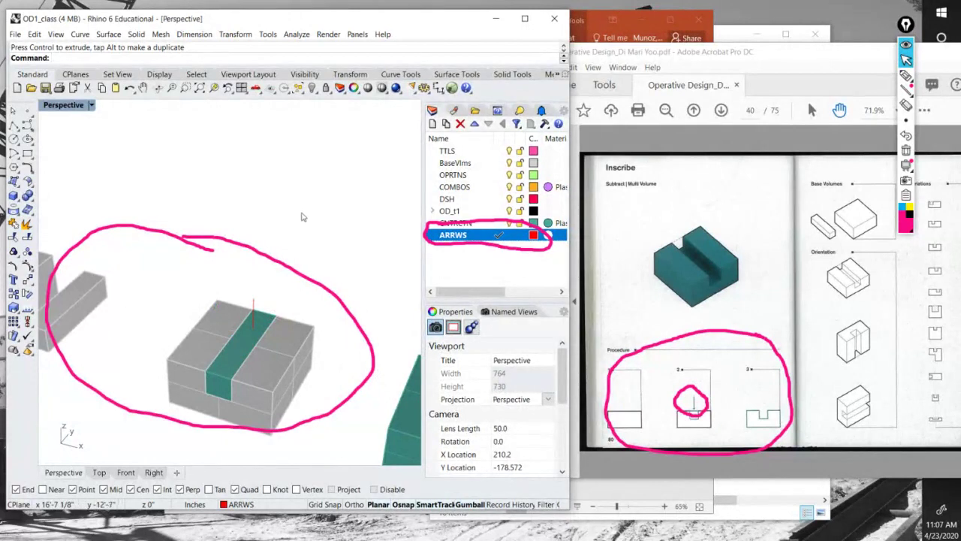
# Duplicate the vertical line along Y toward the front of the teal bar, and deselect the copy.
pyautogui.click(255, 309)
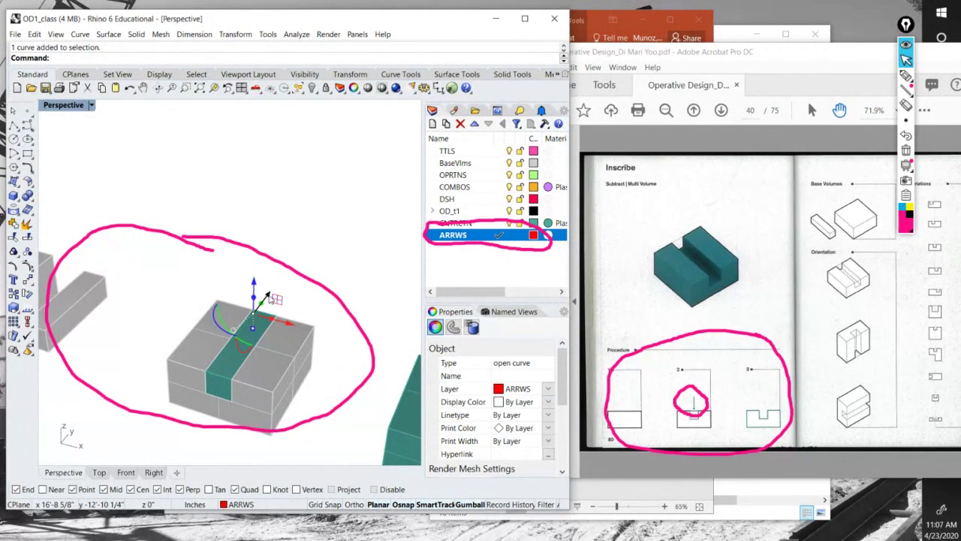
pyautogui.moveTo(266, 299); pyautogui.dragTo(248, 332)
pyautogui.click(276, 233)
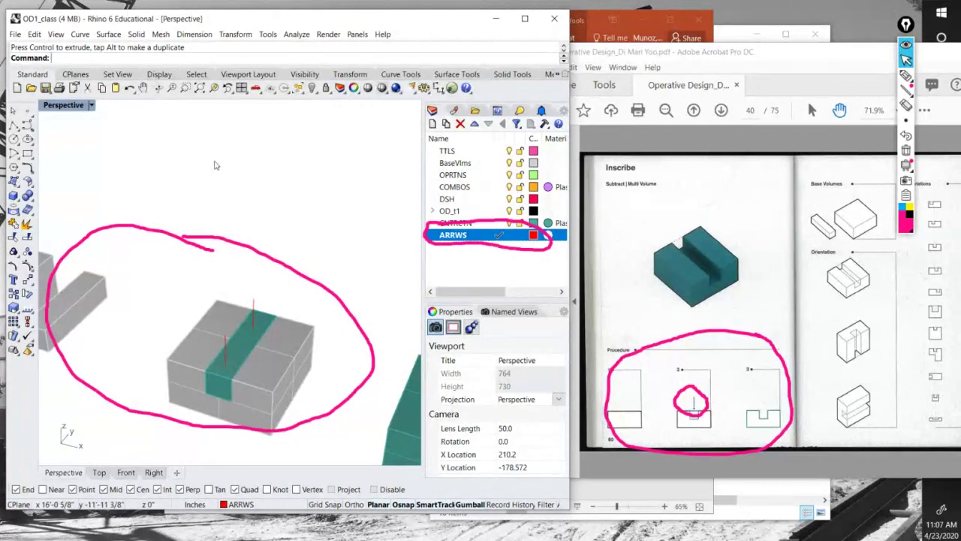
pyautogui.scroll(-3, 240, 187)
pyautogui.scroll(3, 247, 187)
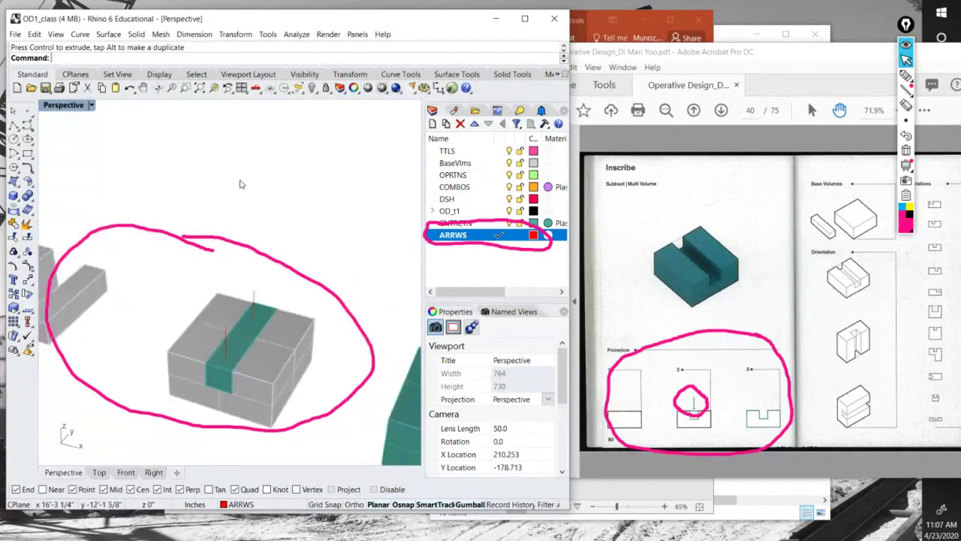
pyautogui.scroll(-3, 244, 186)
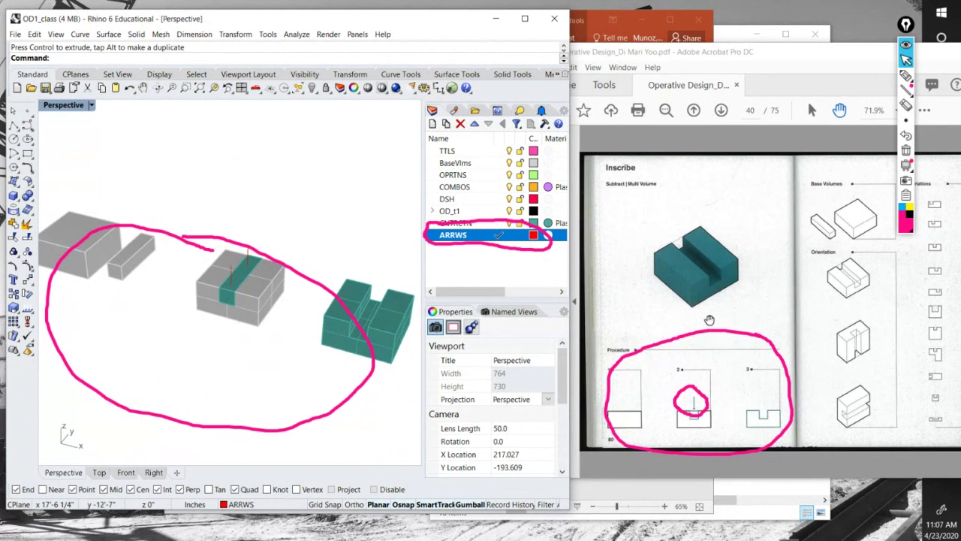
# Clear the ink, mark the PDF volume's notch with an arrow, circle Procedure diagram 2's arrow, and clear these marks too.
pyautogui.click(906, 60)
pyautogui.moveTo(273, 236); pyautogui.dragTo(267, 222)
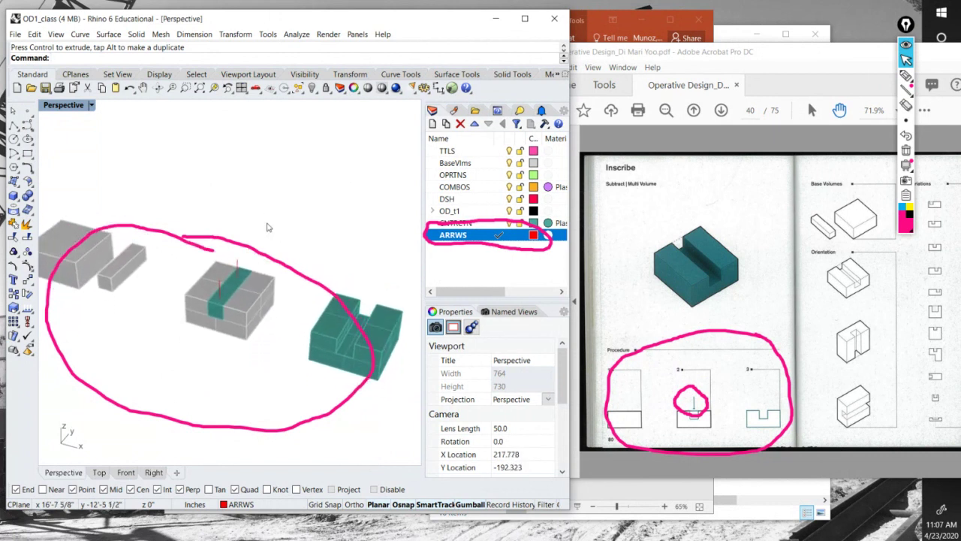
pyautogui.click(906, 151)
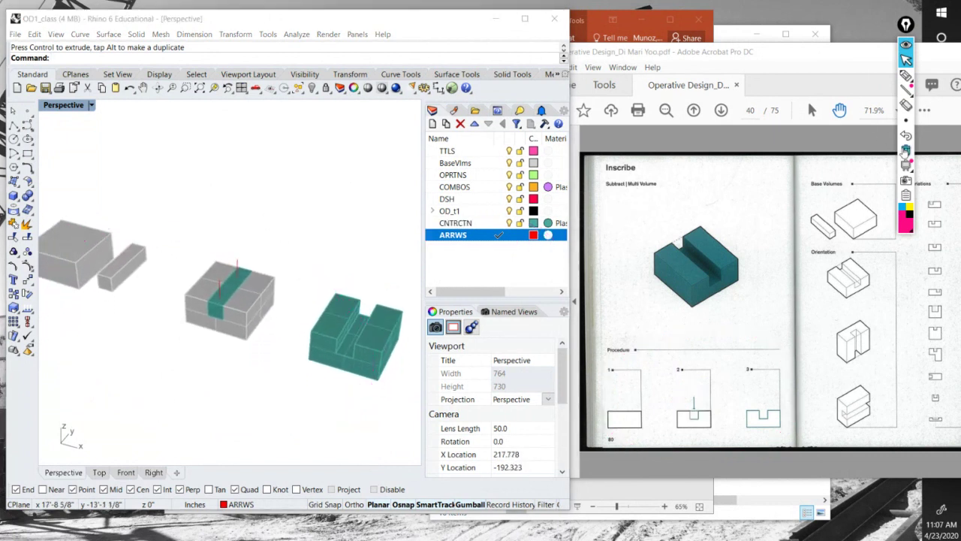
pyautogui.click(906, 75)
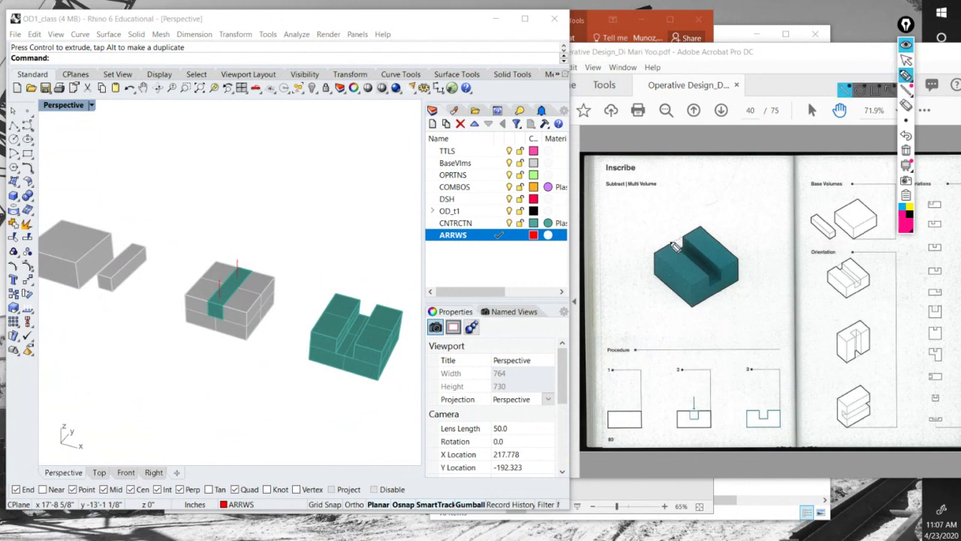
pyautogui.moveTo(673, 219); pyautogui.dragTo(677, 237)
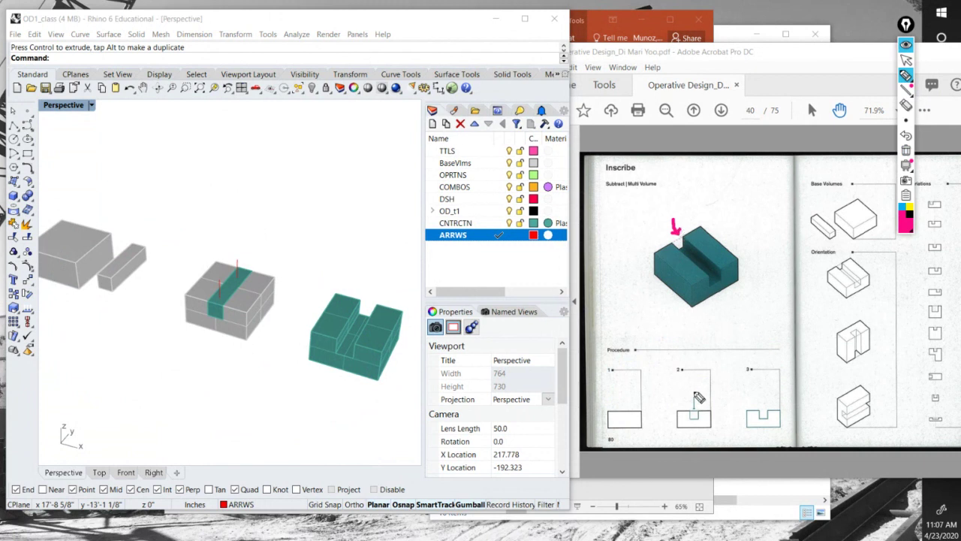
pyautogui.moveTo(697, 392); pyautogui.dragTo(695, 402)
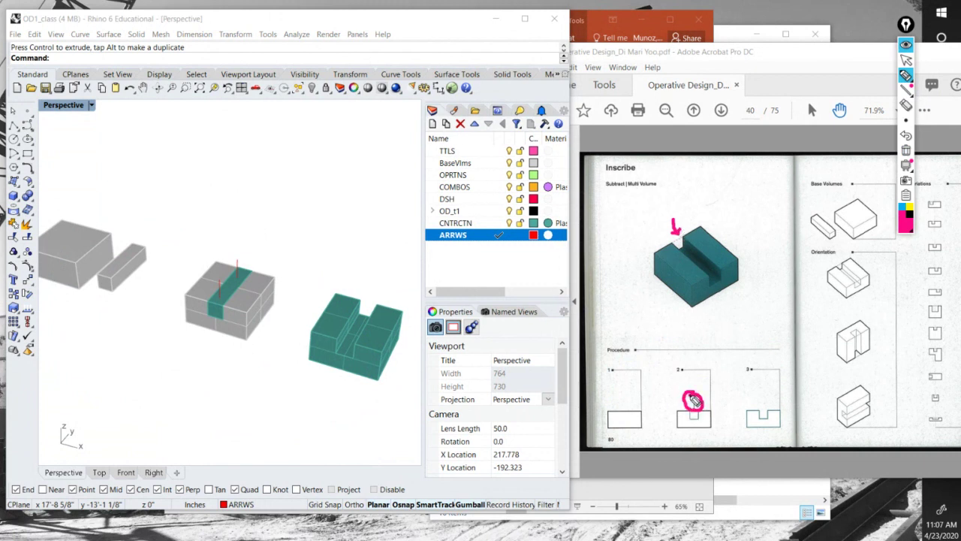
pyautogui.click(906, 150)
pyautogui.click(906, 61)
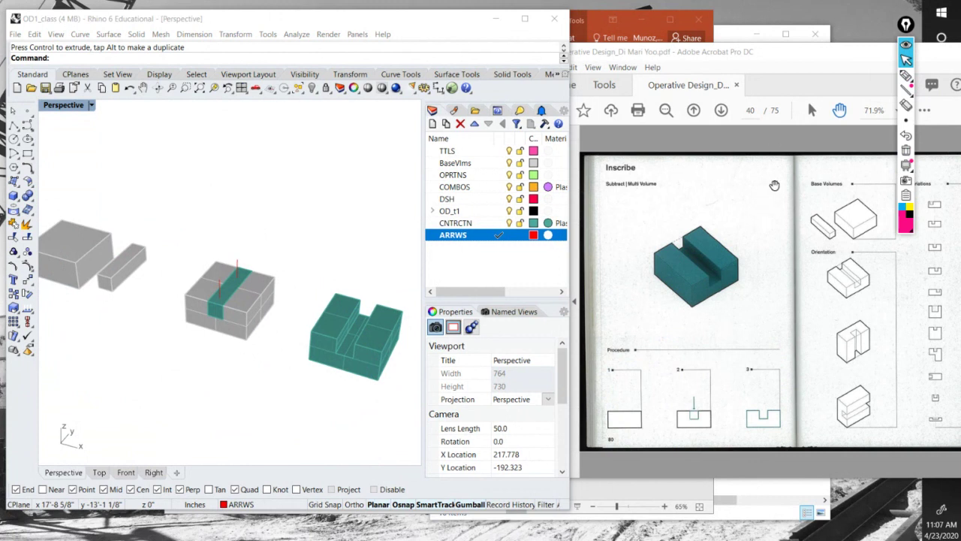
pyautogui.click(232, 193)
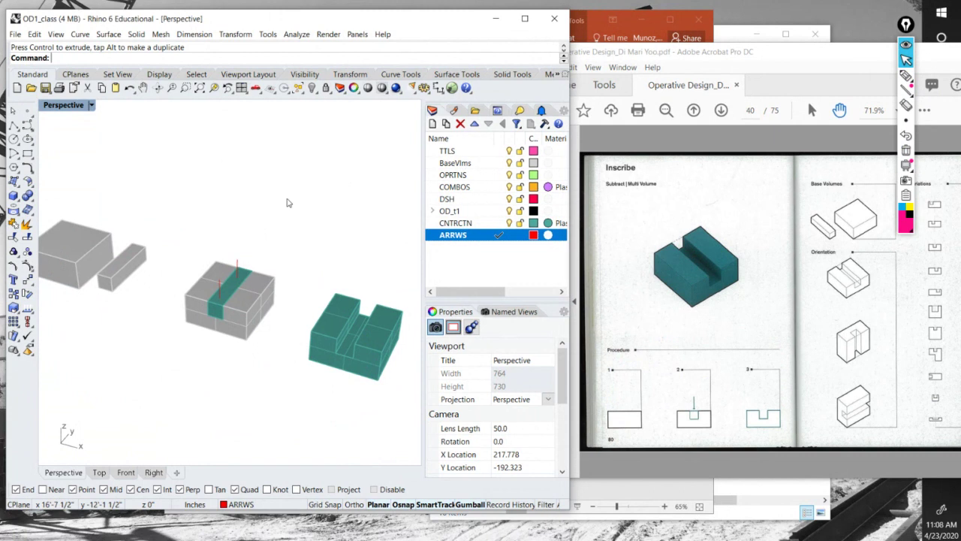
# Widen the modelling window to enlarge the Perspective viewport around the inscribe volumes.
pyautogui.scroll(-4, 293, 202)
pyautogui.scroll(4, 226, 211)
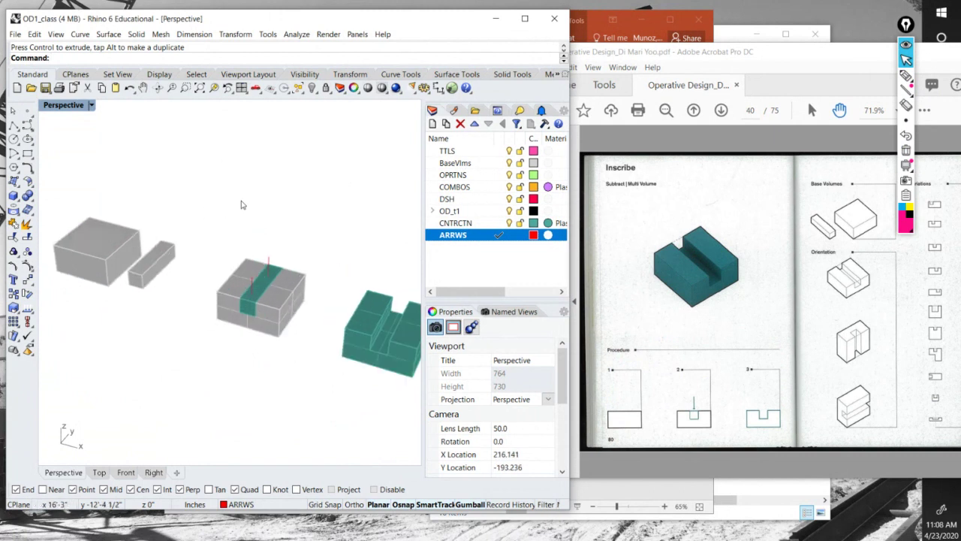
pyautogui.scroll(-2, 241, 204)
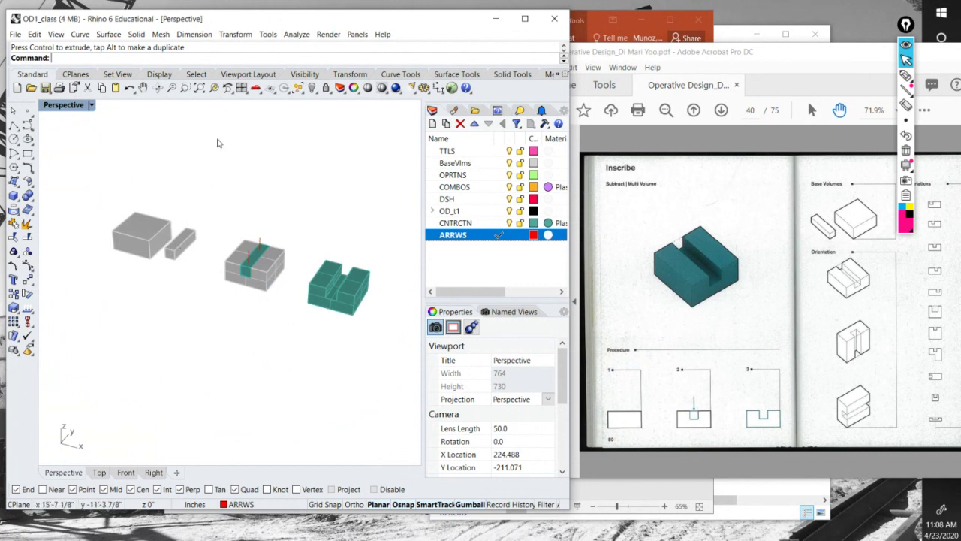
pyautogui.moveTo(258, 222)
pyautogui.mouseDown()
pyautogui.moveTo(228, 223)
pyautogui.moveTo(256, 216)
pyautogui.moveTo(260, 228)
pyautogui.mouseUp()
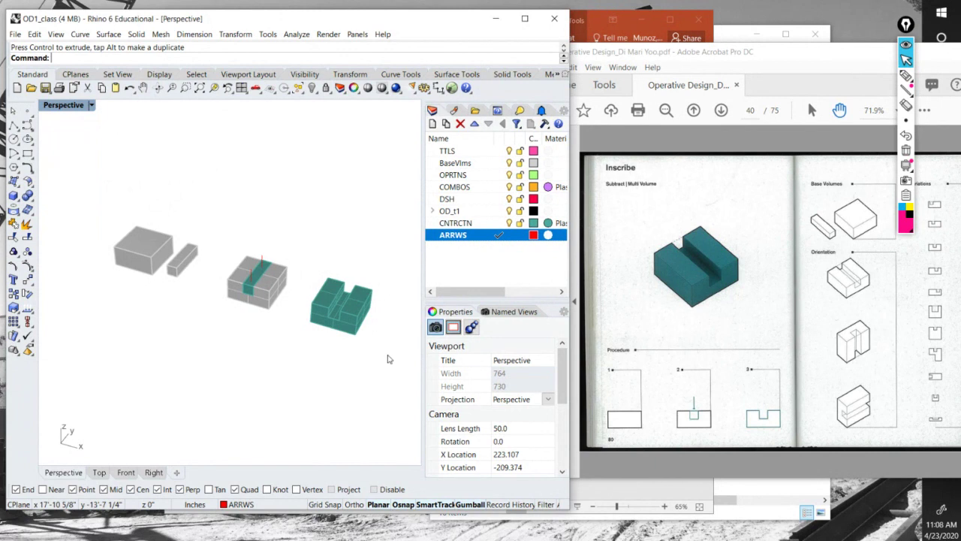
pyautogui.moveTo(571, 151); pyautogui.dragTo(718, 153)
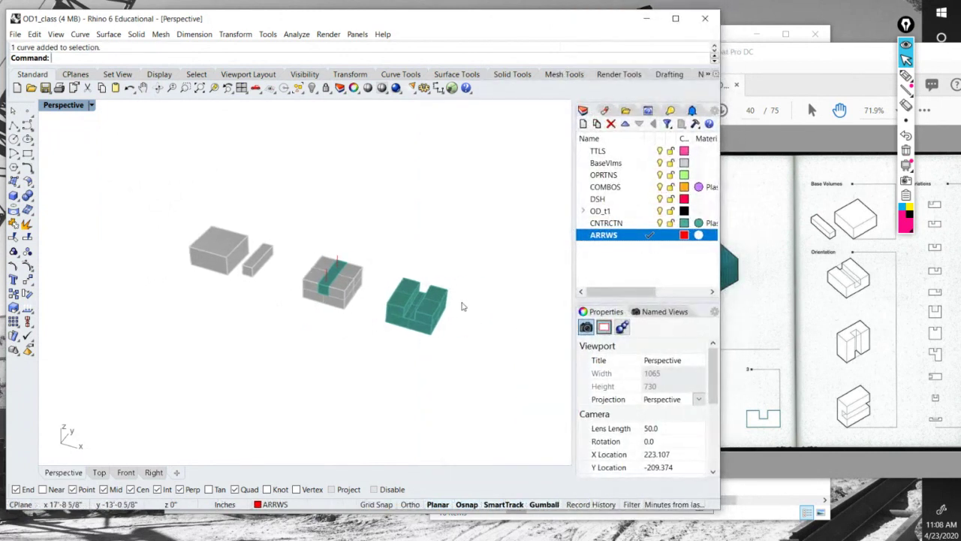
# Select all the inscribe volumes and their arrows and set the viewport to the SE isometric view.
pyautogui.moveTo(471, 347); pyautogui.dragTo(209, 236)
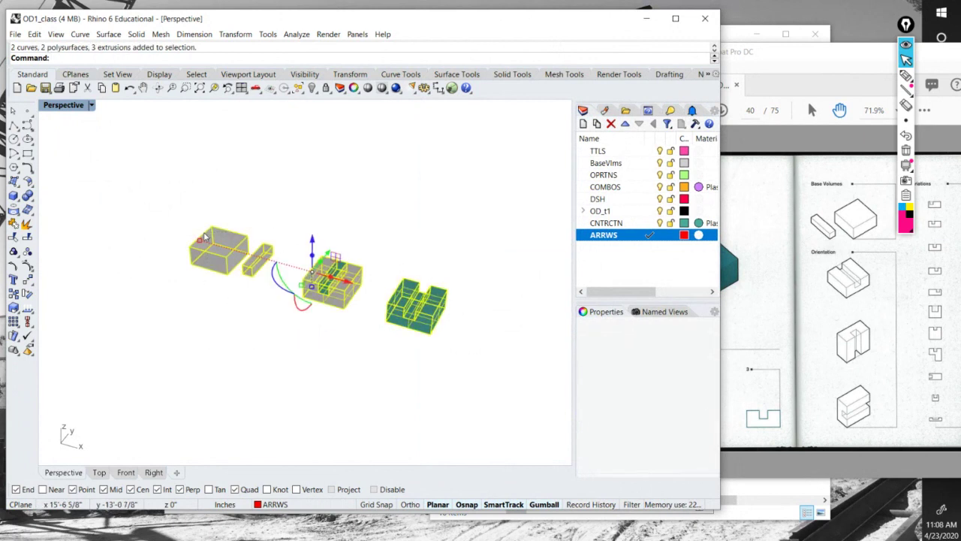
pyautogui.click(91, 106)
pyautogui.moveTo(111, 342)
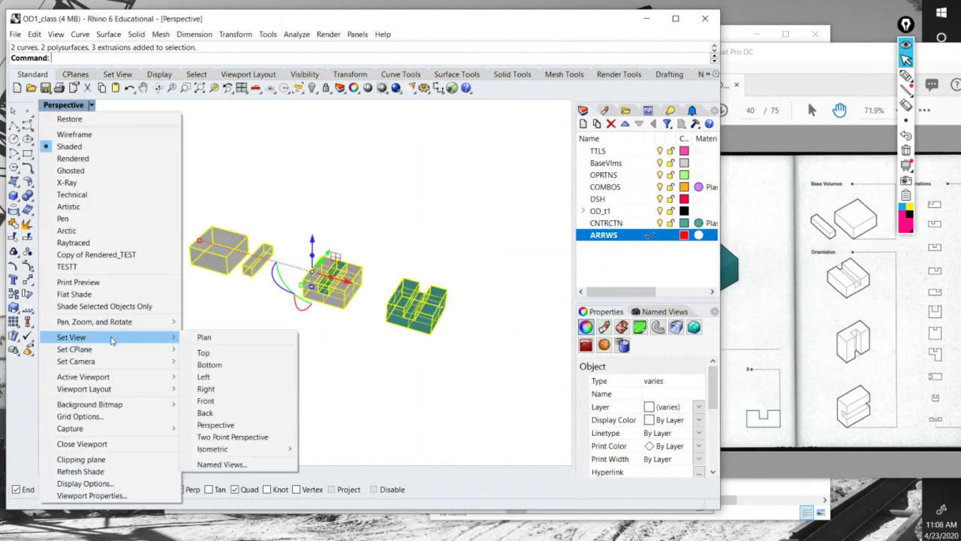
pyautogui.moveTo(275, 451)
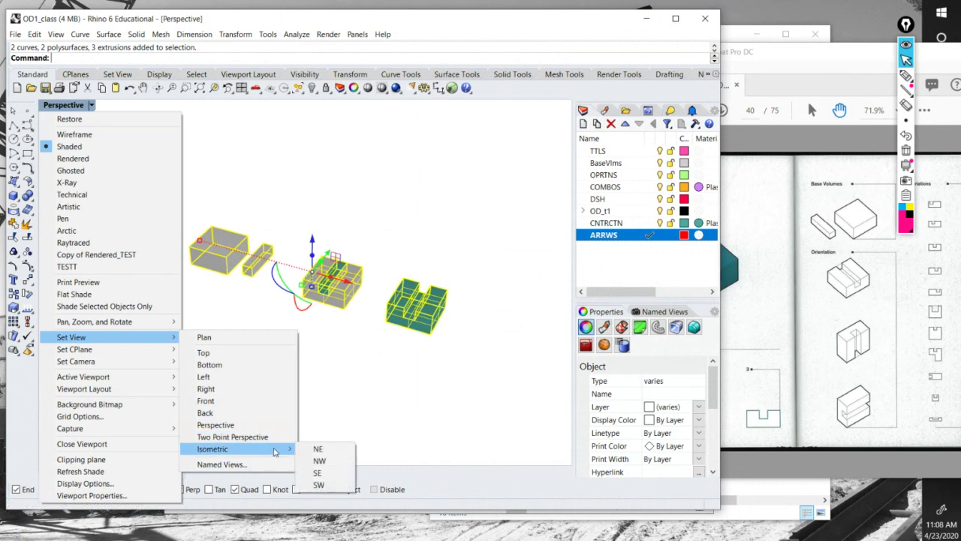
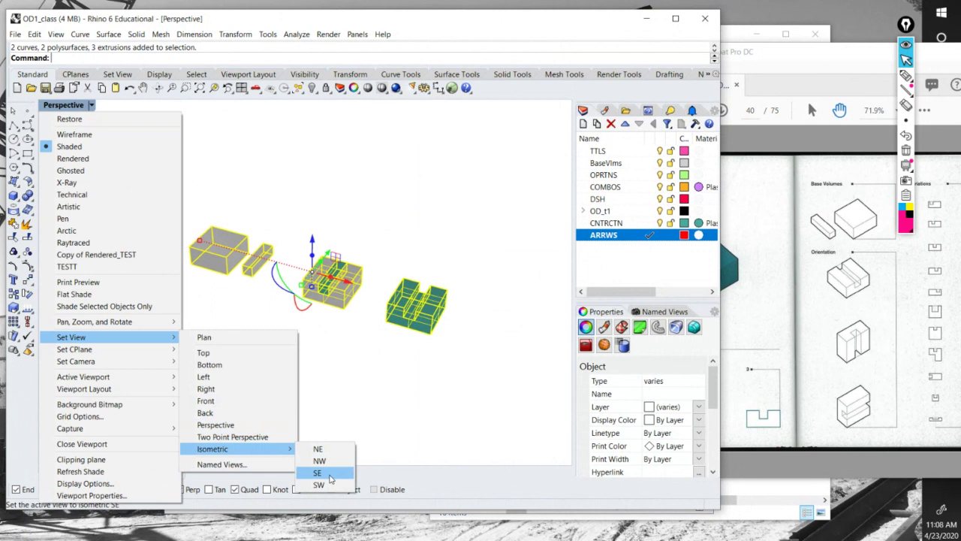
pyautogui.click(327, 474)
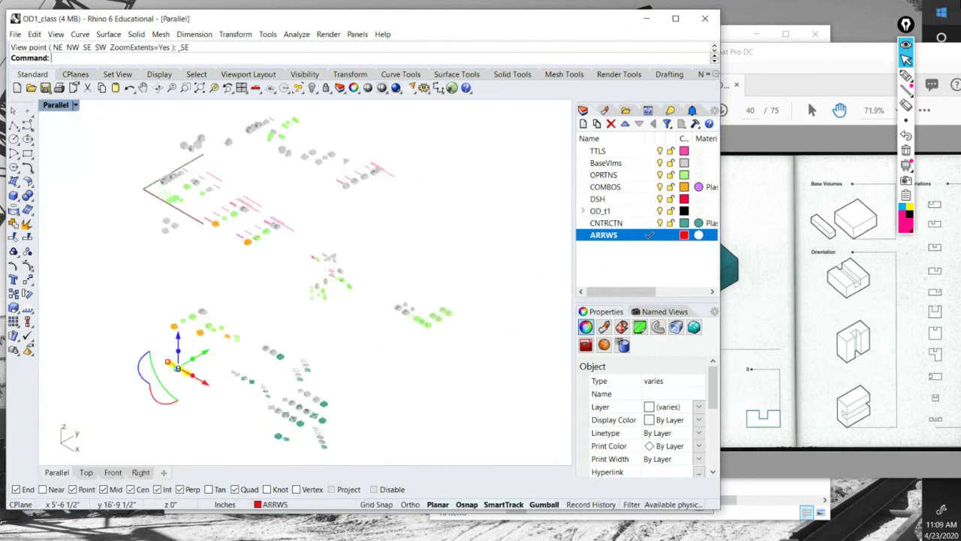
# Zoom the isometric view to the selected volumes and deselect them.
pyautogui.click(906, 76)
pyautogui.click(906, 76)
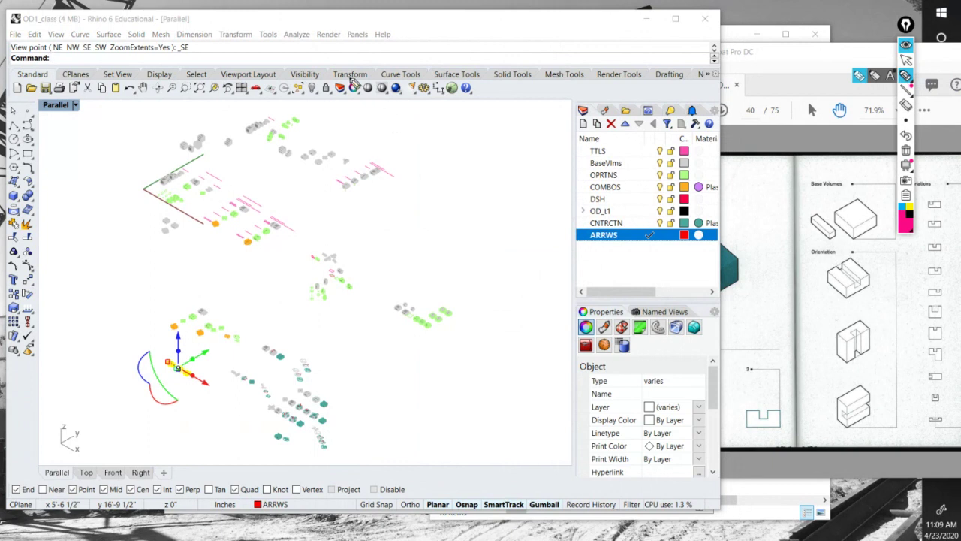
pyautogui.moveTo(223, 80)
pyautogui.mouseDown()
pyautogui.moveTo(198, 86)
pyautogui.moveTo(199, 105)
pyautogui.moveTo(223, 107)
pyautogui.moveTo(217, 81)
pyautogui.mouseUp()
pyautogui.moveTo(151, 138); pyautogui.dragTo(187, 114)
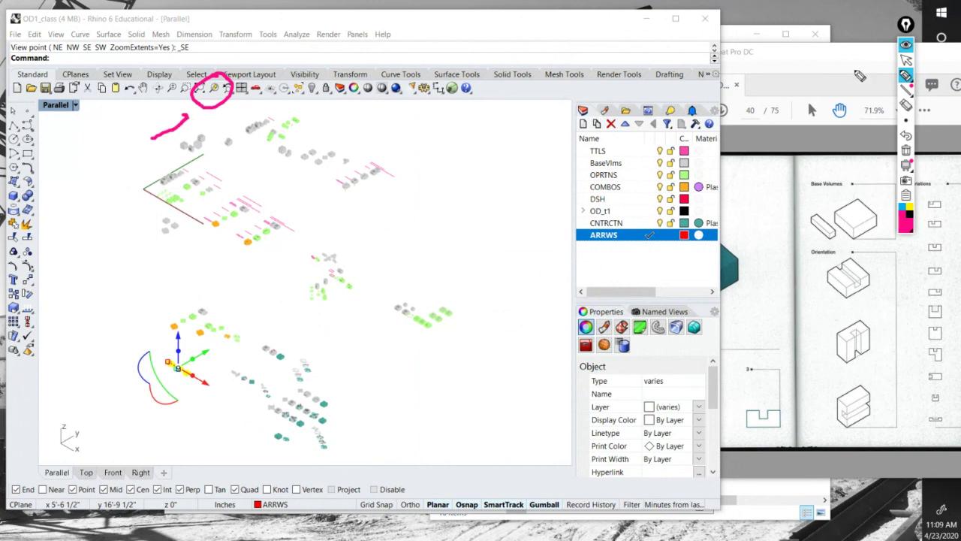
pyautogui.click(906, 61)
pyautogui.click(215, 89)
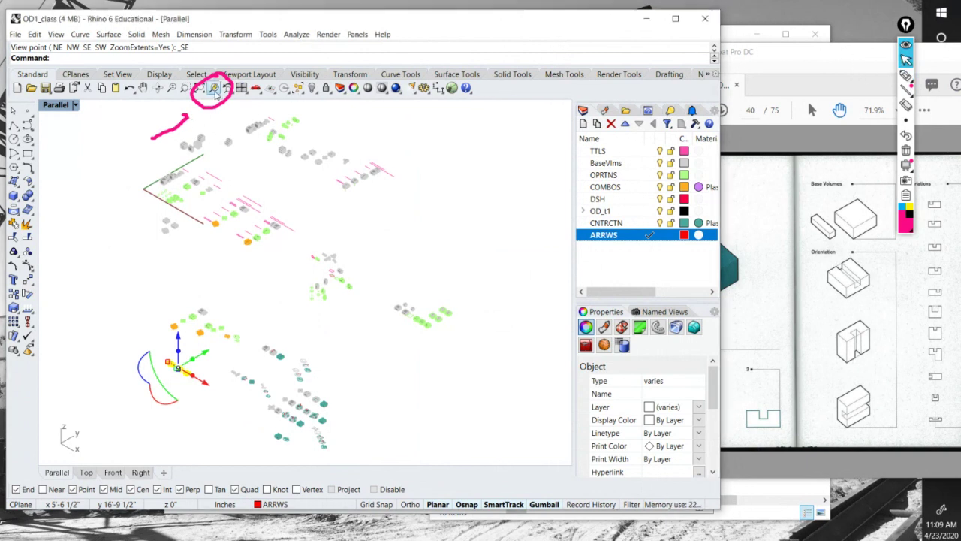
pyautogui.click(907, 151)
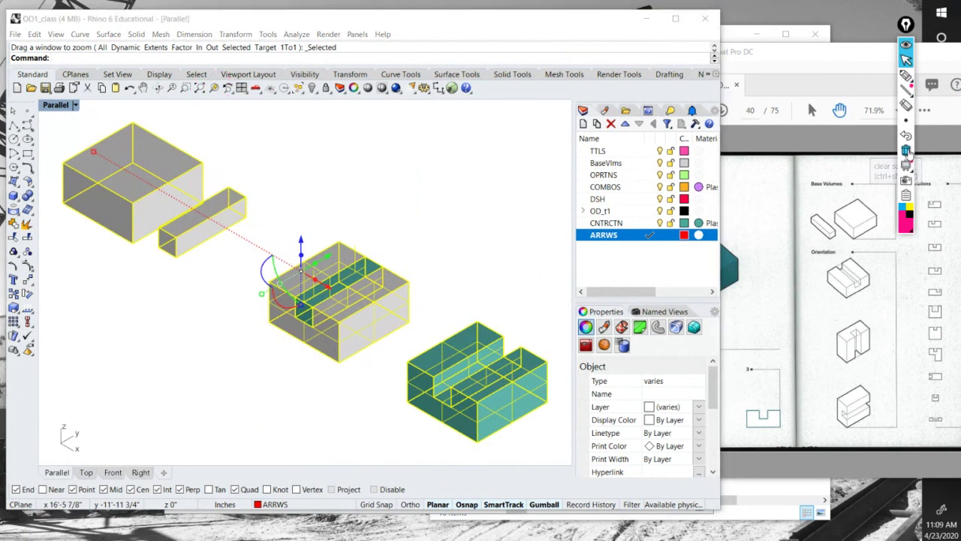
pyautogui.click(382, 184)
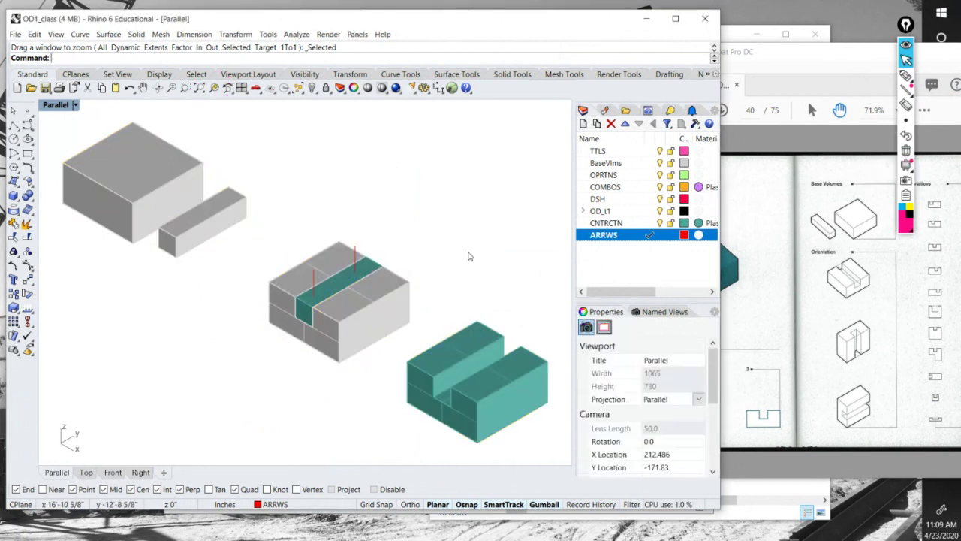
# Move the middle volume with its teal insert and arrows slightly along the X axis toward the base volumes.
pyautogui.moveTo(387, 365); pyautogui.dragTo(305, 254)
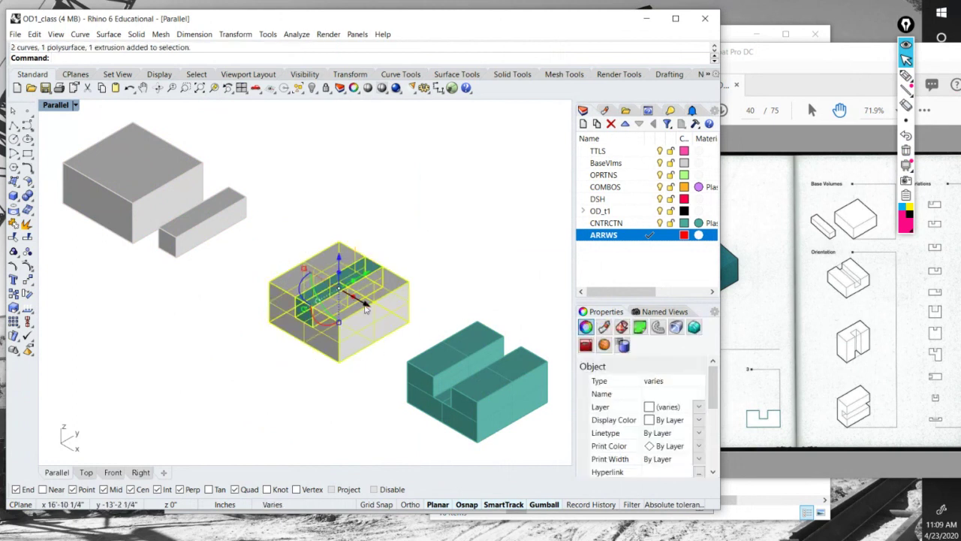
pyautogui.moveTo(365, 303); pyautogui.dragTo(352, 295)
pyautogui.click(398, 247)
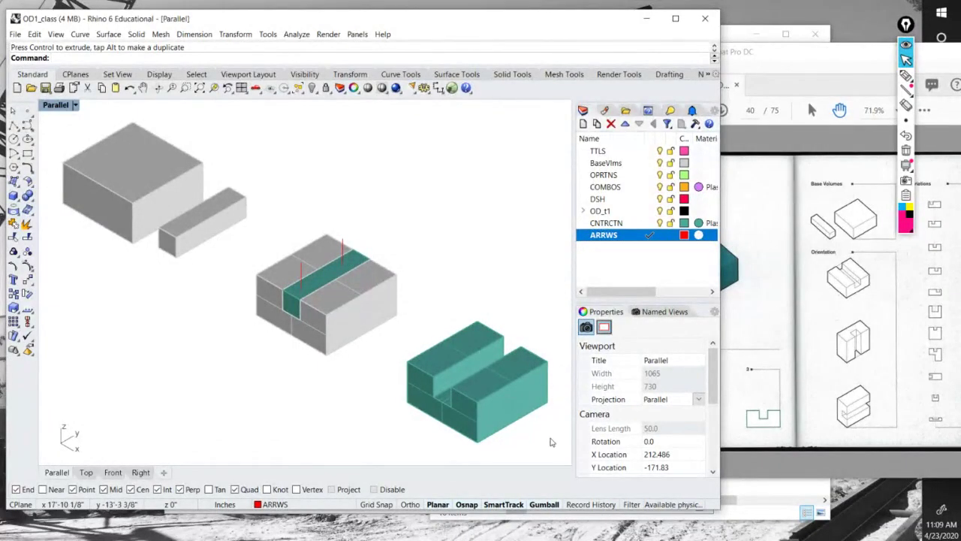
# Start Make2D on all the volumes and arrows in the isometric view and bring up its drawing options.
pyautogui.write('Make2D')
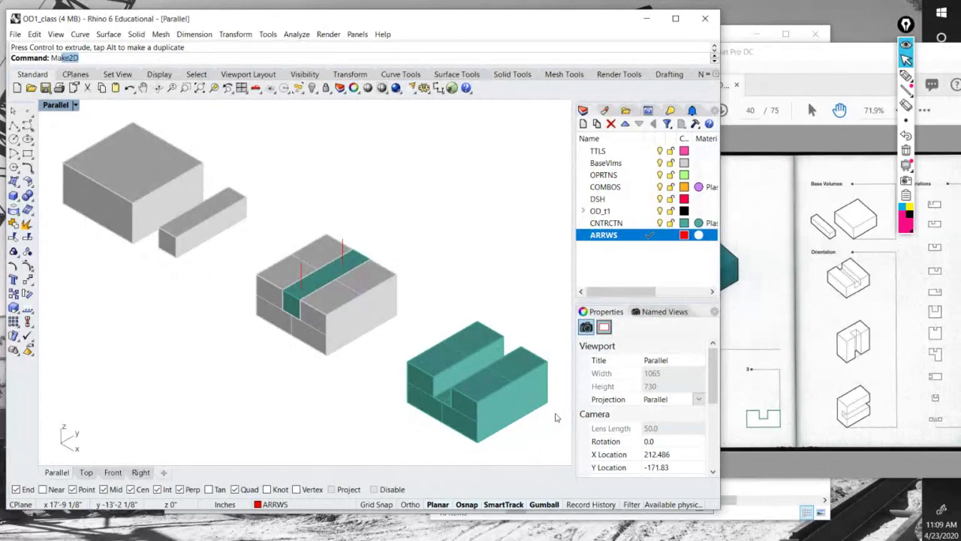
pyautogui.press('Return')
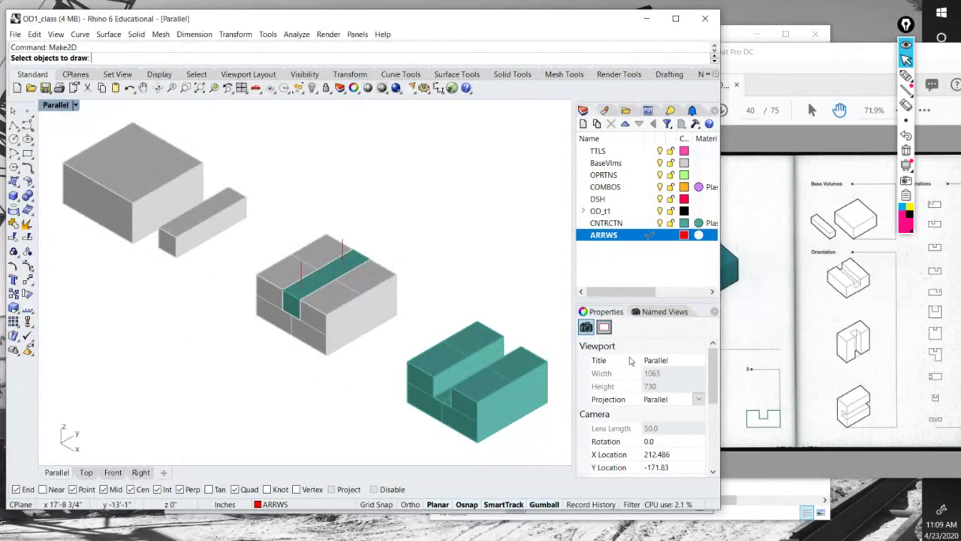
pyautogui.moveTo(555, 455); pyautogui.dragTo(69, 141)
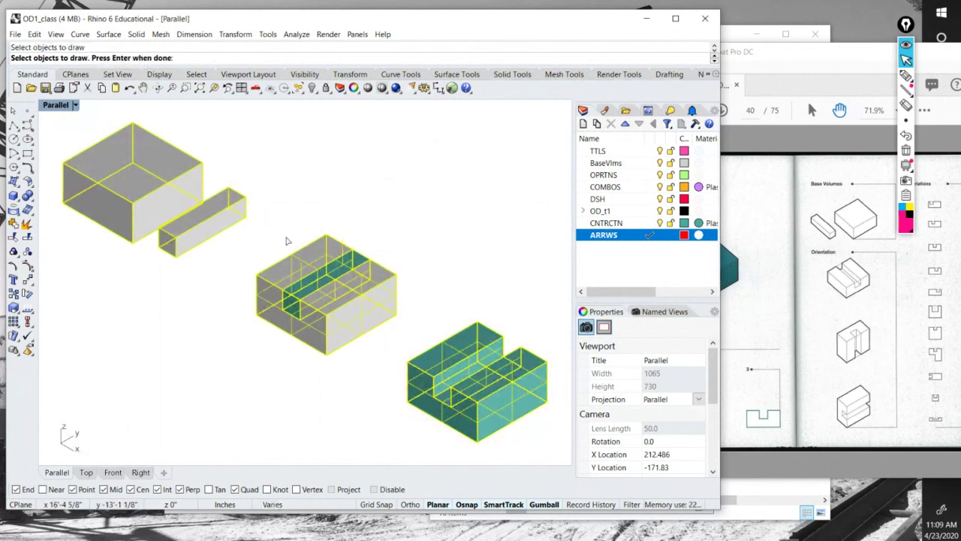
pyautogui.press('Return')
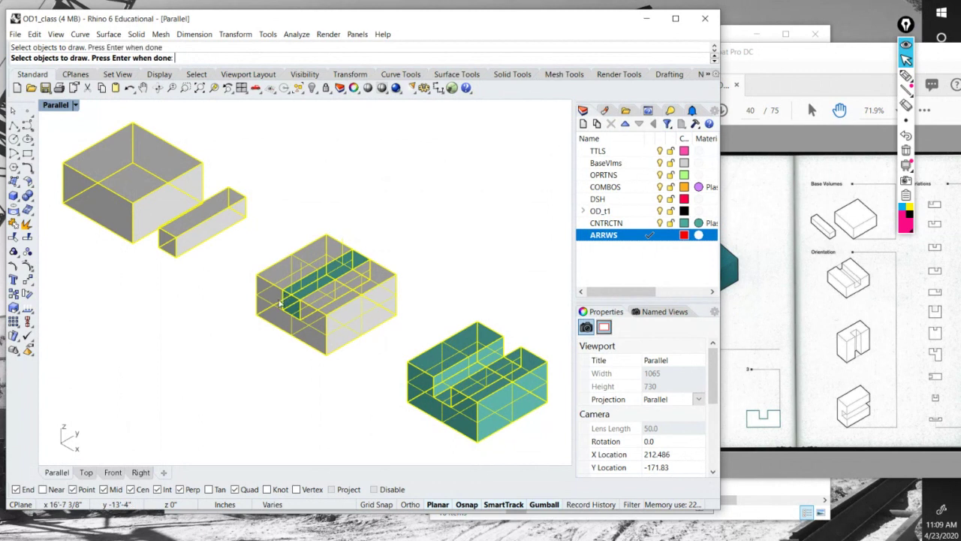
pyautogui.press('Return')
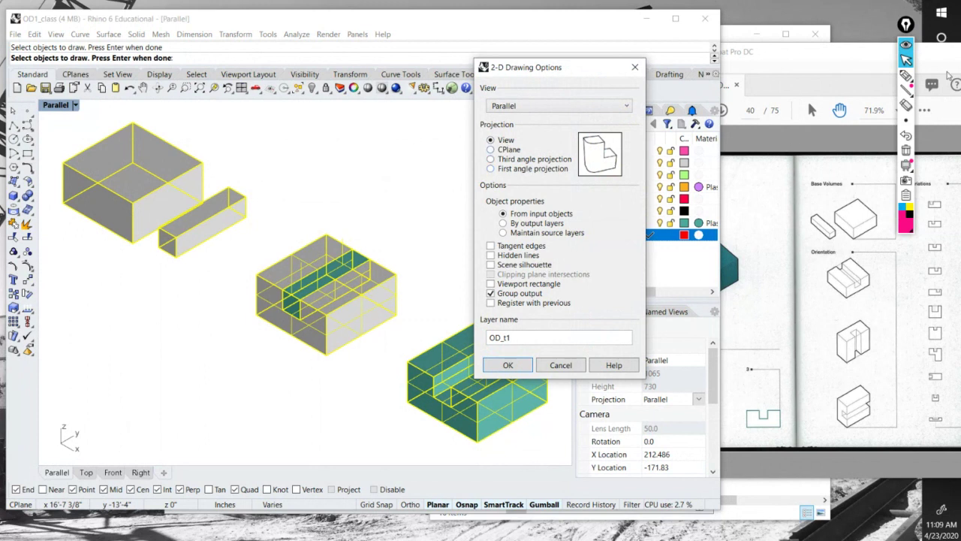
# Generate the 2D drawing with View projection, object properties from input objects, grouped output and layer name OD_t1.
pyautogui.click(907, 75)
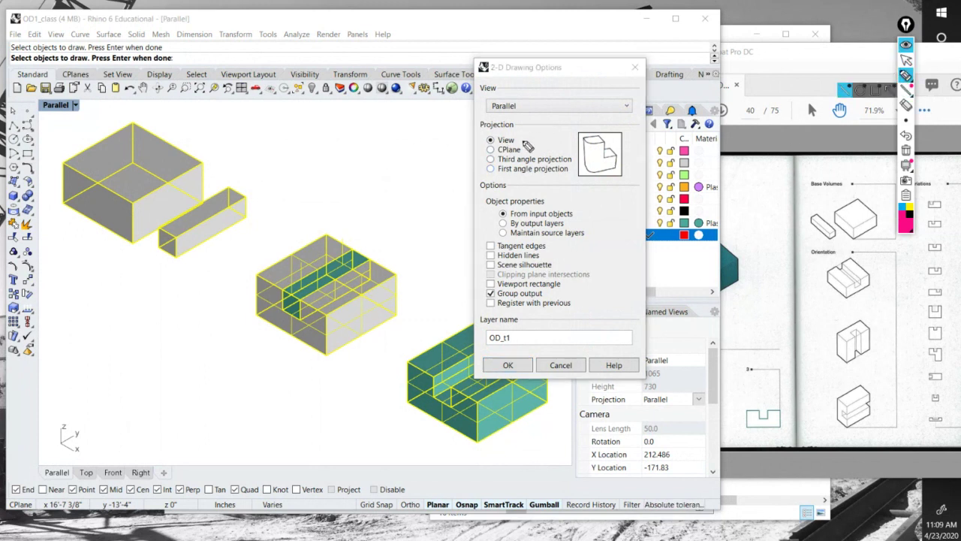
pyautogui.moveTo(519, 139); pyautogui.dragTo(531, 130)
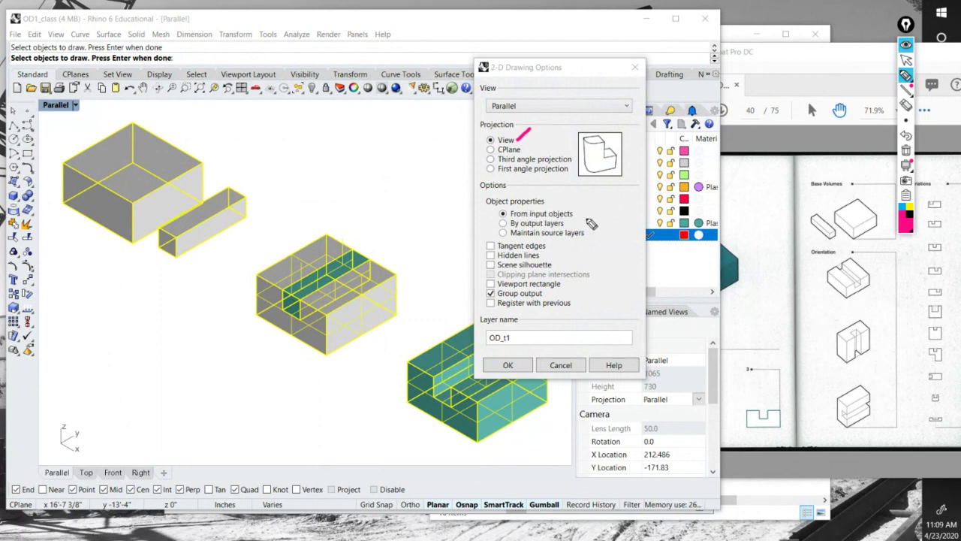
pyautogui.moveTo(576, 213); pyautogui.dragTo(584, 208)
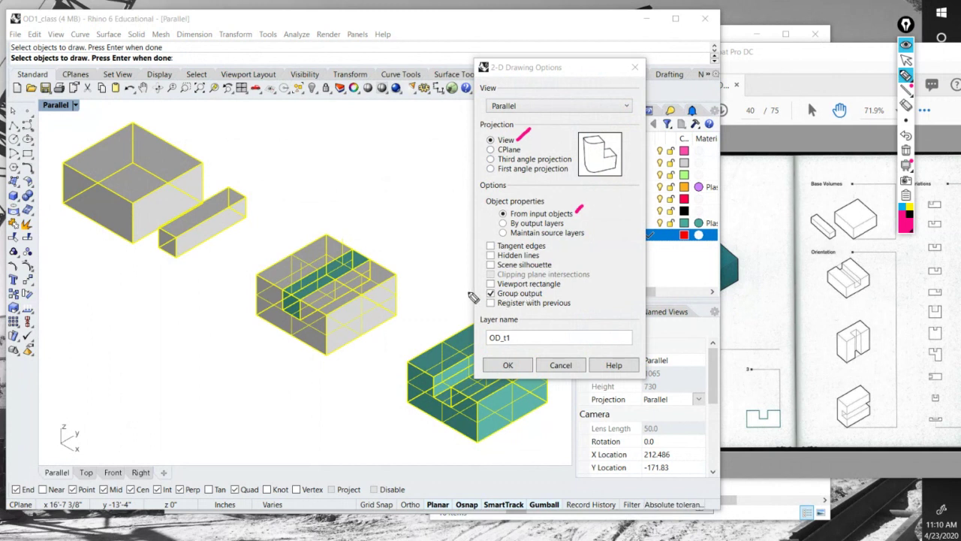
pyautogui.moveTo(467, 293); pyautogui.dragTo(486, 299)
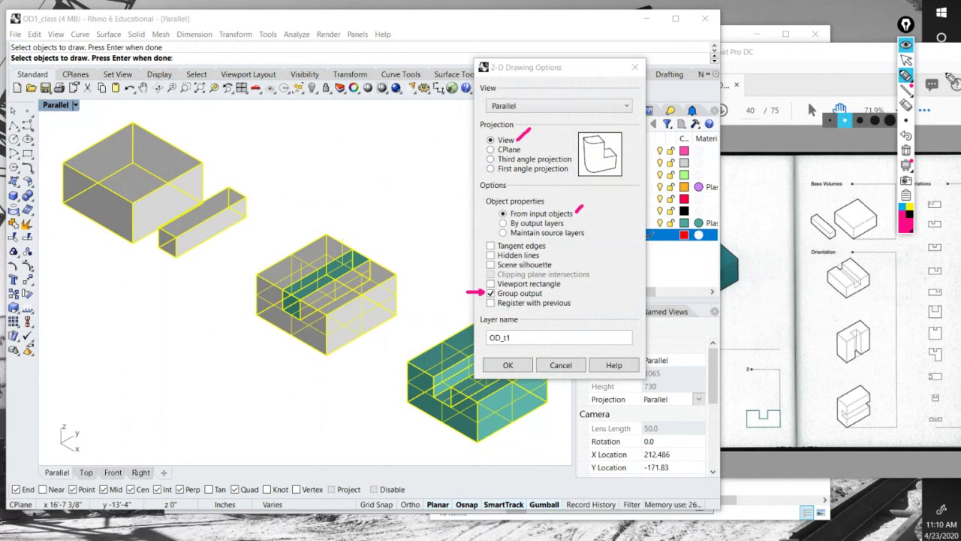
pyautogui.click(907, 60)
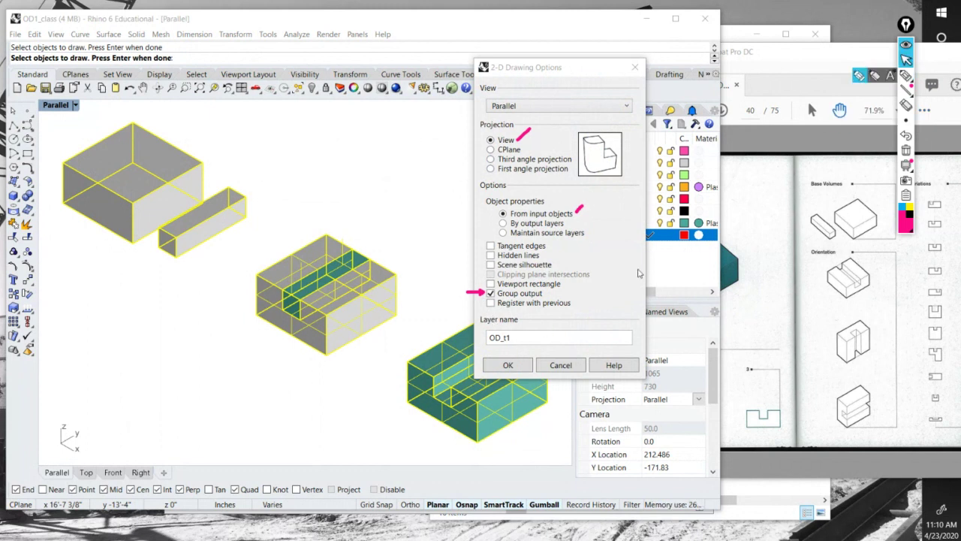
pyautogui.click(509, 366)
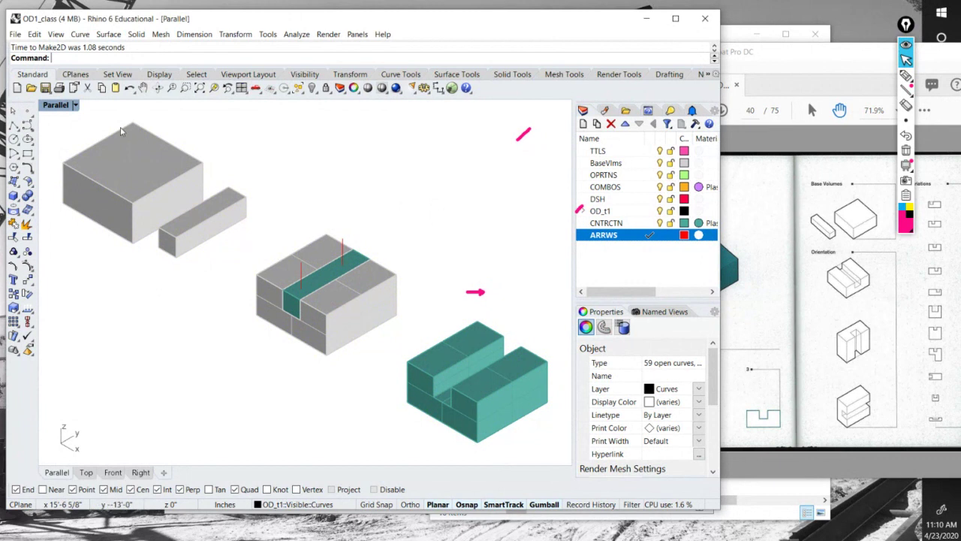
# Switch to the Top view and zoom to the selected Make2D linework.
pyautogui.doubleClick(57, 107)
pyautogui.doubleClick(49, 106)
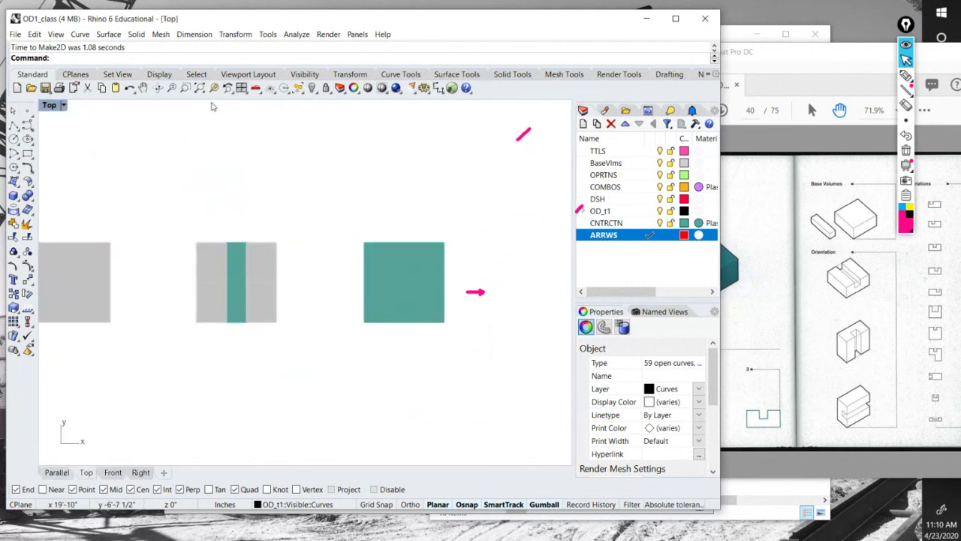
pyautogui.click(905, 74)
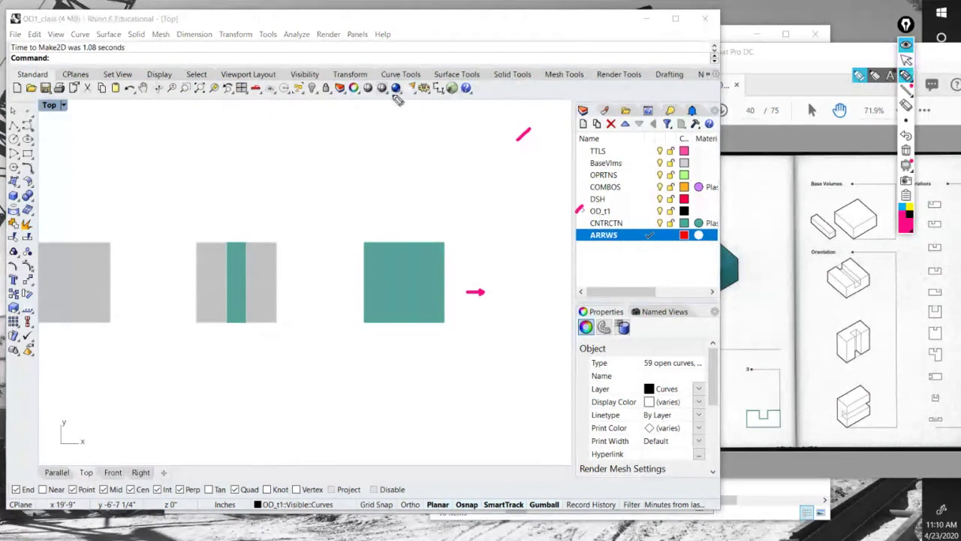
pyautogui.moveTo(218, 76)
pyautogui.mouseDown()
pyautogui.moveTo(202, 85)
pyautogui.moveTo(236, 90)
pyautogui.moveTo(224, 76)
pyautogui.mouseUp()
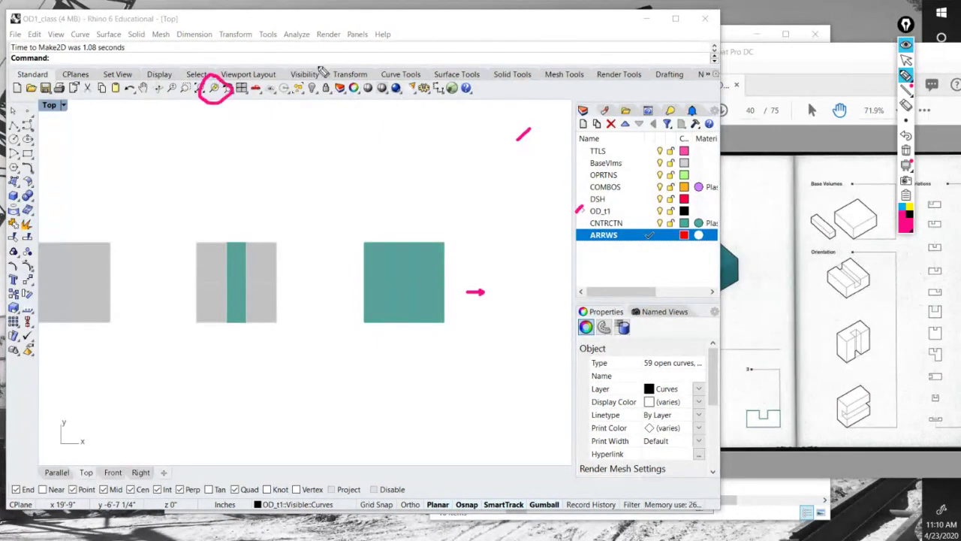
pyautogui.click(906, 60)
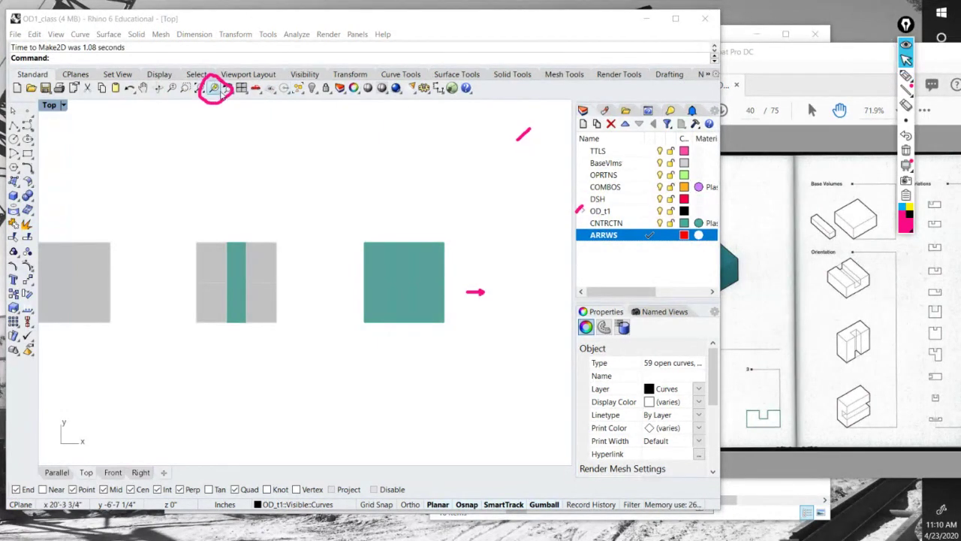
pyautogui.click(213, 88)
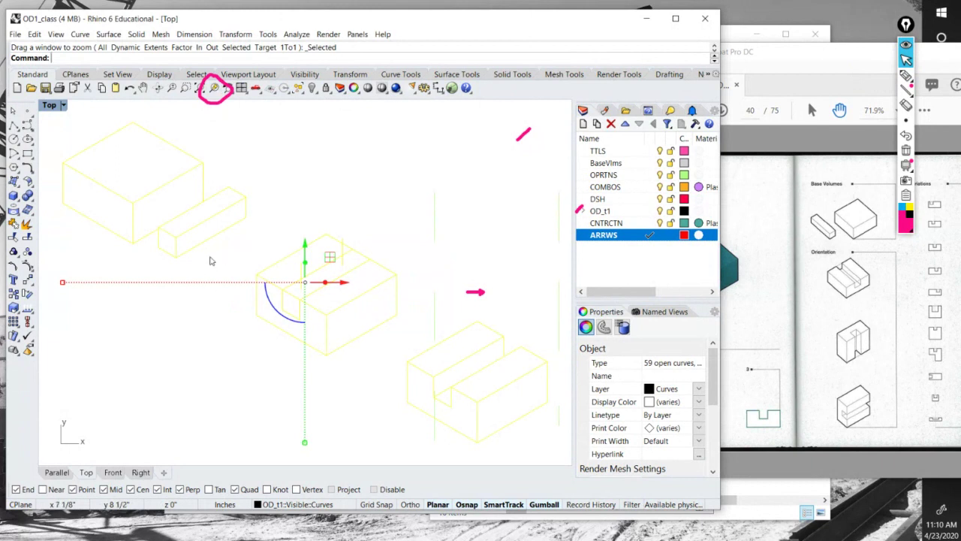
# Move the selected Make2D linework in the Top view across the model to just below the row of source 3D volumes.
pyautogui.scroll(-3, 203, 260)
pyautogui.scroll(-1, 203, 259)
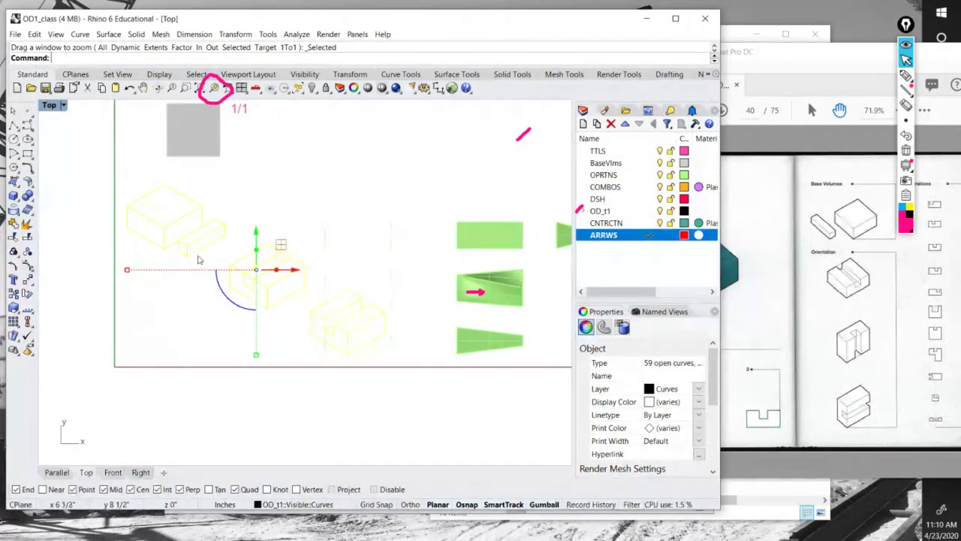
pyautogui.scroll(-3, 284, 241)
pyautogui.scroll(-5, 285, 241)
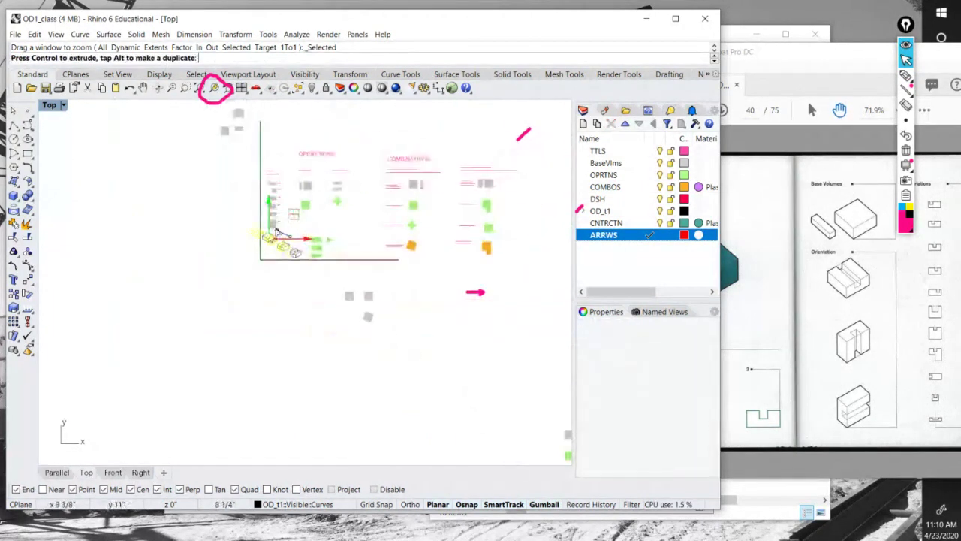
pyautogui.scroll(6, 294, 252)
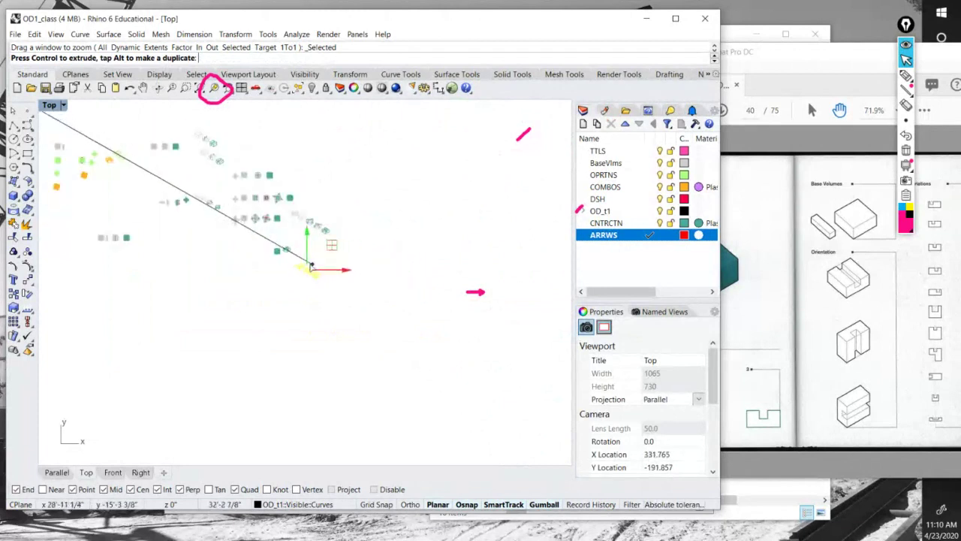
pyautogui.scroll(-6, 301, 242)
pyautogui.moveTo(292, 245); pyautogui.dragTo(251, 206)
pyautogui.scroll(6, 247, 229)
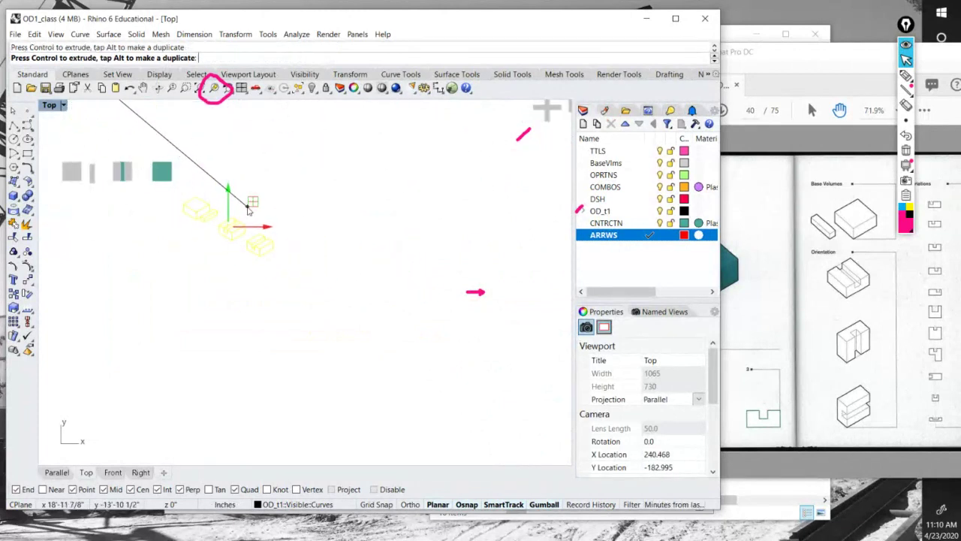
# Zoom to the 3D volumes and their linework together, show them in the maximized Parallel view and clear the selection.
pyautogui.click(906, 152)
pyautogui.scroll(-4, 512, 267)
pyautogui.moveTo(376, 273); pyautogui.dragTo(190, 184)
pyautogui.click(213, 88)
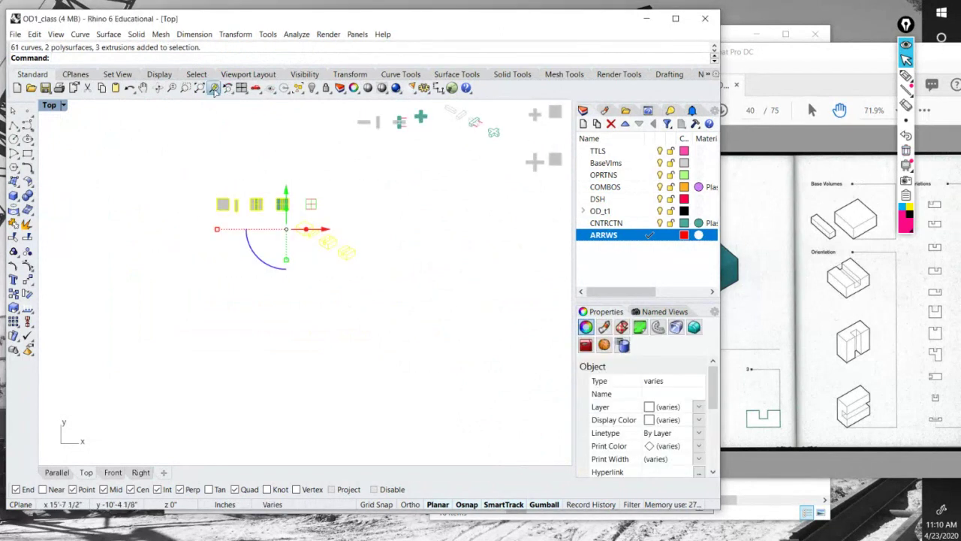
pyautogui.doubleClick(49, 105)
pyautogui.doubleClick(324, 105)
pyautogui.click(254, 263)
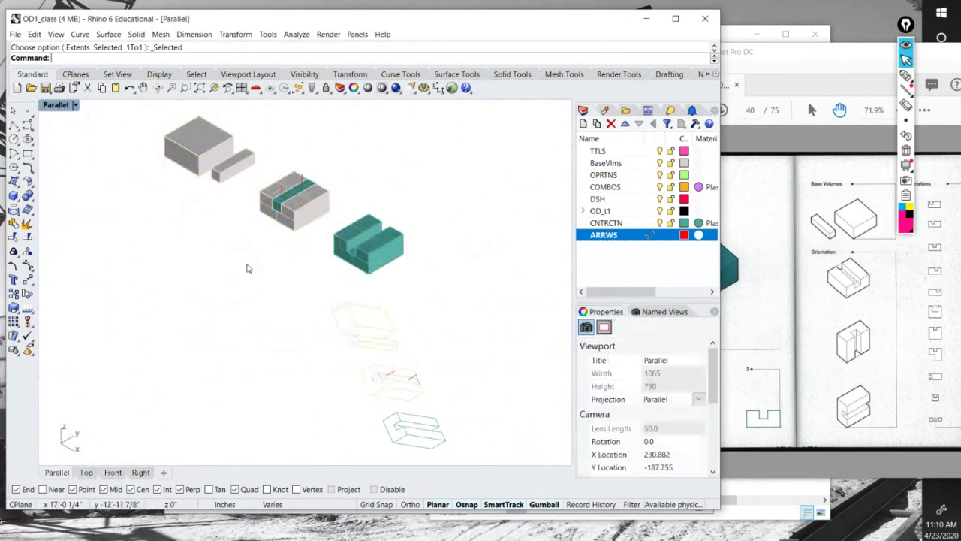
# Examine the flat Make2D linework against the 3D volumes from several angles in the Parallel view.
pyautogui.moveTo(176, 335); pyautogui.dragTo(217, 264)
pyautogui.scroll(5, 216, 264)
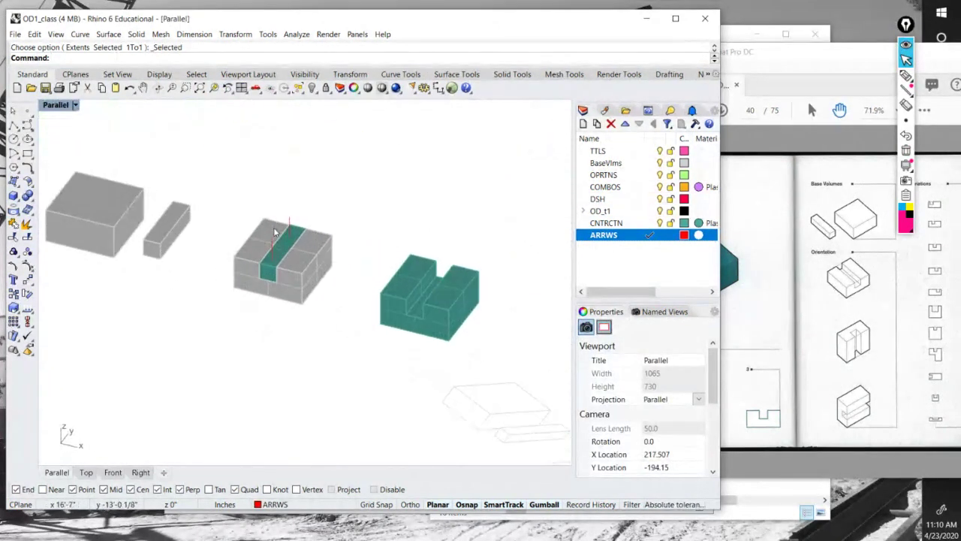
pyautogui.scroll(-8, 279, 251)
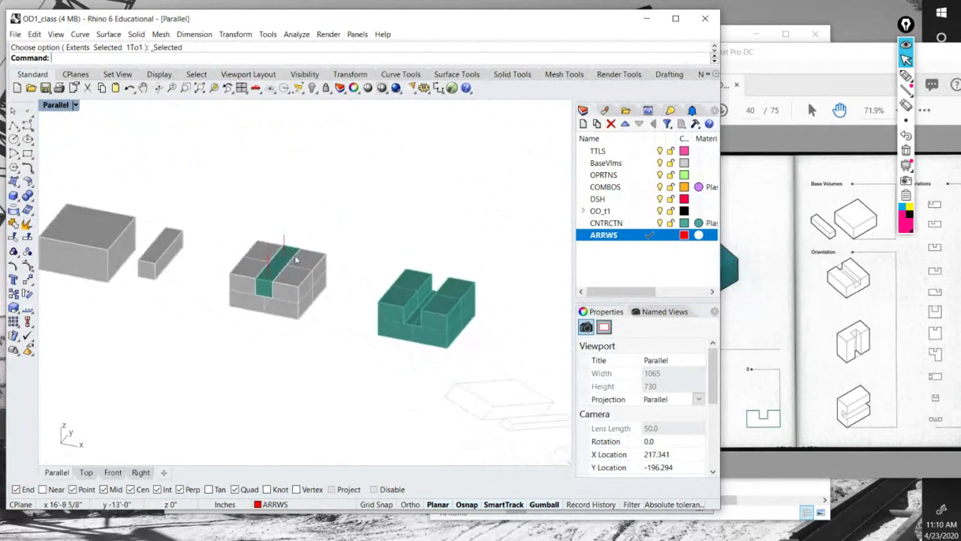
pyautogui.scroll(4, 351, 311)
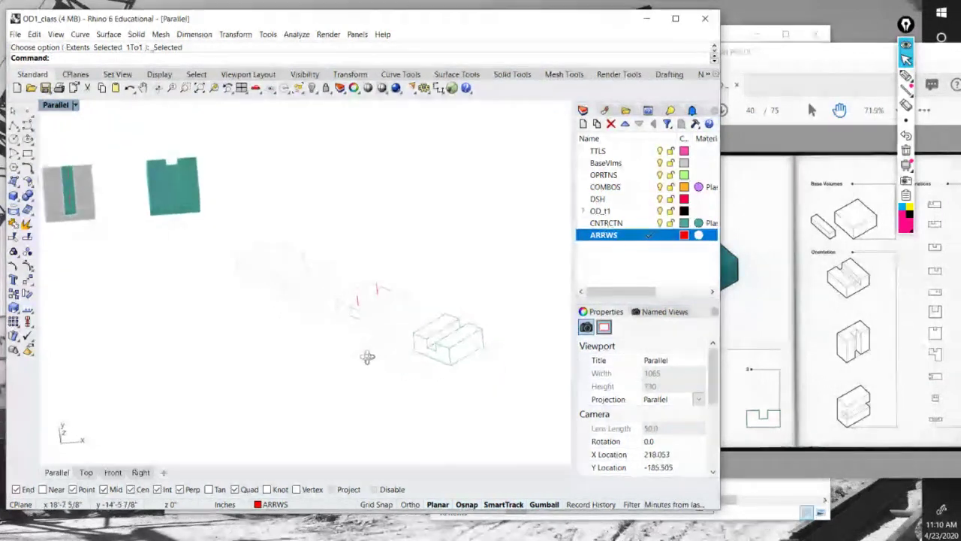
pyautogui.scroll(1, 355, 314)
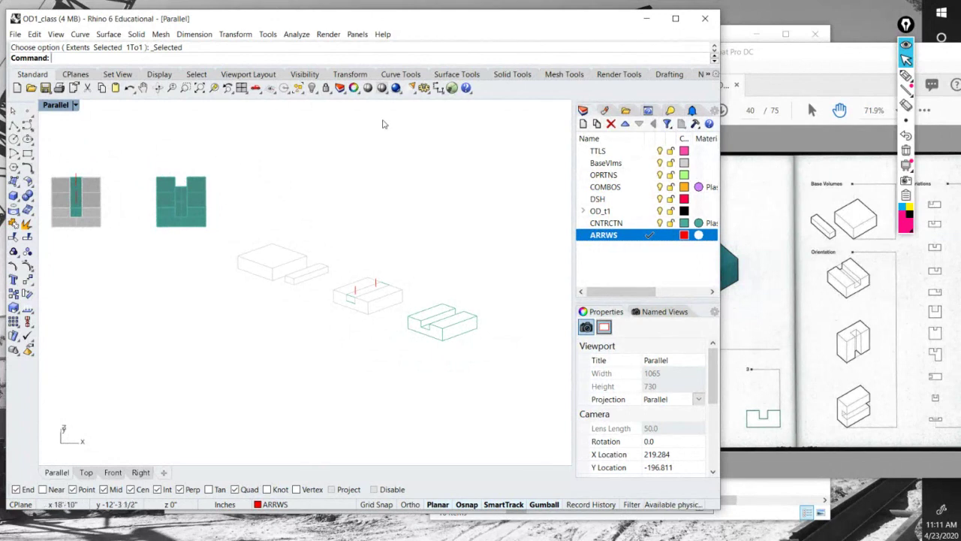
pyautogui.moveTo(286, 223); pyautogui.dragTo(286, 271)
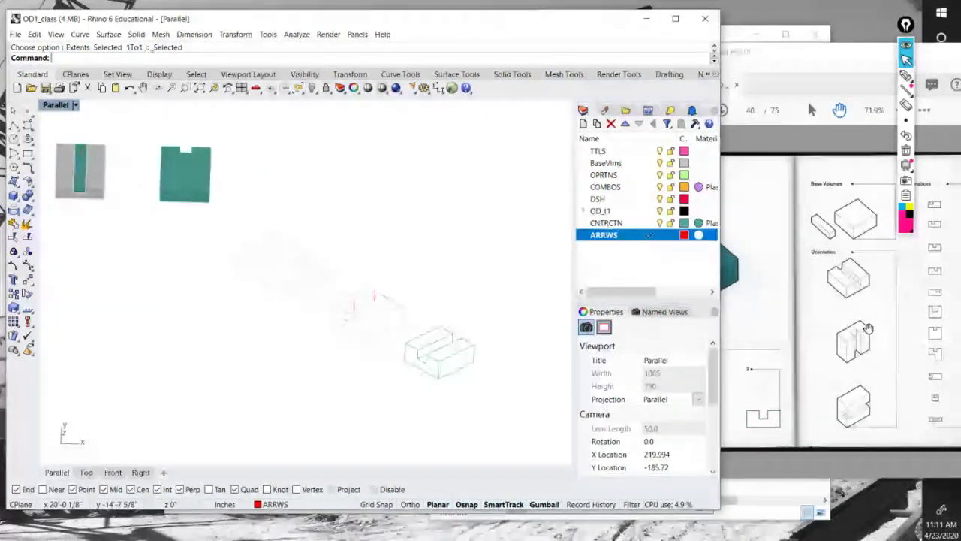
pyautogui.moveTo(480, 381); pyautogui.dragTo(238, 231)
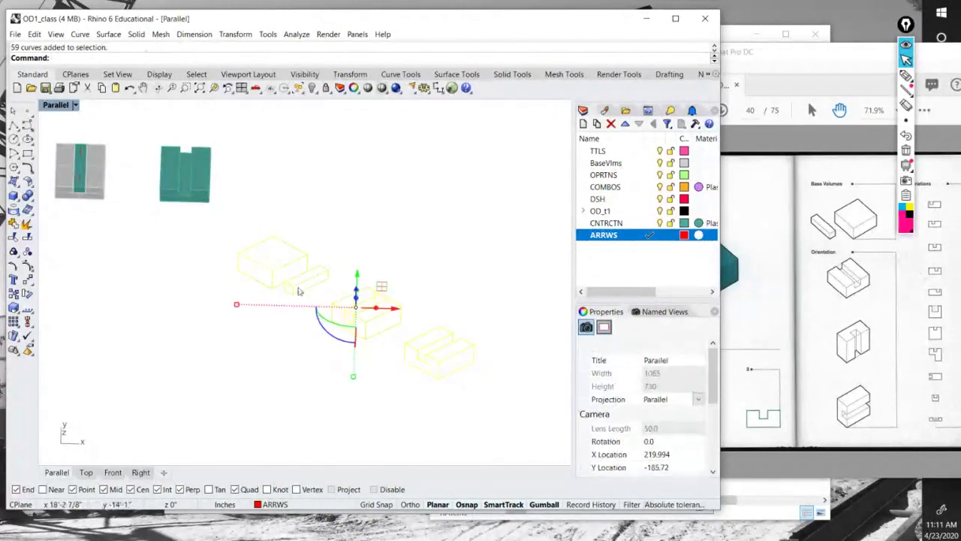
pyautogui.click(391, 176)
pyautogui.moveTo(496, 415); pyautogui.dragTo(251, 241)
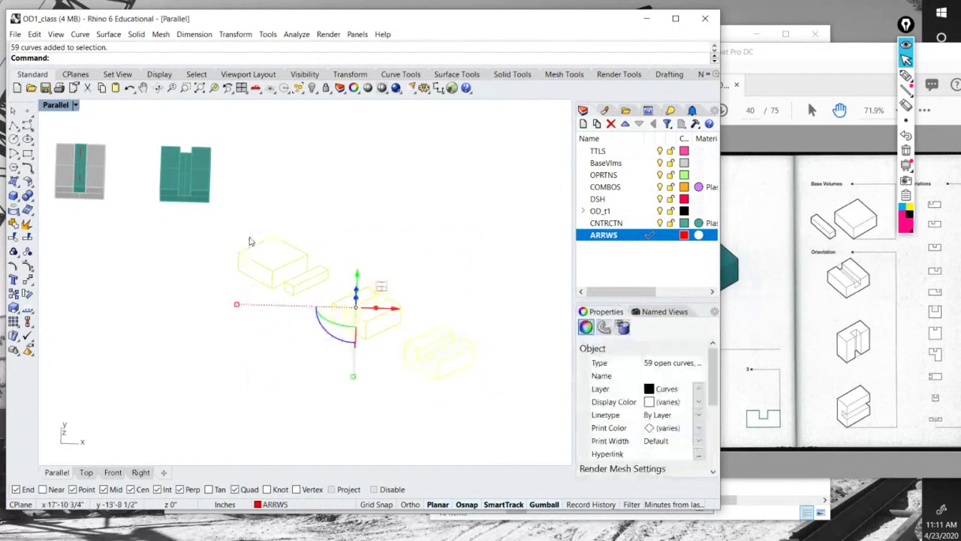
pyautogui.press('Up')
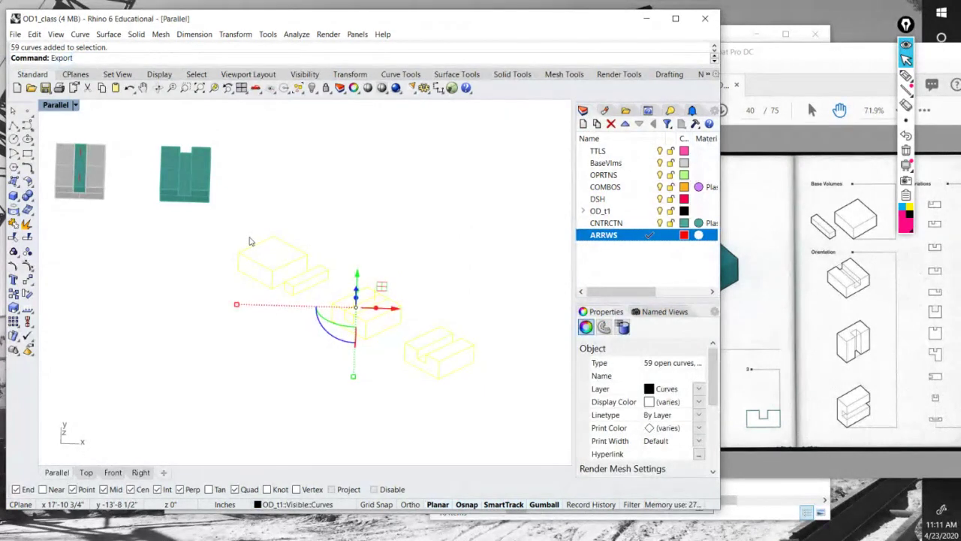
pyautogui.press('Return')
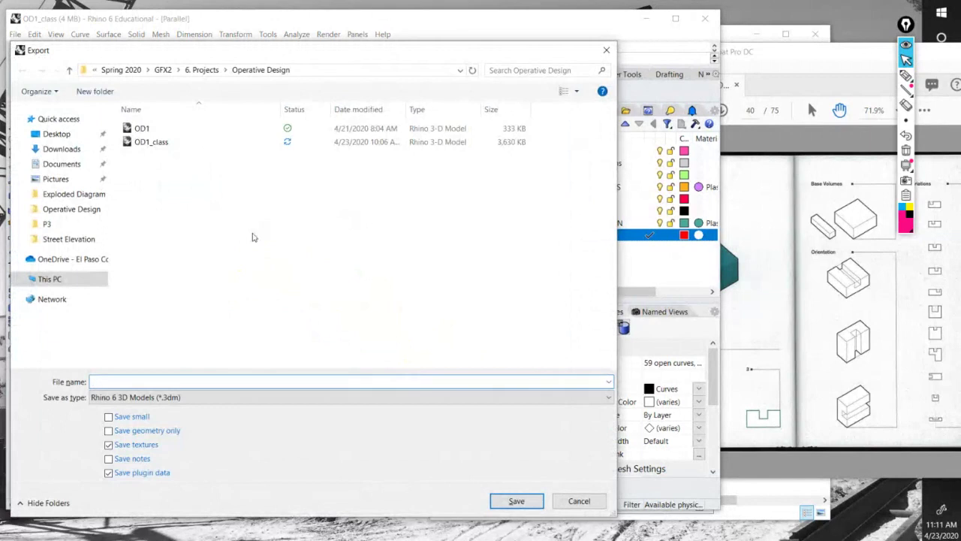
pyautogui.click(606, 50)
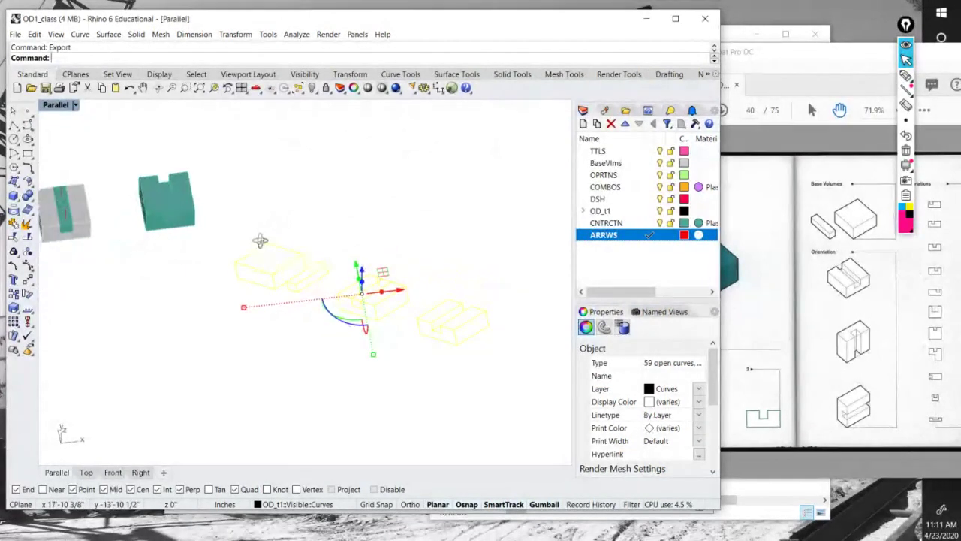
# Select all the Make2D curves in the Parallel view and start exporting them.
pyautogui.moveTo(239, 287); pyautogui.dragTo(219, 366)
pyautogui.press('Escape')
pyautogui.moveTo(467, 410); pyautogui.dragTo(236, 247)
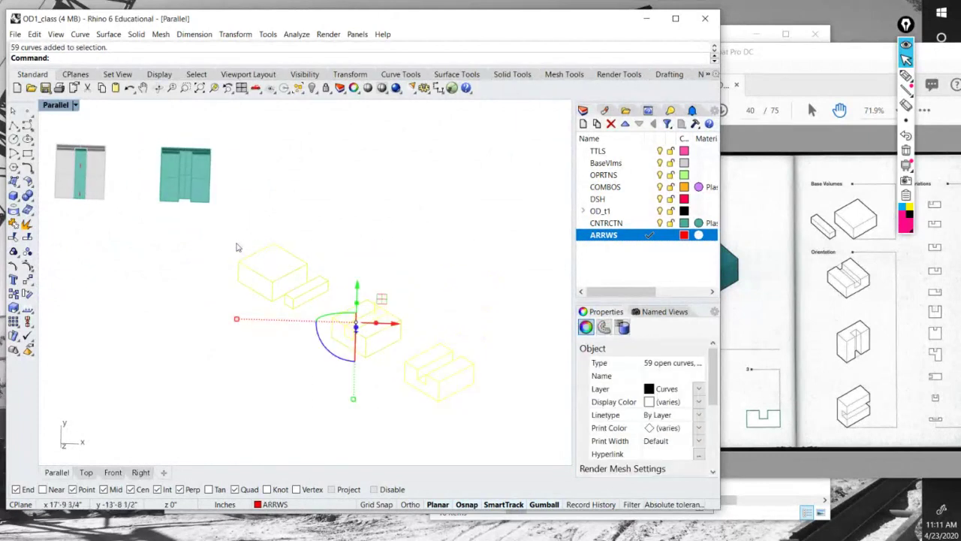
pyautogui.write('E')
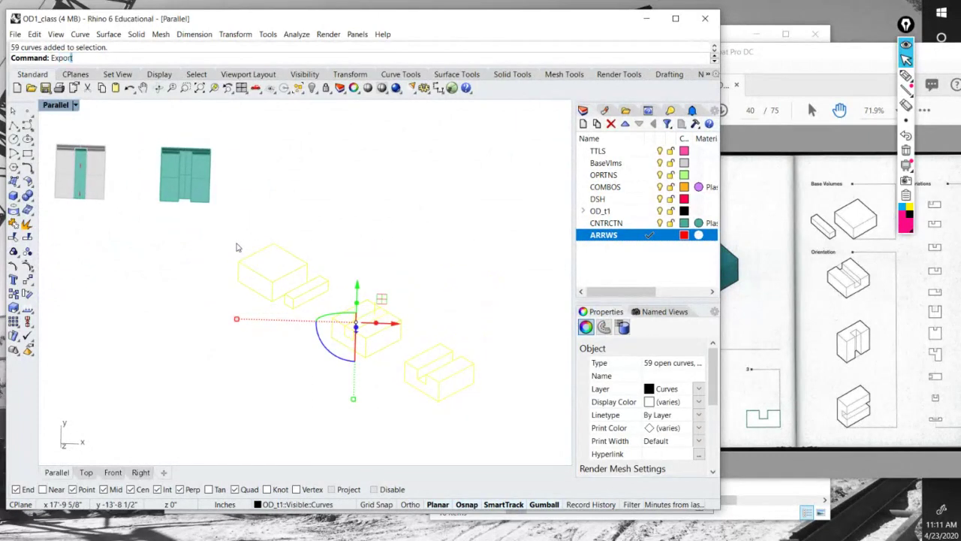
pyautogui.write('xport')
pyautogui.press('Return')
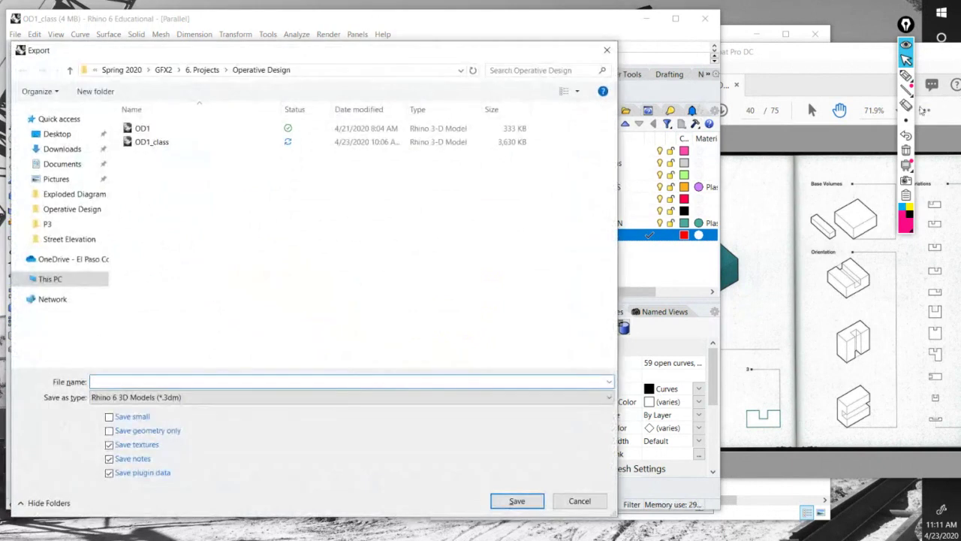
pyautogui.click(906, 75)
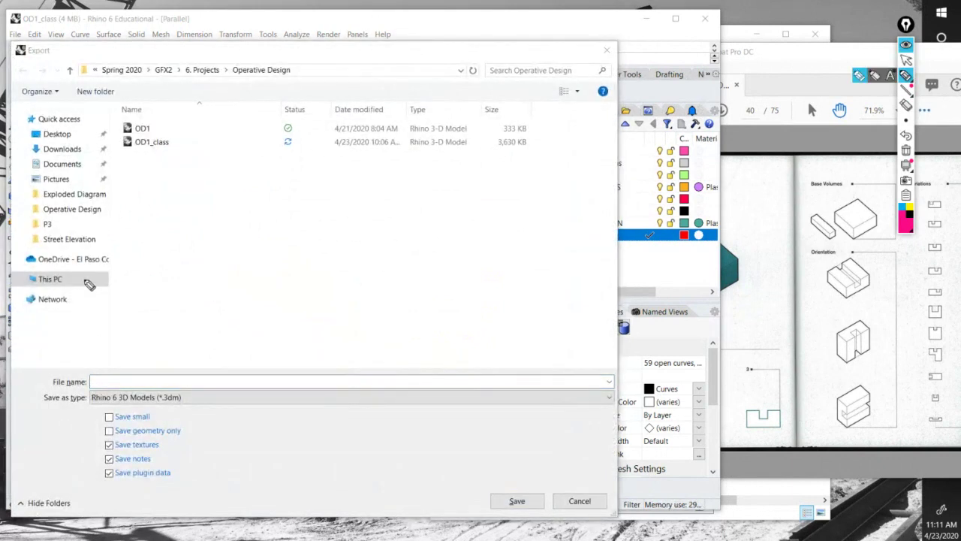
pyautogui.moveTo(104, 259); pyautogui.dragTo(149, 264)
pyautogui.moveTo(130, 380)
pyautogui.mouseDown()
pyautogui.moveTo(117, 385)
pyautogui.moveTo(161, 414)
pyautogui.moveTo(172, 393)
pyautogui.mouseUp()
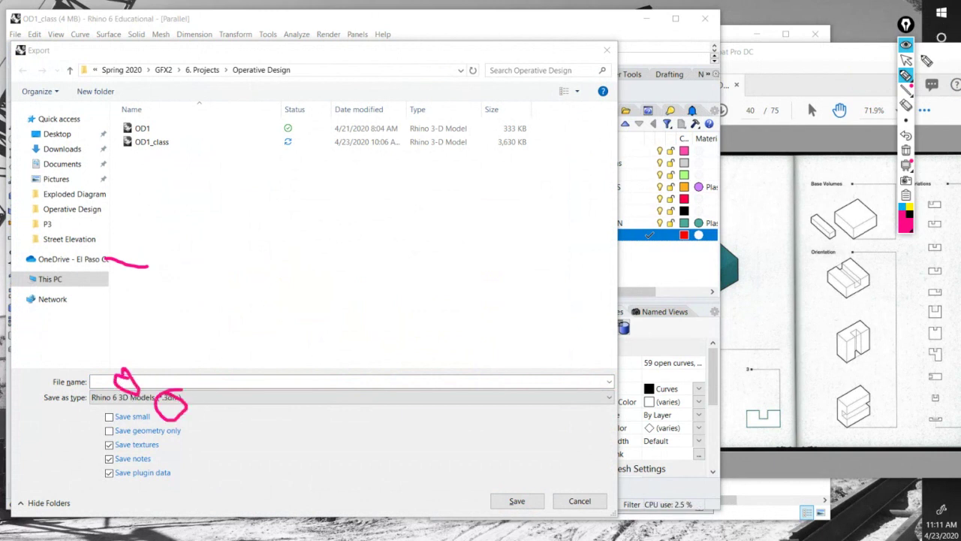
pyautogui.click(907, 60)
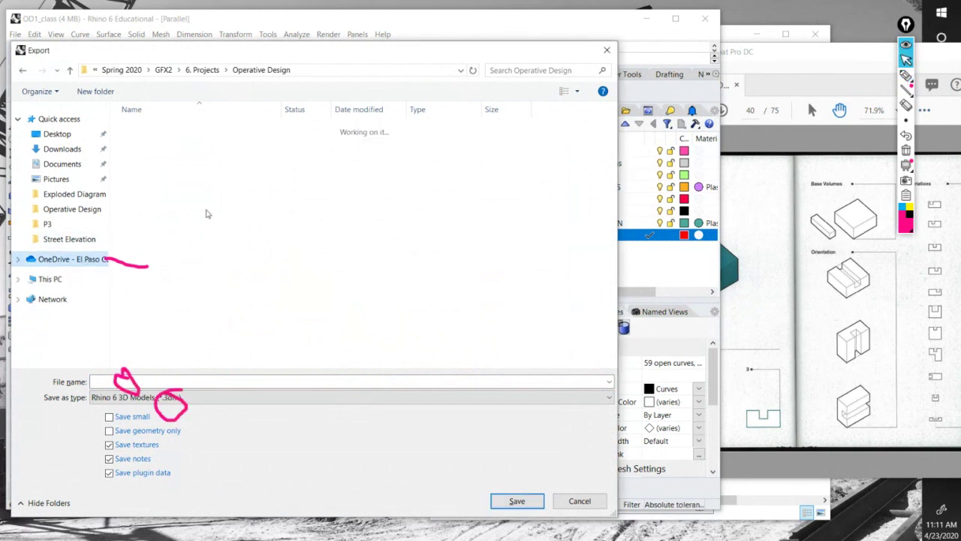
# Set the export destination to the OneDrive folder Spring 2020 > GFX2 > 6. Projects > Operative Design.
pyautogui.doubleClick(178, 251)
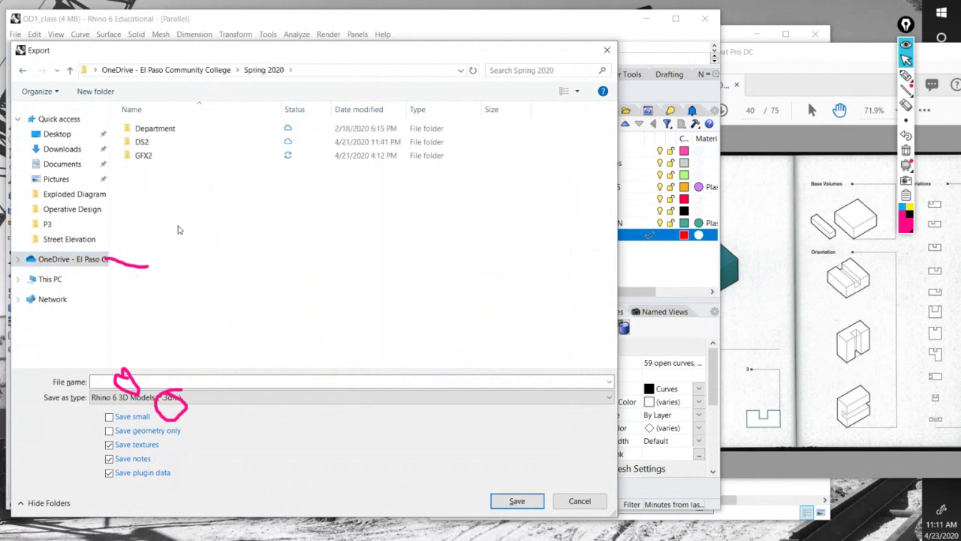
pyautogui.click(160, 157)
pyautogui.doubleClick(160, 158)
pyautogui.click(165, 209)
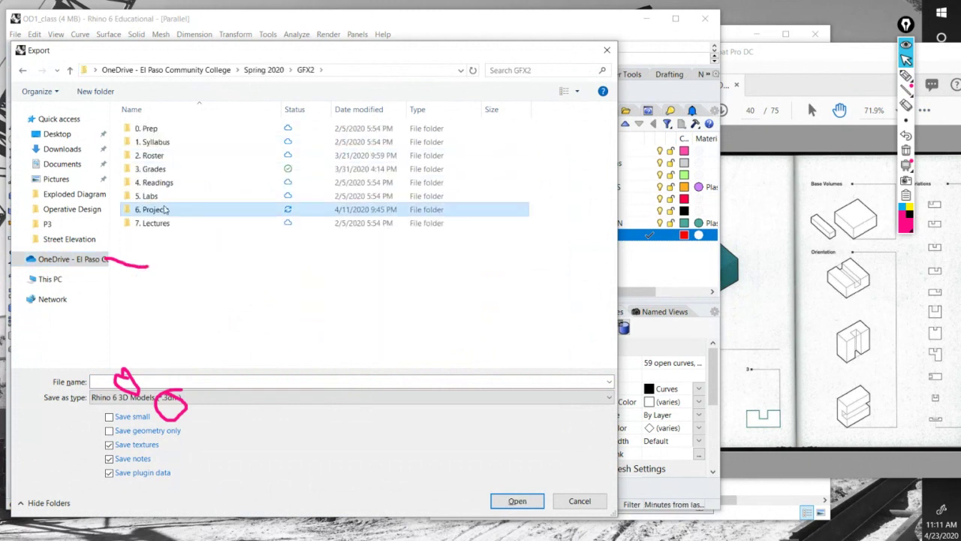
pyautogui.doubleClick(165, 210)
pyautogui.click(158, 158)
pyautogui.doubleClick(160, 142)
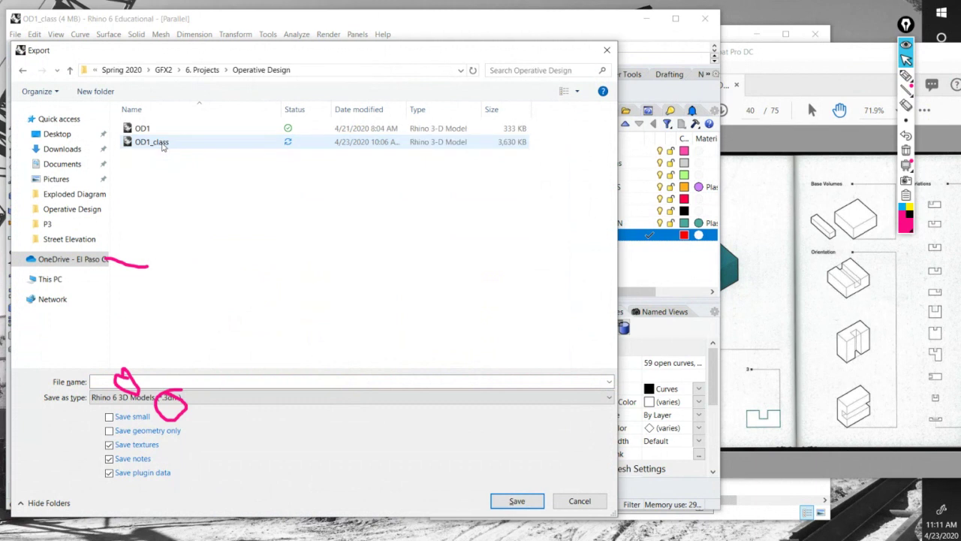
# Name the export file inscribed_make2d and set its file type to Adobe Illustrator (*.ai).
pyautogui.click(167, 383)
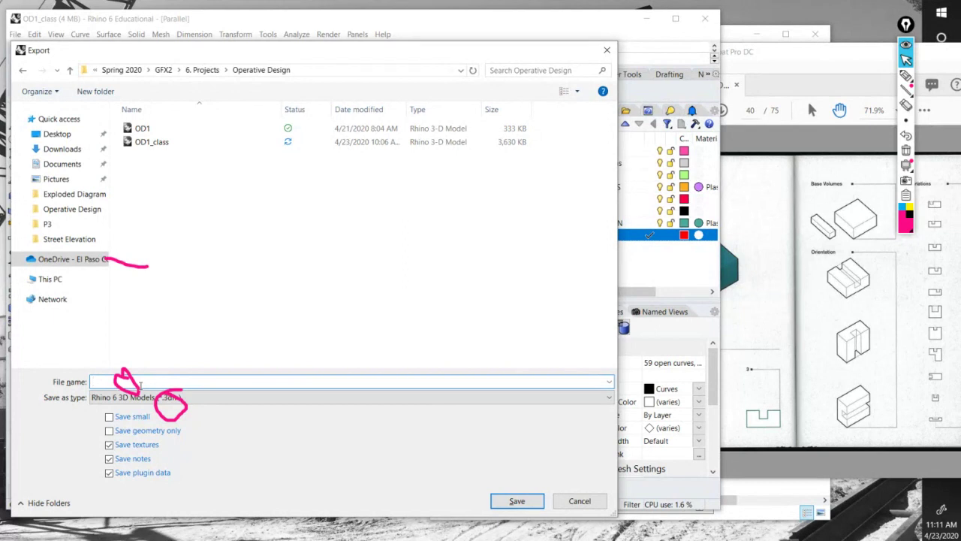
pyautogui.write('INSCRIBE_MAKE')
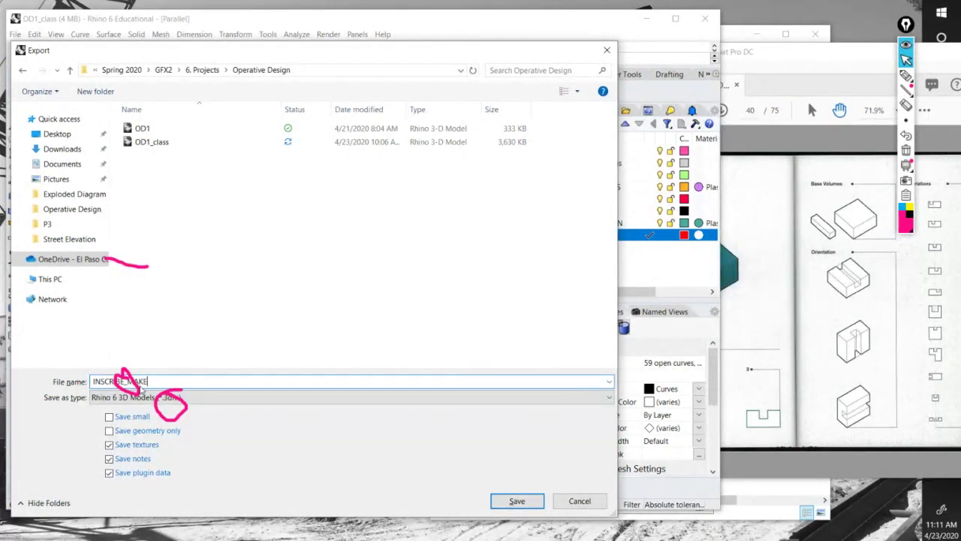
pyautogui.write('2Di')
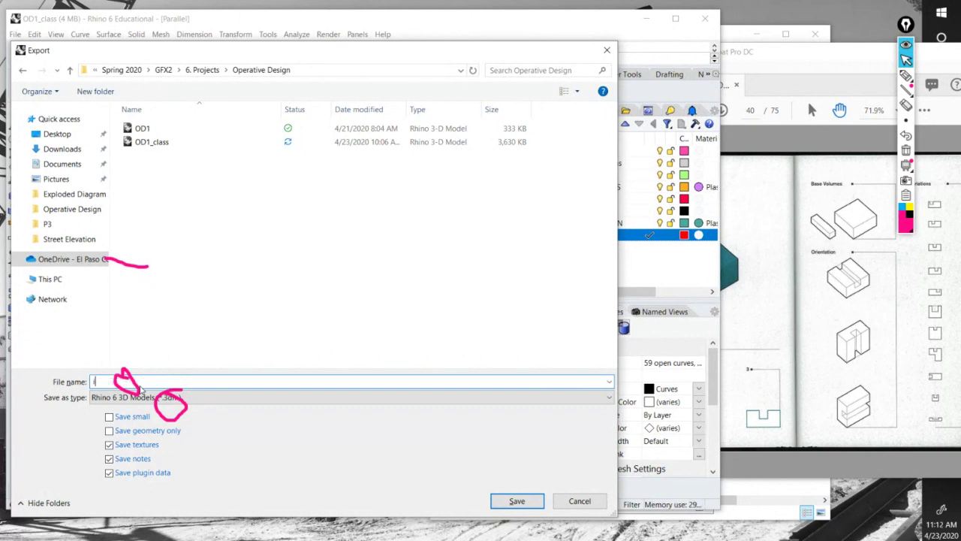
pyautogui.write('ncrun')
pyautogui.press('BackSpace')
pyautogui.write('inscribed_make')
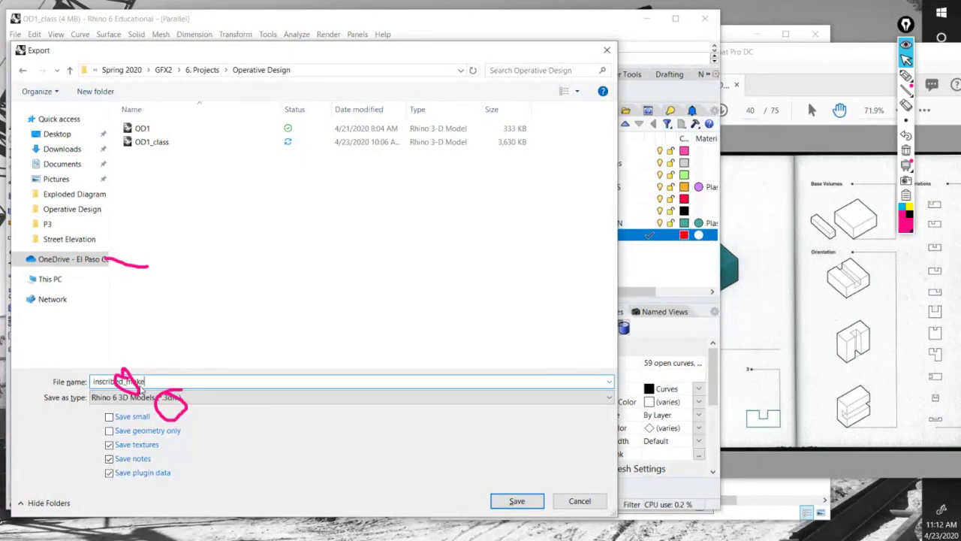
pyautogui.write('2d')
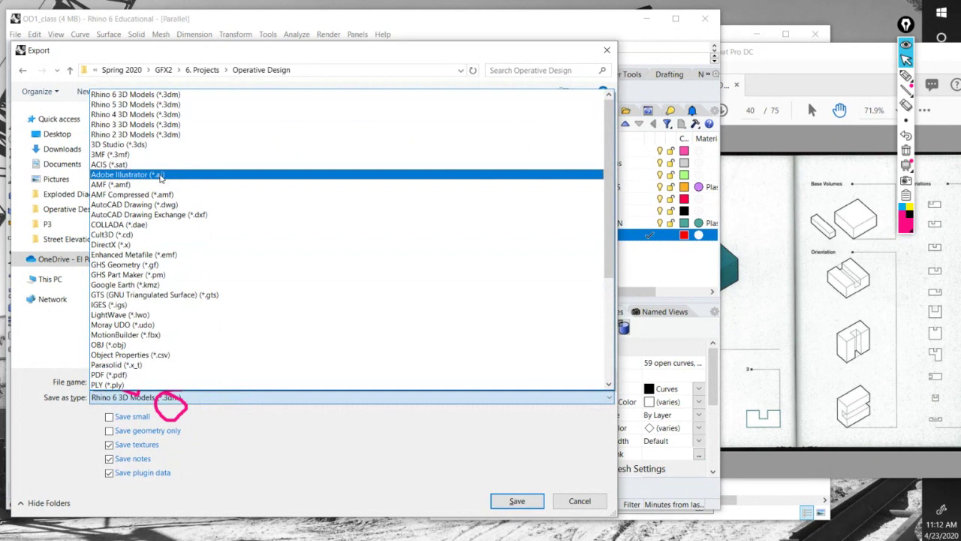
pyautogui.click(159, 177)
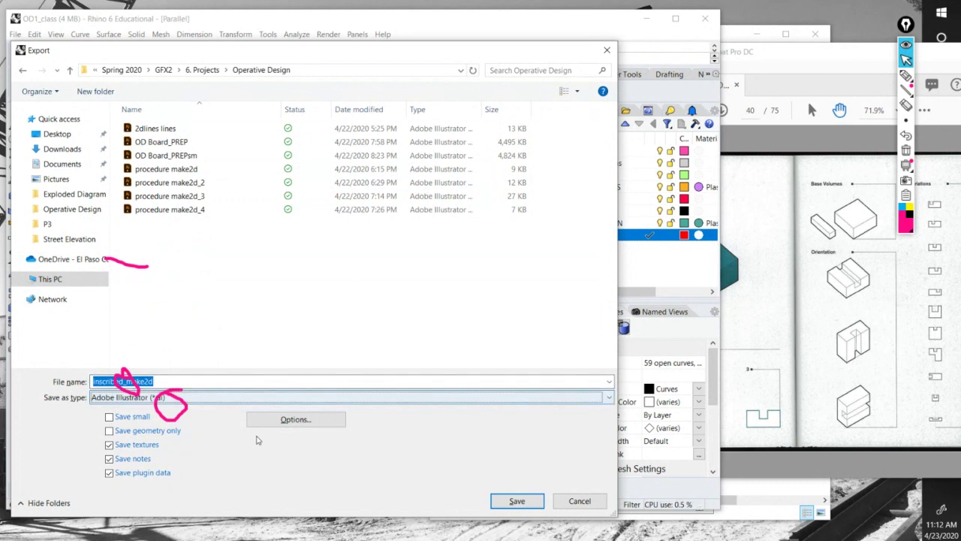
pyautogui.click(907, 149)
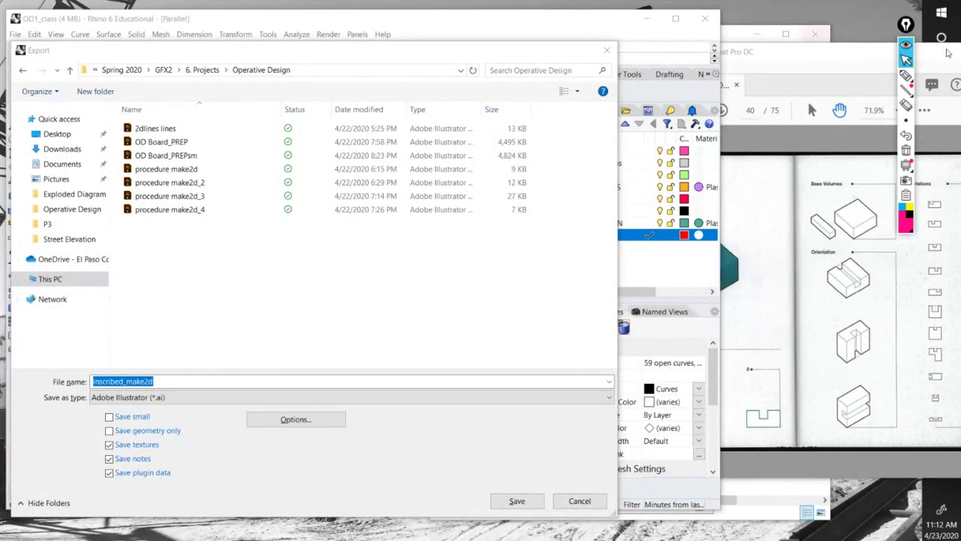
pyautogui.click(907, 75)
pyautogui.moveTo(295, 56)
pyautogui.mouseDown()
pyautogui.moveTo(225, 57)
pyautogui.moveTo(253, 104)
pyautogui.moveTo(298, 70)
pyautogui.moveTo(280, 53)
pyautogui.mouseUp()
pyautogui.moveTo(126, 359)
pyautogui.mouseDown()
pyautogui.moveTo(90, 373)
pyautogui.moveTo(111, 399)
pyautogui.moveTo(157, 393)
pyautogui.moveTo(153, 363)
pyautogui.moveTo(121, 365)
pyautogui.mouseUp()
pyautogui.moveTo(147, 405); pyautogui.dragTo(184, 412)
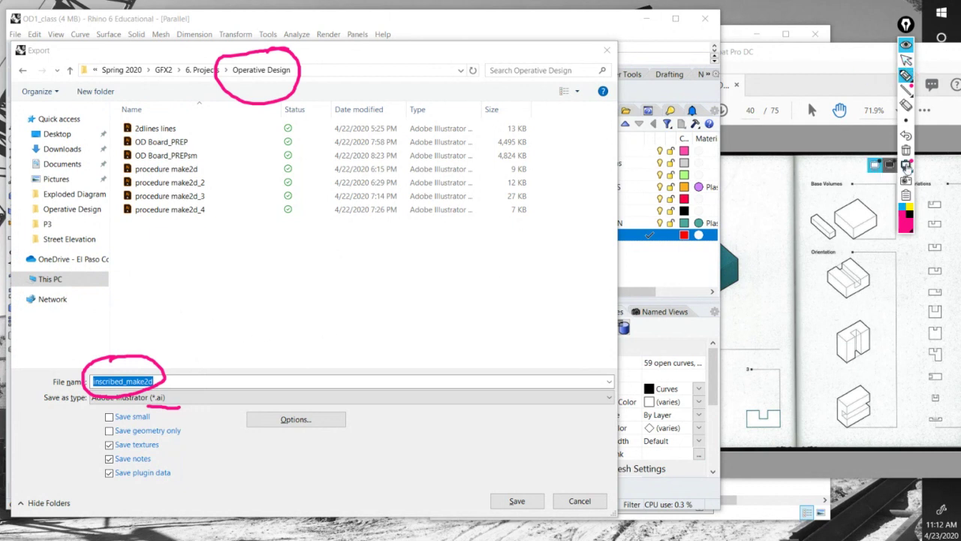
pyautogui.click(906, 151)
pyautogui.click(907, 60)
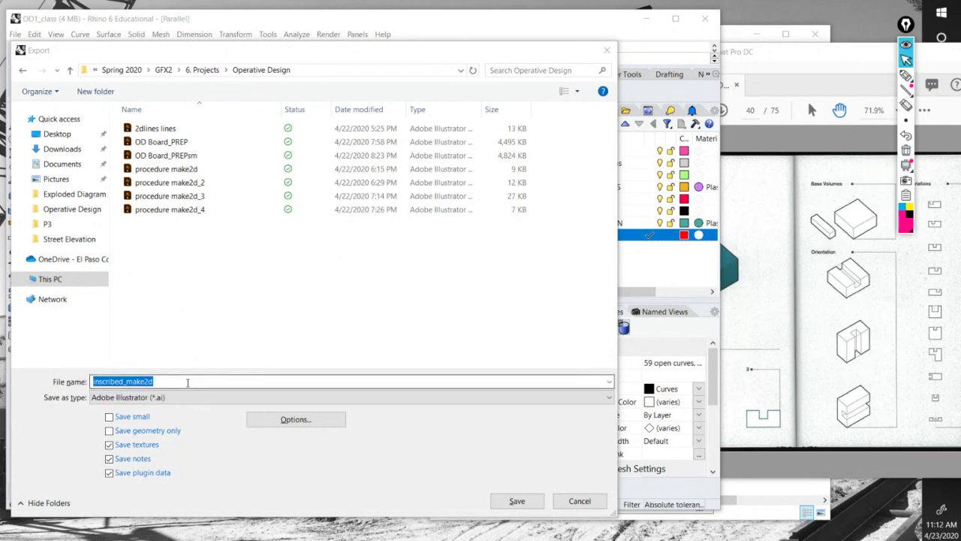
# Save the Illustrator export as a snapshot of the current view in RGB with ordered layers, and deselect the curves.
pyautogui.click(529, 501)
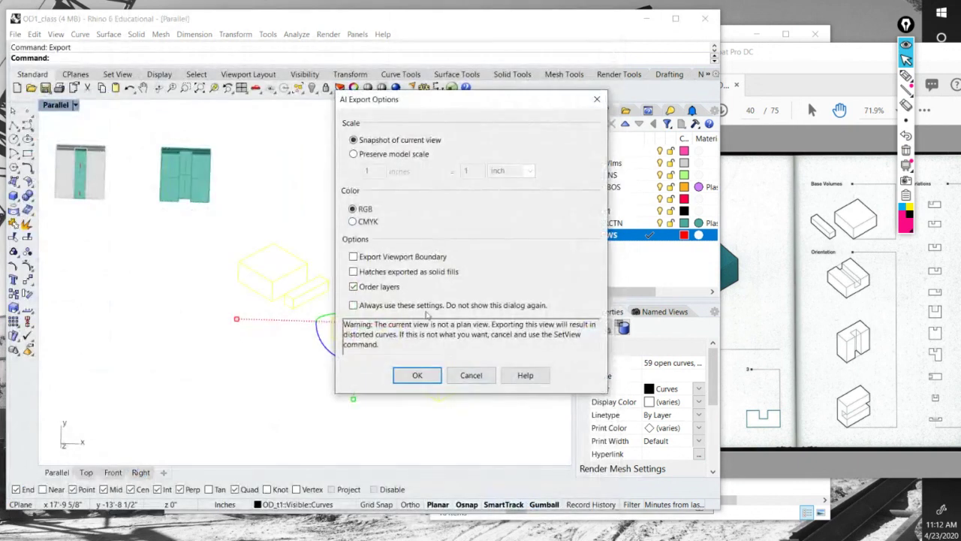
pyautogui.click(417, 375)
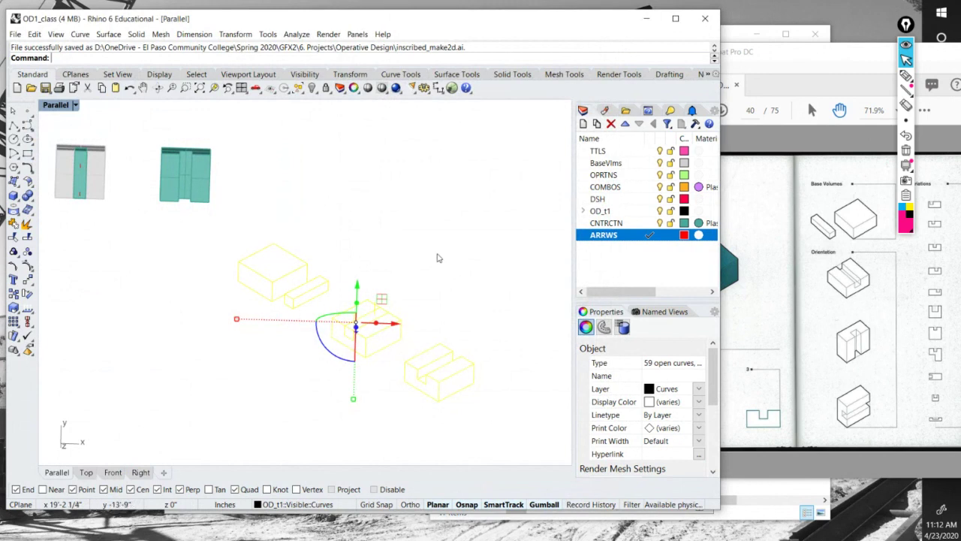
pyautogui.click(426, 237)
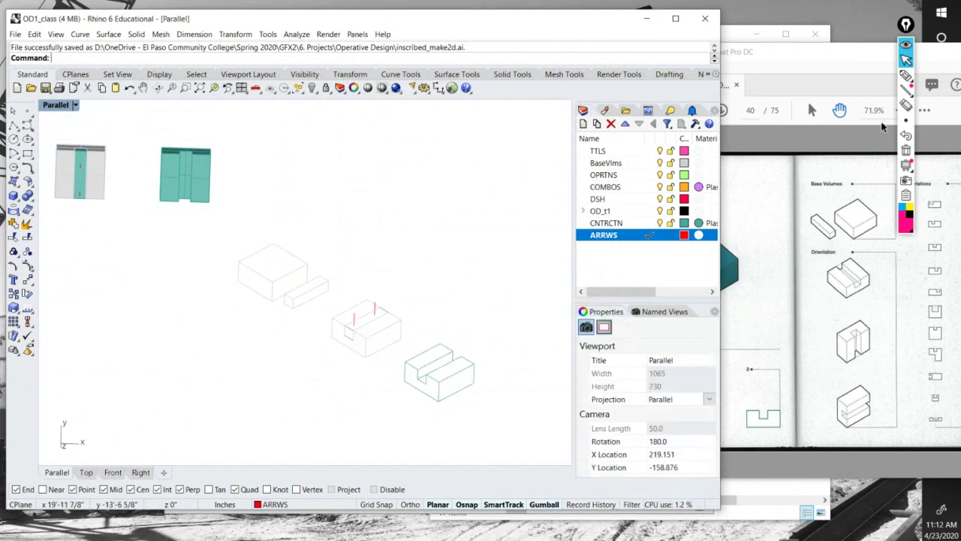
# Switch to Illustrator, show the OD_FormDgrms_CLASS.ai document, and bring up the Operative Design folder window over it.
pyautogui.moveTo(833, 59); pyautogui.dragTo(690, 61)
pyautogui.click(941, 327)
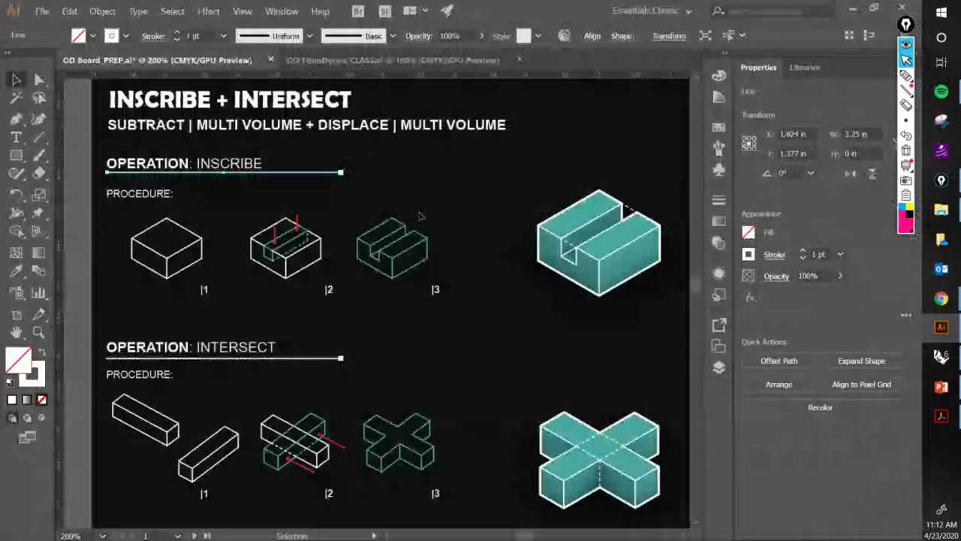
pyautogui.scroll(-2, 295, 242)
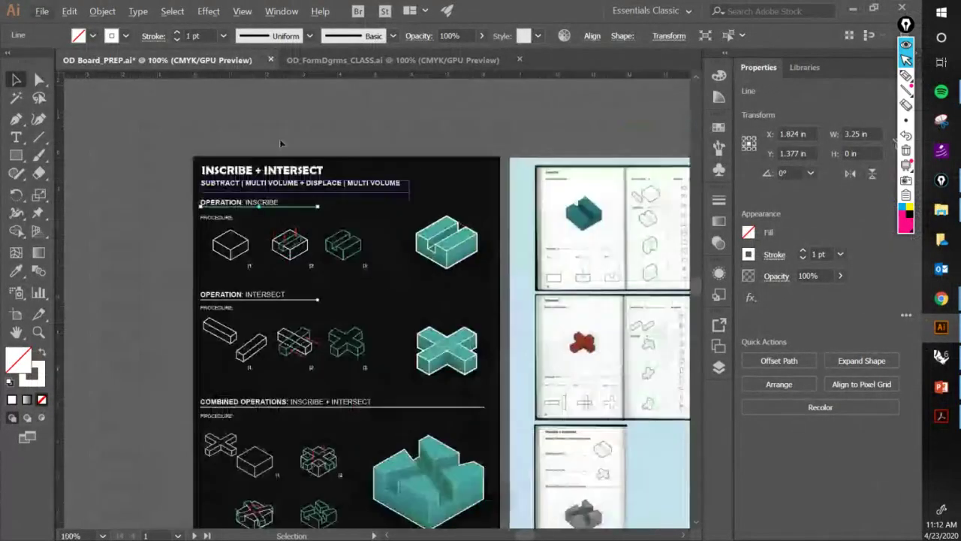
pyautogui.click(316, 62)
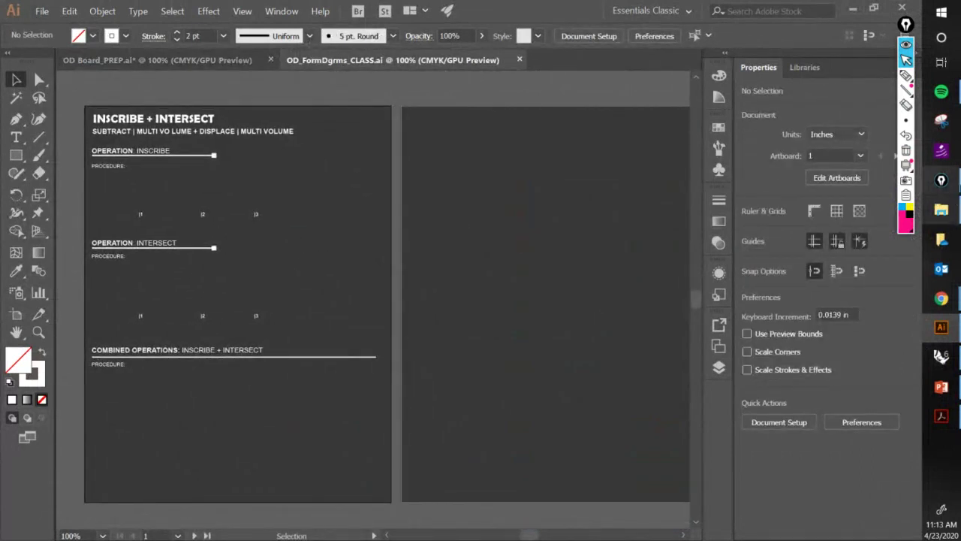
pyautogui.click(941, 210)
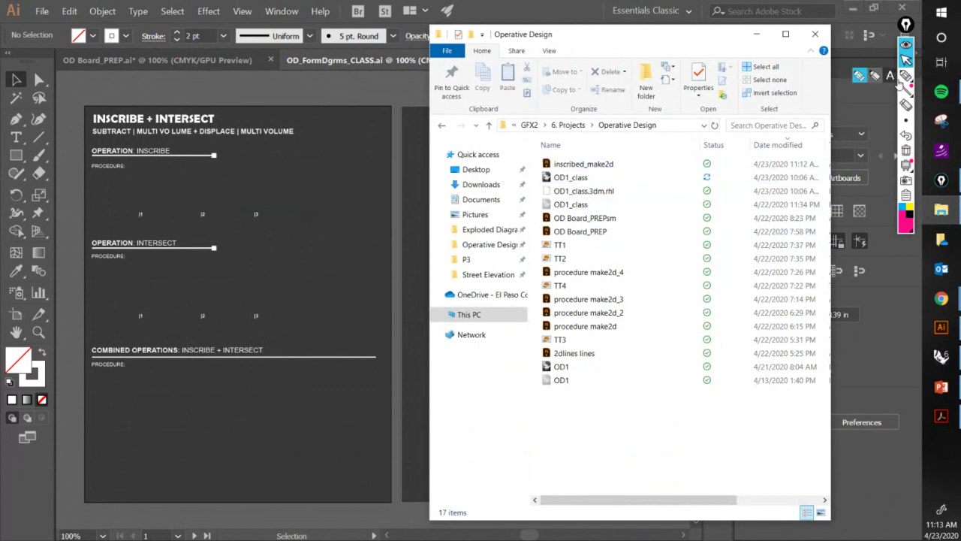
# Circle the inscribed_make2d file in the folder with the pink screen pen and clear the marks.
pyautogui.click(906, 75)
pyautogui.click(623, 163)
pyautogui.moveTo(633, 167); pyautogui.dragTo(674, 160)
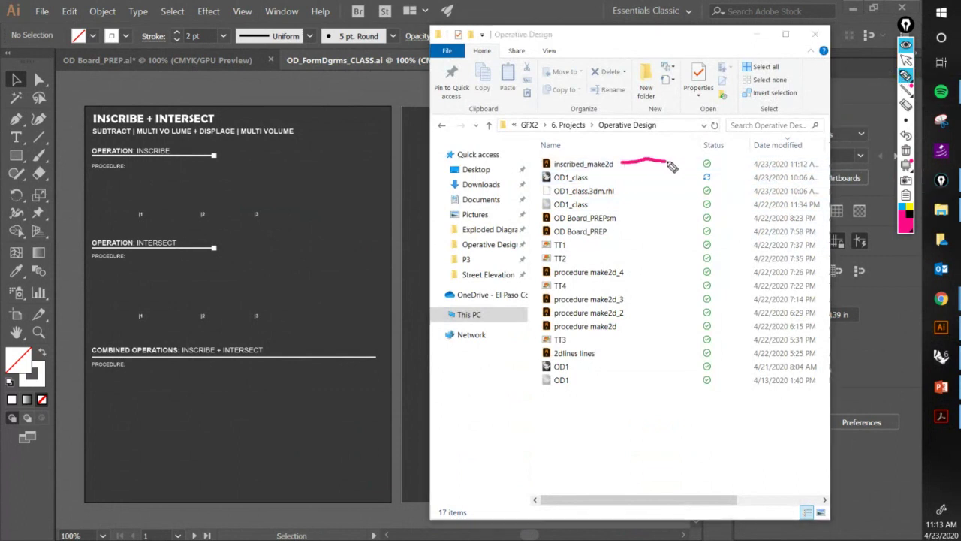
pyautogui.moveTo(562, 146)
pyautogui.mouseDown()
pyautogui.moveTo(540, 152)
pyautogui.moveTo(539, 176)
pyautogui.moveTo(621, 179)
pyautogui.moveTo(562, 147)
pyautogui.mouseUp()
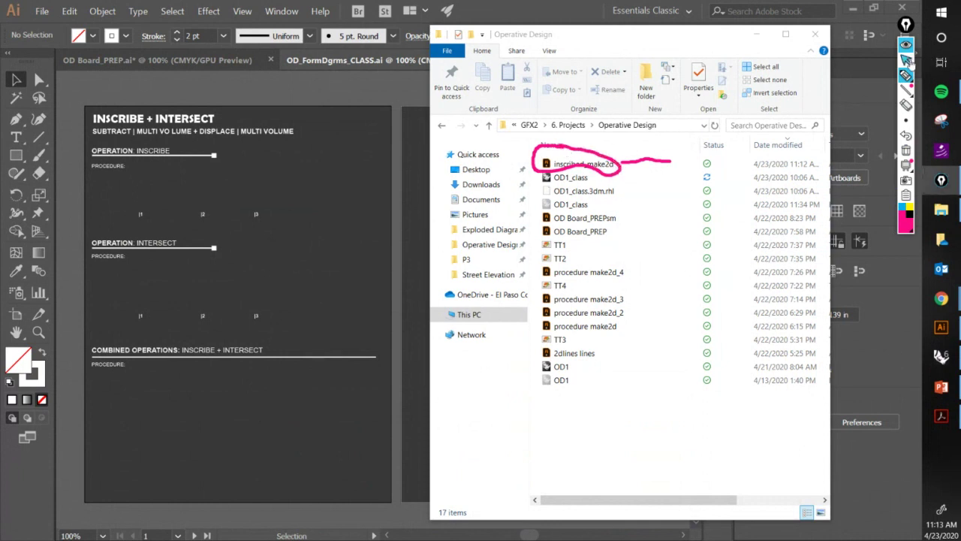
pyautogui.click(906, 60)
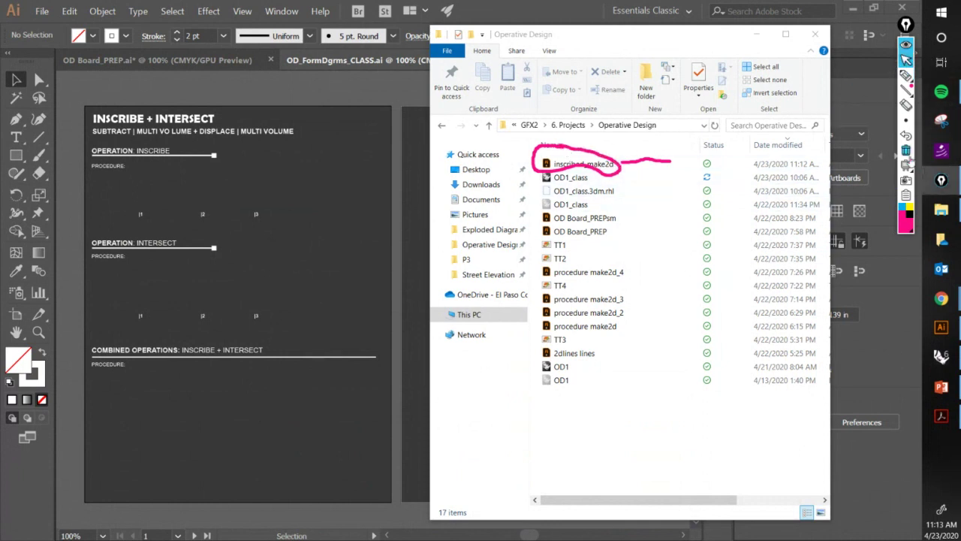
# Open the inscribed_make2d file from the Operative Design folder in Illustrator.
pyautogui.doubleClick(584, 164)
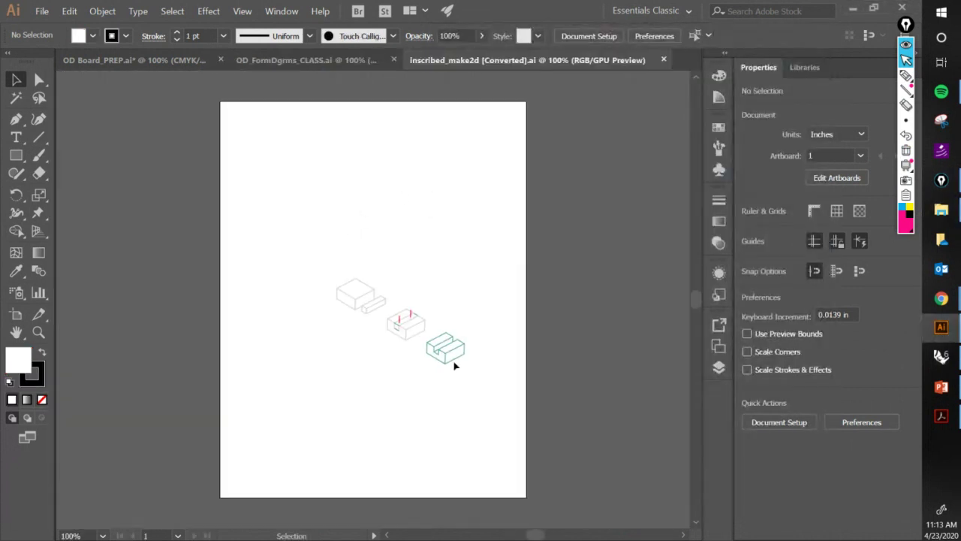
pyautogui.scroll(1, 464, 362)
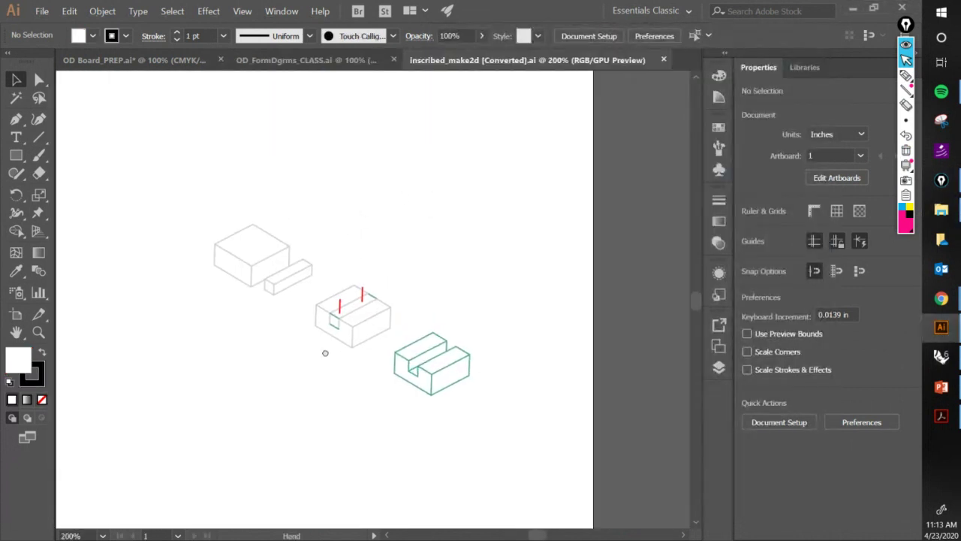
pyautogui.scroll(1, 342, 349)
pyautogui.scroll(1, 360, 349)
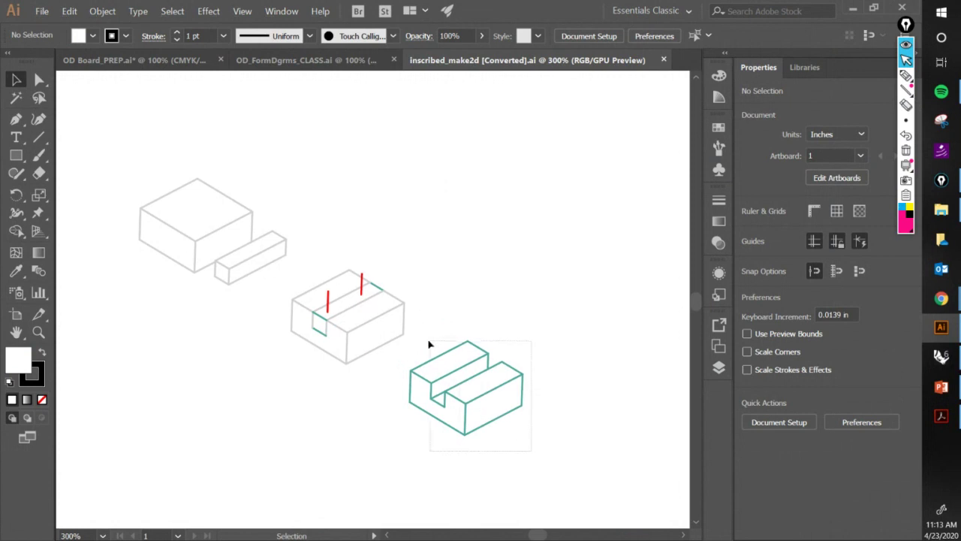
# Group the teal grooved volume and the volume with red arrows separately, and move them side by side.
pyautogui.moveTo(450, 356); pyautogui.dragTo(551, 273)
pyautogui.press('a')
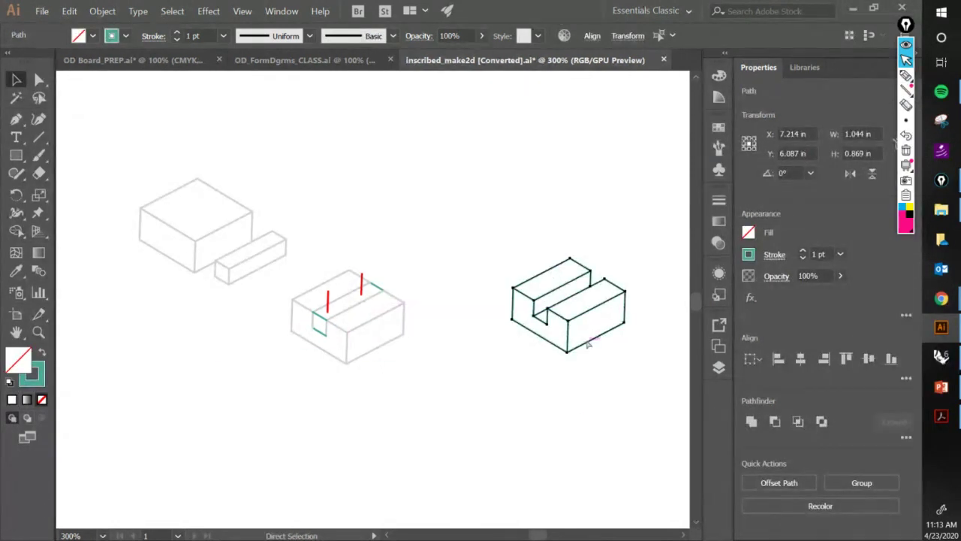
pyautogui.moveTo(429, 391); pyautogui.dragTo(286, 262)
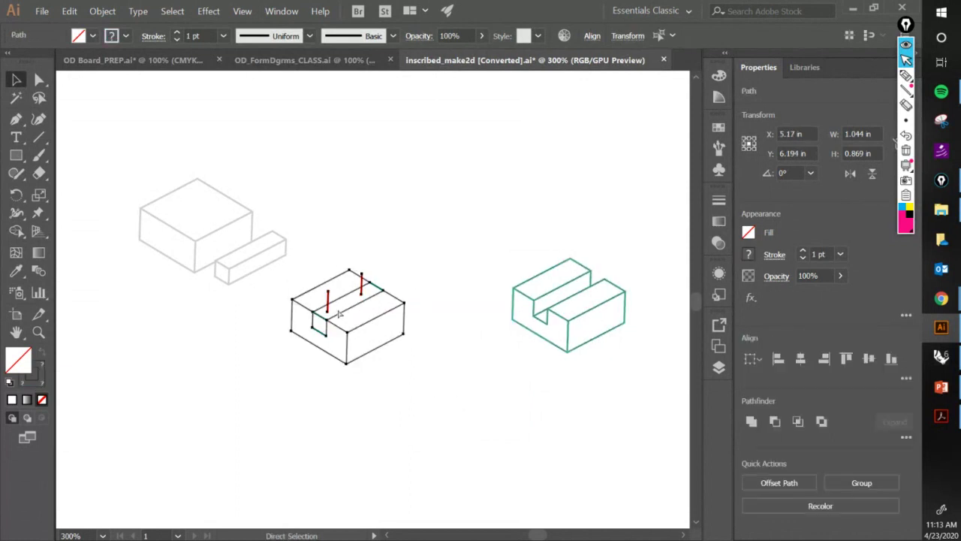
pyautogui.press('v')
pyautogui.moveTo(367, 303); pyautogui.dragTo(441, 287)
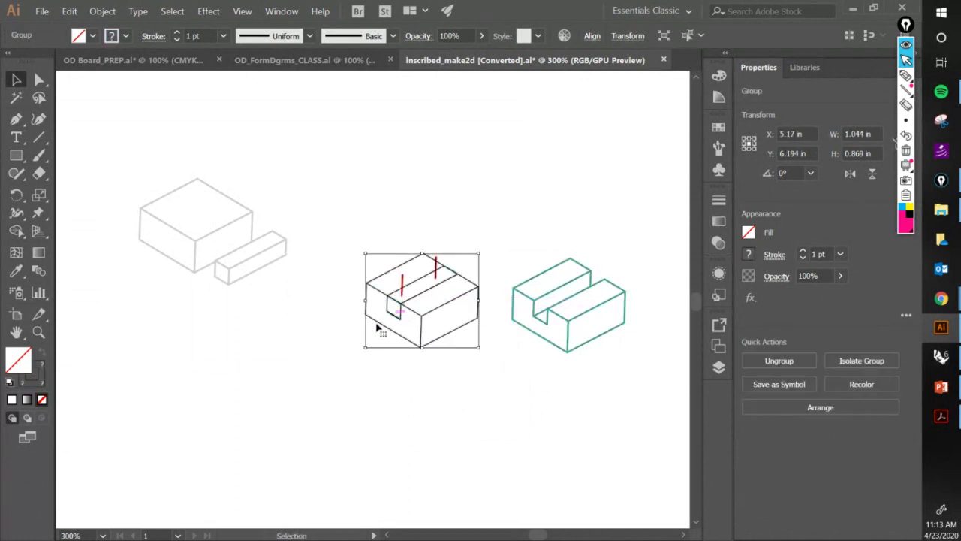
# Group the base block and bar drawing and move it into a horizontal row with the other two drawings.
pyautogui.moveTo(323, 306); pyautogui.dragTo(142, 156)
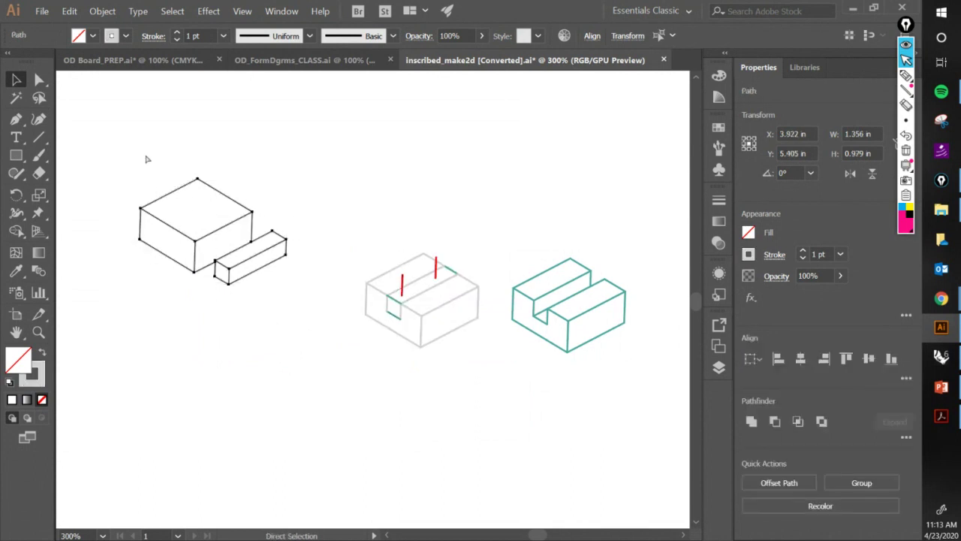
pyautogui.click(271, 223)
pyautogui.moveTo(253, 220); pyautogui.dragTo(295, 293)
pyautogui.click(609, 380)
# Copy all three drawings into OD_FormDgrms_CLASS.ai and place them under the Procedure label of Operation: Inscribe.
pyautogui.moveTo(652, 402); pyautogui.dragTo(158, 159)
pyautogui.press('a')
pyautogui.press('v')
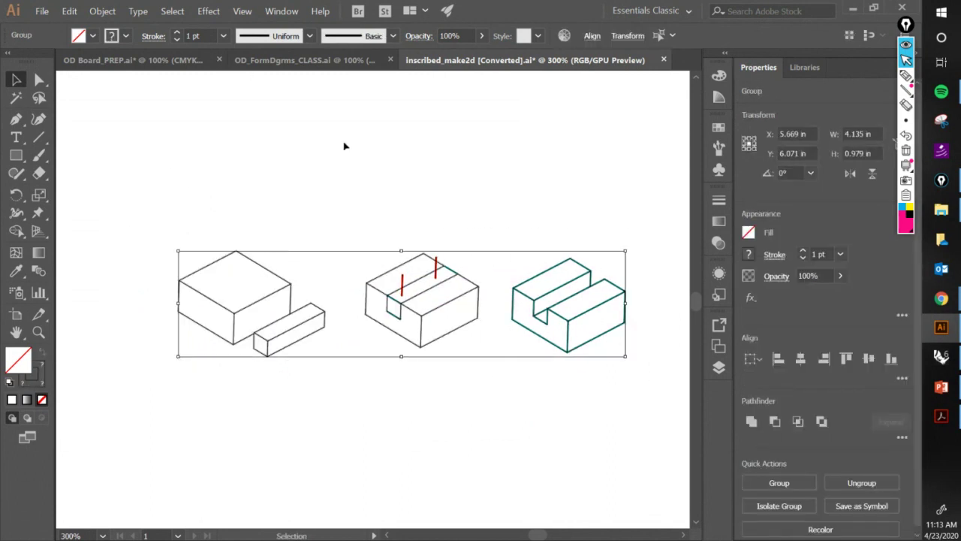
pyautogui.click(317, 54)
pyautogui.hotkey('ctrl', 'v')
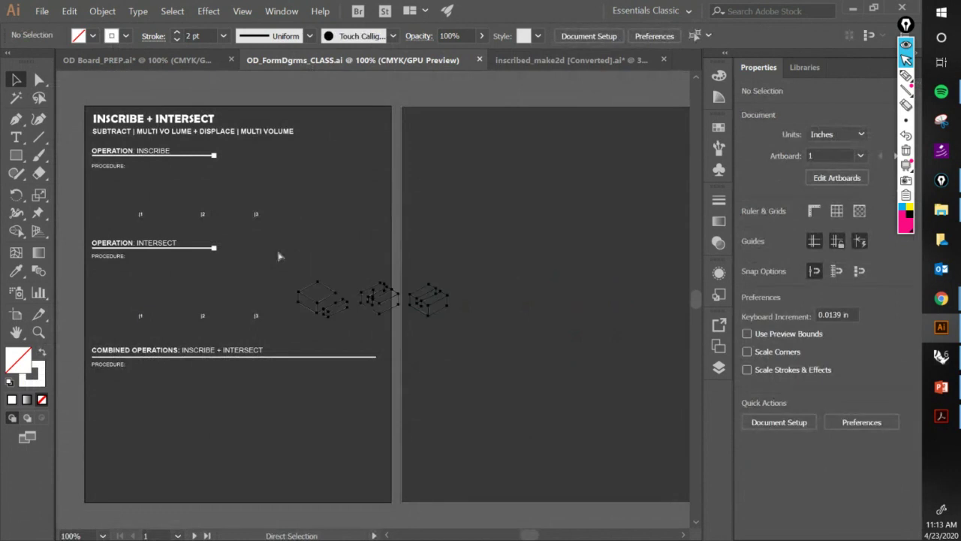
pyautogui.moveTo(370, 292); pyautogui.dragTo(275, 215)
pyautogui.scroll(2, 259, 210)
pyautogui.moveTo(491, 268); pyautogui.dragTo(487, 296)
# Rename the layer that came in with the pasted linework as Make2D.
pyautogui.click(718, 367)
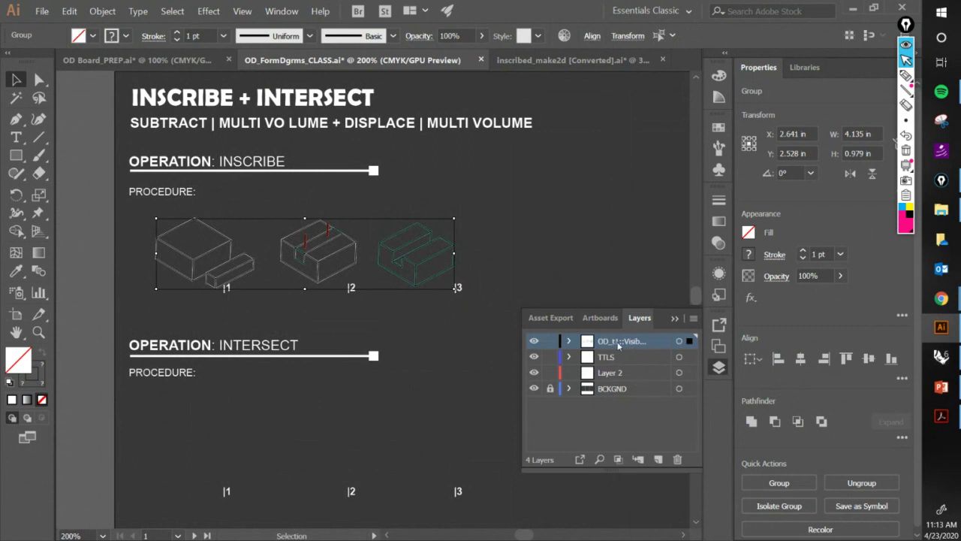
pyautogui.doubleClick(625, 342)
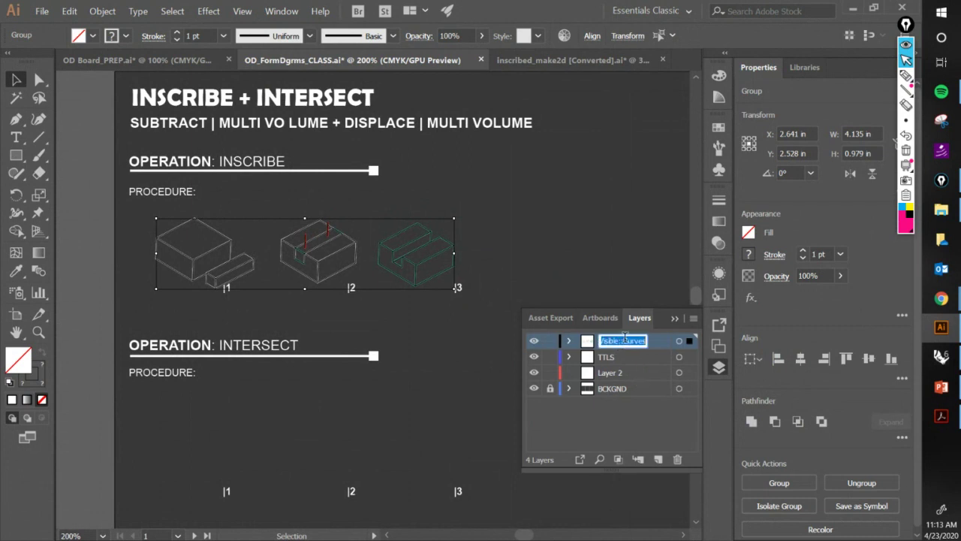
pyautogui.write('Make2D')
pyautogui.press('Return')
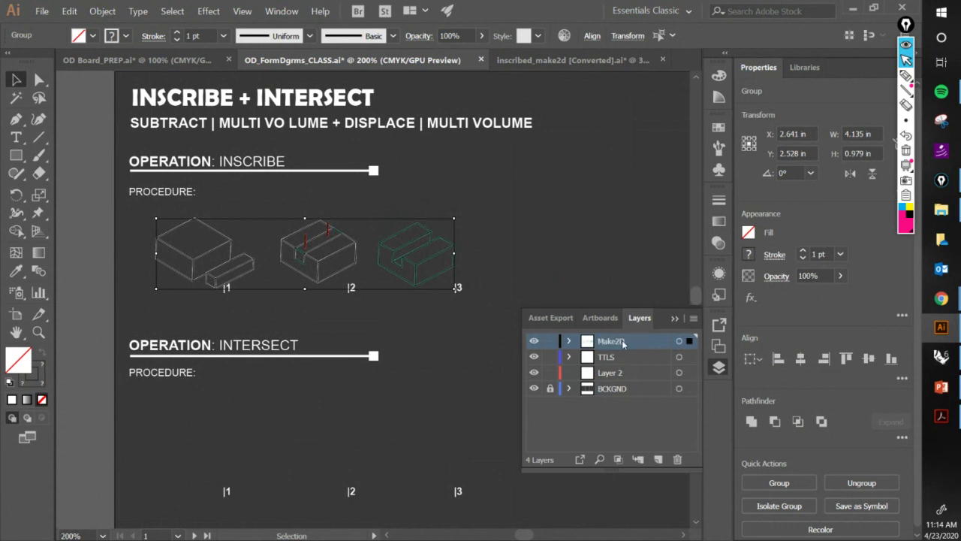
# Toggle the visibility of the TTLS, Make2D and Layer 2 layers to check what each one contains.
pyautogui.click(535, 357)
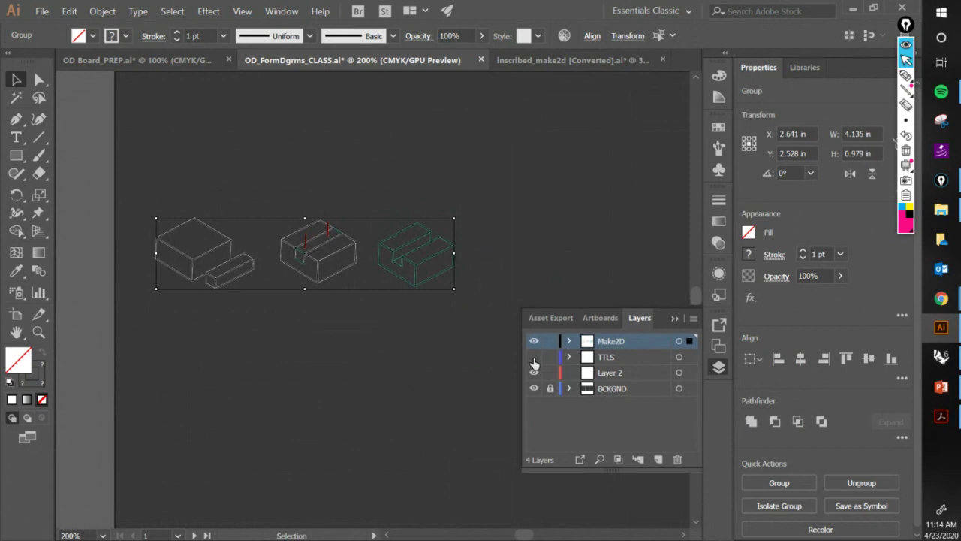
pyautogui.click(534, 360)
pyautogui.click(534, 341)
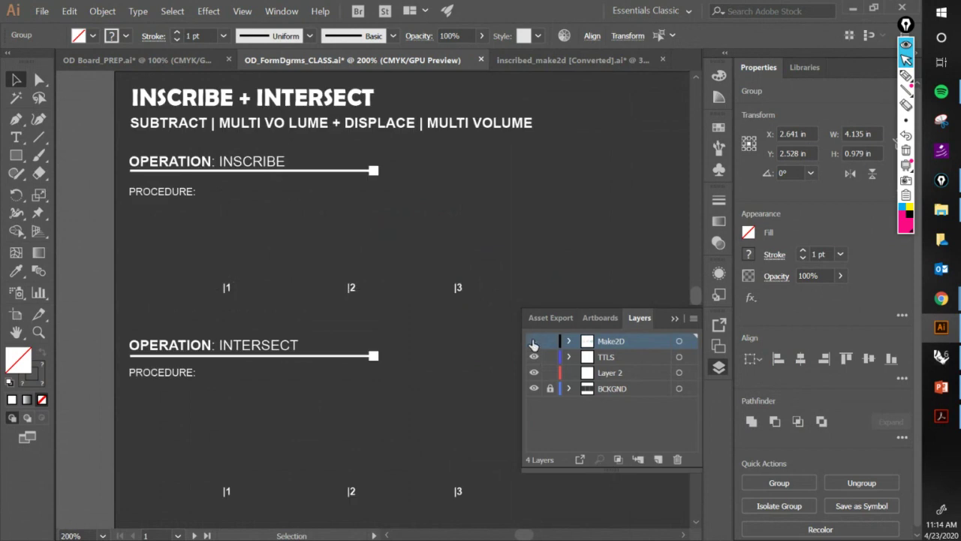
pyautogui.click(534, 341)
pyautogui.click(534, 342)
pyautogui.click(534, 342)
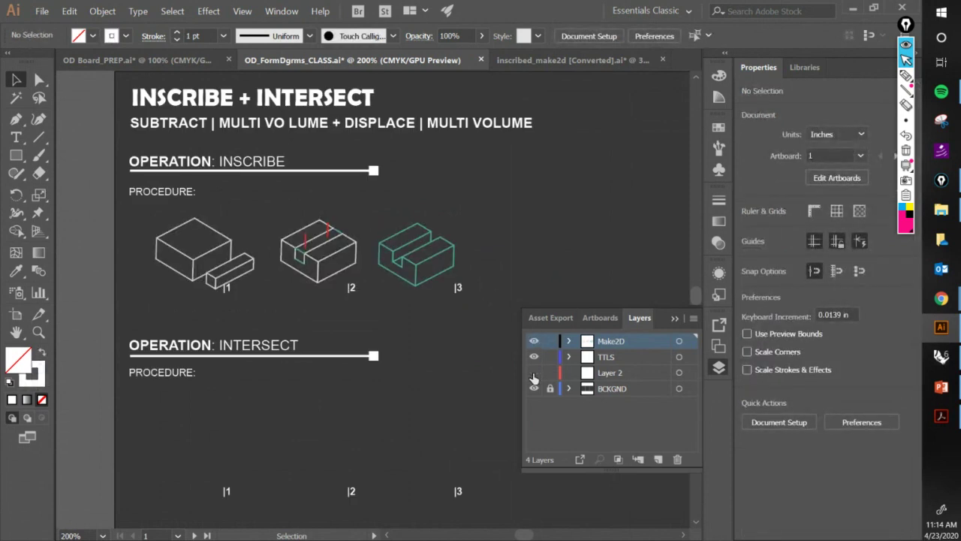
# Delete the unused Layer 2 and make Make2D the active layer.
pyautogui.click(617, 386)
pyautogui.click(614, 374)
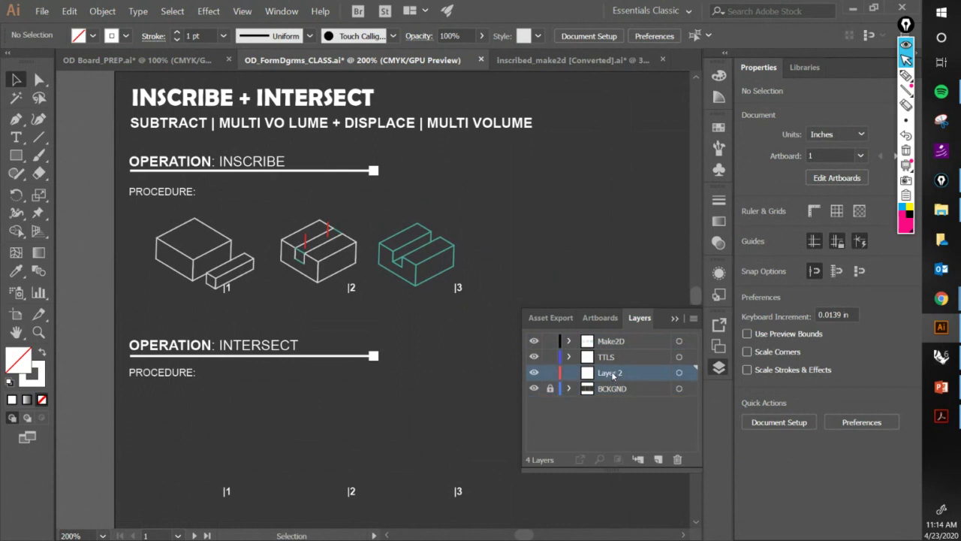
pyautogui.click(659, 459)
pyautogui.moveTo(635, 398); pyautogui.dragTo(678, 459)
pyautogui.click(677, 458)
pyautogui.click(606, 344)
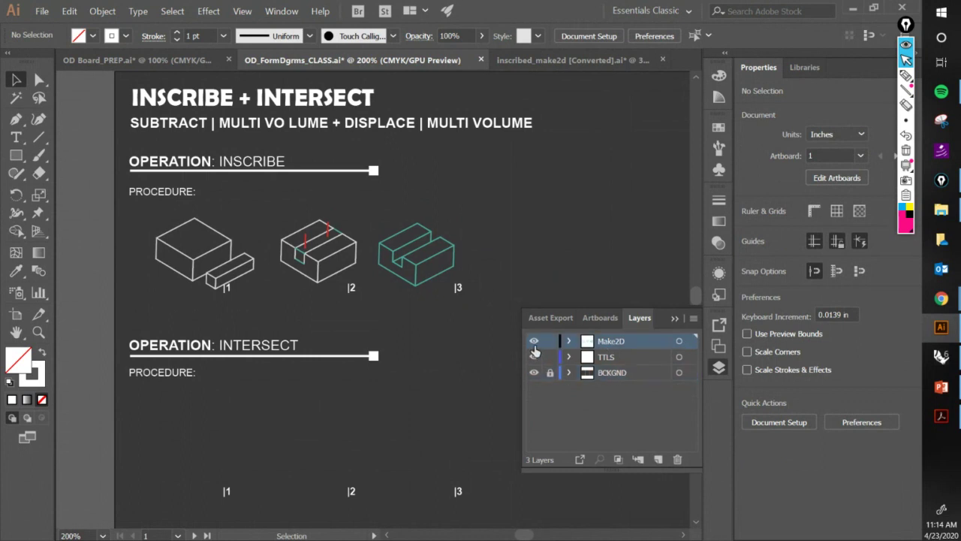
# Move the three inscribe drawings up and slightly left so they clear the step numbers 1, 2 and 3.
pyautogui.moveTo(434, 244); pyautogui.dragTo(431, 227)
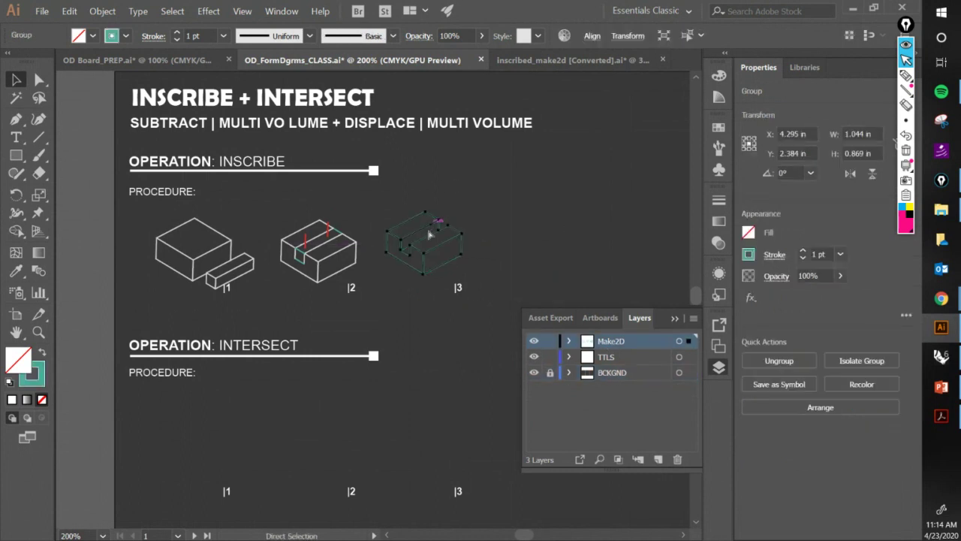
pyautogui.hotkey('ctrl', 'z')
pyautogui.moveTo(209, 222); pyautogui.dragTo(209, 222)
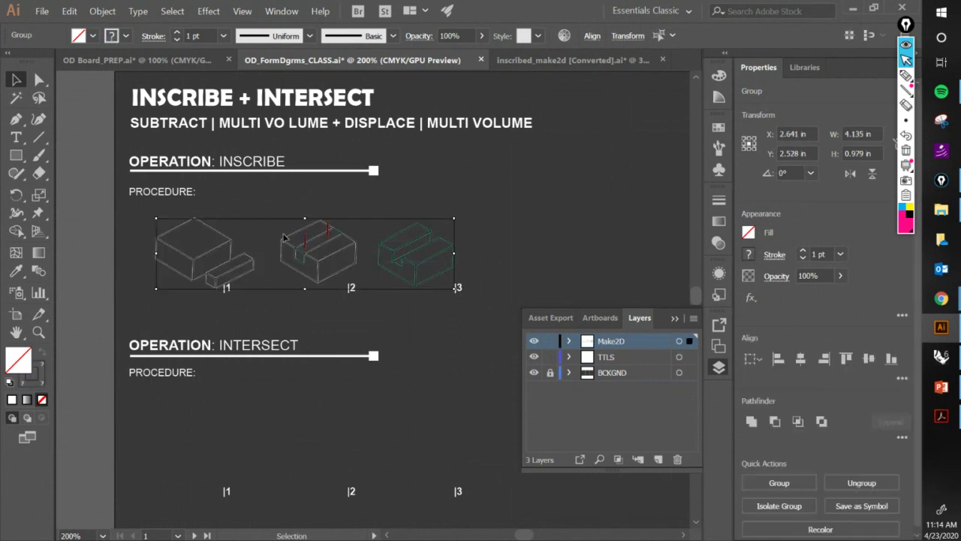
pyautogui.moveTo(291, 234); pyautogui.dragTo(504, 220)
pyautogui.click(488, 224)
pyautogui.click(530, 221)
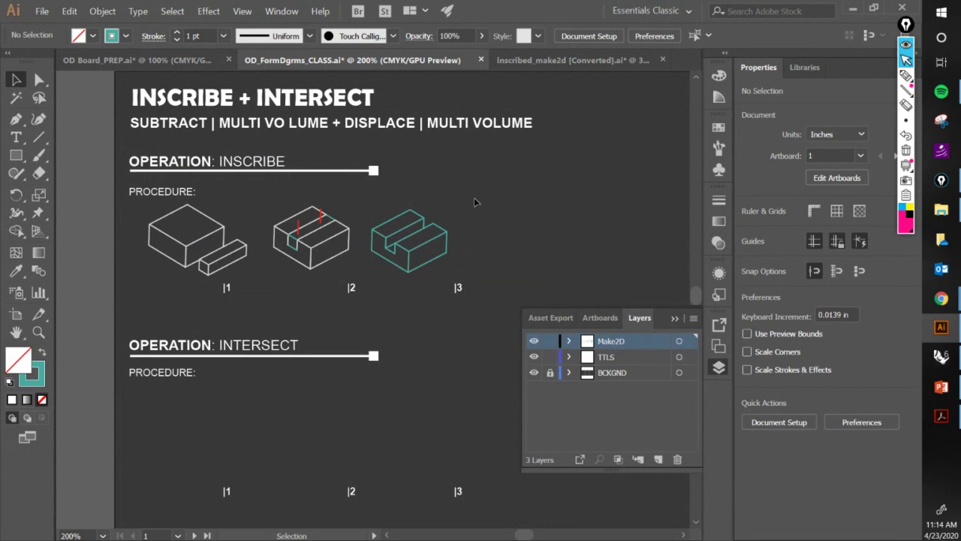
# Select the base block and bar drawing of step 1 and circle the fill and stroke swatches with the screen pen.
pyautogui.moveTo(484, 206); pyautogui.dragTo(452, 199)
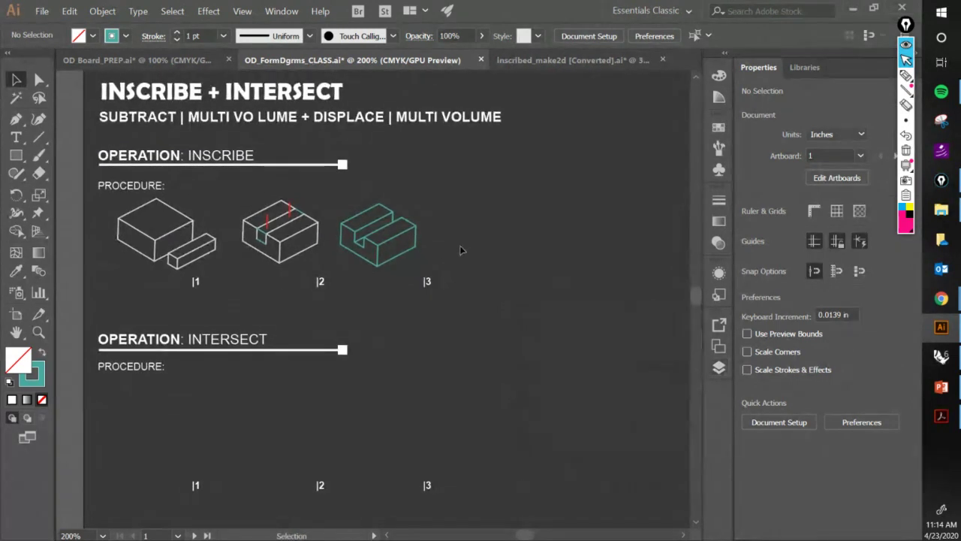
pyautogui.moveTo(440, 251); pyautogui.dragTo(429, 268)
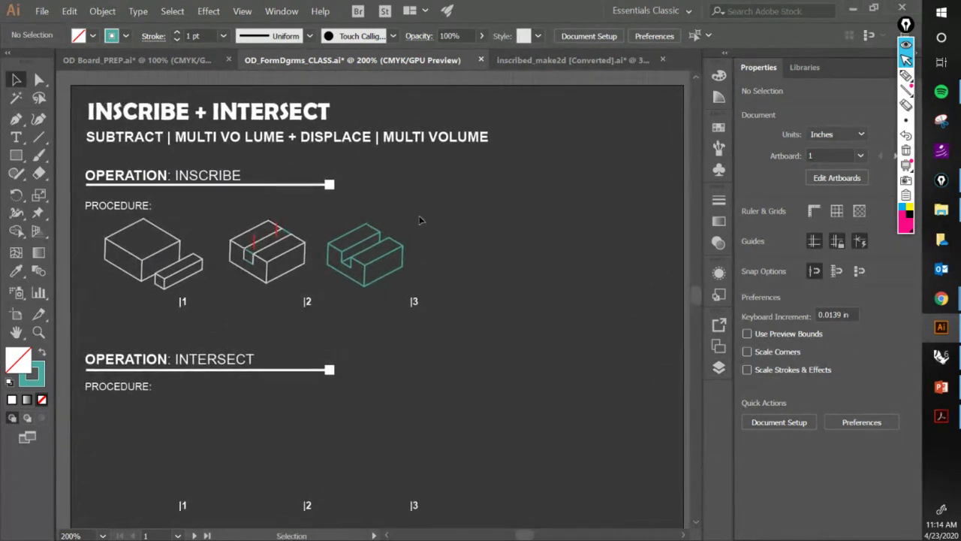
pyautogui.scroll(1, 134, 247)
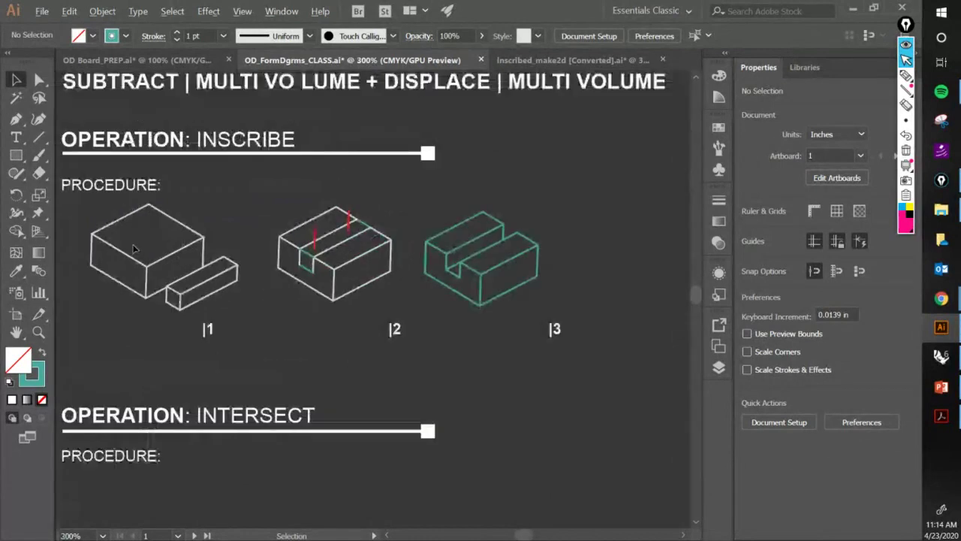
pyautogui.moveTo(147, 248); pyautogui.dragTo(195, 268)
pyautogui.click(203, 286)
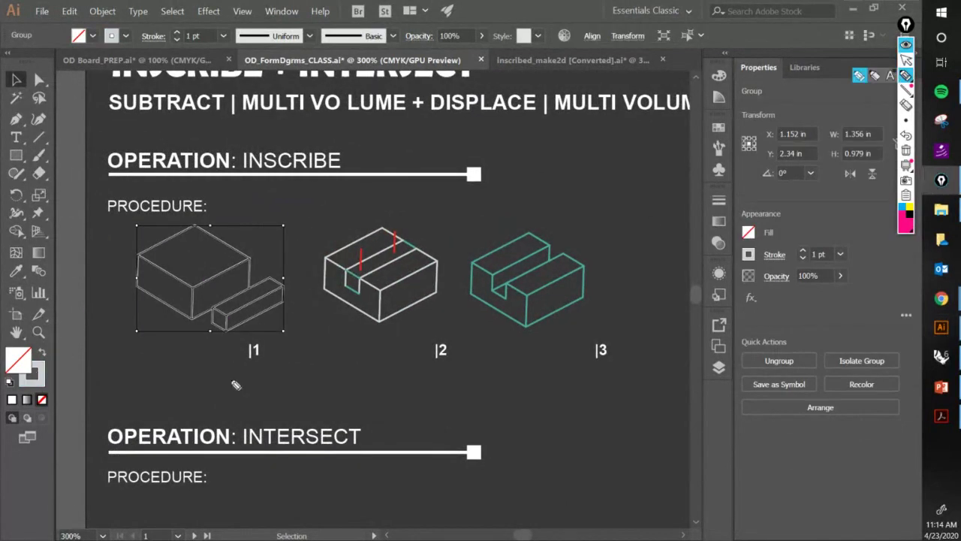
pyautogui.moveTo(36, 329)
pyautogui.mouseDown()
pyautogui.moveTo(7, 374)
pyautogui.moveTo(52, 386)
pyautogui.mouseUp()
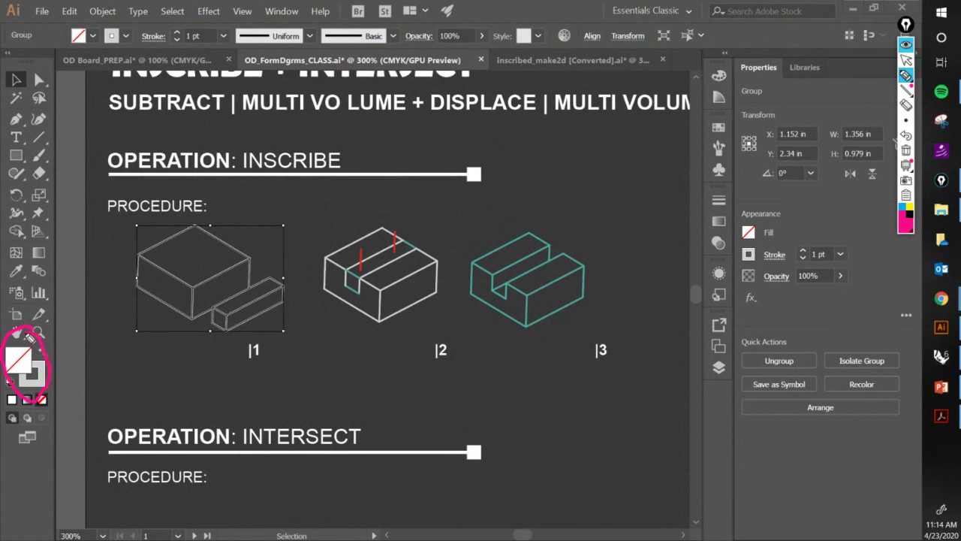
# Set the stroke of the step 1 block and bar drawing to the White swatch and clear the screen pen marks.
pyautogui.click(907, 59)
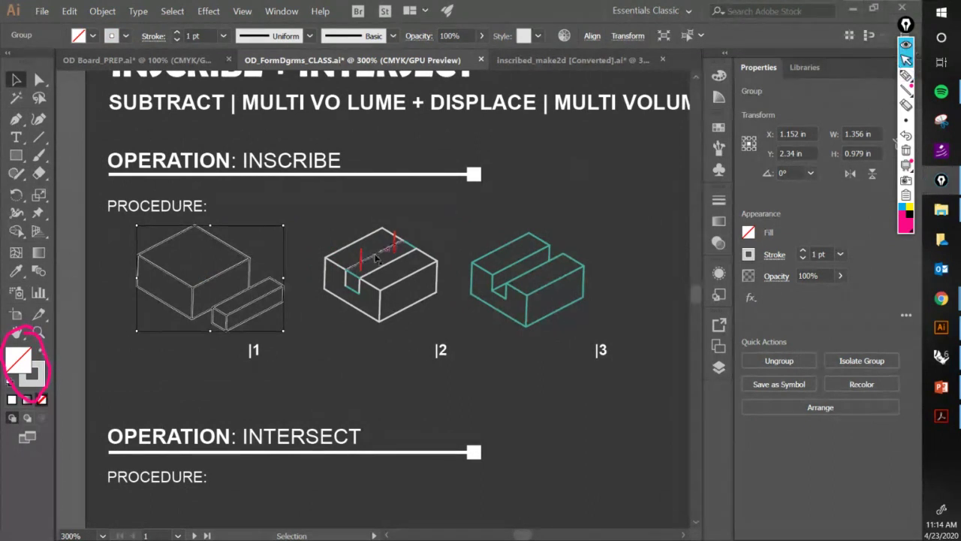
pyautogui.doubleClick(38, 371)
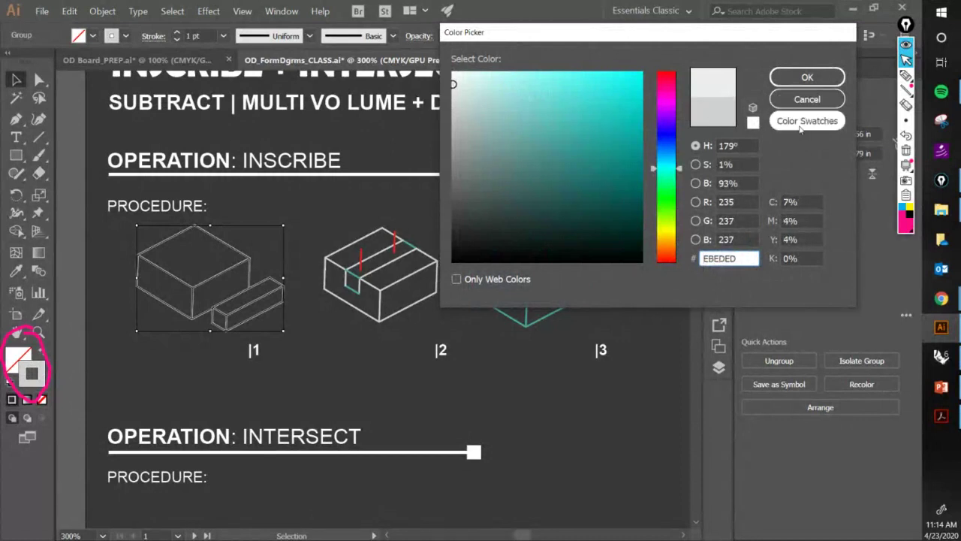
pyautogui.click(807, 121)
pyautogui.click(486, 84)
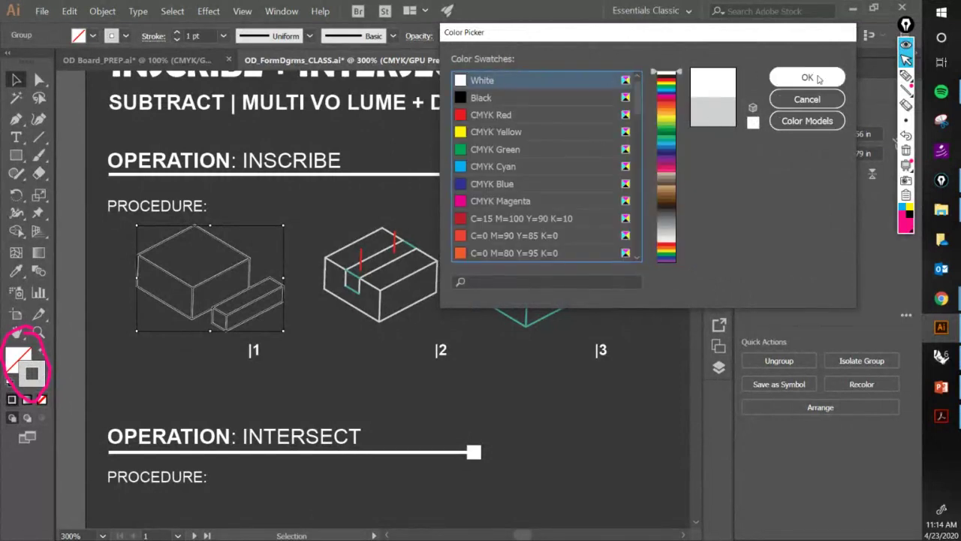
pyautogui.click(830, 77)
pyautogui.click(266, 377)
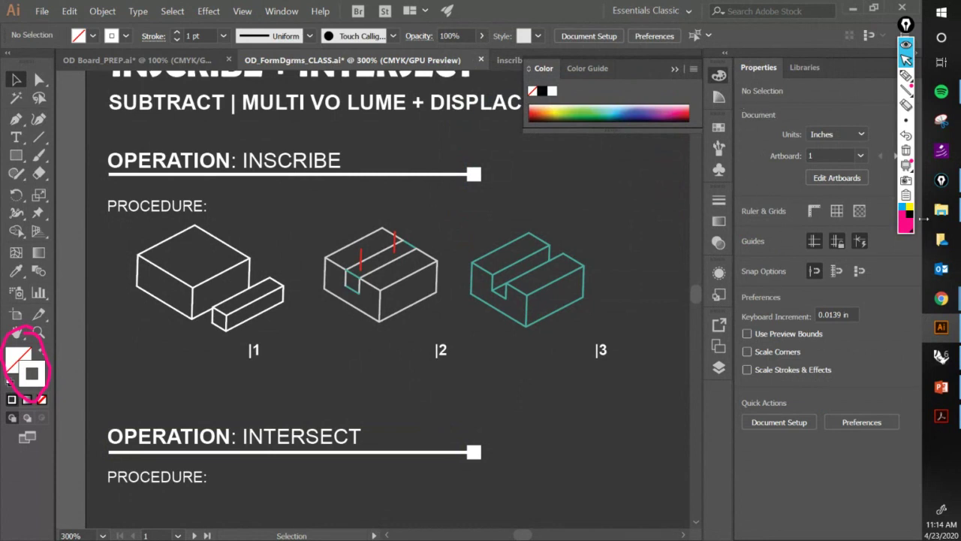
pyautogui.click(905, 151)
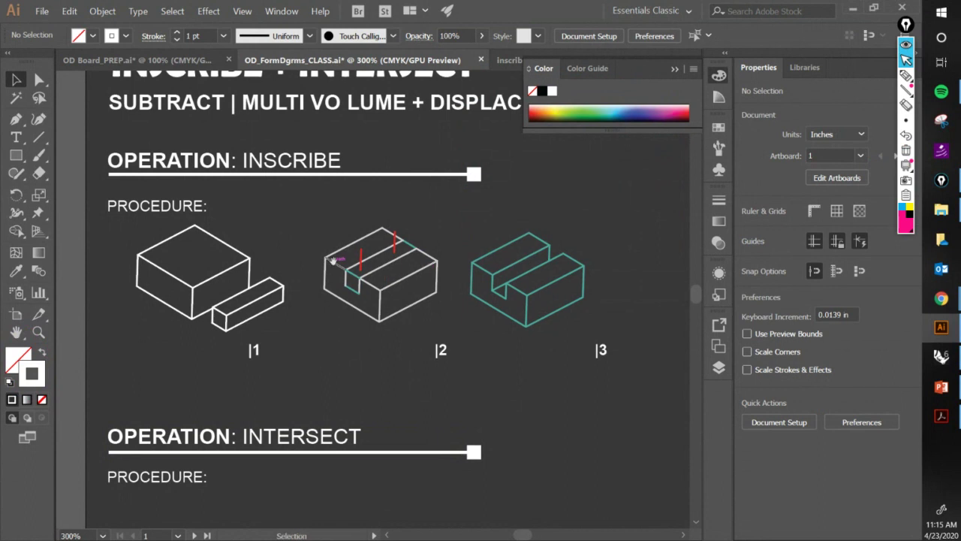
# Isolate the step 2 drawing group for editing its individual lines.
pyautogui.moveTo(323, 263); pyautogui.dragTo(251, 269)
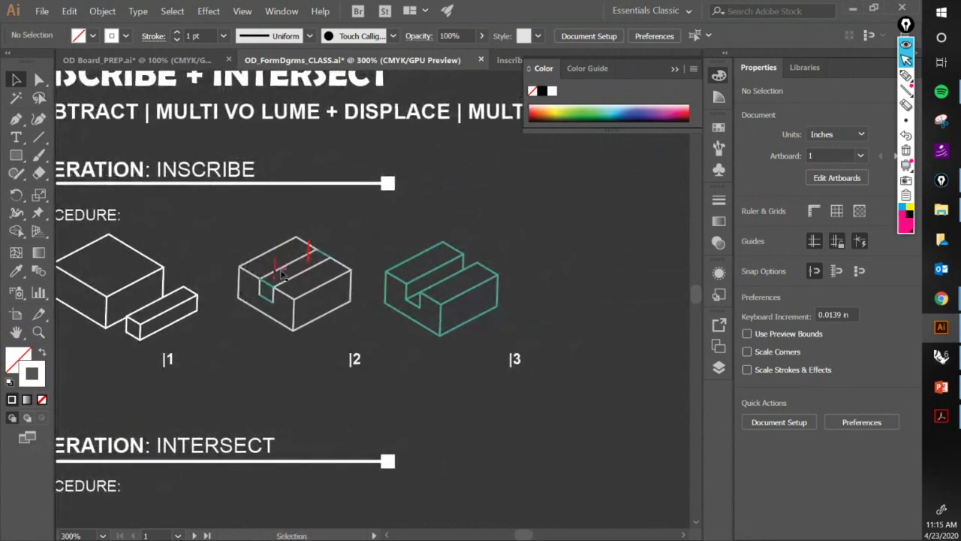
pyautogui.scroll(1, 287, 266)
pyautogui.click(295, 264)
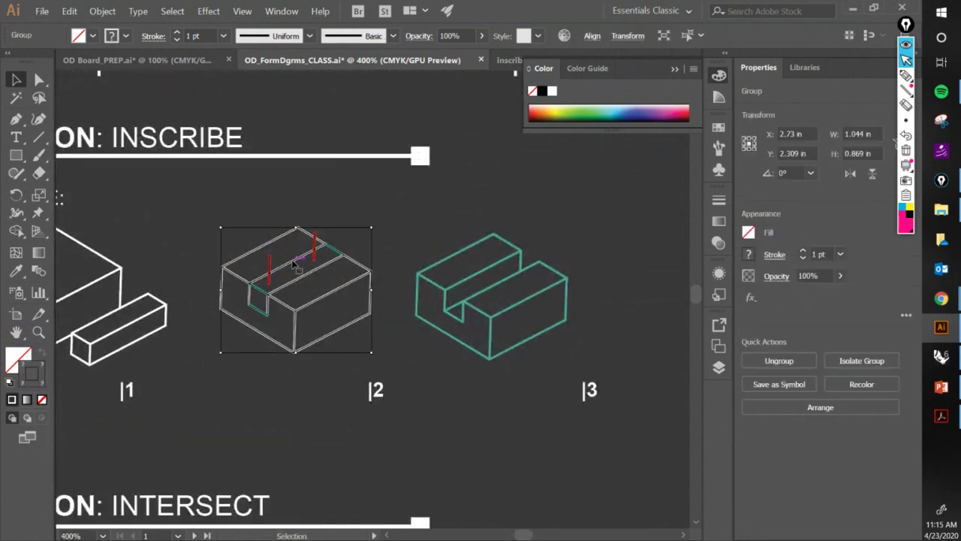
pyautogui.doubleClick(294, 265)
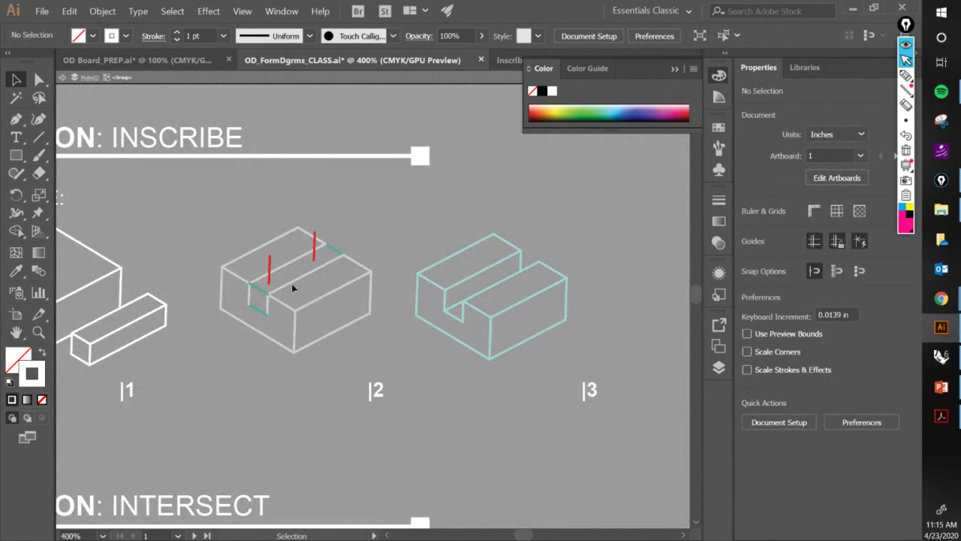
pyautogui.scroll(2, 276, 300)
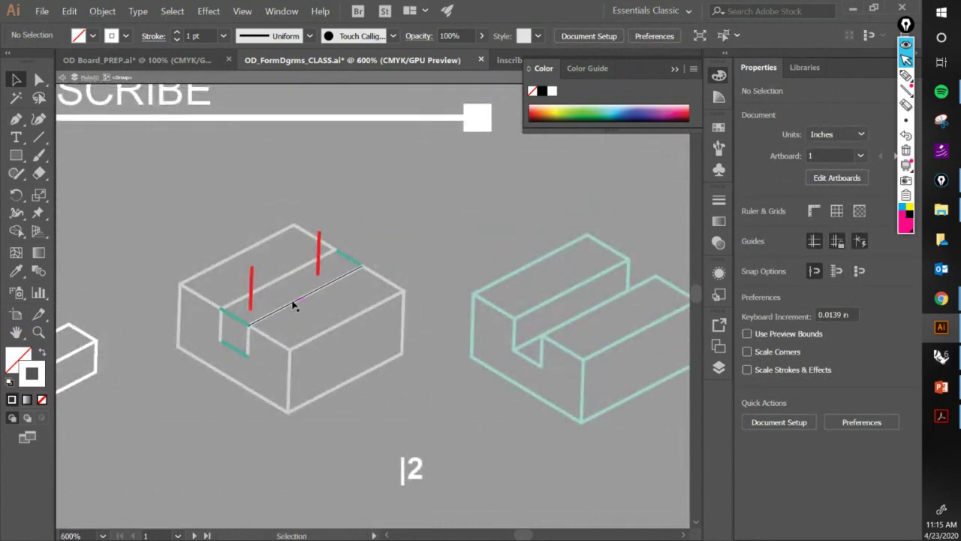
pyautogui.click(294, 305)
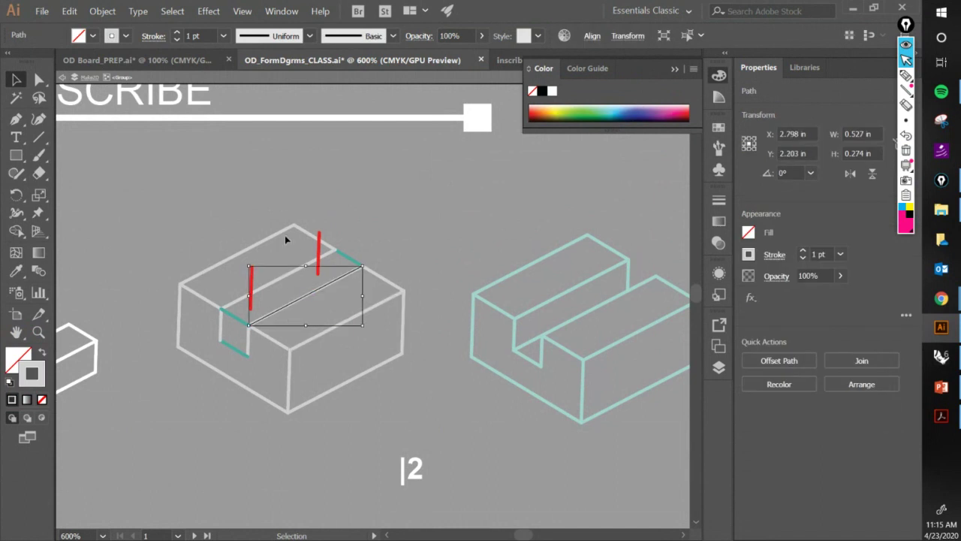
pyautogui.moveTo(348, 274); pyautogui.dragTo(280, 234)
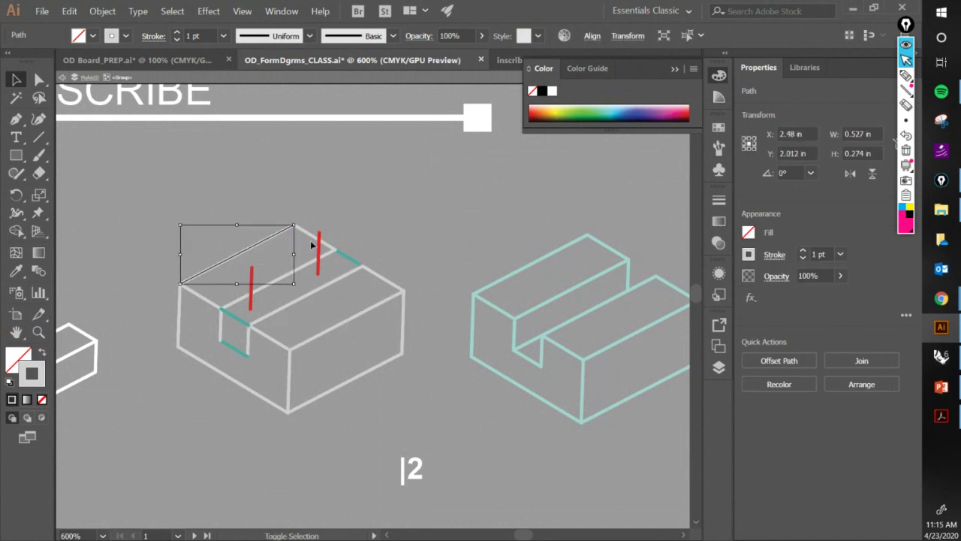
pyautogui.keyDown('shift'); pyautogui.click(308, 235); pyautogui.keyUp('shift')
pyautogui.keyDown('shift'); pyautogui.click(304, 266); pyautogui.keyUp('shift')
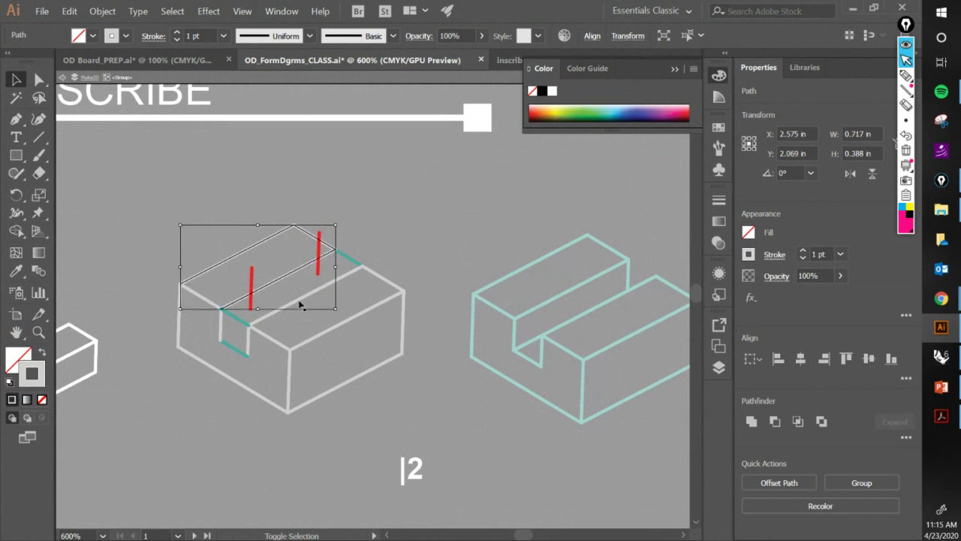
pyautogui.keyDown('shift'); pyautogui.click(300, 298); pyautogui.keyUp('shift')
pyautogui.keyDown('shift'); pyautogui.click(386, 280); pyautogui.keyUp('shift')
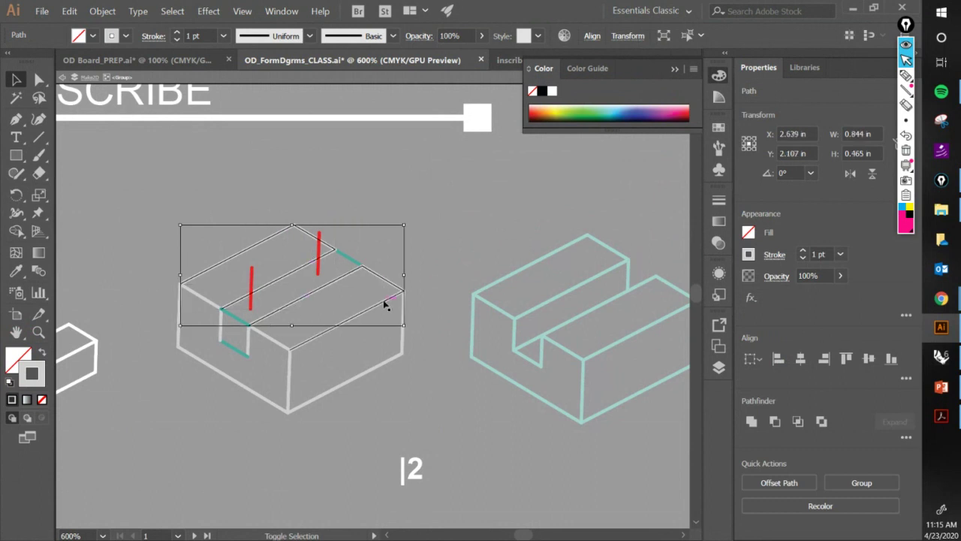
pyautogui.keyDown('shift'); pyautogui.click(375, 305); pyautogui.keyUp('shift')
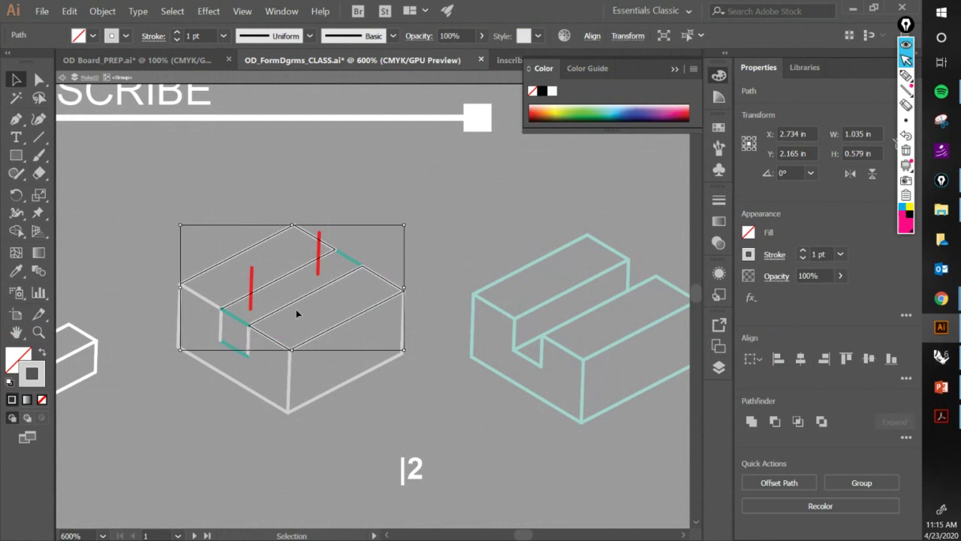
pyautogui.click(297, 314)
# Select all matching light grey edges of the step 2 block and give them the white stroke sampled from the step 1 bar.
pyautogui.click(252, 248)
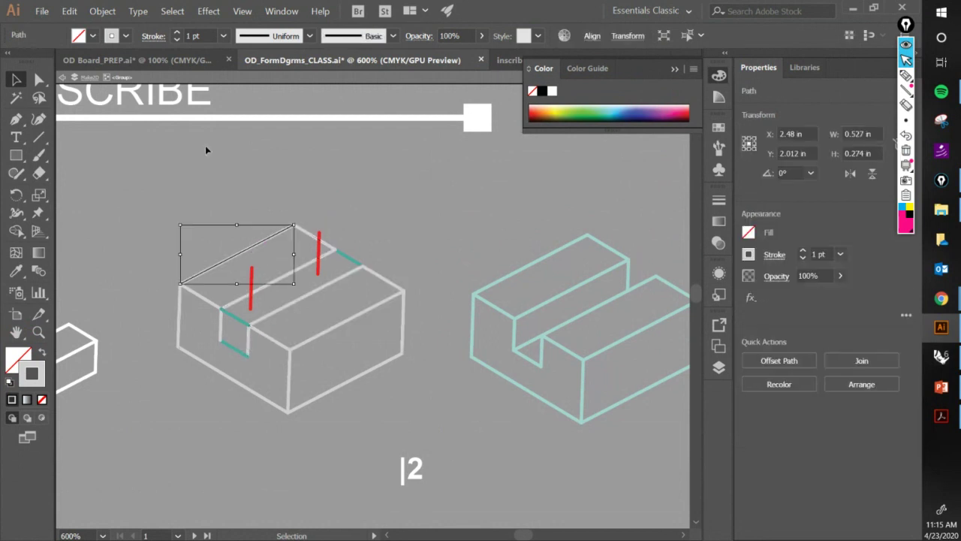
pyautogui.click(172, 11)
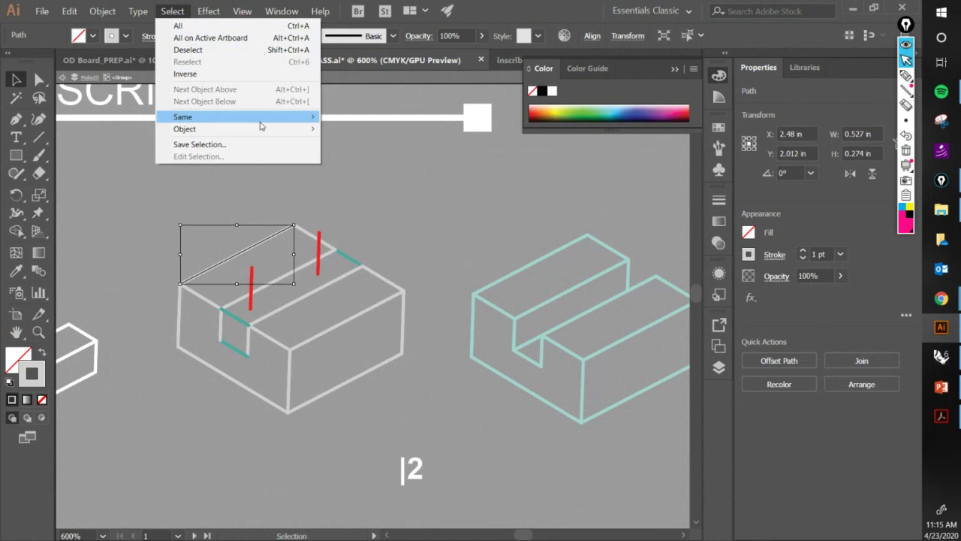
pyautogui.moveTo(260, 120)
pyautogui.click(379, 154)
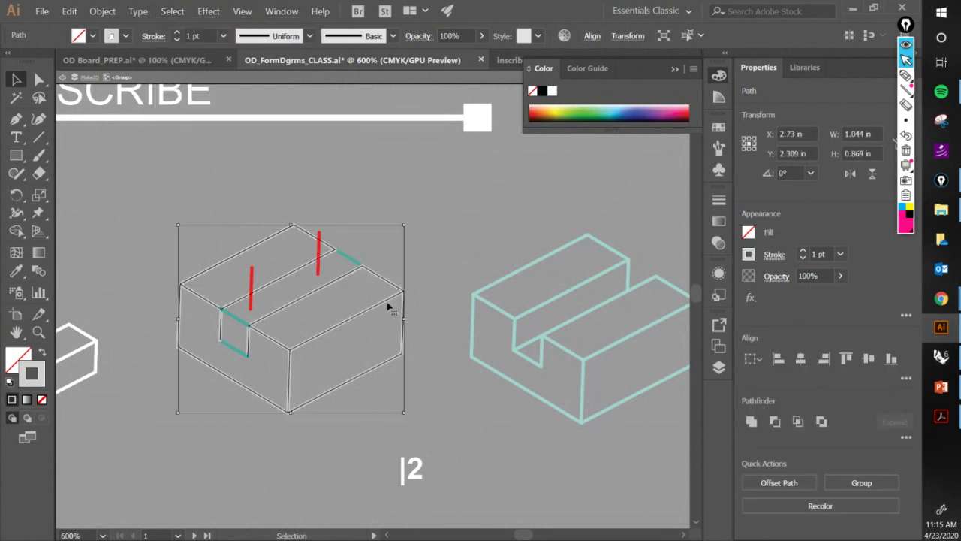
pyautogui.hscroll(-5, 475, 256)
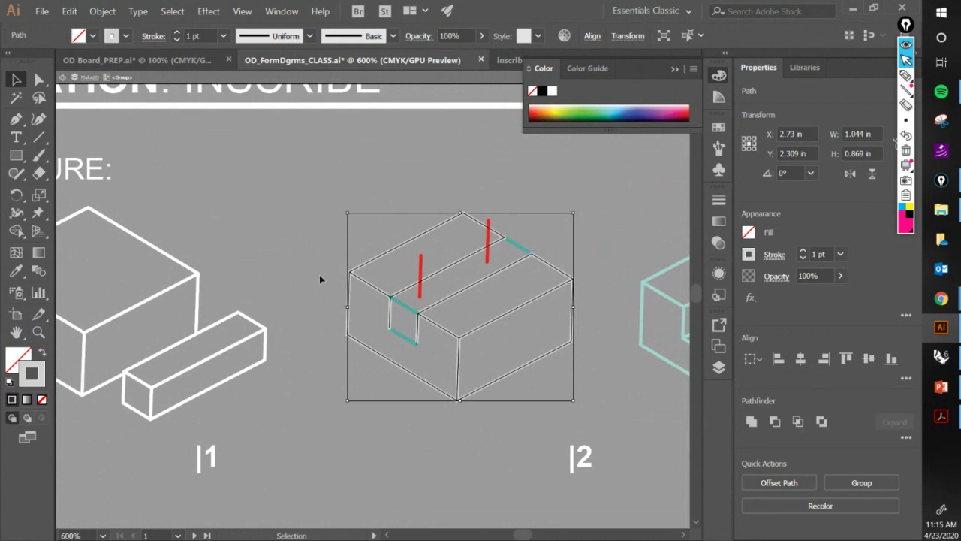
pyautogui.press('i')
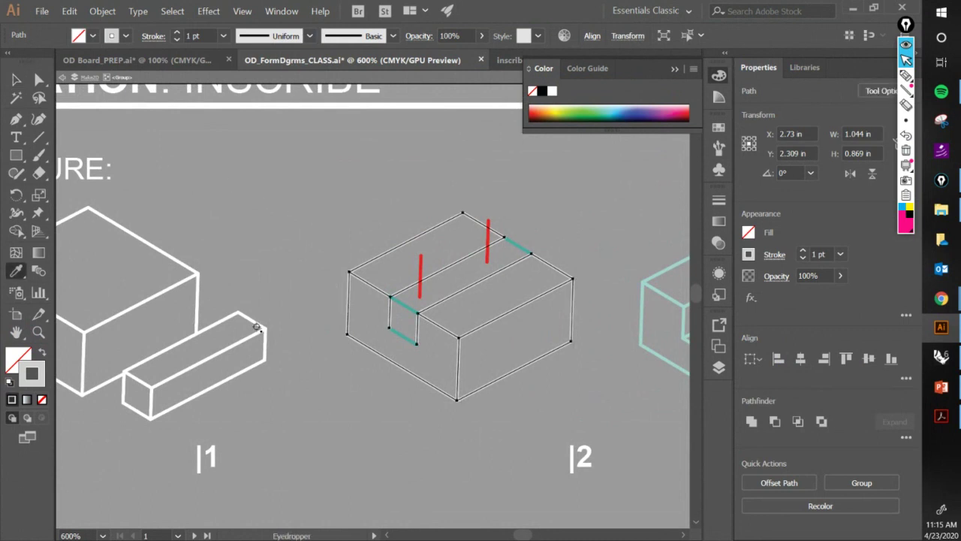
pyautogui.click(253, 322)
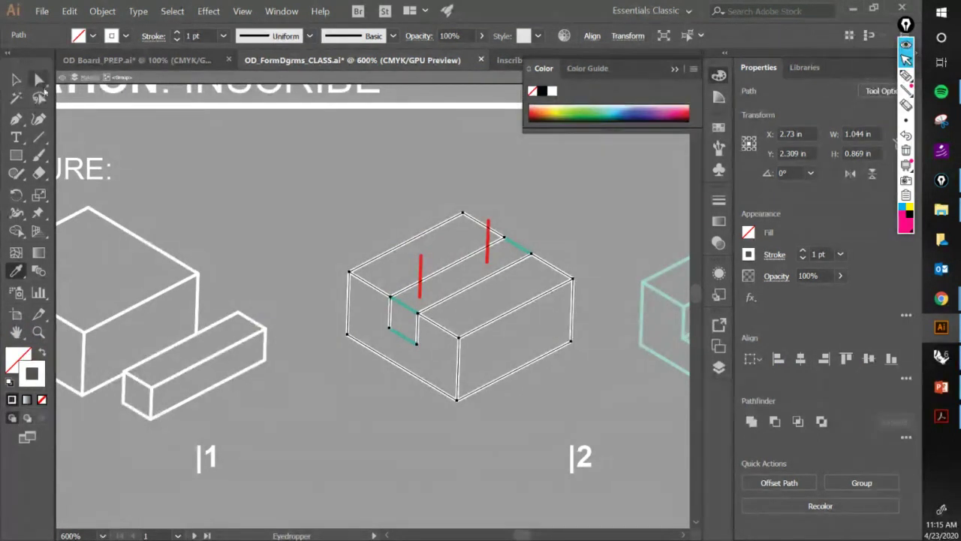
pyautogui.click(25, 77)
pyautogui.hscroll(5, 403, 219)
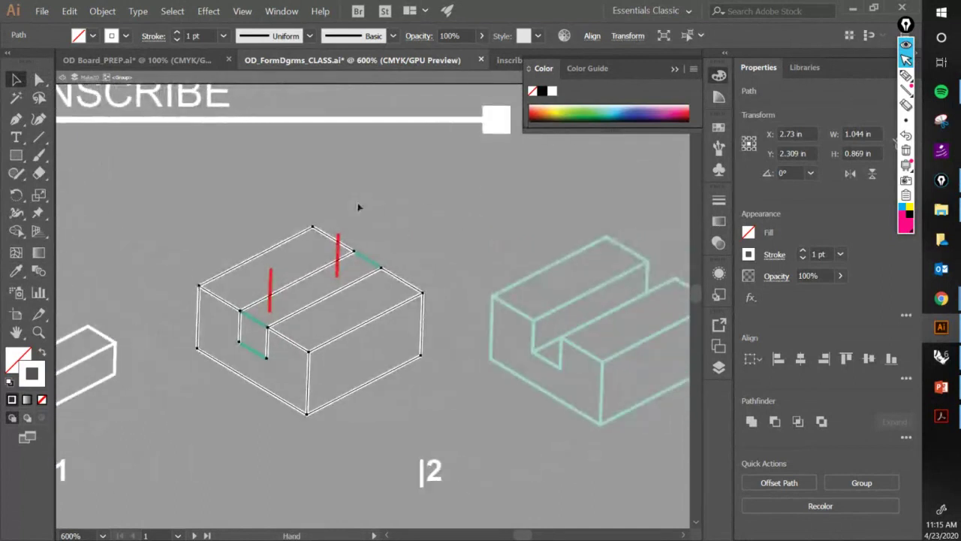
pyautogui.doubleClick(407, 206)
pyautogui.moveTo(382, 267); pyautogui.dragTo(373, 248)
pyautogui.click(361, 244)
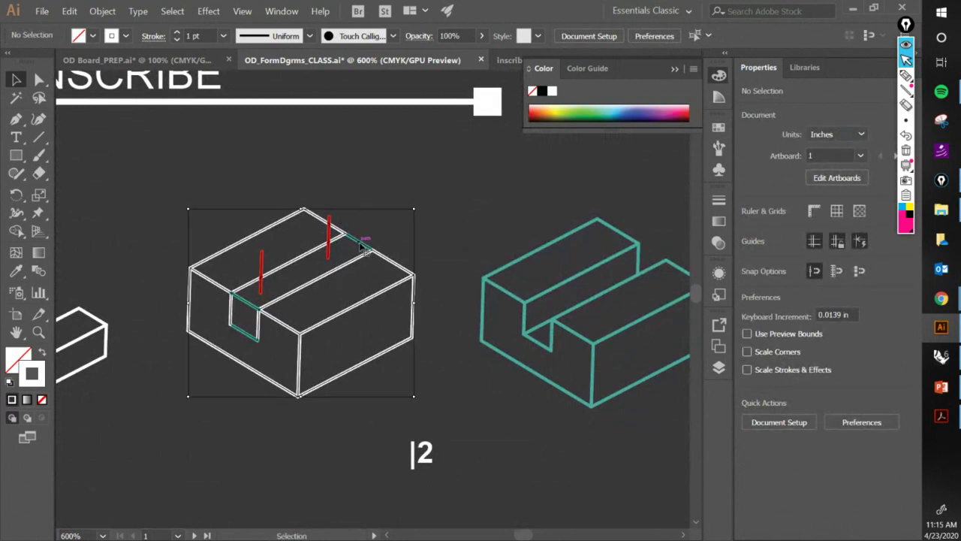
# Examine the finished step 2 diagram in OD Board_PREP and circle an arrowhead and the dashed hidden edge with the screen pen.
pyautogui.click(161, 60)
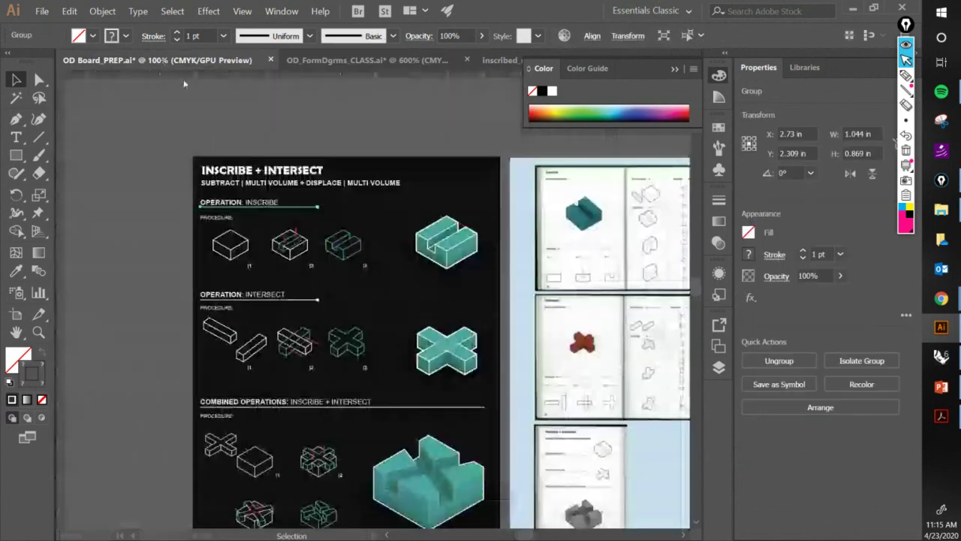
pyautogui.scroll(3, 300, 244)
pyautogui.scroll(1, 281, 234)
pyautogui.moveTo(269, 236); pyautogui.dragTo(372, 265)
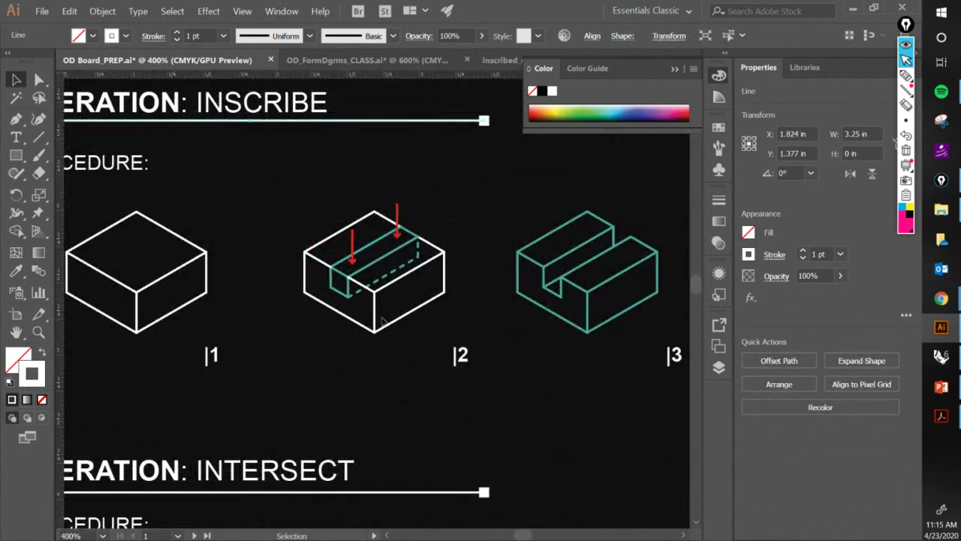
pyautogui.scroll(1, 381, 320)
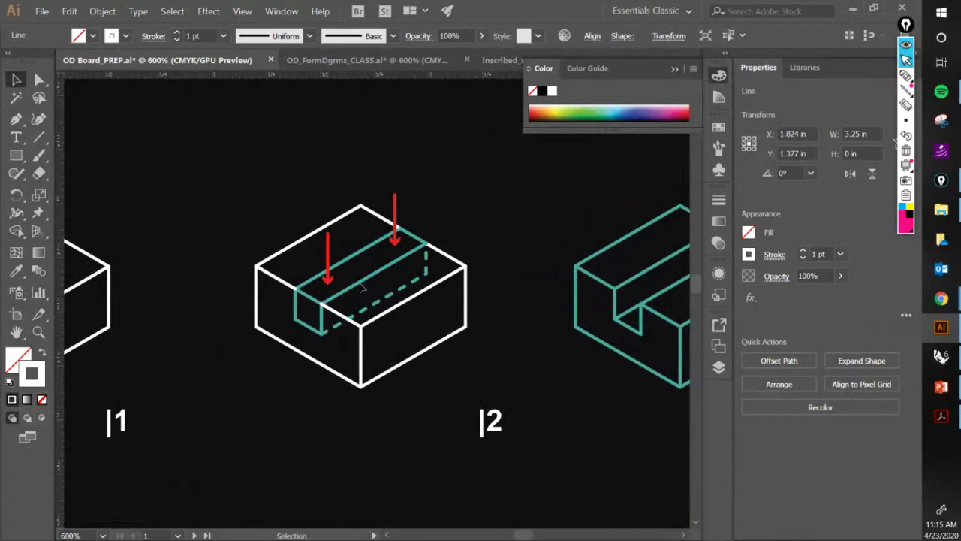
pyautogui.click(906, 76)
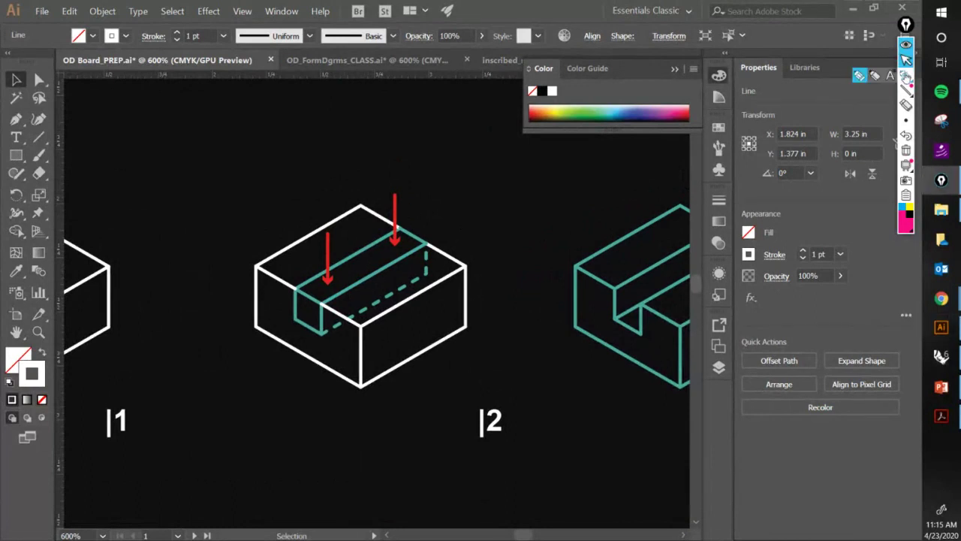
pyautogui.moveTo(322, 265); pyautogui.dragTo(327, 259)
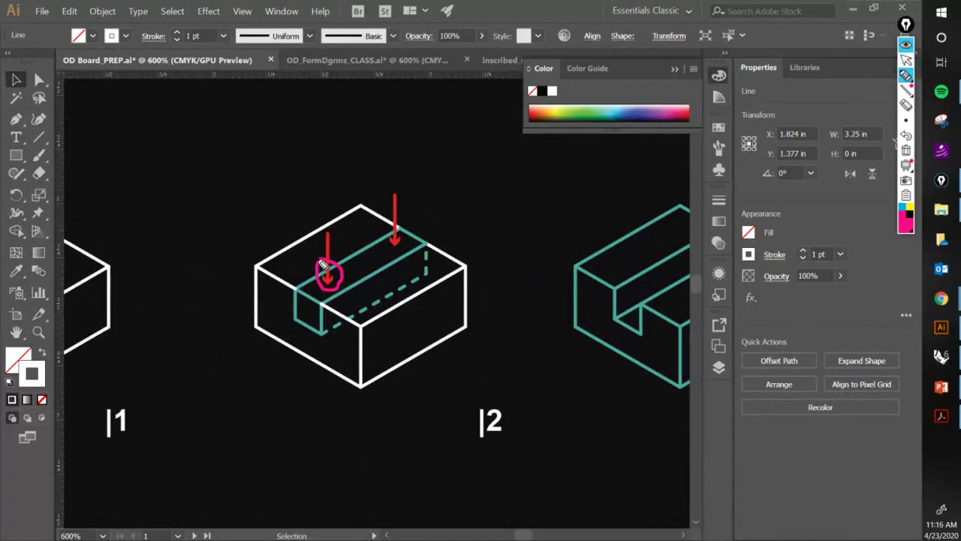
pyautogui.moveTo(424, 270)
pyautogui.mouseDown()
pyautogui.moveTo(419, 290)
pyautogui.moveTo(422, 266)
pyautogui.mouseUp()
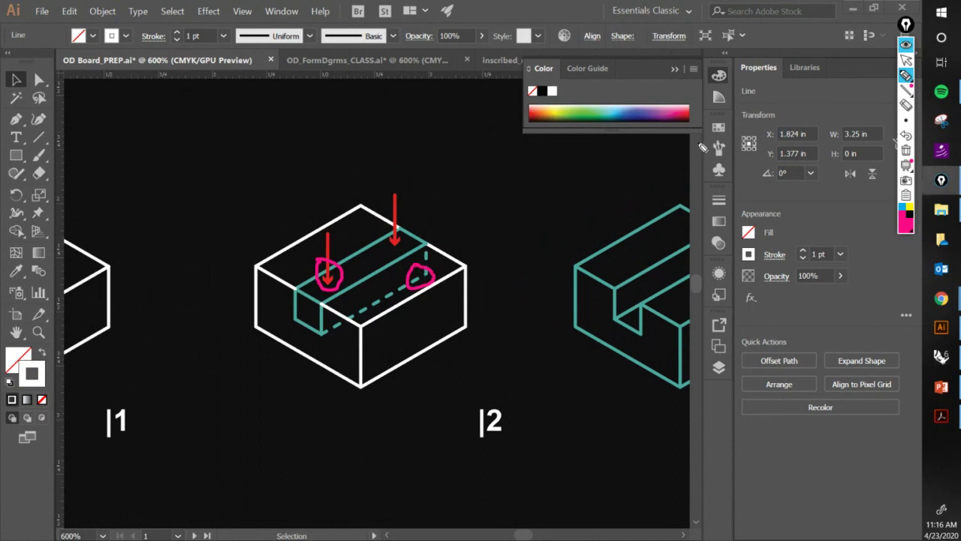
pyautogui.click(907, 60)
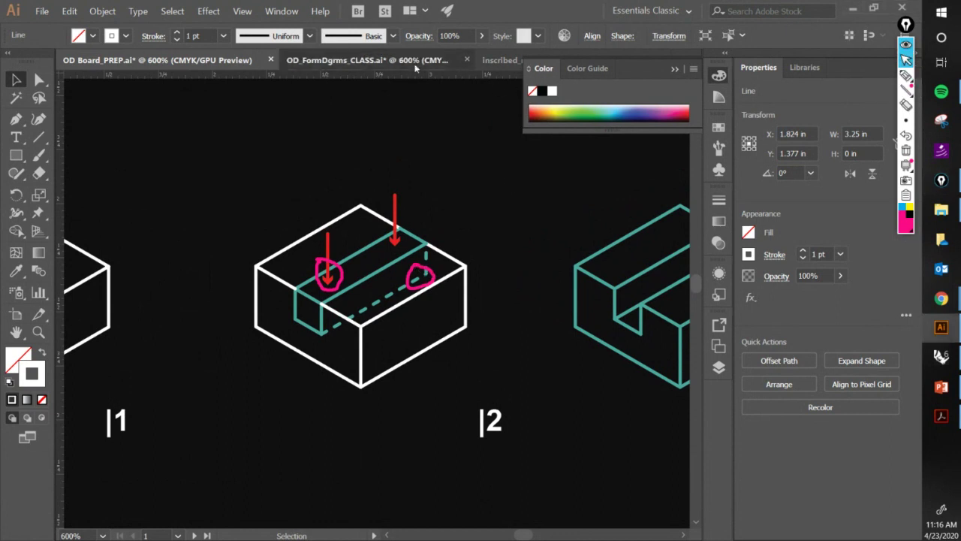
# Return to the step 2 drawing in OD_FormDgrms_CLASS and clear the screen pen circles.
pyautogui.click(360, 61)
pyautogui.moveTo(316, 306); pyautogui.dragTo(380, 285)
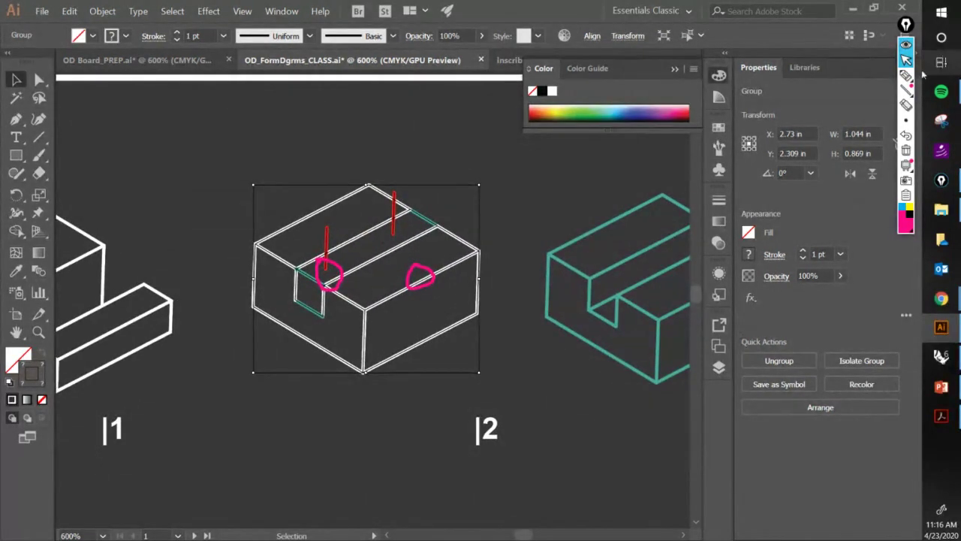
pyautogui.click(907, 150)
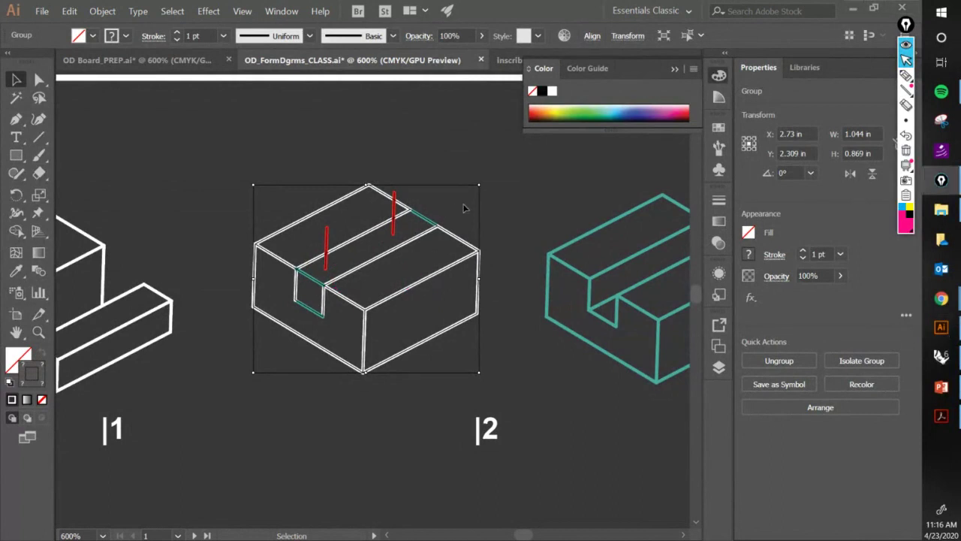
# Isolate the step 2 drawing and add the Arrow 13 arrowhead to both short red lines.
pyautogui.doubleClick(355, 240)
pyautogui.click(327, 258)
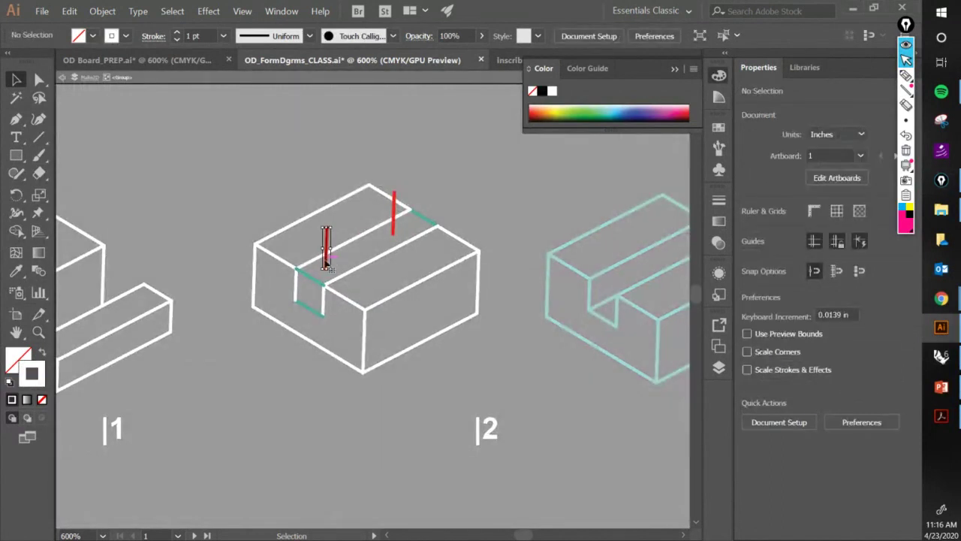
pyautogui.keyDown('shift'); pyautogui.click(394, 213); pyautogui.keyUp('shift')
pyautogui.click(153, 37)
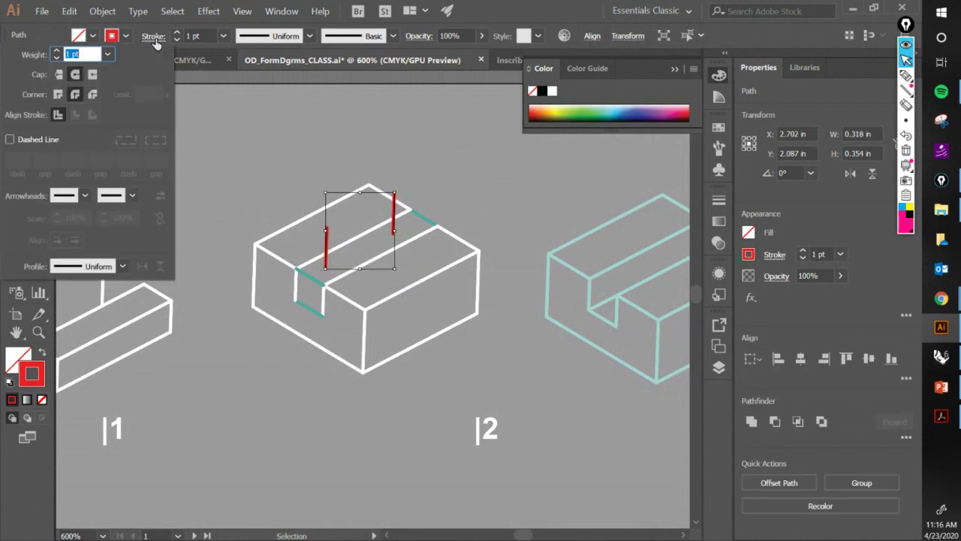
pyautogui.click(75, 195)
pyautogui.scroll(-6, 85, 306)
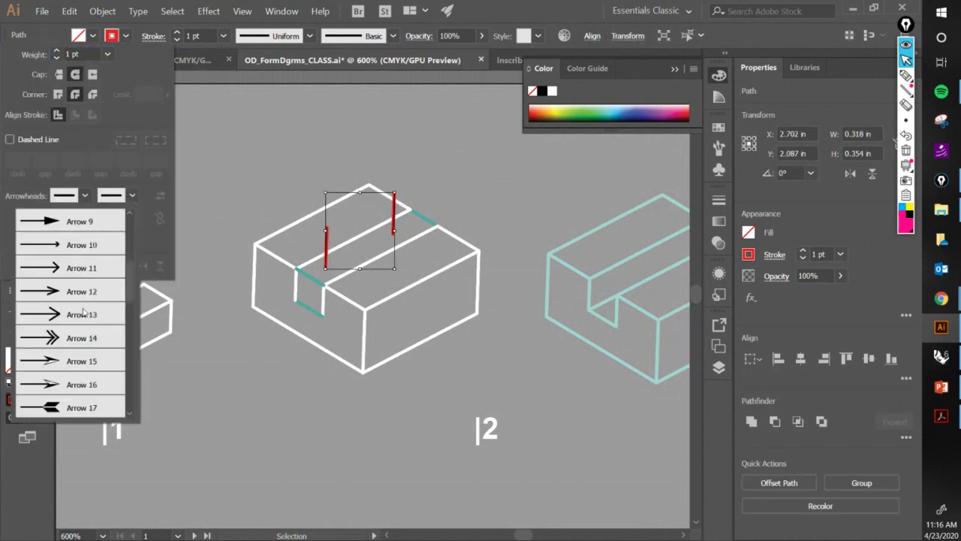
pyautogui.scroll(-2, 84, 304)
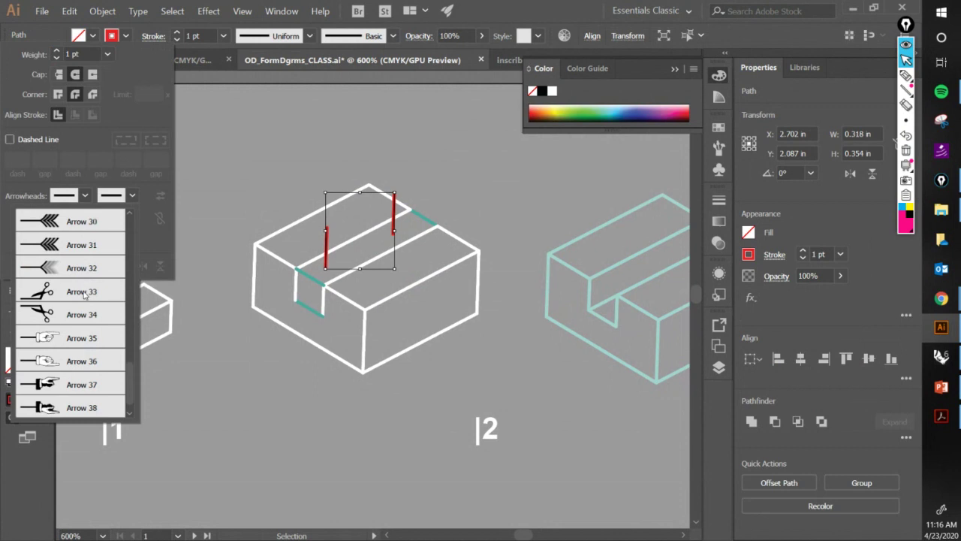
pyautogui.scroll(5, 85, 296)
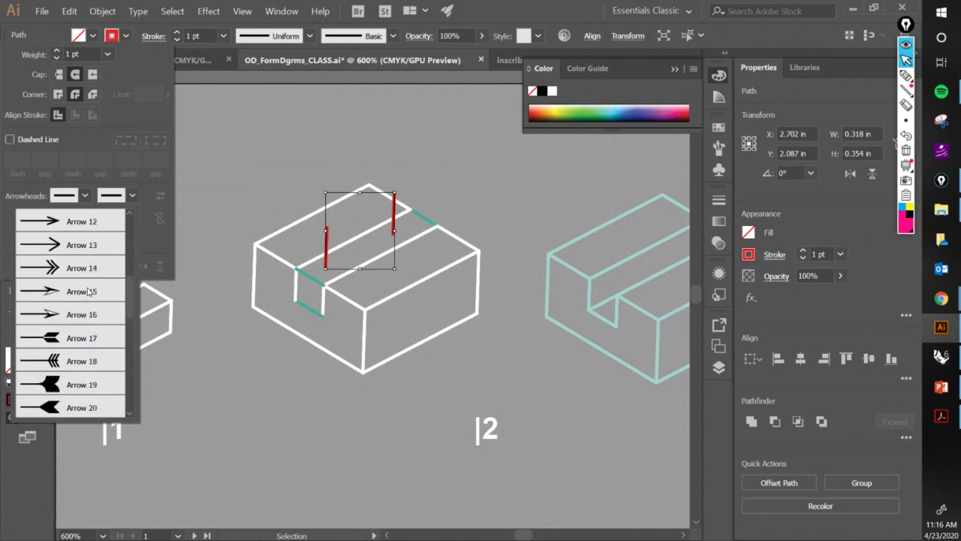
pyautogui.click(89, 250)
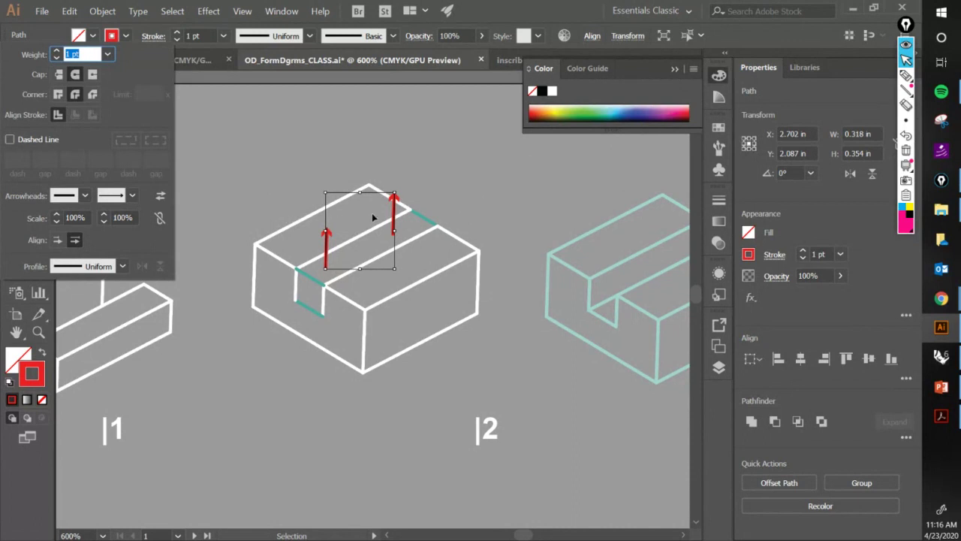
# Swap the arrowheads to the opposite ends of both red lines and leave the step 2 drawing's isolation.
pyautogui.click(159, 196)
pyautogui.click(466, 144)
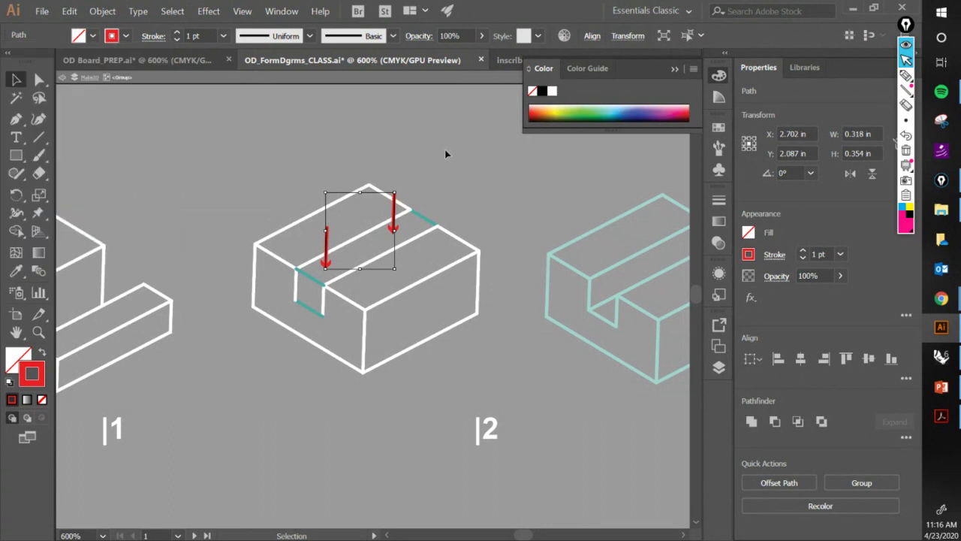
pyautogui.doubleClick(447, 154)
pyautogui.moveTo(423, 191); pyautogui.dragTo(394, 193)
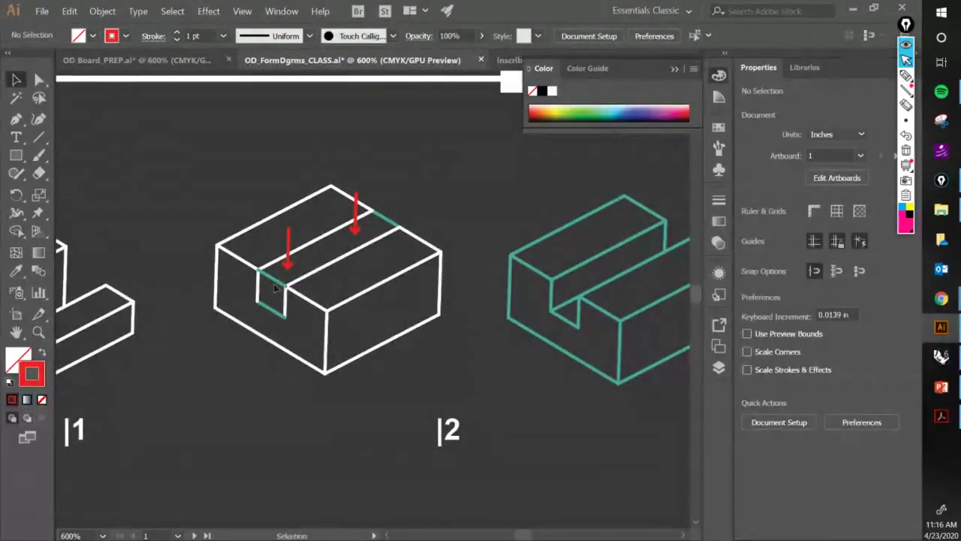
# After checking the reference in OD Board_PREP, draw a vertical line about 0.16 in down from the channel's back corner in the step 2 drawing.
pyautogui.click(209, 60)
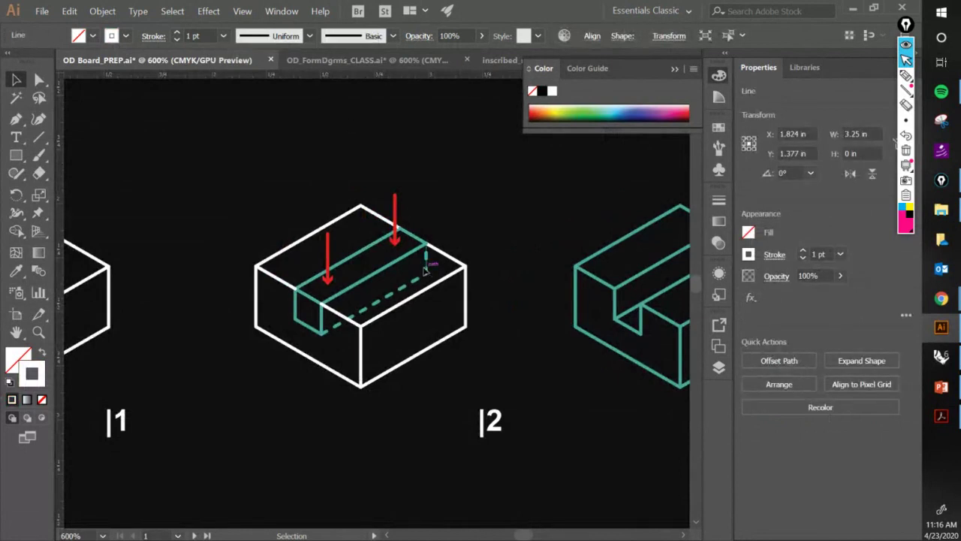
pyautogui.click(338, 62)
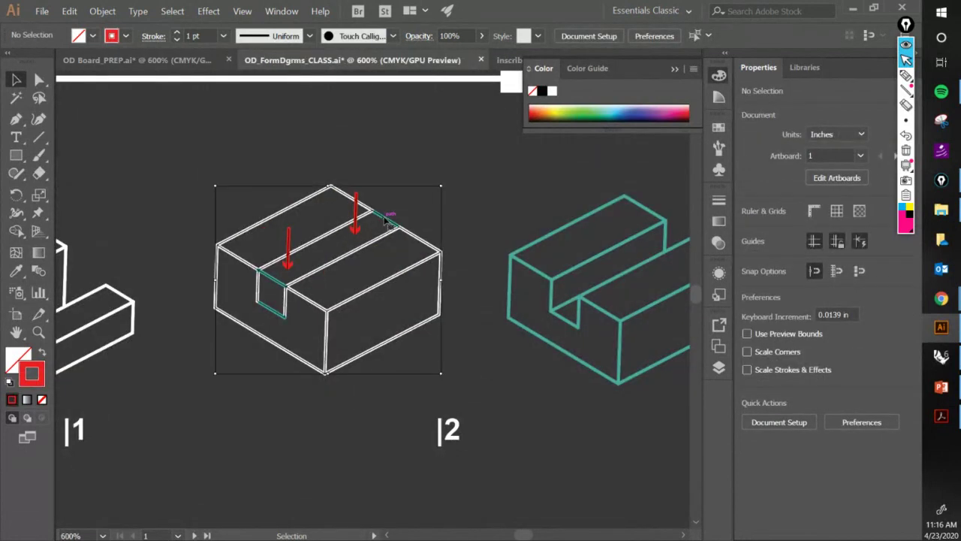
pyautogui.doubleClick(384, 218)
pyautogui.click(36, 137)
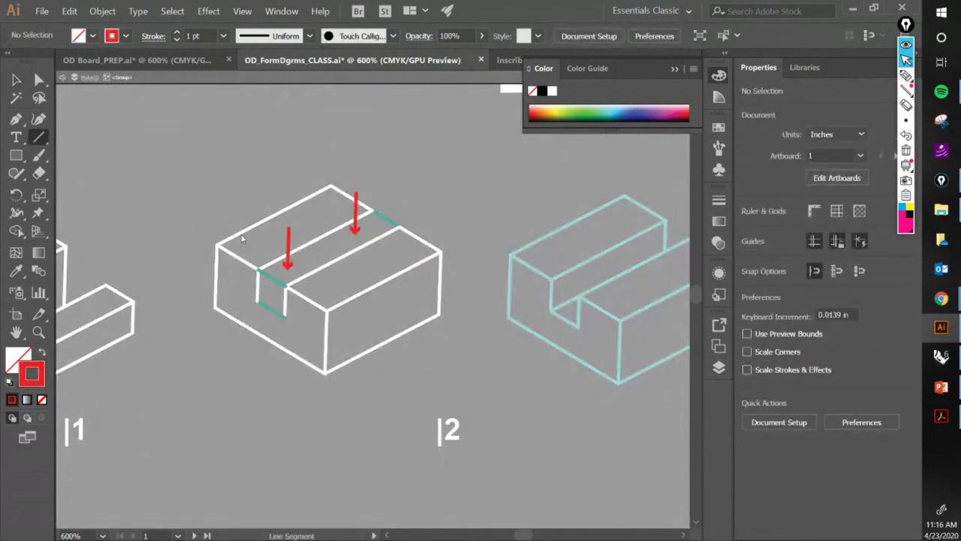
pyautogui.moveTo(399, 225); pyautogui.dragTo(399, 262)
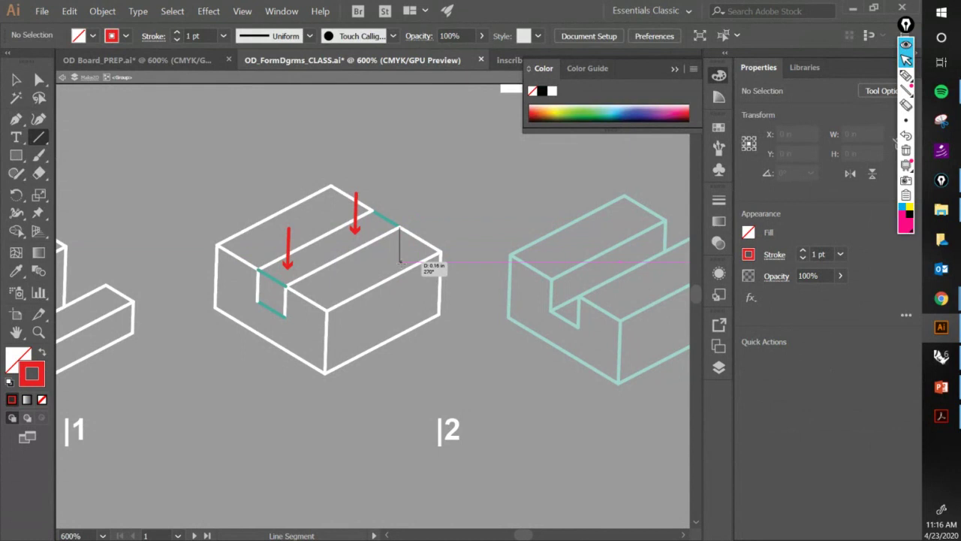
pyautogui.click(22, 79)
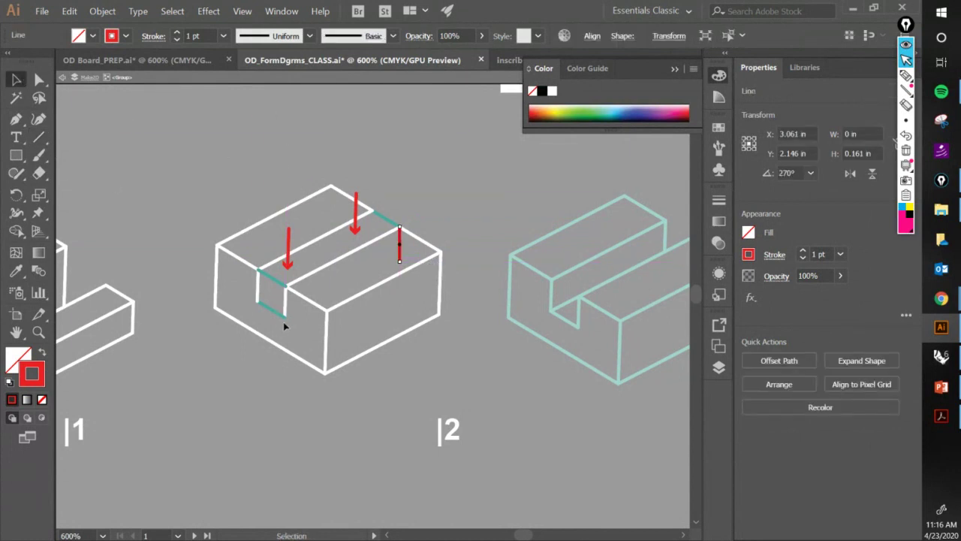
# Duplicate the channel's front long top edge straight down so the copy starts at the notch's lower corner.
pyautogui.click(320, 275)
pyautogui.moveTo(320, 273); pyautogui.dragTo(321, 302)
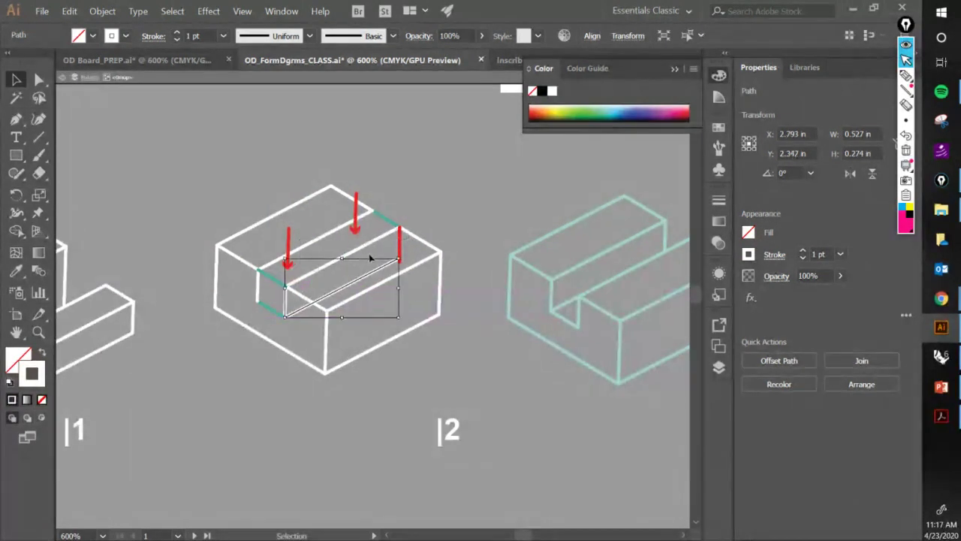
pyautogui.scroll(3, 386, 248)
pyautogui.click(422, 256)
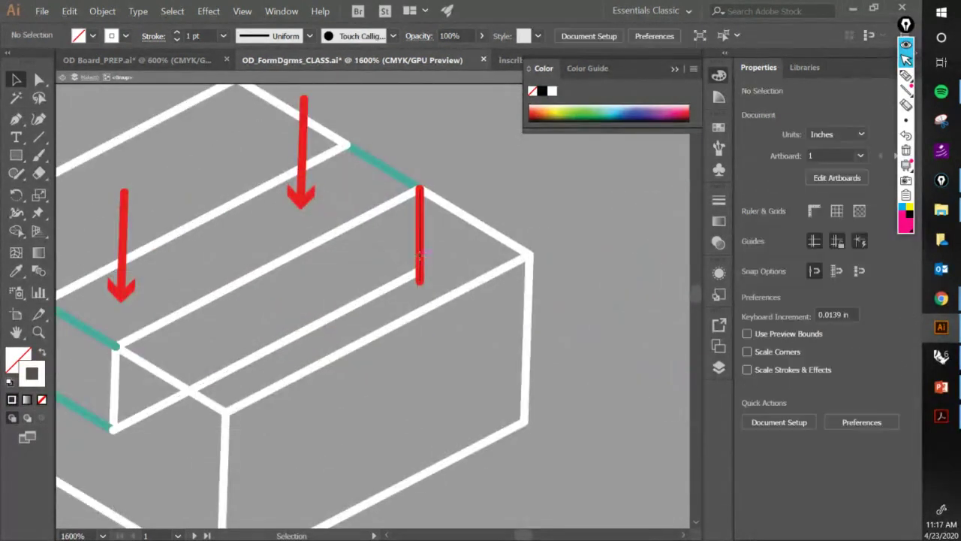
# Shorten the new red vertical line so its lower end meets the end of the duplicated channel edge.
pyautogui.click(421, 278)
pyautogui.press('a')
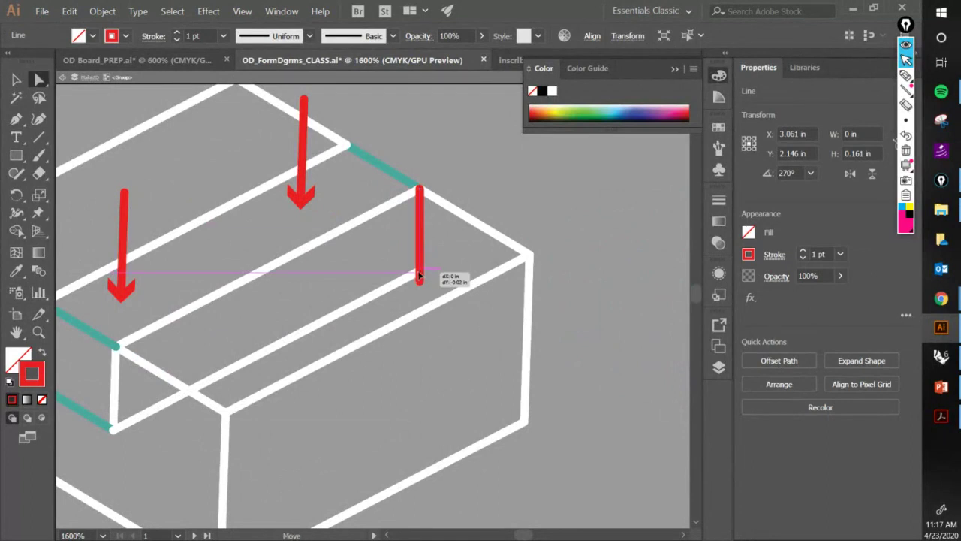
pyautogui.moveTo(420, 284); pyautogui.dragTo(420, 273)
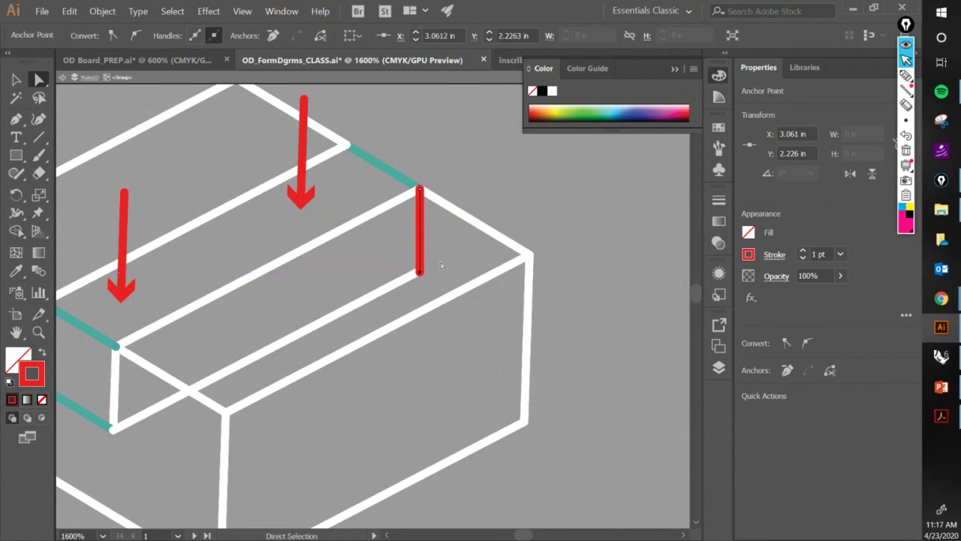
pyautogui.click(442, 265)
pyautogui.scroll(-1, 407, 270)
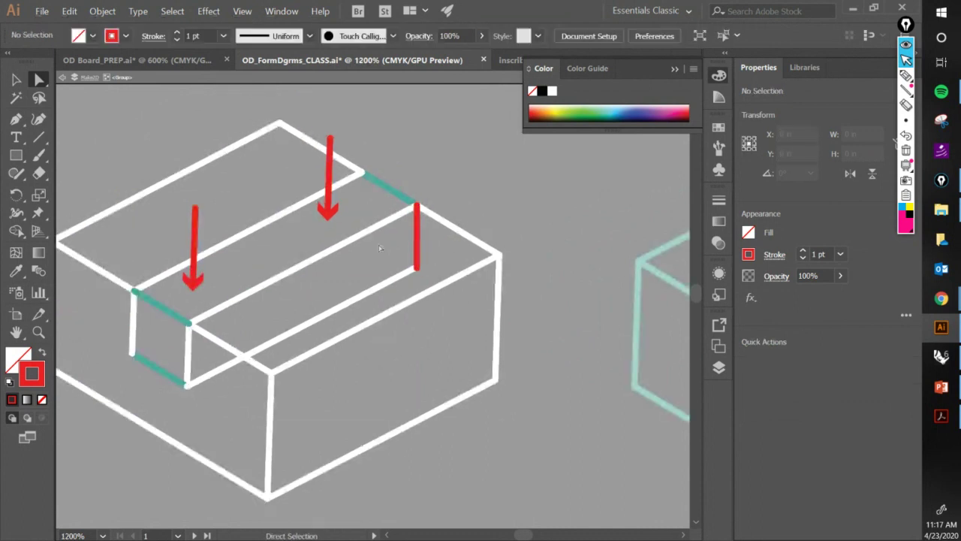
# Give the duplicated channel edge and the new vertical line the teal stroke sampled from the short teal edge at the channel's back.
pyautogui.click(16, 79)
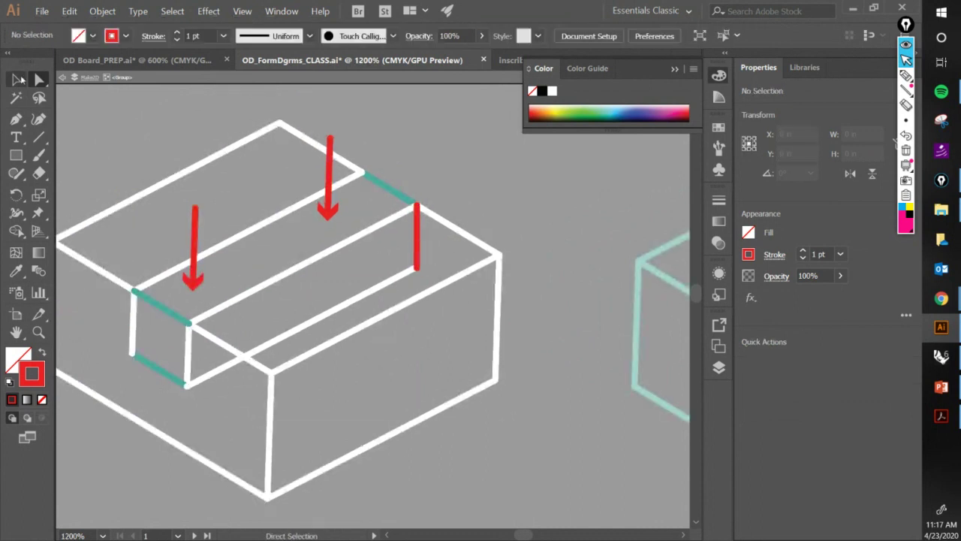
pyautogui.click(415, 258)
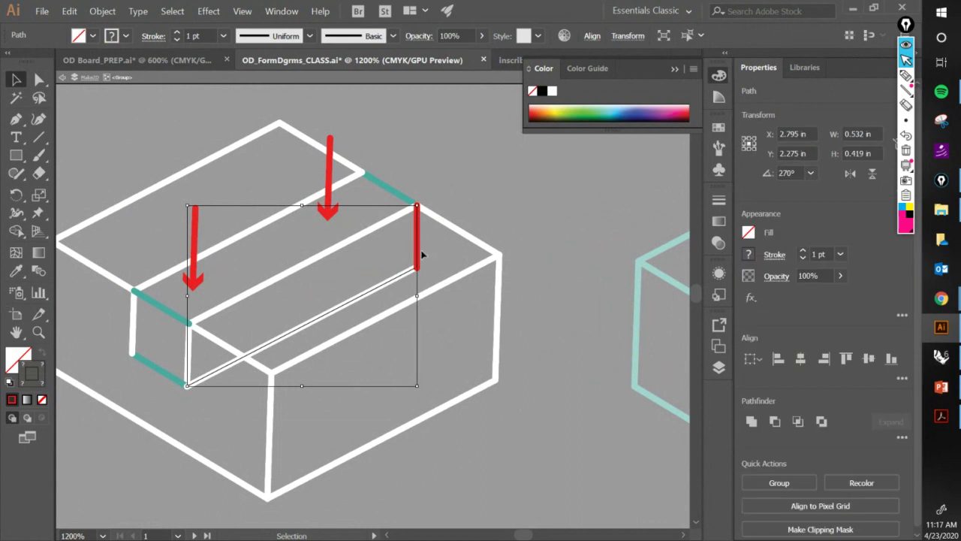
pyautogui.press('i')
pyautogui.click(380, 181)
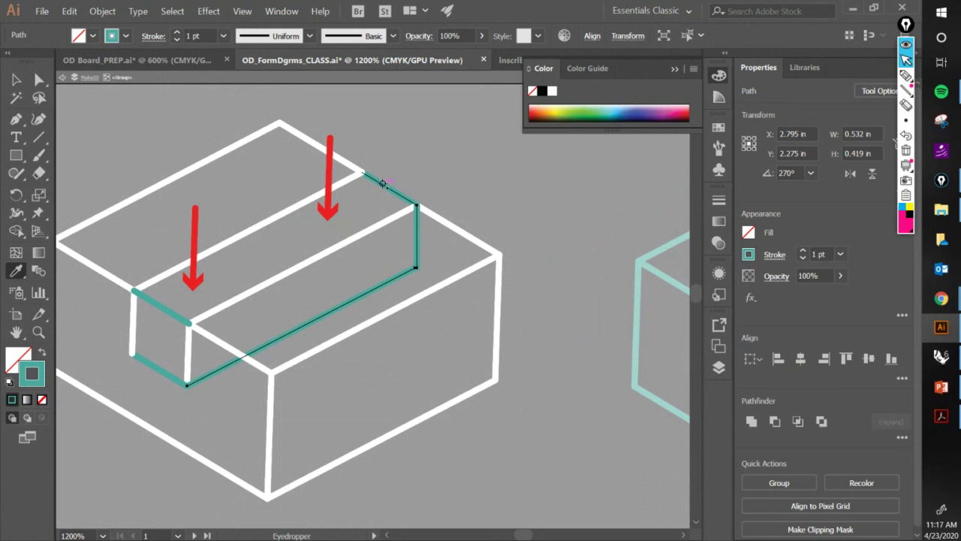
pyautogui.press('v')
# Make the two hidden teal lines dashed with a 3 pt dash and 3 pt gap, and leave the group's isolation.
pyautogui.click(154, 36)
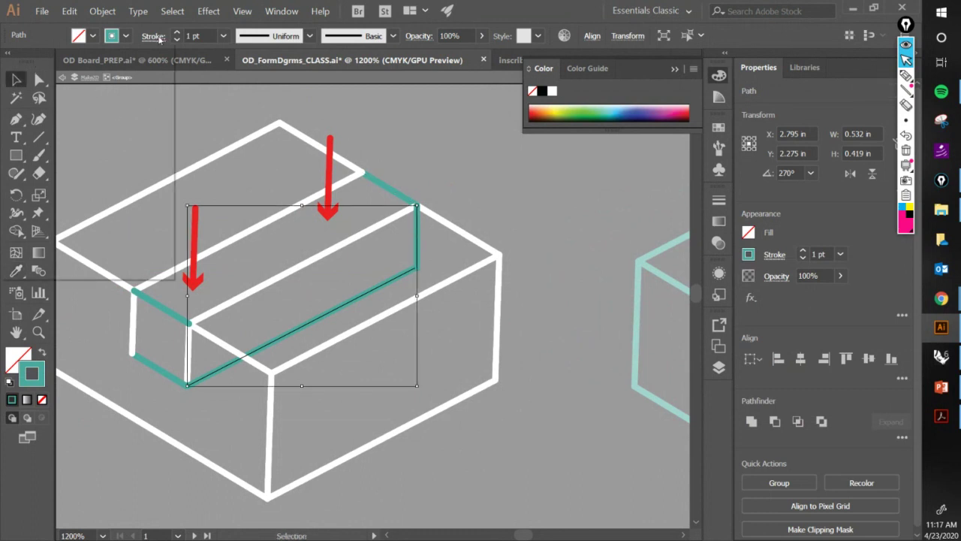
pyautogui.click(36, 142)
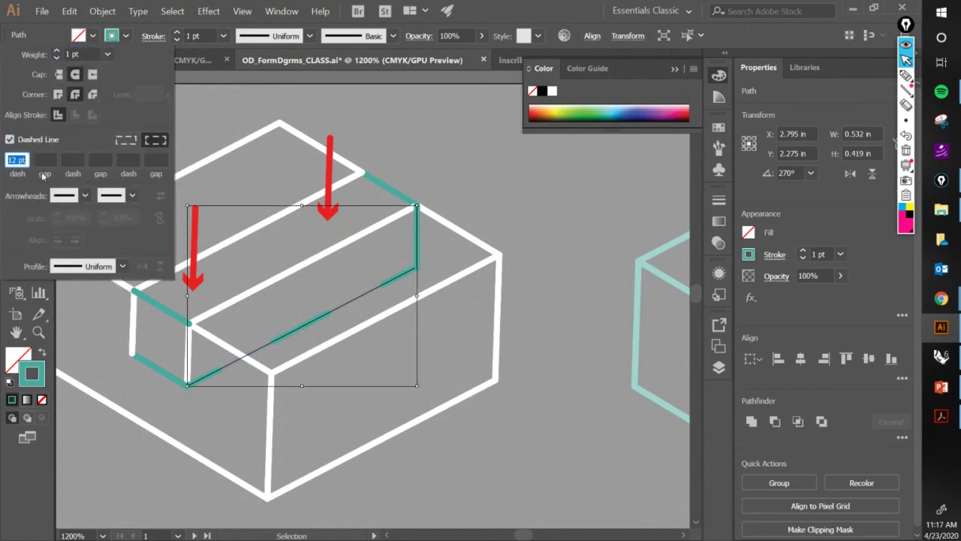
pyautogui.write('3')
pyautogui.click(46, 159)
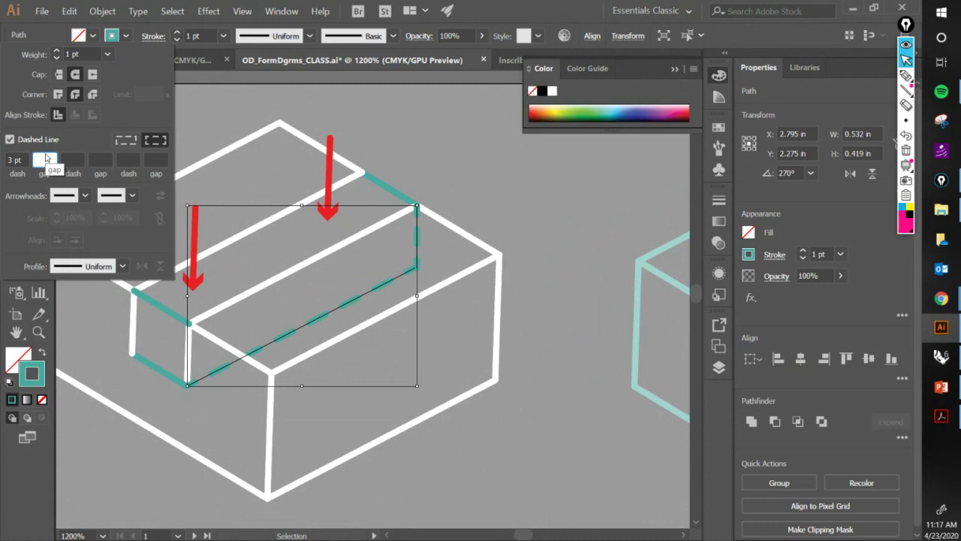
pyautogui.write('4')
pyautogui.press('Tab')
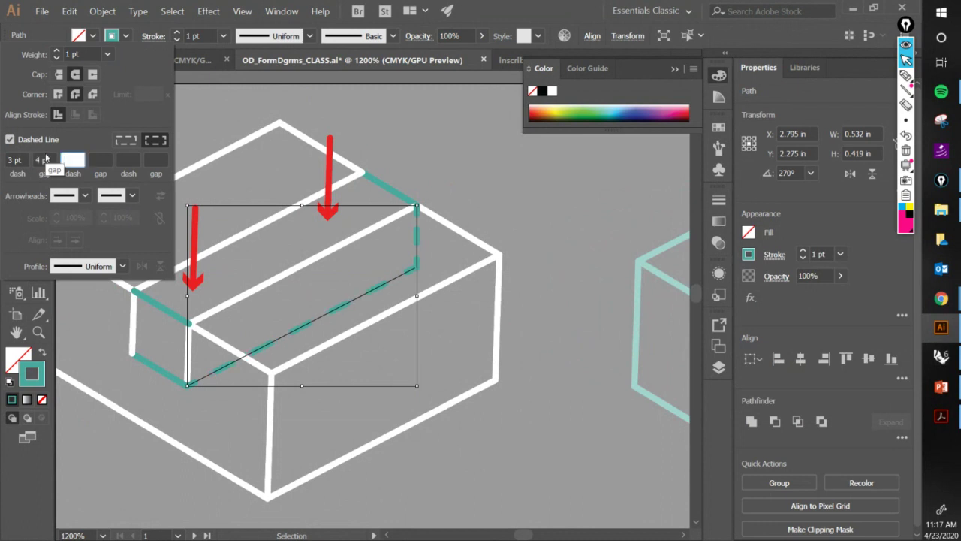
pyautogui.click(49, 160)
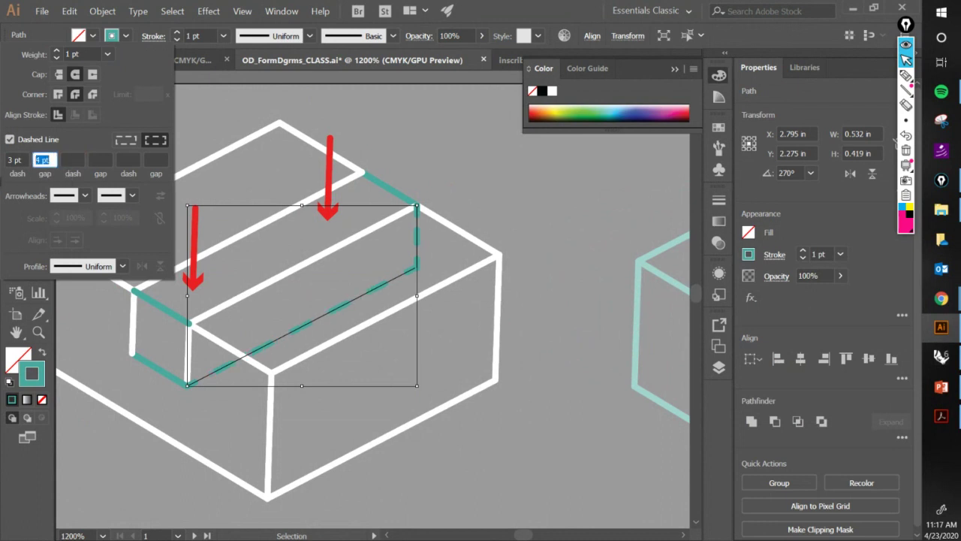
pyautogui.press('Tab')
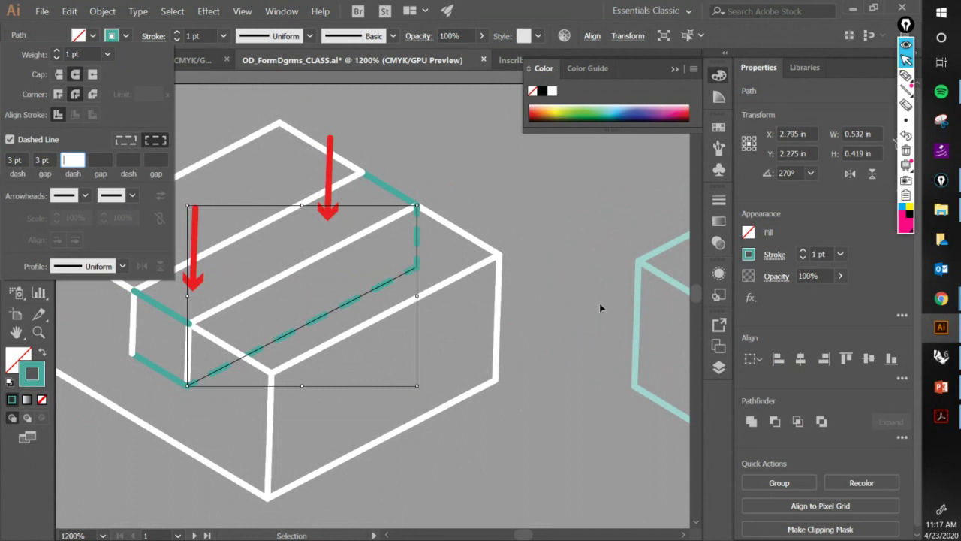
pyautogui.click(559, 215)
pyautogui.click(517, 237)
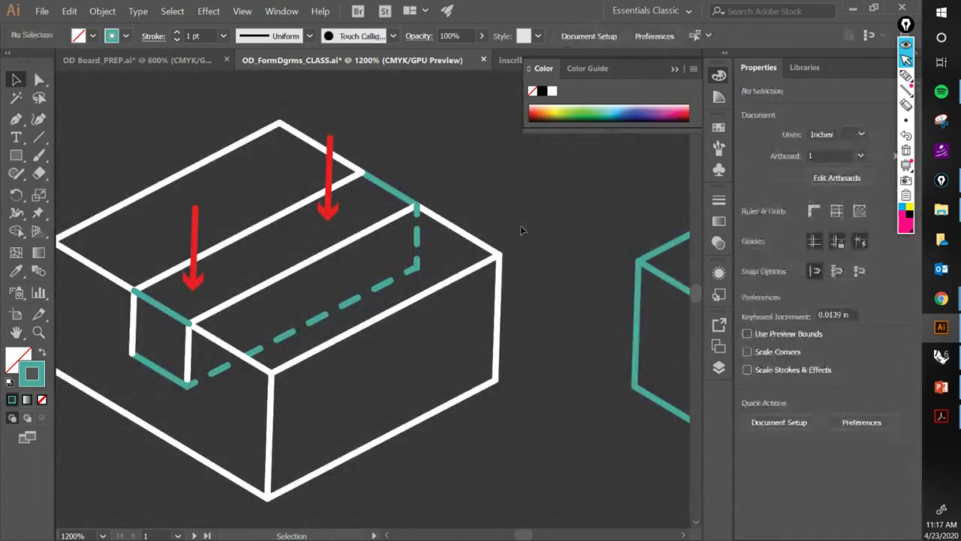
# Compare the inscribe step 2 and 3 diagrams with the finished ones in OD Board_PREP and return to OD_FormDgrms_CLASS.
pyautogui.scroll(-2, 521, 228)
pyautogui.moveTo(568, 262); pyautogui.dragTo(398, 264)
pyautogui.scroll(-1, 478, 269)
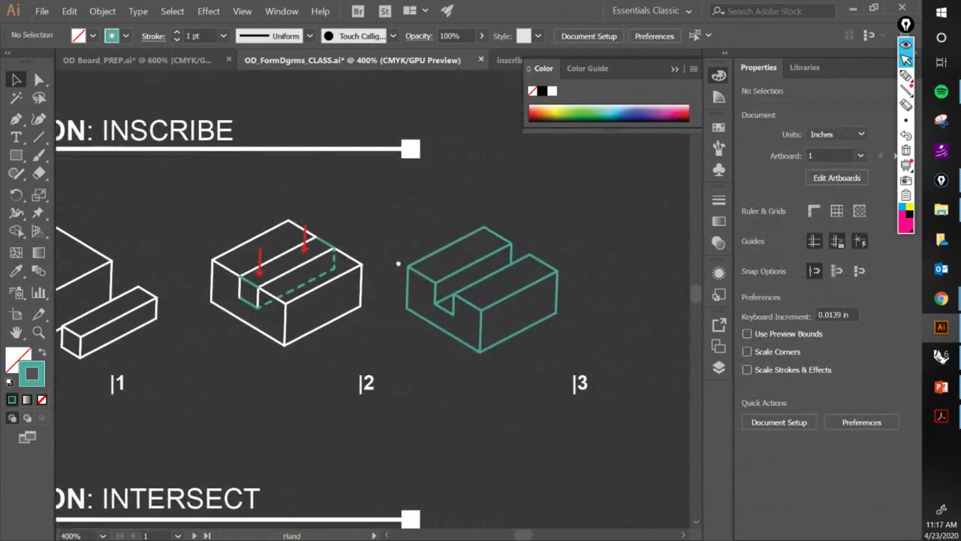
pyautogui.click(147, 60)
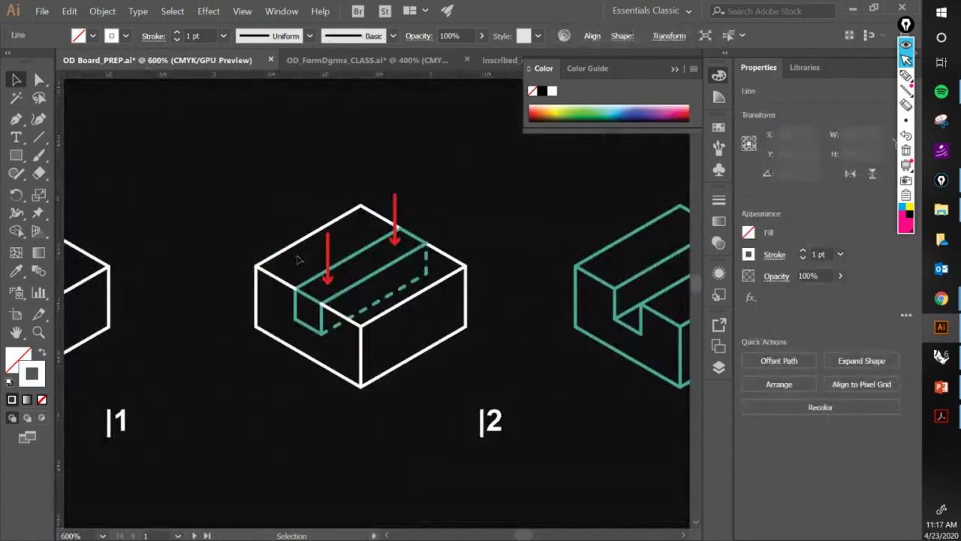
pyautogui.moveTo(366, 302); pyautogui.dragTo(279, 302)
pyautogui.scroll(-1, 326, 305)
pyautogui.moveTo(383, 292); pyautogui.dragTo(383, 294)
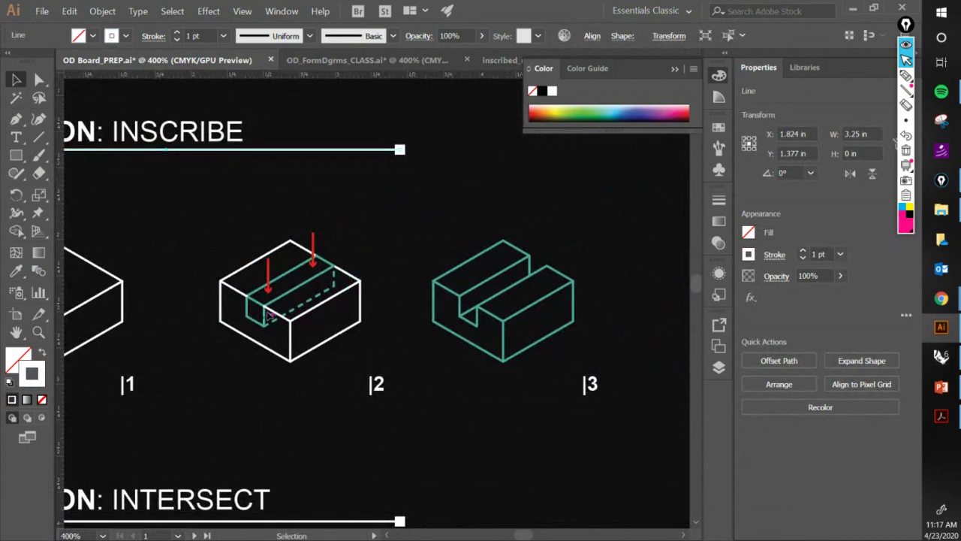
pyautogui.moveTo(268, 331); pyautogui.dragTo(280, 313)
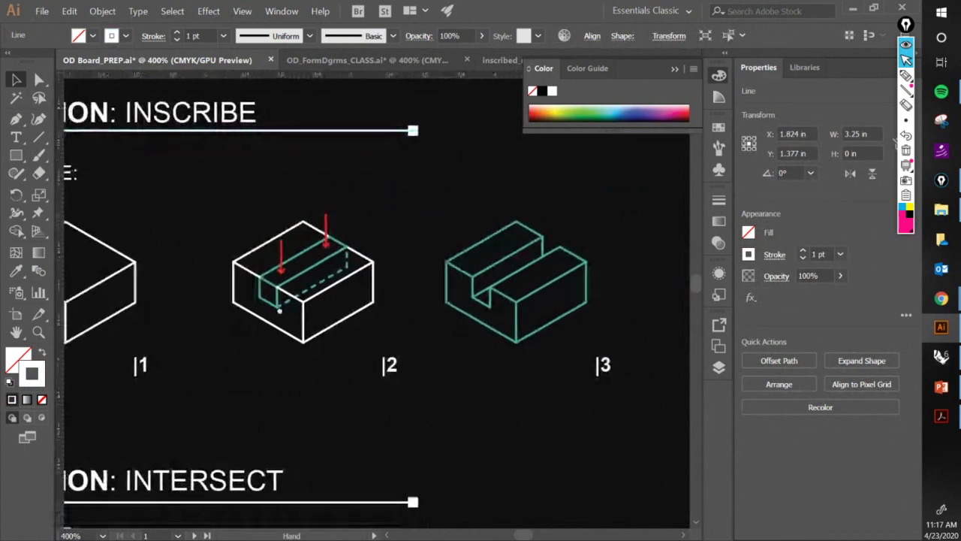
pyautogui.moveTo(335, 353); pyautogui.dragTo(299, 335)
pyautogui.click(317, 61)
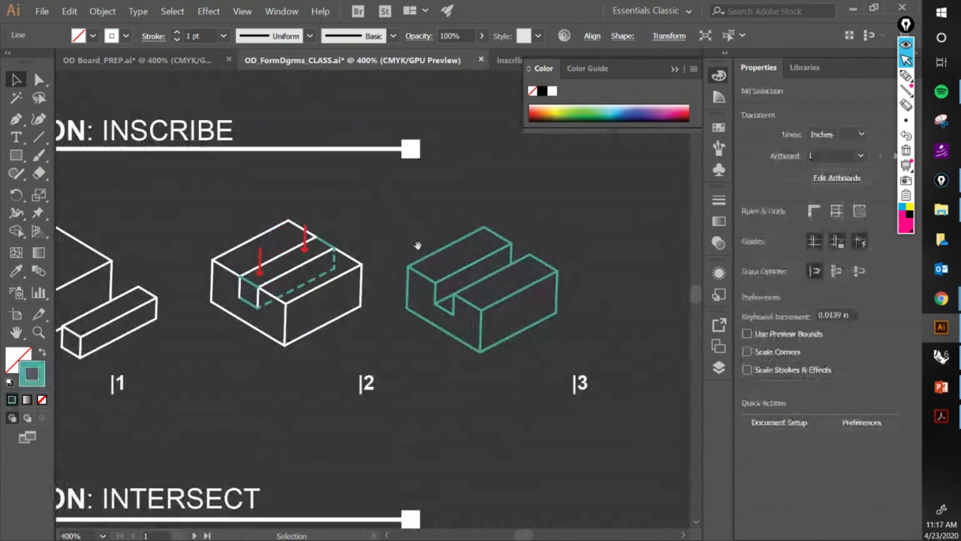
# Examine the wider OD_FormDgrms_CLASS board and check it against OD Board_PREP once more before returning.
pyautogui.scroll(-2, 390, 242)
pyautogui.scroll(-2, 356, 240)
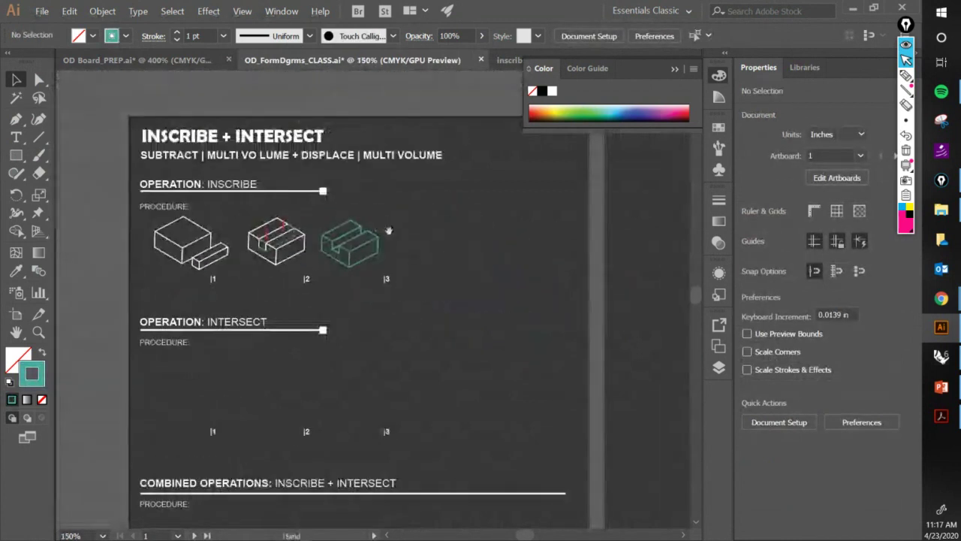
pyautogui.click(183, 63)
pyautogui.moveTo(458, 275)
pyautogui.mouseDown()
pyautogui.moveTo(214, 266)
pyautogui.moveTo(271, 289)
pyautogui.moveTo(213, 295)
pyautogui.moveTo(214, 313)
pyautogui.mouseUp()
pyautogui.click(353, 60)
pyautogui.click(330, 190)
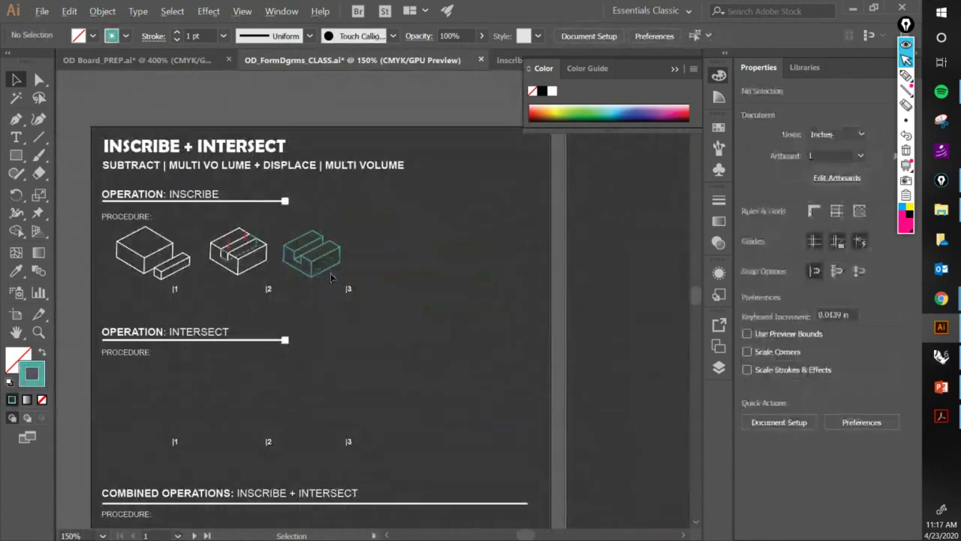
# Duplicate the teal inscribe step 3 diagram into the empty space to its right on the same row.
pyautogui.scroll(1, 328, 272)
pyautogui.moveTo(348, 281); pyautogui.dragTo(265, 214)
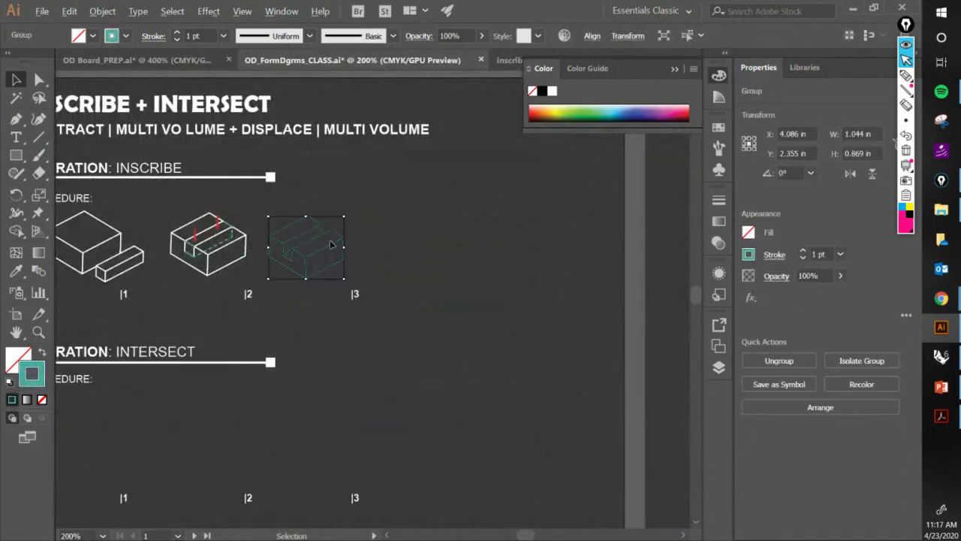
pyautogui.moveTo(328, 248); pyautogui.dragTo(530, 257)
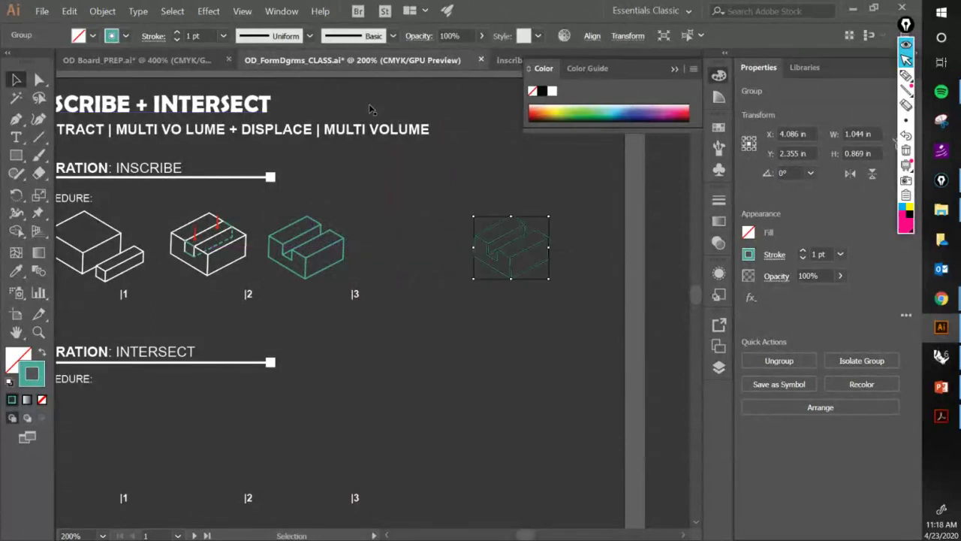
# Mark up the finished inscribe diagram in OD Board_PREP, tracing its outer silhouette and circling the thick, thin and dashed lines.
pyautogui.click(137, 60)
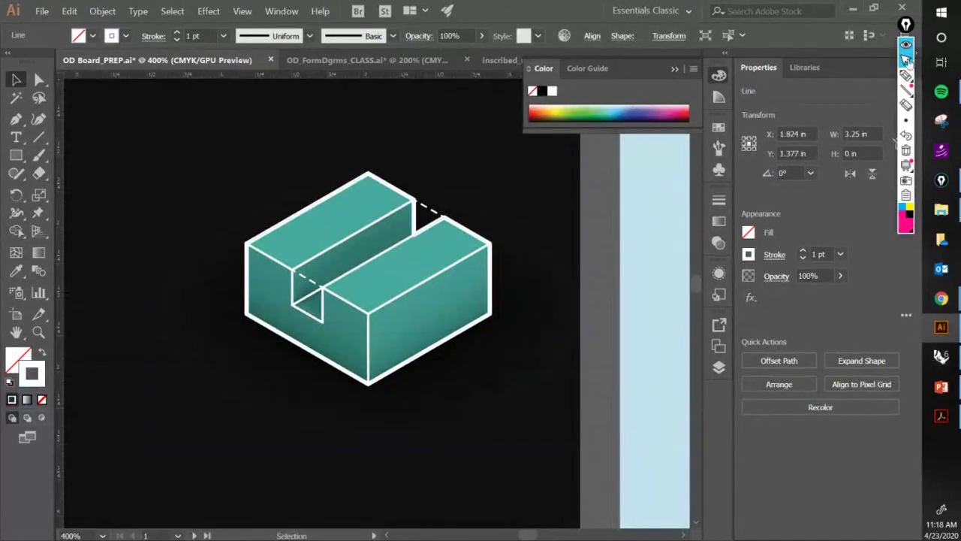
pyautogui.click(906, 75)
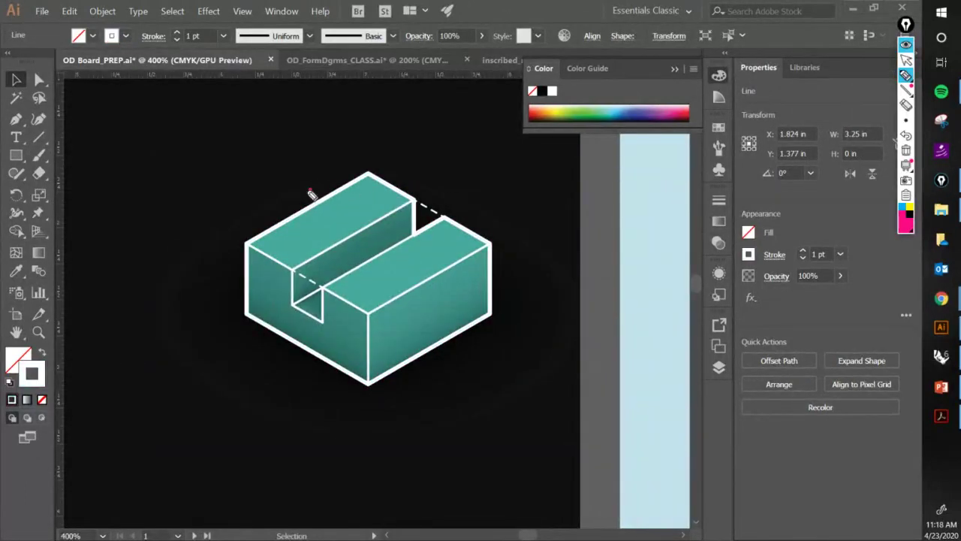
pyautogui.moveTo(311, 188); pyautogui.dragTo(315, 222)
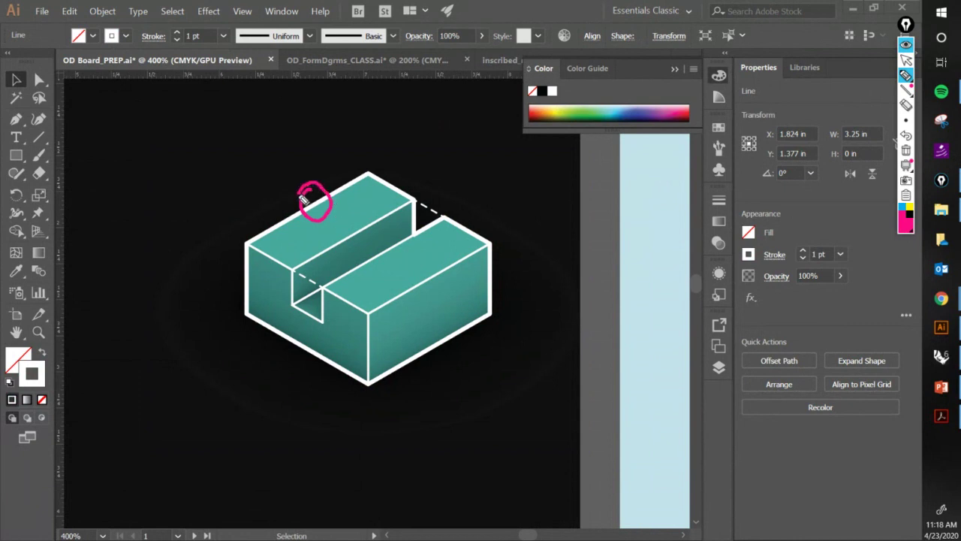
pyautogui.moveTo(254, 248)
pyautogui.mouseDown()
pyautogui.moveTo(248, 296)
pyautogui.moveTo(259, 330)
pyautogui.moveTo(344, 388)
pyautogui.moveTo(441, 373)
pyautogui.moveTo(501, 326)
pyautogui.moveTo(502, 253)
pyautogui.mouseUp()
pyautogui.moveTo(465, 222); pyautogui.dragTo(420, 214)
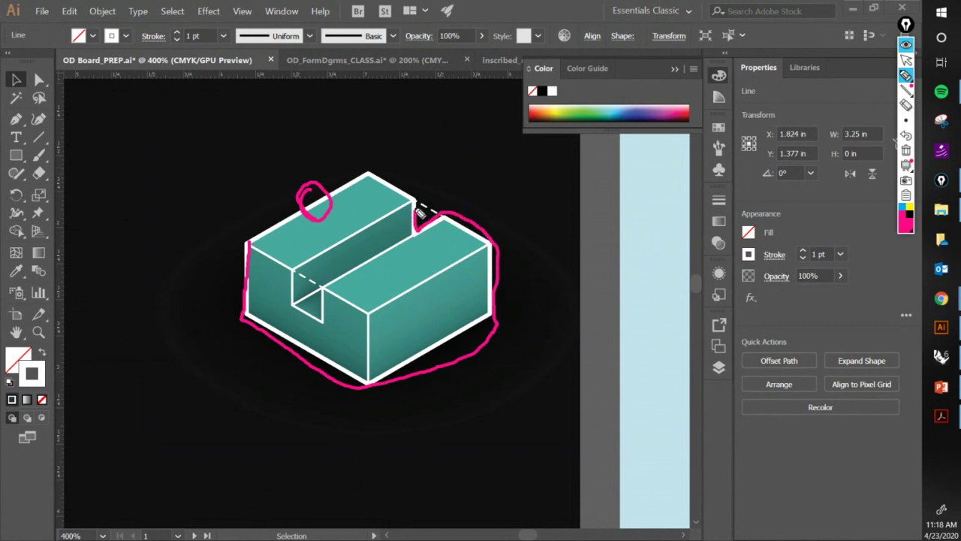
pyautogui.moveTo(373, 171)
pyautogui.mouseDown()
pyautogui.moveTo(309, 201)
pyautogui.moveTo(229, 259)
pyautogui.mouseUp()
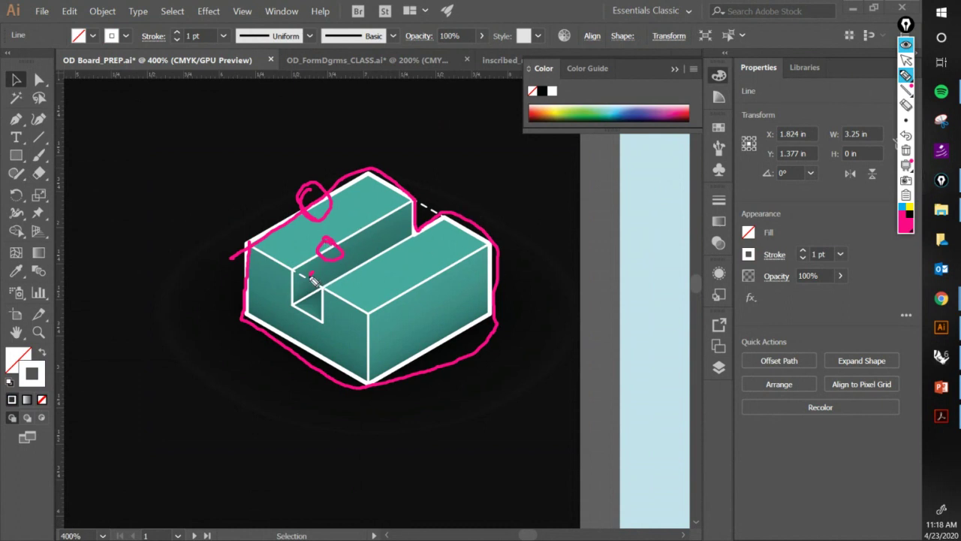
pyautogui.moveTo(323, 289); pyautogui.dragTo(318, 278)
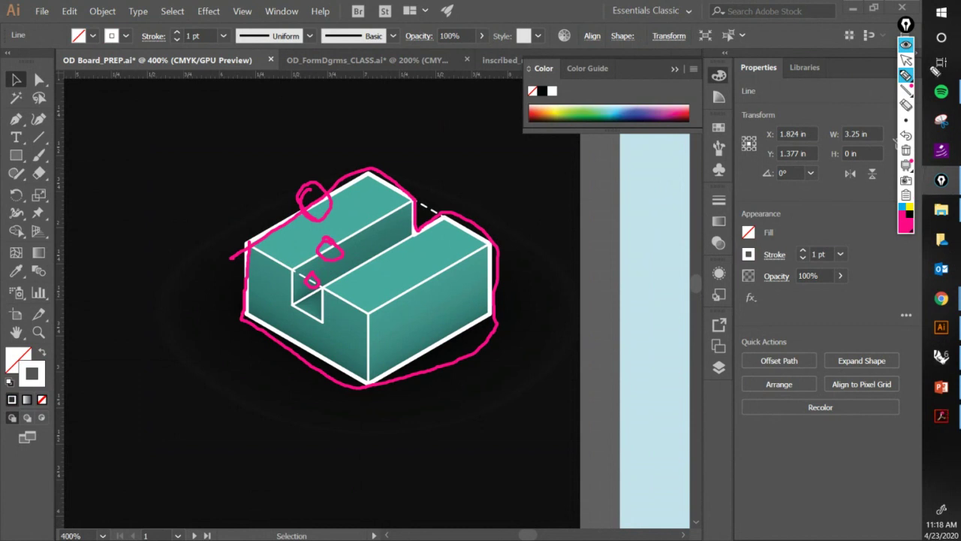
# Examine the Inscribe rendering's line weights in the Operative Design PDF in Acrobat, clear the screen annotations and return to Illustrator.
pyautogui.click(941, 416)
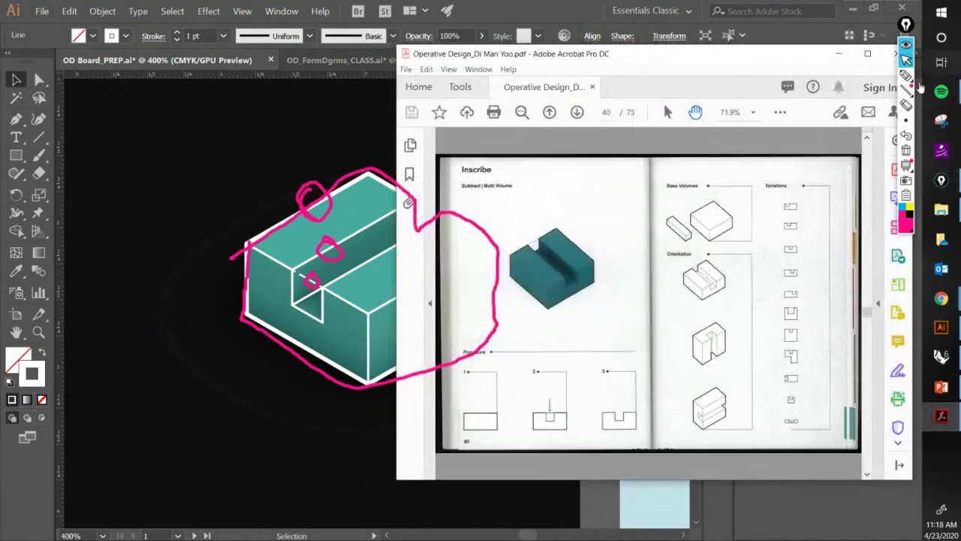
pyautogui.moveTo(615, 54); pyautogui.dragTo(729, 43)
pyautogui.click(906, 75)
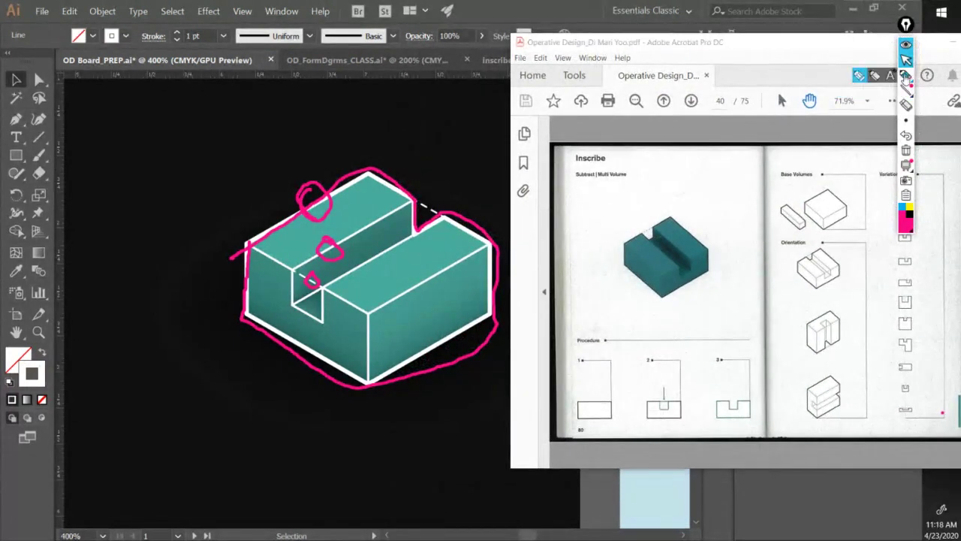
pyautogui.click(905, 61)
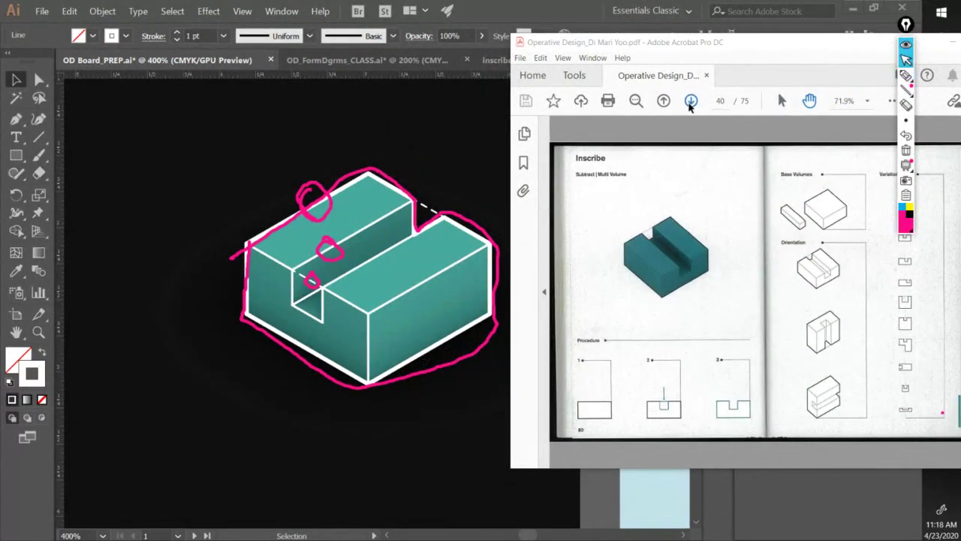
pyautogui.scroll(2, 664, 250)
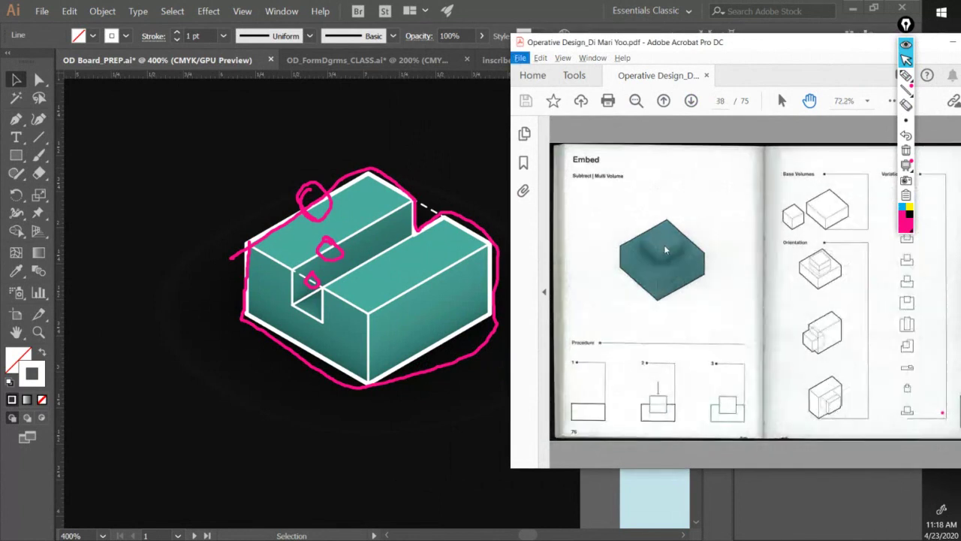
pyautogui.scroll(-2, 667, 251)
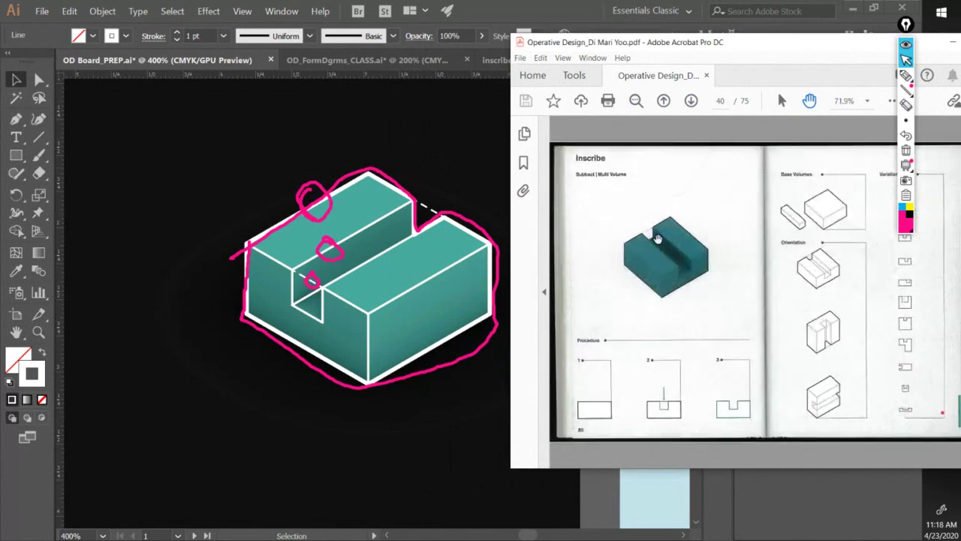
pyautogui.scroll(3, 658, 239)
pyautogui.scroll(4, 653, 230)
pyautogui.moveTo(653, 230); pyautogui.dragTo(699, 206)
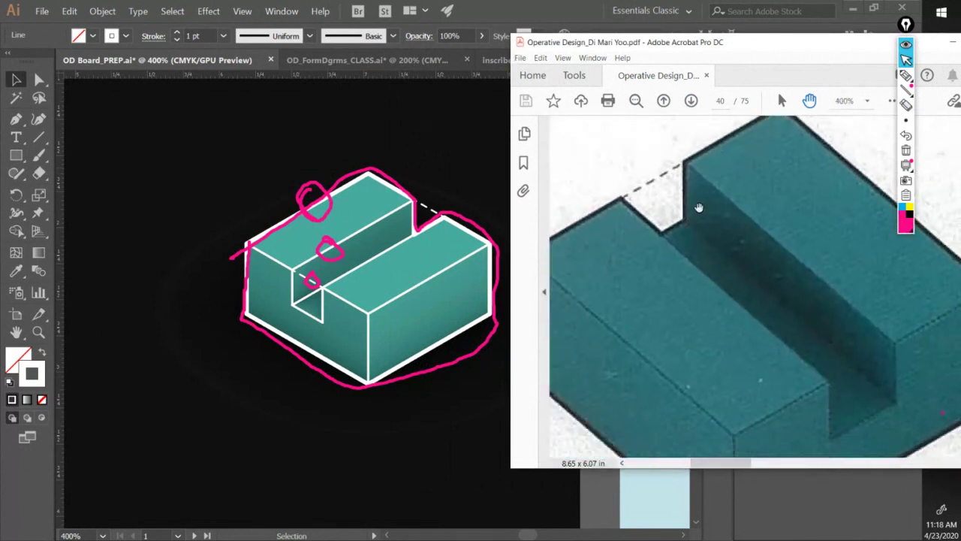
pyautogui.scroll(-1, 698, 207)
pyautogui.scroll(-1, 697, 207)
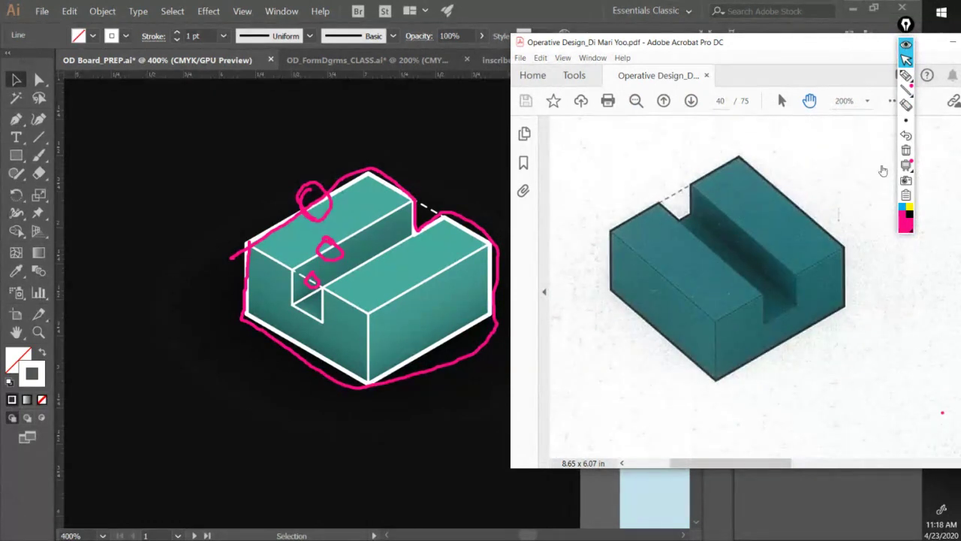
pyautogui.click(906, 149)
pyautogui.click(383, 139)
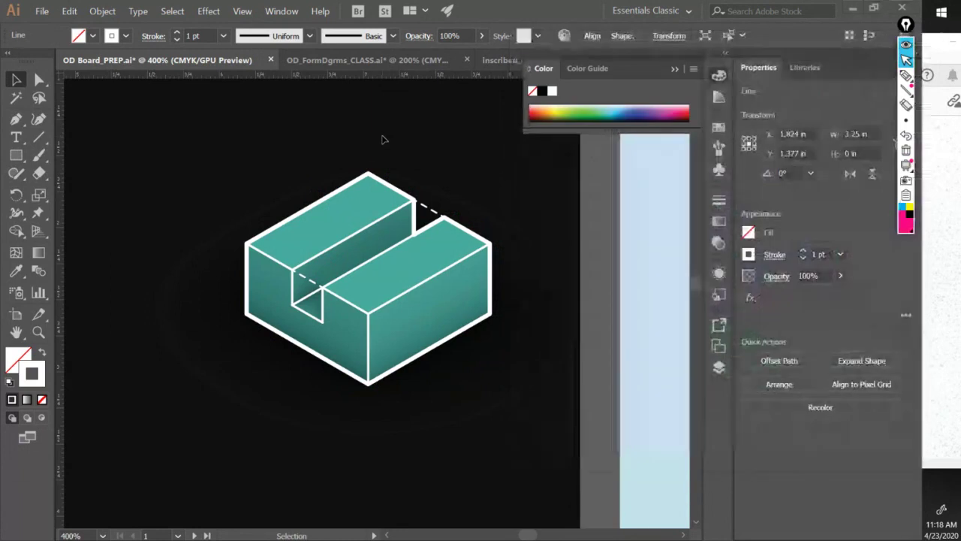
# Enlarge the duplicated diagram in OD_FormDgrms_CLASS to about 2.52 × 2.10 in and compare it with the diagram in OD Board_PREP.
pyautogui.click(353, 60)
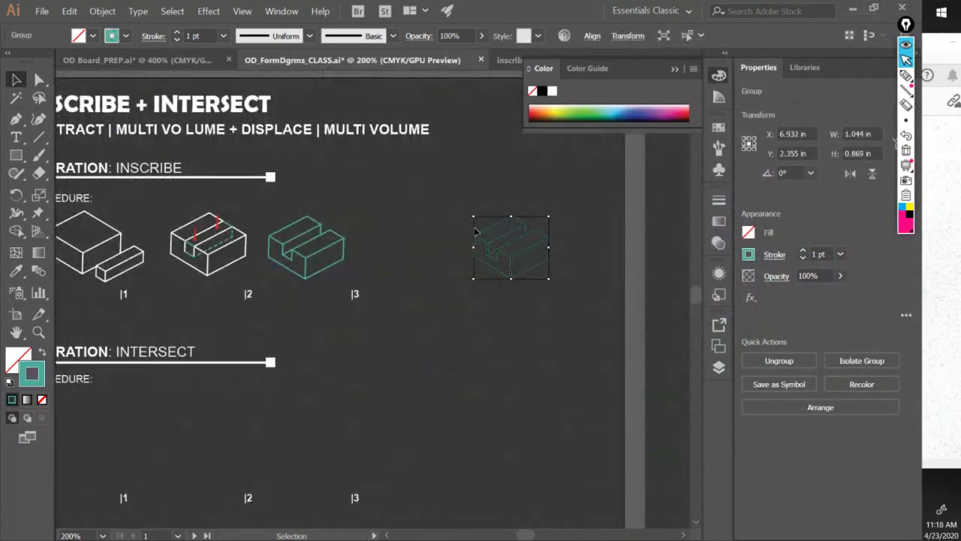
pyautogui.moveTo(473, 217); pyautogui.dragTo(418, 175)
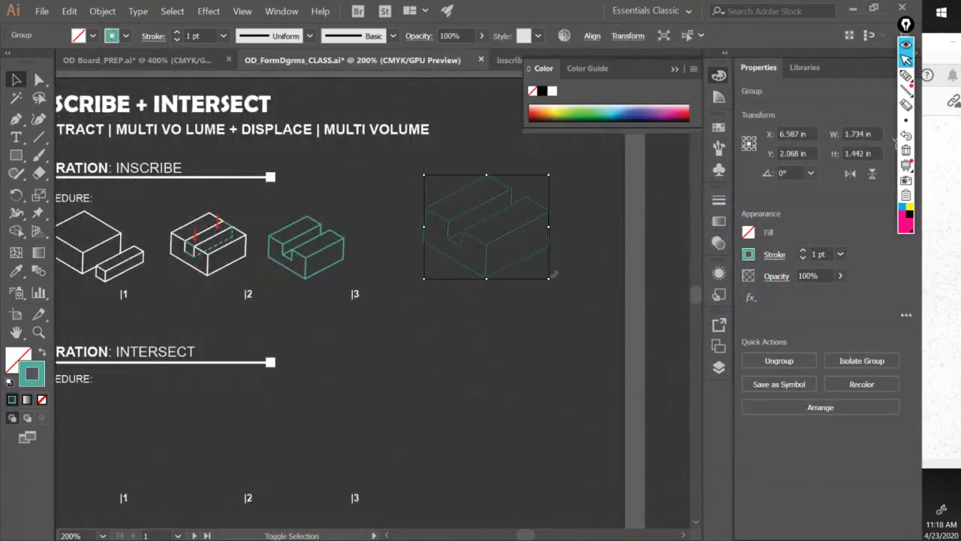
pyautogui.moveTo(552, 276); pyautogui.dragTo(591, 312)
pyautogui.moveTo(597, 320); pyautogui.dragTo(599, 320)
pyautogui.moveTo(424, 175); pyautogui.dragTo(416, 168)
pyautogui.click(206, 61)
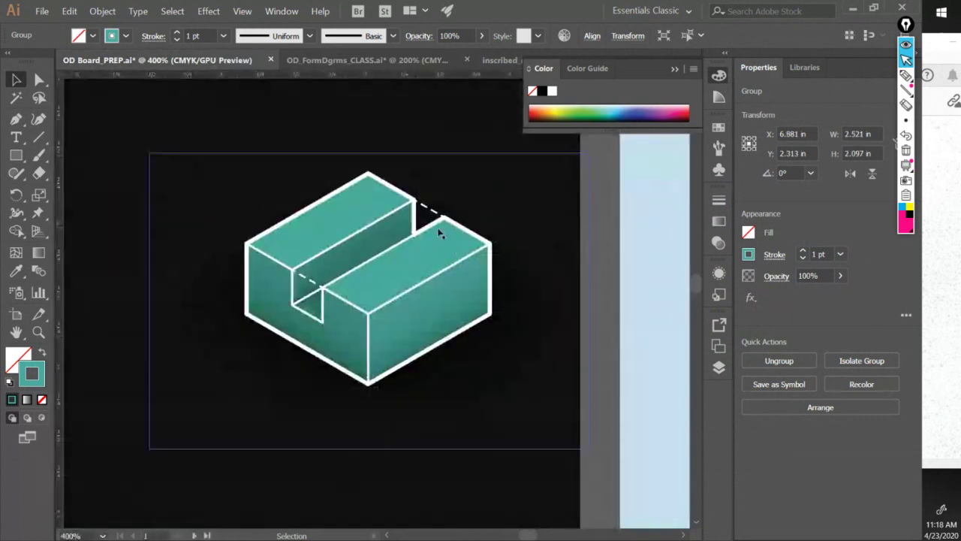
pyautogui.click(380, 65)
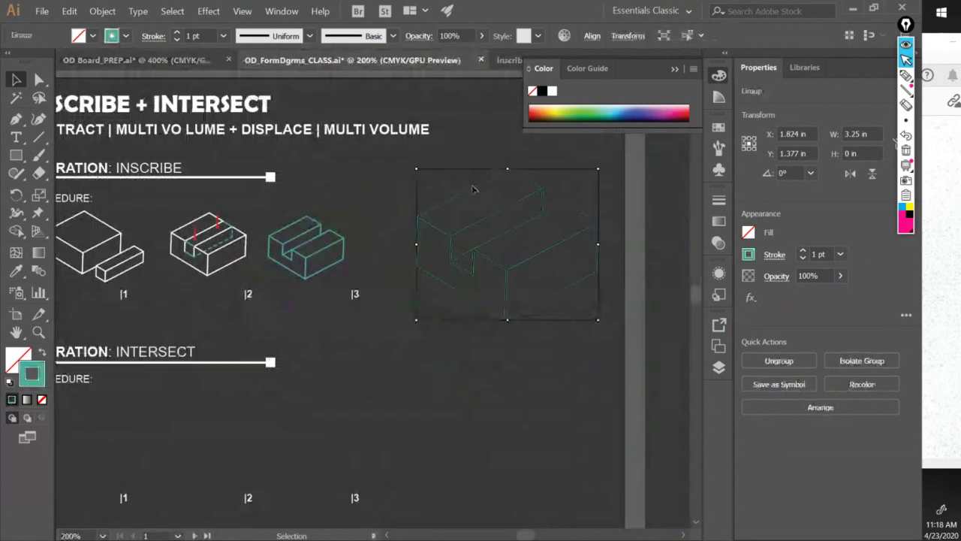
# Change the enlarged diagram's stroke color to the White swatch and deselect the diagram.
pyautogui.doubleClick(39, 371)
pyautogui.moveTo(508, 100); pyautogui.dragTo(440, 66)
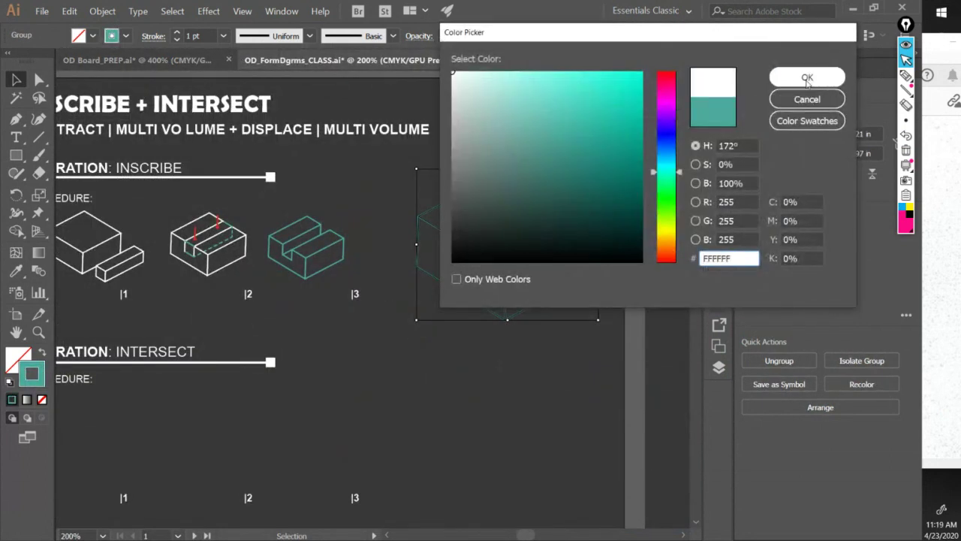
pyautogui.click(807, 120)
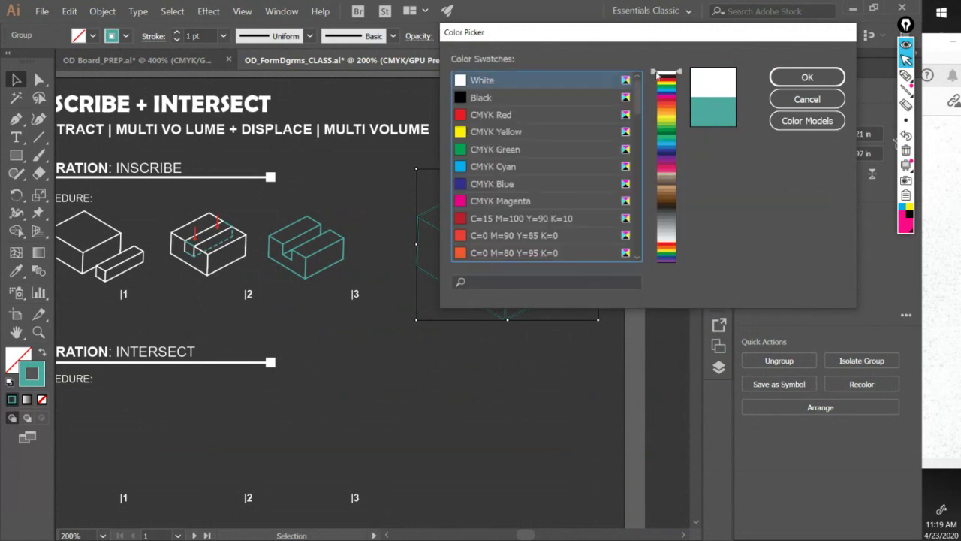
pyautogui.click(807, 77)
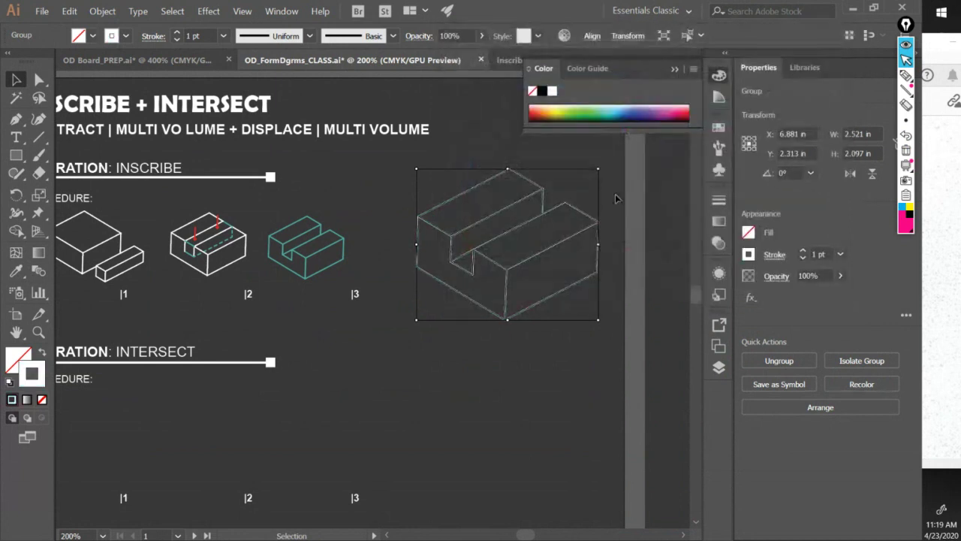
pyautogui.click(434, 398)
# Isolate the enlarged diagram's group, select all its outer silhouette edges and join them into a single closed path.
pyautogui.moveTo(546, 326); pyautogui.dragTo(500, 337)
pyautogui.scroll(1, 511, 309)
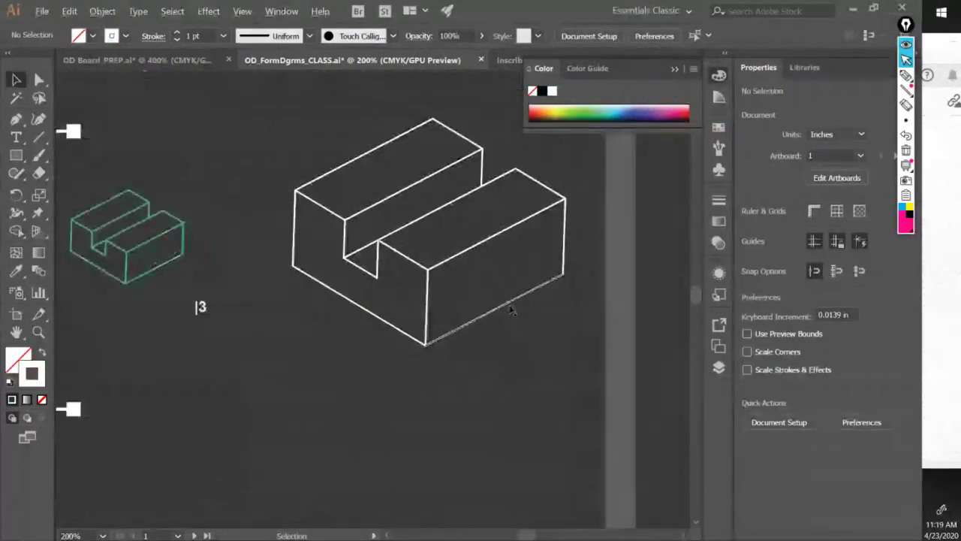
pyautogui.scroll(2, 511, 310)
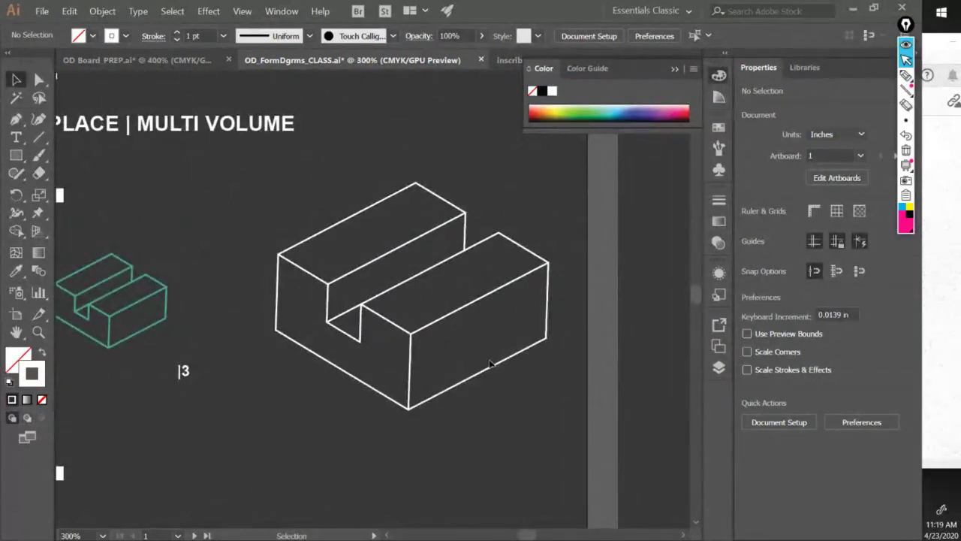
pyautogui.doubleClick(548, 314)
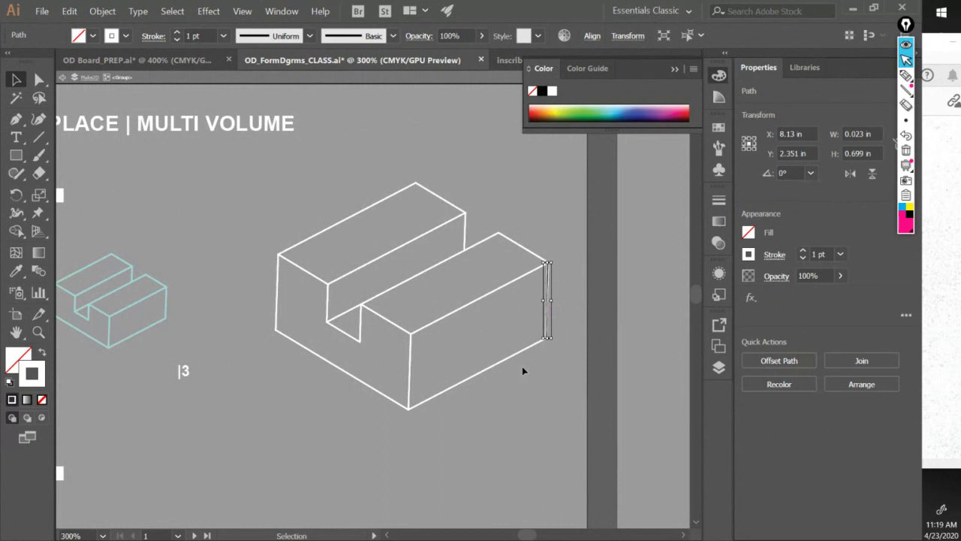
pyautogui.click(567, 288)
pyautogui.click(546, 298)
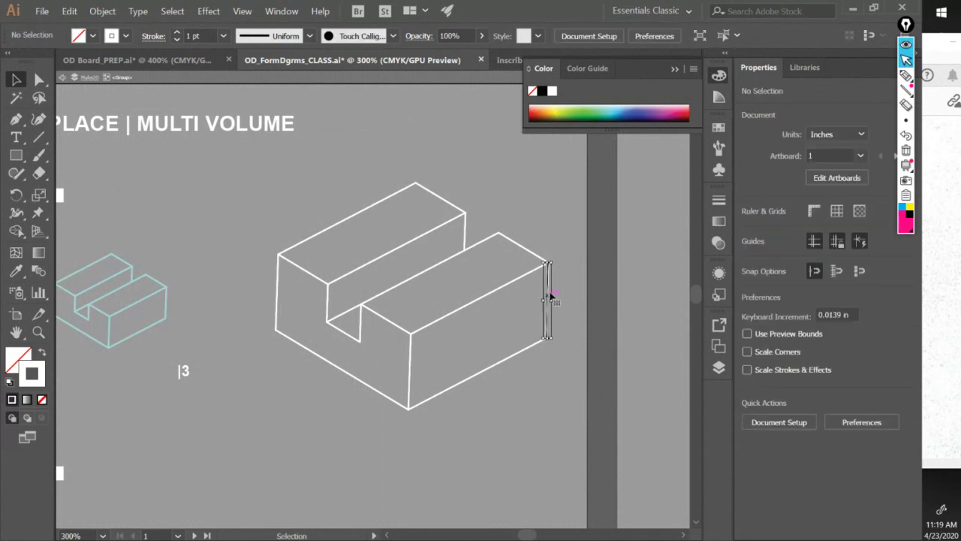
pyautogui.keyDown('shift'); pyautogui.click(536, 256); pyautogui.keyUp('shift')
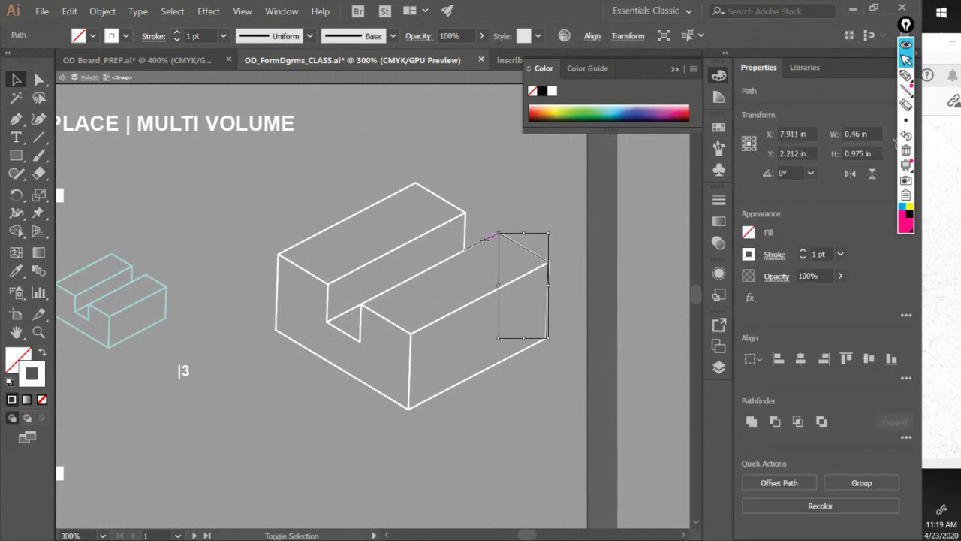
pyautogui.keyDown('shift'); pyautogui.click(484, 239); pyautogui.keyUp('shift')
pyautogui.keyDown('shift'); pyautogui.click(465, 220); pyautogui.keyUp('shift')
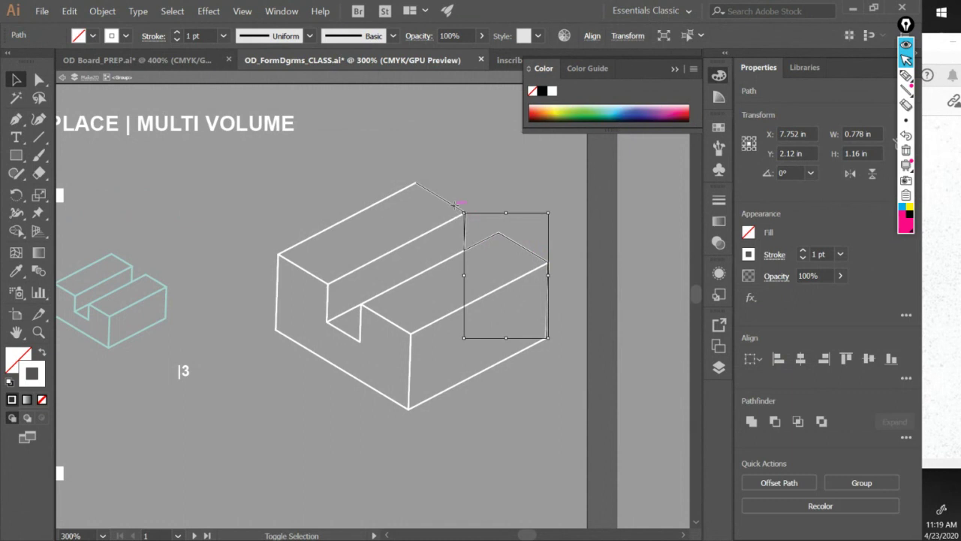
pyautogui.keyDown('shift'); pyautogui.click(439, 197); pyautogui.keyUp('shift')
pyautogui.keyDown('shift'); pyautogui.click(398, 194); pyautogui.keyUp('shift')
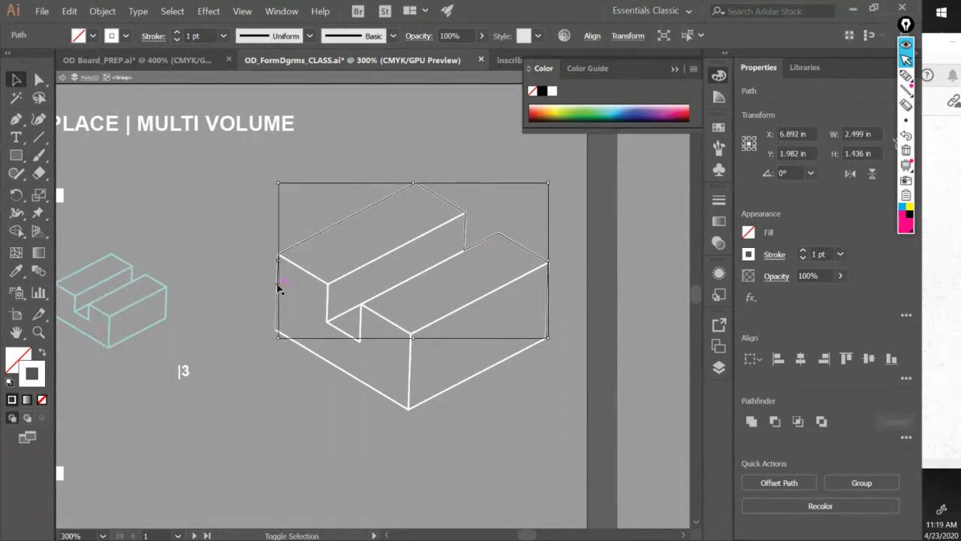
pyautogui.keyDown('shift'); pyautogui.click(279, 287); pyautogui.keyUp('shift')
pyautogui.keyDown('shift'); pyautogui.click(385, 394); pyautogui.keyUp('shift')
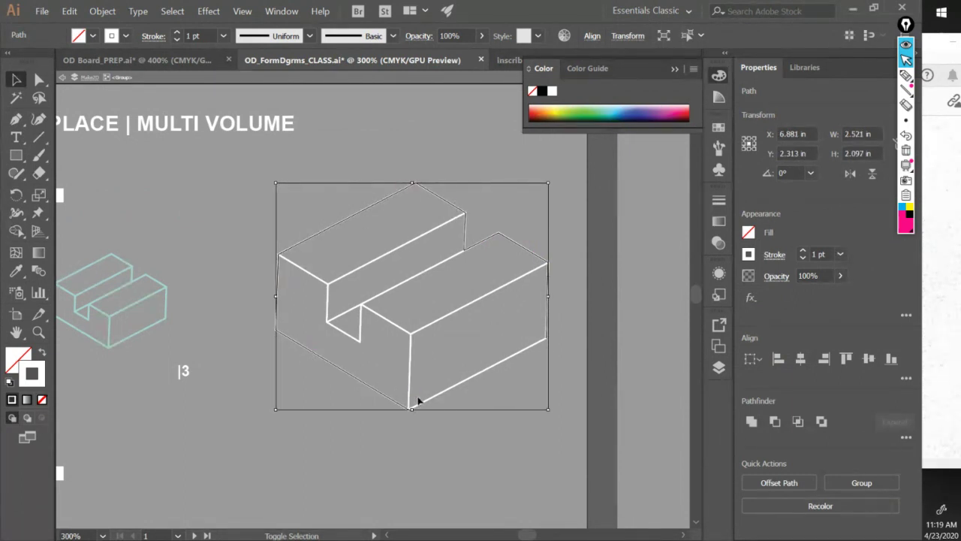
pyautogui.keyDown('shift'); pyautogui.click(424, 403); pyautogui.keyUp('shift')
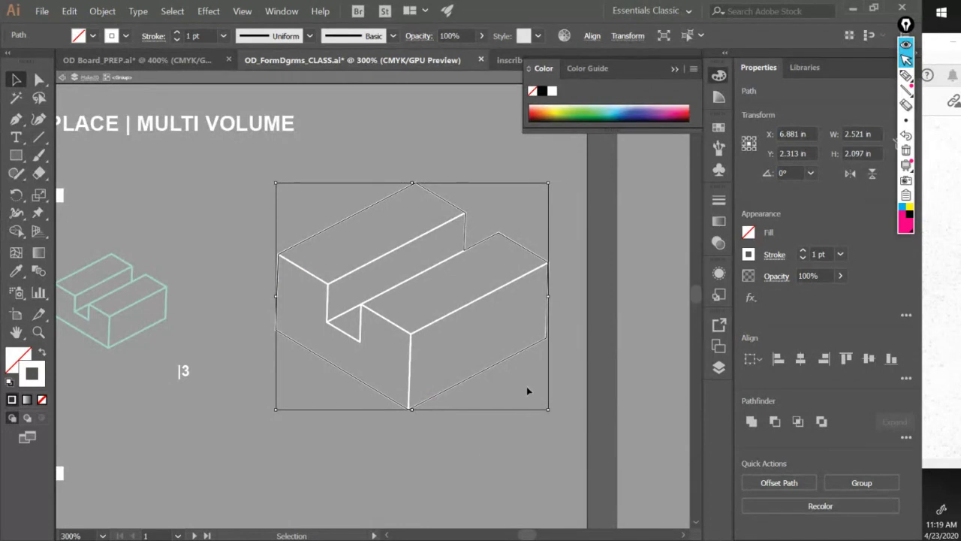
pyautogui.press('a')
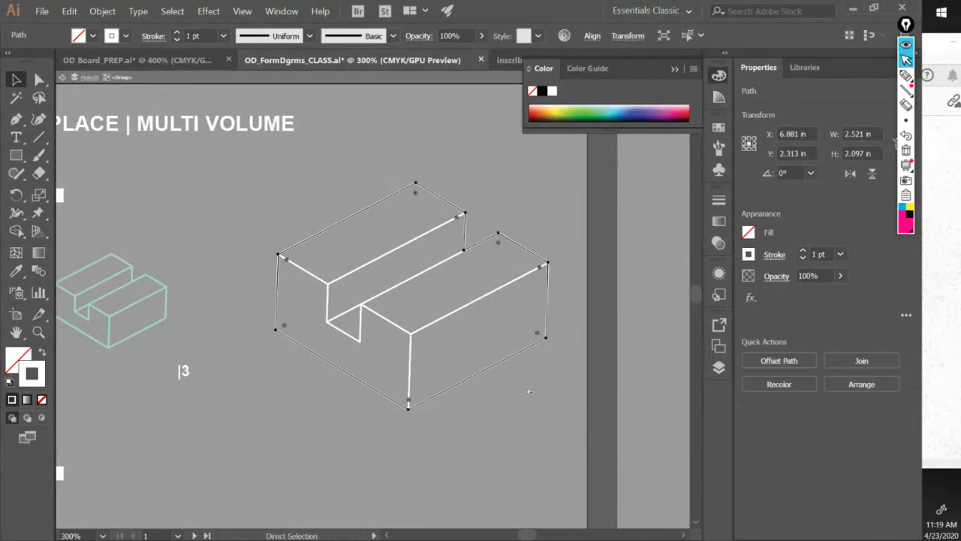
# Try moving the joined silhouette to check that it behaves as one object, and undo the move.
pyautogui.press('v')
pyautogui.click(493, 356)
pyautogui.moveTo(506, 365); pyautogui.dragTo(298, 239)
pyautogui.hotkey('ctrl', 'z')
pyautogui.moveTo(416, 329); pyautogui.dragTo(455, 329)
# Set the joined outer silhouette's stroke weight to 3 pt.
pyautogui.click(224, 38)
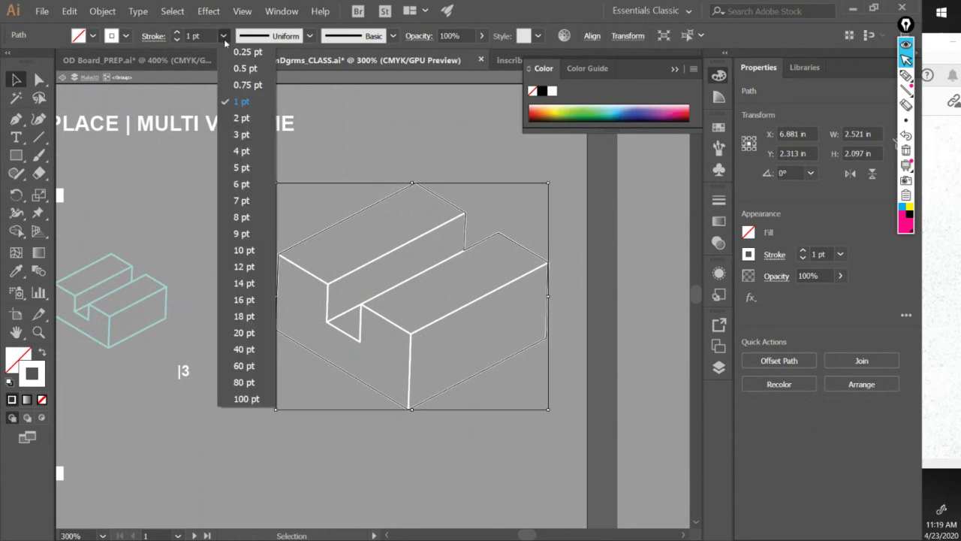
pyautogui.click(258, 135)
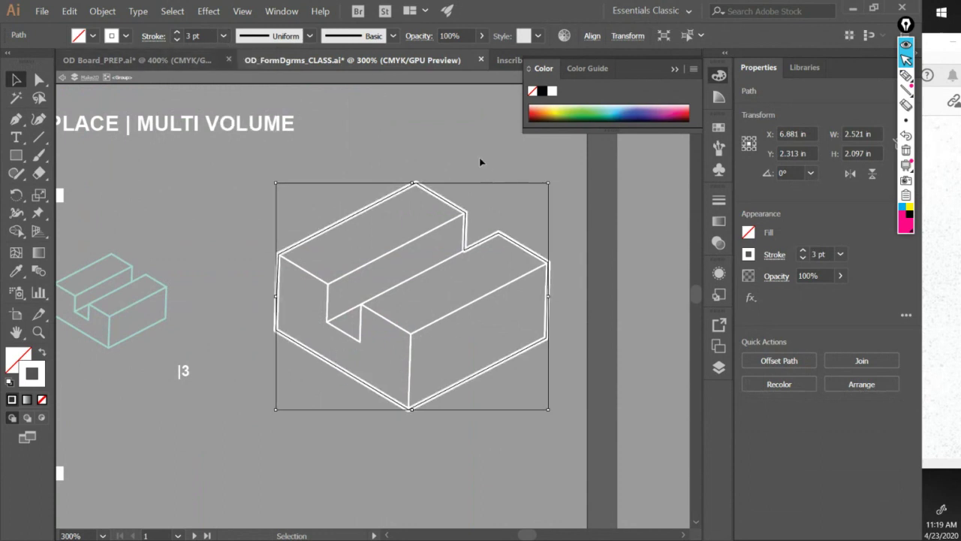
# Isolate the enlarged diagram's group, set all its inner edges to a 0.75 pt stroke weight, and leave isolation.
pyautogui.click(455, 160)
pyautogui.scroll(-1, 442, 242)
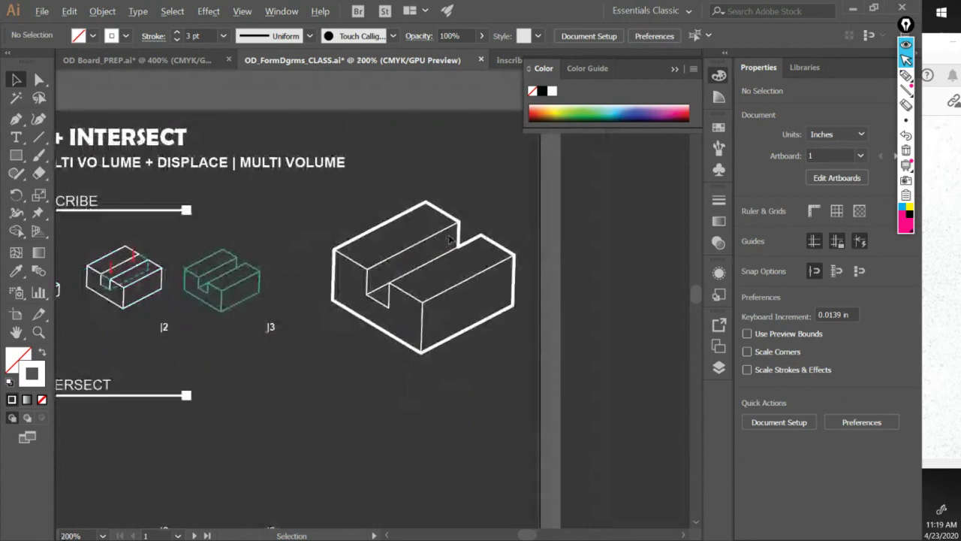
pyautogui.moveTo(428, 261); pyautogui.dragTo(464, 273)
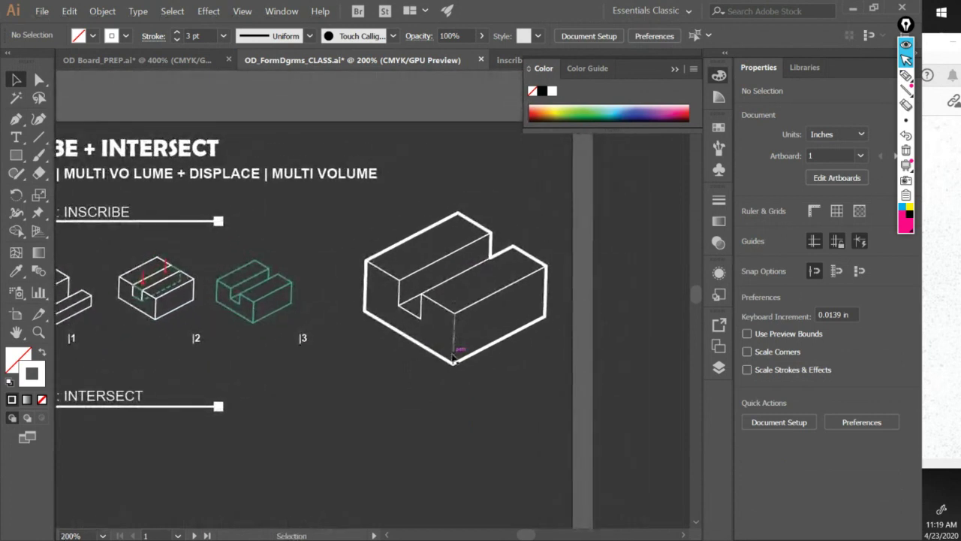
pyautogui.scroll(2, 462, 315)
pyautogui.doubleClick(465, 304)
pyautogui.click(465, 303)
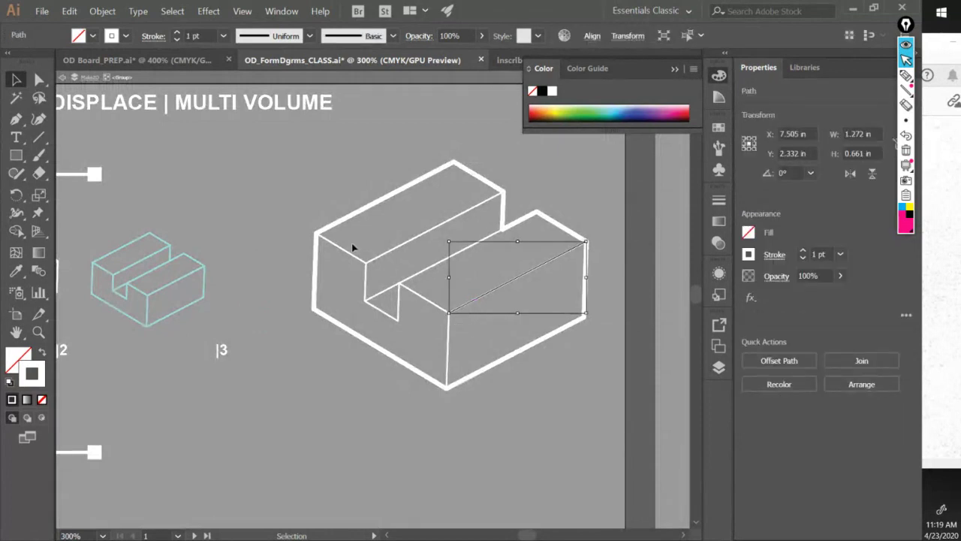
pyautogui.hotkey('ctrl', 'a')
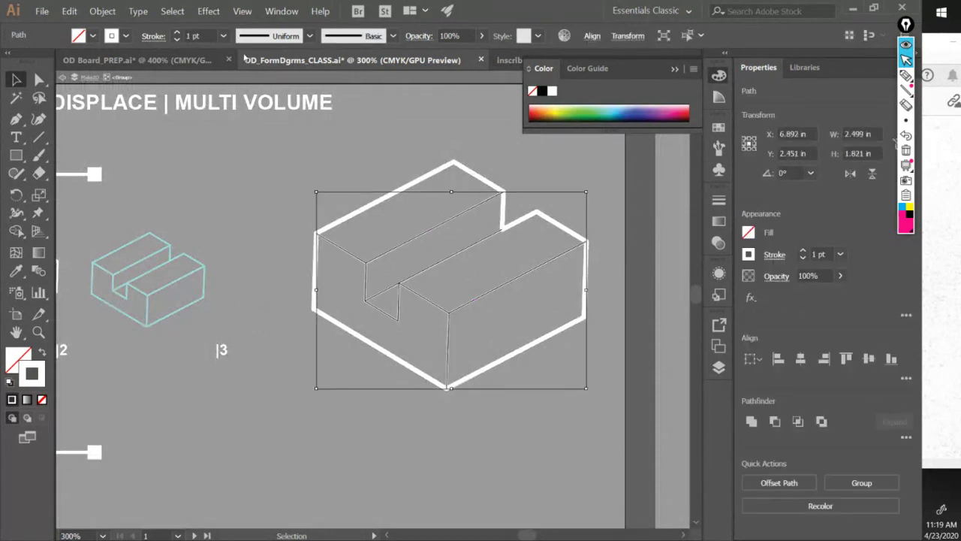
pyautogui.click(223, 35)
pyautogui.click(240, 84)
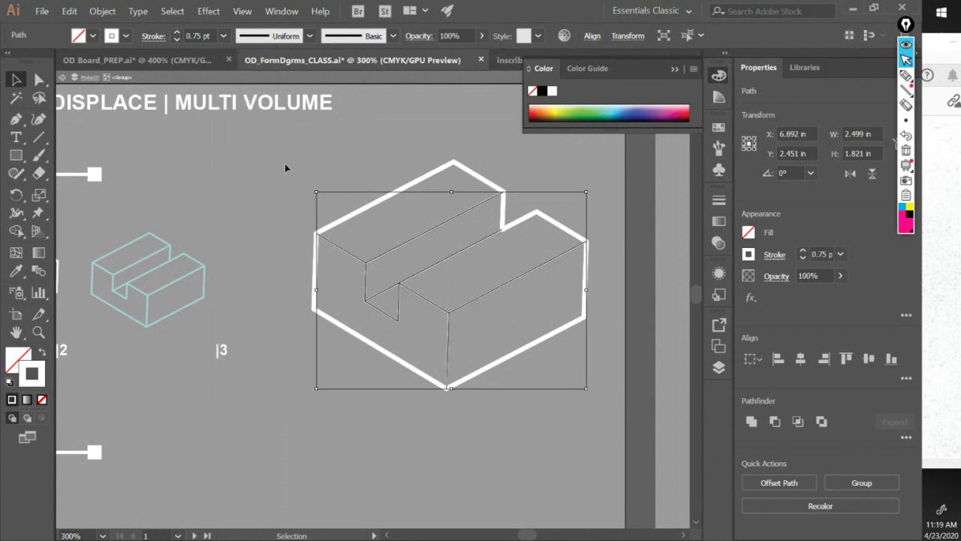
pyautogui.doubleClick(346, 267)
pyautogui.scroll(-3, 364, 274)
pyautogui.moveTo(365, 316); pyautogui.dragTo(382, 281)
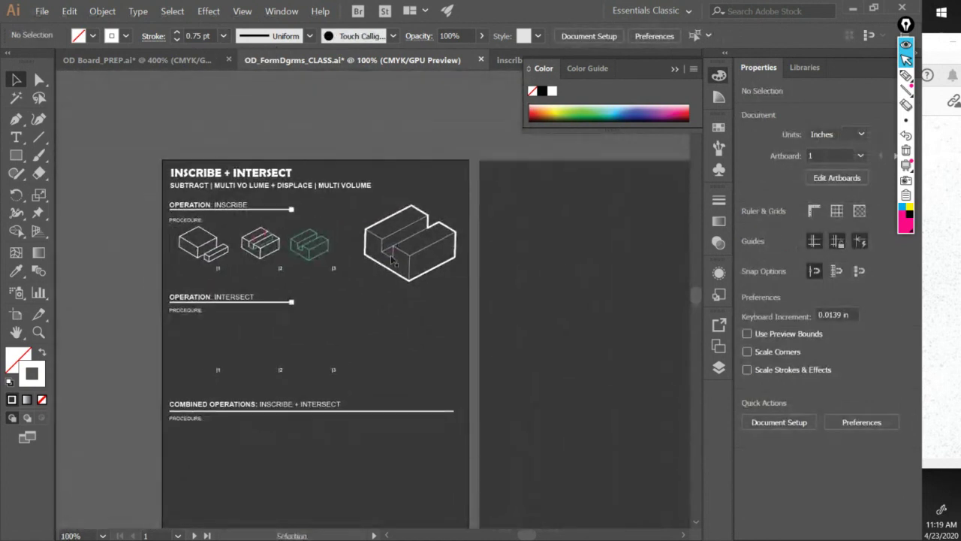
pyautogui.scroll(1, 401, 241)
# Switch to the OD Board_PREP.ai document and check the stroke weights of the large diagram's outline and inner edges.
pyautogui.click(137, 59)
pyautogui.hotkey('ctrl', '+')
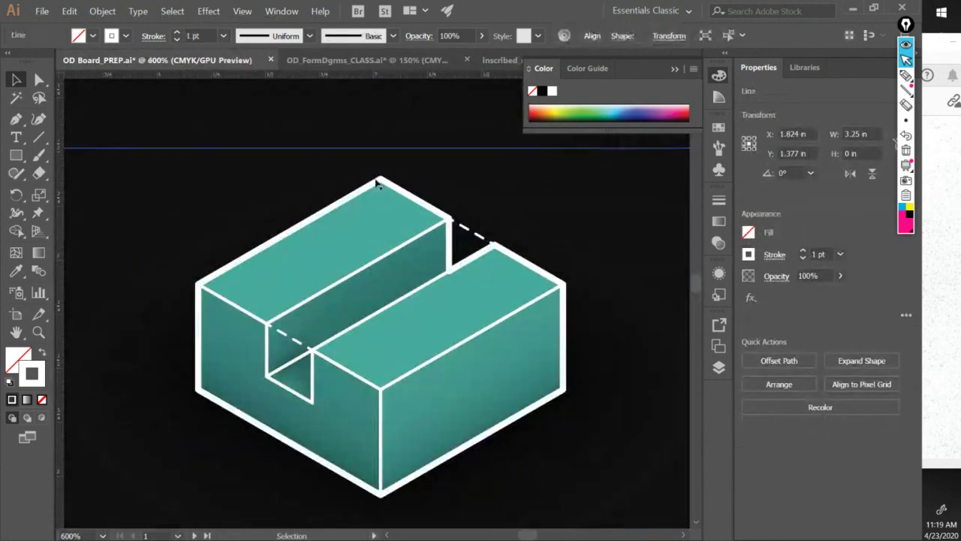
pyautogui.click(375, 190)
pyautogui.doubleClick(375, 189)
pyautogui.click(370, 191)
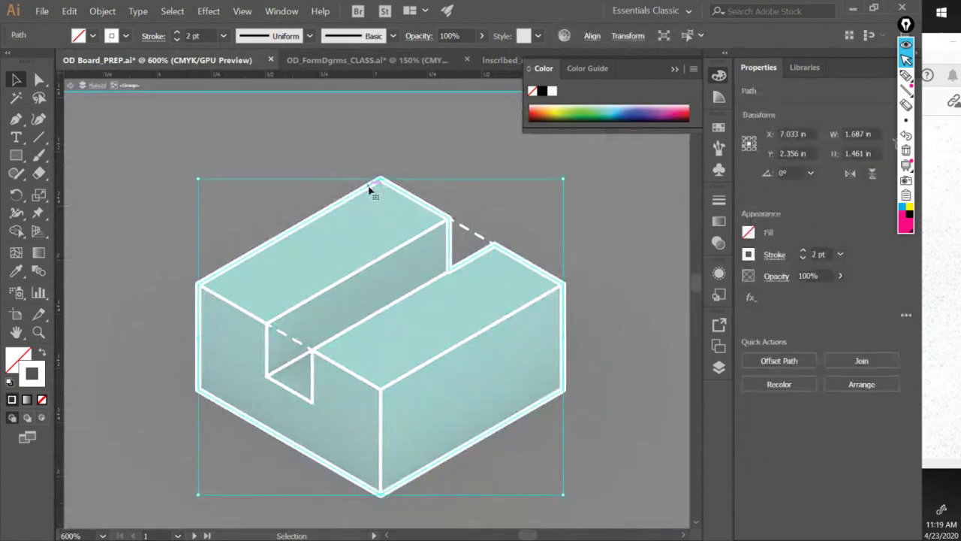
pyautogui.click(385, 259)
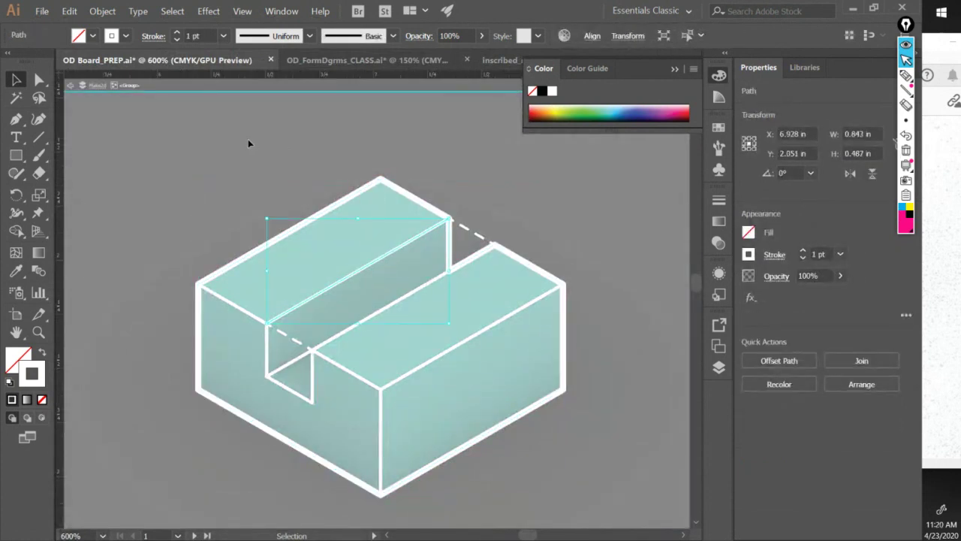
# Back in OD_FormDgrms_CLASS.ai, set the enlarged diagram's outer silhouette to a 2 pt stroke weight and leave isolation.
pyautogui.click(353, 60)
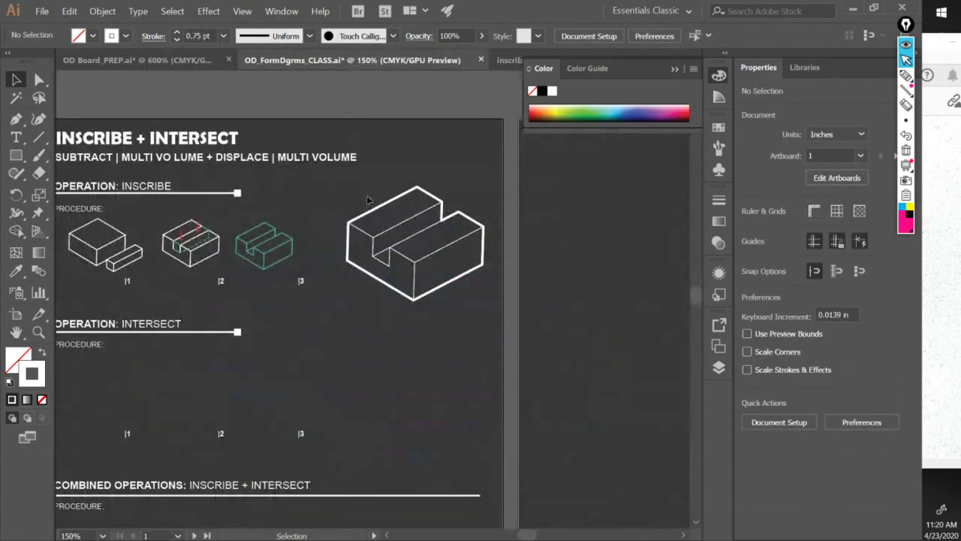
pyautogui.doubleClick(382, 212)
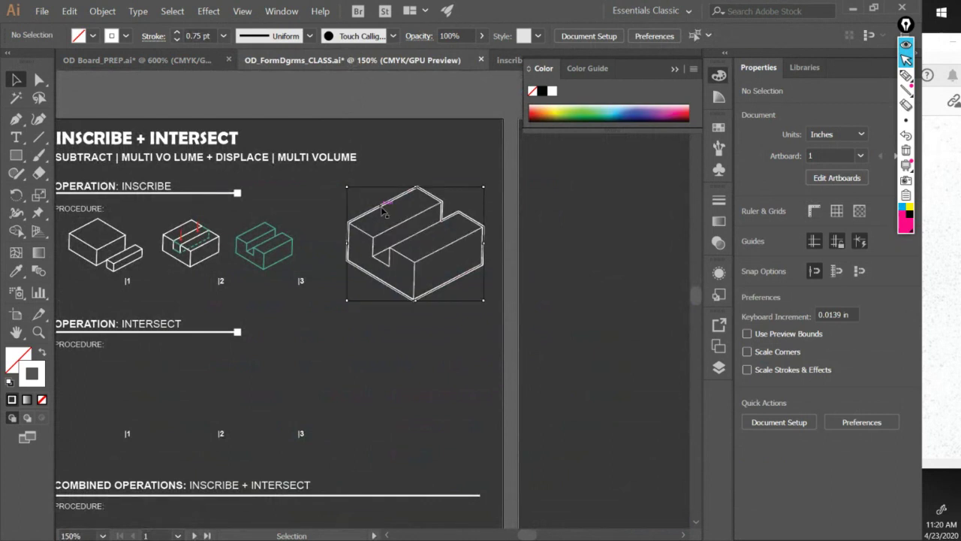
pyautogui.click(224, 36)
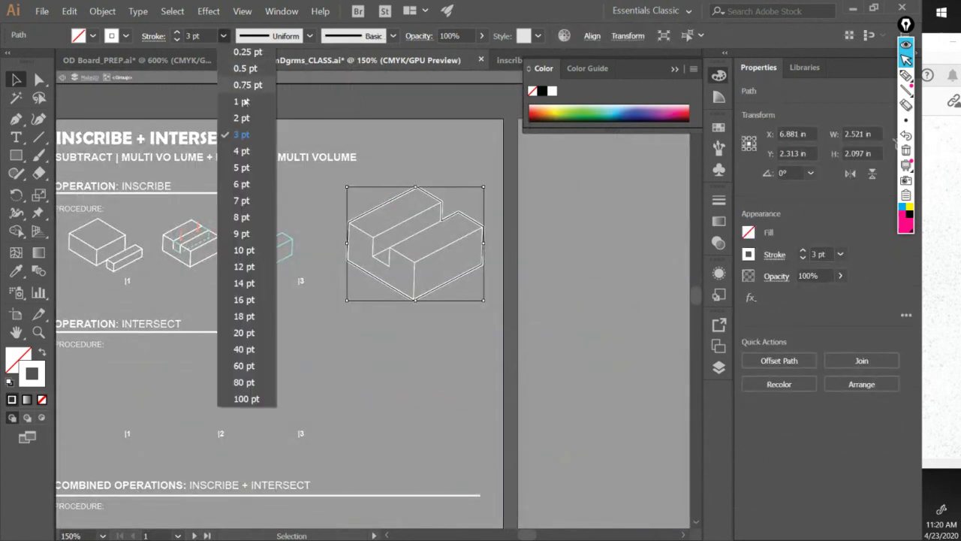
pyautogui.click(242, 117)
pyautogui.hotkey('ctrl', '=')
pyautogui.click(454, 287)
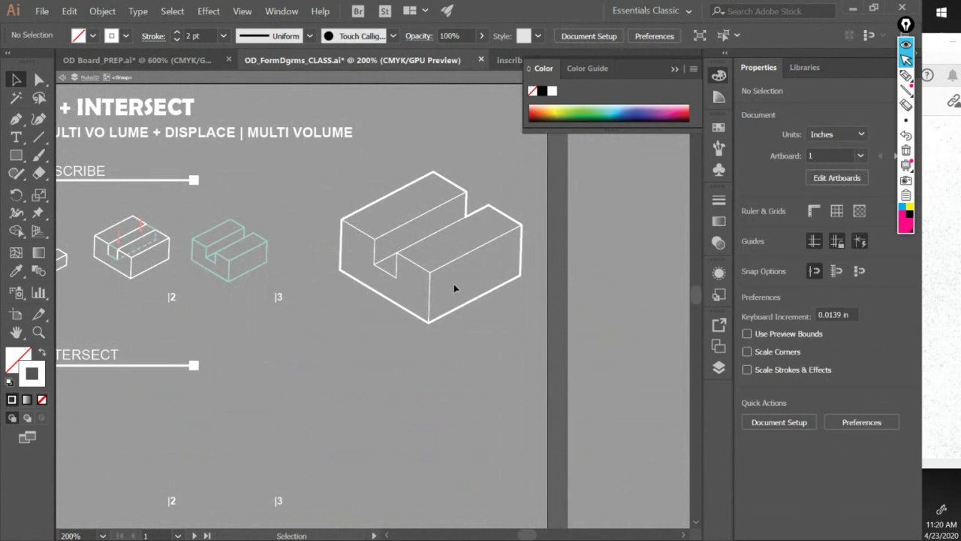
pyautogui.click(375, 240)
pyautogui.doubleClick(387, 163)
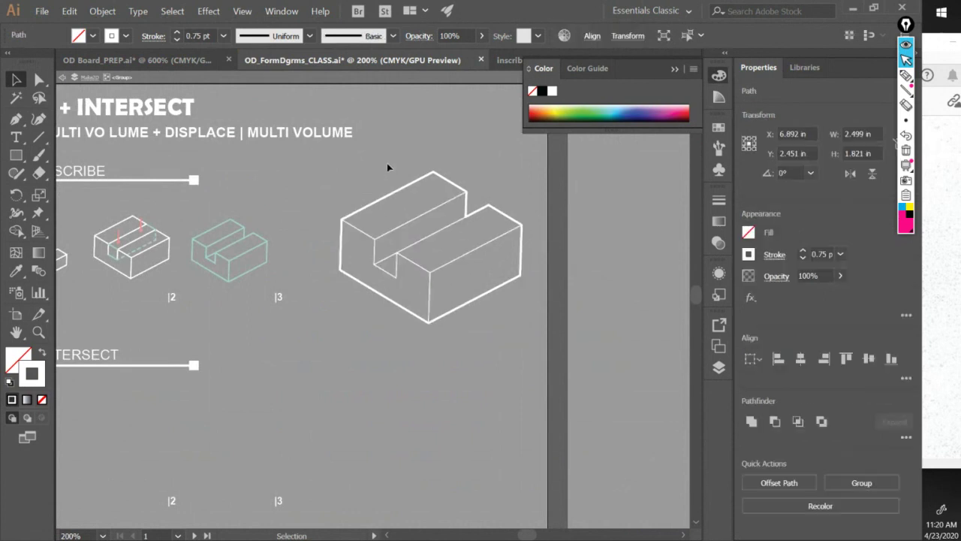
pyautogui.scroll(-2, 391, 244)
pyautogui.moveTo(418, 299); pyautogui.dragTo(399, 279)
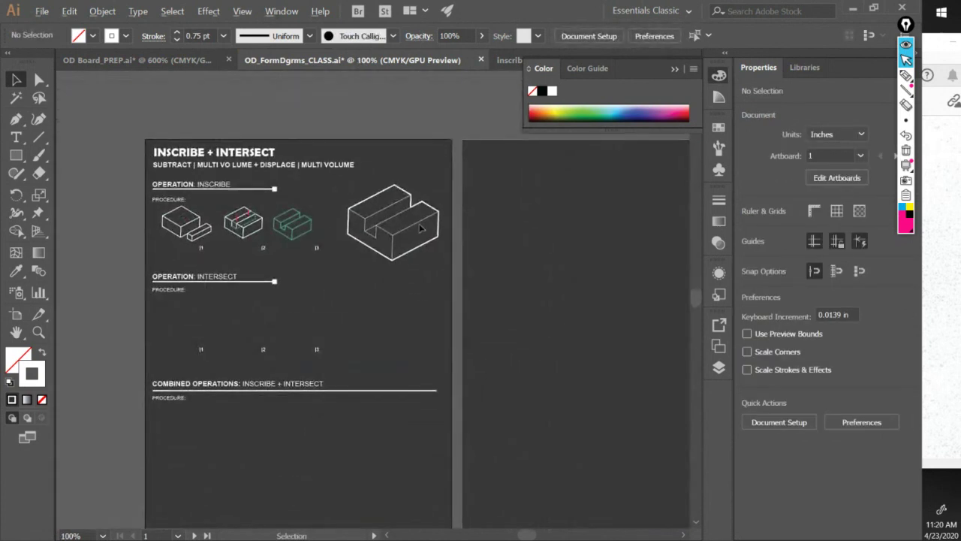
pyautogui.scroll(3, 419, 210)
pyautogui.moveTo(321, 252); pyautogui.dragTo(360, 298)
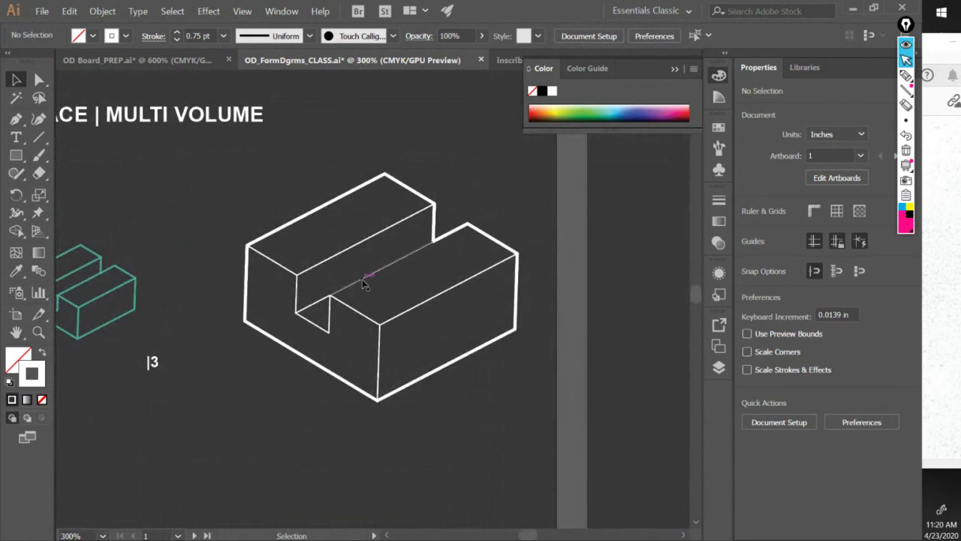
# Switch to the Operative Design PDF in Acrobat and circle the dashed lines at both ends of the diagram's notch.
pyautogui.hotkey('alt', 'Tab')
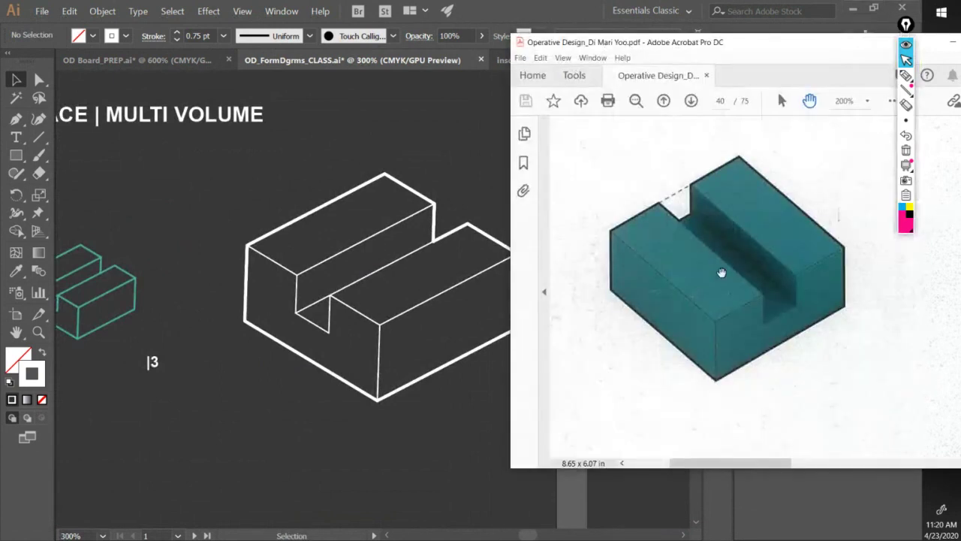
pyautogui.moveTo(721, 273); pyautogui.dragTo(675, 220)
pyautogui.click(906, 75)
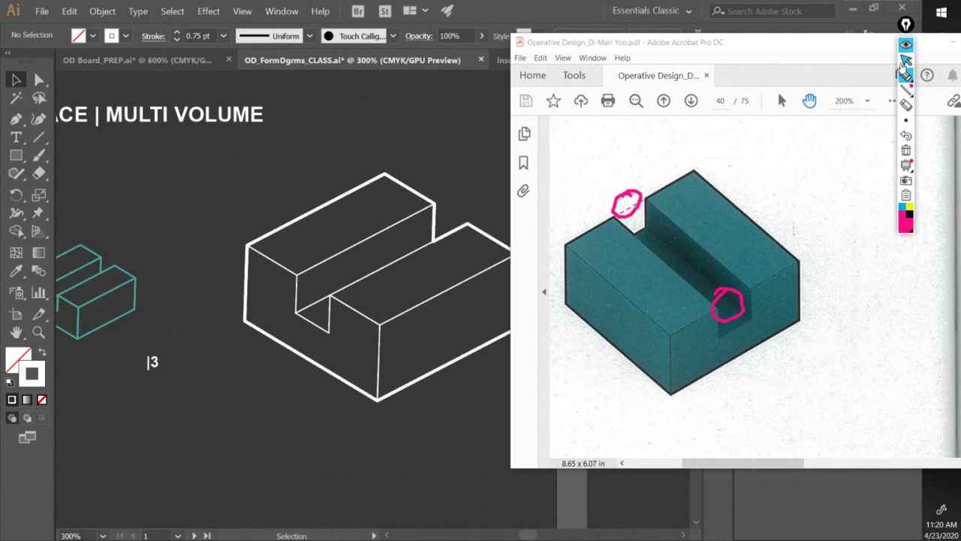
pyautogui.click(906, 60)
# Return to Illustrator, isolate the enlarged diagram's group and draw straight lines bridging the notch's top corners at both ends.
pyautogui.click(480, 157)
pyautogui.click(488, 233)
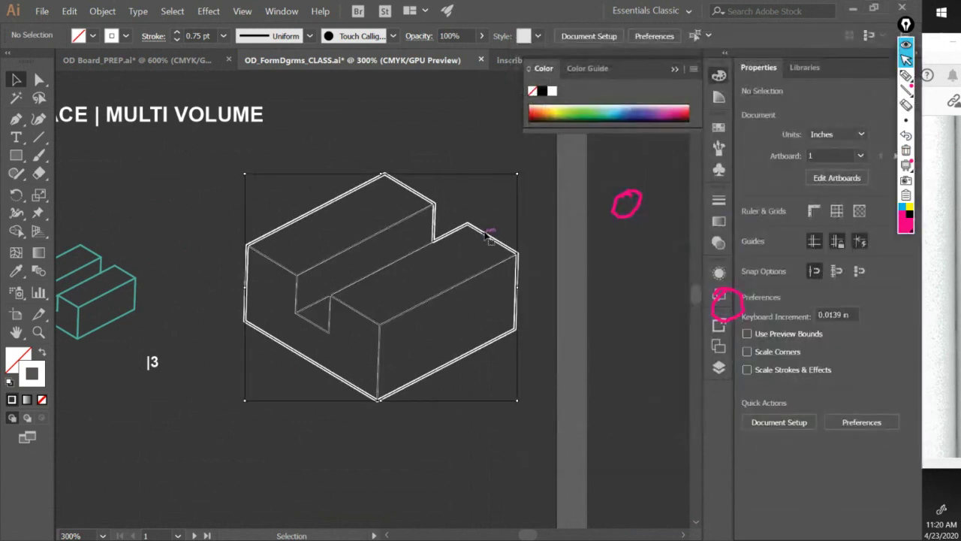
pyautogui.doubleClick(488, 236)
pyautogui.press('\\')
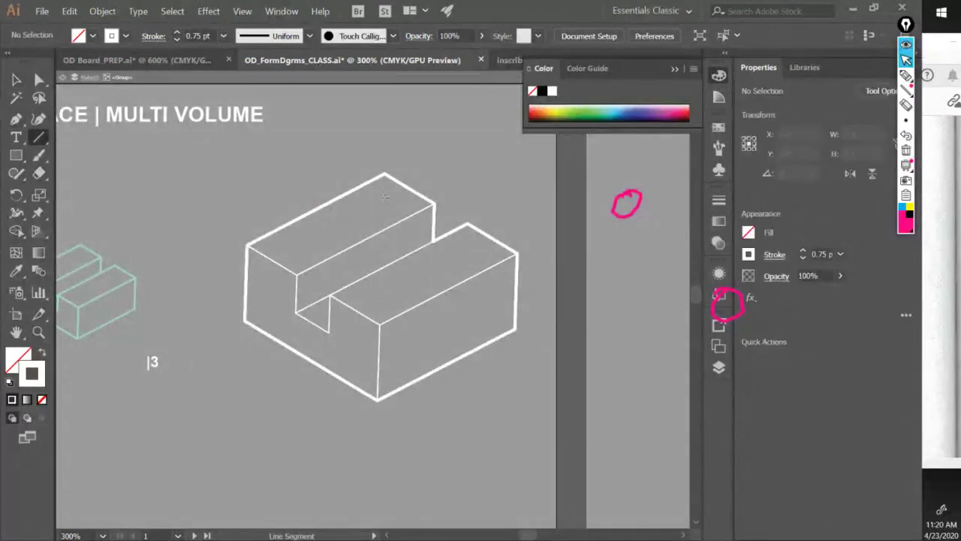
pyautogui.moveTo(434, 203); pyautogui.dragTo(468, 223)
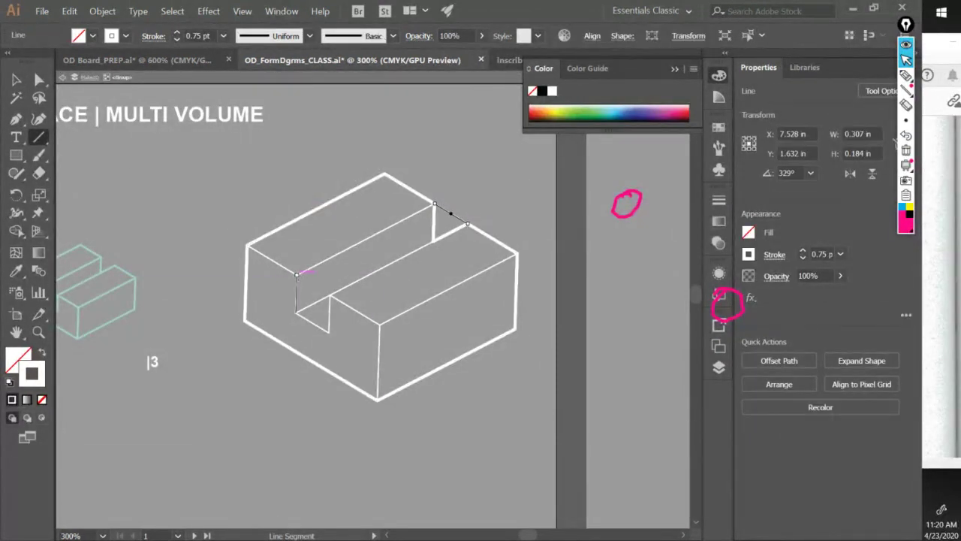
pyautogui.moveTo(296, 274); pyautogui.dragTo(329, 294)
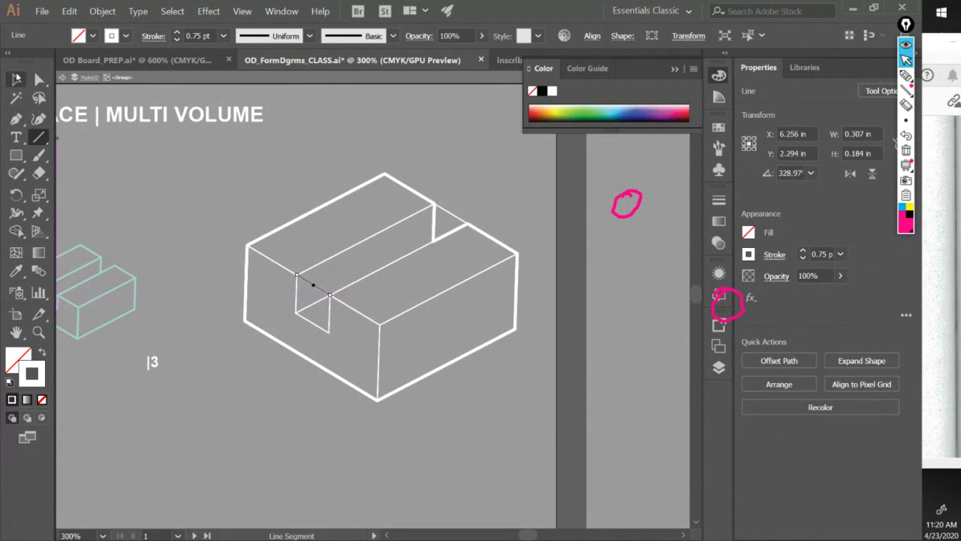
# Select both lines bridging the notch, make their strokes dashed, and leave isolation with nothing selected.
pyautogui.click(15, 78)
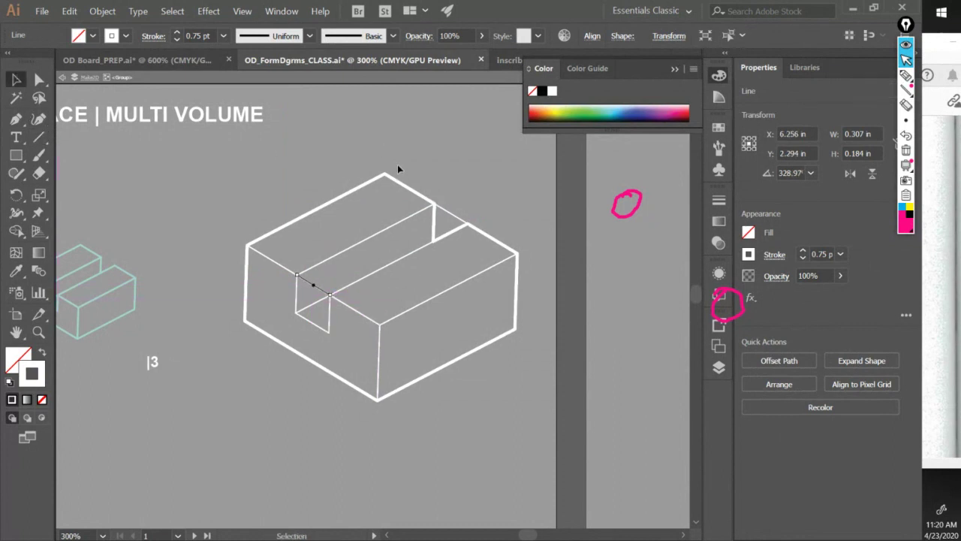
pyautogui.click(455, 217)
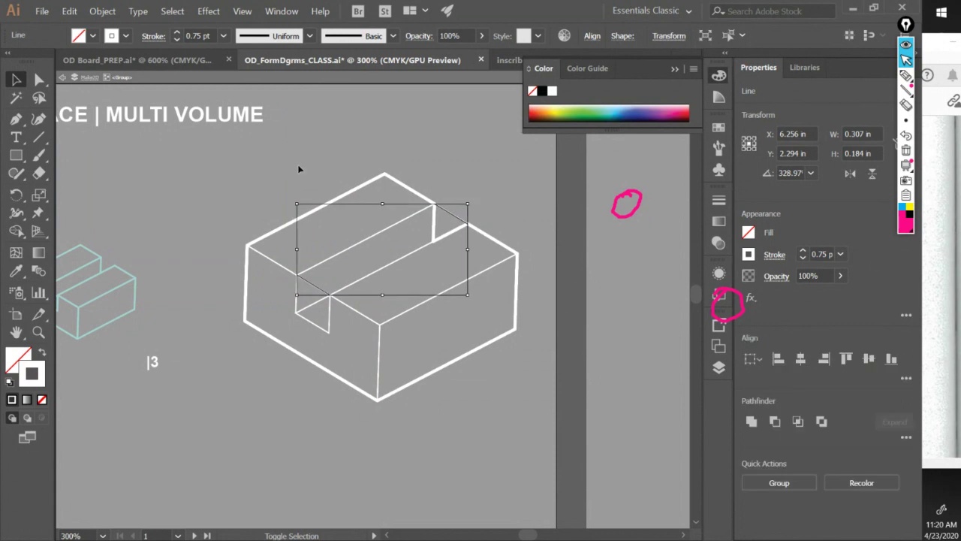
pyautogui.click(154, 36)
pyautogui.click(43, 141)
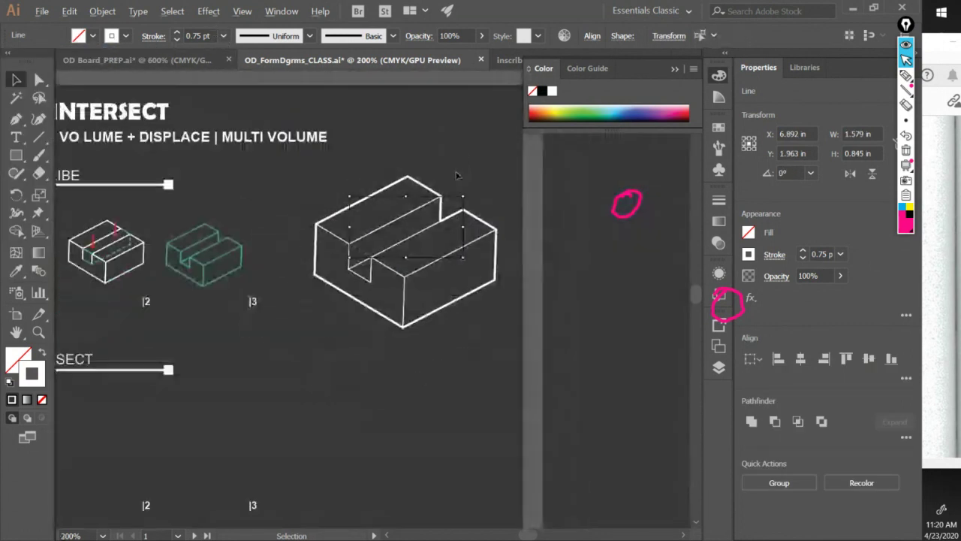
pyautogui.click(463, 159)
pyautogui.scroll(-2, 462, 160)
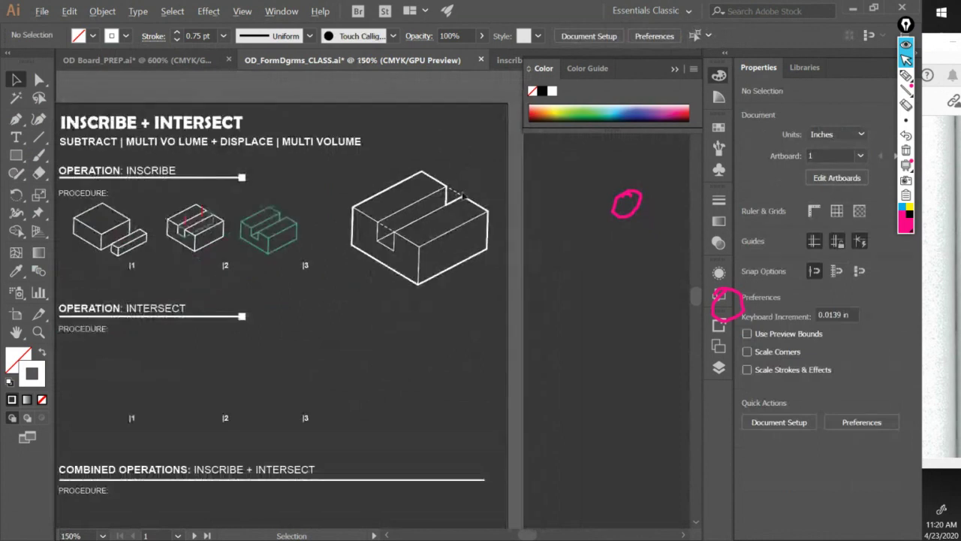
pyautogui.moveTo(416, 273); pyautogui.dragTo(418, 278)
pyautogui.hotkey('ctrl', '+')
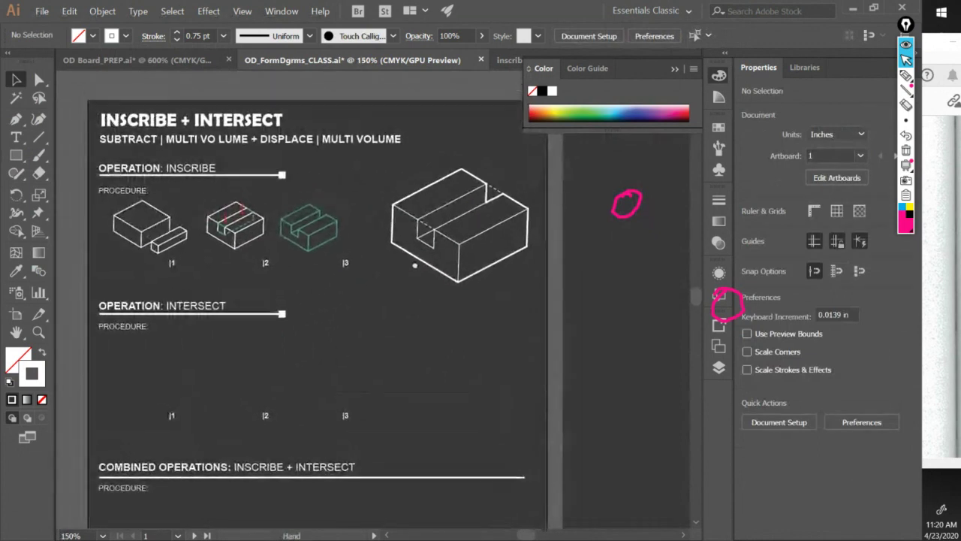
# Collapse the floating Color panel and clear the pink on-screen annotations.
pyautogui.click(678, 70)
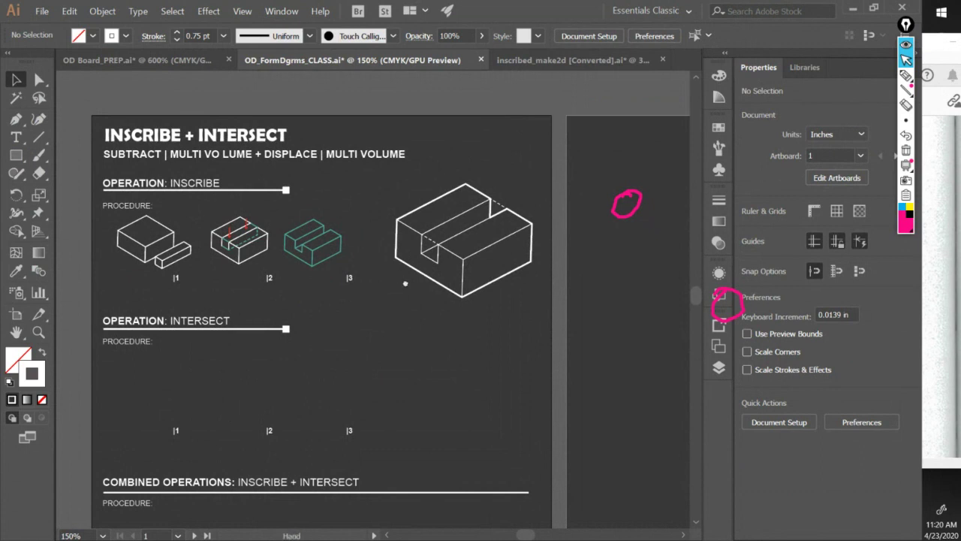
pyautogui.moveTo(401, 282); pyautogui.dragTo(406, 270)
pyautogui.click(907, 150)
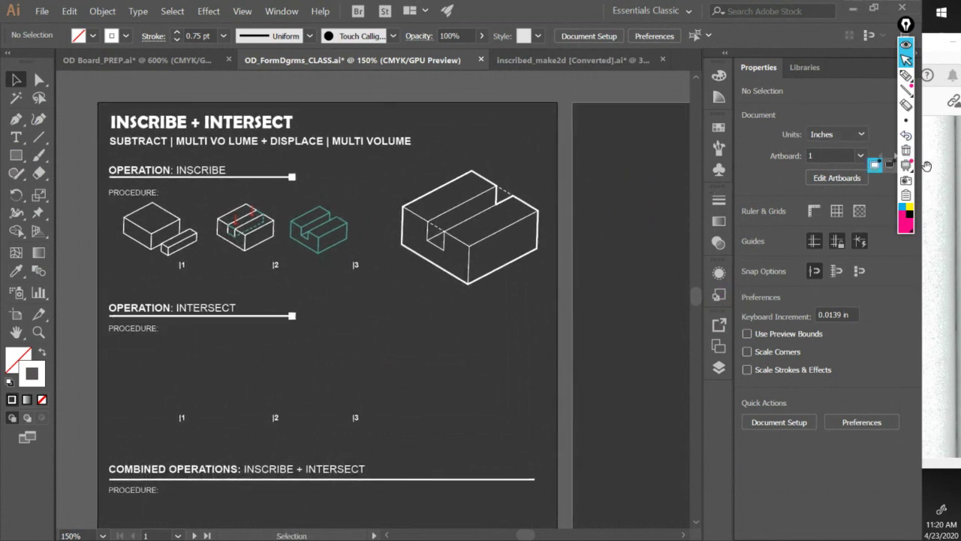
# Bring the Operative Design PDF forward and zoom out to 150% to examine the reference diagram's shading.
pyautogui.click(940, 168)
pyautogui.moveTo(824, 46); pyautogui.dragTo(747, 42)
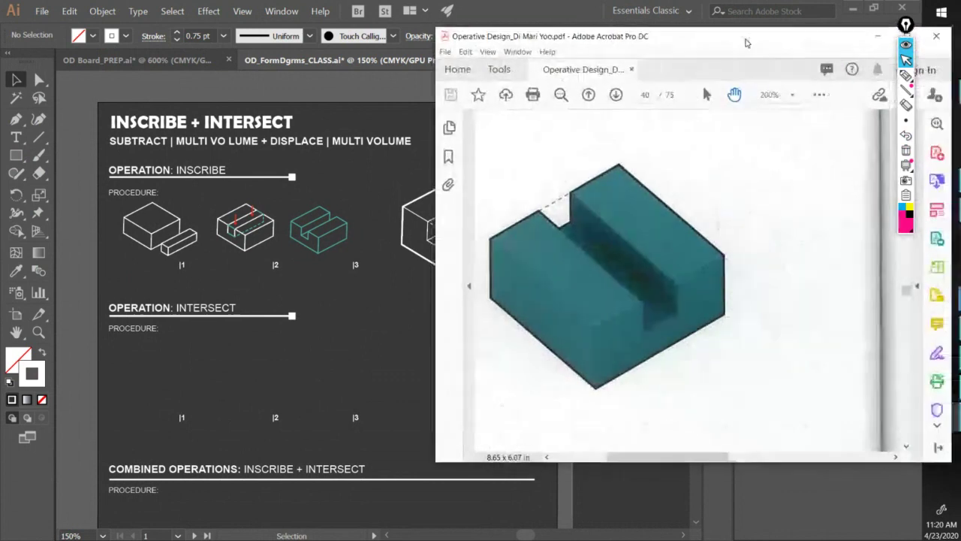
pyautogui.keyDown('ctrl'); pyautogui.scroll(-2, 687, 207); pyautogui.keyUp('ctrl')
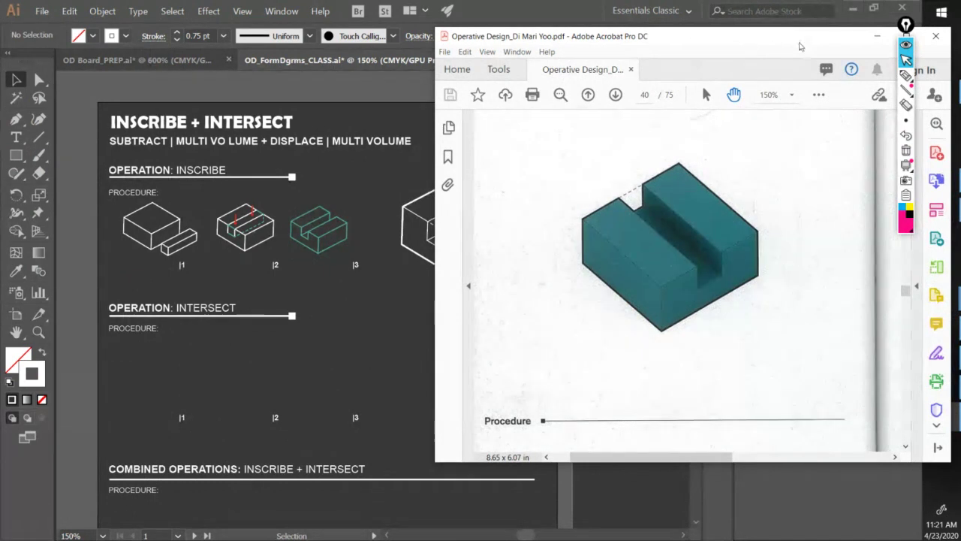
pyautogui.moveTo(800, 36); pyautogui.dragTo(780, 36)
# Switch to the OD1_class model in Rhino and set the Parallel viewport to Rendered display with the inscribe volumes in view.
pyautogui.click(942, 356)
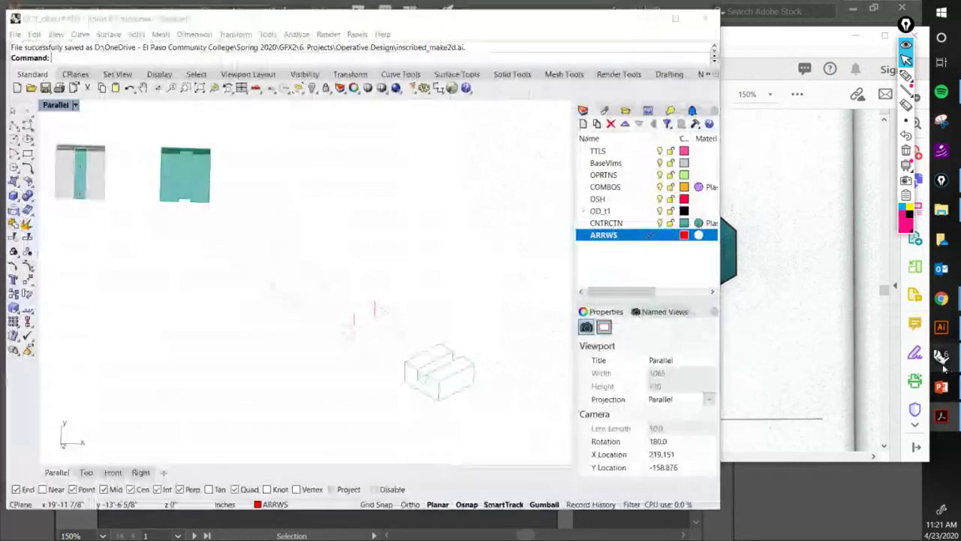
pyautogui.moveTo(368, 255); pyautogui.dragTo(333, 225)
pyautogui.scroll(15, 335, 224)
pyautogui.moveTo(343, 292); pyautogui.dragTo(323, 270)
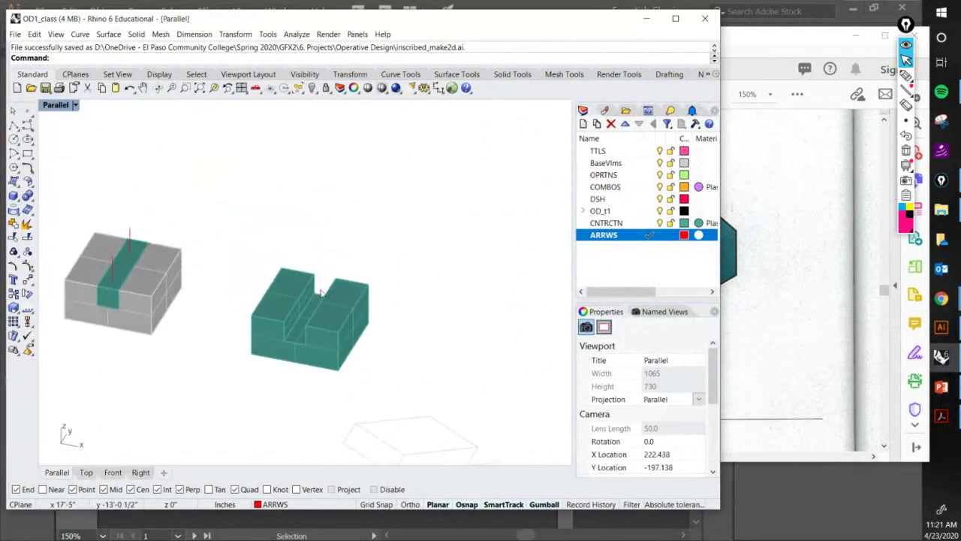
pyautogui.scroll(-3, 323, 269)
pyautogui.click(76, 105)
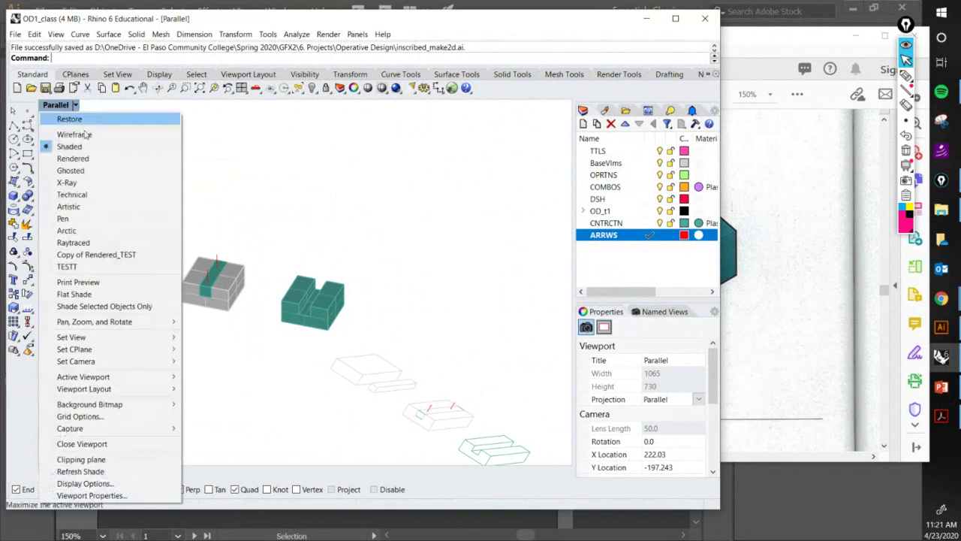
pyautogui.click(98, 158)
pyautogui.moveTo(230, 231); pyautogui.dragTo(274, 288)
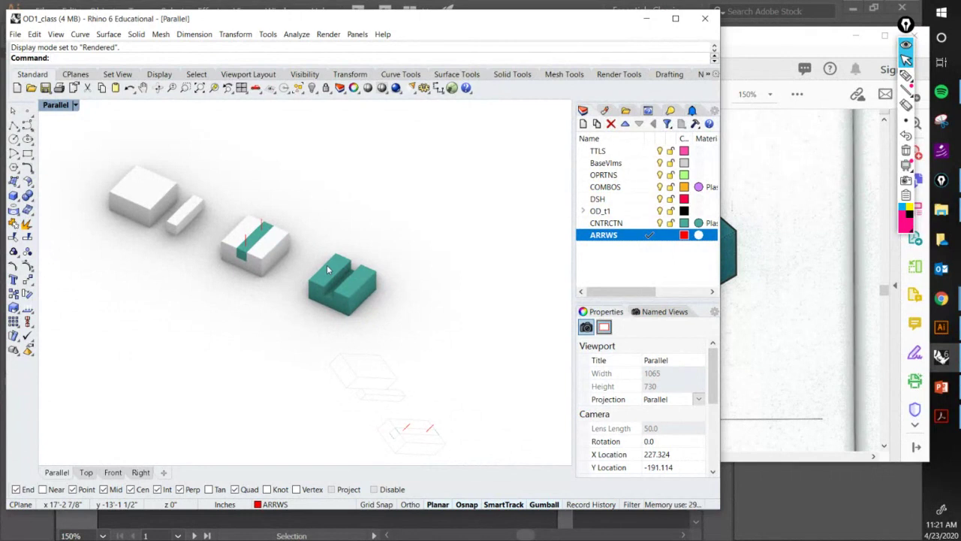
# Examine the rendered inscribe volumes up close, from the white base blocks to the teal notched block.
pyautogui.scroll(5, 202, 233)
pyautogui.moveTo(237, 318); pyautogui.dragTo(161, 218)
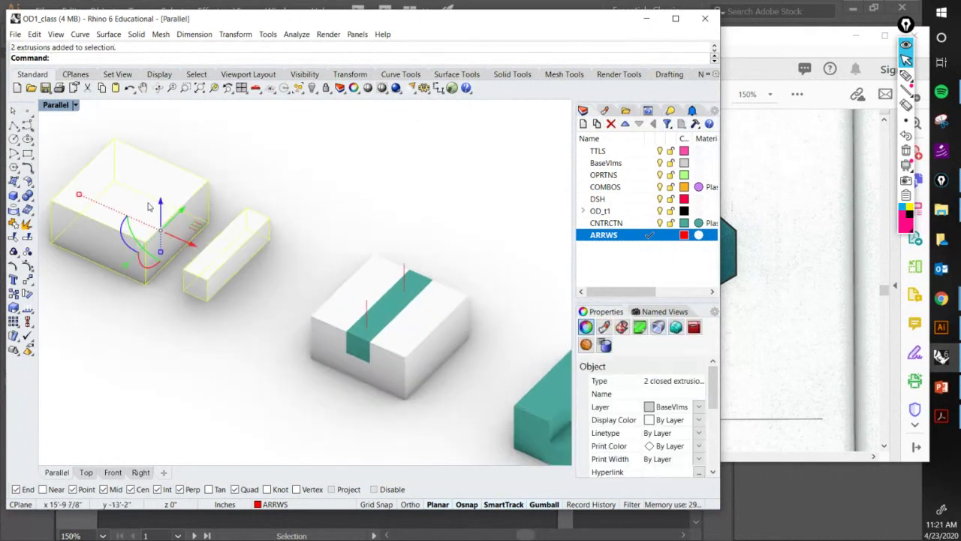
pyautogui.scroll(-5, 250, 302)
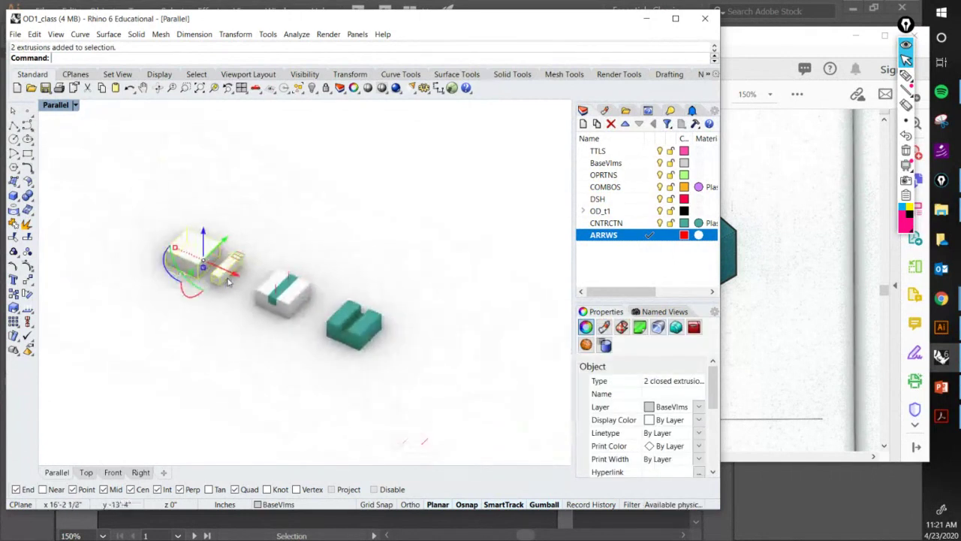
pyautogui.scroll(7, 407, 298)
pyautogui.scroll(-4, 412, 174)
pyautogui.scroll(3, 441, 258)
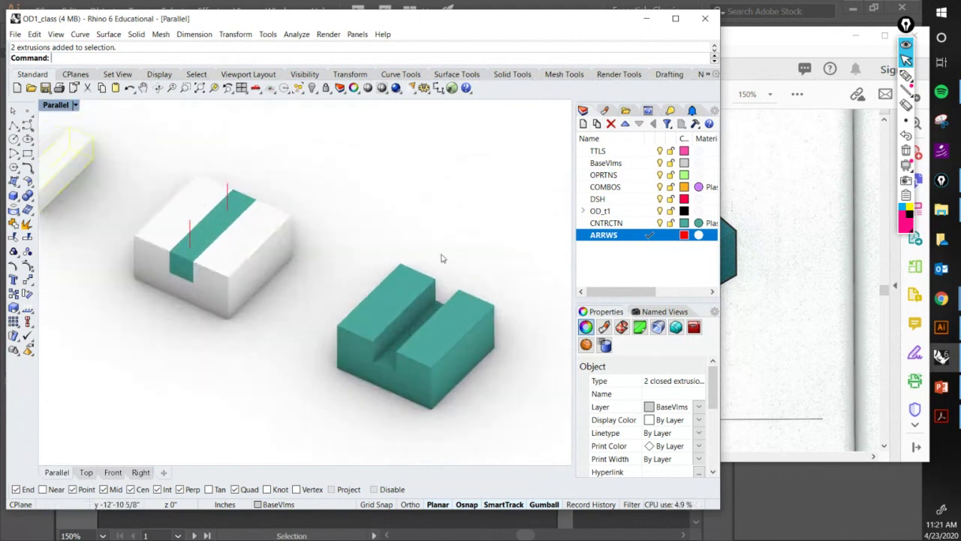
pyautogui.scroll(1, 449, 300)
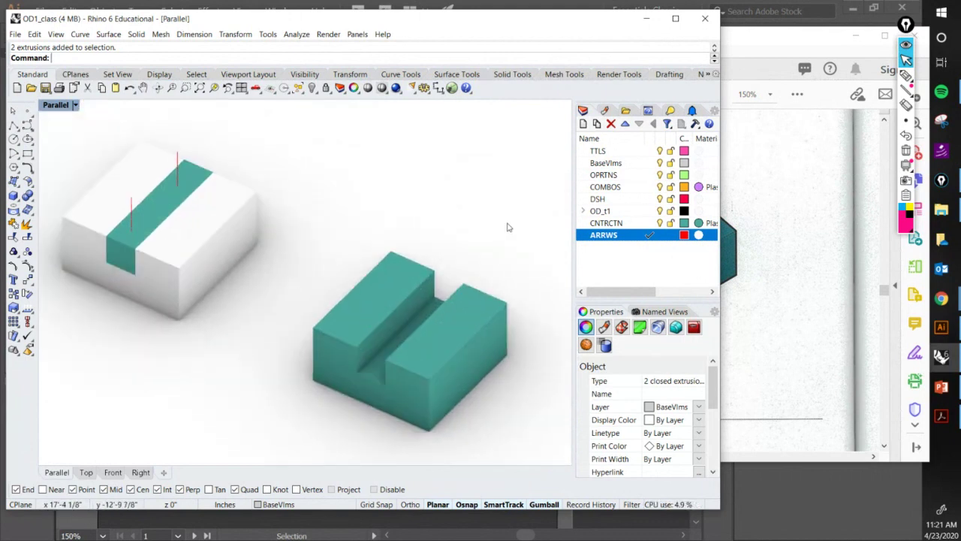
pyautogui.scroll(-5, 331, 210)
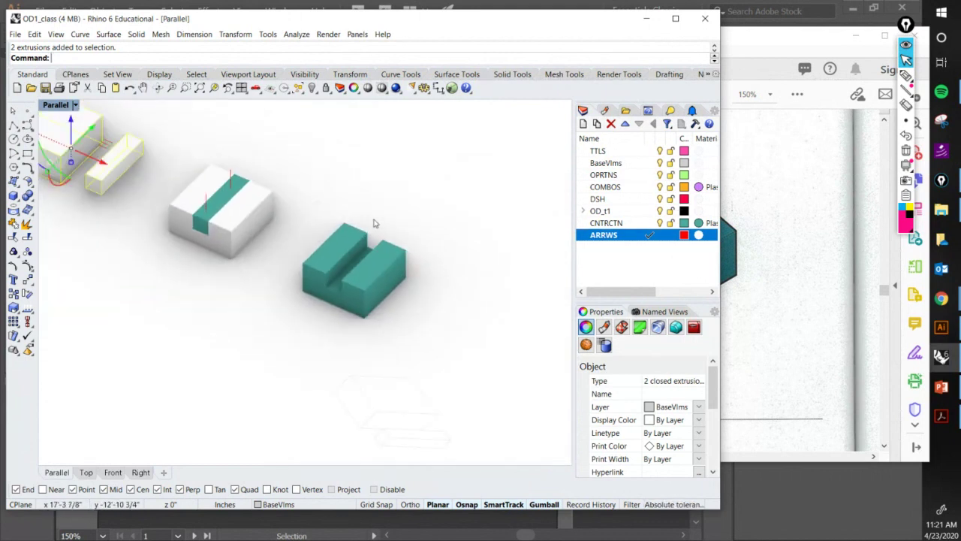
pyautogui.scroll(2, 345, 248)
pyautogui.scroll(2, 317, 275)
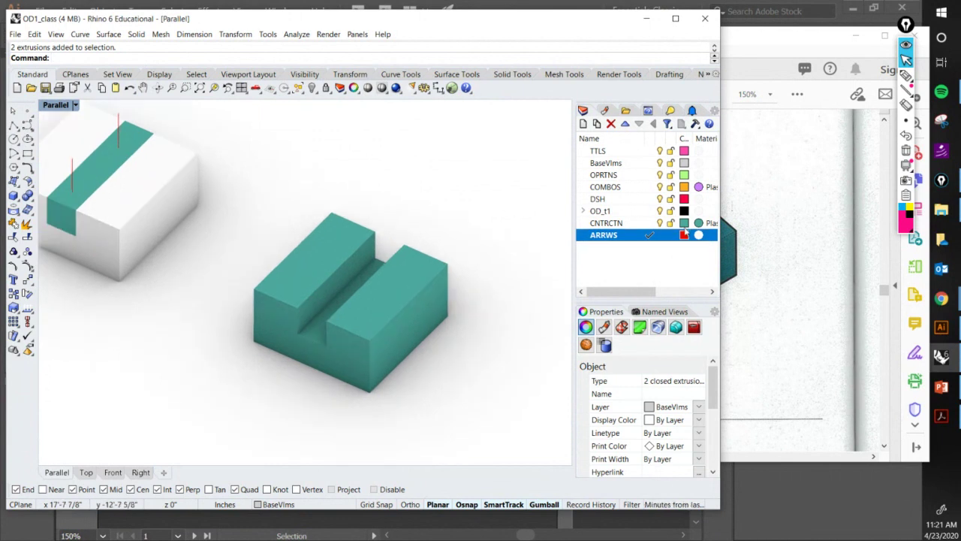
# Inspect the Plaster material assigned to the CNTRCTN layer, close its settings, and clear the selection.
pyautogui.click(684, 235)
pyautogui.click(644, 354)
pyautogui.click(699, 223)
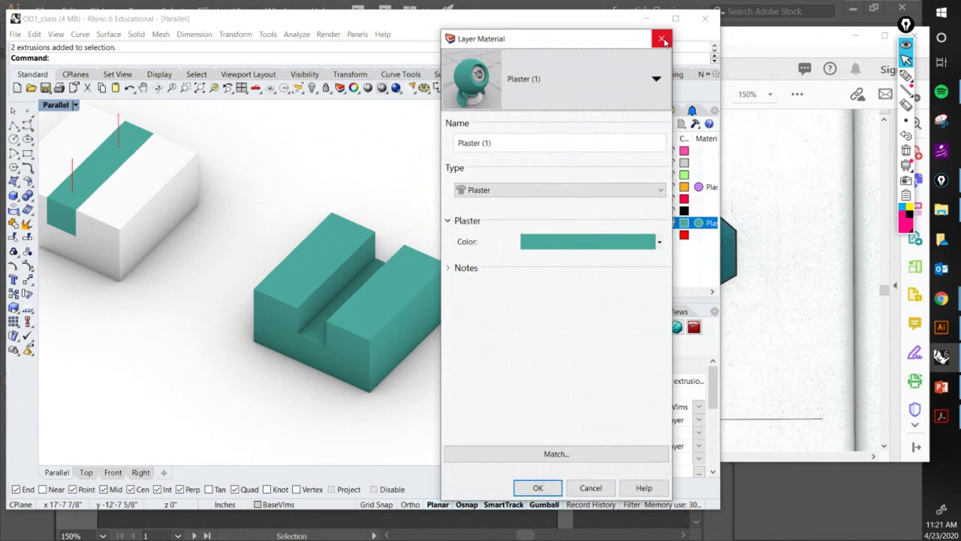
pyautogui.click(661, 39)
pyautogui.click(418, 225)
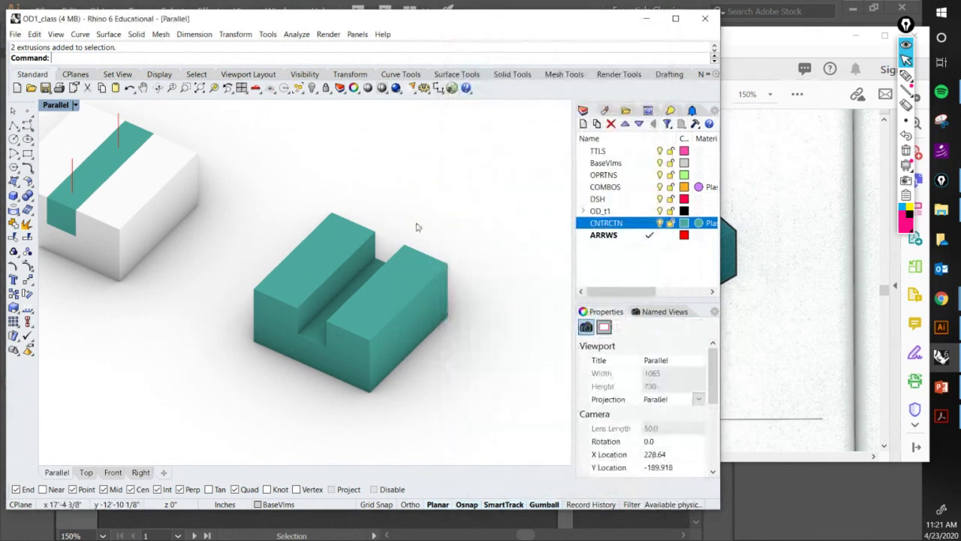
# Set the Parallel viewport to the SE isometric view, zoom to the teal notched volume, and deselect it.
pyautogui.moveTo(418, 225); pyautogui.dragTo(358, 298)
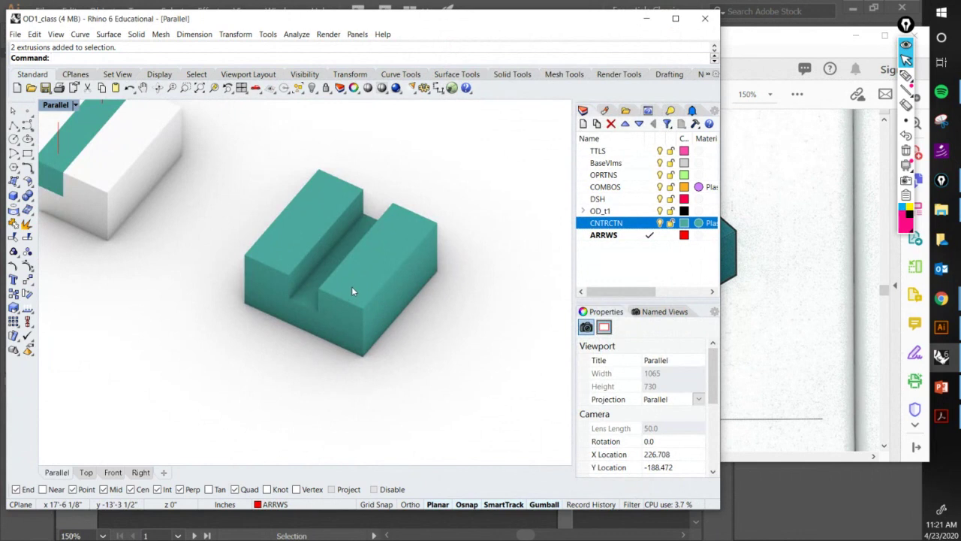
pyautogui.click(352, 290)
pyautogui.scroll(-5, 352, 286)
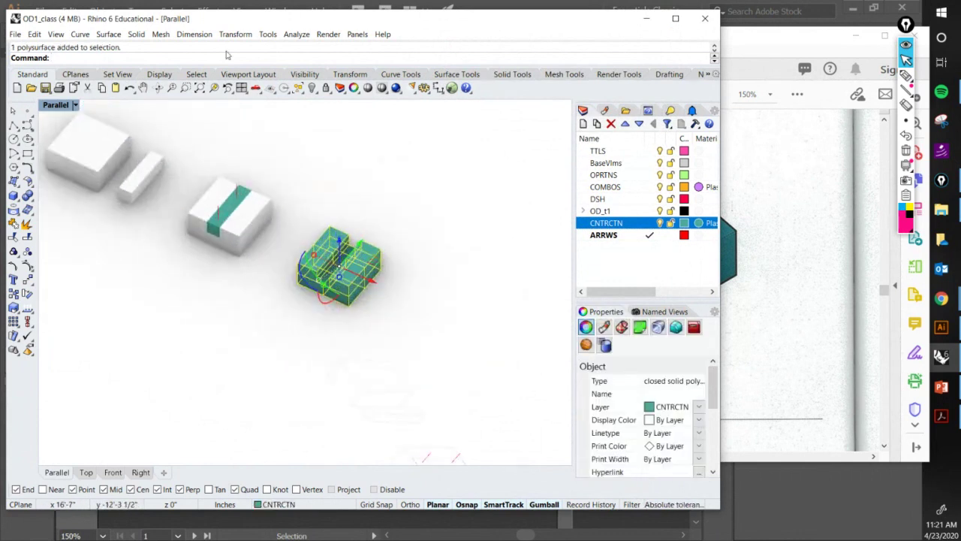
pyautogui.click(57, 104)
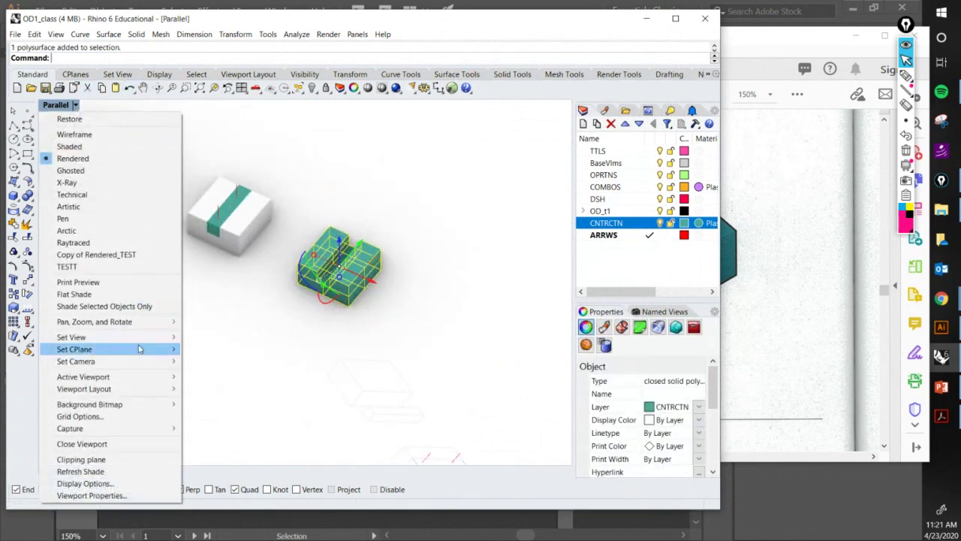
pyautogui.moveTo(140, 345)
pyautogui.moveTo(281, 450)
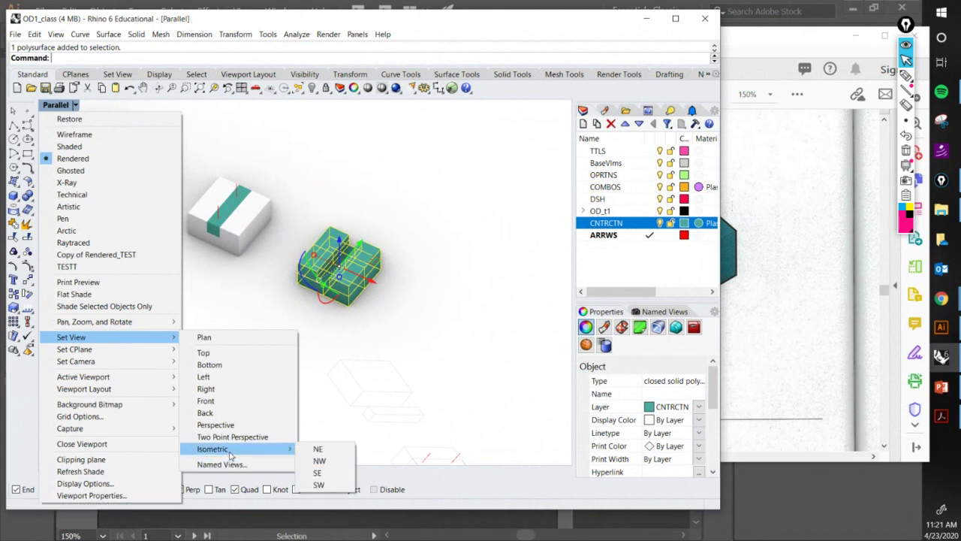
pyautogui.click(331, 473)
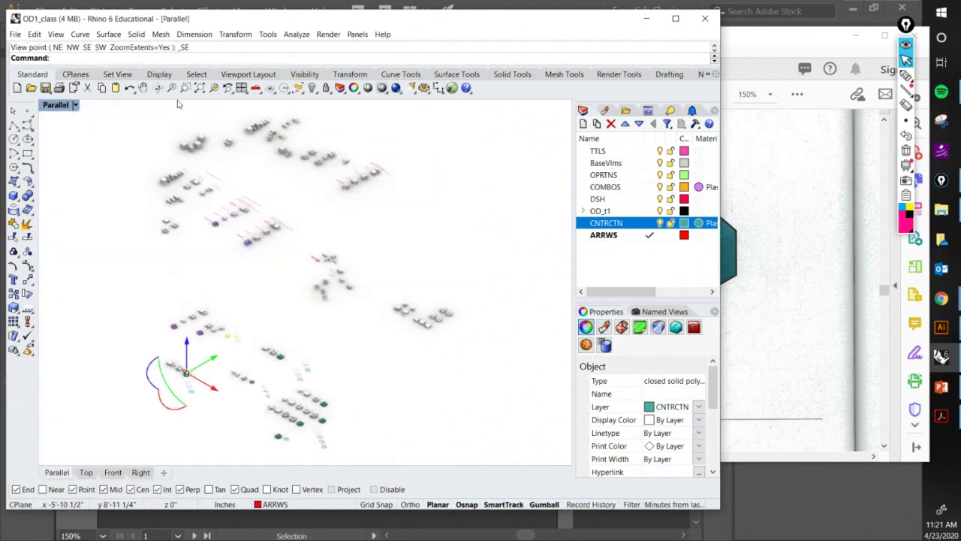
pyautogui.click(214, 88)
pyautogui.click(437, 160)
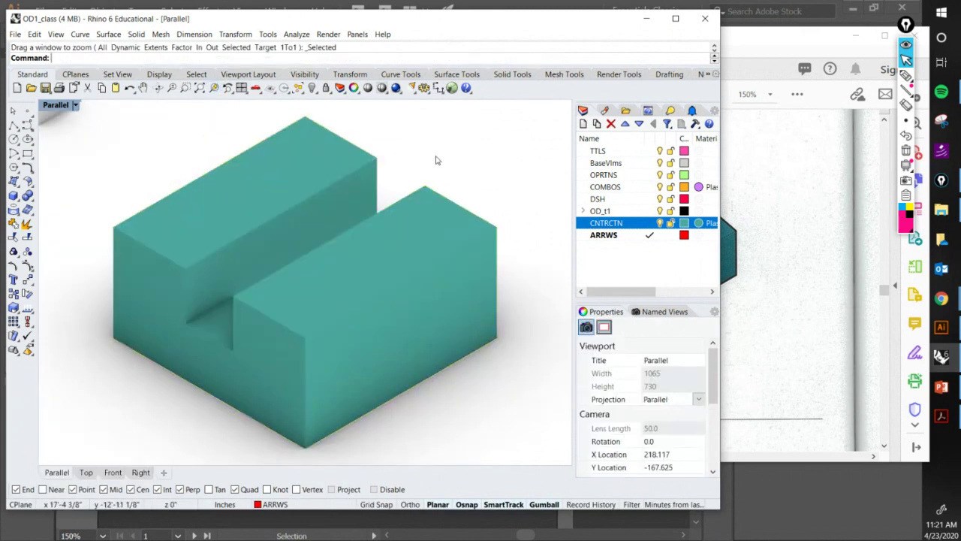
# Select all the flat line drawings beside the volumes and move them farther away along the X axis.
pyautogui.scroll(-5, 425, 162)
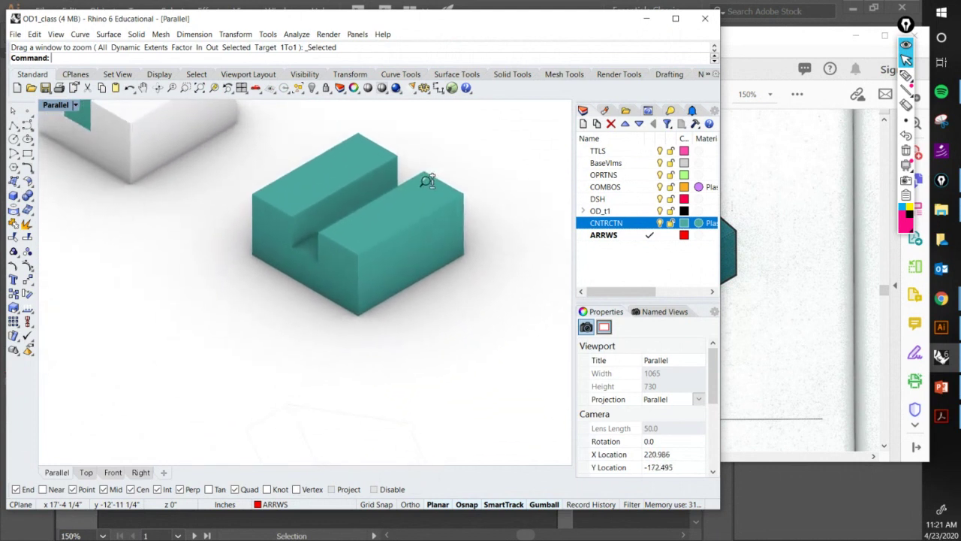
pyautogui.scroll(-8, 428, 180)
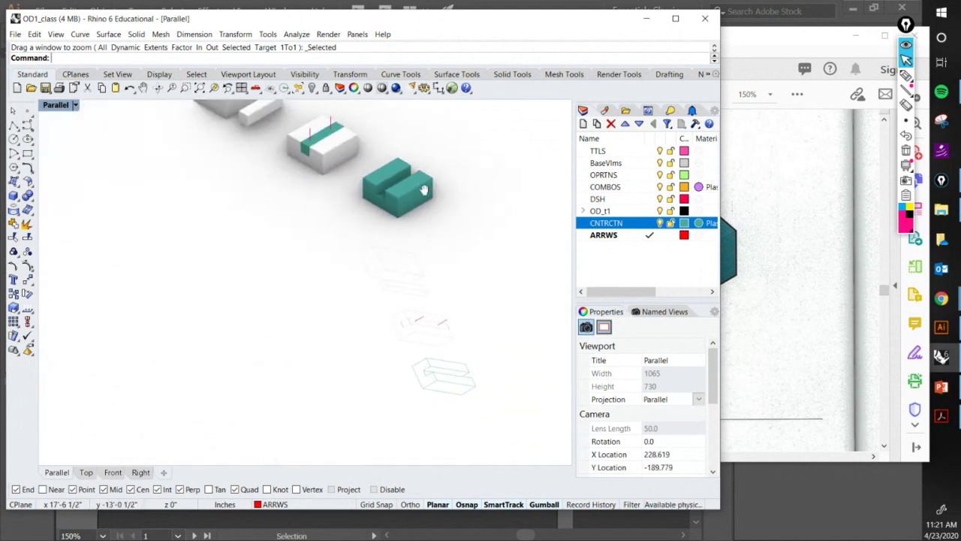
pyautogui.click(350, 303)
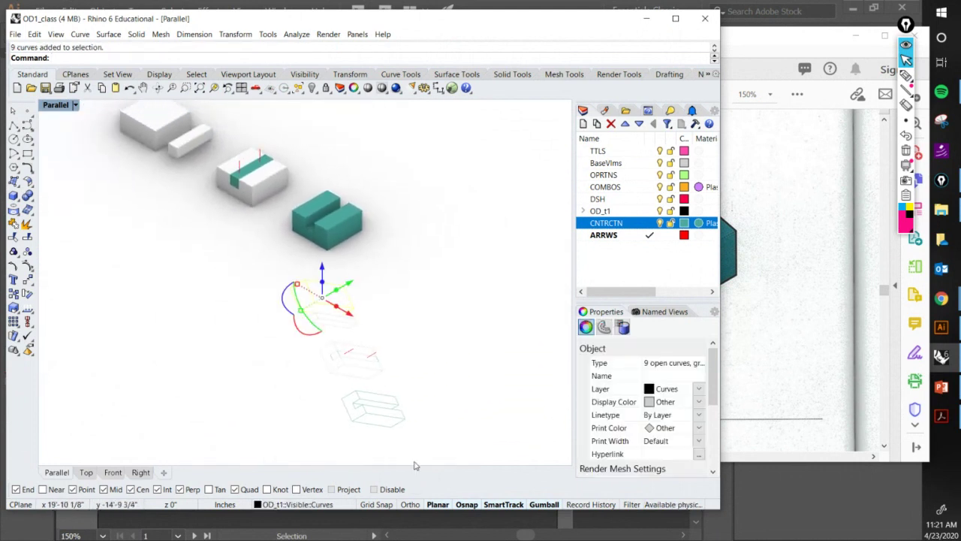
pyautogui.moveTo(413, 454); pyautogui.dragTo(314, 292)
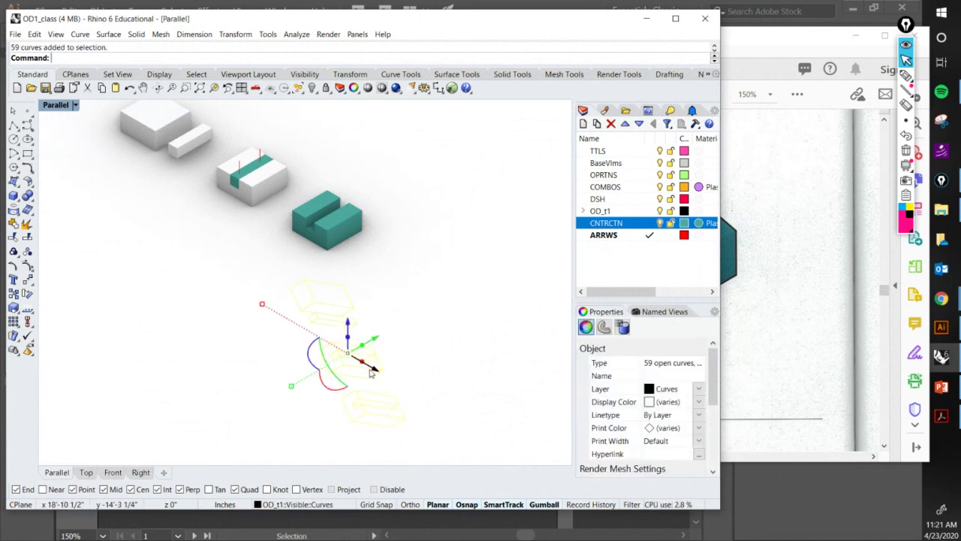
pyautogui.moveTo(370, 373); pyautogui.dragTo(477, 446)
# Move the teal notched volume along the X axis, clear of its neighbours, and frame it alone and unselected in the viewport.
pyautogui.moveTo(375, 266); pyautogui.dragTo(301, 201)
pyautogui.moveTo(368, 239); pyautogui.dragTo(427, 280)
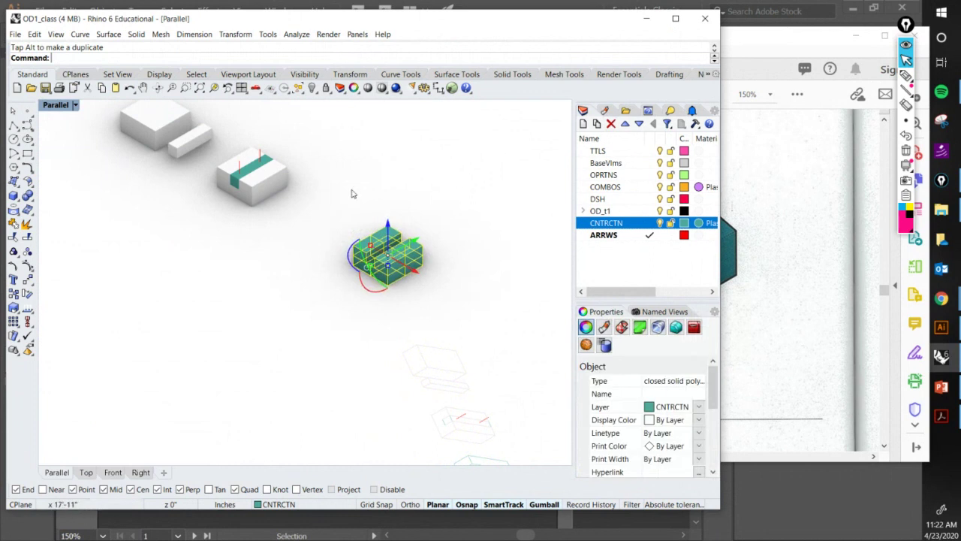
pyautogui.click(214, 87)
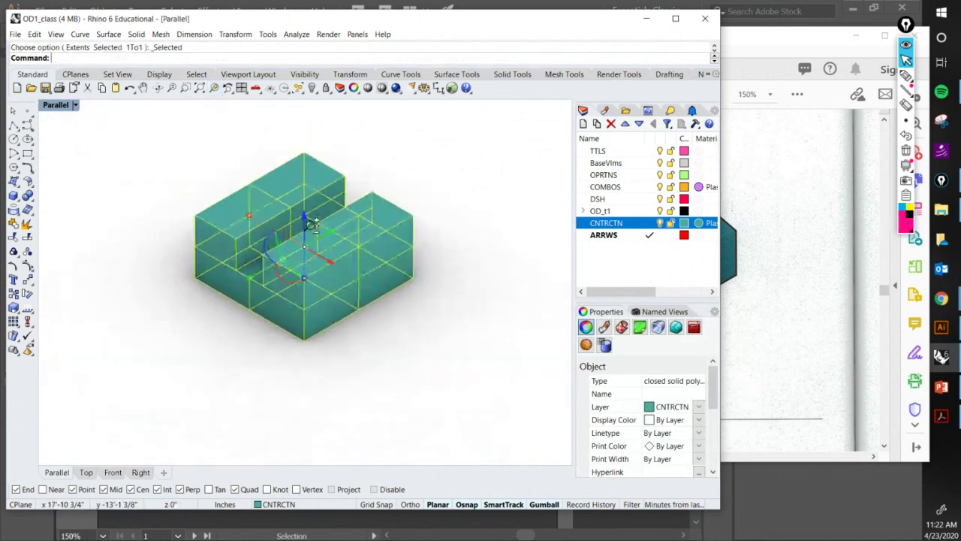
pyautogui.moveTo(355, 179); pyautogui.dragTo(366, 198)
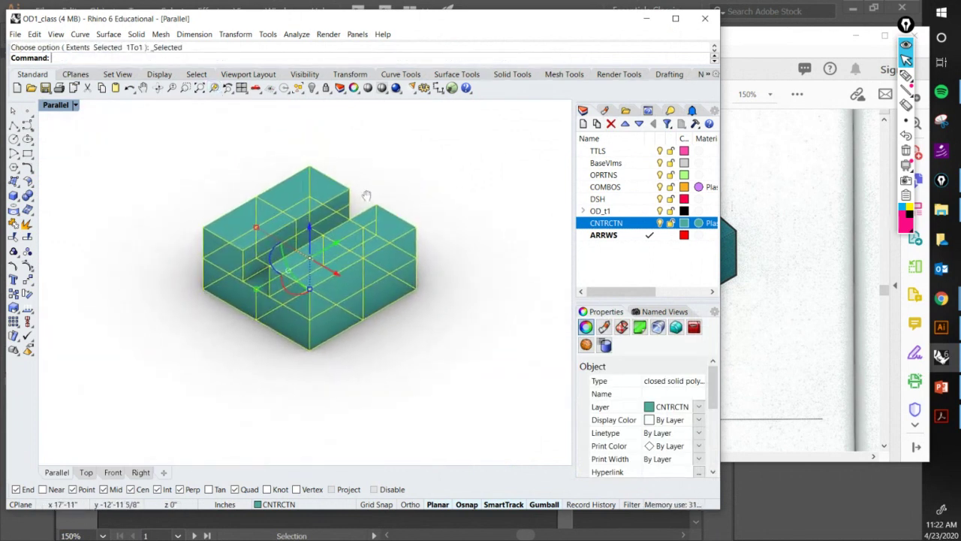
pyautogui.click(371, 140)
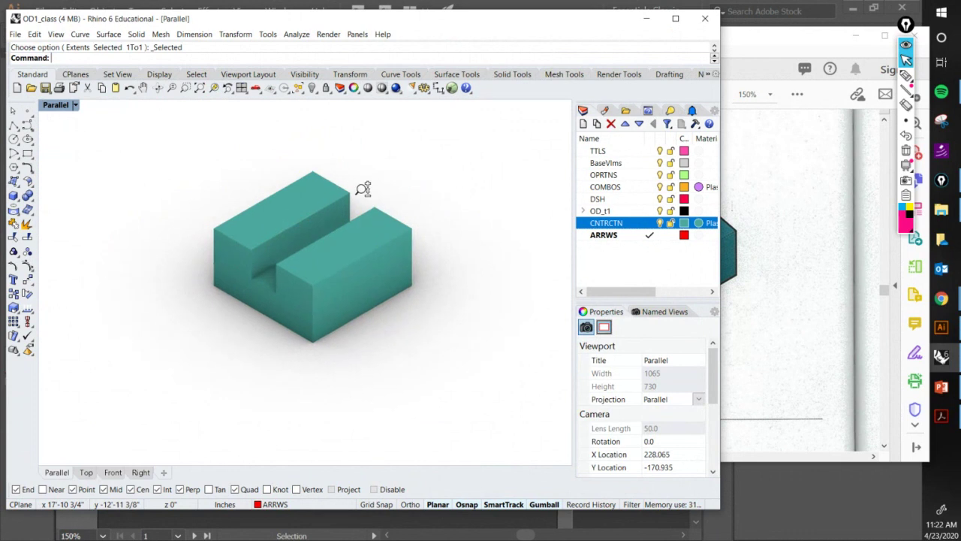
pyautogui.scroll(-1, 360, 189)
pyautogui.moveTo(361, 200); pyautogui.dragTo(371, 206)
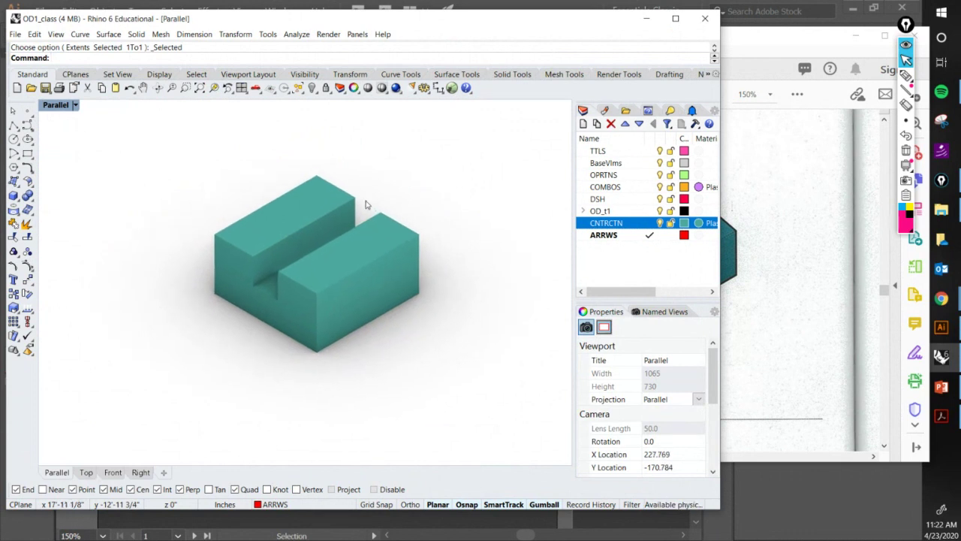
pyautogui.scroll(-1, 366, 203)
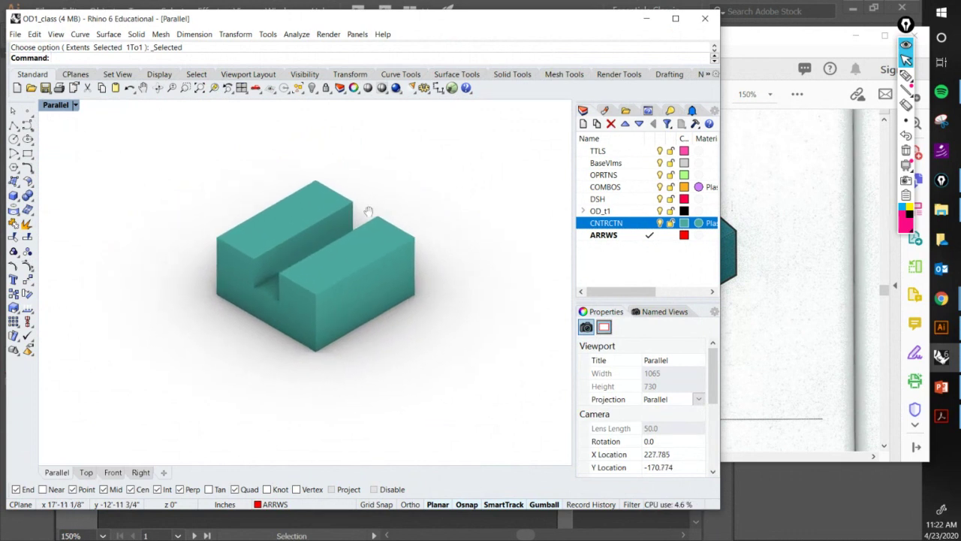
pyautogui.scroll(-1, 362, 209)
pyautogui.scroll(1, 361, 206)
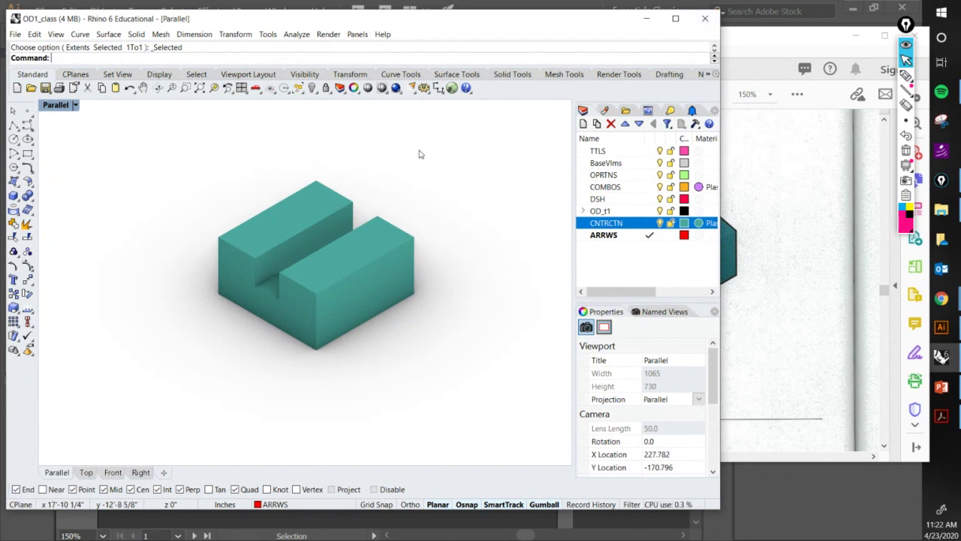
# Open the view capture to file settings for the Parallel viewport and shift the dialog clear of the model.
pyautogui.click(56, 34)
pyautogui.moveTo(139, 242)
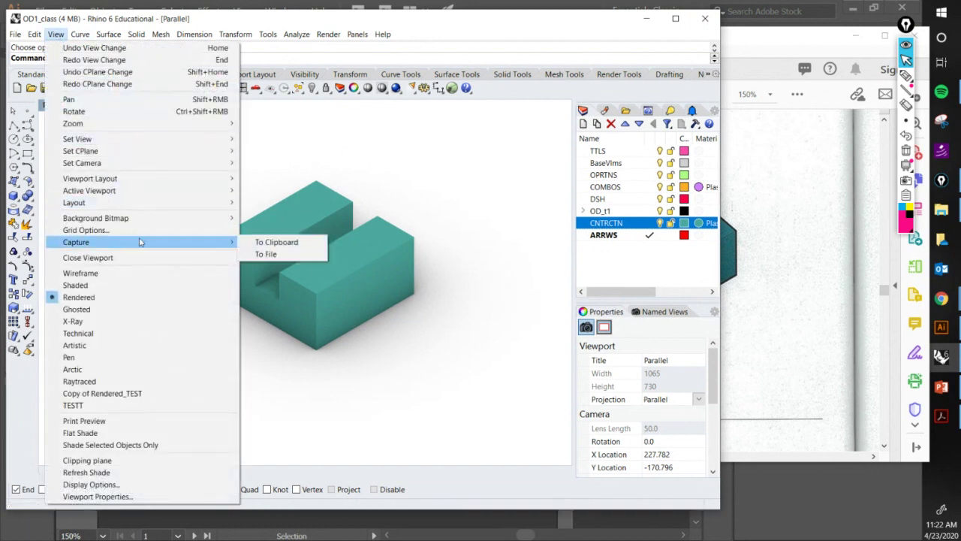
pyautogui.click(282, 255)
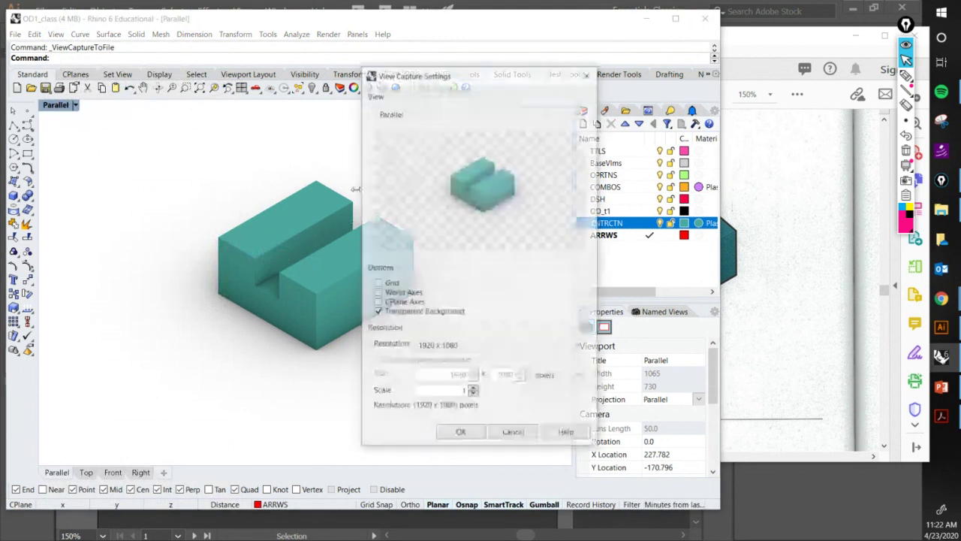
pyautogui.moveTo(558, 64); pyautogui.dragTo(666, 41)
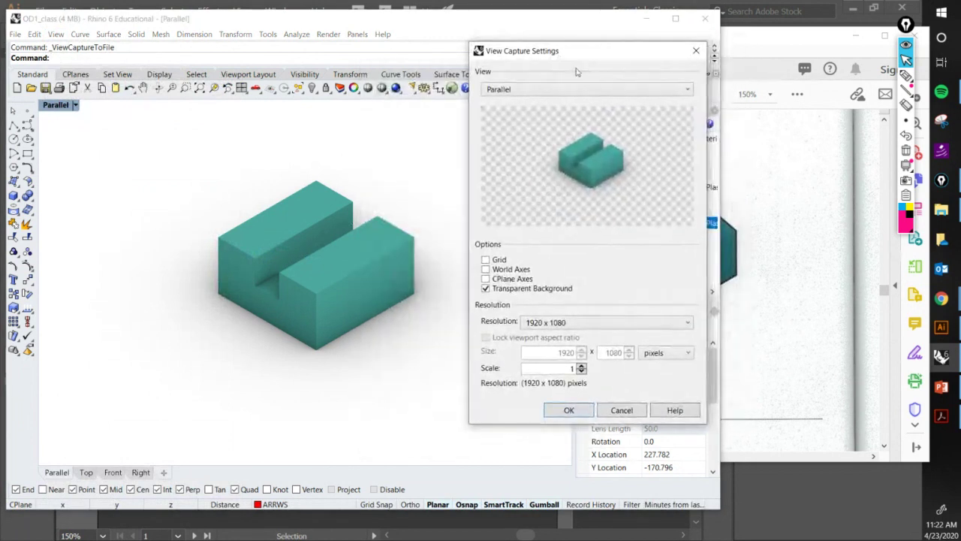
# Circle the Transparent Background option and mark the 1920 x 1080 resolution with the pink on-screen pen.
pyautogui.click(906, 76)
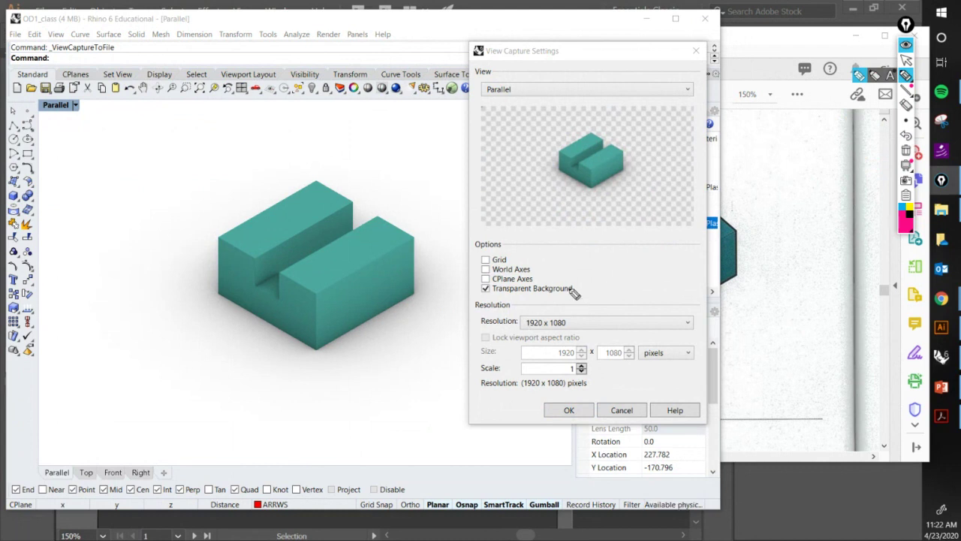
pyautogui.moveTo(497, 288)
pyautogui.mouseDown()
pyautogui.moveTo(473, 300)
pyautogui.moveTo(527, 311)
pyautogui.moveTo(585, 297)
pyautogui.moveTo(580, 289)
pyautogui.moveTo(507, 288)
pyautogui.mouseUp()
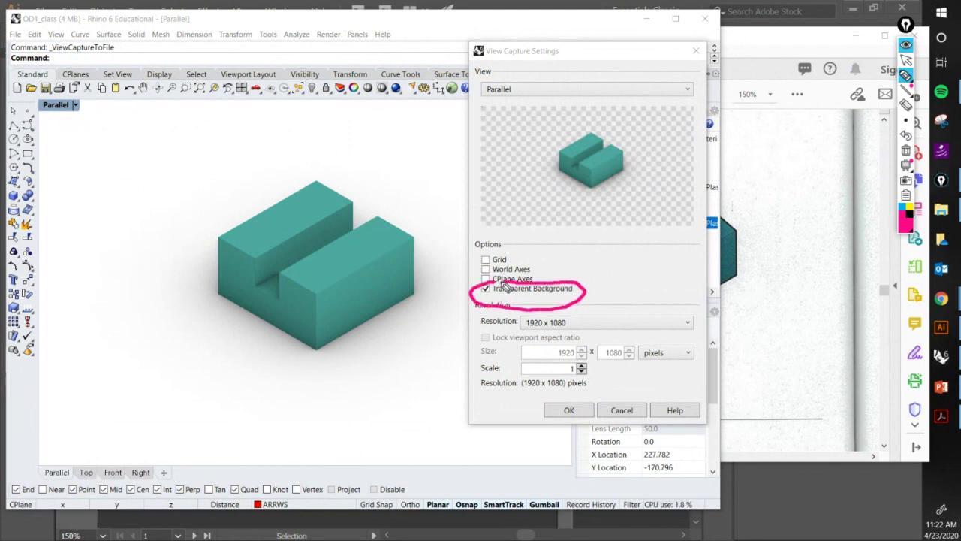
pyautogui.click(486, 288)
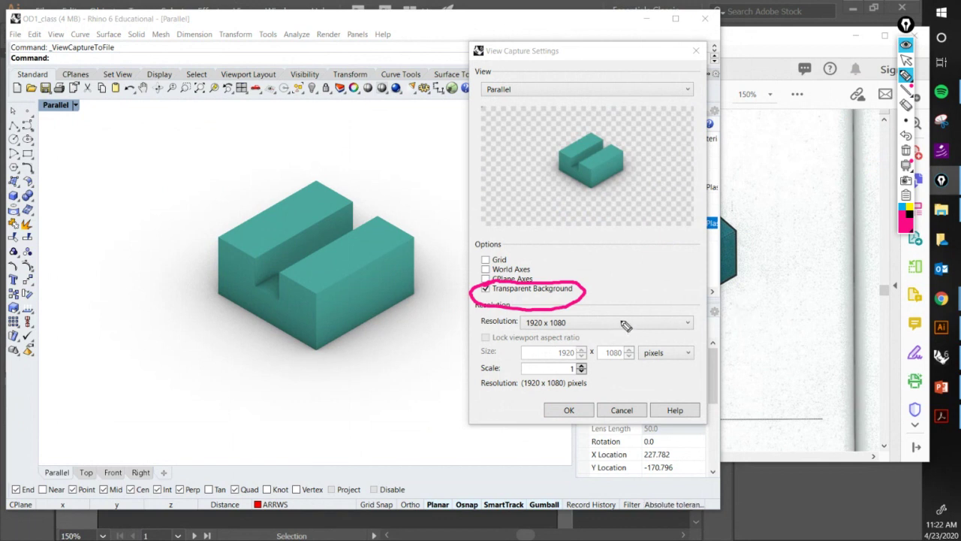
pyautogui.moveTo(609, 324); pyautogui.dragTo(619, 314)
pyautogui.click(907, 60)
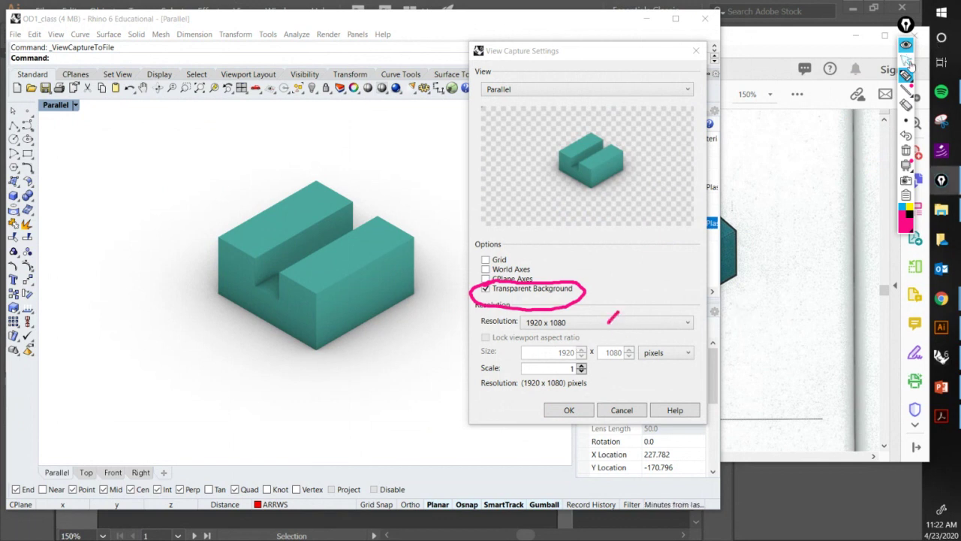
# Accept the capture settings with a transparent background at 1920 x 1080 and continue to saving the image file.
pyautogui.click(568, 411)
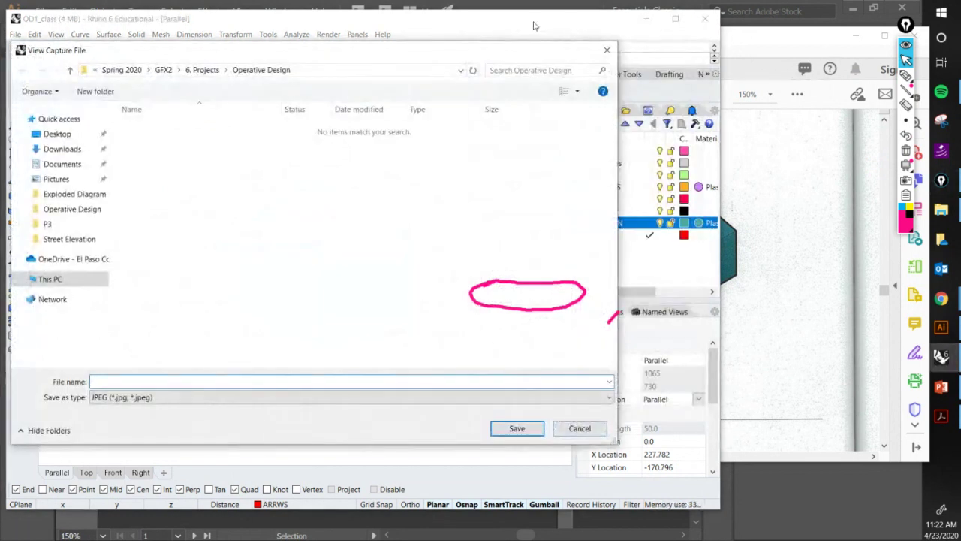
pyautogui.moveTo(494, 52); pyautogui.dragTo(616, 39)
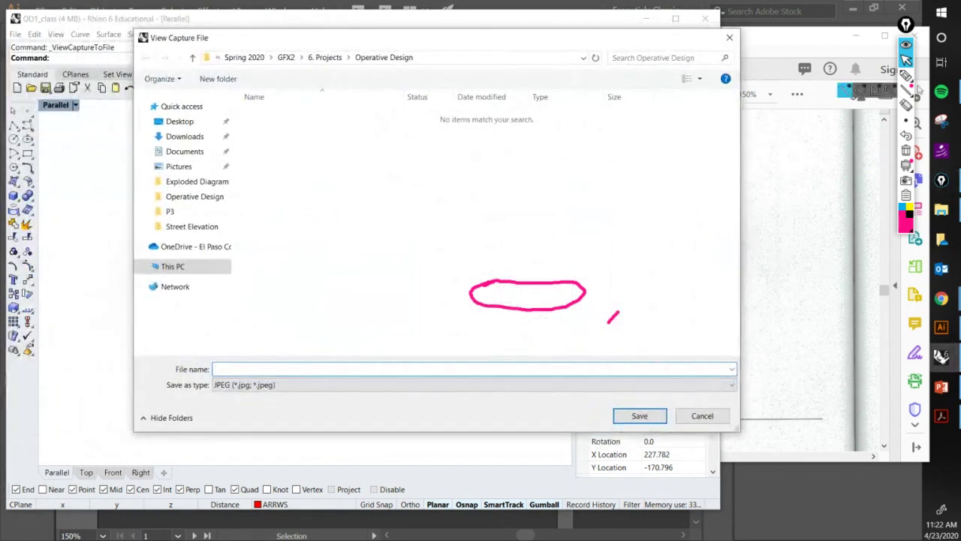
# Clear the on-screen annotations and draw a freehand pink loop around the file type setting.
pyautogui.click(906, 150)
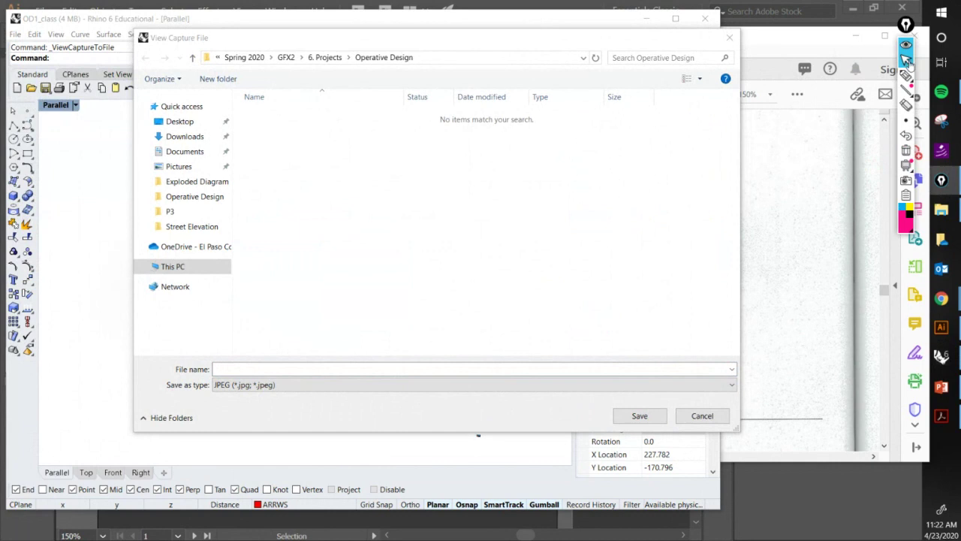
pyautogui.click(907, 76)
pyautogui.moveTo(286, 371)
pyautogui.mouseDown()
pyautogui.moveTo(173, 373)
pyautogui.moveTo(156, 411)
pyautogui.moveTo(222, 428)
pyautogui.moveTo(279, 418)
pyautogui.moveTo(288, 373)
pyautogui.mouseUp()
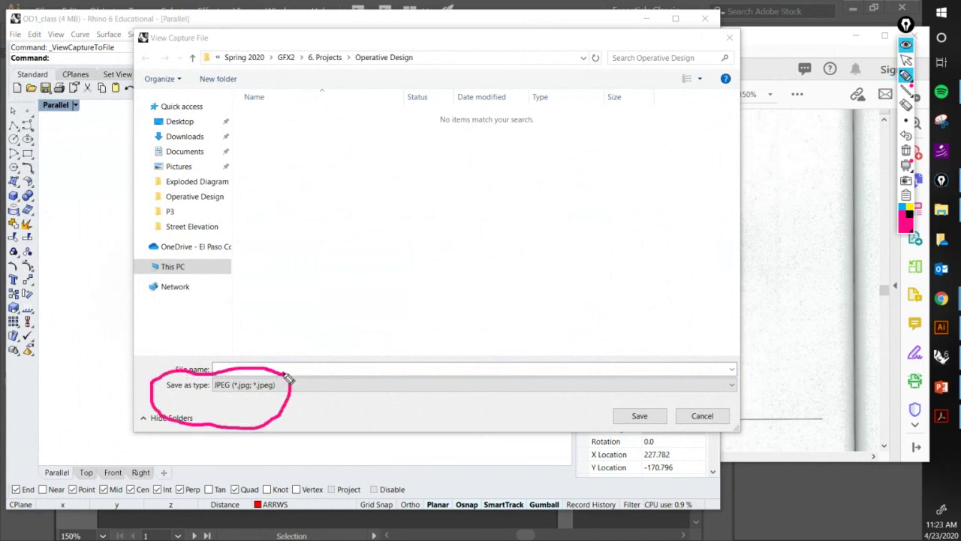
pyautogui.click(906, 60)
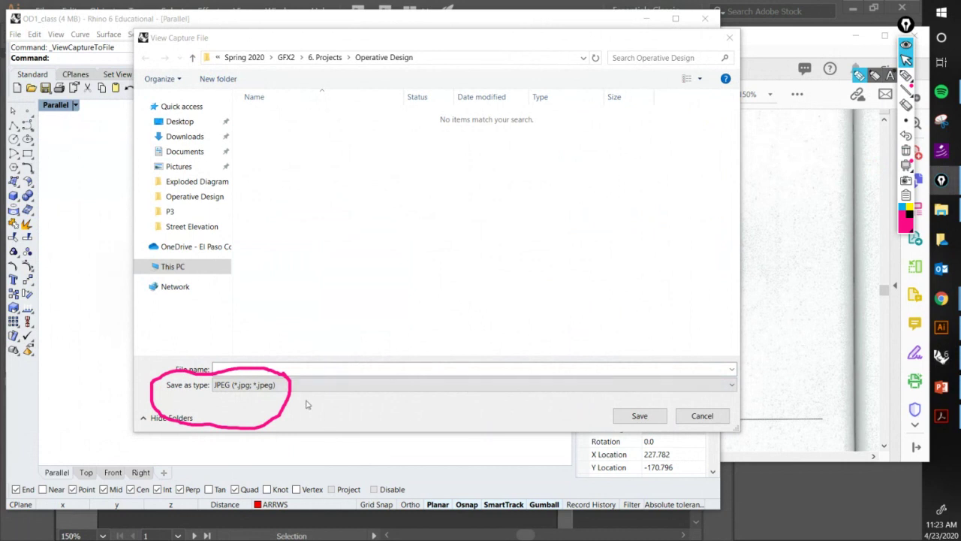
# Save the viewport capture as a TIFF file named "inscribe render" in the Operative Design folder.
pyautogui.click(305, 386)
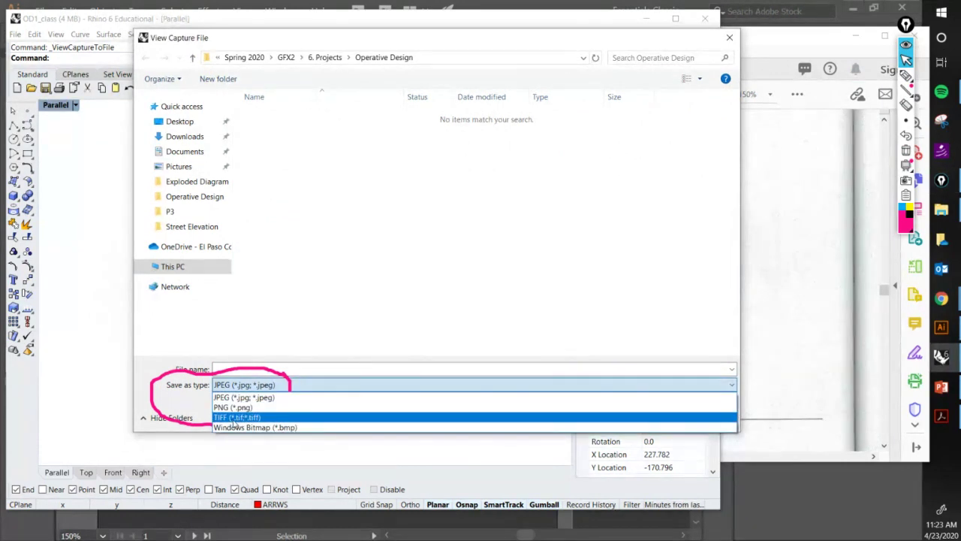
pyautogui.click(235, 417)
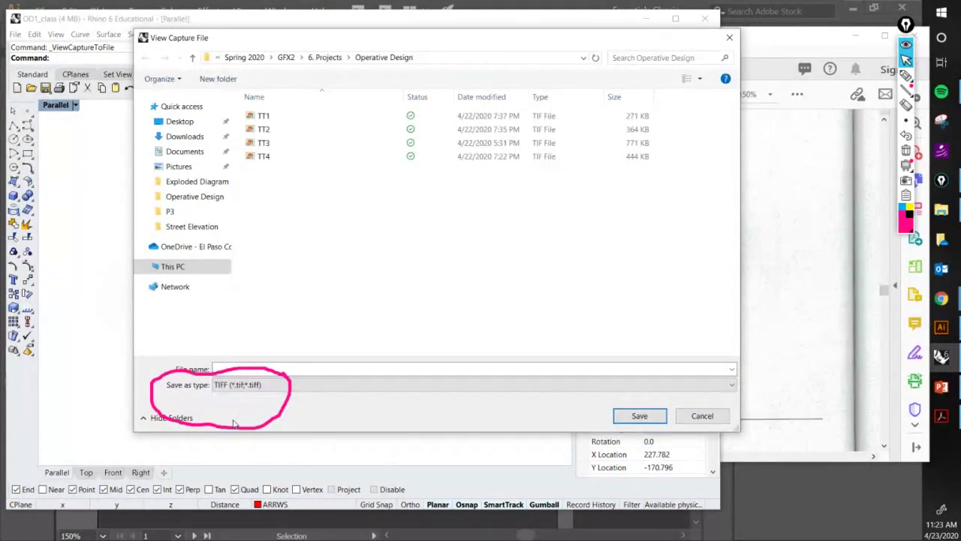
pyautogui.click(315, 366)
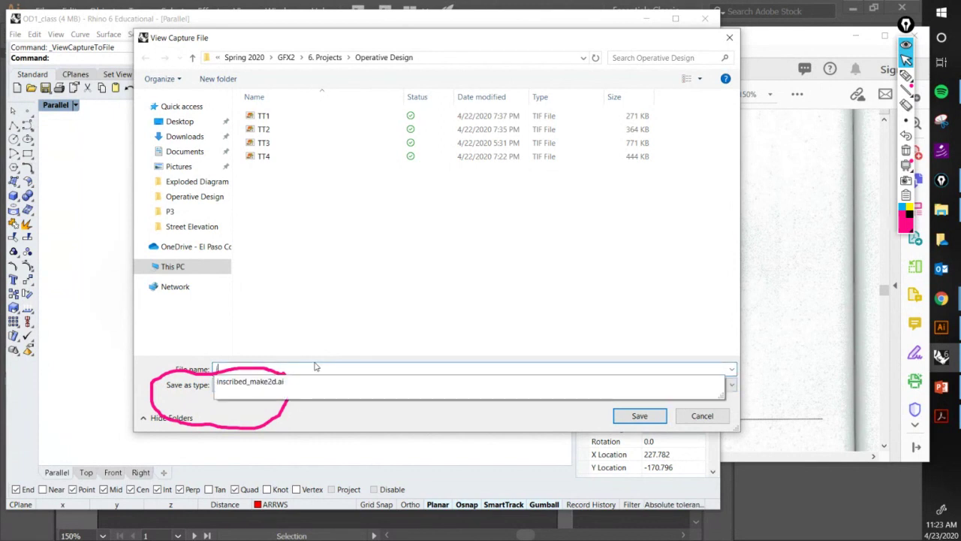
pyautogui.press('BackSpace')
pyautogui.press('BackSpace')
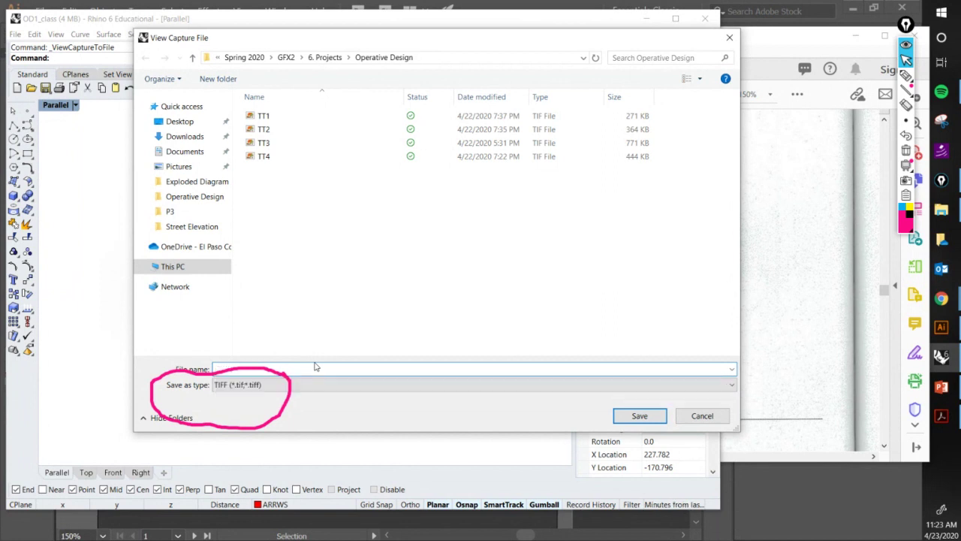
pyautogui.write('i')
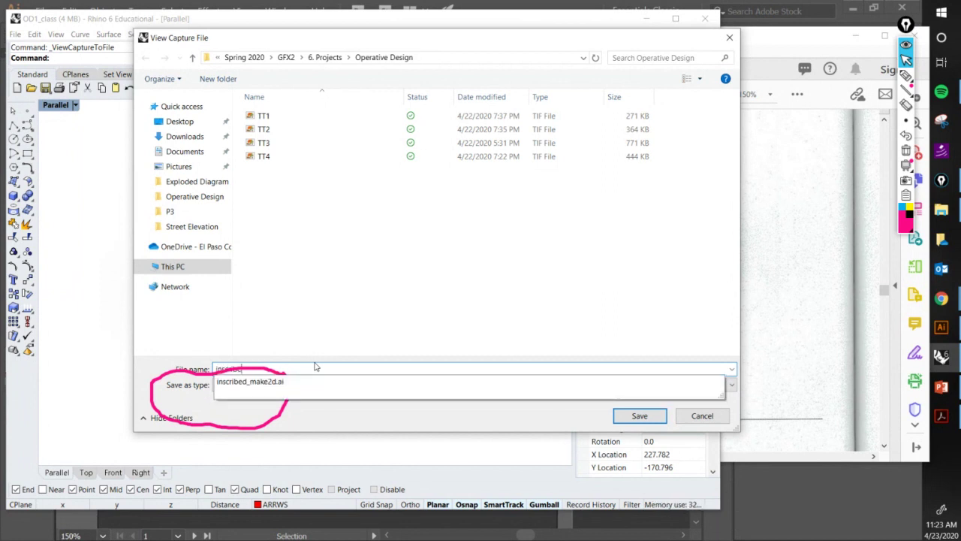
pyautogui.write('nscribe ')
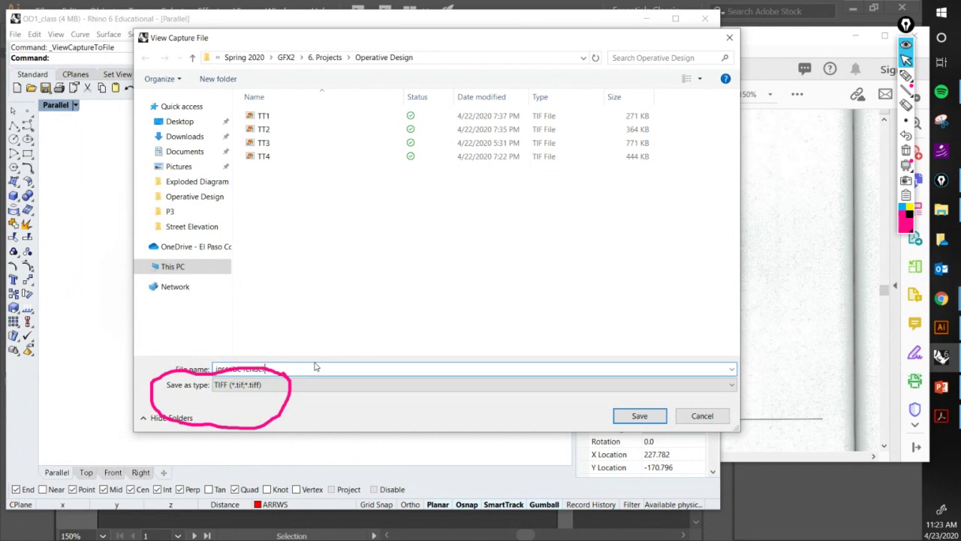
pyautogui.write('render')
pyautogui.press('Return')
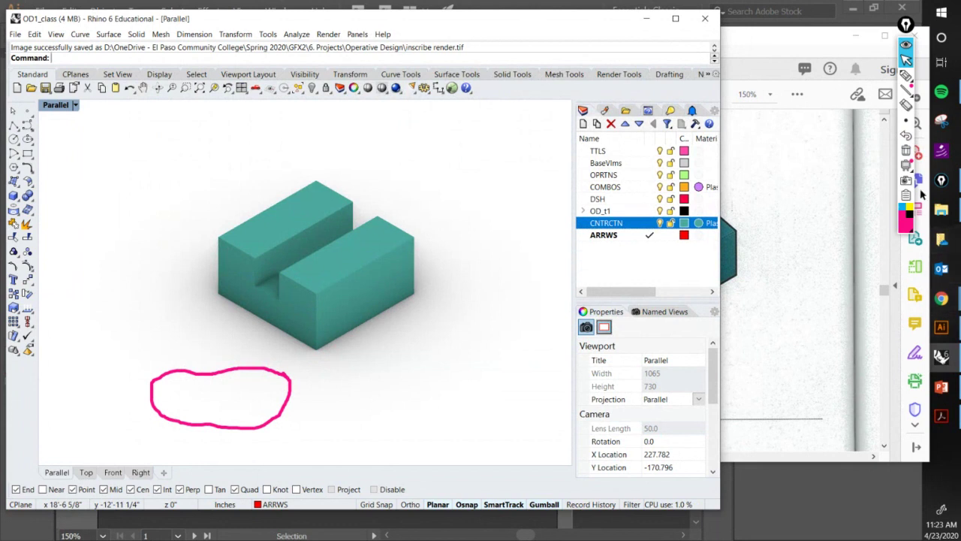
# Switch to the OD_FormDgrms_CLASS.ai document in Illustrator.
pyautogui.click(942, 327)
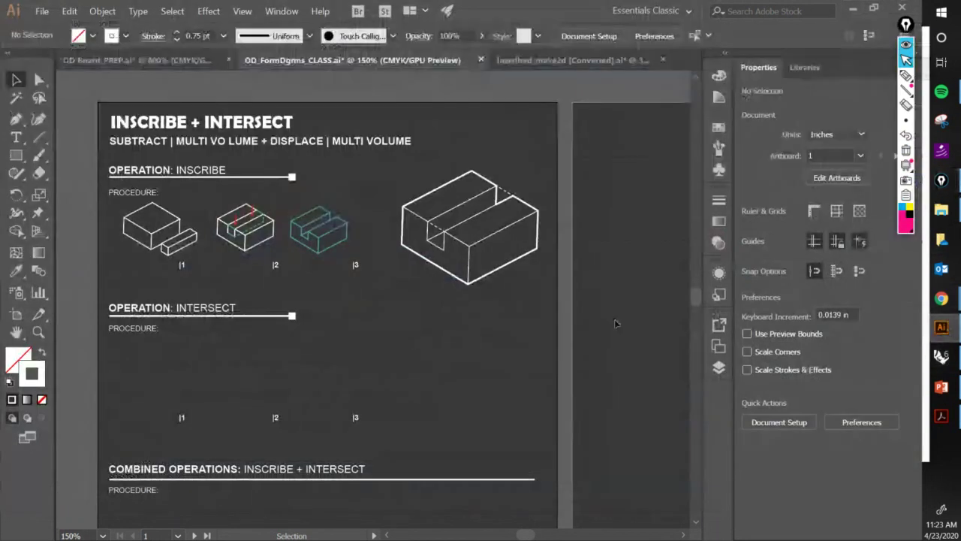
pyautogui.click(69, 10)
pyautogui.click(137, 113)
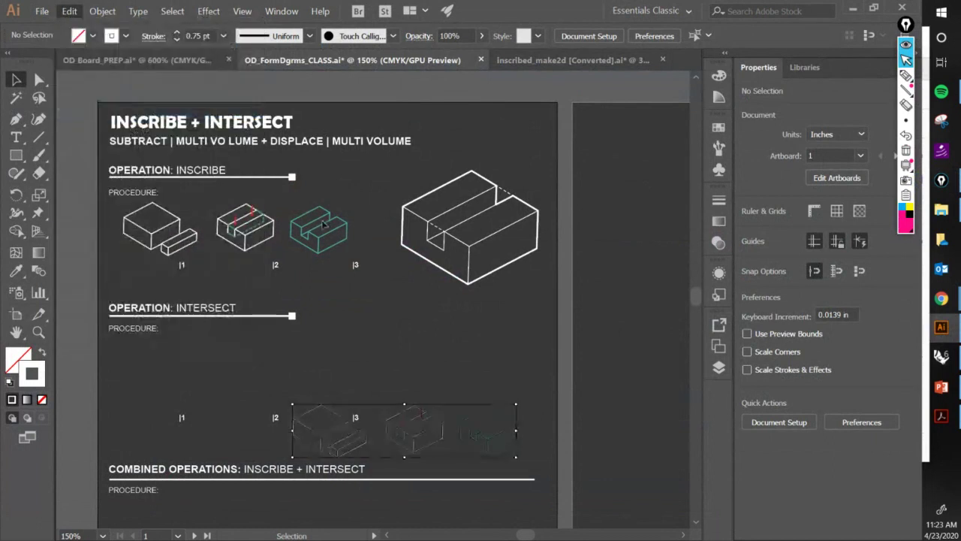
pyautogui.hotkey('ctrl', 'z')
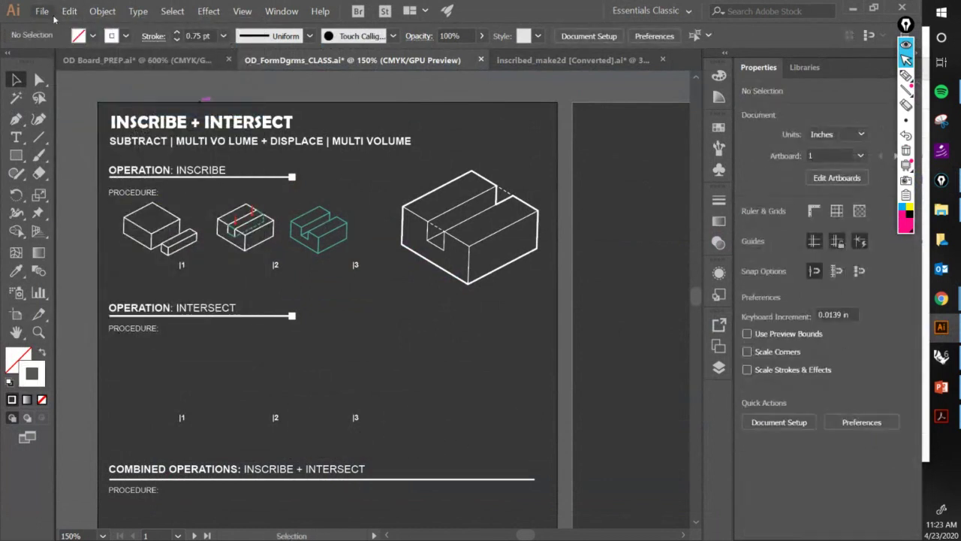
# Choose the inscribe render TIFF from the OneDrive folder Spring 2020 > GFX2 > 6. Projects > Operative Design to place it as a linked image.
pyautogui.click(68, 11)
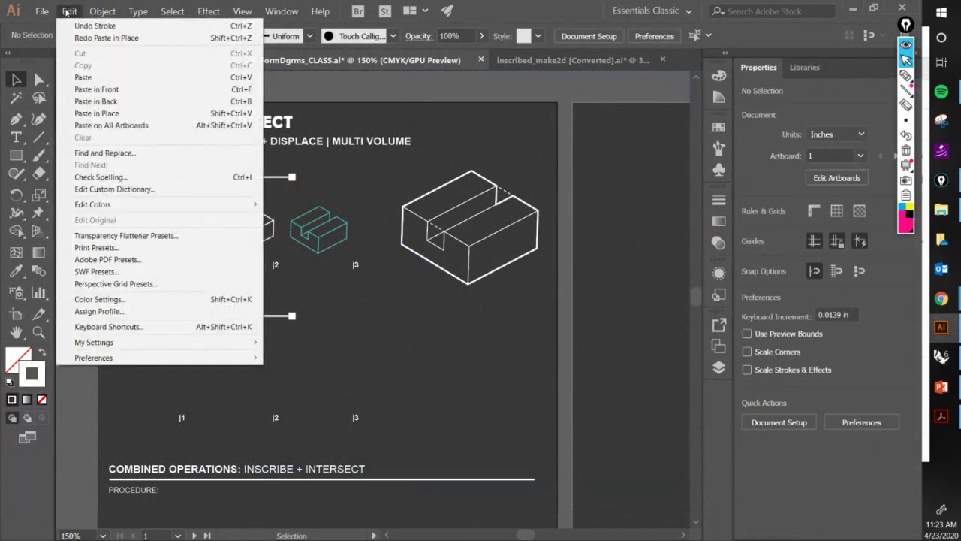
pyautogui.moveTo(42, 11)
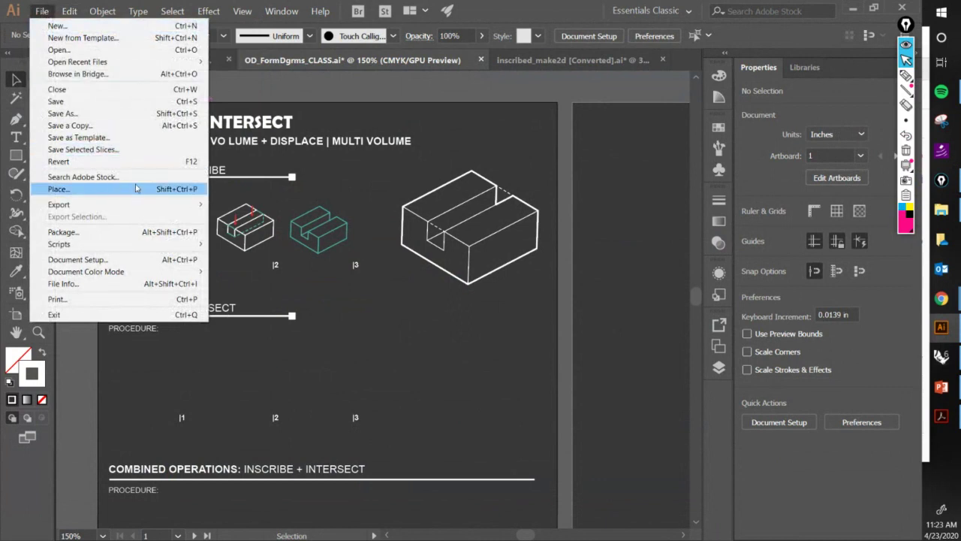
pyautogui.click(136, 187)
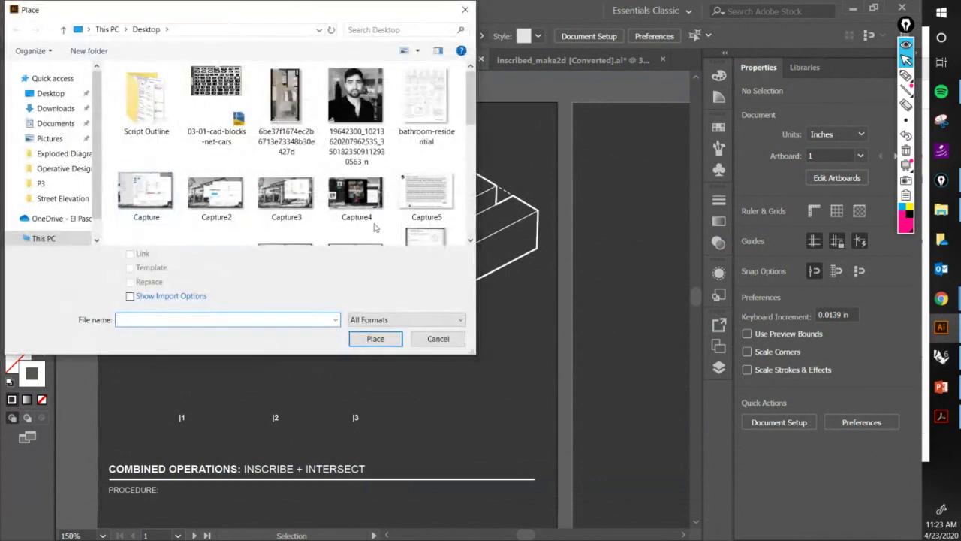
pyautogui.scroll(-1, 202, 178)
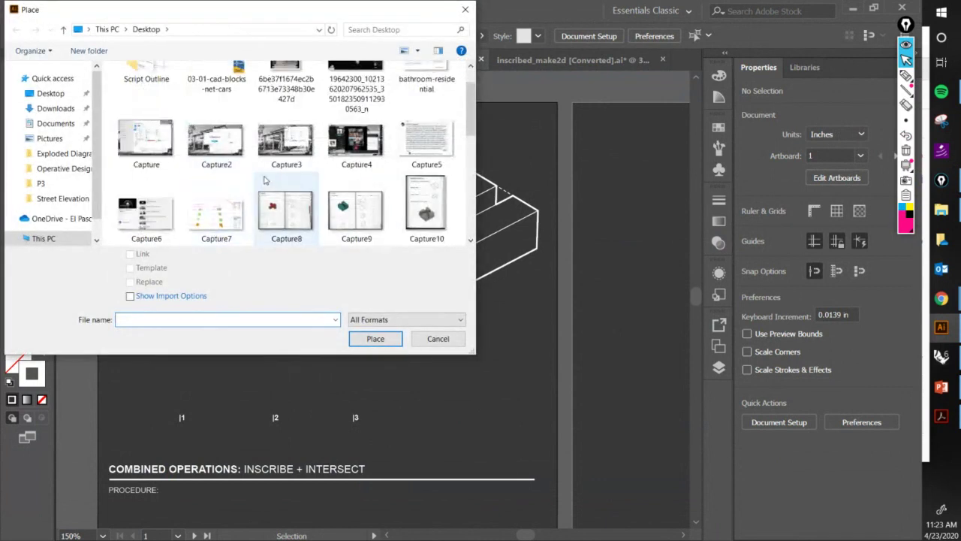
pyautogui.click(75, 218)
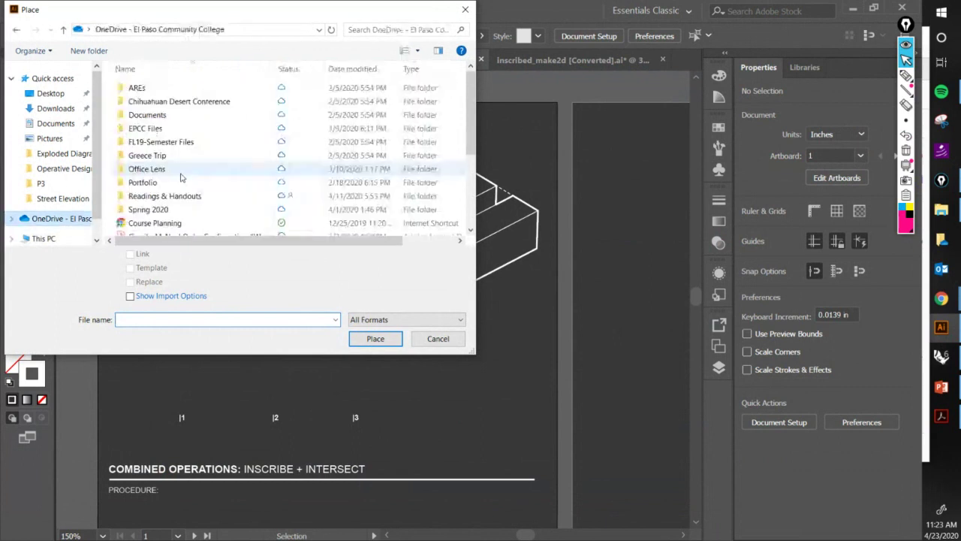
pyautogui.doubleClick(166, 211)
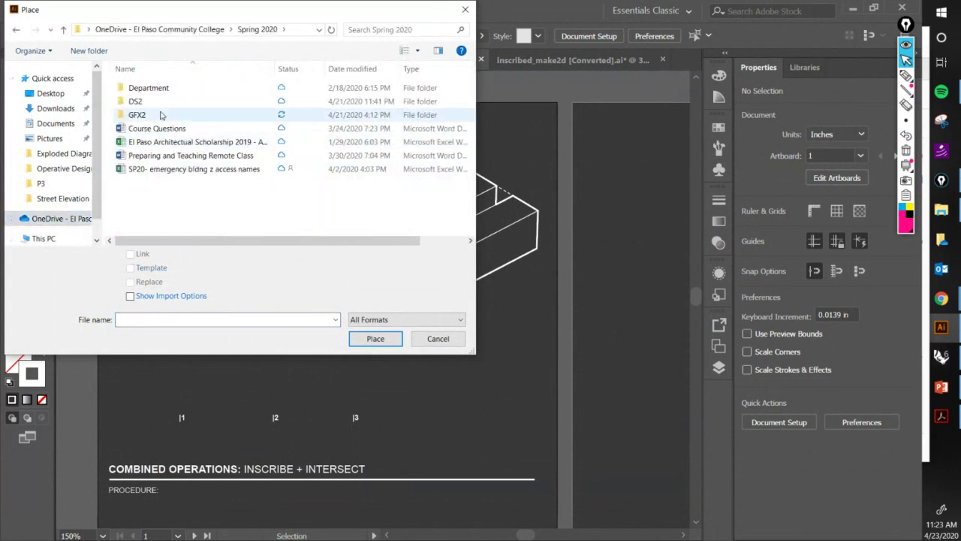
pyautogui.doubleClick(152, 114)
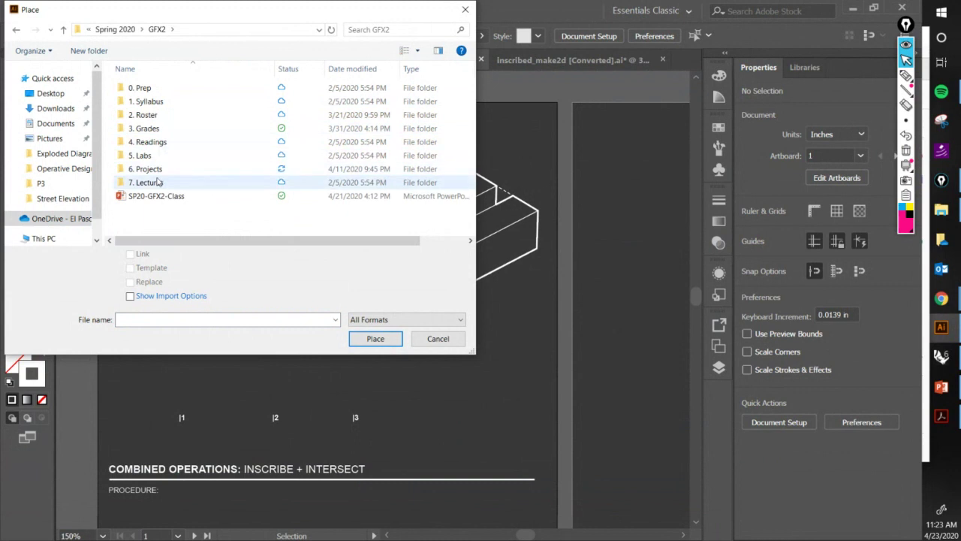
pyautogui.doubleClick(150, 169)
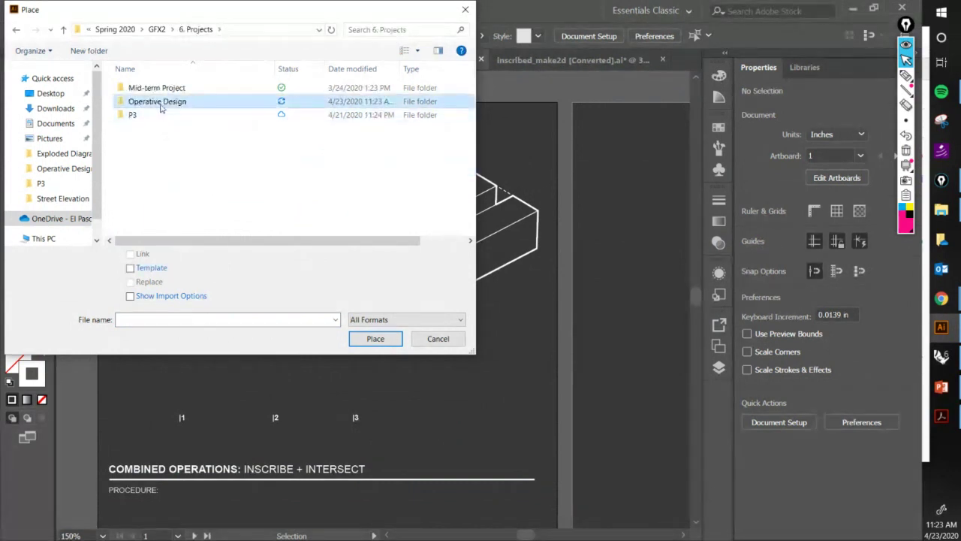
pyautogui.doubleClick(162, 98)
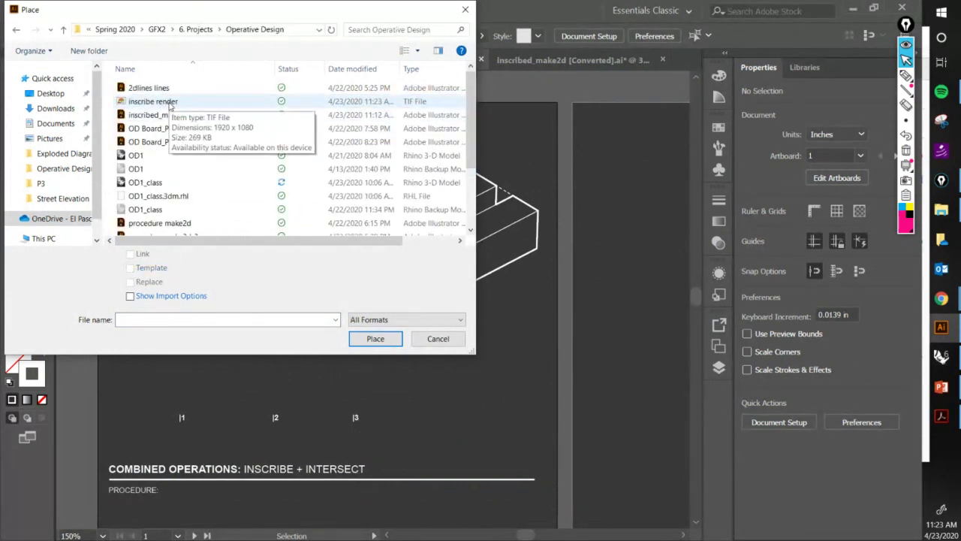
pyautogui.click(152, 101)
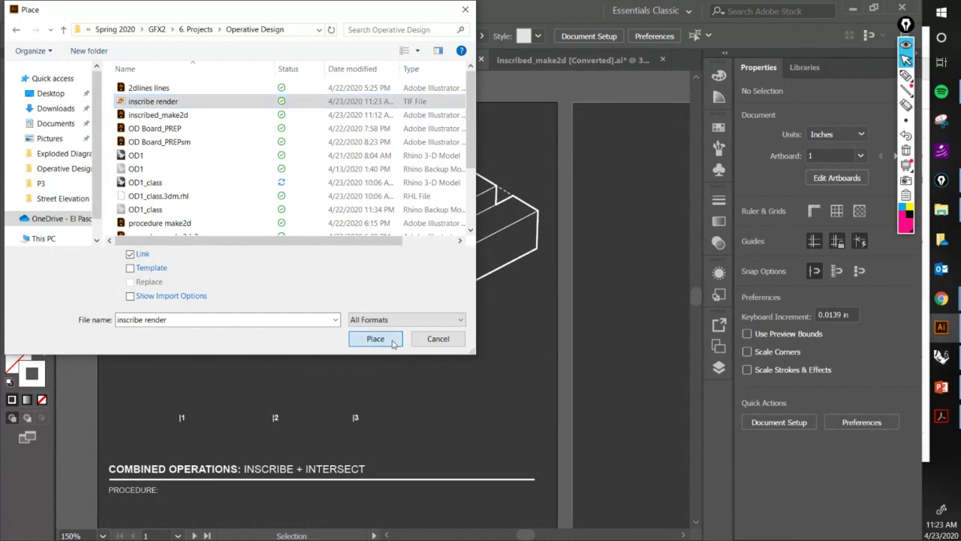
pyautogui.click(390, 338)
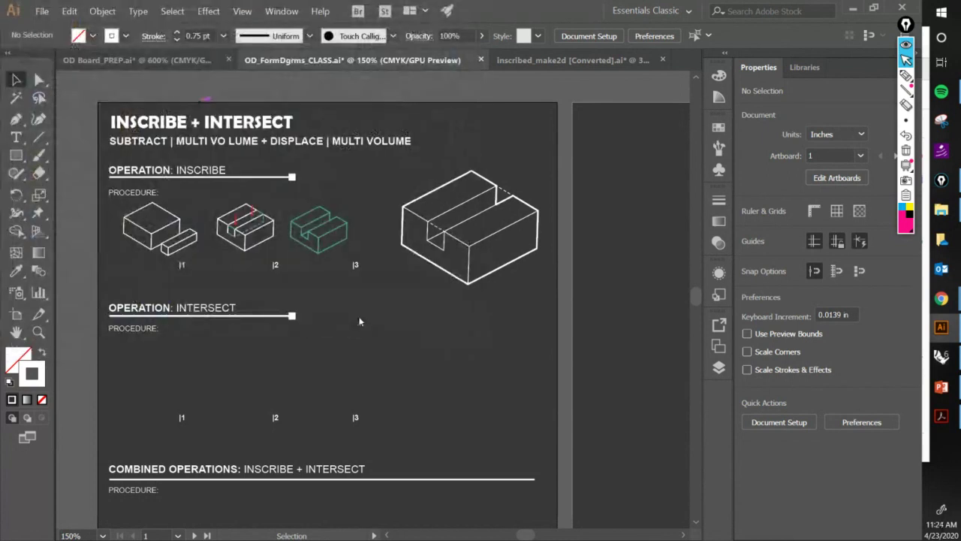
# Place the render on the document at 16 x 9 in and position it over the second artboard.
pyautogui.click(407, 325)
pyautogui.moveTo(519, 323); pyautogui.dragTo(331, 218)
pyautogui.scroll(-1, 331, 218)
pyautogui.moveTo(454, 277); pyautogui.dragTo(353, 263)
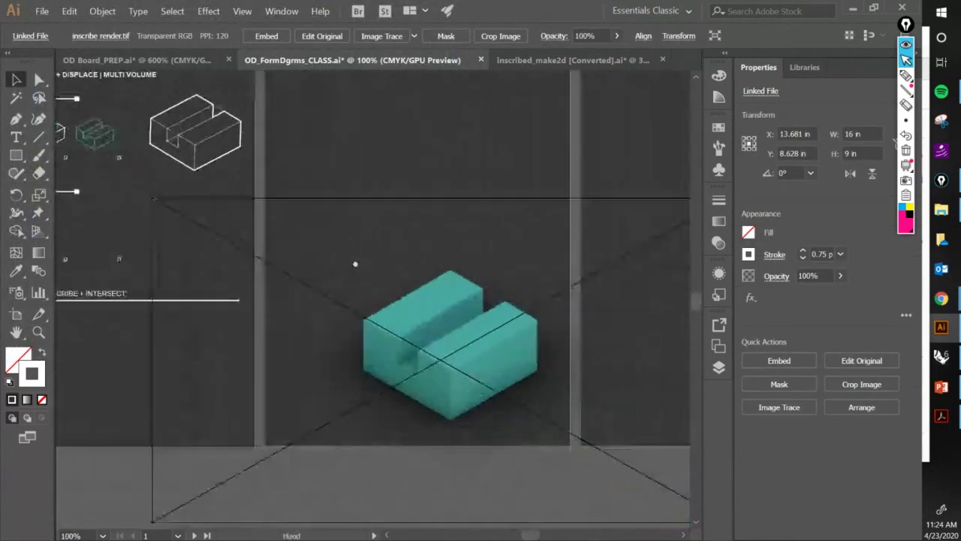
pyautogui.scroll(-1, 353, 264)
pyautogui.moveTo(434, 306); pyautogui.dragTo(384, 185)
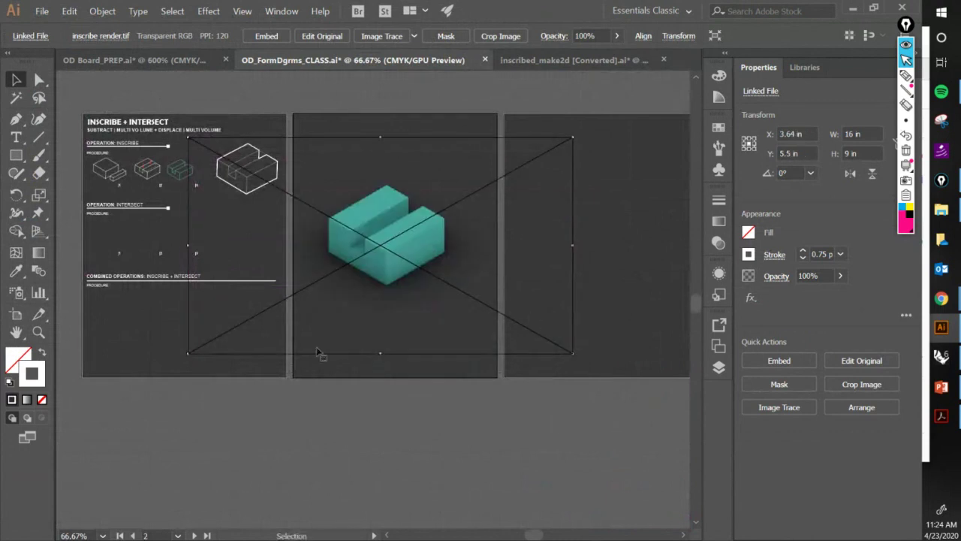
# Scale the placed render proportionally to about 7.14 x 4.02 in and move it onto the upper part of the second artboard.
pyautogui.moveTo(197, 355); pyautogui.dragTo(401, 234)
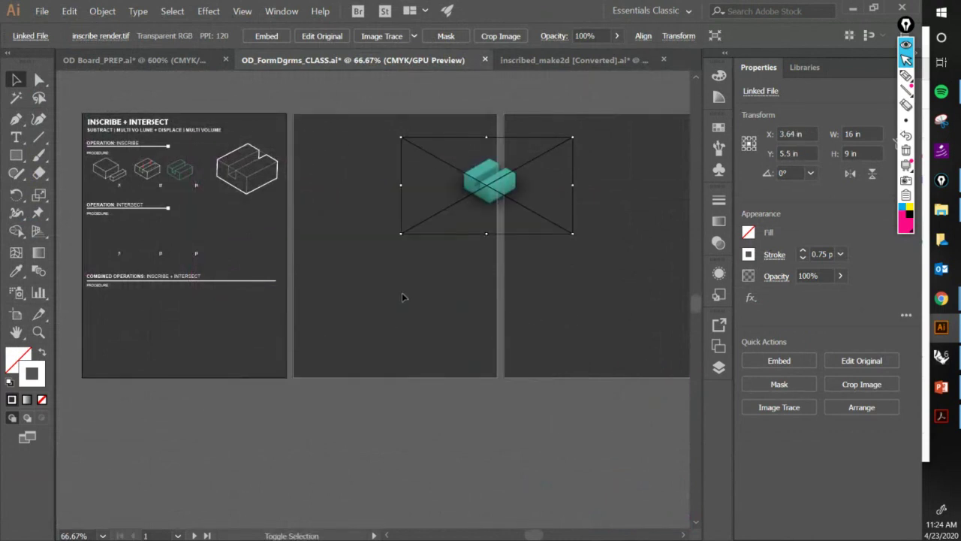
pyautogui.moveTo(486, 179); pyautogui.dragTo(390, 179)
pyautogui.hotkey('ctrl', '1')
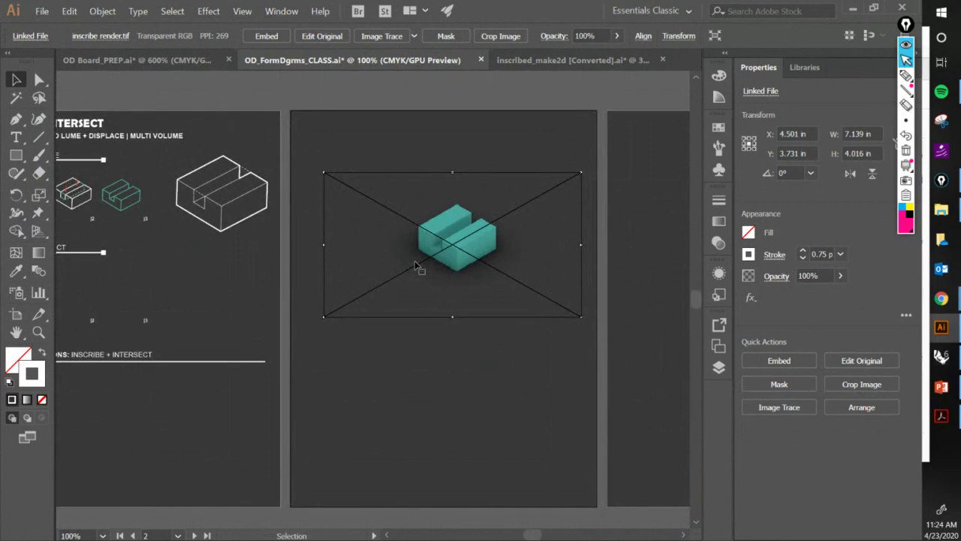
# Switch to Rhino and capture the rendered Parallel viewport with the Snipping Tool.
pyautogui.click(942, 356)
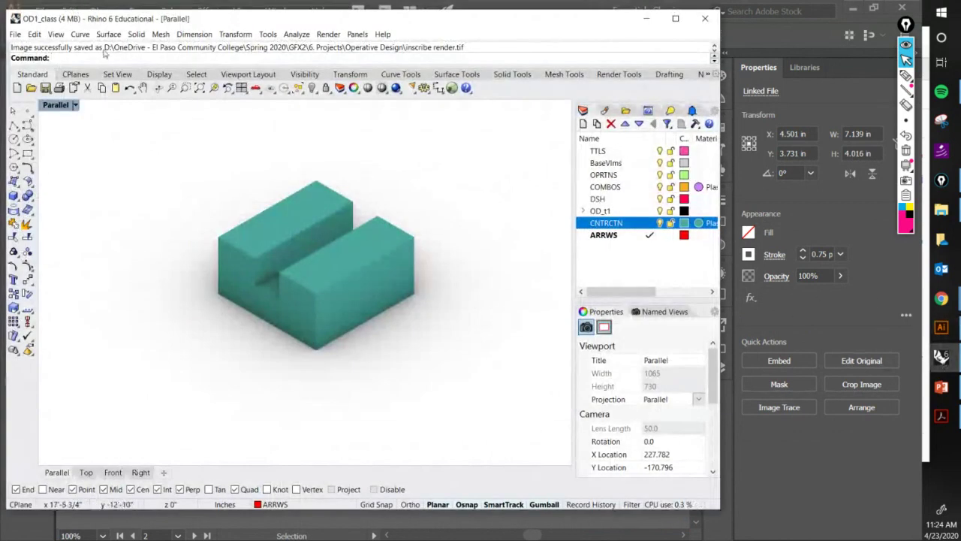
pyautogui.click(35, 33)
pyautogui.click(287, 126)
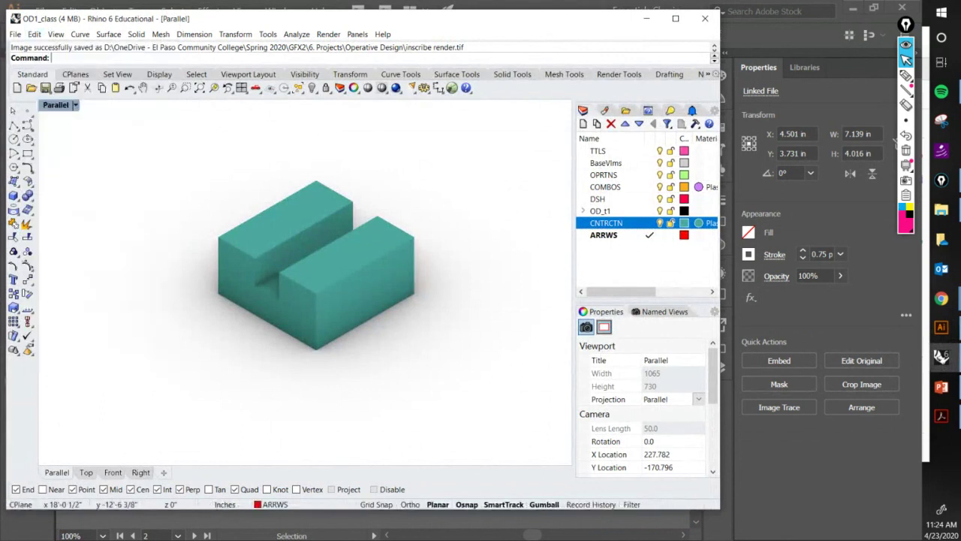
pyautogui.click(948, 123)
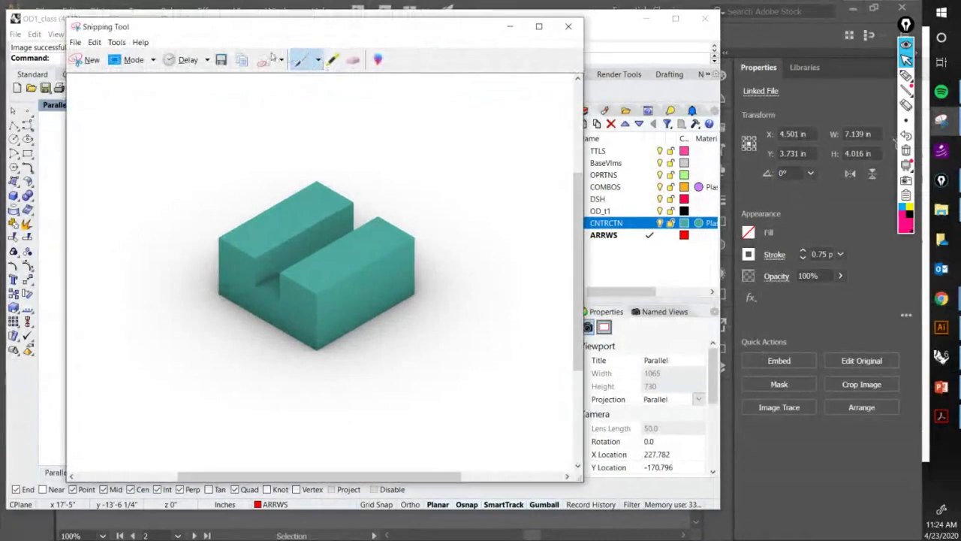
# Save the snip to the Desktop as a PNG file named Capture10.
pyautogui.click(221, 60)
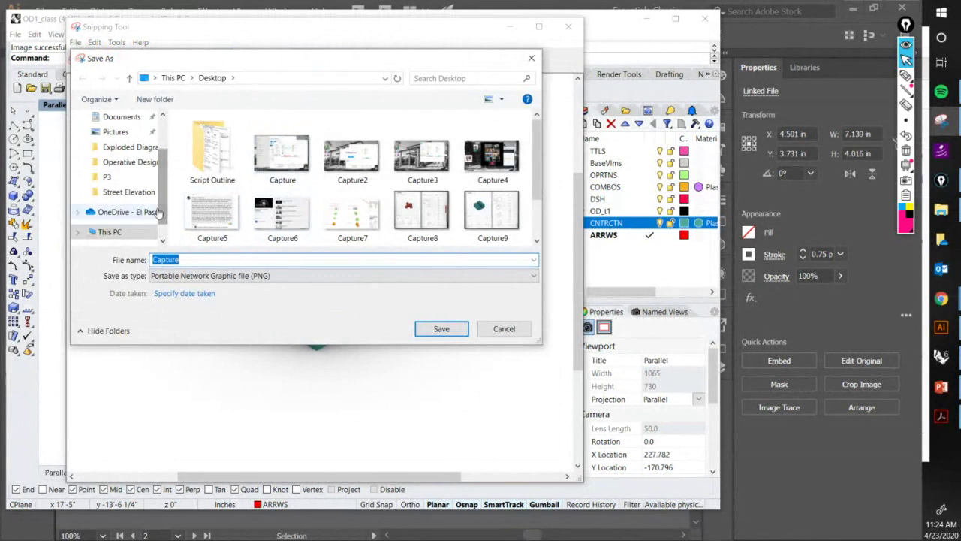
pyautogui.click(208, 259)
pyautogui.write('10')
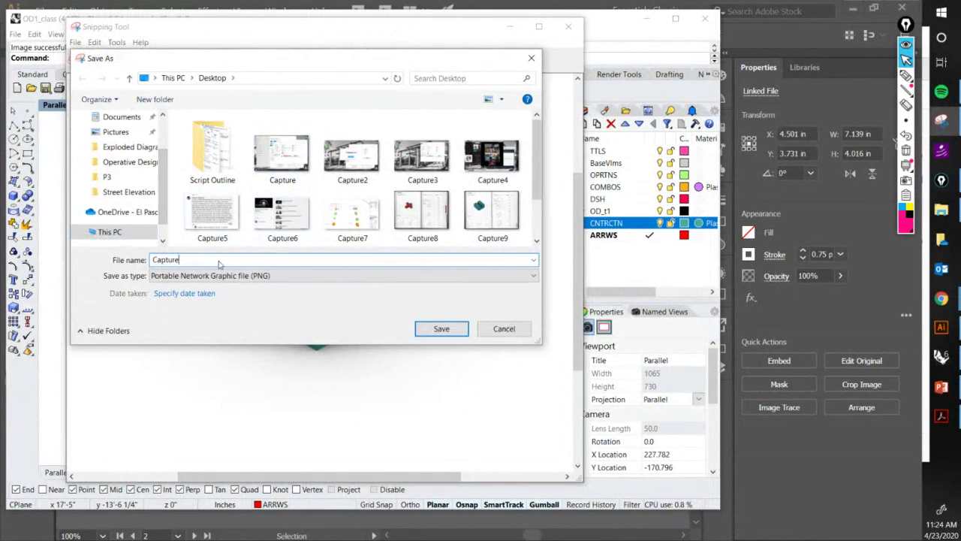
pyautogui.press('Return')
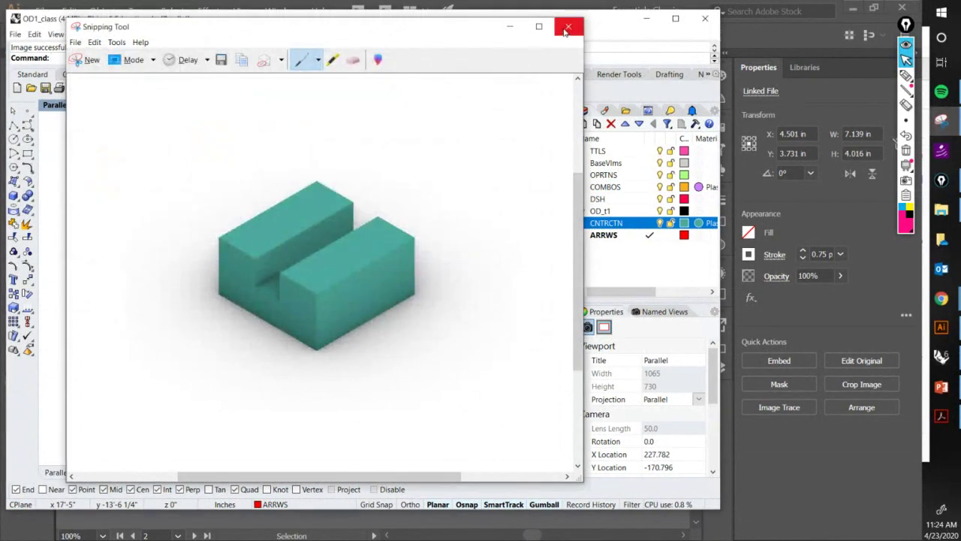
# Close the Snipping Tool, return to the Illustrator document and deselect the placed render.
pyautogui.click(568, 27)
pyautogui.click(554, 5)
pyautogui.click(289, 116)
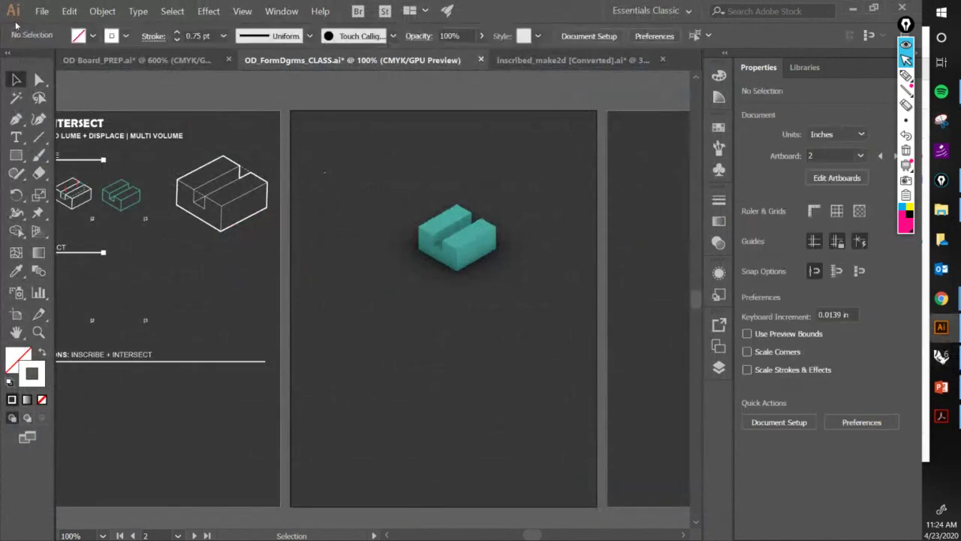
# Place the Capture11 image from the Desktop on the second artboard, below the inscribe render.
pyautogui.click(41, 11)
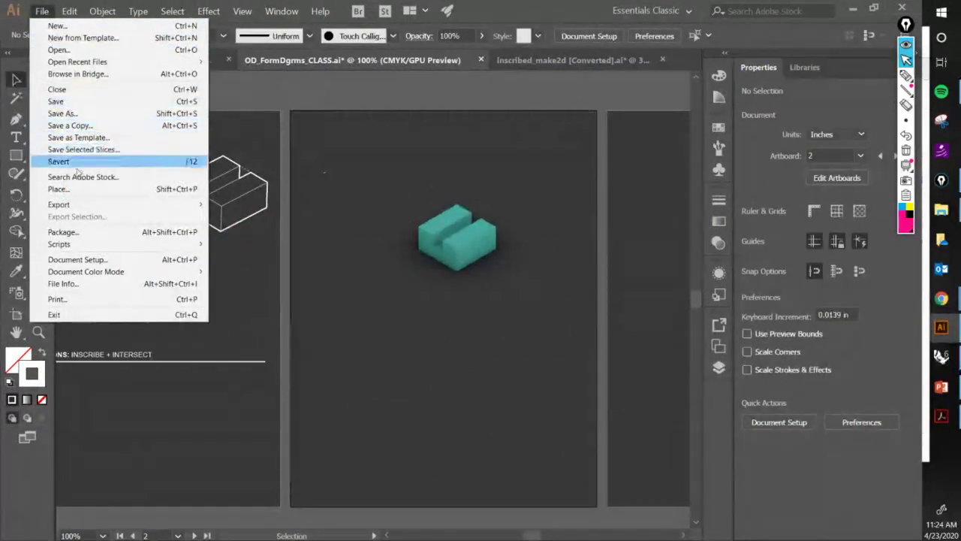
pyautogui.click(111, 188)
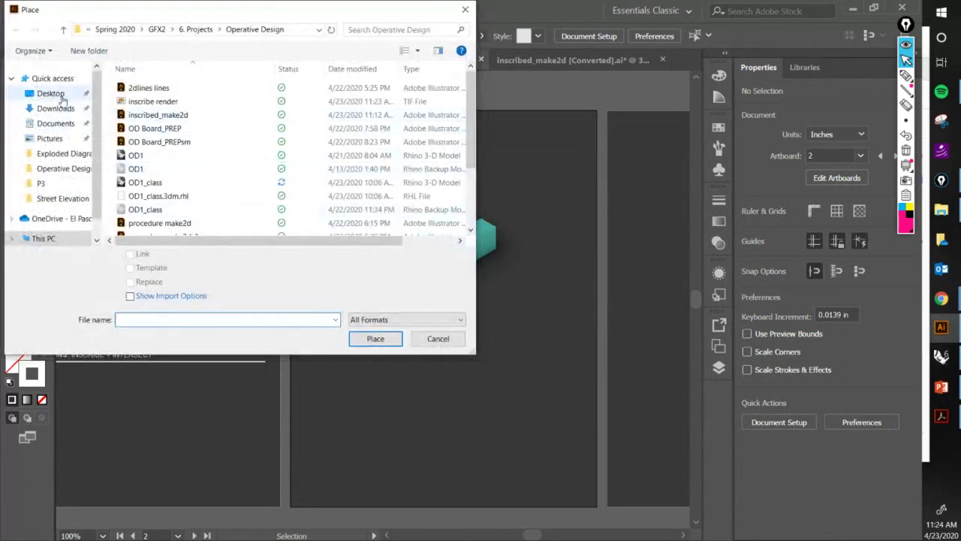
pyautogui.click(51, 94)
pyautogui.scroll(-1, 240, 143)
pyautogui.scroll(-2, 242, 146)
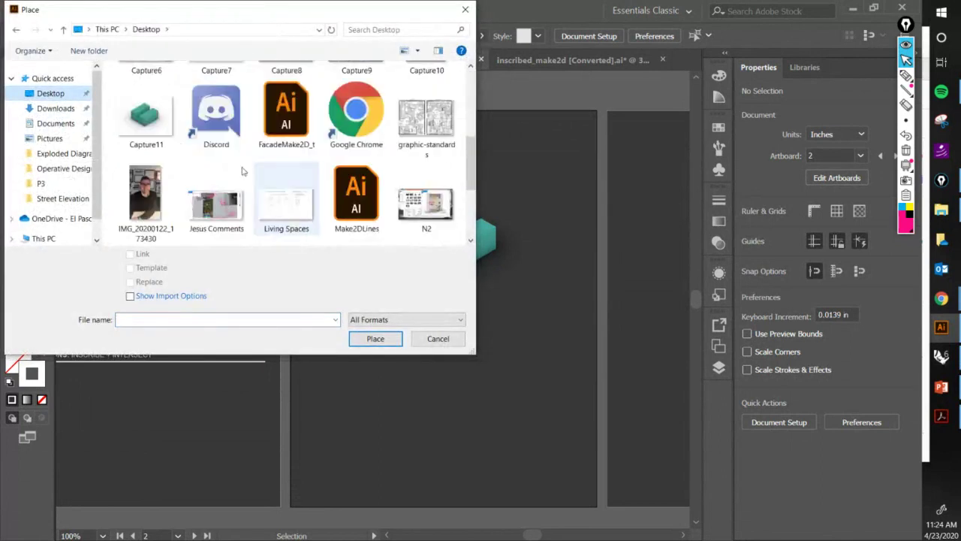
pyautogui.click(164, 123)
pyautogui.click(375, 341)
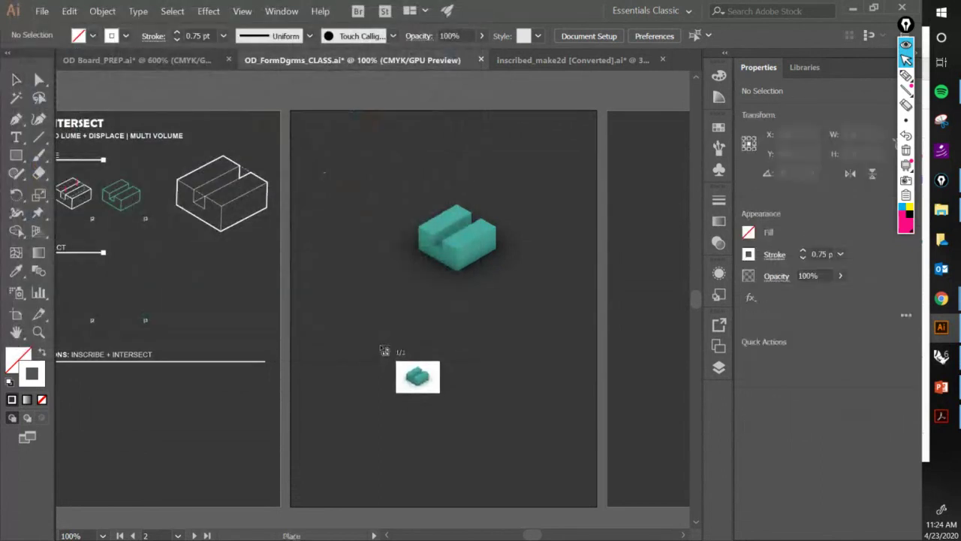
pyautogui.click(381, 345)
pyautogui.moveTo(440, 324); pyautogui.dragTo(406, 282)
pyautogui.moveTo(433, 332); pyautogui.dragTo(383, 300)
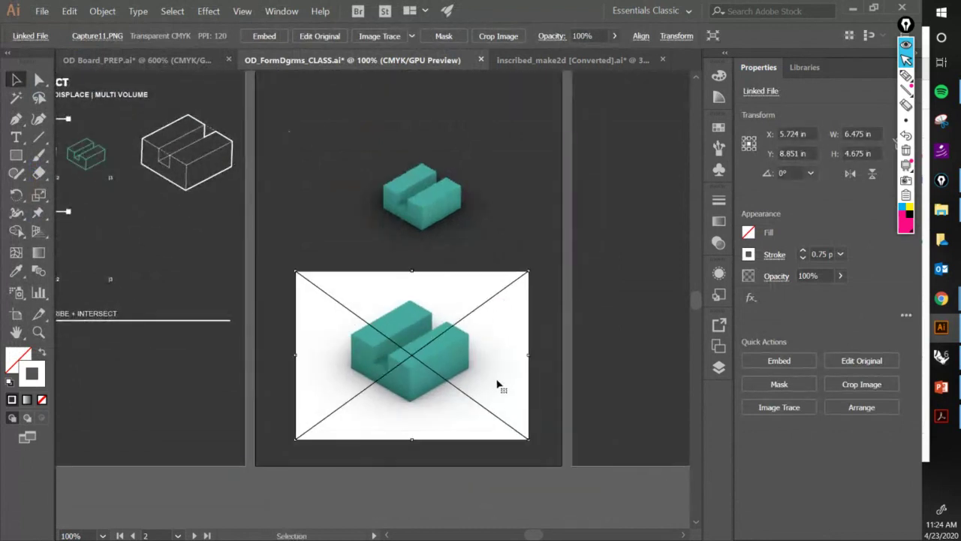
# Try the Capture11 image at about 4.22 x 3.05 in below the inscribe render, and delete it.
pyautogui.moveTo(527, 438); pyautogui.dragTo(448, 381)
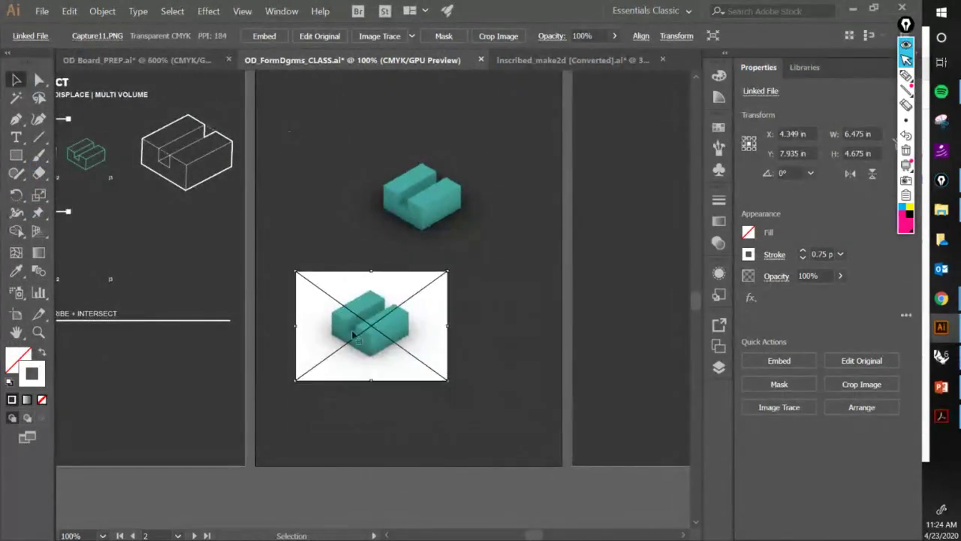
pyautogui.moveTo(318, 310); pyautogui.dragTo(397, 346)
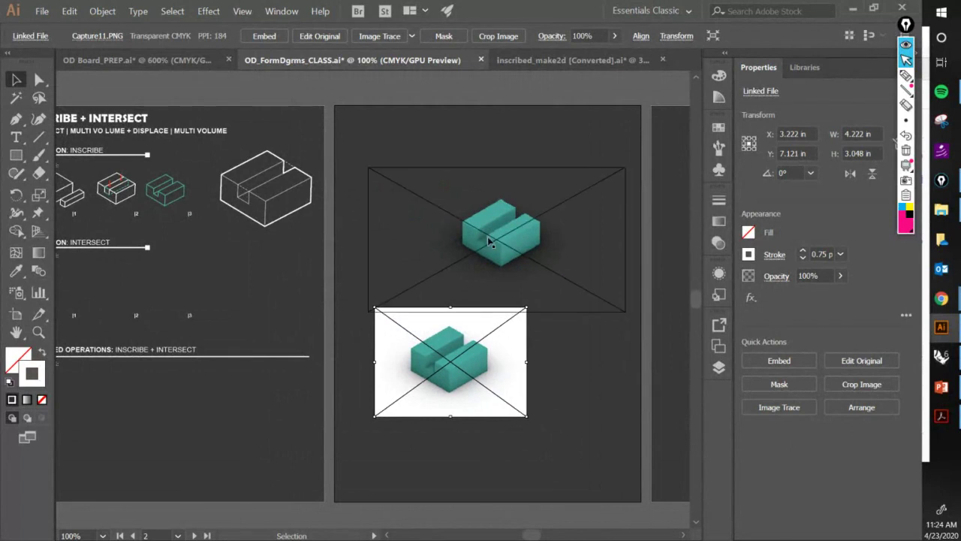
pyautogui.moveTo(488, 237); pyautogui.dragTo(470, 189)
pyautogui.moveTo(471, 301); pyautogui.dragTo(499, 320)
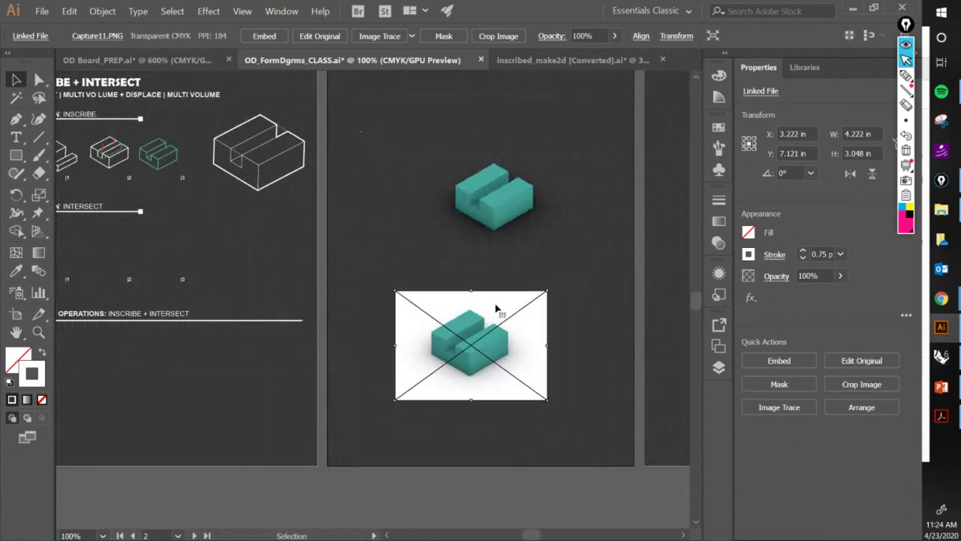
pyautogui.moveTo(493, 285); pyautogui.dragTo(525, 339)
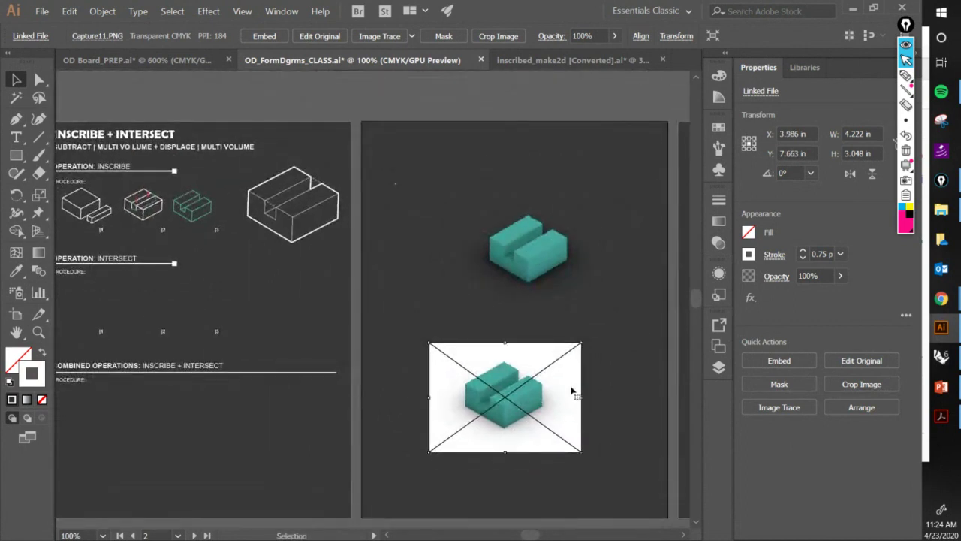
pyautogui.press('Delete')
# Select the inscribe render and create a new layer named RNDRS above Make2D.
pyautogui.click(633, 294)
pyautogui.click(718, 367)
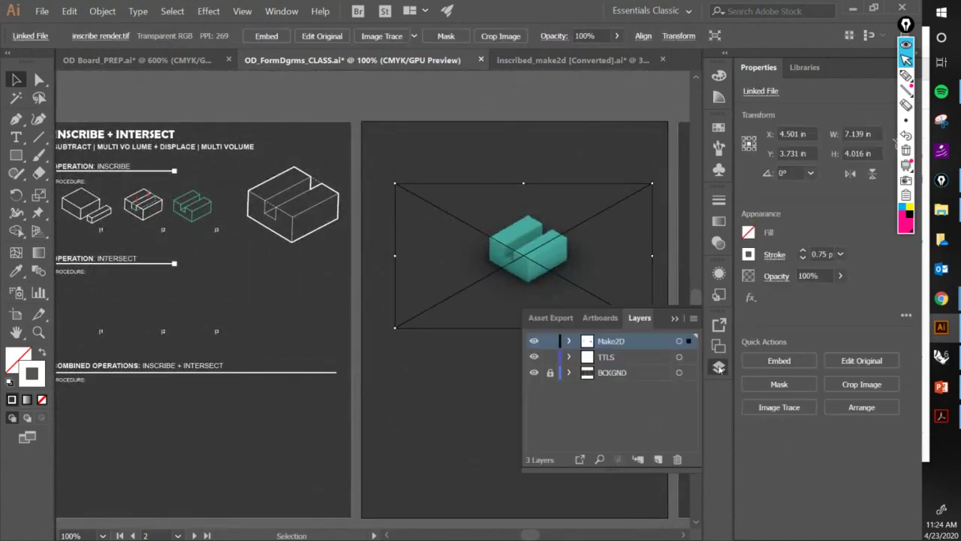
pyautogui.click(656, 459)
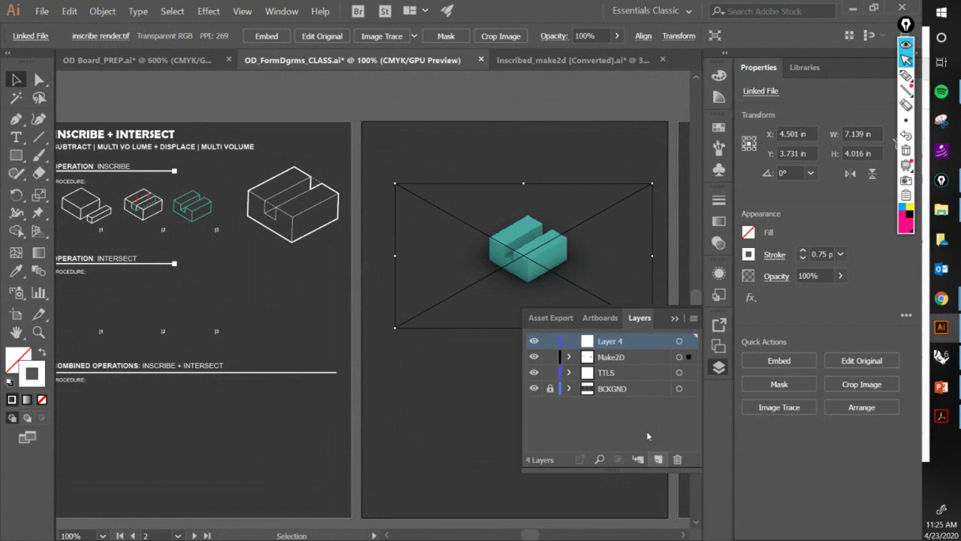
pyautogui.doubleClick(614, 343)
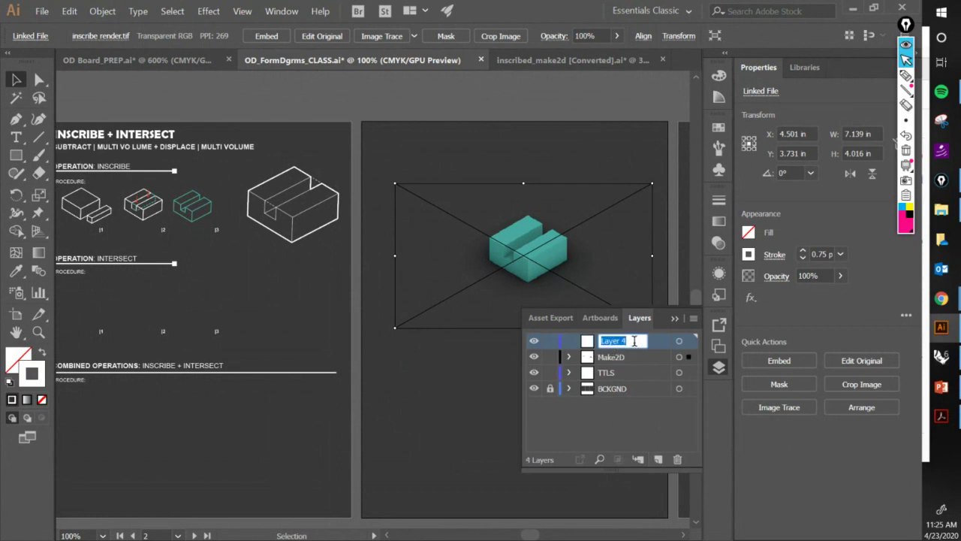
pyautogui.write('Rndrs')
pyautogui.press('Return')
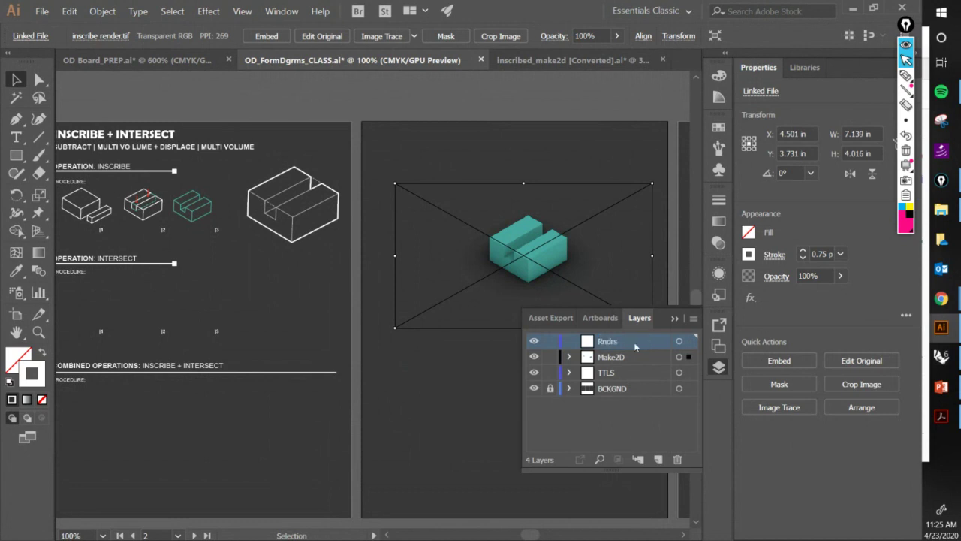
pyautogui.doubleClick(608, 341)
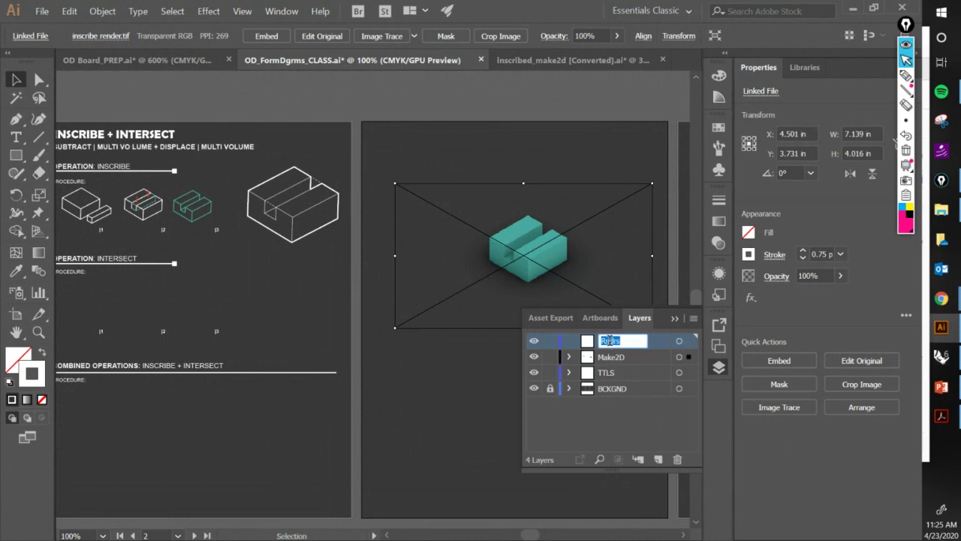
pyautogui.write('RNDRS')
pyautogui.press('Return')
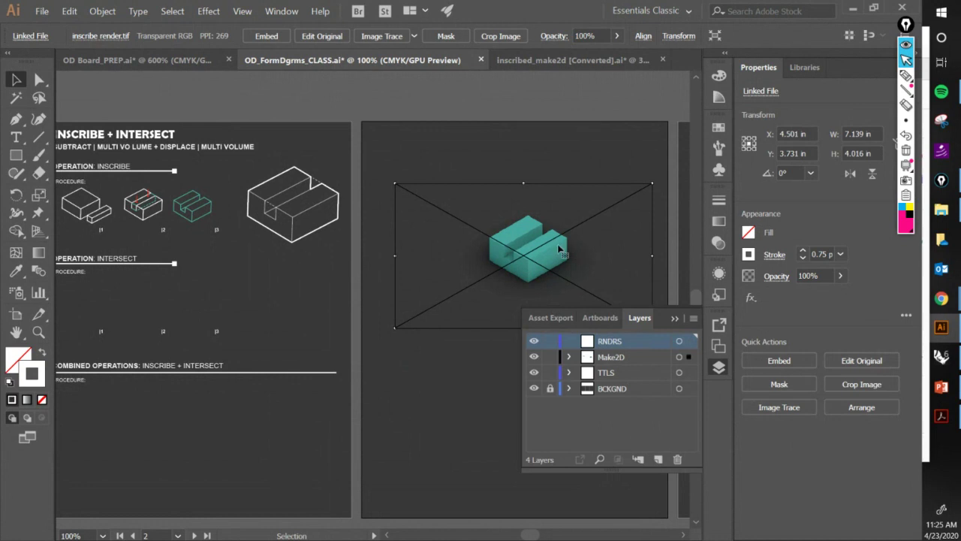
# Crop the linked inscribe render closely around the block to about 3.89 x 2.68 in, accepting that it gets embedded.
pyautogui.moveTo(546, 257); pyautogui.dragTo(437, 230)
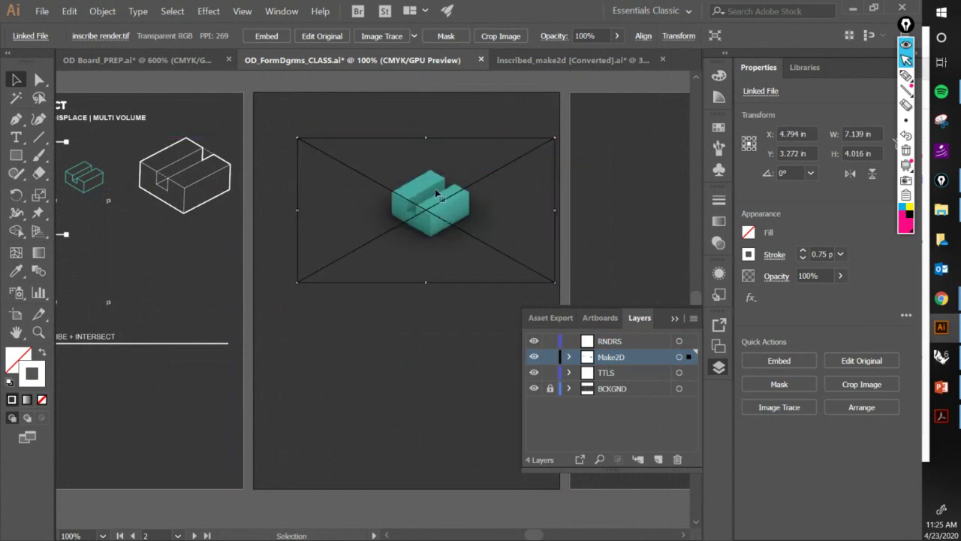
pyautogui.click(500, 35)
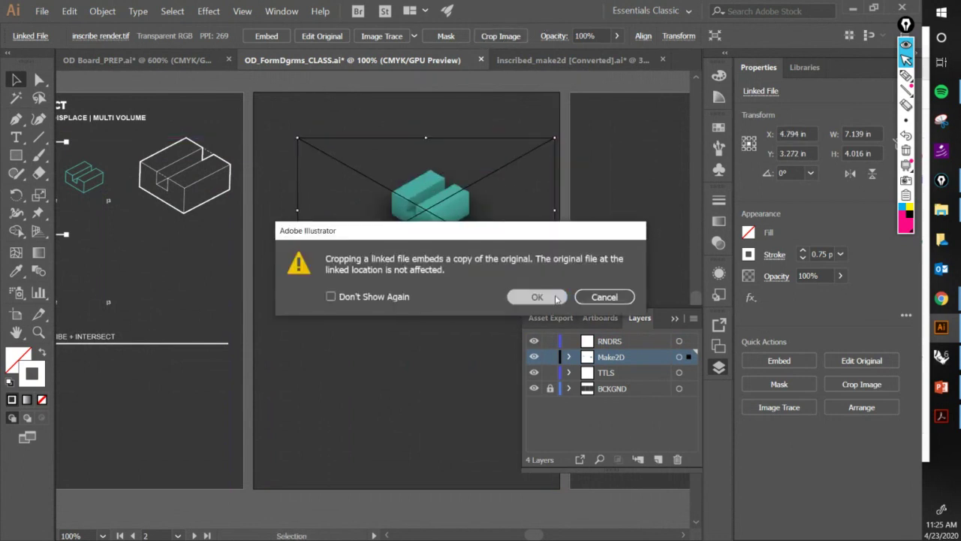
pyautogui.click(555, 298)
pyautogui.moveTo(554, 211); pyautogui.dragTo(504, 215)
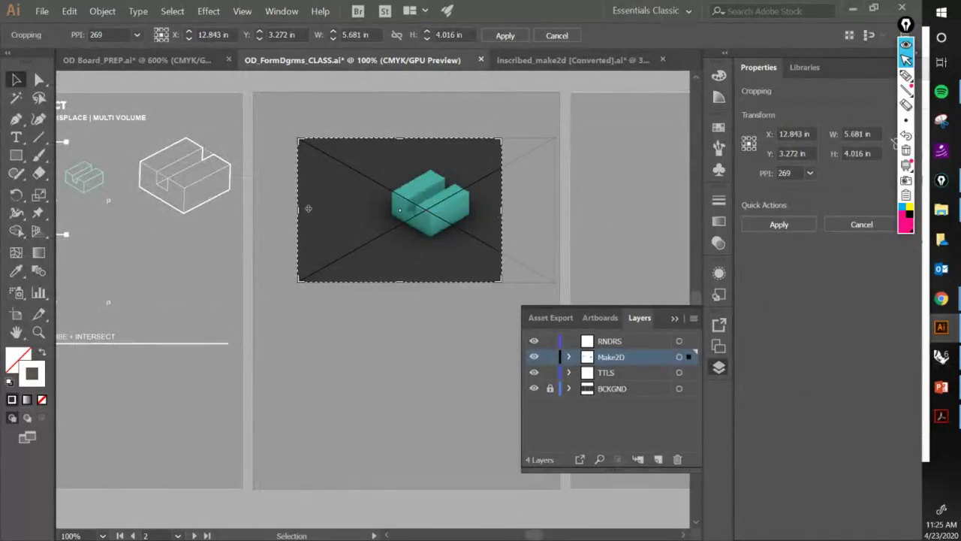
pyautogui.moveTo(298, 211); pyautogui.dragTo(365, 241)
pyautogui.moveTo(434, 282); pyautogui.dragTo(434, 255)
pyautogui.moveTo(434, 140); pyautogui.dragTo(435, 160)
pyautogui.click(514, 36)
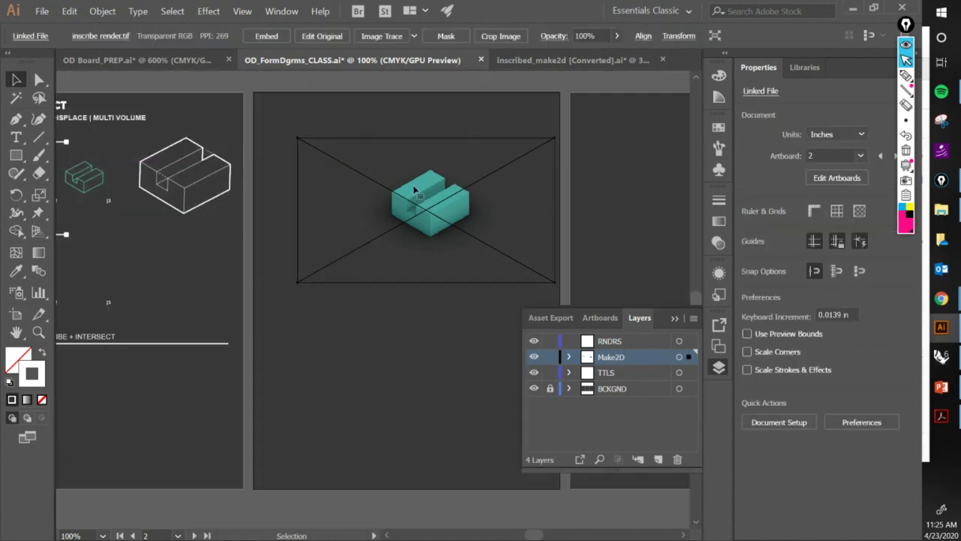
# Move the cropped render over the large white inscribe line drawing on the first artboard.
pyautogui.moveTo(465, 218); pyautogui.dragTo(325, 268)
pyautogui.scroll(2, 252, 226)
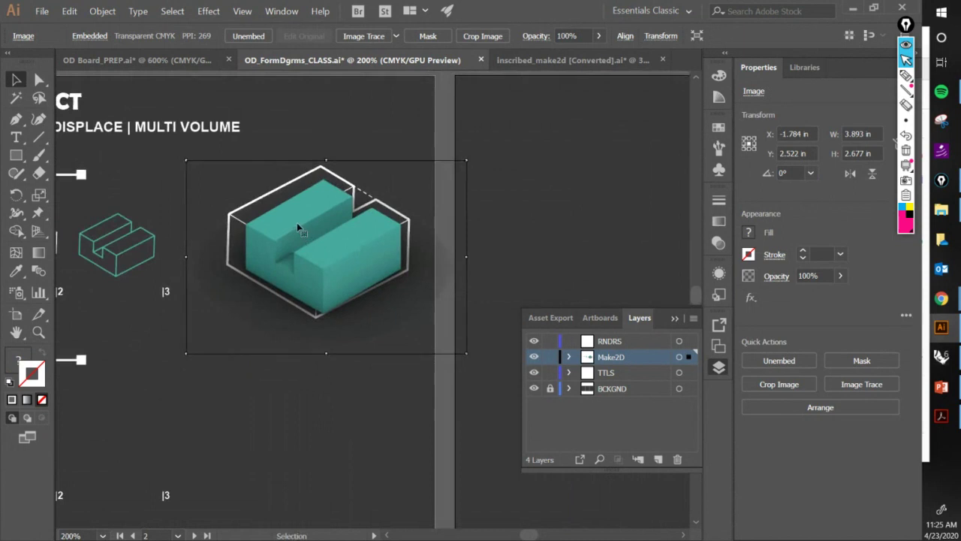
pyautogui.scroll(1, 298, 223)
pyautogui.moveTo(297, 222); pyautogui.dragTo(282, 209)
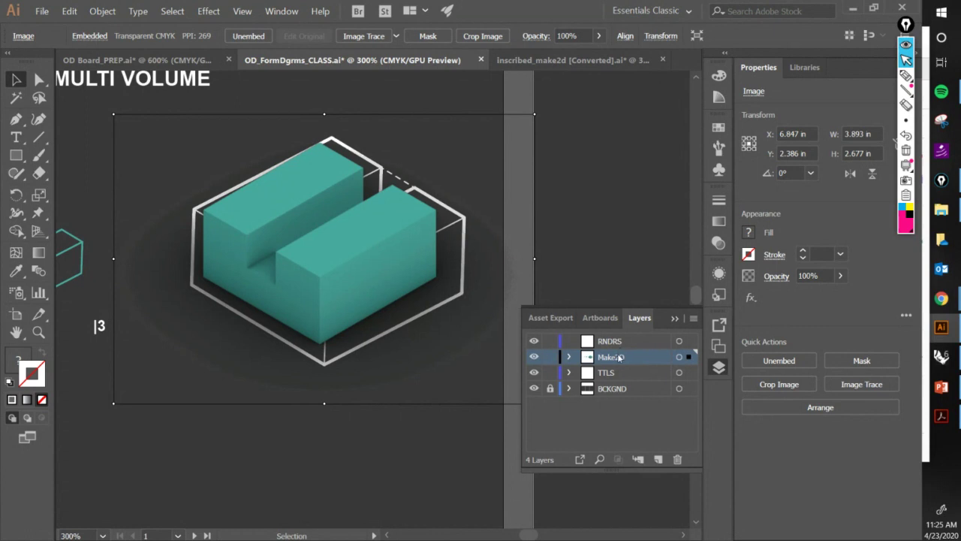
# Reorder the Make2D layer above RNDRS, and transfer the cropped render to the RNDRS layer.
pyautogui.moveTo(620, 358); pyautogui.dragTo(619, 337)
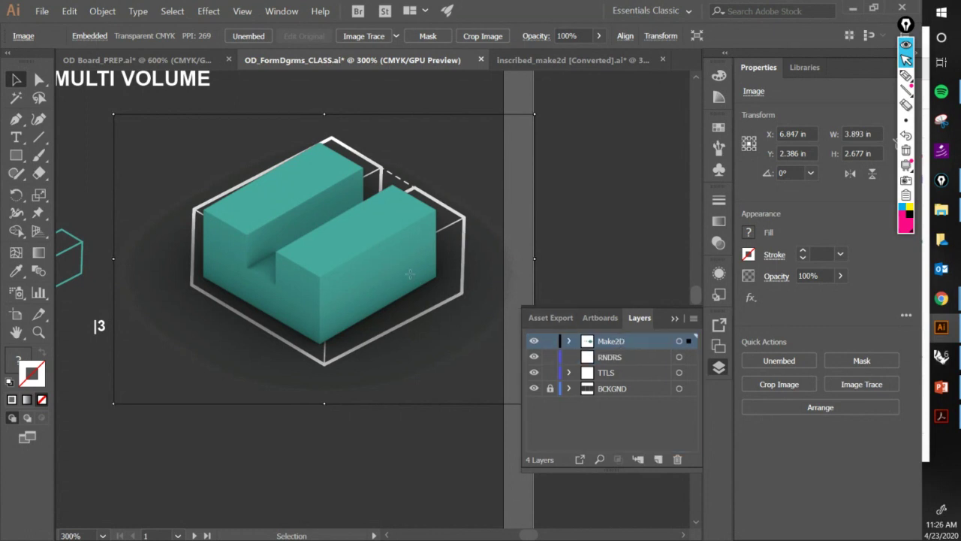
pyautogui.click(689, 358)
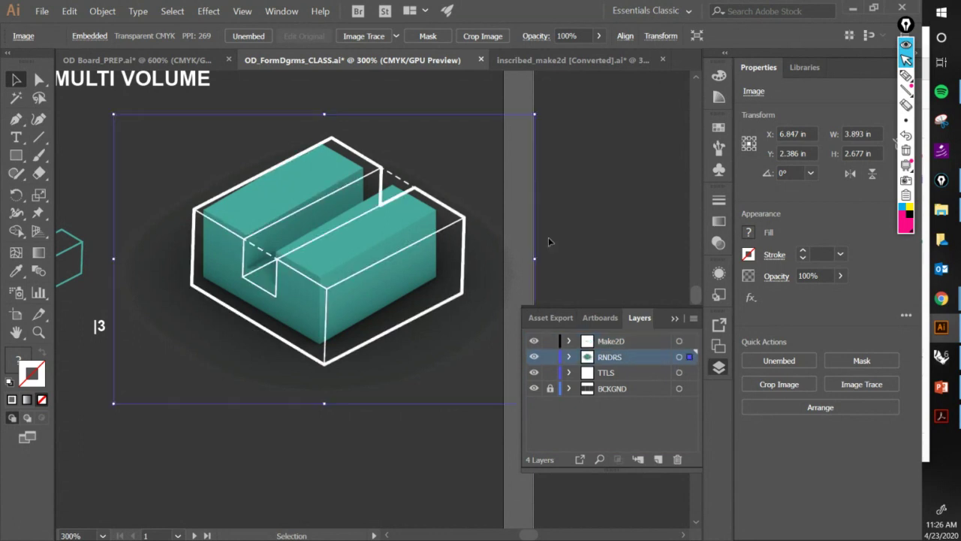
pyautogui.click(583, 241)
# Shift the render so the block's upper-left corner meets the matching corner of the white line drawing.
pyautogui.moveTo(255, 213); pyautogui.dragTo(262, 213)
pyautogui.scroll(1, 213, 219)
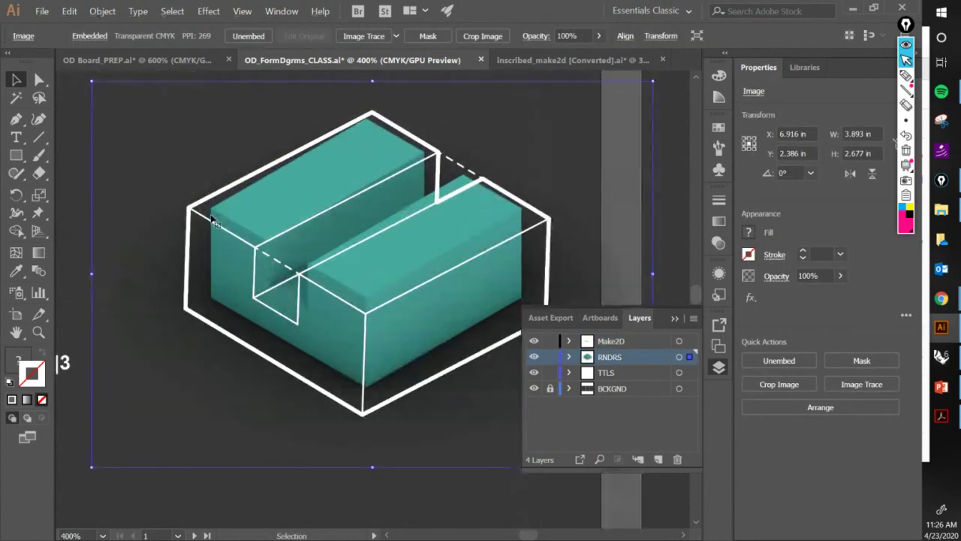
pyautogui.moveTo(210, 212); pyautogui.dragTo(190, 213)
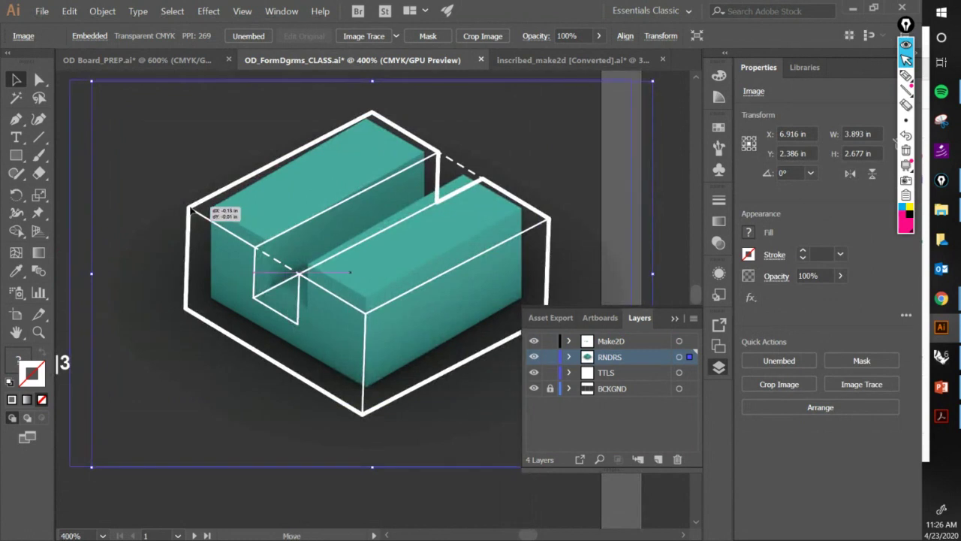
# Scale the render proportionally to about 4.48 x 3.08 in so the block fills the white outline.
pyautogui.scroll(-2, 189, 219)
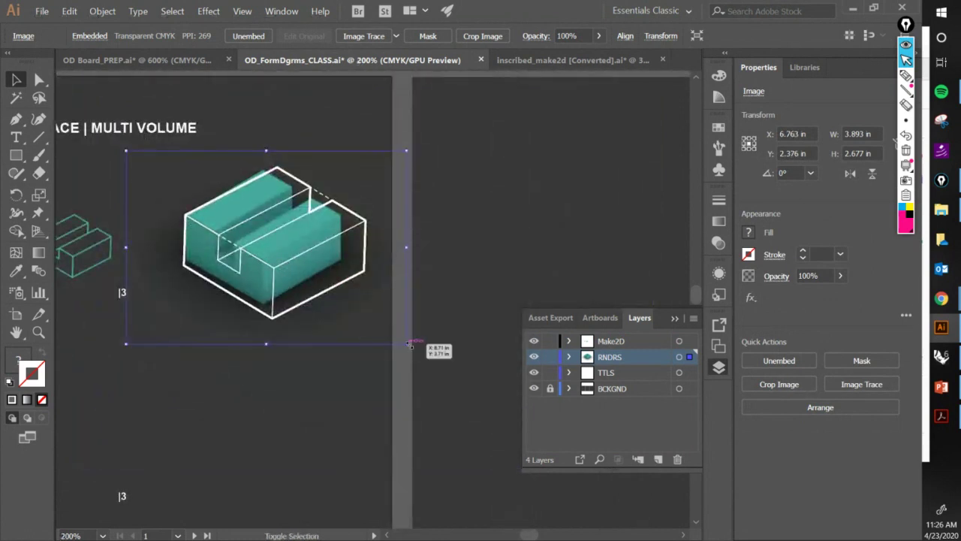
pyautogui.moveTo(407, 345); pyautogui.dragTo(438, 365)
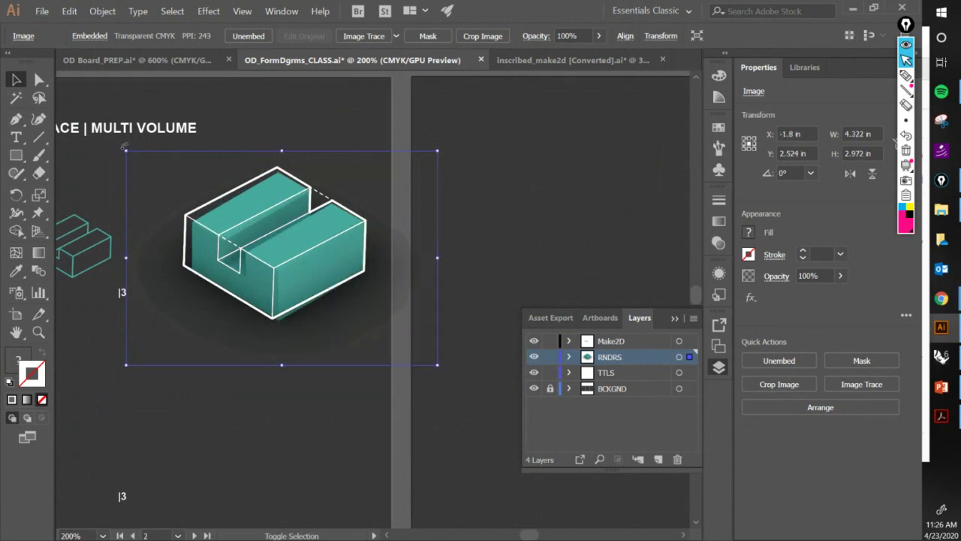
pyautogui.moveTo(129, 150); pyautogui.dragTo(115, 143)
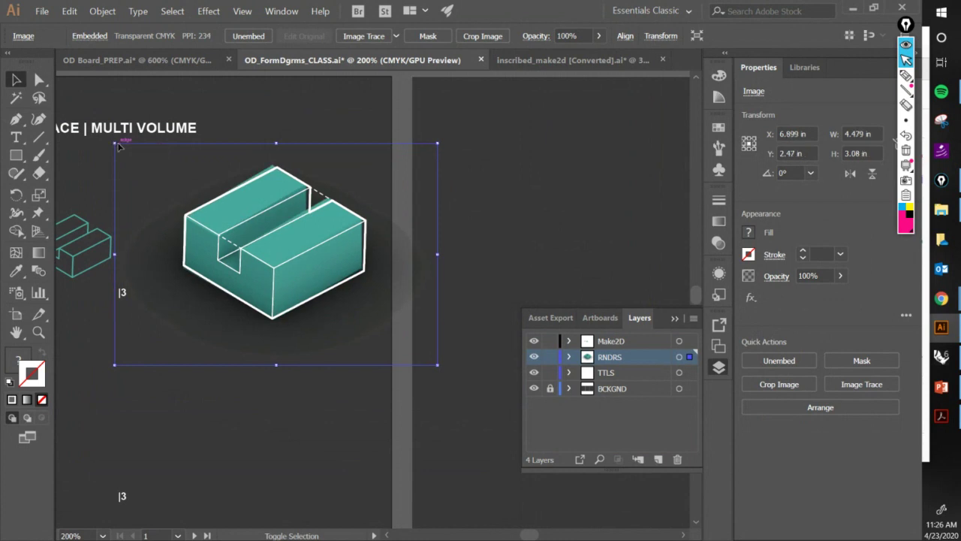
pyautogui.scroll(1, 320, 234)
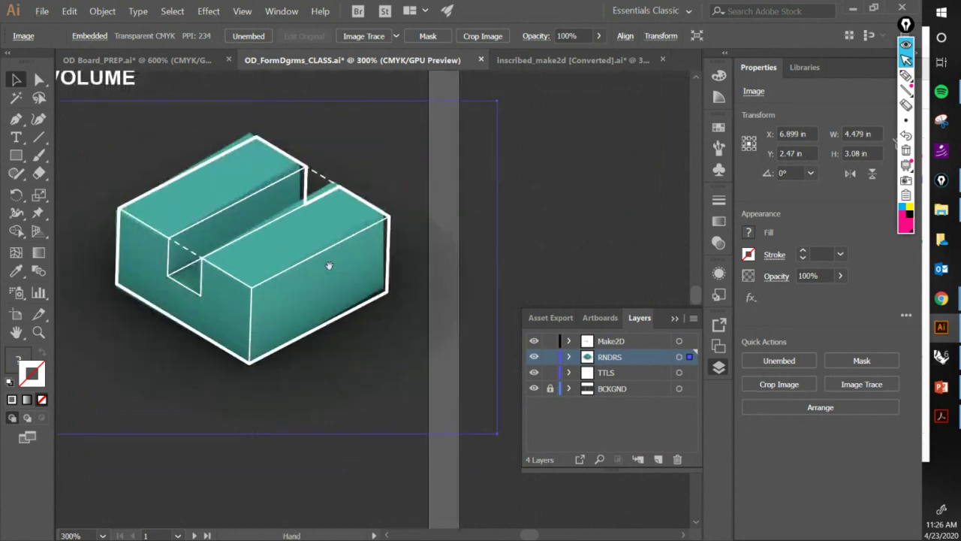
# Fine-tune the render's position beneath the white line drawing and deselect it.
pyautogui.moveTo(329, 265); pyautogui.dragTo(330, 286)
pyautogui.hotkey('ctrl', '-')
pyautogui.hotkey('ctrl', '-')
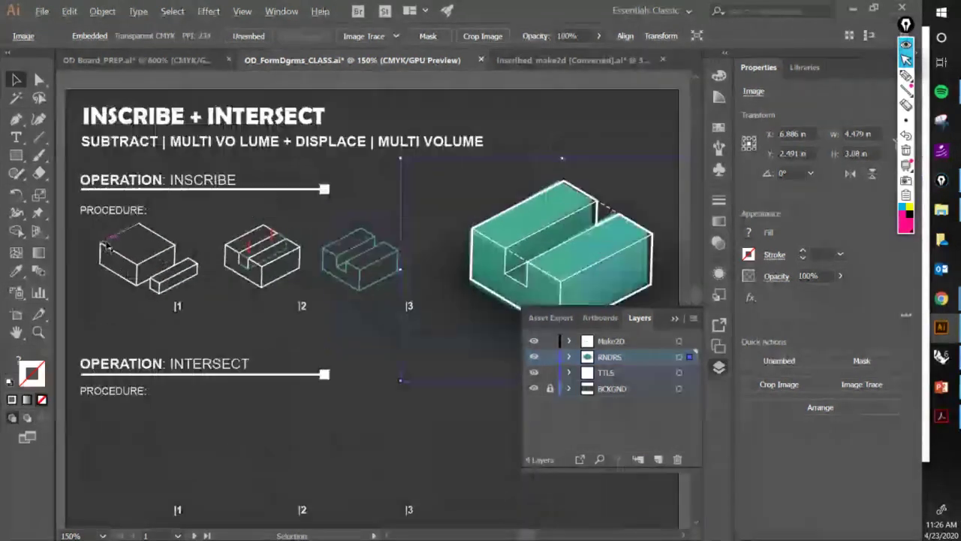
pyautogui.scroll(2, 142, 244)
pyautogui.scroll(-2, 199, 247)
pyautogui.moveTo(531, 239); pyautogui.dragTo(353, 201)
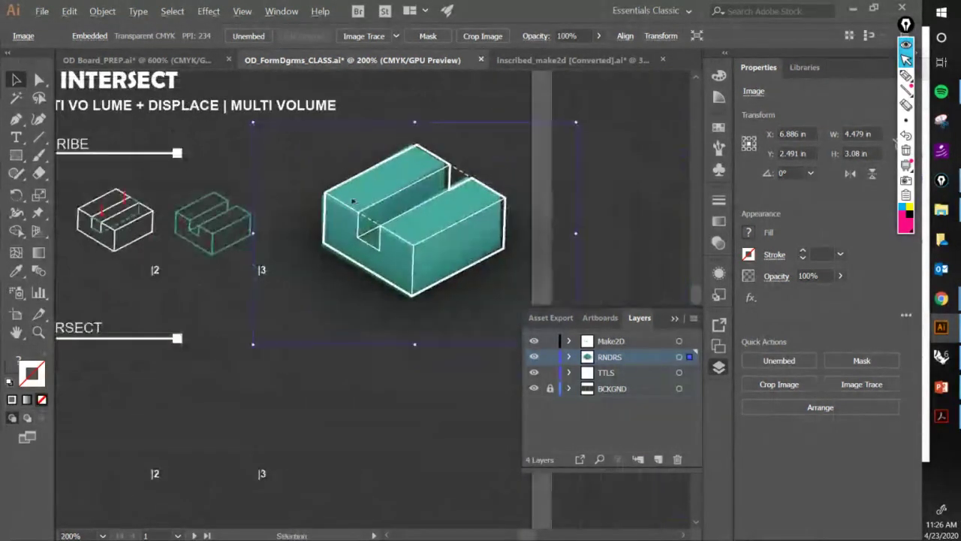
pyautogui.scroll(3, 353, 201)
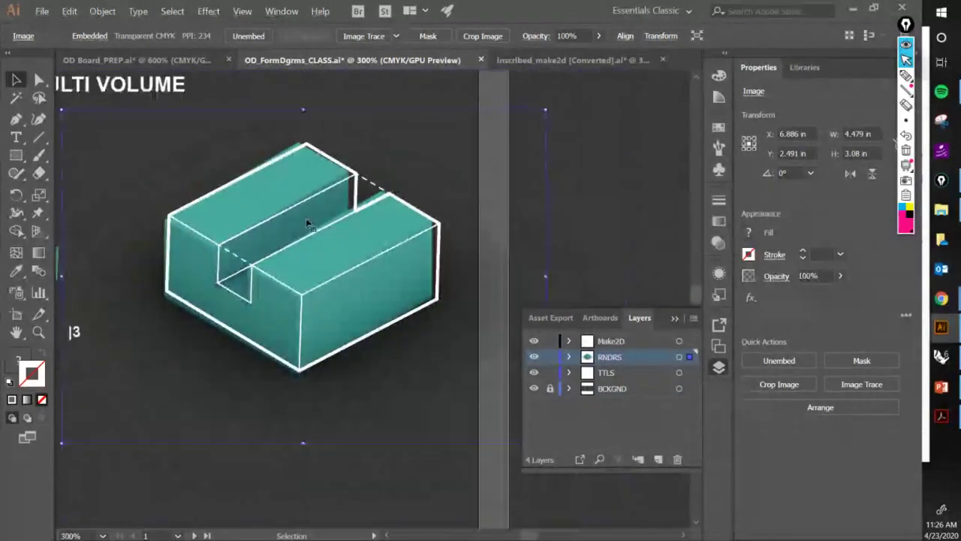
pyautogui.moveTo(333, 272); pyautogui.dragTo(340, 257)
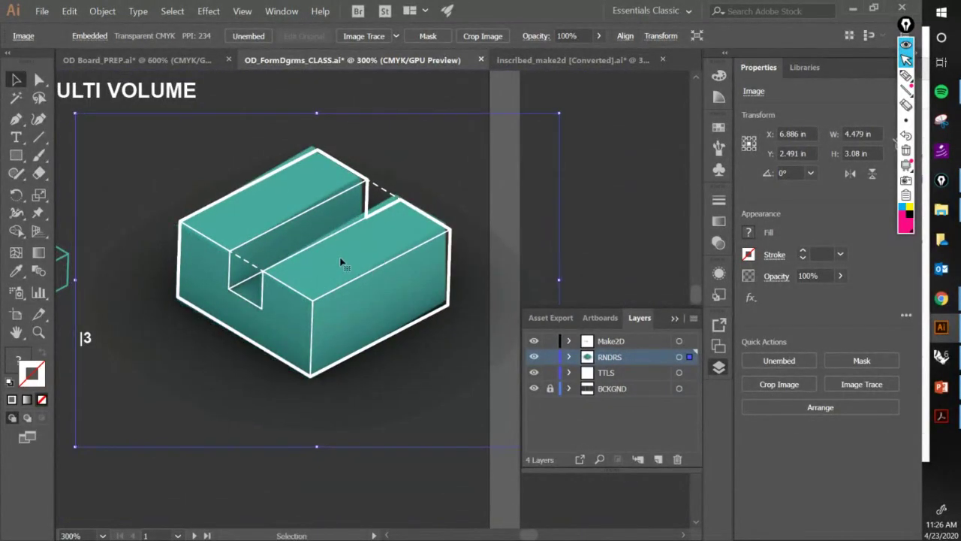
pyautogui.click(608, 189)
# Draw a freehand pink annotation stroke around the block's lower-left side with the screen annotation pen.
pyautogui.scroll(1, 285, 286)
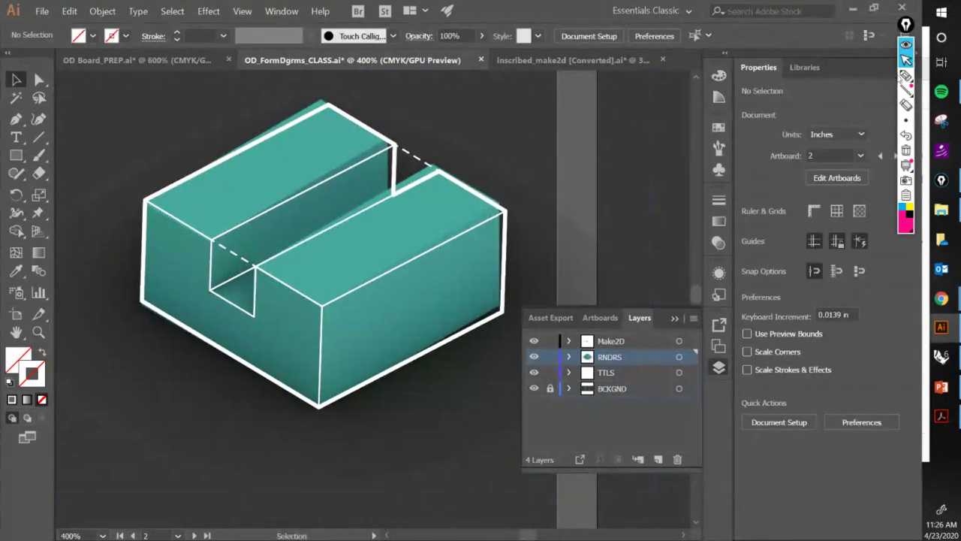
pyautogui.click(907, 75)
pyautogui.moveTo(150, 178)
pyautogui.mouseDown()
pyautogui.moveTo(110, 297)
pyautogui.moveTo(254, 432)
pyautogui.moveTo(378, 348)
pyautogui.mouseUp()
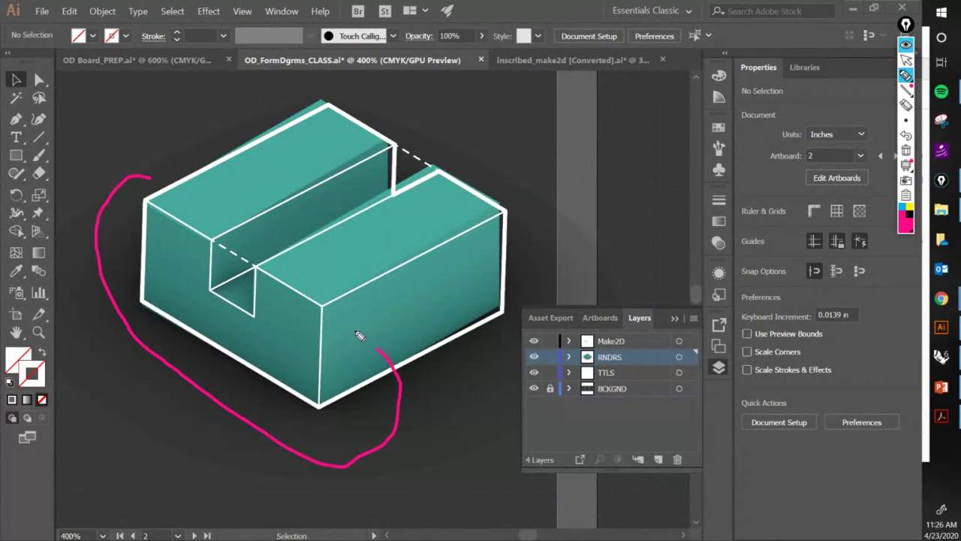
# Circle the block's upper-right area with the screen annotation pen, clear all annotations and restore the normal pointer.
pyautogui.moveTo(359, 88)
pyautogui.mouseDown()
pyautogui.moveTo(302, 96)
pyautogui.moveTo(373, 246)
pyautogui.moveTo(501, 276)
pyautogui.mouseUp()
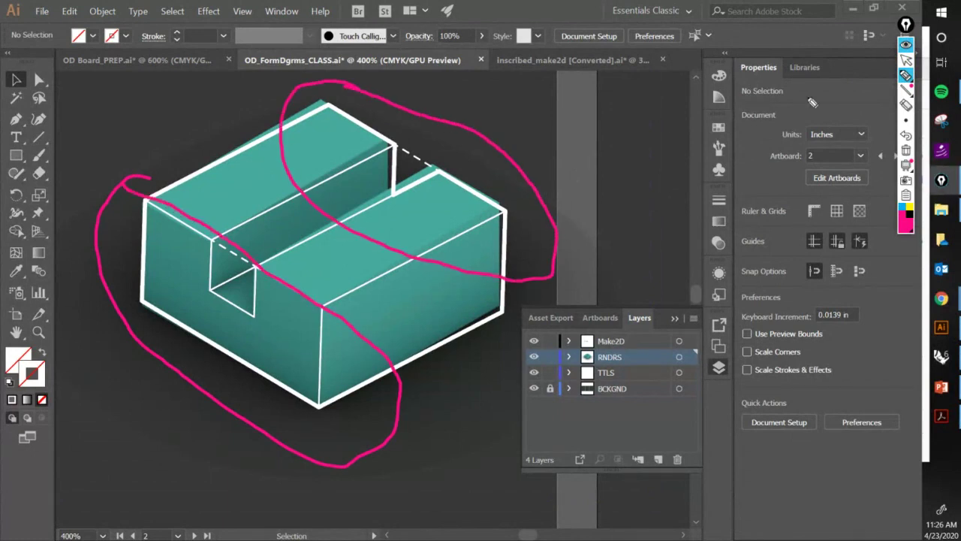
pyautogui.moveTo(907, 121)
pyautogui.click(906, 150)
pyautogui.click(906, 59)
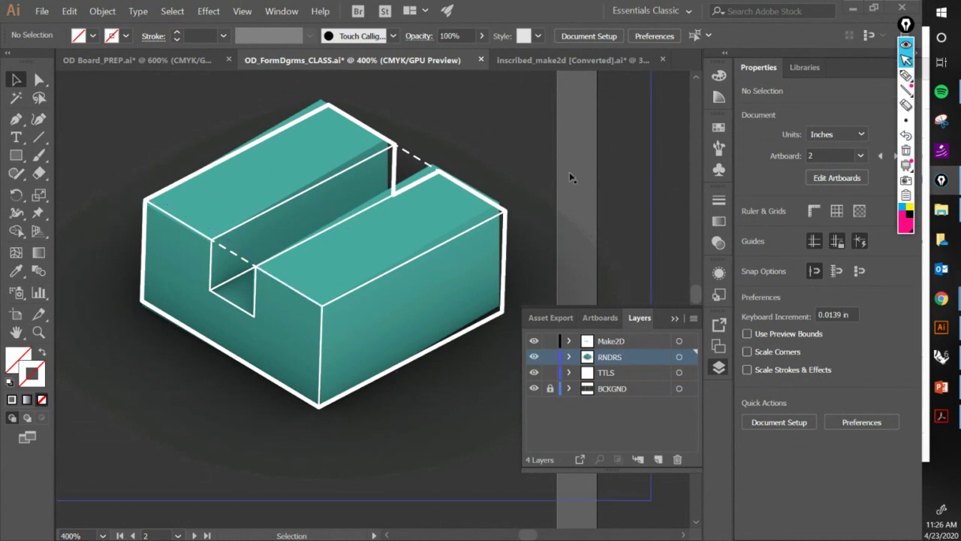
# Switch to the Rhino model OD1_class and zoom to the selected teal notched block in the Parallel viewport.
pyautogui.click(535, 192)
pyautogui.scroll(-2, 485, 196)
pyautogui.moveTo(499, 193); pyautogui.dragTo(417, 213)
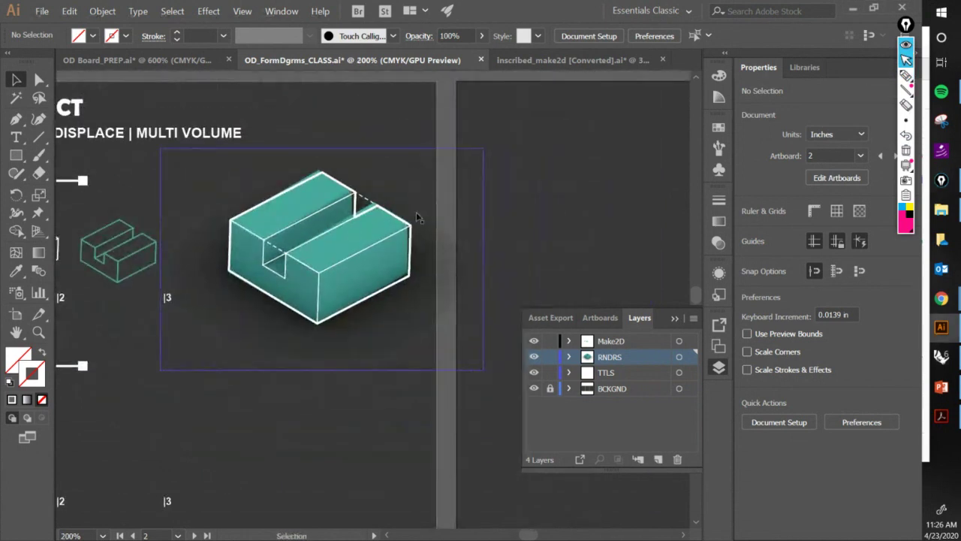
pyautogui.scroll(1, 322, 211)
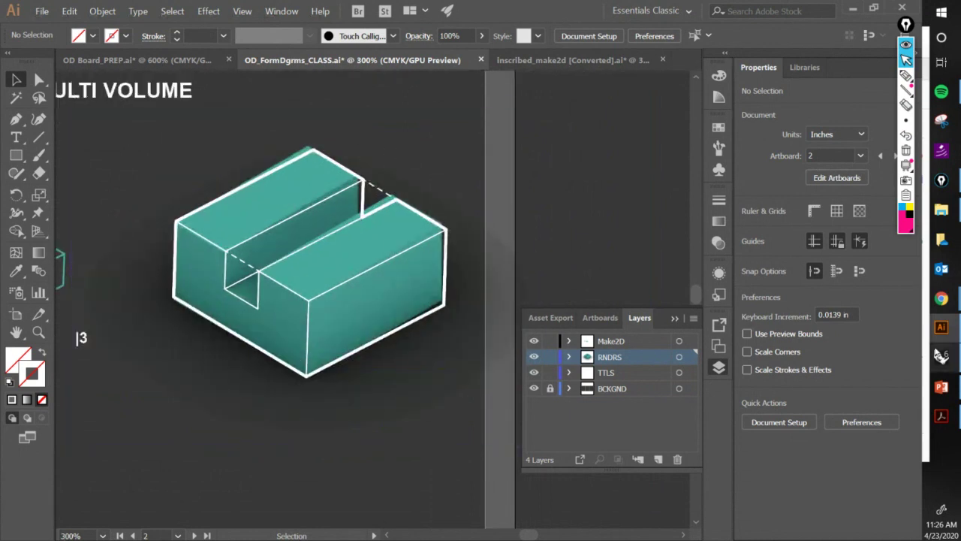
pyautogui.click(942, 357)
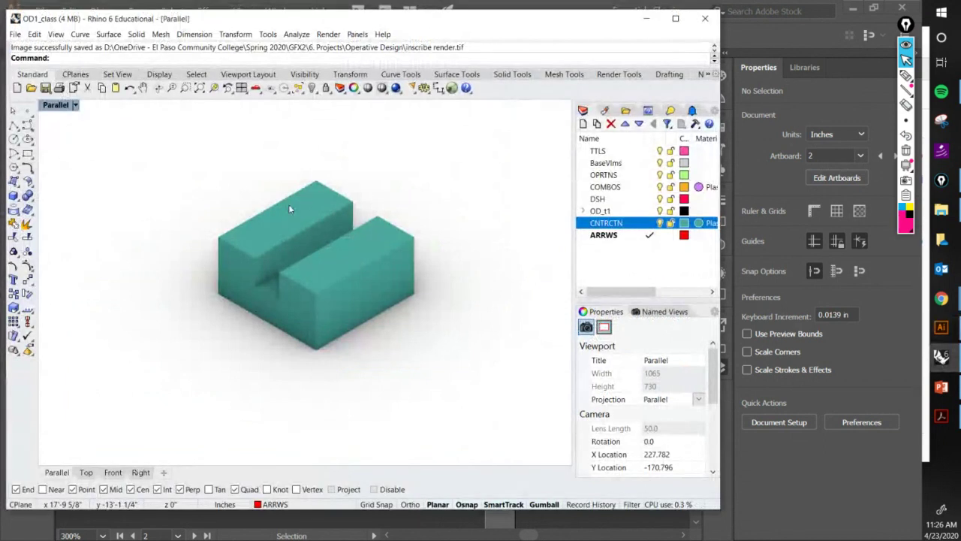
pyautogui.scroll(-5, 348, 265)
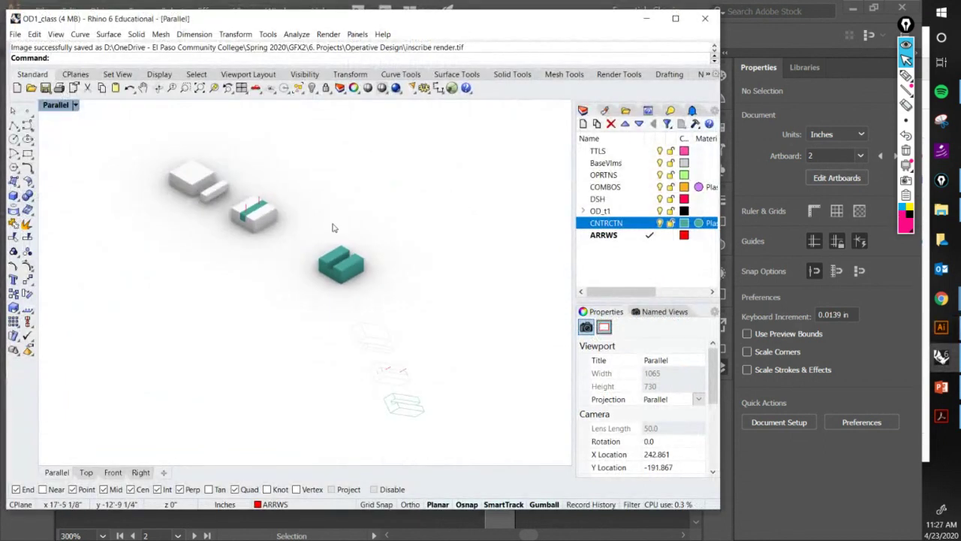
pyautogui.scroll(3, 344, 266)
pyautogui.click(372, 325)
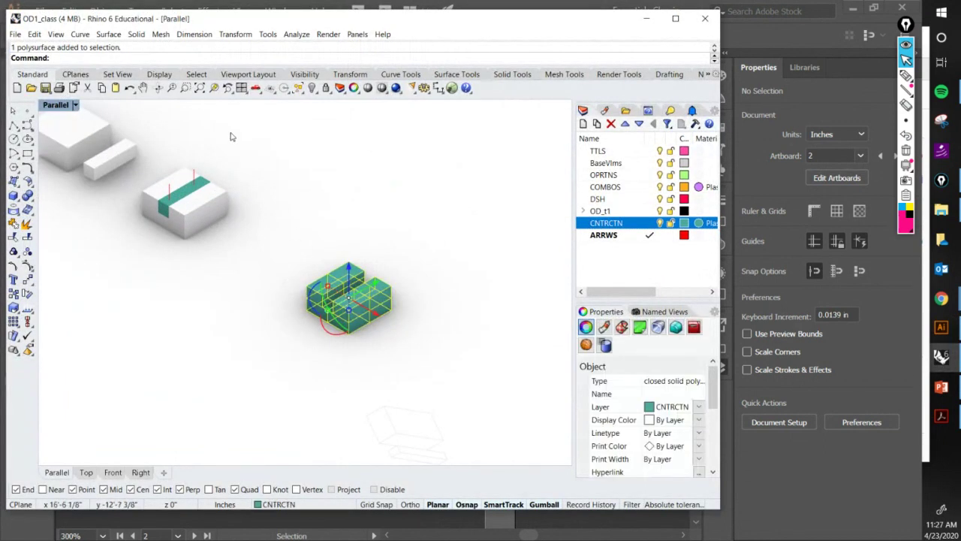
pyautogui.click(213, 88)
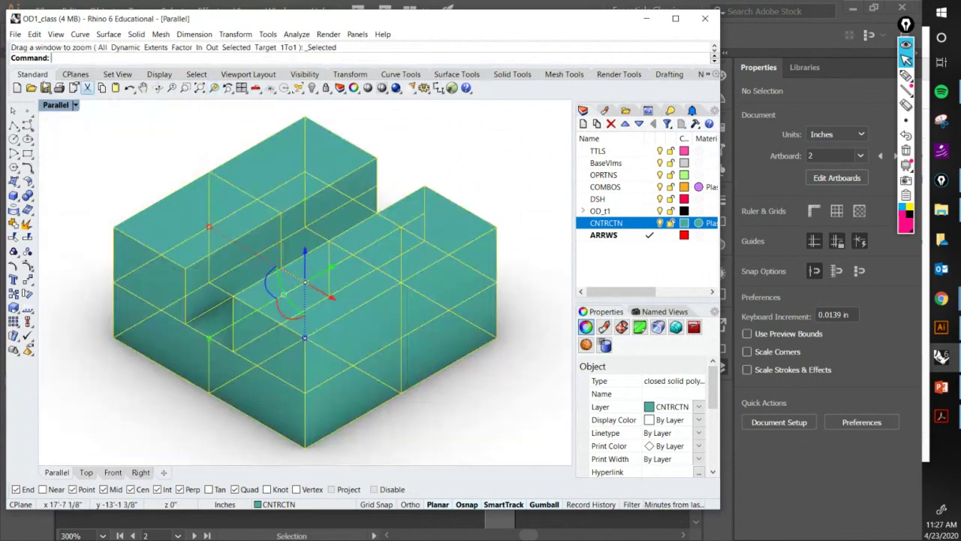
# Set the Parallel viewport to the SE isometric view, fit the teal notched block in it and deselect the block.
pyautogui.click(75, 104)
pyautogui.moveTo(150, 337)
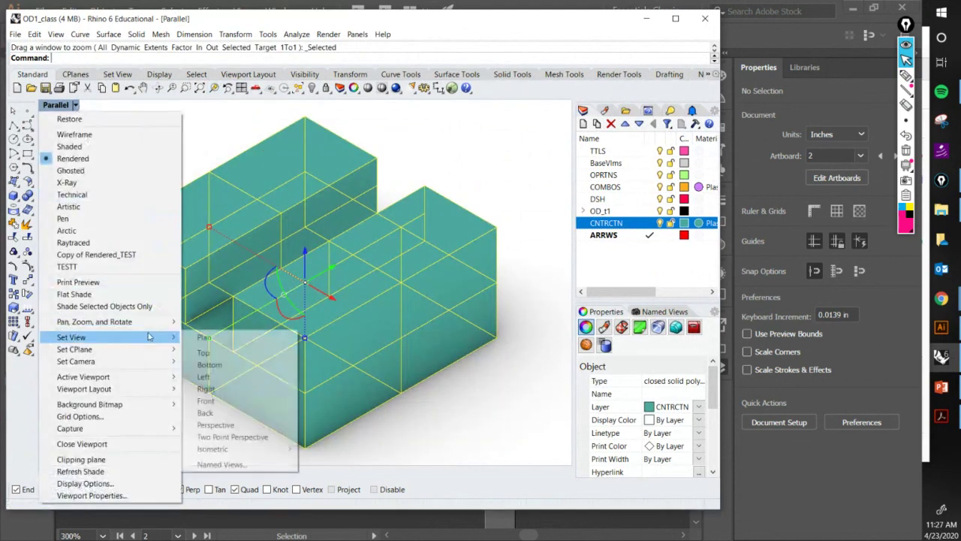
pyautogui.moveTo(259, 449)
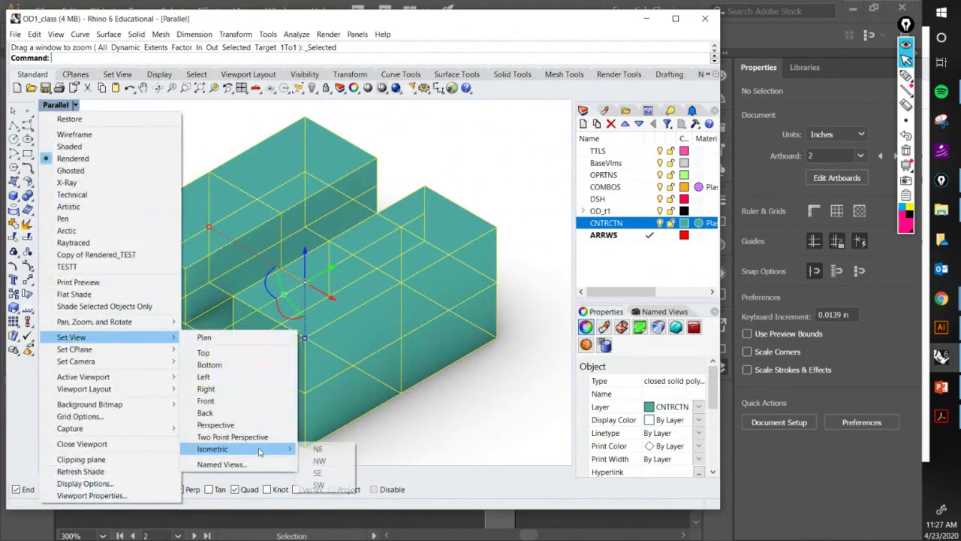
pyautogui.click(321, 478)
pyautogui.click(214, 88)
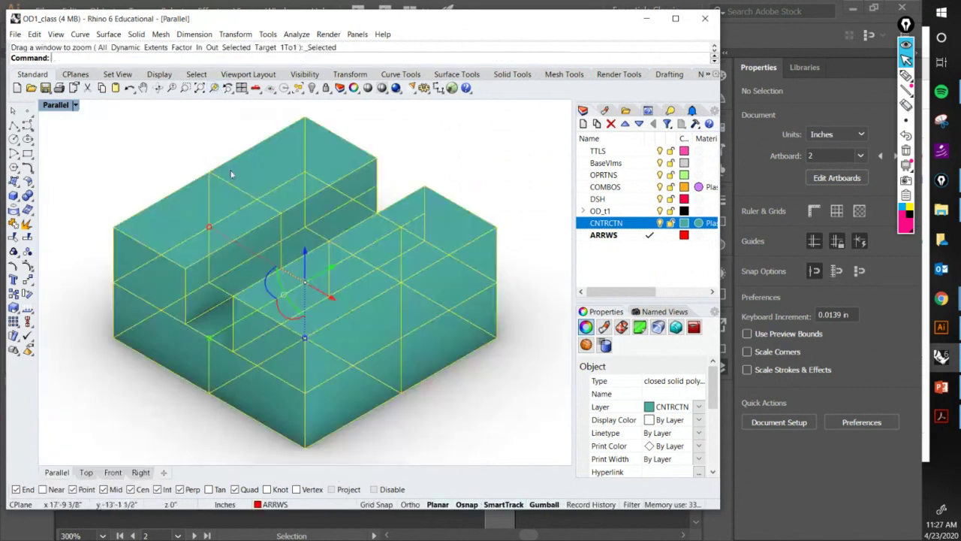
pyautogui.click(426, 153)
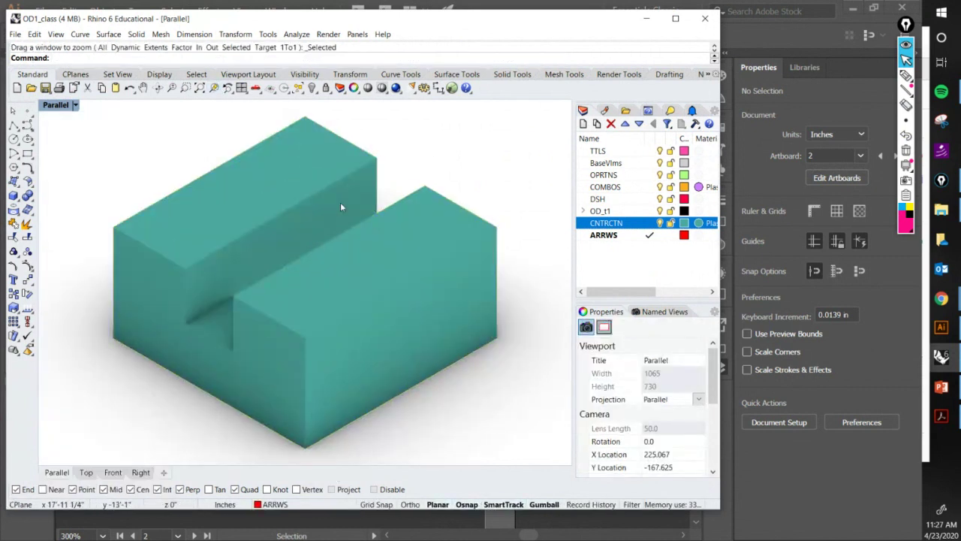
# Make a 2D line drawing of the teal notched block with Make2D, using the View projection and layer name OD_t1.
pyautogui.scroll(-3, 340, 202)
pyautogui.scroll(4, 330, 227)
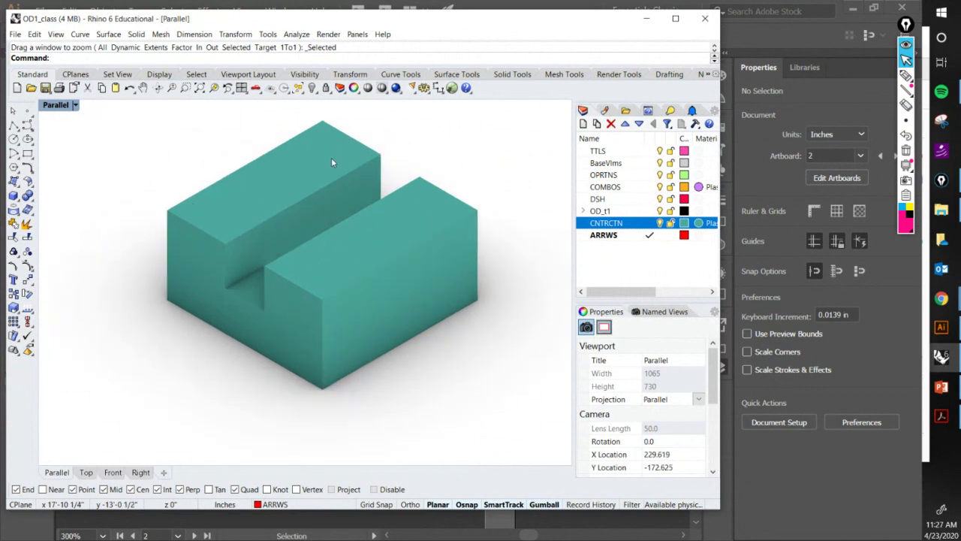
pyautogui.scroll(-10, 340, 188)
pyautogui.moveTo(287, 150); pyautogui.dragTo(296, 220)
pyautogui.moveTo(274, 174); pyautogui.dragTo(287, 193)
pyautogui.scroll(5, 338, 251)
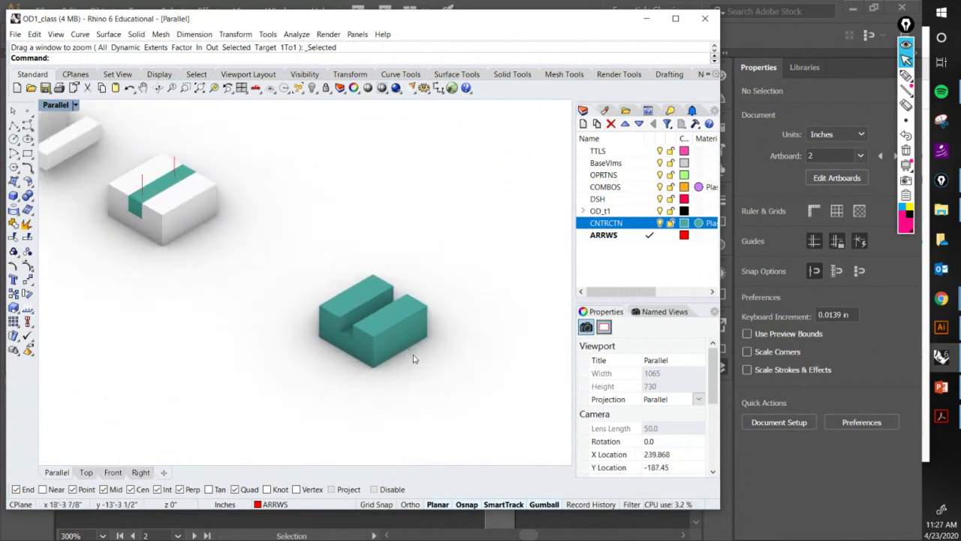
pyautogui.moveTo(502, 433); pyautogui.dragTo(171, 181)
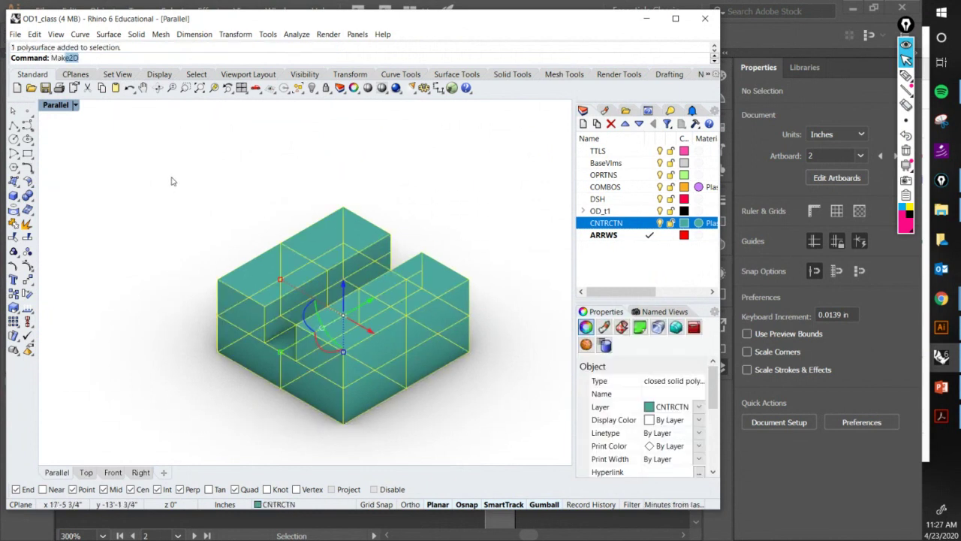
pyautogui.press('Return')
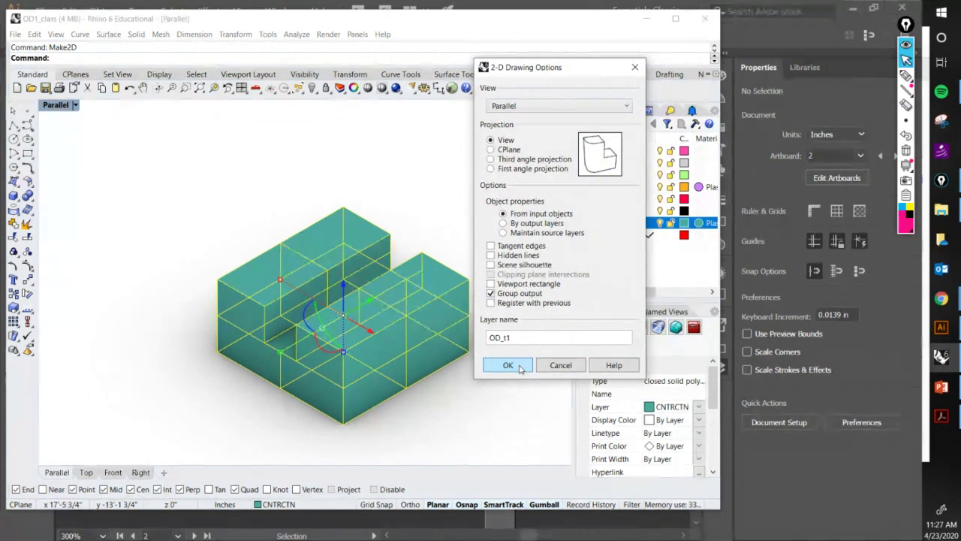
pyautogui.click(508, 365)
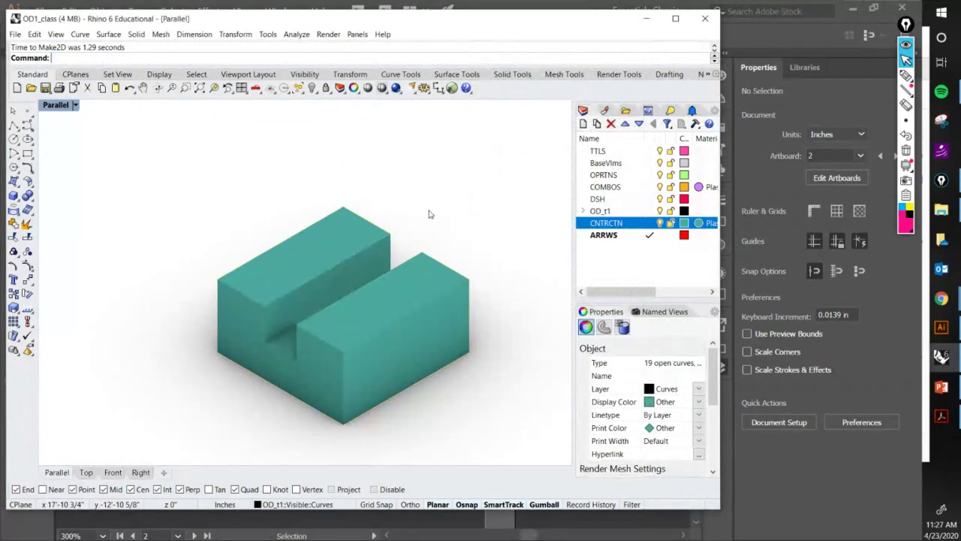
# Bring up the Top viewport and locate the new, still selected Make2D curves near the earlier line drawings.
pyautogui.scroll(-6, 496, 200)
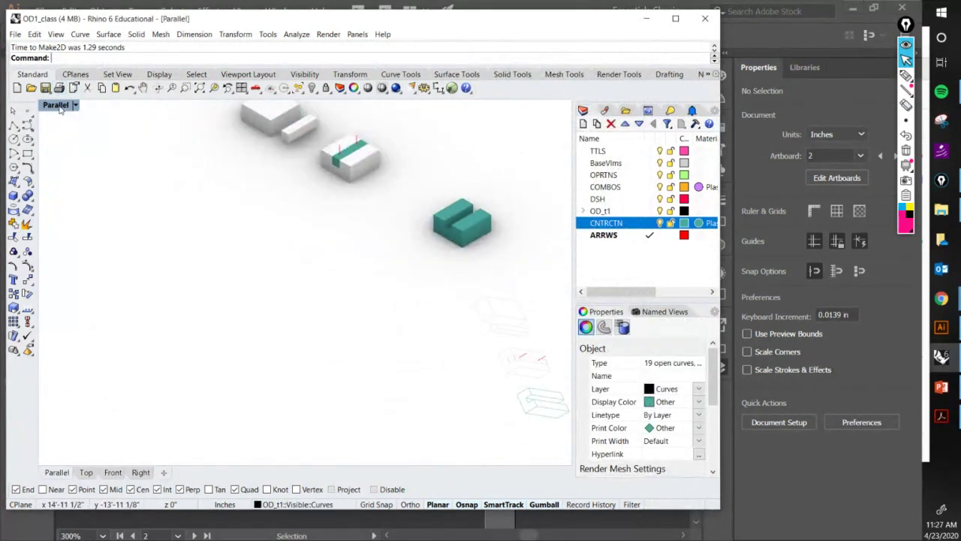
pyautogui.doubleClick(59, 107)
pyautogui.doubleClick(50, 106)
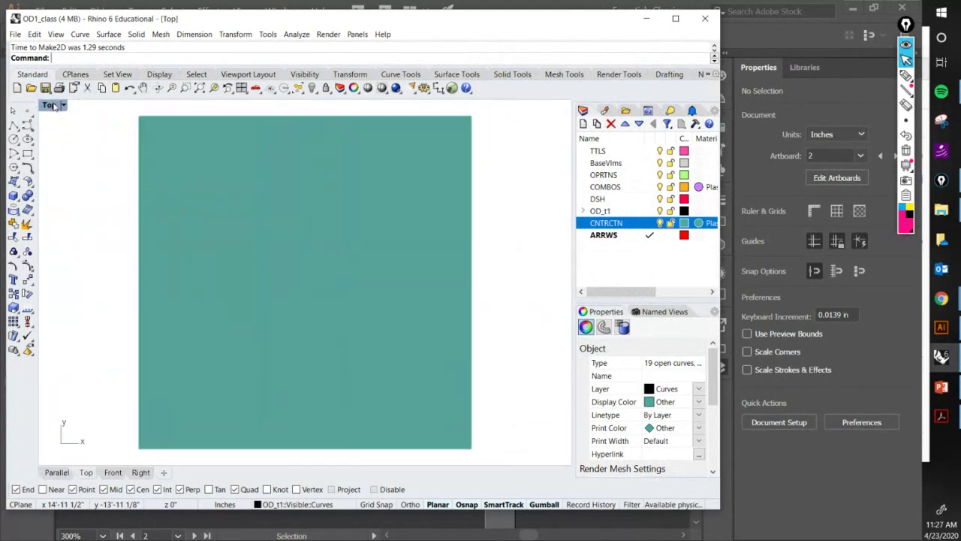
pyautogui.click(186, 87)
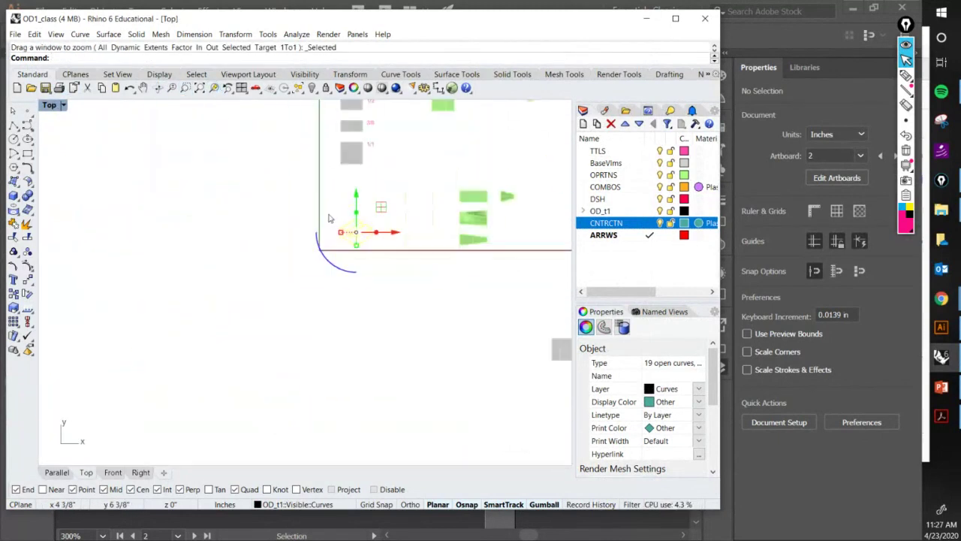
pyautogui.scroll(-8, 353, 180)
pyautogui.moveTo(353, 174); pyautogui.dragTo(289, 200)
pyautogui.scroll(12, 464, 237)
pyautogui.scroll(8, 299, 207)
pyautogui.scroll(2, 199, 298)
pyautogui.moveTo(199, 298); pyautogui.dragTo(300, 221)
pyautogui.scroll(10, 258, 283)
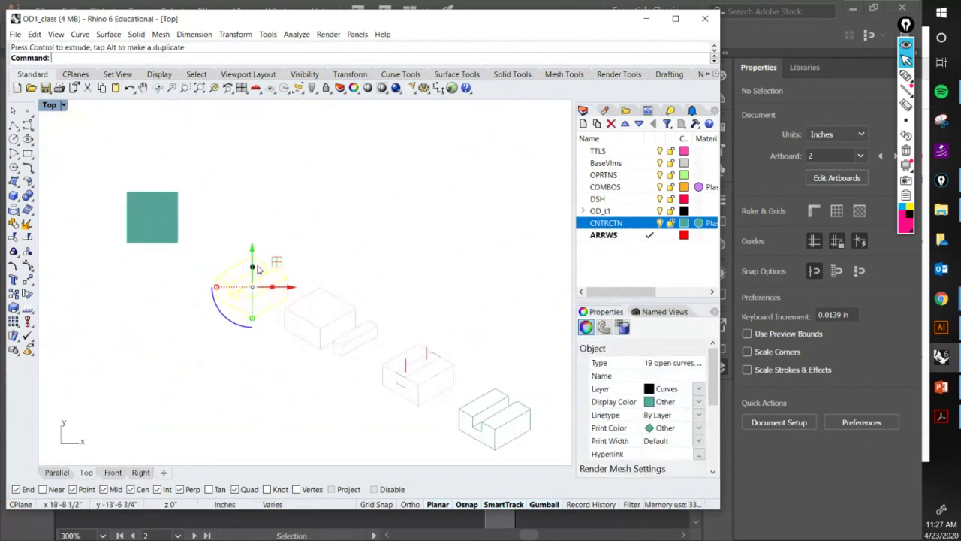
# Try to move the new line drawing next to the earlier teal block drawing, and undo the move.
pyautogui.moveTo(276, 262); pyautogui.dragTo(434, 272)
pyautogui.scroll(-8, 281, 201)
pyautogui.scroll(8, 379, 274)
pyautogui.scroll(6, 434, 272)
pyautogui.press('Escape')
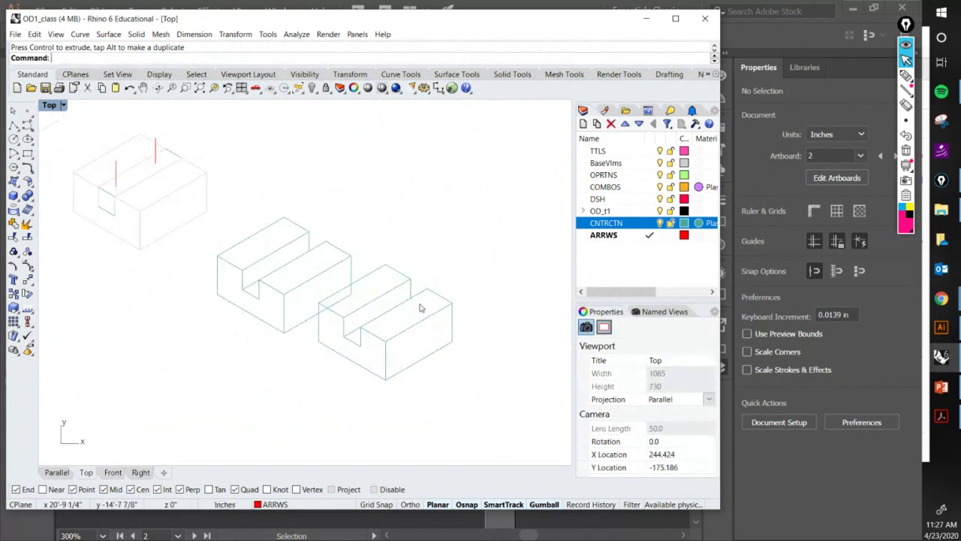
pyautogui.hotkey('ctrl', 'z')
# Move the new Make2D drawing clear to the right of the earlier teal block drawing and deselect it.
pyautogui.scroll(-3, 438, 304)
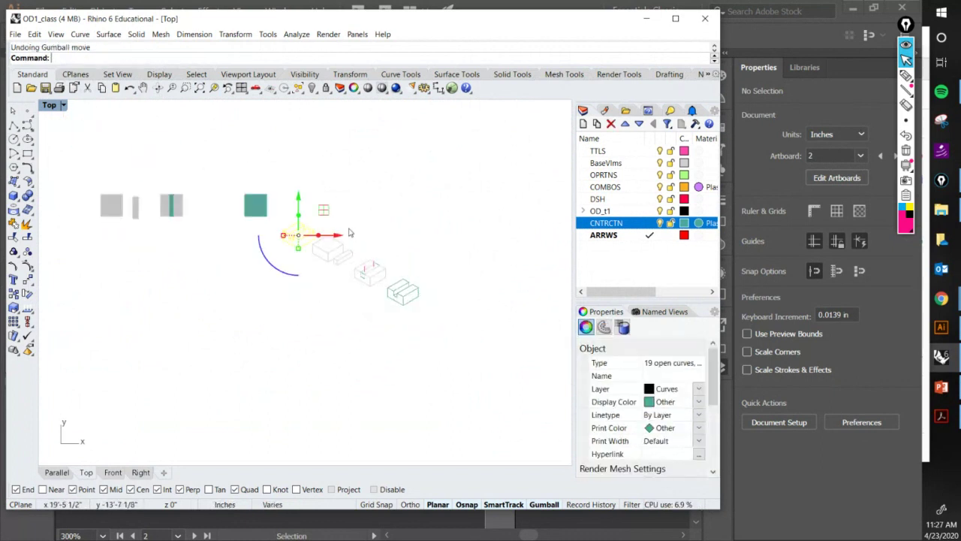
pyautogui.moveTo(323, 211); pyautogui.dragTo(364, 223)
pyautogui.scroll(4, 451, 293)
pyautogui.scroll(4, 299, 229)
pyautogui.press('Escape')
# Compare the angles and proportions of the earlier and new teal block line drawings in the Top viewport.
pyautogui.write('z')
pyautogui.press('Return')
pyautogui.press('Return')
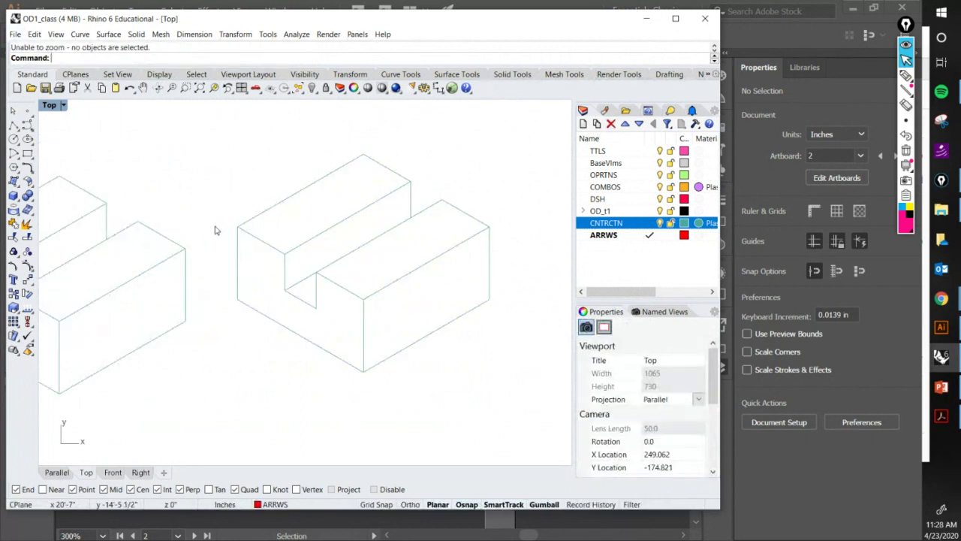
pyautogui.moveTo(216, 236); pyautogui.dragTo(410, 243)
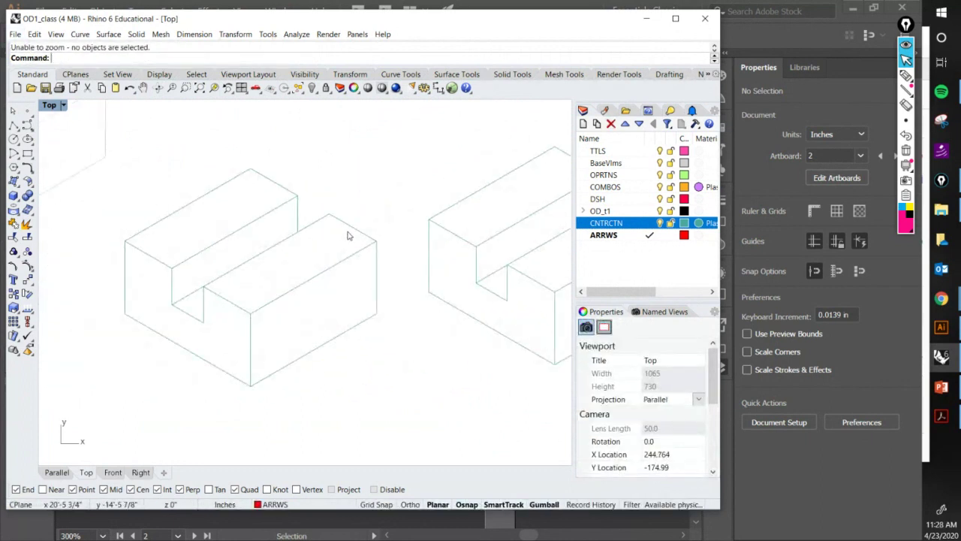
pyautogui.scroll(-2, 327, 236)
pyautogui.scroll(-2, 326, 218)
pyautogui.scroll(3, 461, 217)
pyautogui.scroll(2, 507, 312)
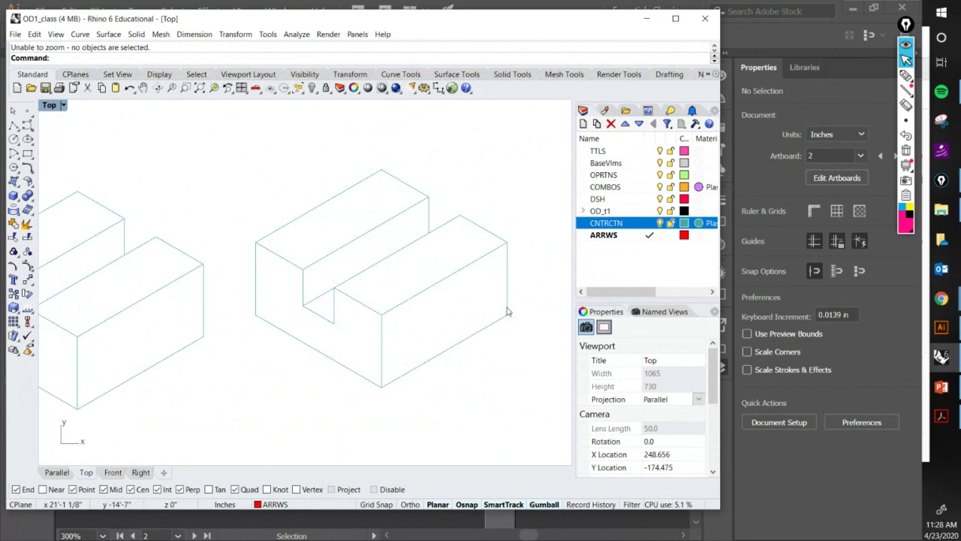
# Export the new block line drawing as Adobe Illustrator file inscribed_make2d2, using a snapshot of the current view and RGB color.
pyautogui.moveTo(530, 361); pyautogui.dragTo(255, 172)
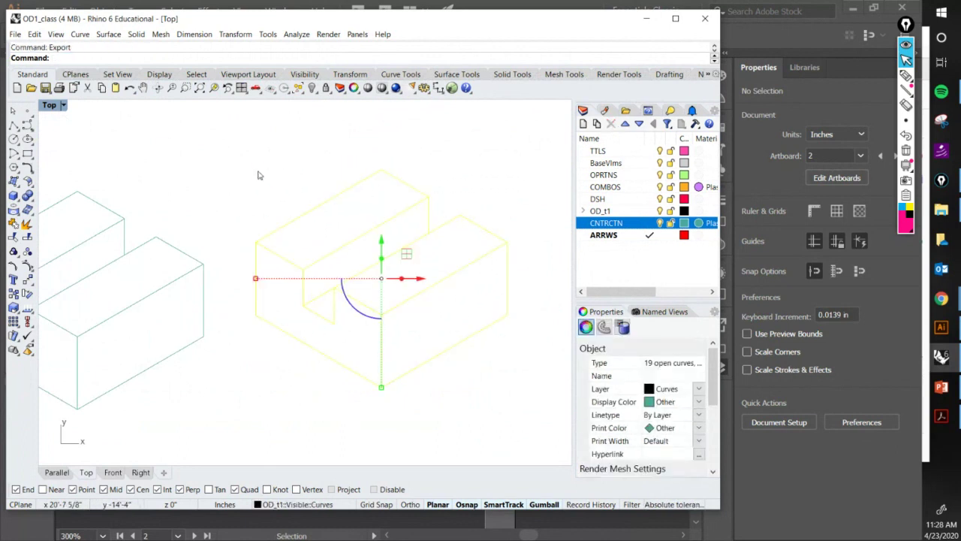
pyautogui.click(317, 385)
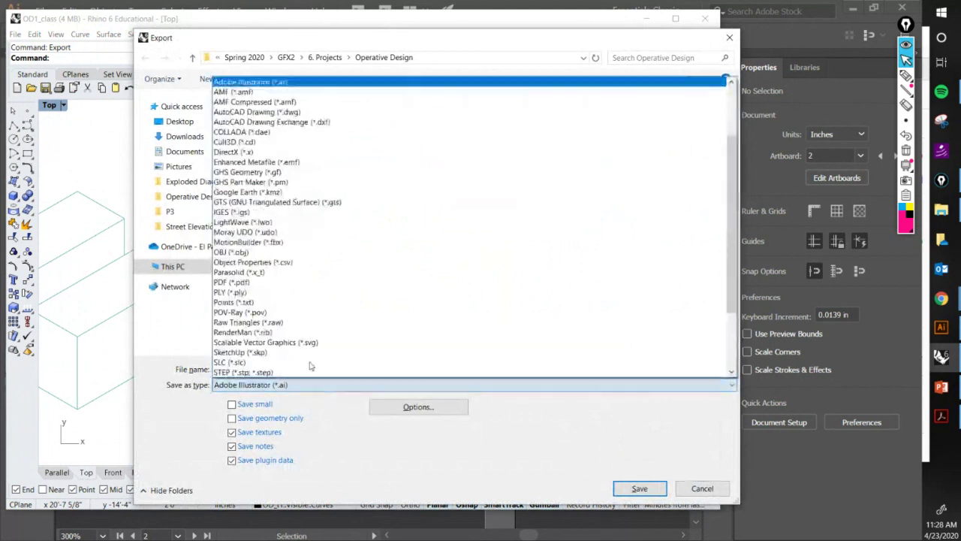
pyautogui.click(291, 83)
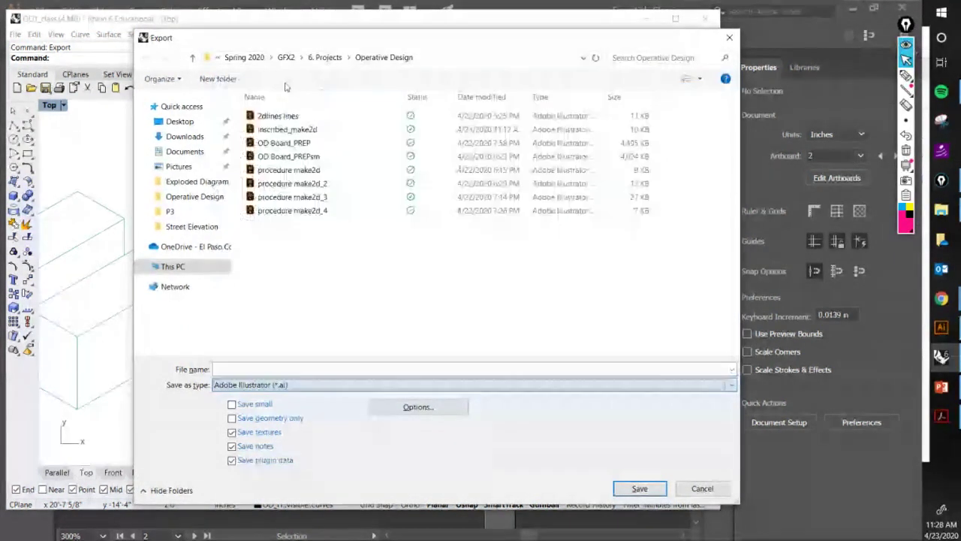
pyautogui.click(295, 133)
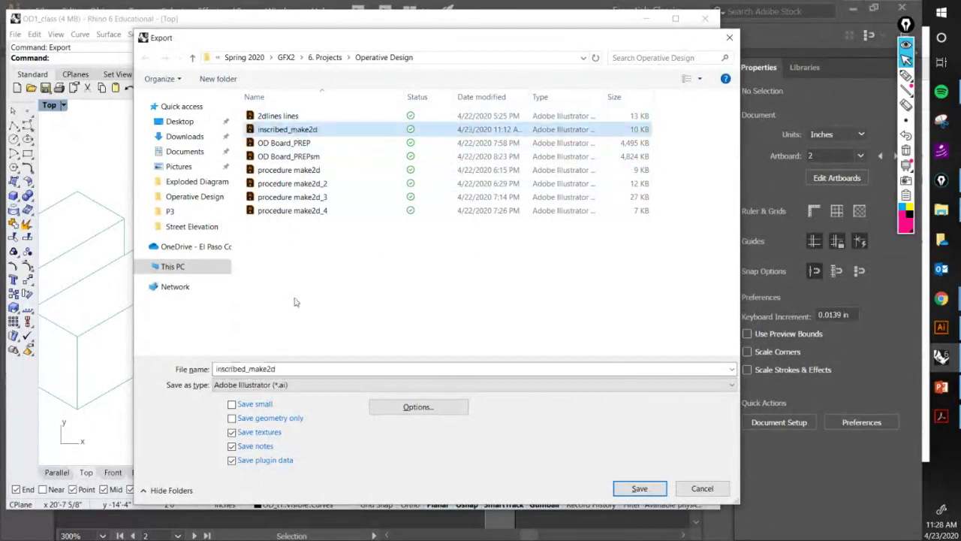
pyautogui.click(295, 369)
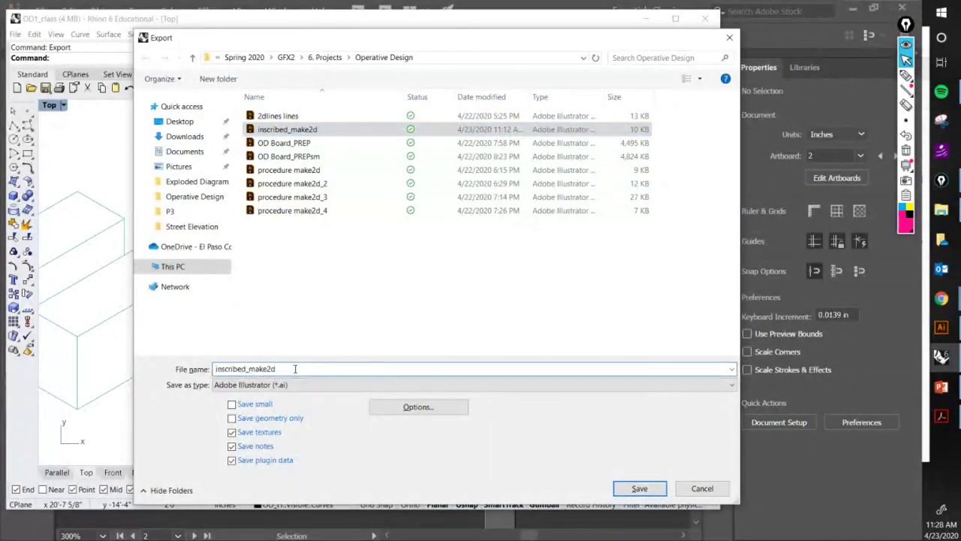
pyautogui.press('Return')
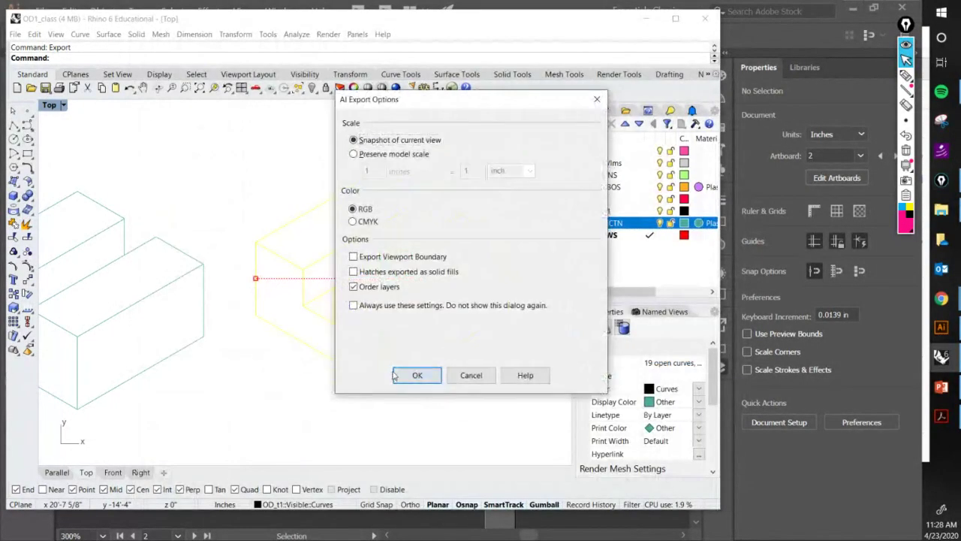
pyautogui.click(395, 375)
# Open inscribed_make2d2 in Illustrator and copy its block line drawing into the OD_FormDgrms_CLASS board.
pyautogui.click(942, 210)
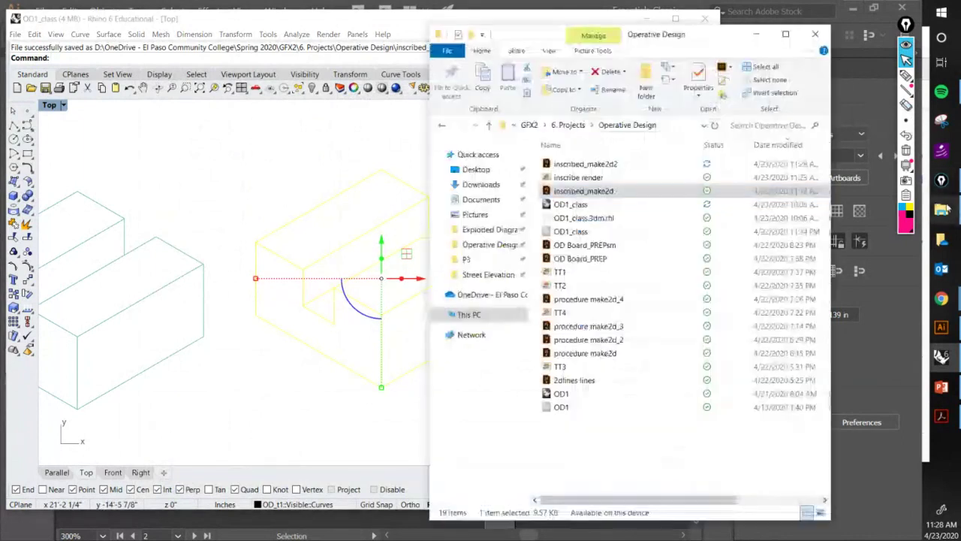
pyautogui.doubleClick(636, 166)
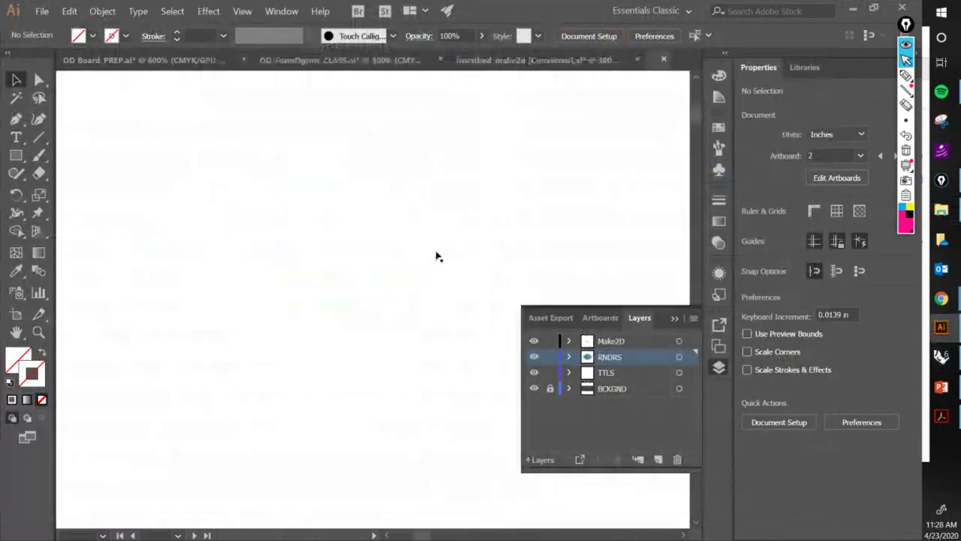
pyautogui.moveTo(513, 381); pyautogui.dragTo(309, 229)
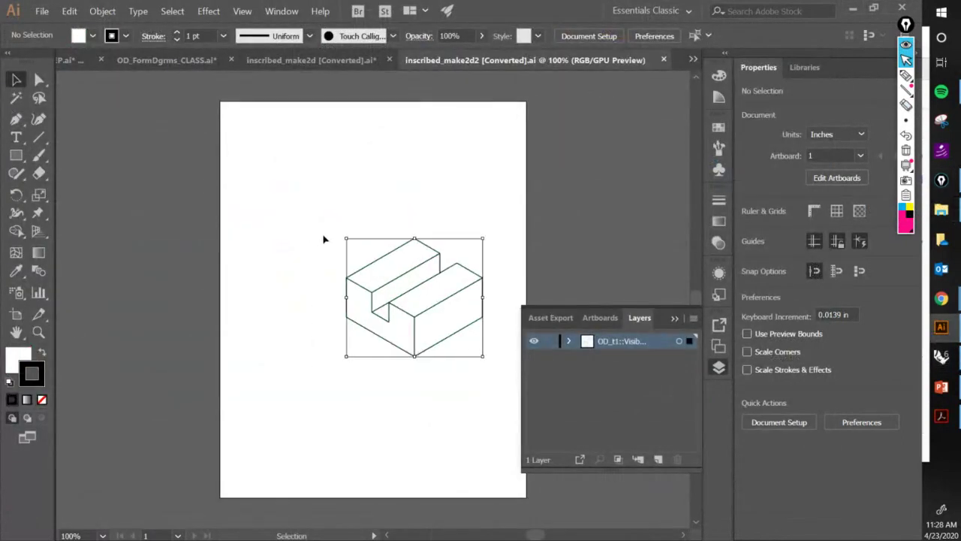
pyautogui.click(335, 62)
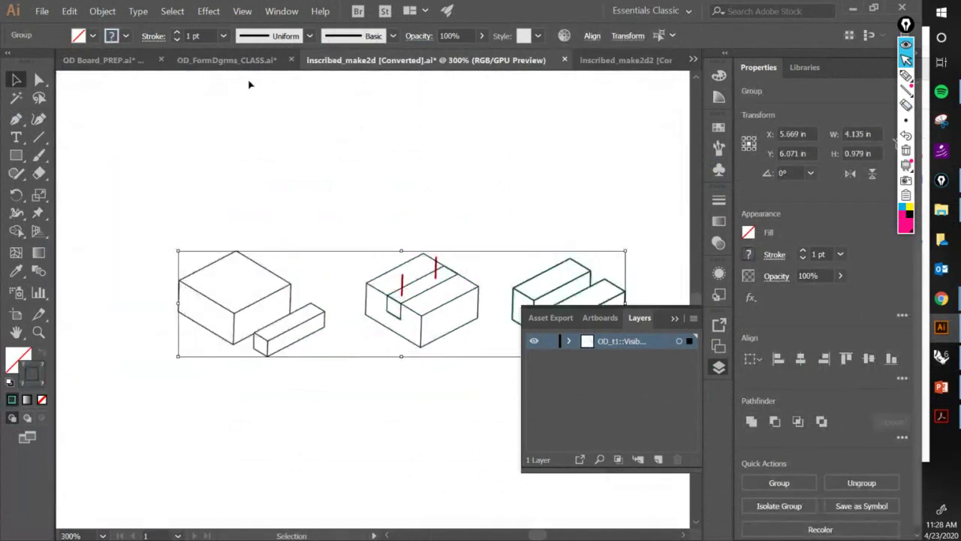
pyautogui.click(232, 60)
pyautogui.hotkey('ctrl', 'v')
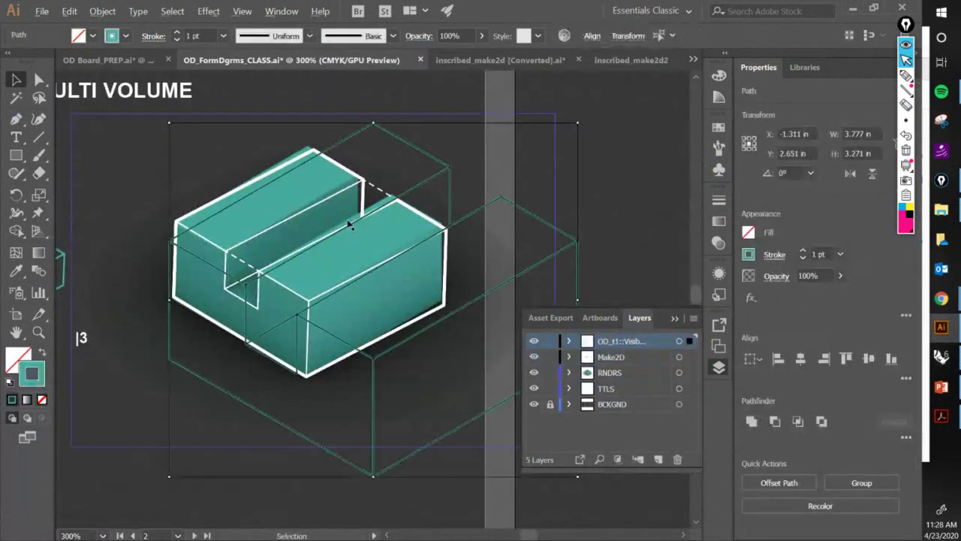
# Move the pasted line drawing onto the empty second artboard and scale it down to about 2.05 by 1.77 in.
pyautogui.hotkey('ctrl', '-')
pyautogui.hotkey('ctrl', '-')
pyautogui.hotkey('ctrl', '-')
pyautogui.moveTo(363, 253); pyautogui.dragTo(487, 250)
pyautogui.press('v')
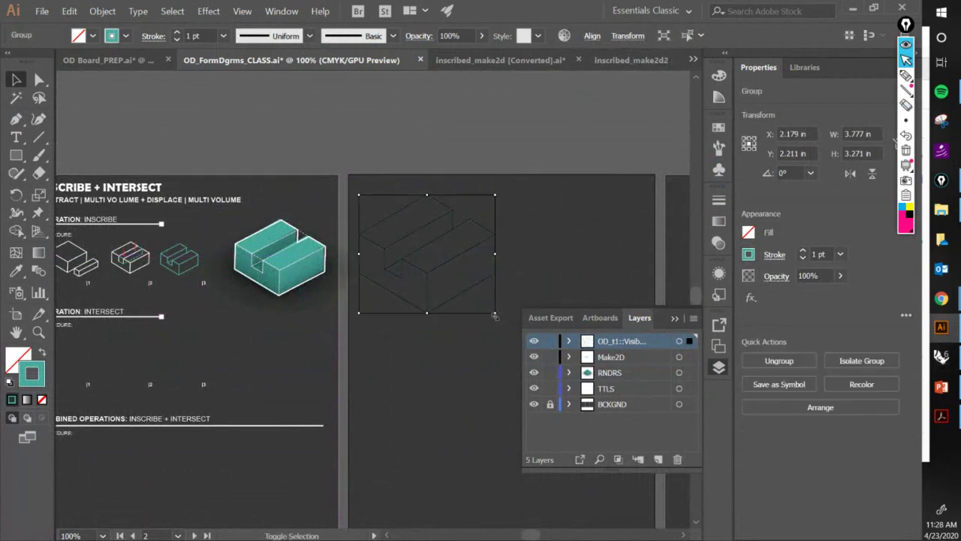
pyautogui.moveTo(495, 314); pyautogui.dragTo(433, 259)
pyautogui.scroll(1, 287, 286)
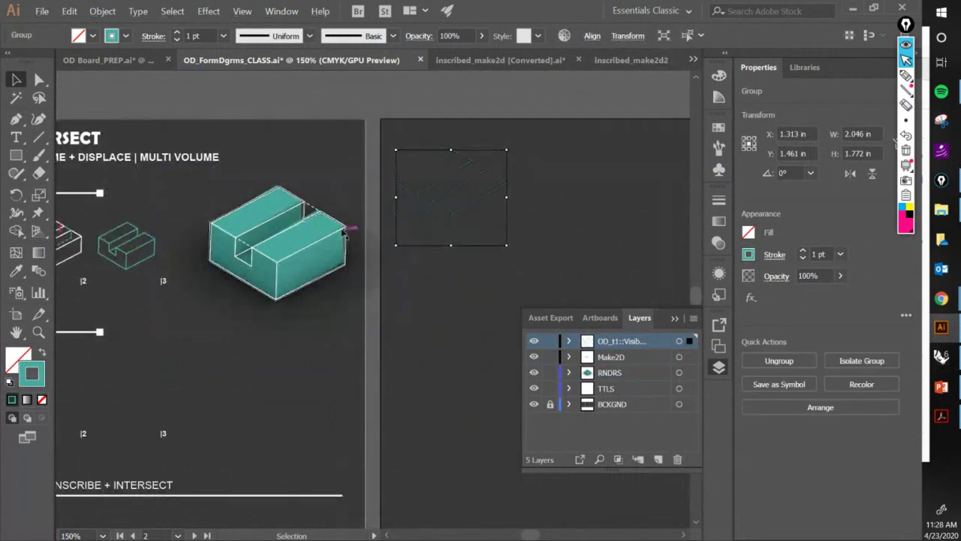
pyautogui.hotkey('ctrl', '+')
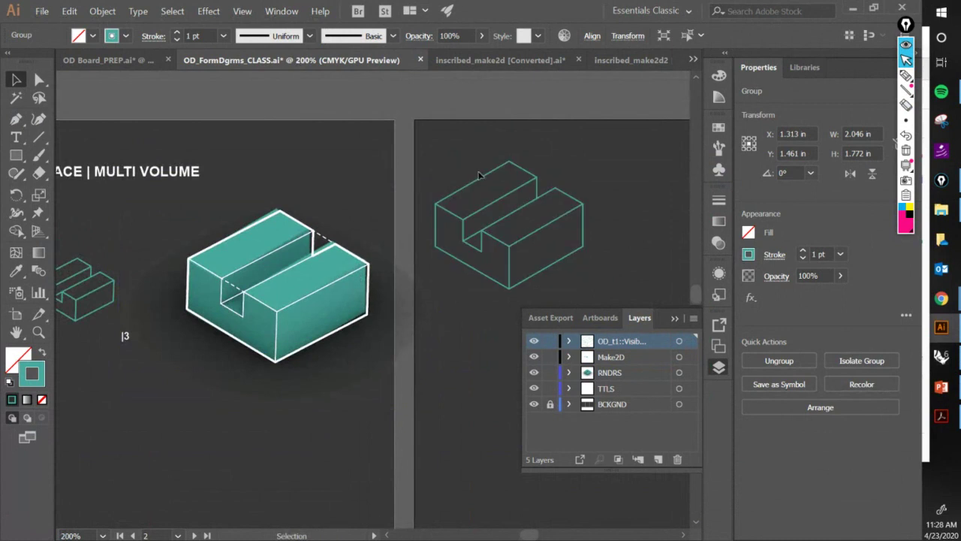
# Isolate the line drawing's group and give its outer silhouette edges the 2 pt white stroke sampled from the old outline on the render.
pyautogui.click(480, 175)
pyautogui.doubleClick(483, 180)
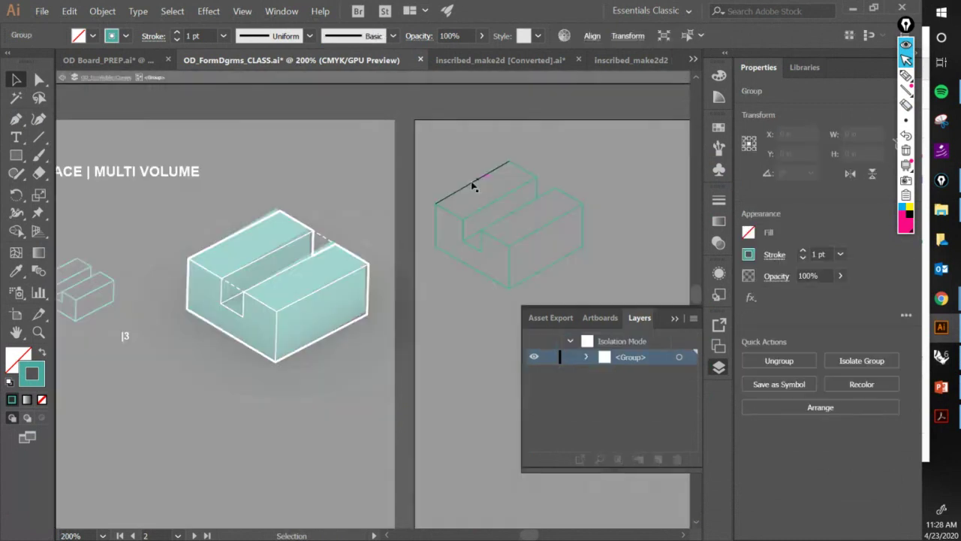
pyautogui.keyDown('shift'); pyautogui.click(531, 176); pyautogui.keyUp('shift')
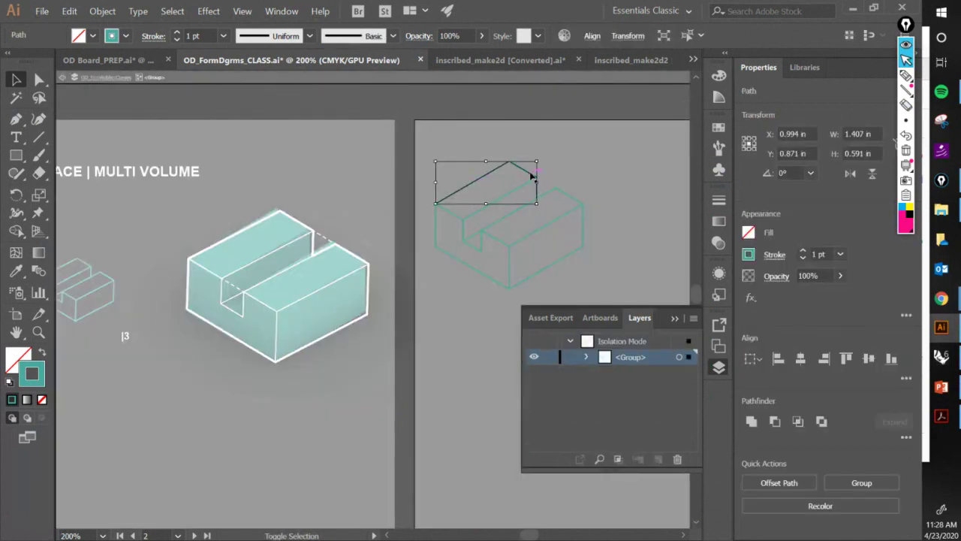
pyautogui.keyDown('shift'); pyautogui.click(584, 224); pyautogui.keyUp('shift')
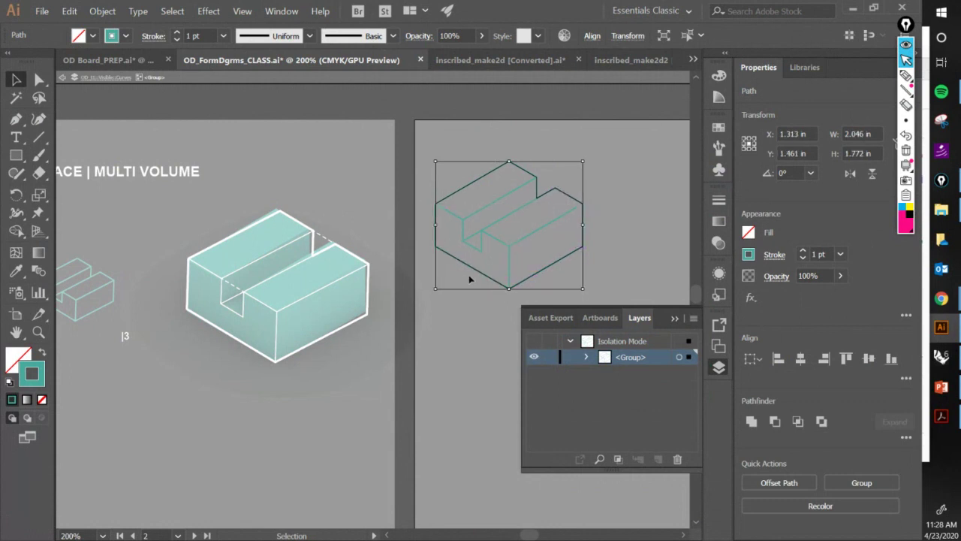
pyautogui.press('a')
pyautogui.press('v')
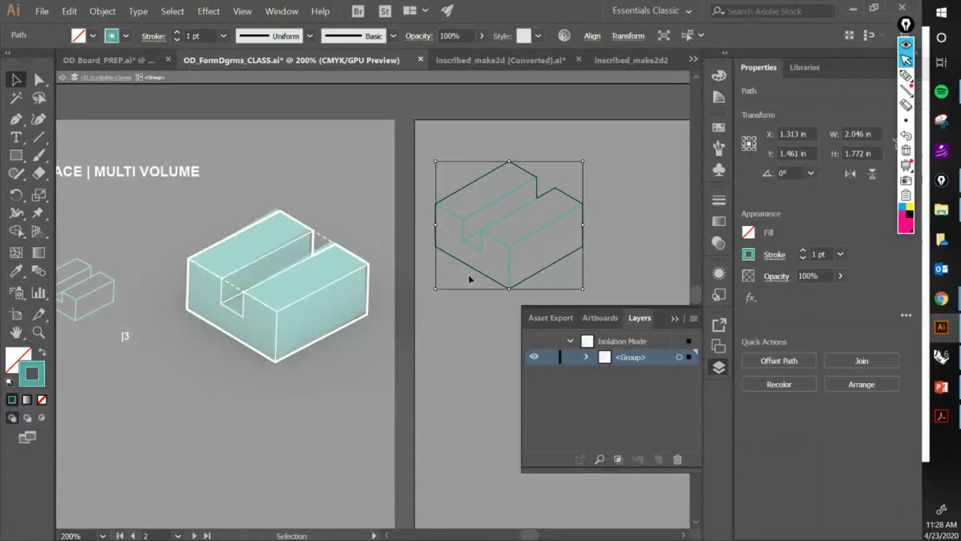
pyautogui.press('i')
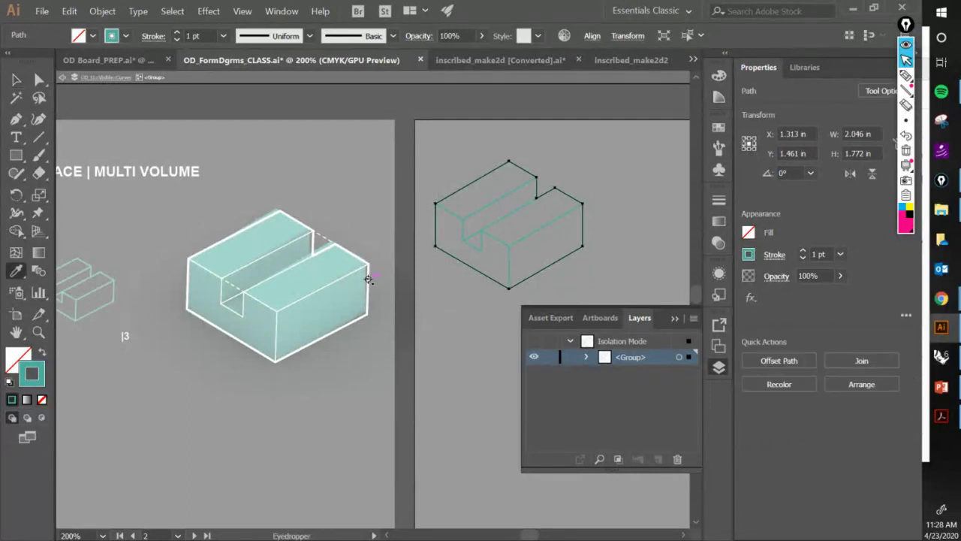
pyautogui.click(368, 278)
pyautogui.press('v')
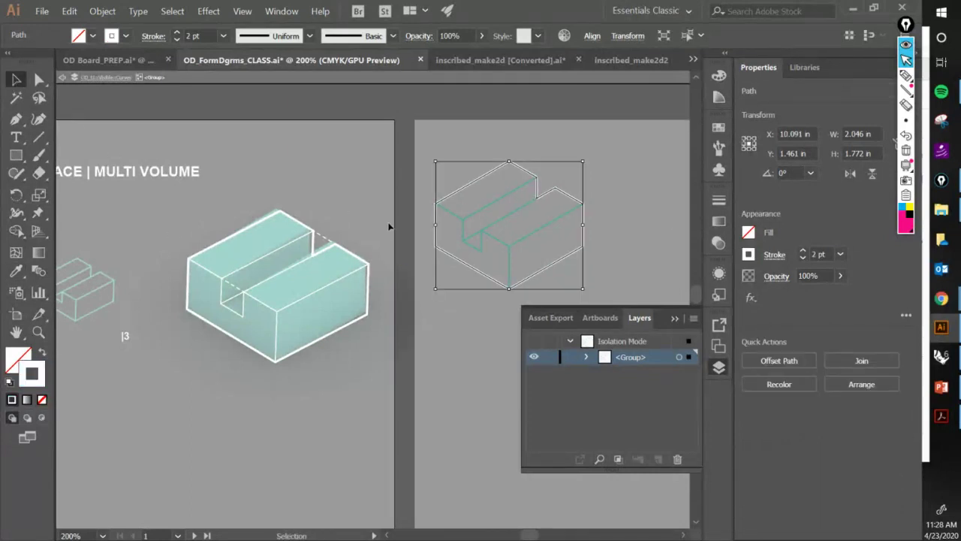
# Give the drawing's inner edges the 0.75 pt white stroke sampled from the inner lines over the render, then deselect them.
pyautogui.click(481, 236)
pyautogui.click(460, 216)
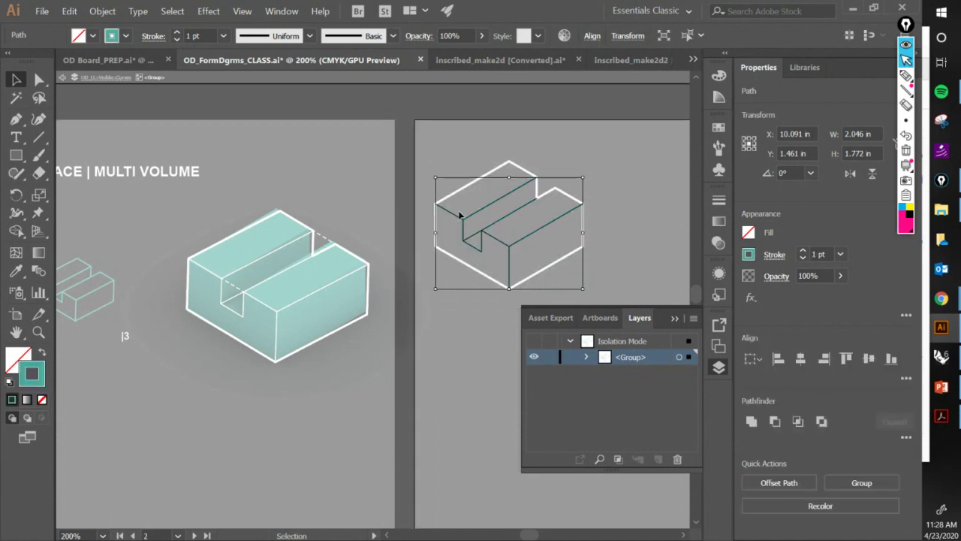
pyautogui.press('i')
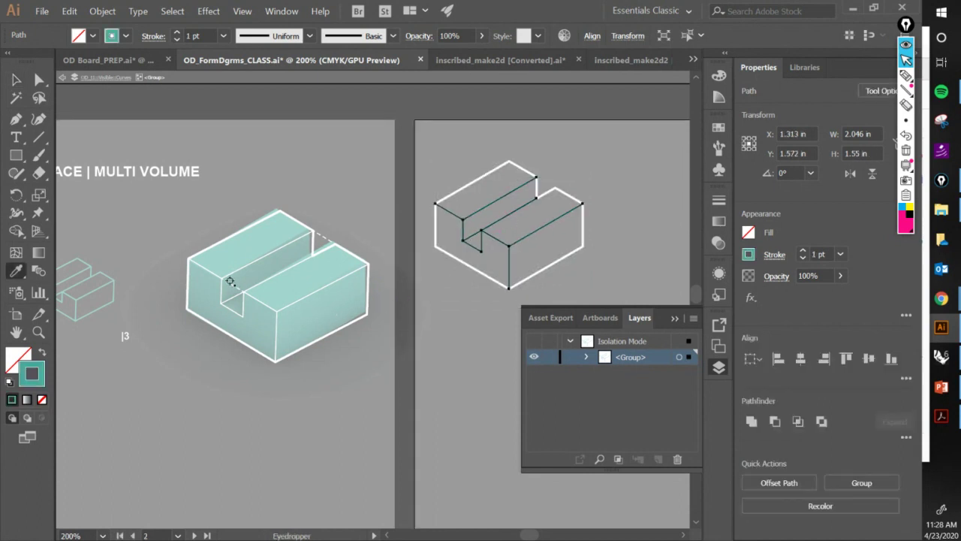
pyautogui.click(265, 308)
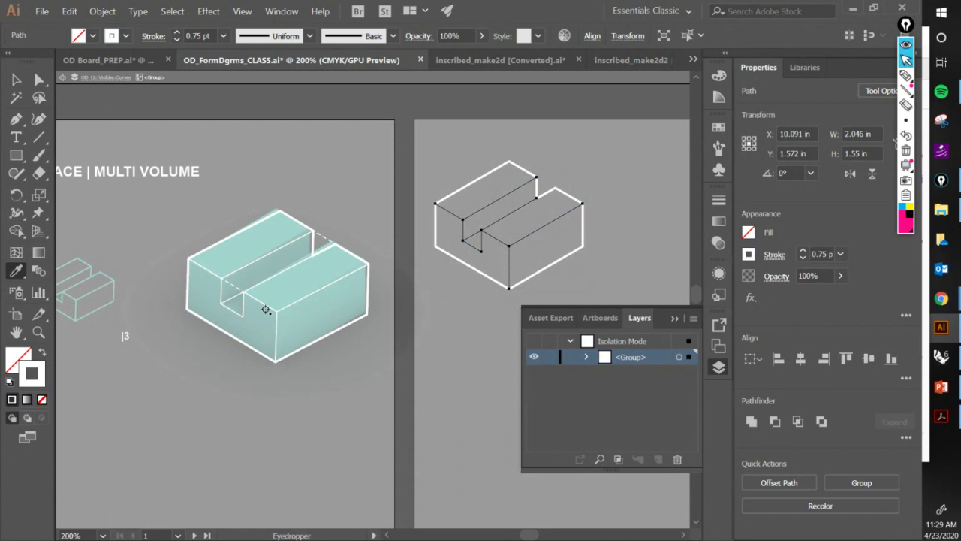
pyautogui.click(17, 79)
pyautogui.click(605, 131)
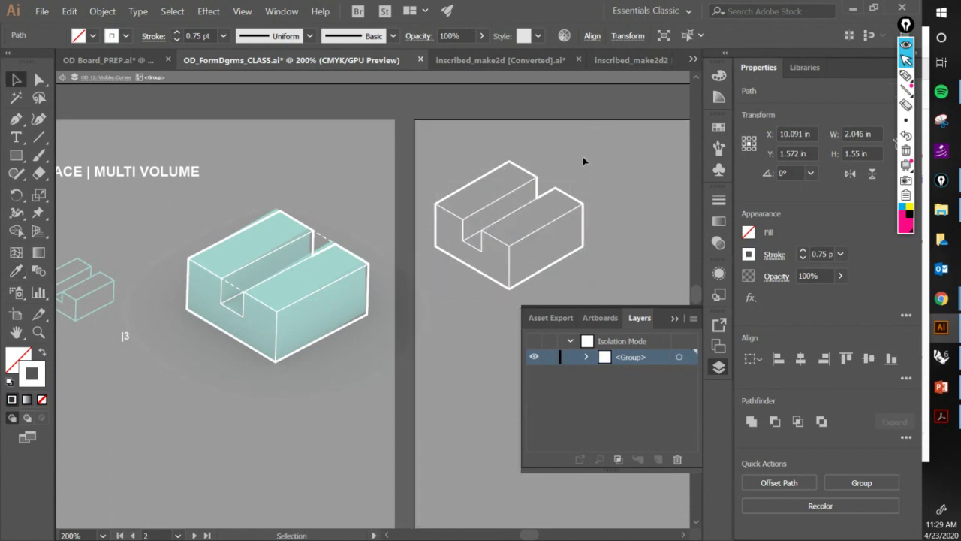
# Draw two line segments bridging the notch's open top, one at its back end and one at its front end.
pyautogui.click(39, 138)
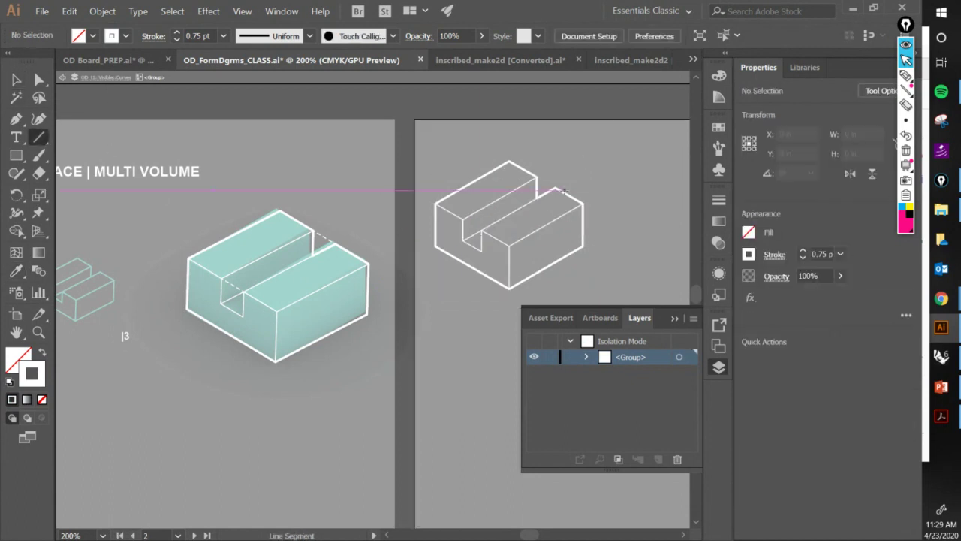
pyautogui.moveTo(536, 177)
pyautogui.mouseDown()
pyautogui.moveTo(579, 188)
pyautogui.moveTo(546, 186)
pyautogui.moveTo(555, 188)
pyautogui.mouseUp()
pyautogui.moveTo(464, 219); pyautogui.dragTo(481, 229)
pyautogui.click(16, 79)
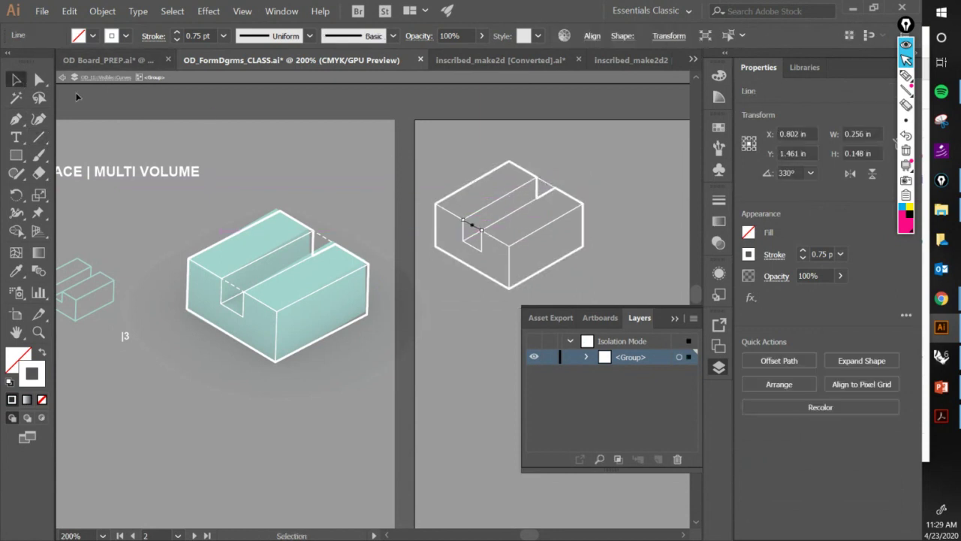
# Apply the dashed white stroke sampled from the old outline to both notch-bridging lines and exit group isolation.
pyautogui.keyDown('shift'); pyautogui.click(542, 188); pyautogui.keyUp('shift')
pyautogui.press('i')
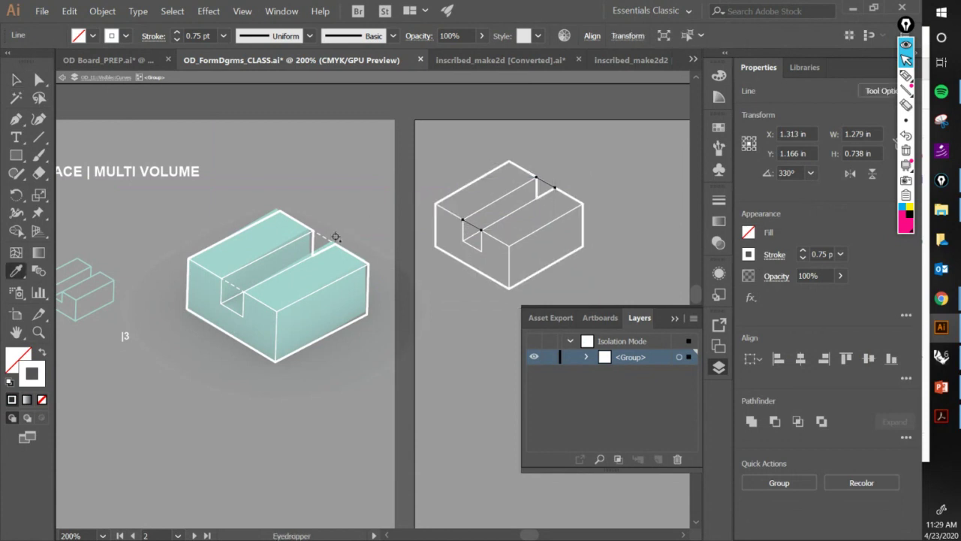
pyautogui.click(325, 238)
pyautogui.click(15, 81)
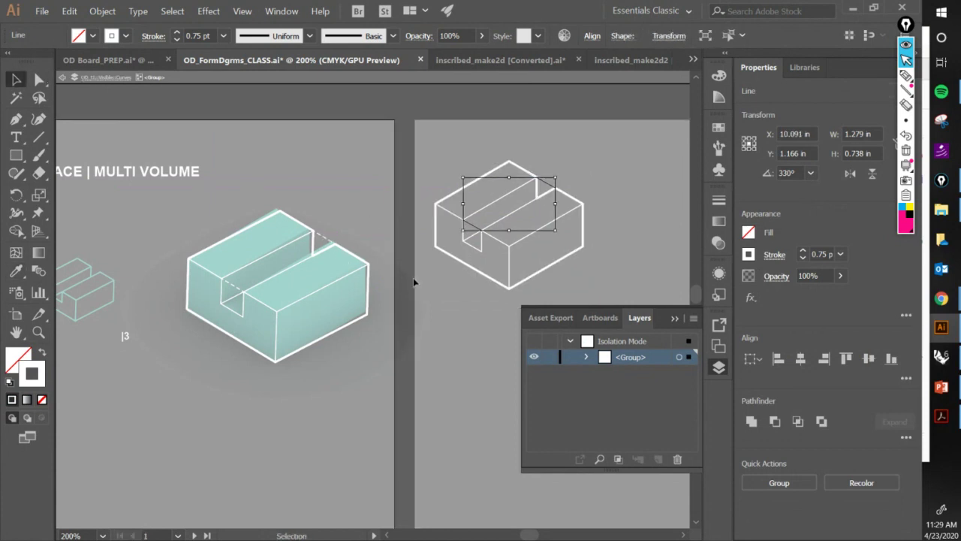
pyautogui.click(407, 315)
pyautogui.doubleClick(447, 329)
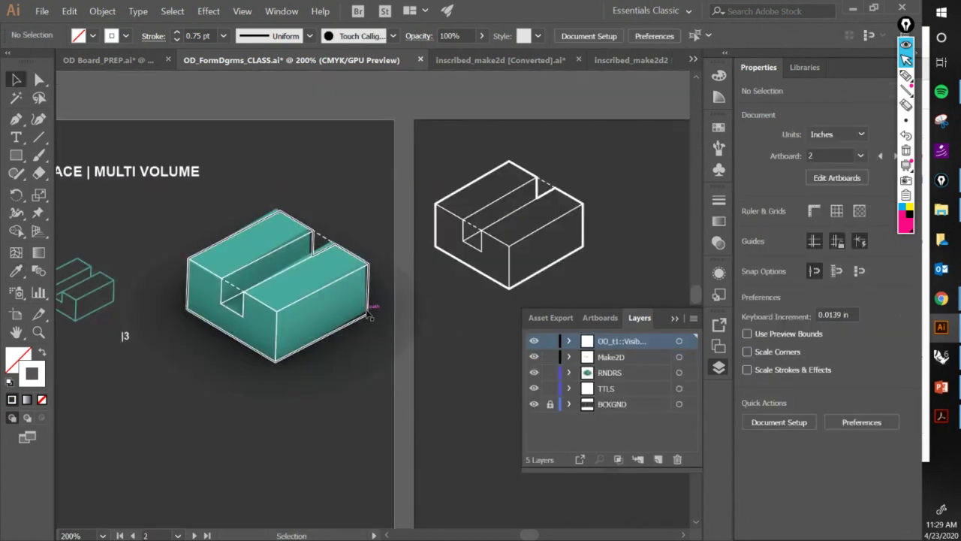
# Delete the old white outline from the render and move the new line drawing onto the rendered block.
pyautogui.click(369, 319)
pyautogui.press('Delete')
pyautogui.moveTo(472, 269)
pyautogui.mouseDown()
pyautogui.moveTo(250, 320)
pyautogui.moveTo(232, 271)
pyautogui.moveTo(226, 335)
pyautogui.moveTo(225, 327)
pyautogui.mouseUp()
# Scale the new line drawing to about 2.48 by 2.14 in, align it with the rendered block's edges, and deselect everything.
pyautogui.scroll(1, 225, 327)
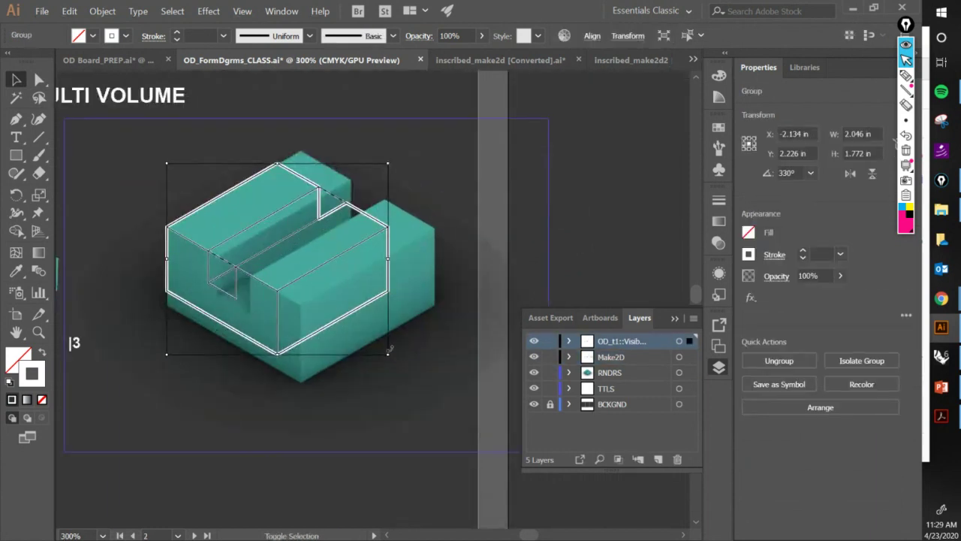
pyautogui.moveTo(387, 355); pyautogui.dragTo(430, 418)
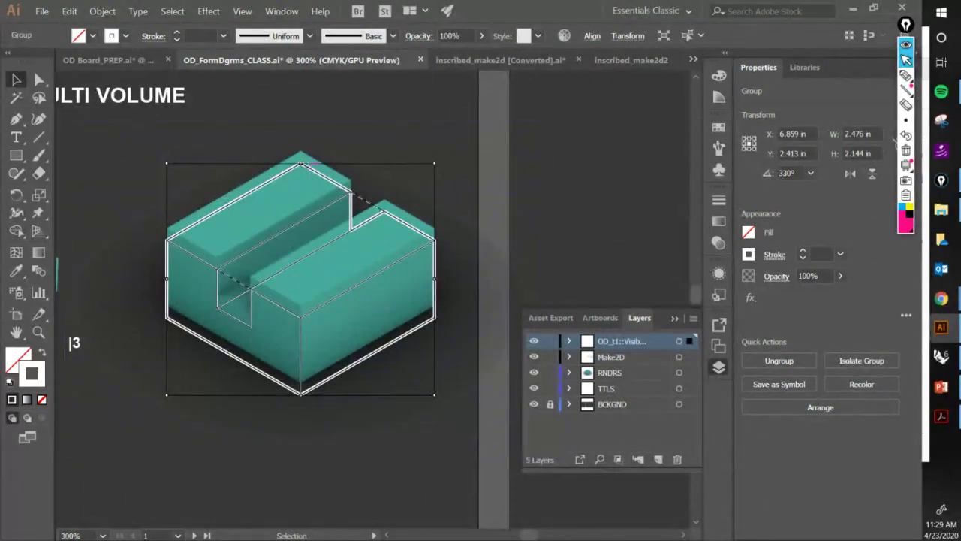
pyautogui.moveTo(301, 163); pyautogui.dragTo(300, 152)
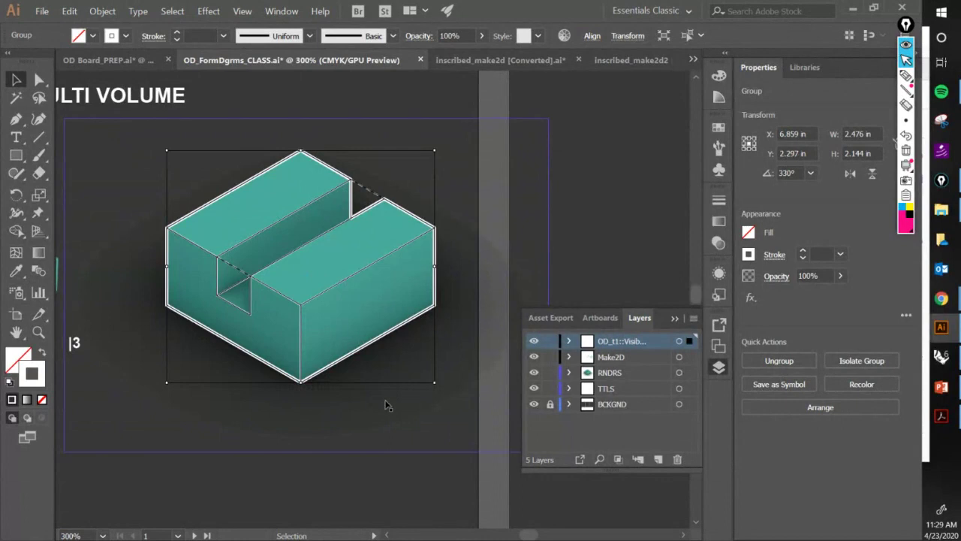
pyautogui.click(385, 434)
pyautogui.hotkey('ctrl', '1')
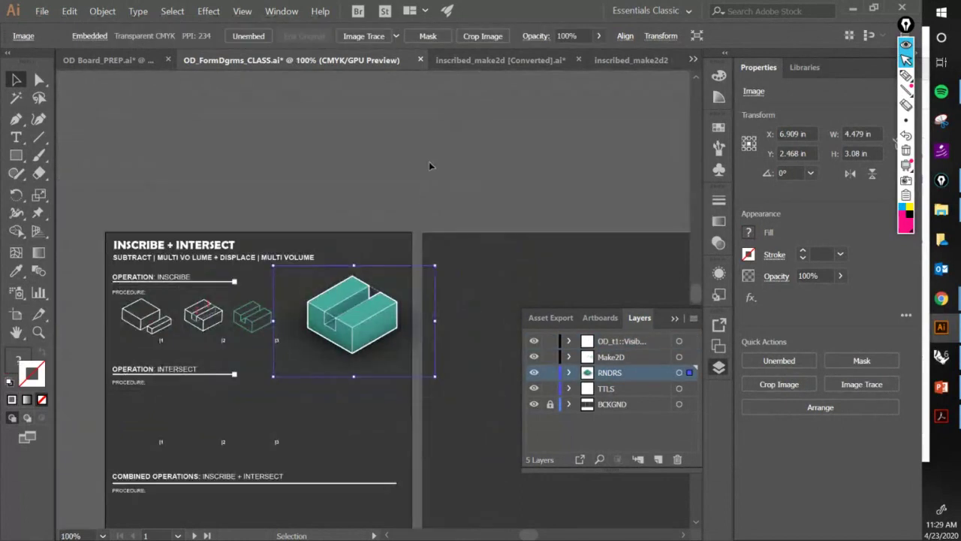
pyautogui.click(429, 165)
pyautogui.hotkey('ctrl', '+')
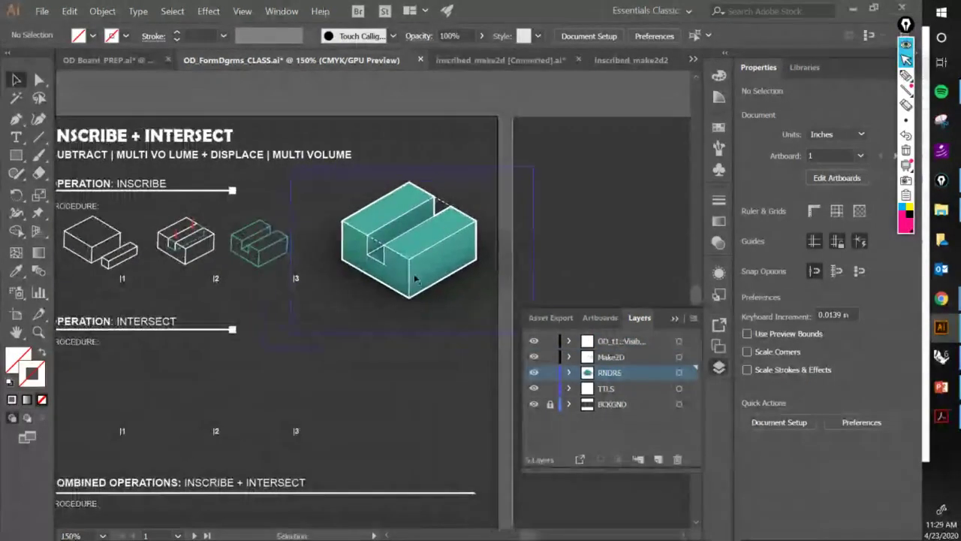
pyautogui.hotkey('ctrl', '-')
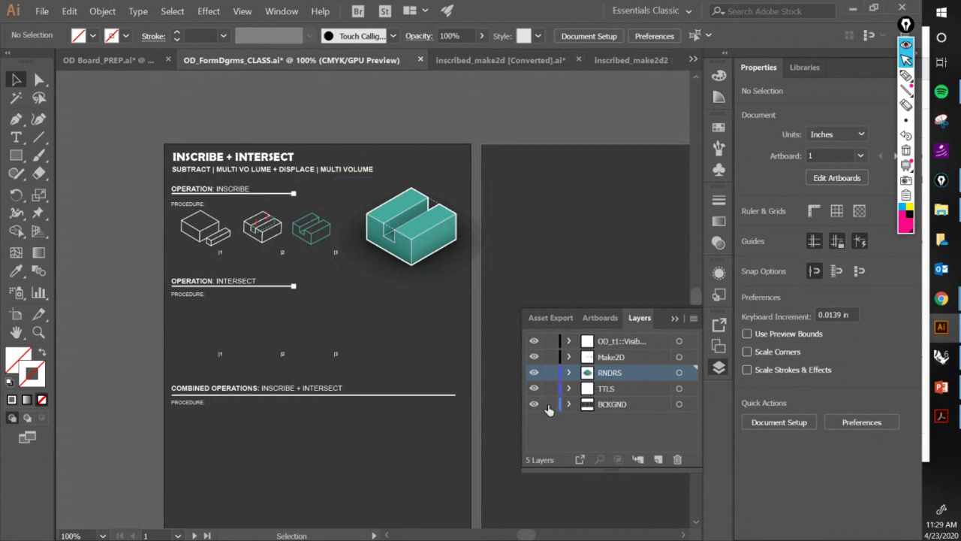
# Select the first artboard's background rectangle on the BCKGND layer and set its fill to muted teal 72A39C.
pyautogui.click(604, 409)
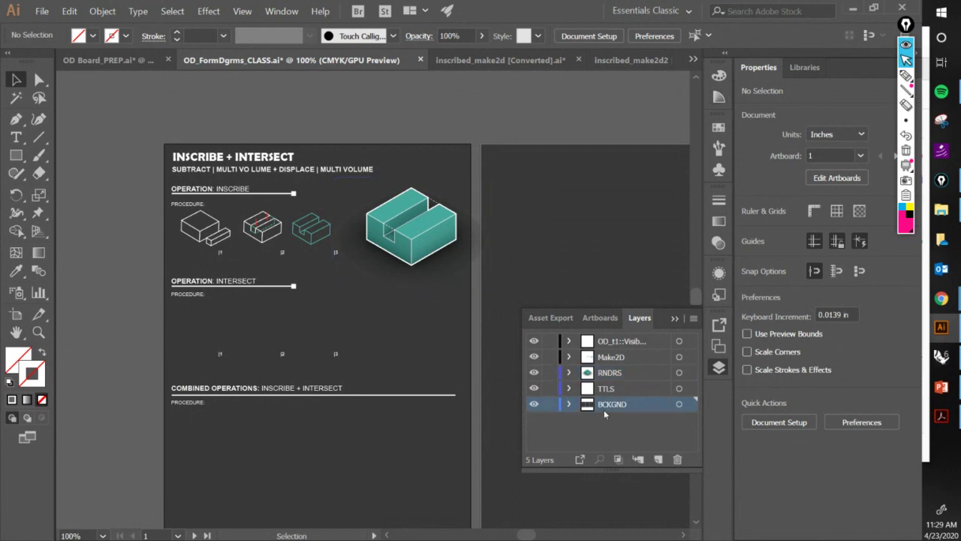
pyautogui.click(688, 404)
pyautogui.doubleClick(20, 359)
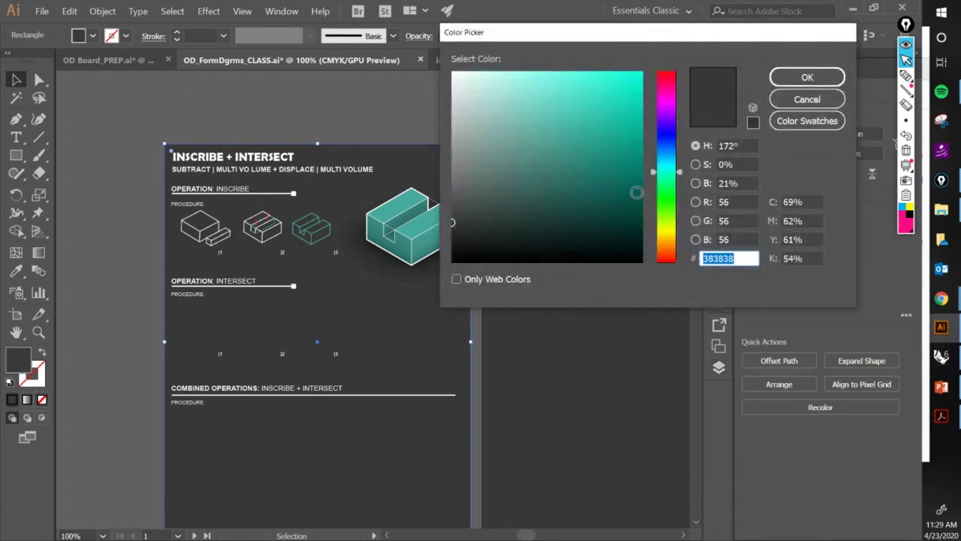
pyautogui.moveTo(468, 71)
pyautogui.mouseDown()
pyautogui.moveTo(453, 71)
pyautogui.moveTo(496, 71)
pyautogui.moveTo(501, 158)
pyautogui.moveTo(510, 140)
pyautogui.mouseUp()
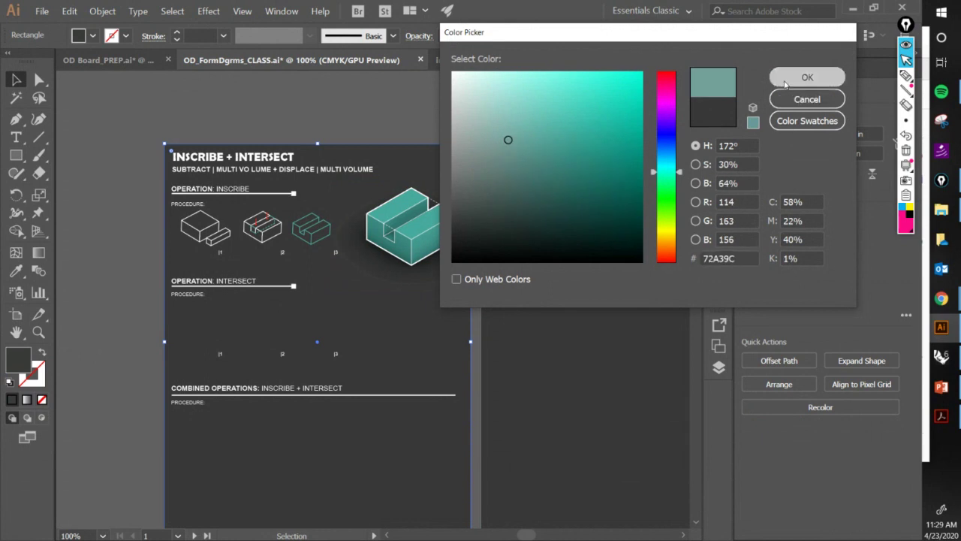
pyautogui.click(808, 77)
pyautogui.click(434, 93)
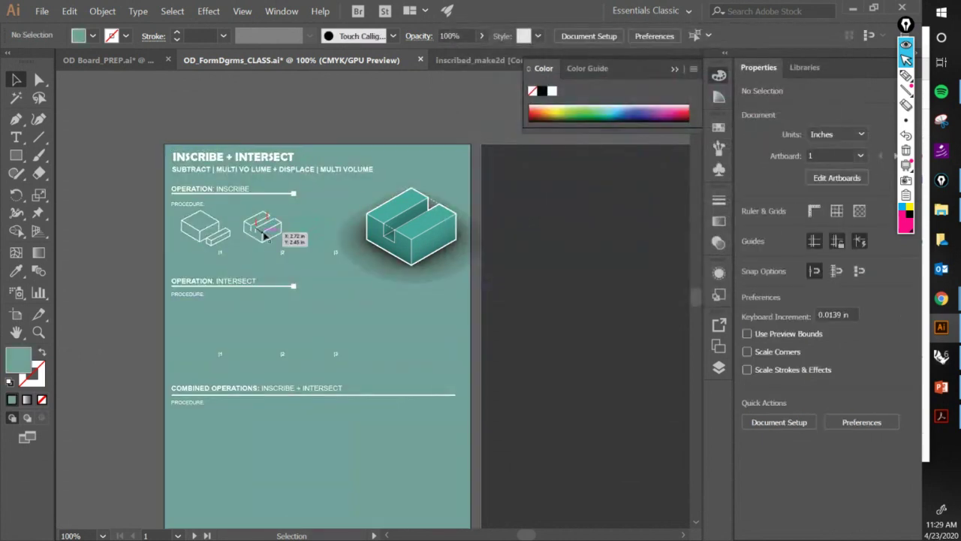
# Change the first artboard's background rectangle fill to light pink FFDEF4 and deselect it.
pyautogui.click(719, 367)
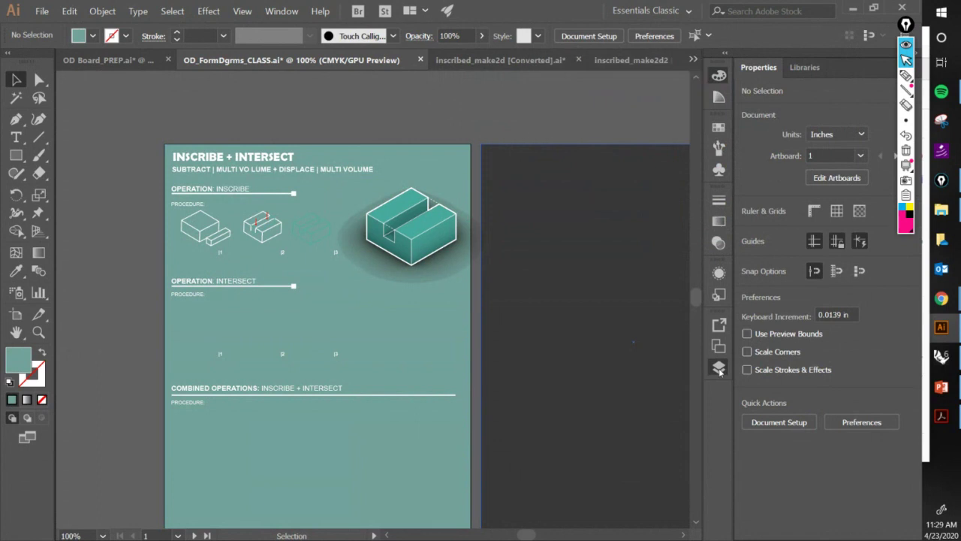
pyautogui.click(440, 313)
pyautogui.doubleClick(24, 358)
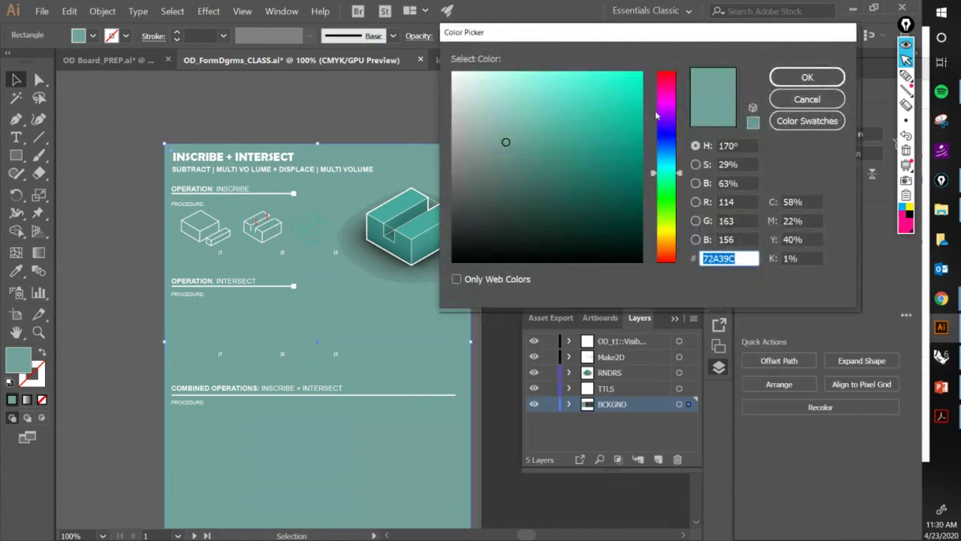
pyautogui.click(668, 95)
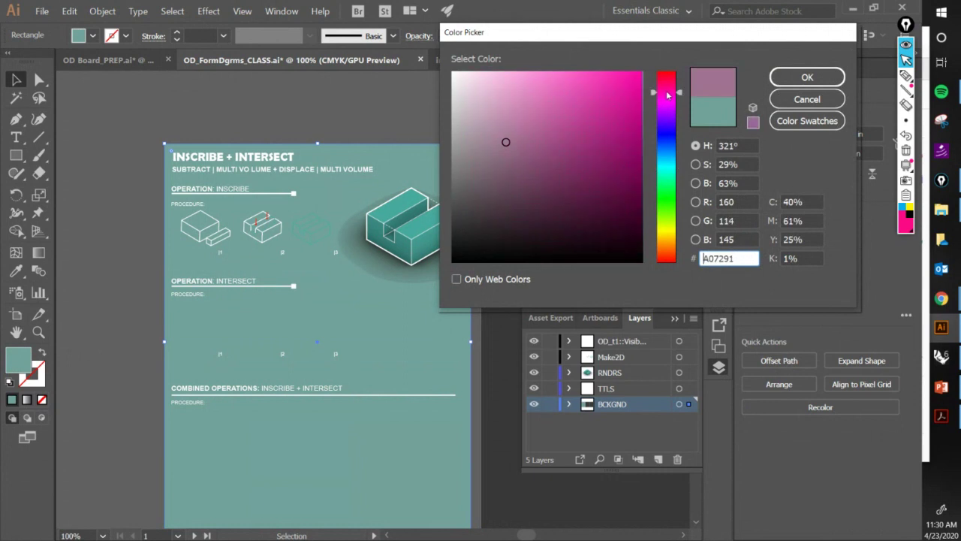
pyautogui.moveTo(481, 78); pyautogui.dragTo(476, 69)
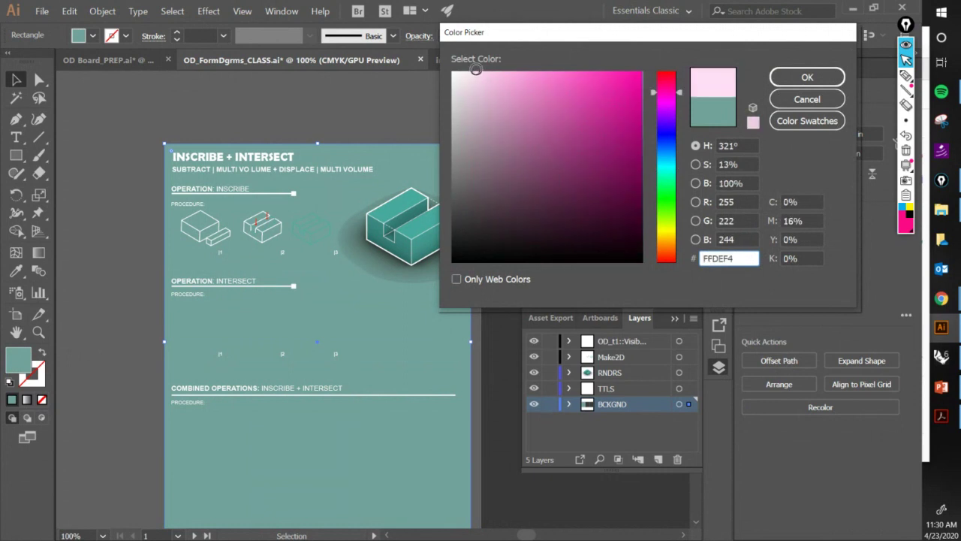
pyautogui.click(801, 76)
pyautogui.click(401, 103)
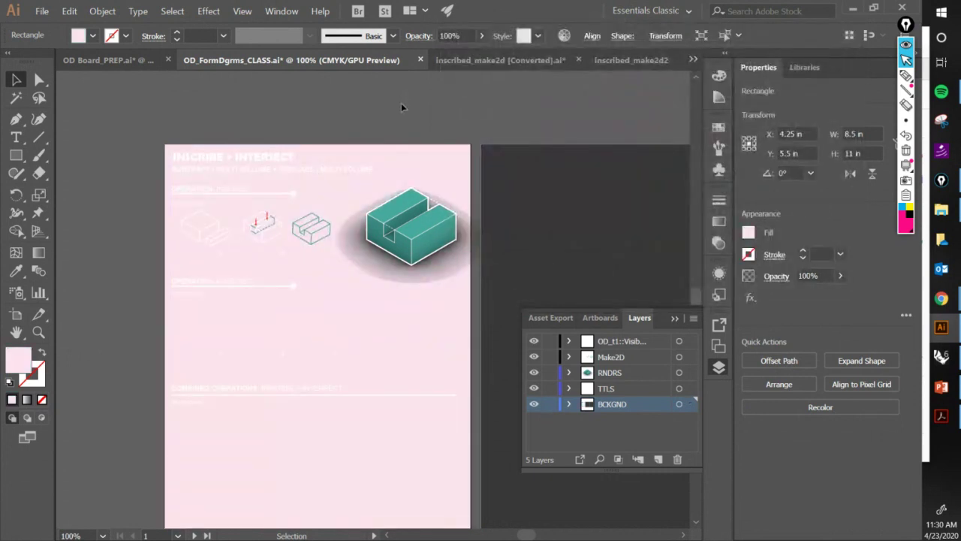
# Lock the BCKGND layer.
pyautogui.scroll(1, 380, 157)
pyautogui.scroll(1, 426, 255)
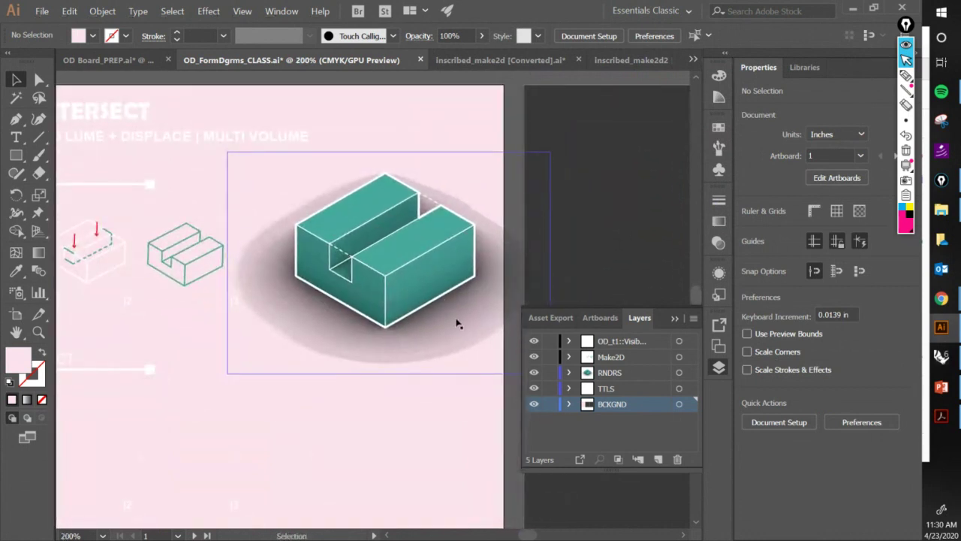
pyautogui.scroll(-1, 367, 333)
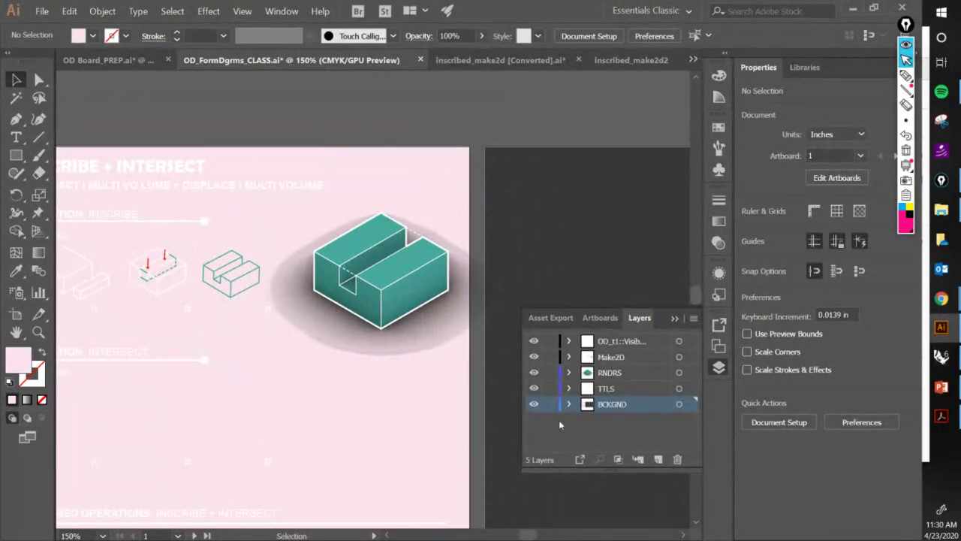
pyautogui.scroll(-1, 466, 247)
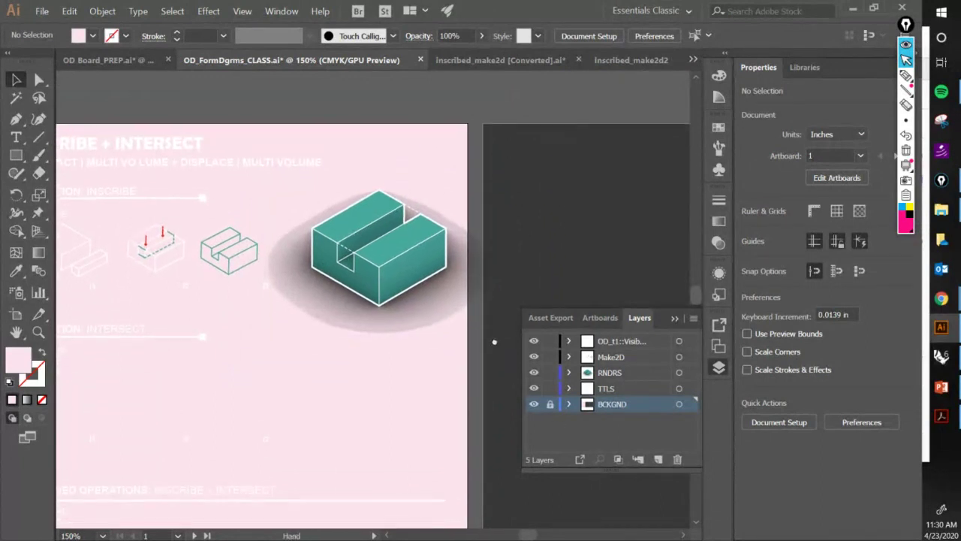
# Duplicate the rendered block together with its line drawing into the space below the original, then deselect.
pyautogui.click(377, 258)
pyautogui.scroll(-2, 377, 258)
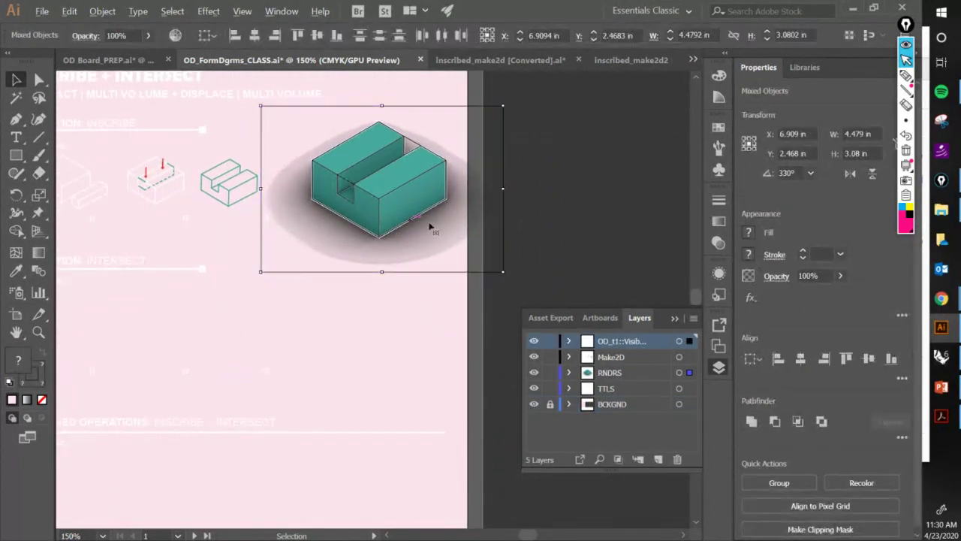
pyautogui.moveTo(430, 227); pyautogui.dragTo(494, 232)
pyautogui.moveTo(488, 220); pyautogui.dragTo(325, 368)
pyautogui.click(481, 274)
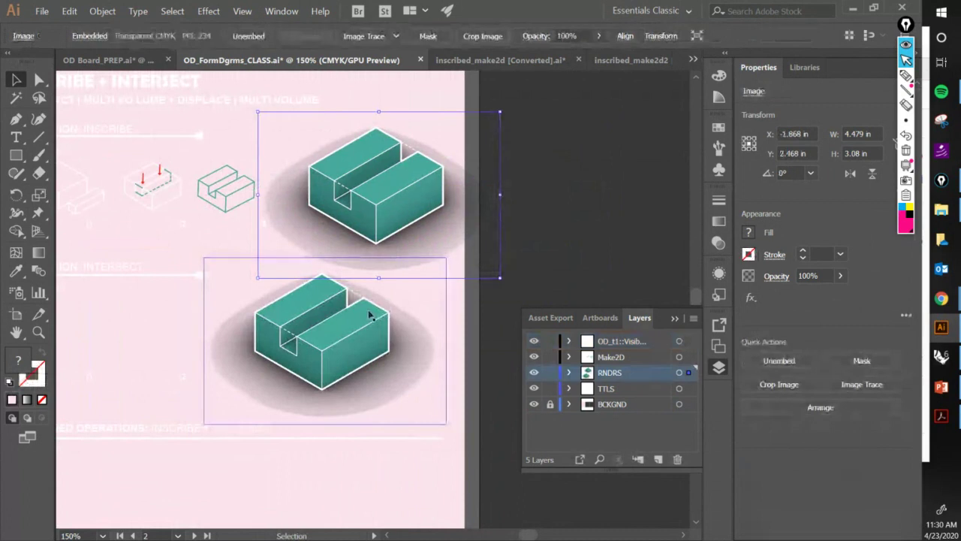
pyautogui.click(562, 251)
# Copy the outer silhouette path from the duplicated line drawing's group and paste it in place outside the group.
pyautogui.scroll(1, 348, 334)
pyautogui.click(404, 323)
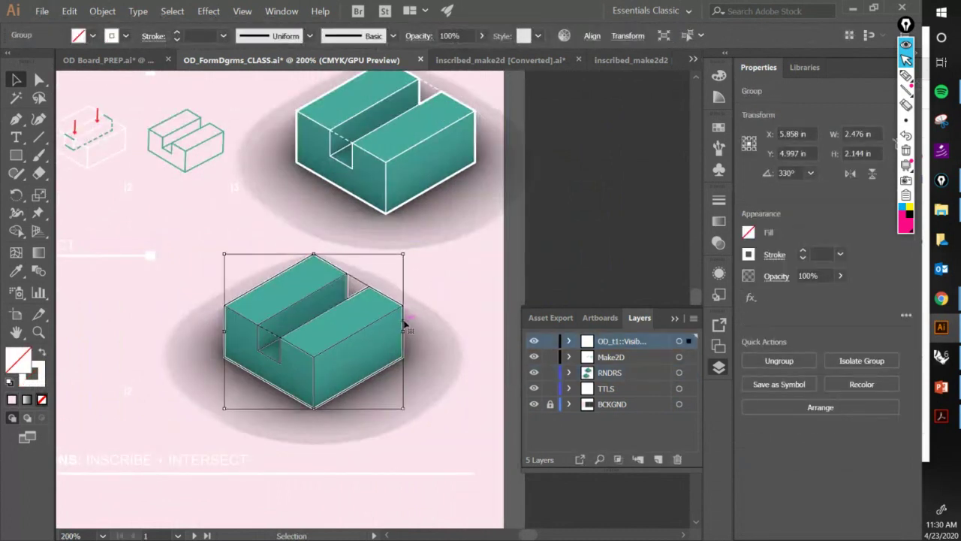
pyautogui.doubleClick(404, 324)
pyautogui.click(403, 336)
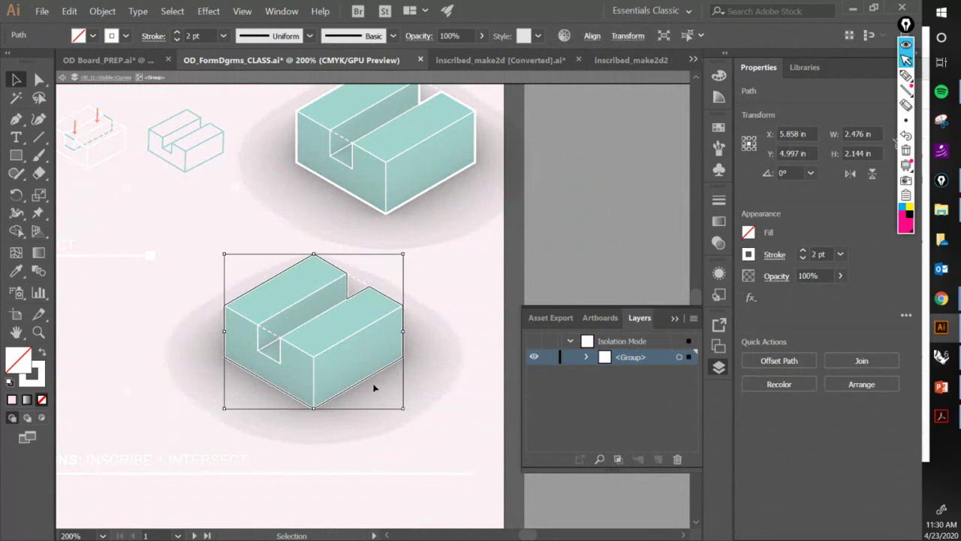
pyautogui.press('a')
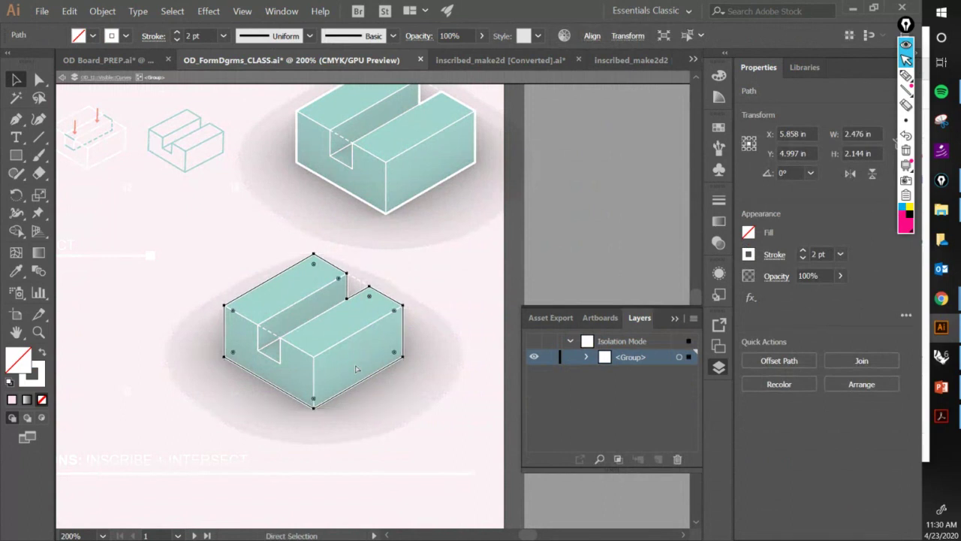
pyautogui.press('v')
pyautogui.doubleClick(141, 365)
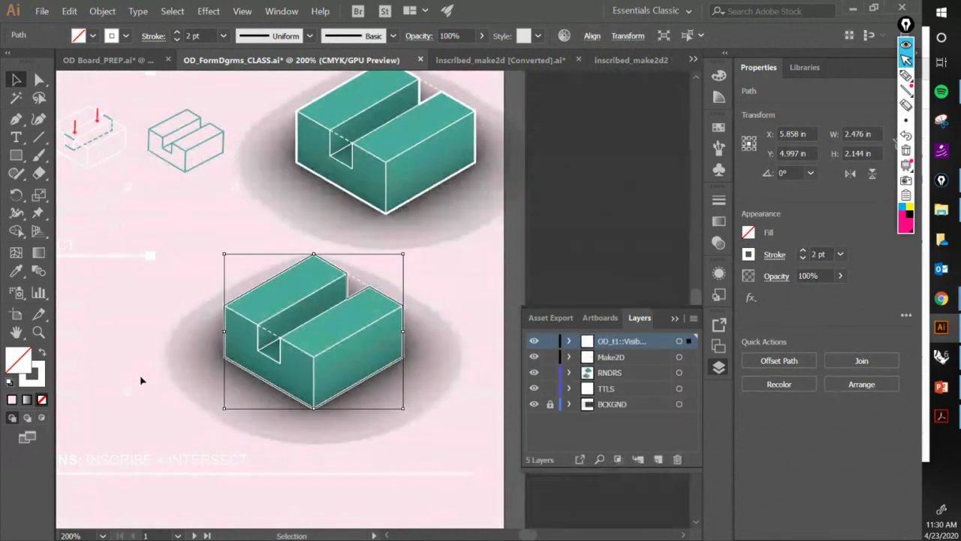
pyautogui.click(157, 296)
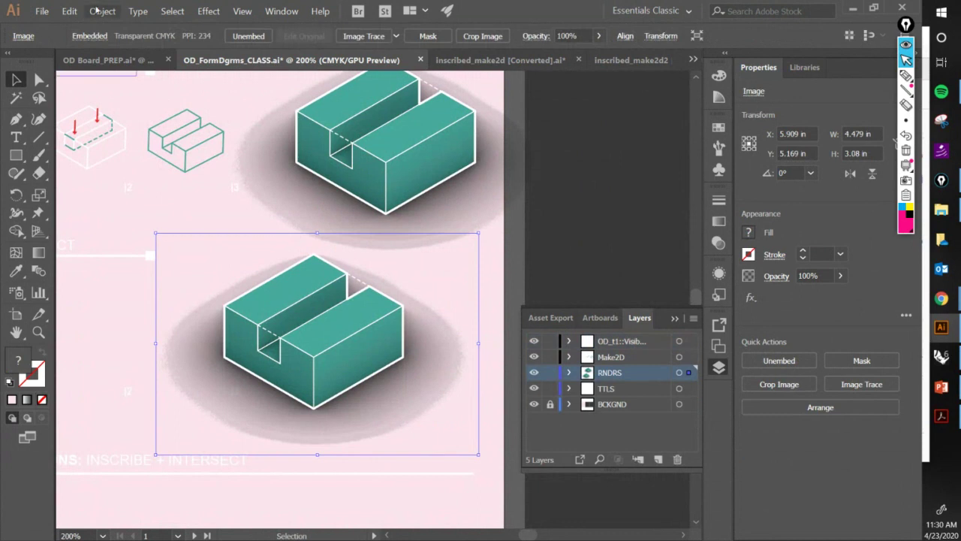
pyautogui.click(69, 11)
pyautogui.click(130, 114)
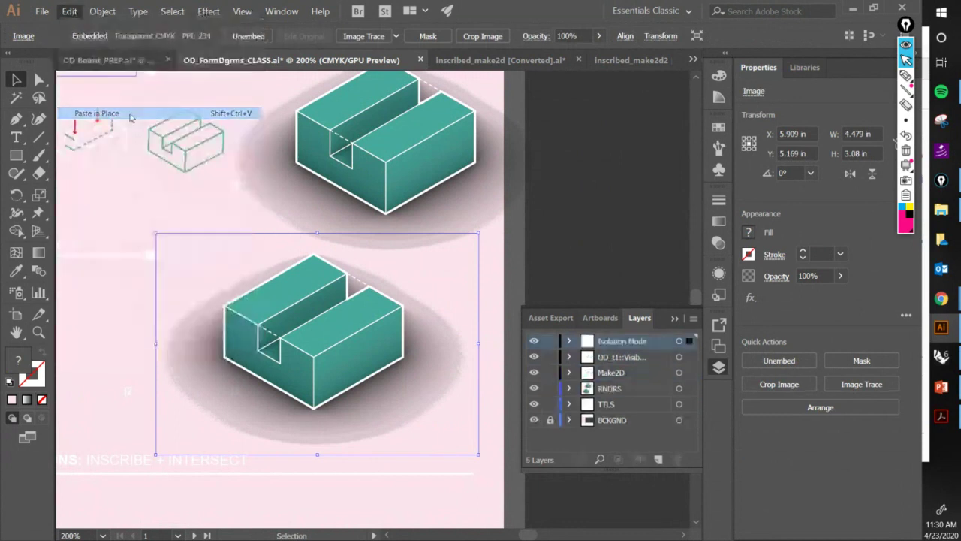
# Make a clipping mask from the duplicated render image and the pasted silhouette path to crop off the shadow.
pyautogui.keyDown('shift'); pyautogui.click(206, 365); pyautogui.keyUp('shift')
pyautogui.click(195, 366)
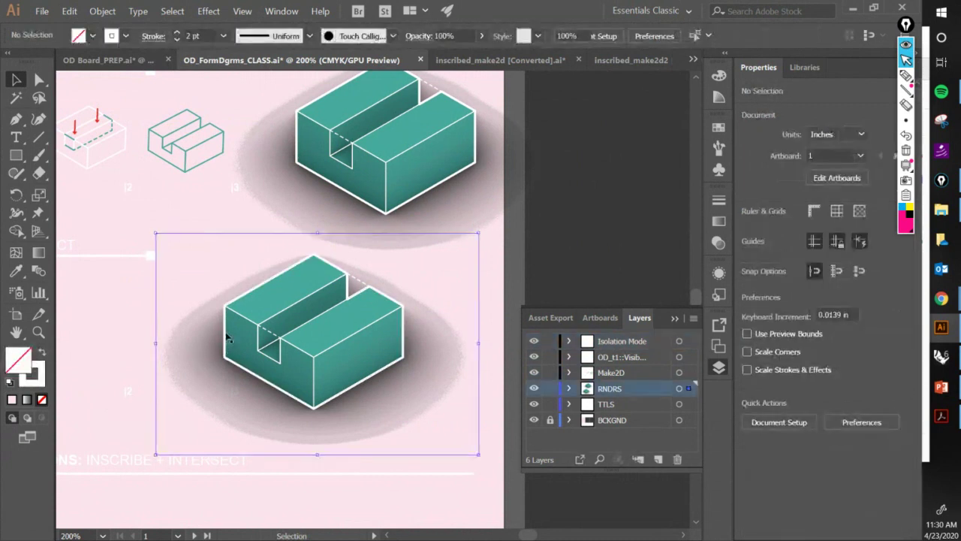
pyautogui.keyDown('shift'); pyautogui.click(225, 338); pyautogui.keyUp('shift')
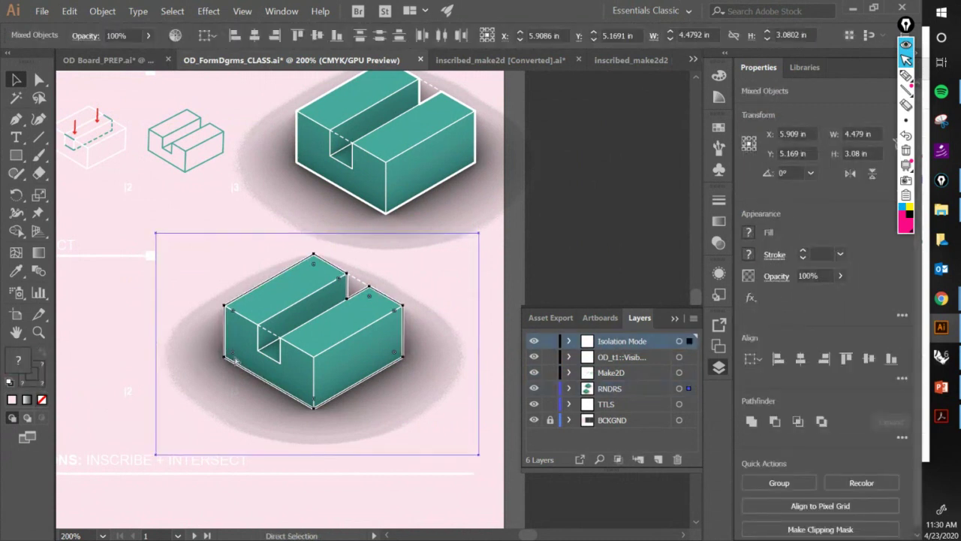
pyautogui.hotkey('ctrl', '7')
pyautogui.press('v')
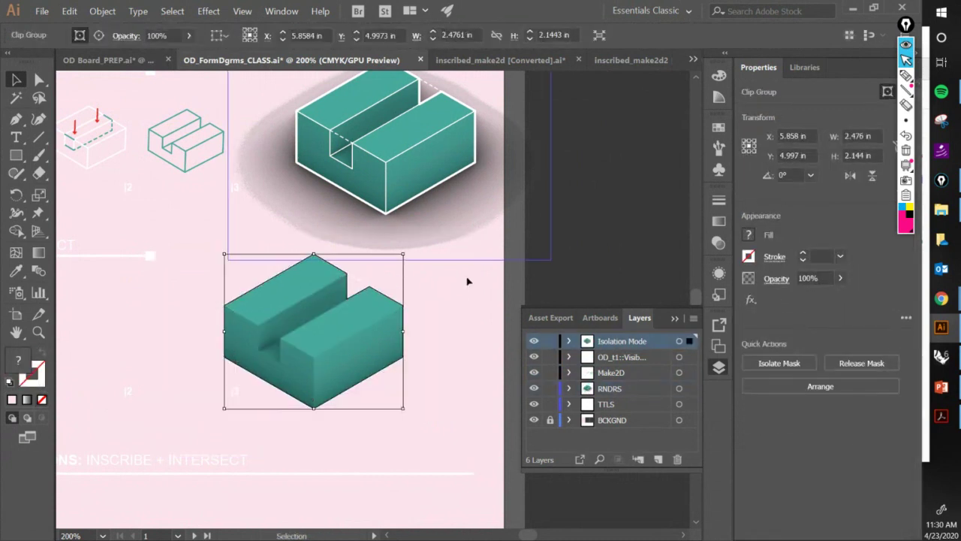
# Move the clipped render together with its line drawing to about X 6.48 in, Y 5.22 in and deselect.
pyautogui.click(427, 336)
pyautogui.scroll(-2, 431, 328)
pyautogui.moveTo(418, 335); pyautogui.dragTo(408, 343)
pyautogui.scroll(1, 408, 343)
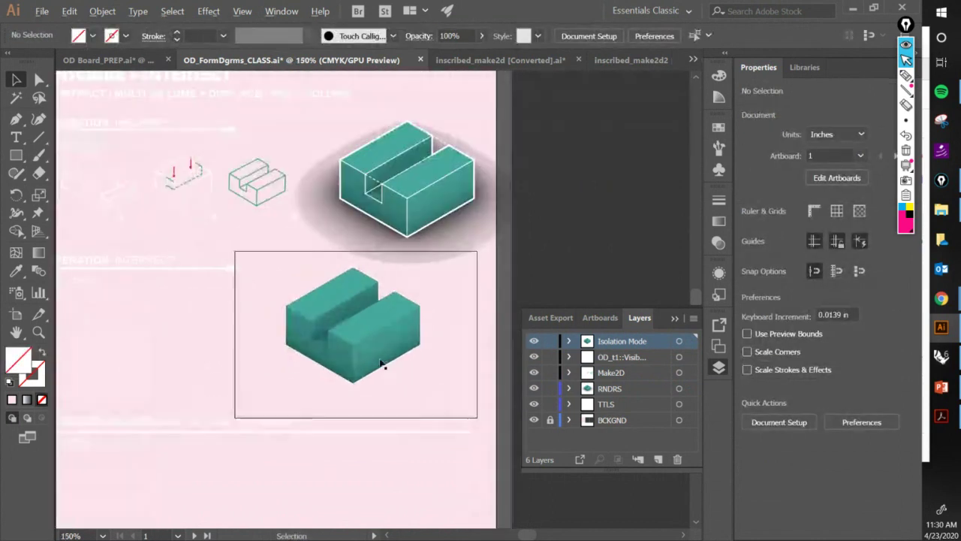
pyautogui.moveTo(386, 256); pyautogui.dragTo(329, 268)
pyautogui.moveTo(344, 317); pyautogui.dragTo(377, 360)
pyautogui.click(412, 330)
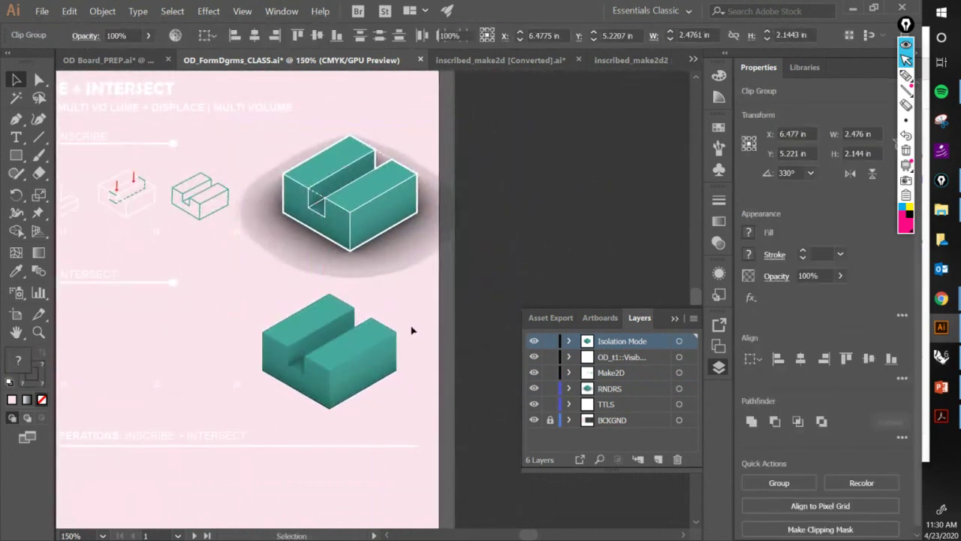
# Send the clipped render to the back of its layer.
pyautogui.click(366, 351)
pyautogui.rightClick(368, 351)
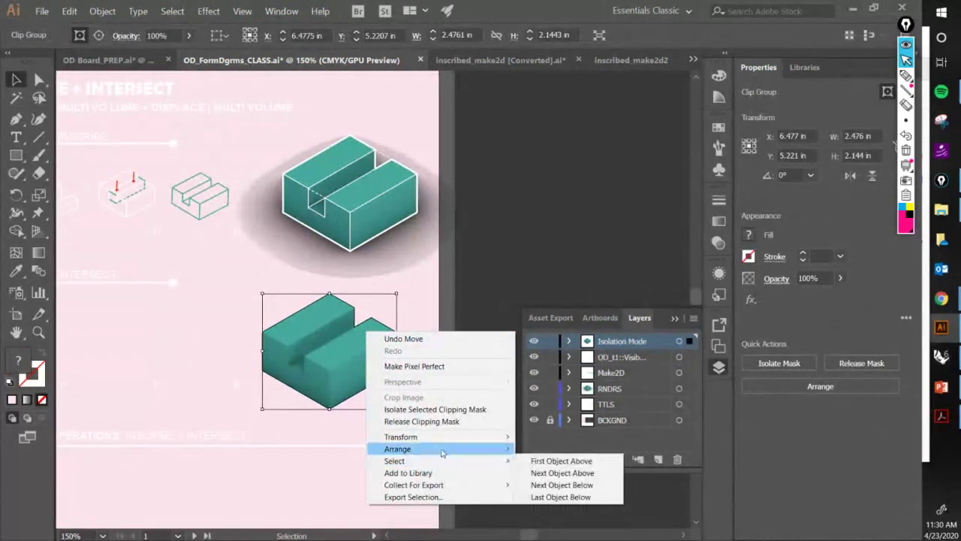
pyautogui.moveTo(459, 464)
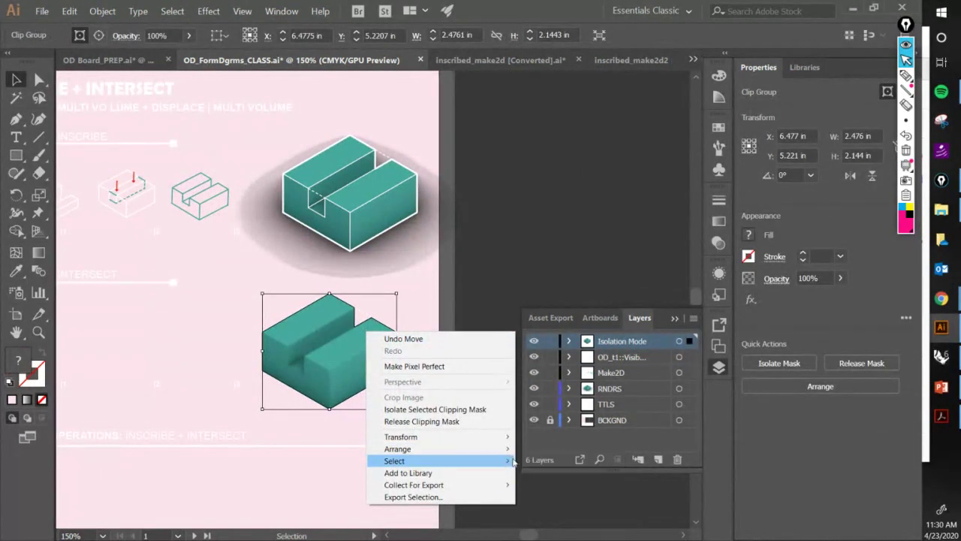
pyautogui.moveTo(492, 449)
pyautogui.click(563, 485)
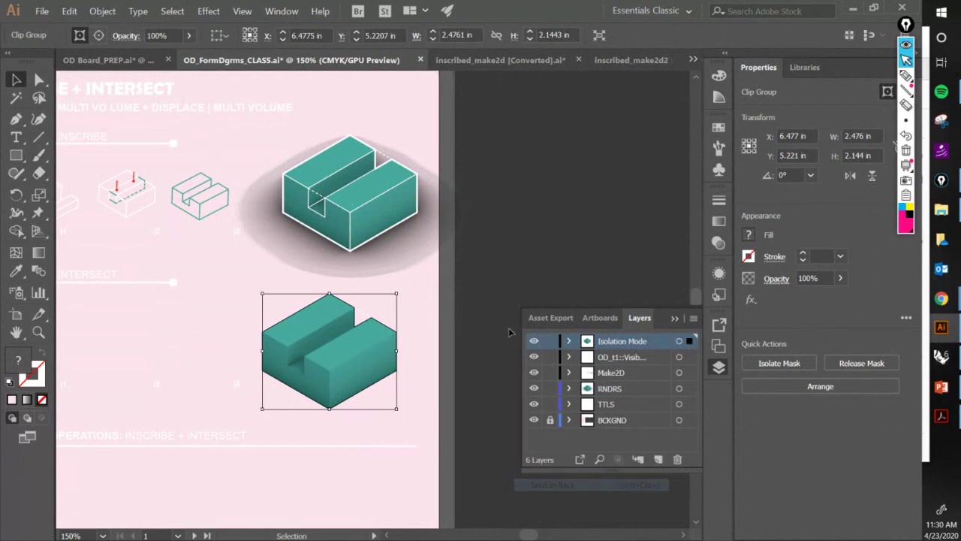
pyautogui.click(524, 266)
# Try shifting the clipped render off its linework and onto the RNDRS layer, and undo both changes.
pyautogui.moveTo(365, 351); pyautogui.dragTo(312, 380)
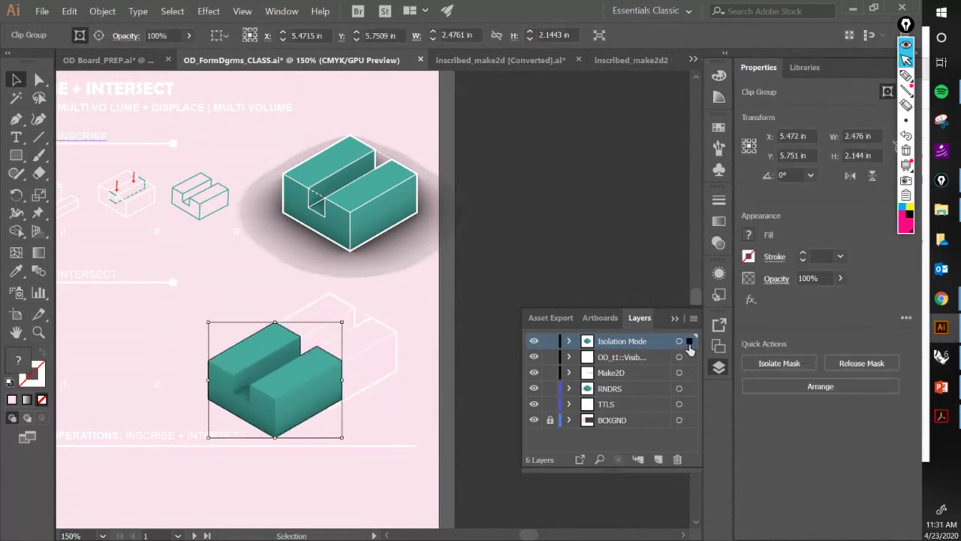
pyautogui.moveTo(682, 385); pyautogui.dragTo(688, 388)
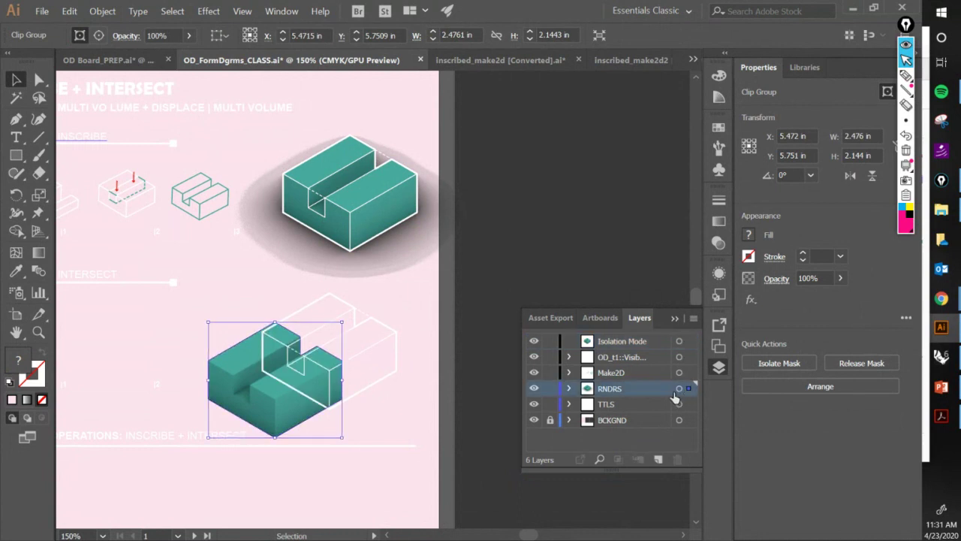
pyautogui.doubleClick(289, 395)
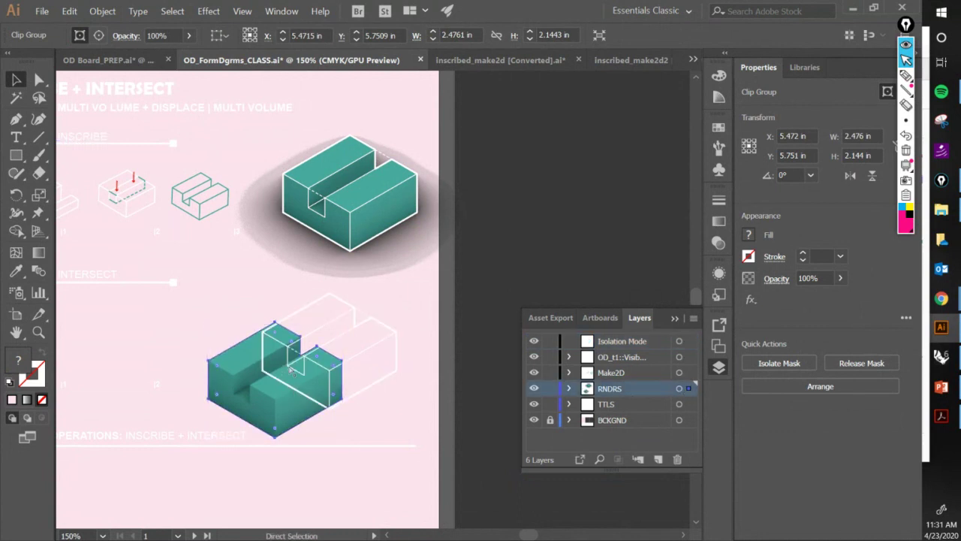
pyautogui.press('a')
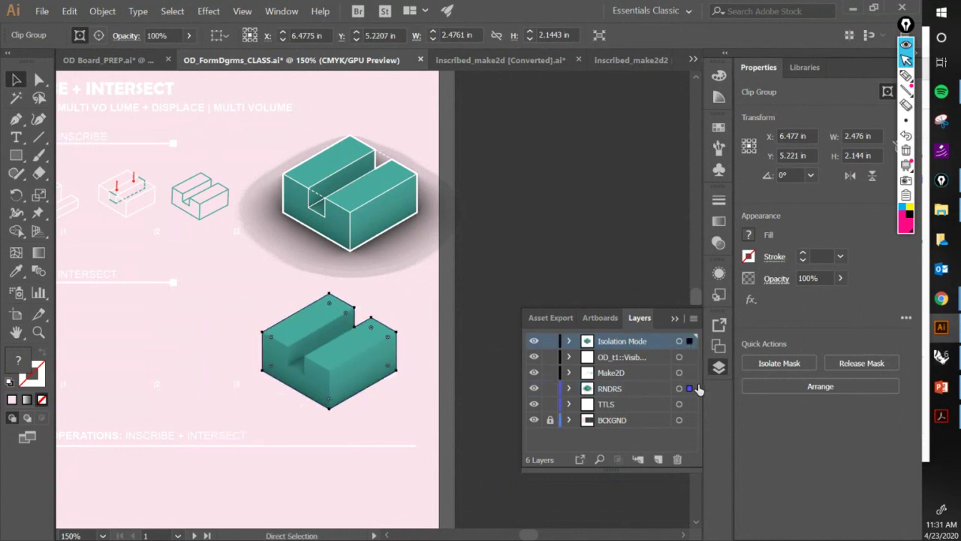
# Move the clipped render to the RNDRS layer so it sits beneath its white linework, and deselect it.
pyautogui.moveTo(699, 391); pyautogui.dragTo(690, 389)
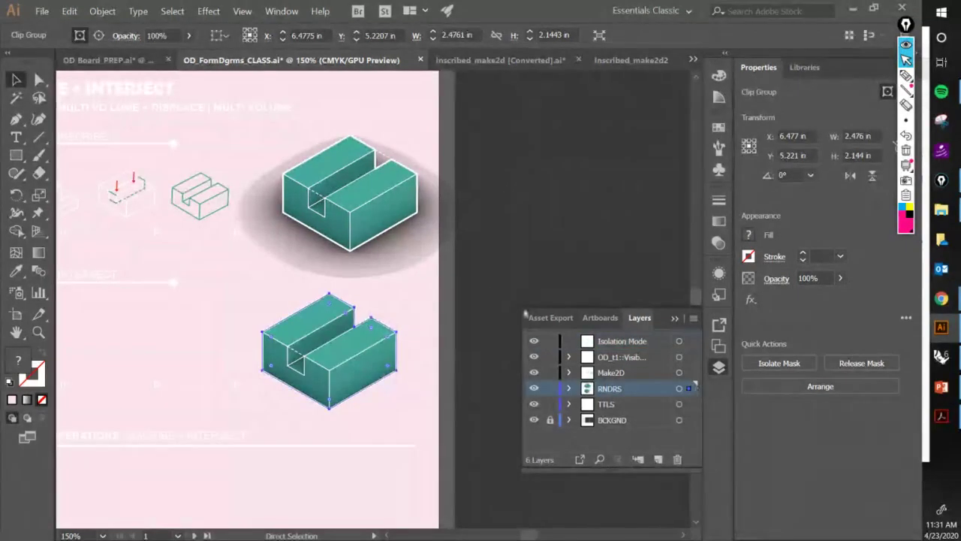
pyautogui.click(479, 292)
pyautogui.scroll(-1, 391, 300)
pyautogui.moveTo(360, 270); pyautogui.dragTo(347, 316)
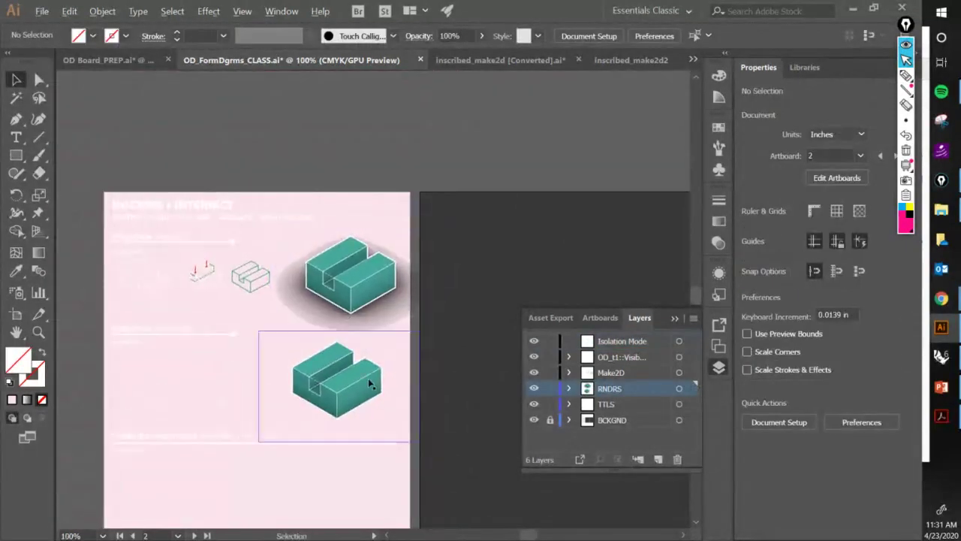
# Crop the Inscribe render image to the artboard's right edge, reducing its width to 3.83 in, and deselect it.
pyautogui.hotkey('ctrl', '+')
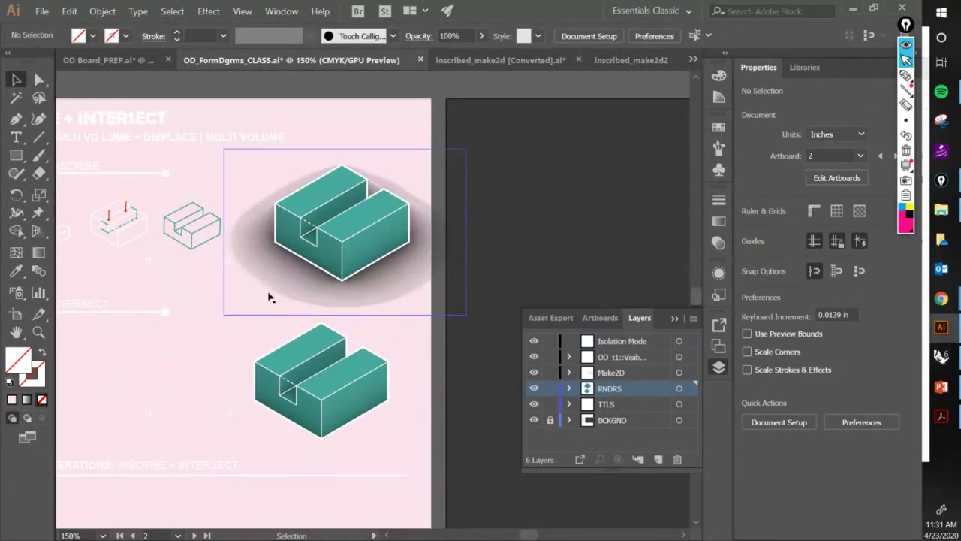
pyautogui.moveTo(228, 263); pyautogui.dragTo(300, 215)
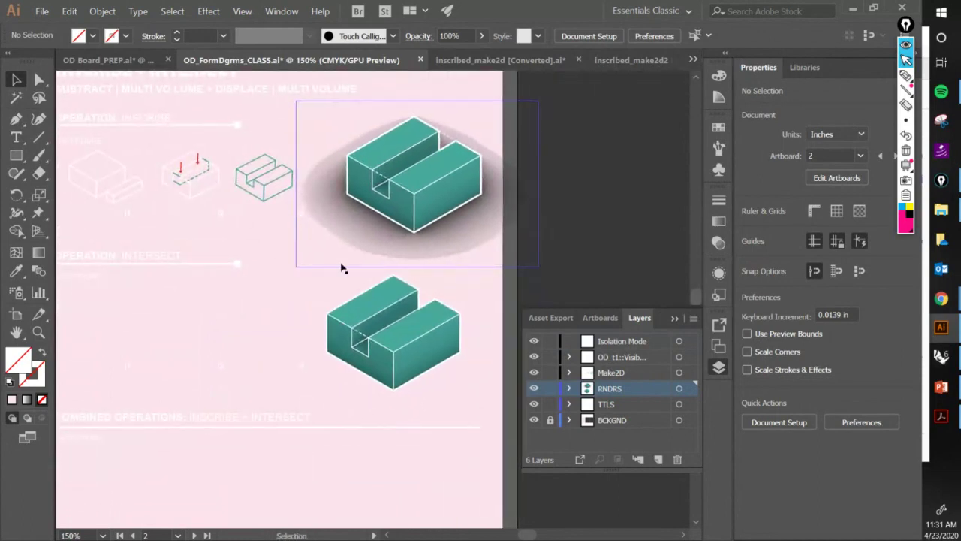
pyautogui.click(473, 233)
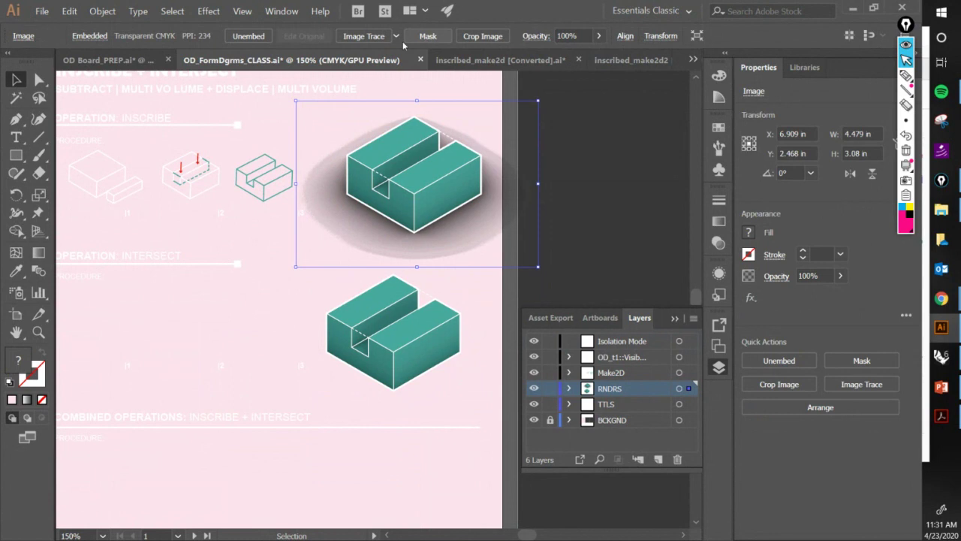
pyautogui.click(482, 36)
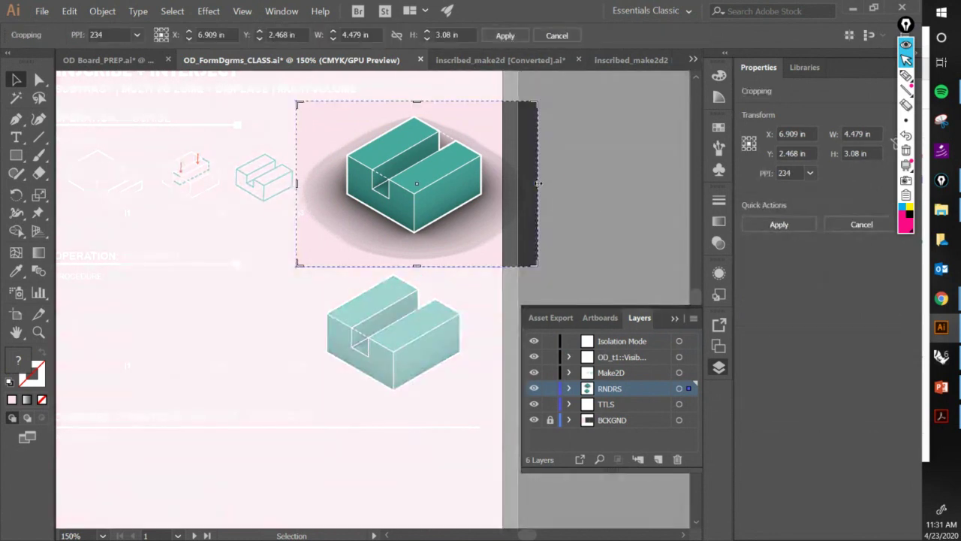
pyautogui.moveTo(538, 183); pyautogui.dragTo(502, 175)
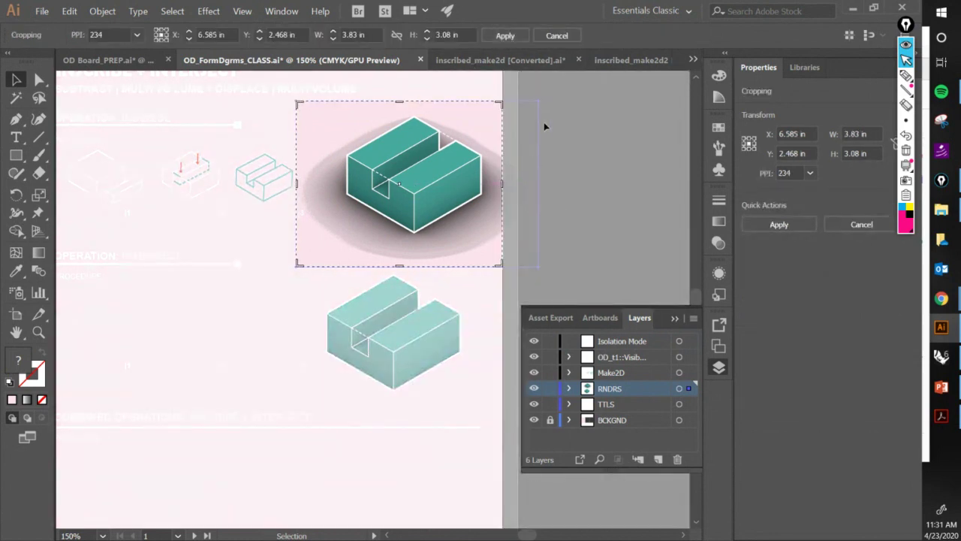
pyautogui.click(506, 35)
pyautogui.click(470, 394)
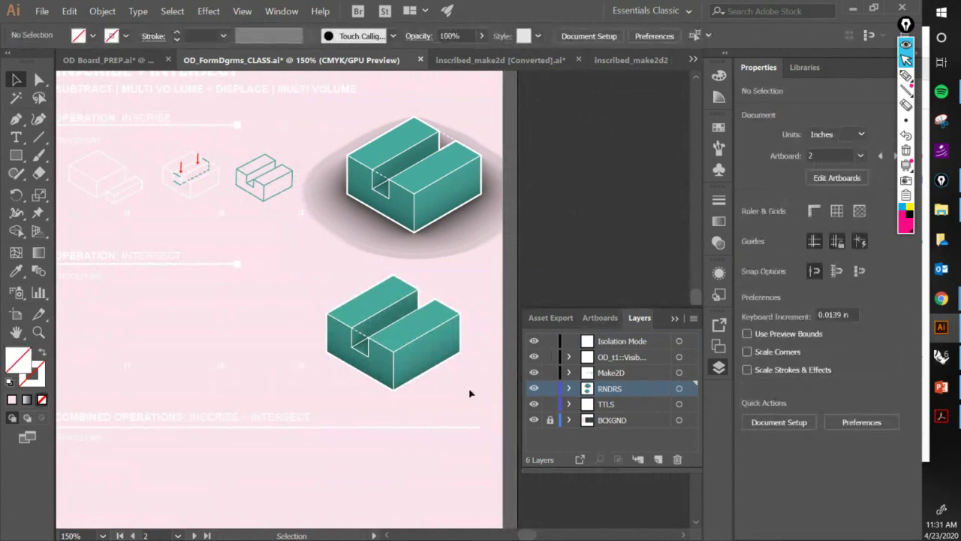
# Unlock the BCKGND layer and recolor the board's background rectangle pale yellow with a hue of 67°.
pyautogui.click(272, 320)
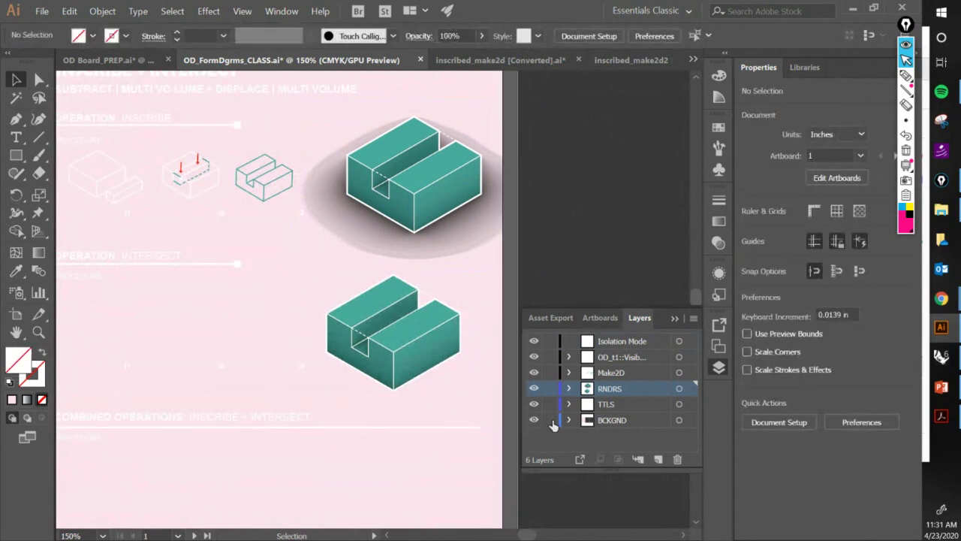
pyautogui.click(215, 302)
pyautogui.doubleClick(21, 360)
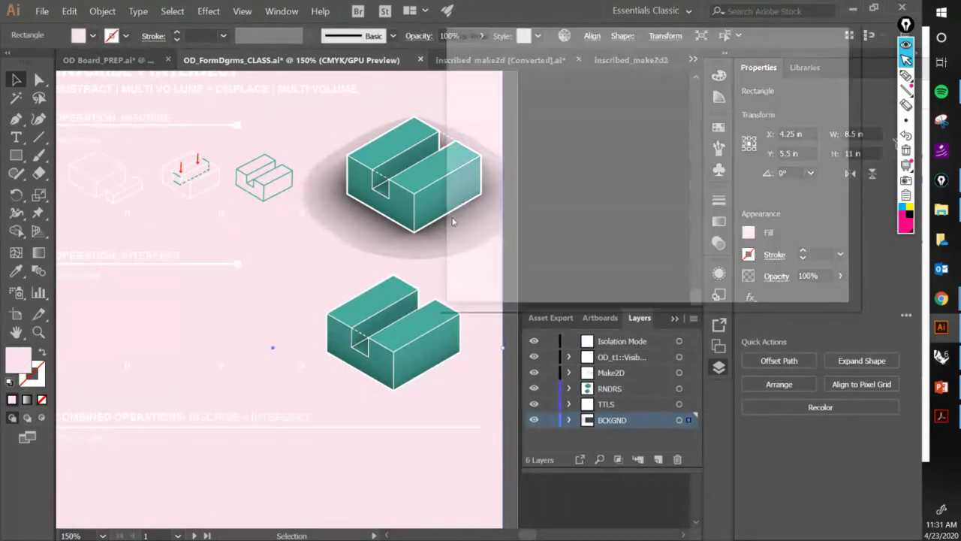
pyautogui.click(675, 228)
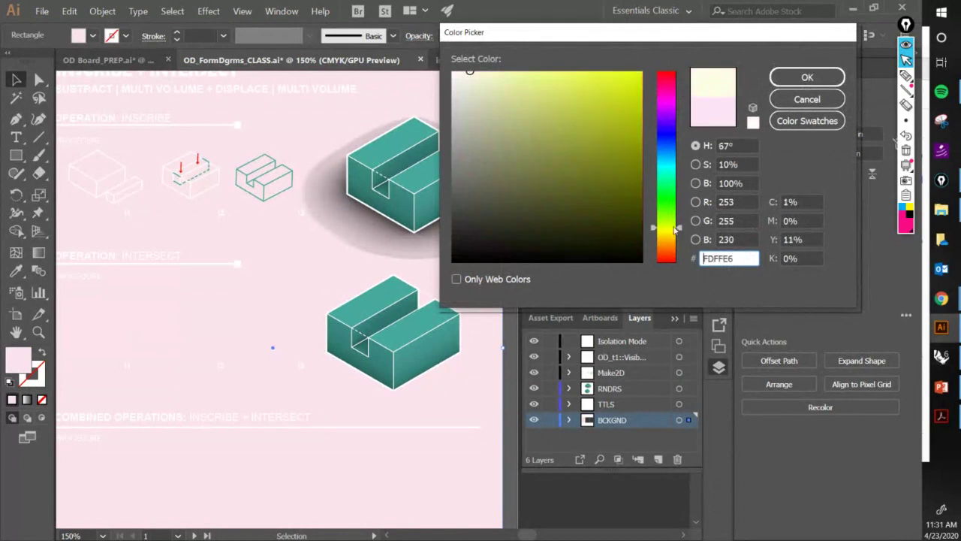
pyautogui.click(481, 70)
pyautogui.click(807, 78)
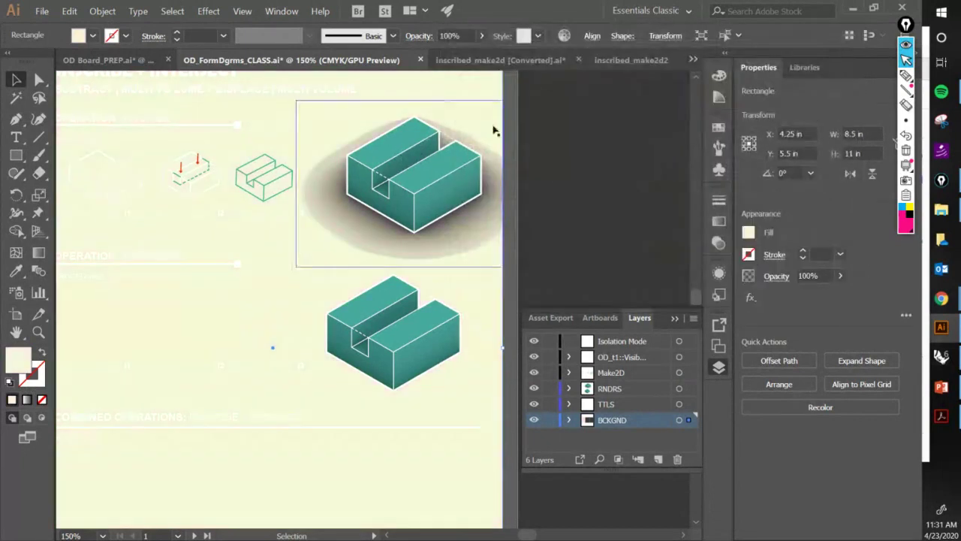
# Recolor the board's background rectangle olive, using hex 848767.
pyautogui.hscroll(-3, 465, 233)
pyautogui.scroll(-1, 465, 233)
pyautogui.scroll(-1, 383, 240)
pyautogui.moveTo(383, 240); pyautogui.dragTo(333, 268)
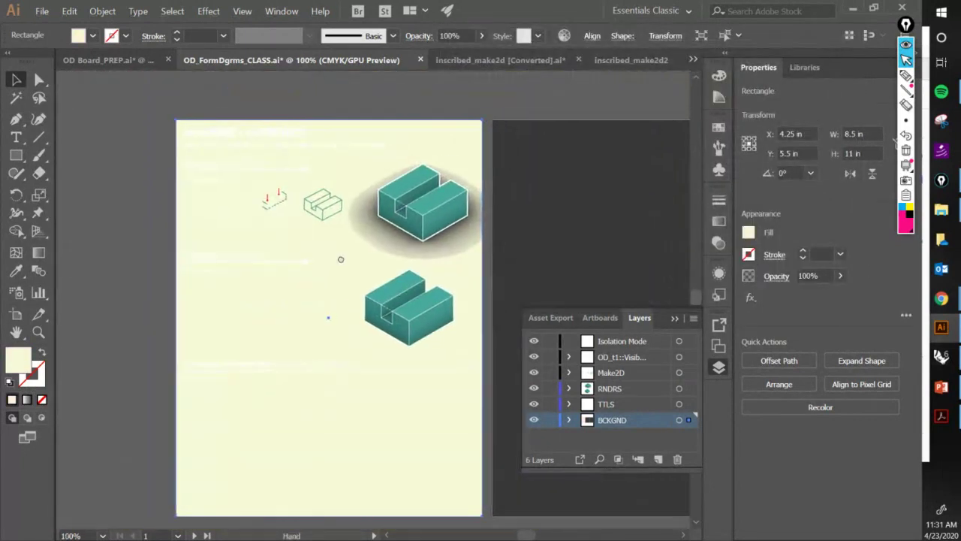
pyautogui.doubleClick(29, 362)
pyautogui.click(474, 153)
pyautogui.click(496, 161)
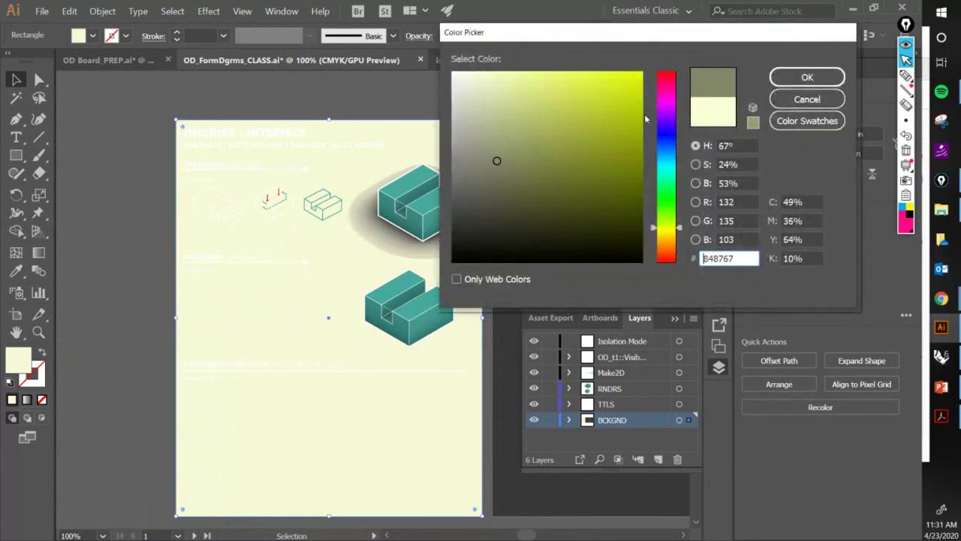
pyautogui.click(807, 77)
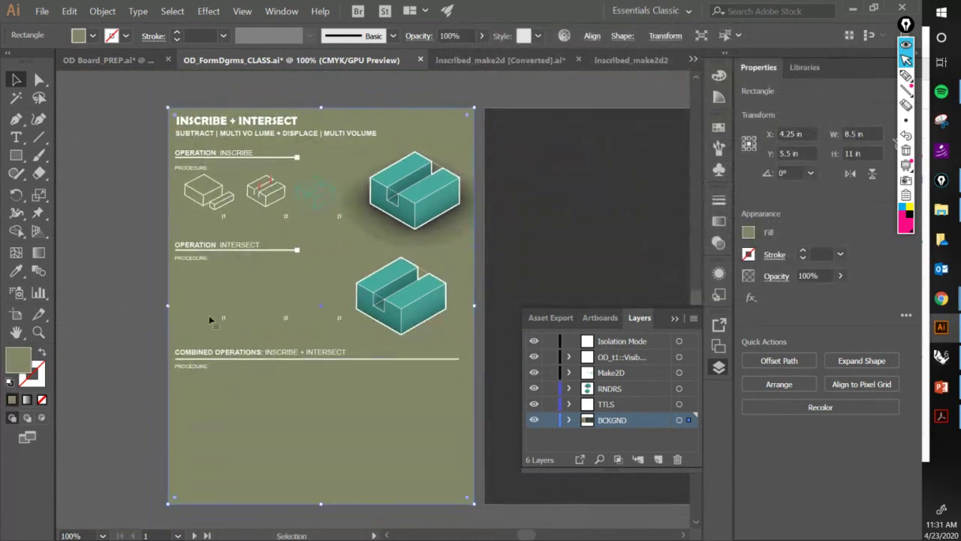
# Darken the background rectangle's fill to near-black, hex 161616.
pyautogui.doubleClick(16, 359)
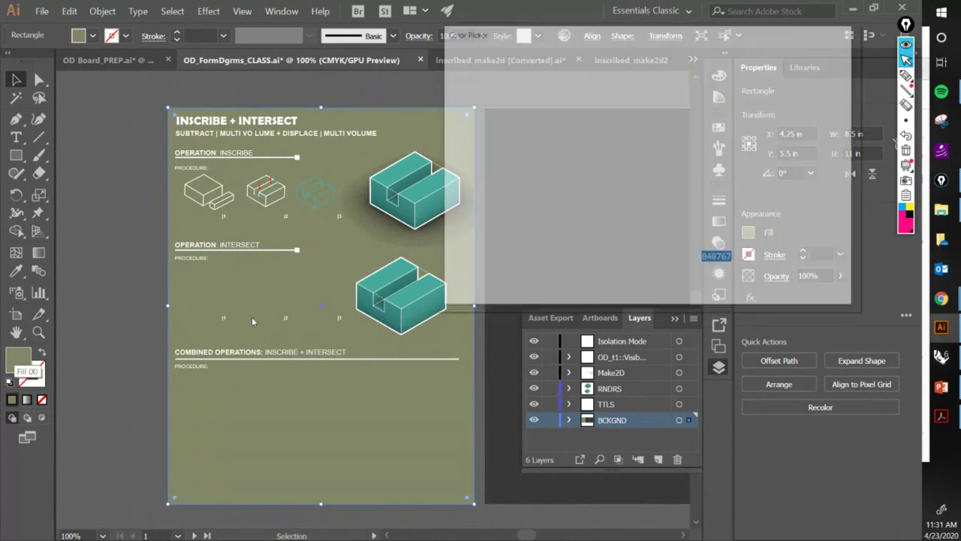
pyautogui.click(451, 229)
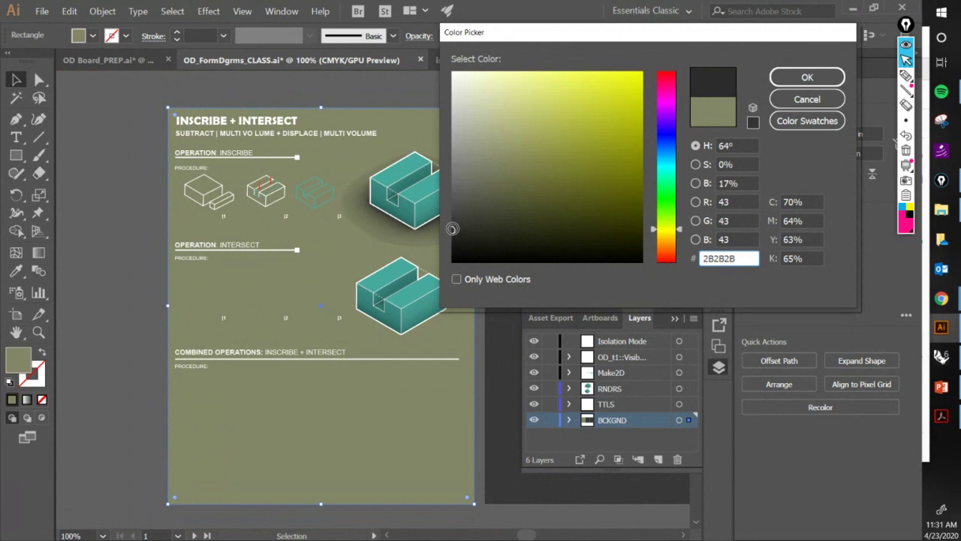
pyautogui.moveTo(452, 228); pyautogui.dragTo(450, 243)
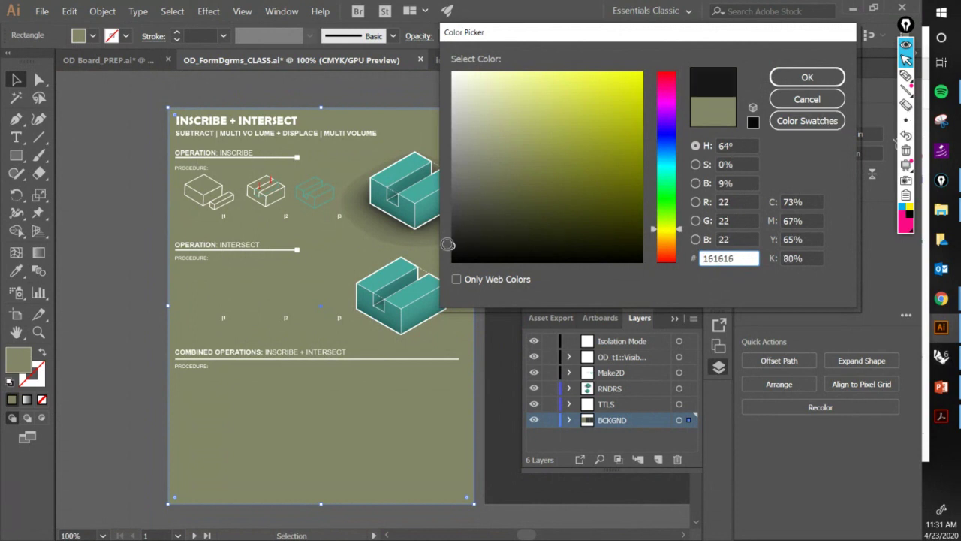
pyautogui.click(807, 77)
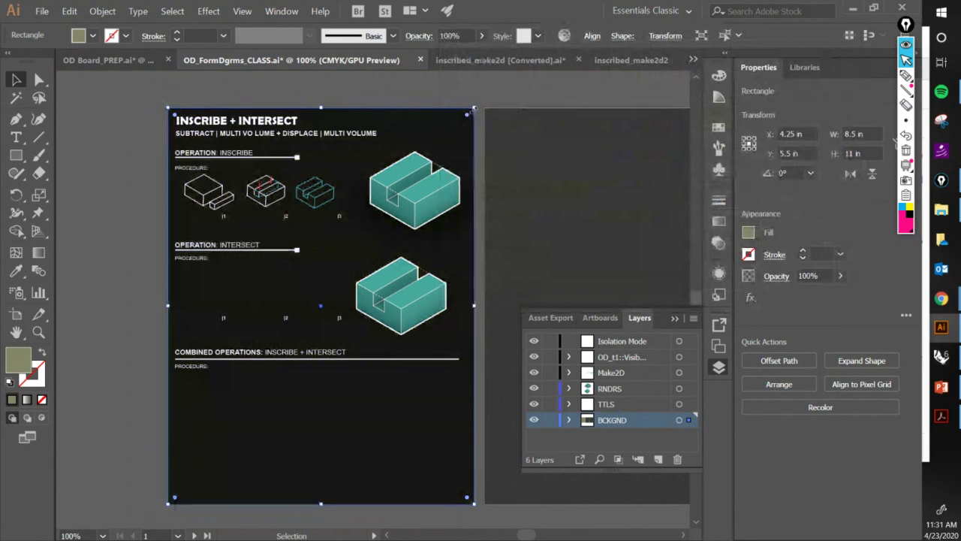
# Set the background rectangle's fill to dark grey, hex 212121, and deselect it.
pyautogui.doubleClick(20, 363)
pyautogui.click(452, 236)
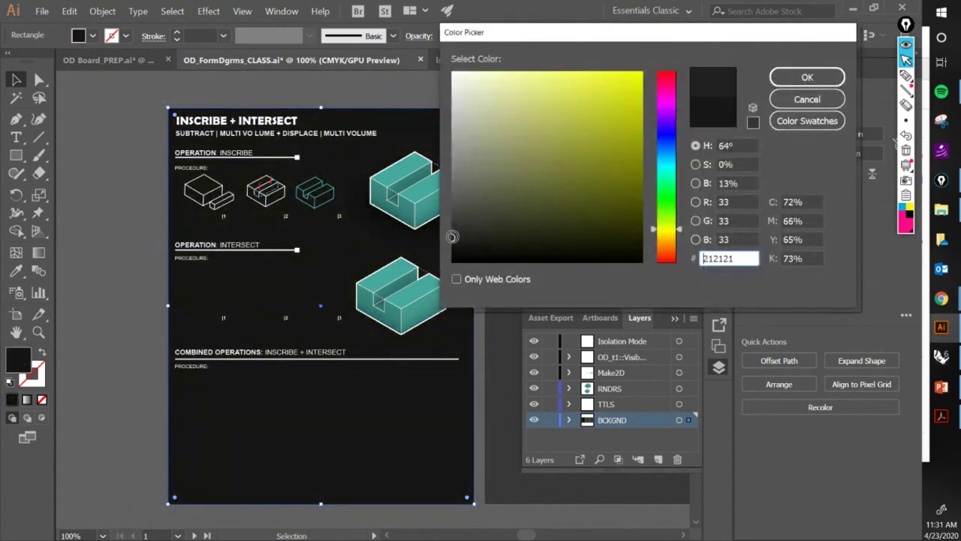
pyautogui.click(802, 77)
pyautogui.click(499, 98)
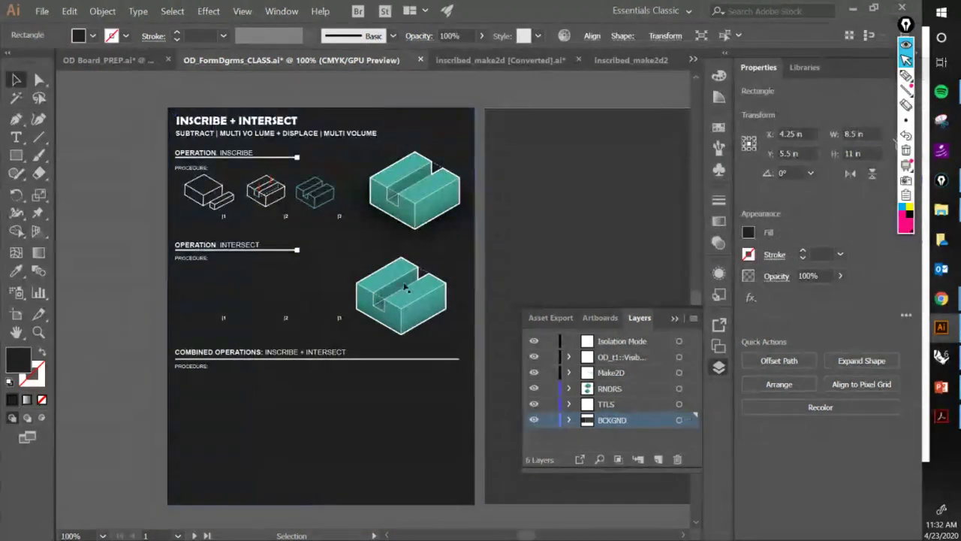
# Lock the BCKGND layer and move the clipped render with its linework off the board, two artboards over.
pyautogui.moveTo(443, 260); pyautogui.dragTo(630, 254)
pyautogui.hotkey('ctrl', 'z')
pyautogui.click(551, 421)
pyautogui.moveTo(512, 234); pyautogui.dragTo(180, 208)
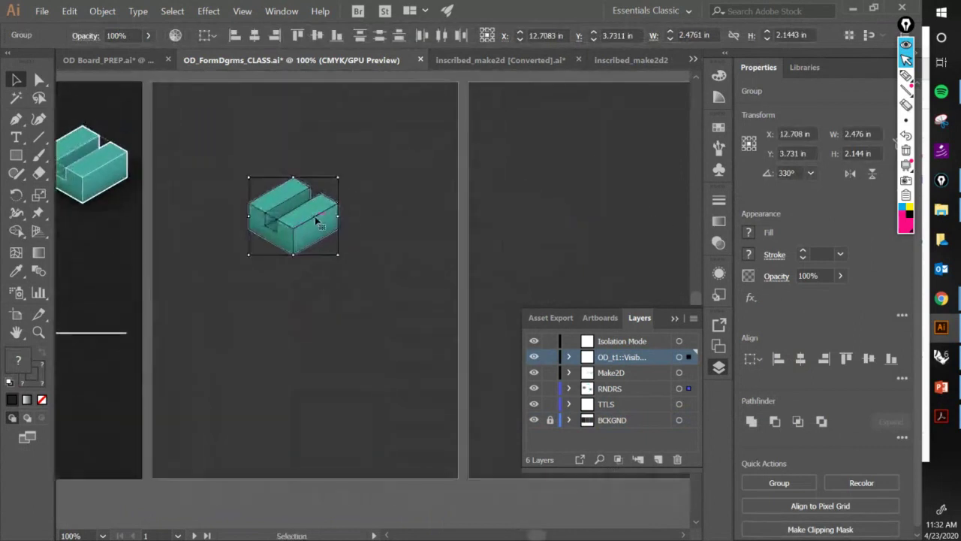
pyautogui.moveTo(316, 220); pyautogui.dragTo(595, 187)
pyautogui.click(207, 275)
pyautogui.moveTo(102, 284); pyautogui.dragTo(333, 290)
pyautogui.hotkey('ctrl', '+')
pyautogui.moveTo(248, 267); pyautogui.dragTo(310, 290)
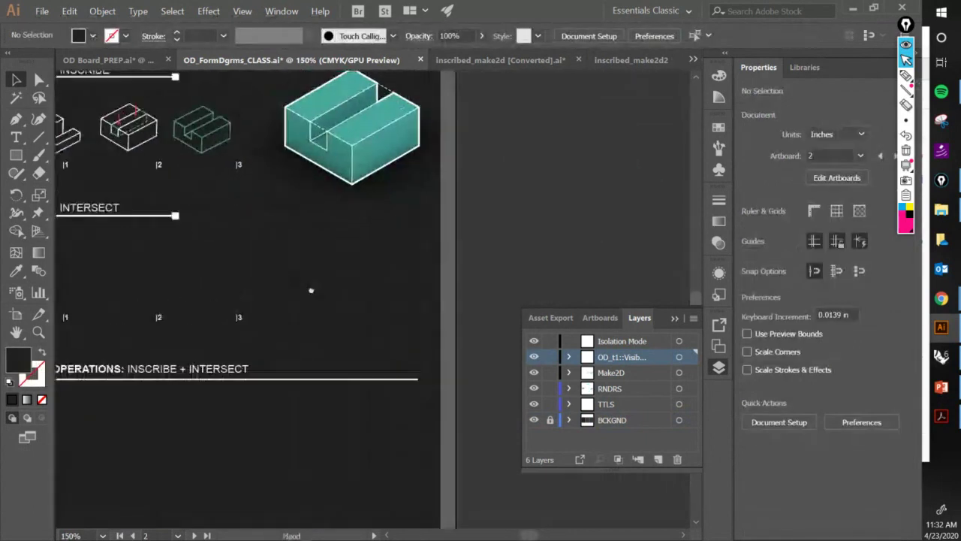
pyautogui.hscroll(-2, 311, 290)
pyautogui.scroll(1, 311, 291)
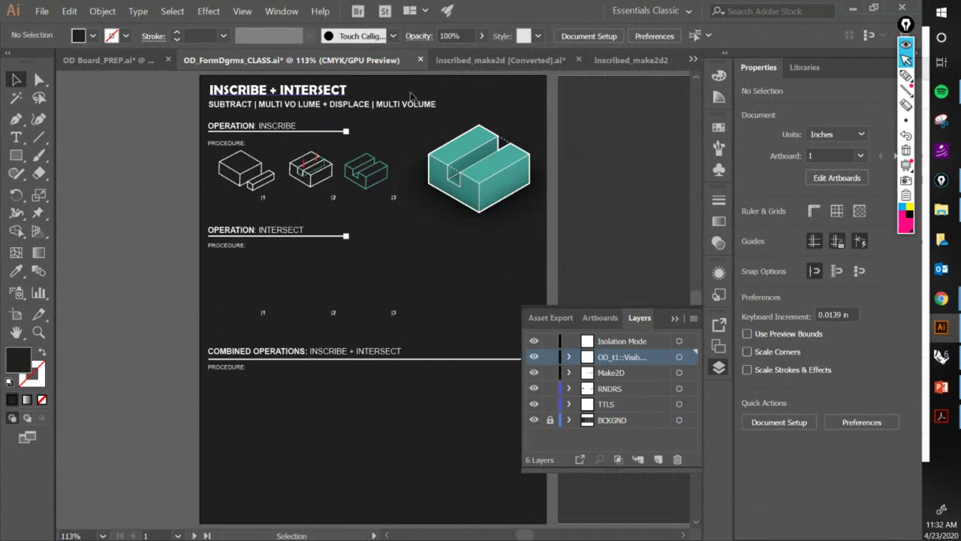
# Switch to the OD Board_PREP.ai document and exit the group's isolation mode to show the whole finished board.
pyautogui.click(93, 60)
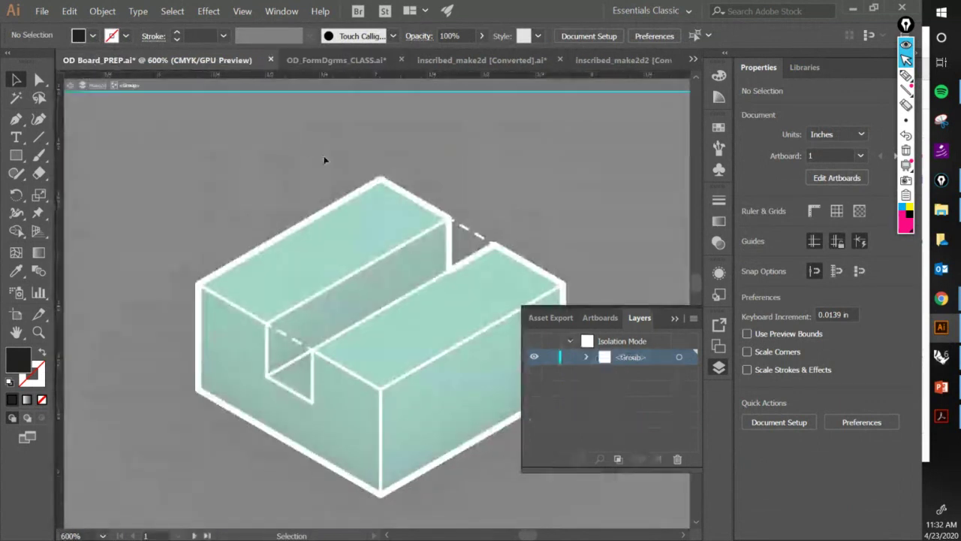
pyautogui.doubleClick(299, 174)
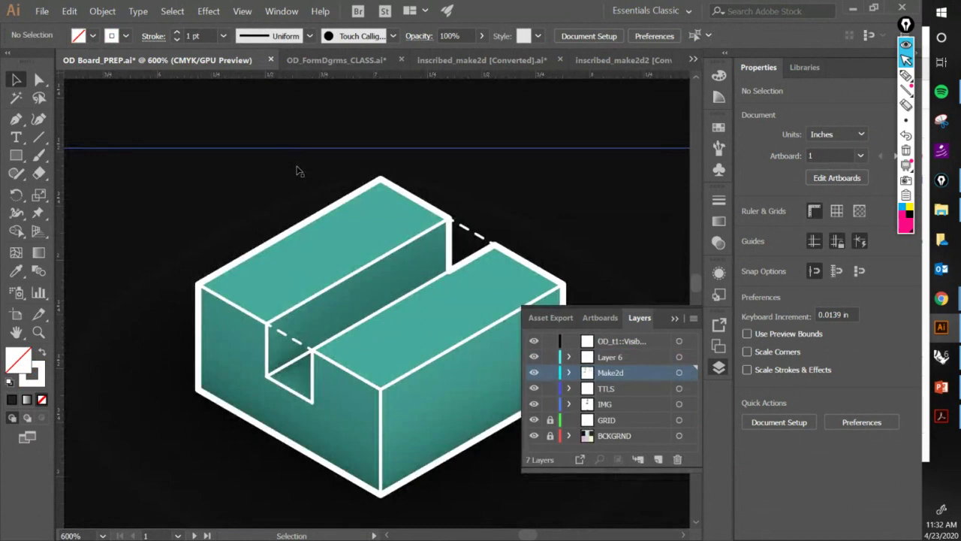
pyautogui.scroll(-5, 297, 171)
pyautogui.moveTo(277, 296); pyautogui.dragTo(324, 265)
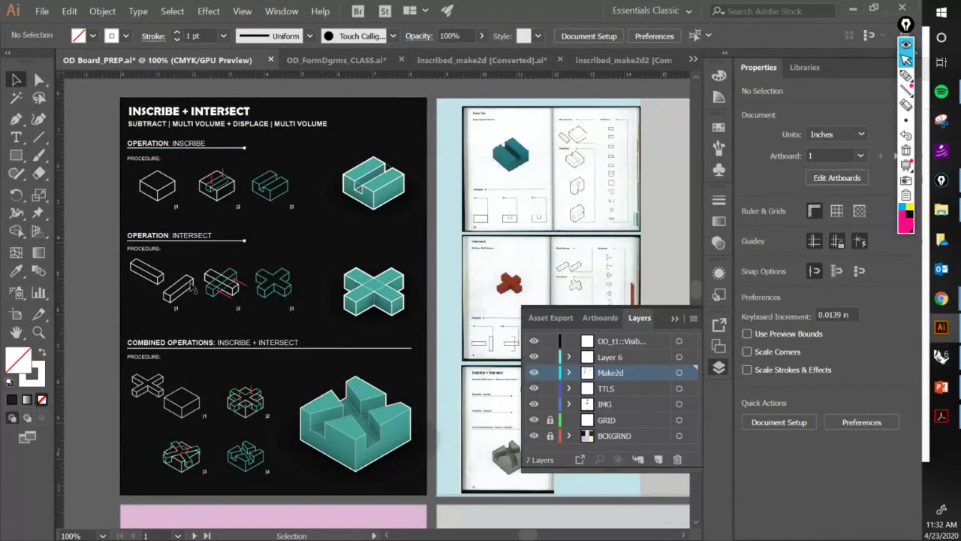
# Examine the Intersect procedure diagrams and the renders beside them on the finished board.
pyautogui.scroll(3, 166, 247)
pyautogui.scroll(-2, 180, 246)
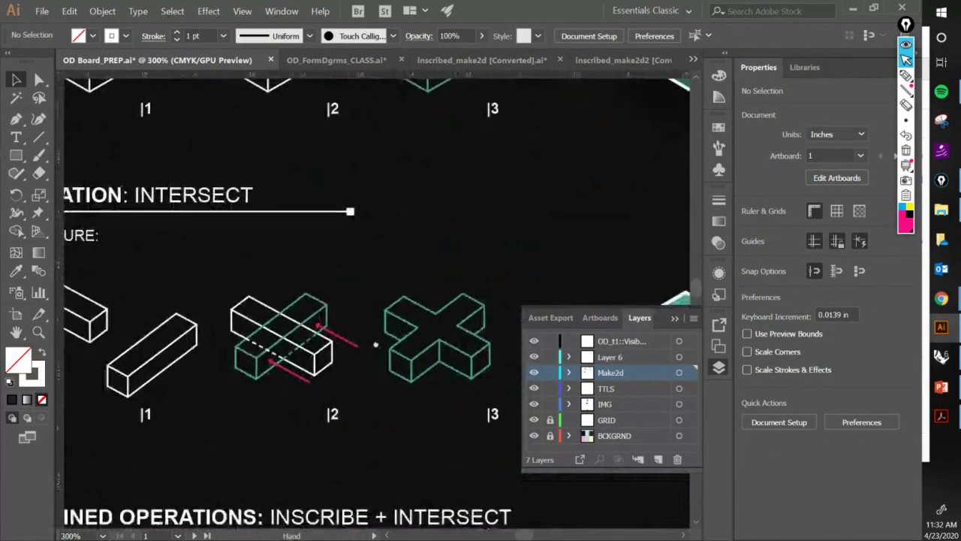
pyautogui.scroll(1, 327, 340)
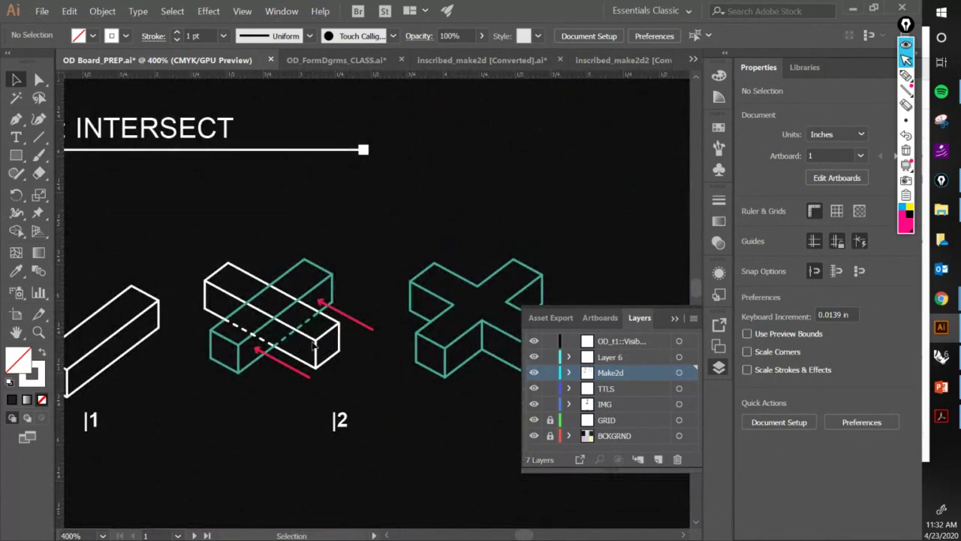
pyautogui.press('space')
pyautogui.moveTo(349, 211); pyautogui.dragTo(222, 184)
pyautogui.scroll(-2, 319, 205)
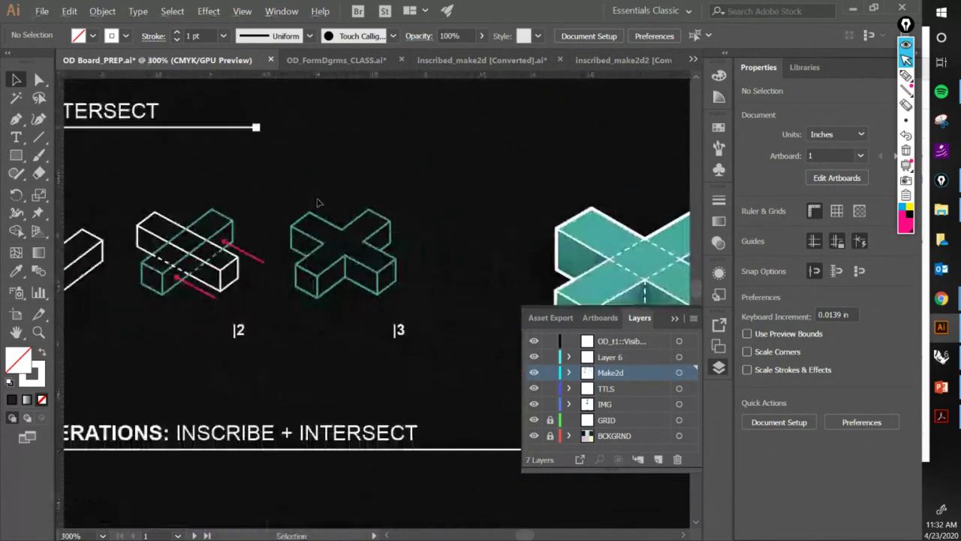
pyautogui.press('space')
pyautogui.moveTo(459, 266); pyautogui.dragTo(320, 309)
pyautogui.scroll(-1, 368, 293)
pyautogui.press('space')
pyautogui.moveTo(405, 261); pyautogui.dragTo(411, 299)
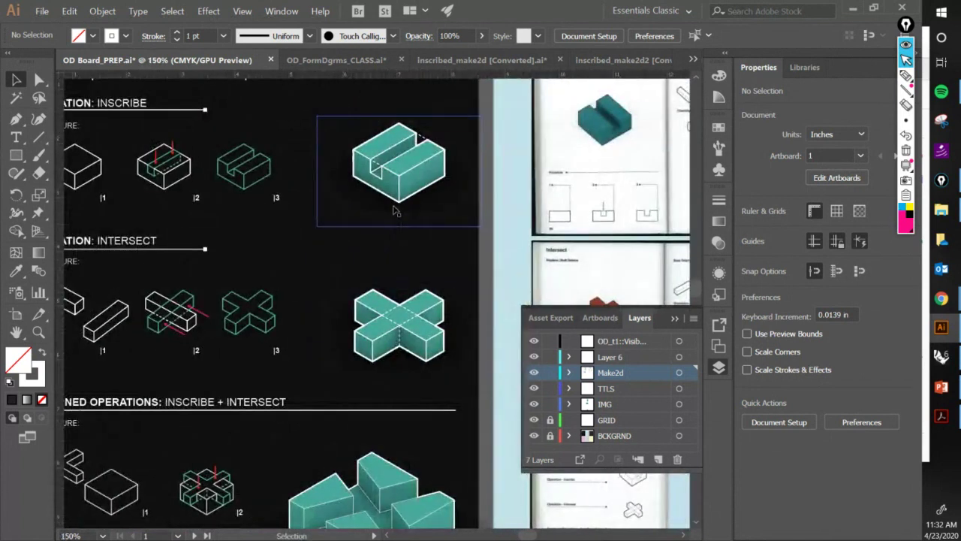
# Circle the four Combined Operations procedure diagrams with the pink annotation pen, and collapse the Layers panel.
pyautogui.press('space')
pyautogui.moveTo(376, 377); pyautogui.dragTo(458, 172)
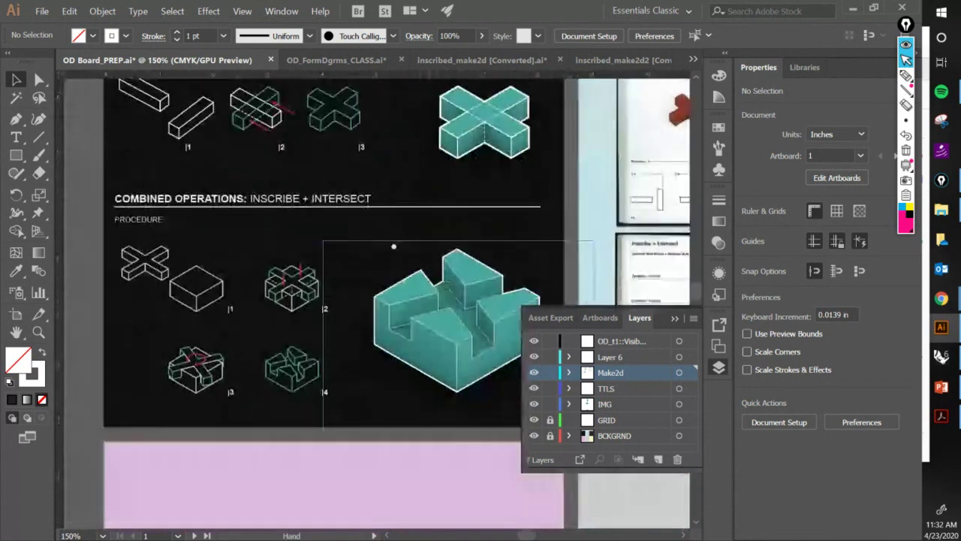
pyautogui.moveTo(395, 261); pyautogui.dragTo(347, 298)
pyautogui.scroll(-1, 371, 266)
pyautogui.press('space')
pyautogui.scroll(3, 204, 397)
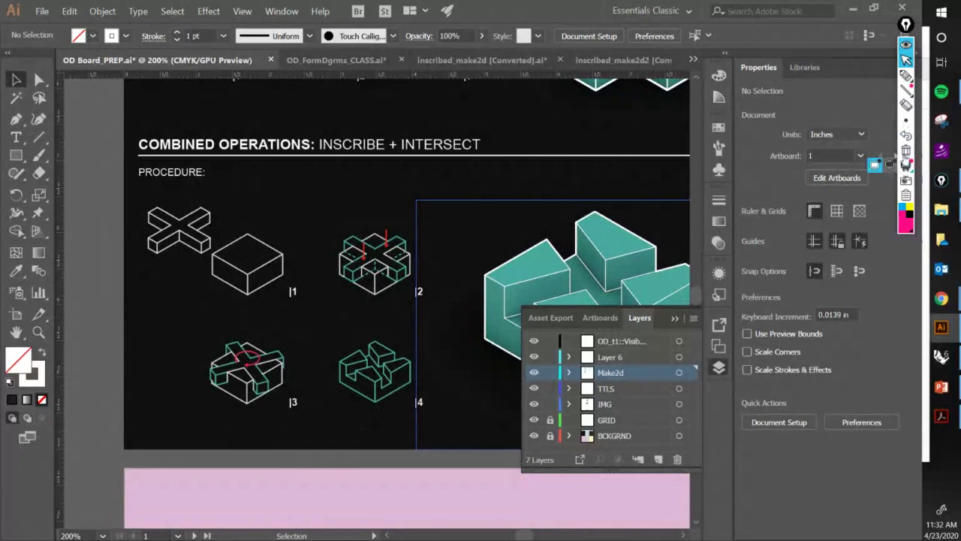
pyautogui.click(907, 75)
pyautogui.moveTo(368, 191)
pyautogui.mouseDown()
pyautogui.moveTo(137, 202)
pyautogui.moveTo(275, 518)
pyautogui.moveTo(444, 218)
pyautogui.moveTo(304, 144)
pyautogui.mouseUp()
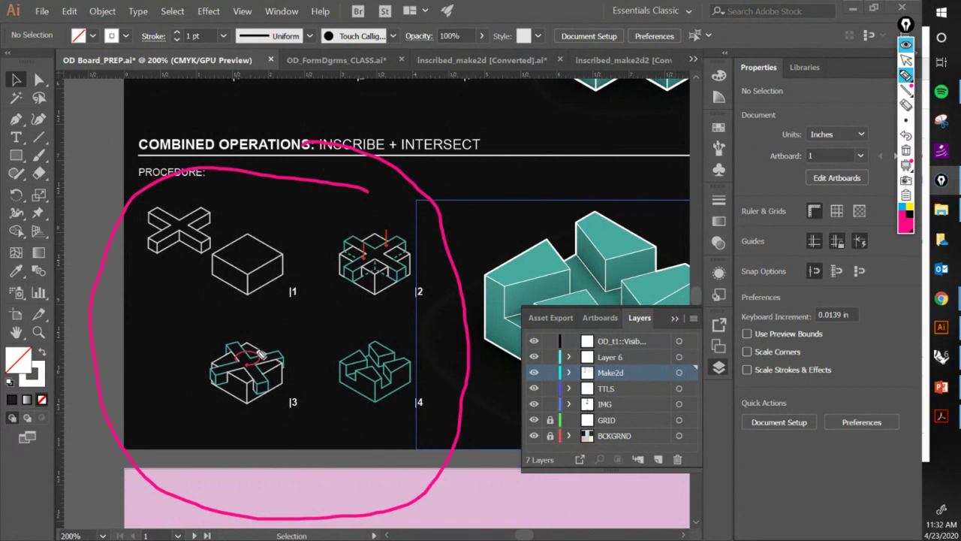
pyautogui.click(906, 60)
pyautogui.click(675, 319)
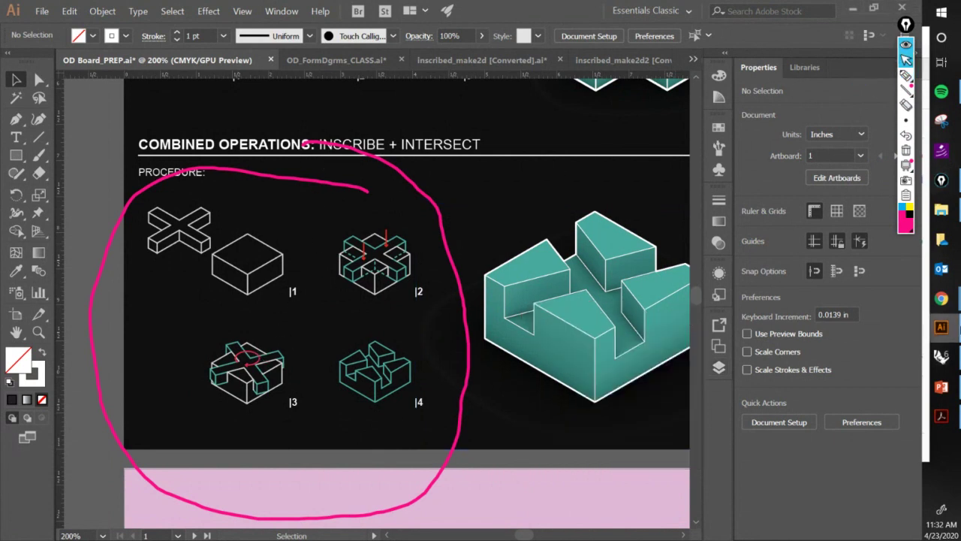
# Switch to the OD1_class model in Rhino and clear the pink pen annotation from the screen.
pyautogui.click(942, 356)
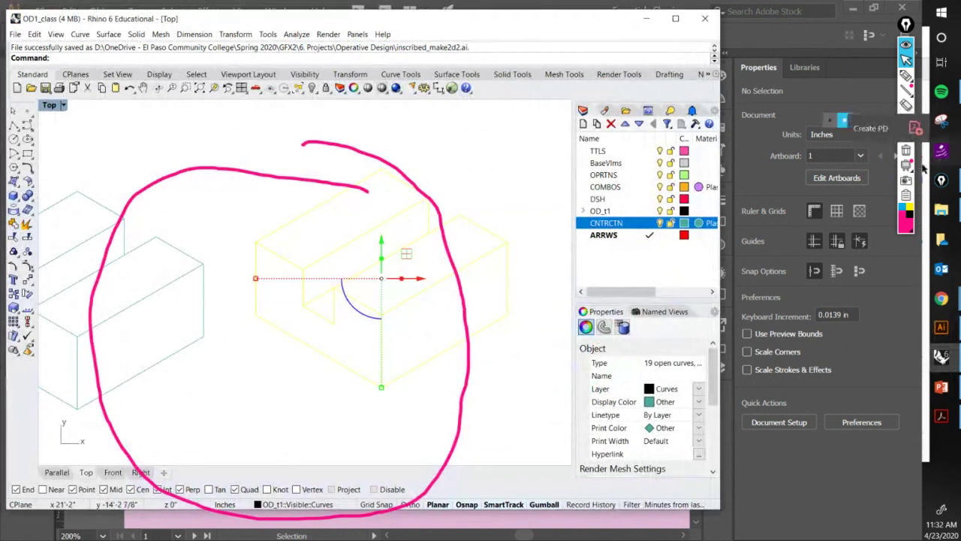
pyautogui.click(906, 150)
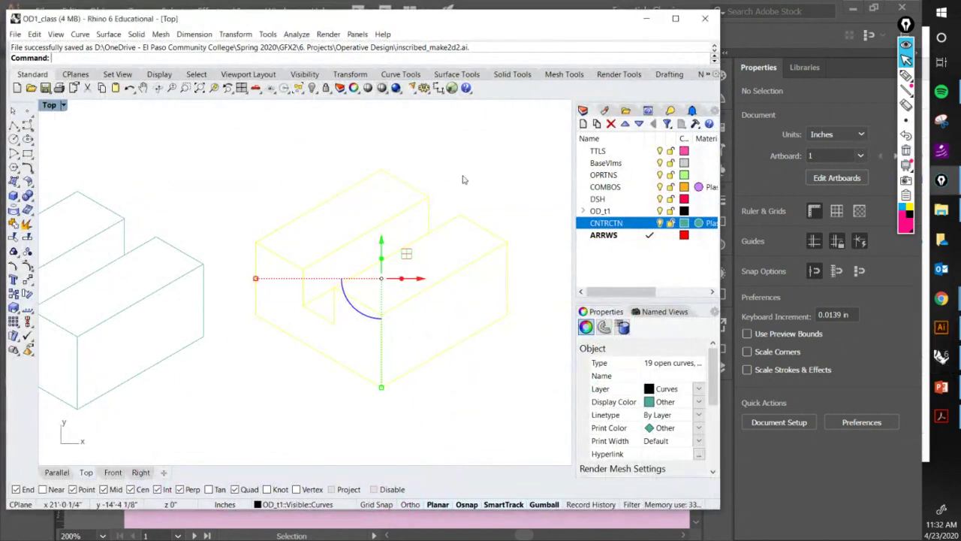
# Select the two lower rows of combined-operation volumes in the Top view and zoom to the selection.
pyautogui.click(464, 179)
pyautogui.scroll(-15, 446, 232)
pyautogui.scroll(6, 360, 263)
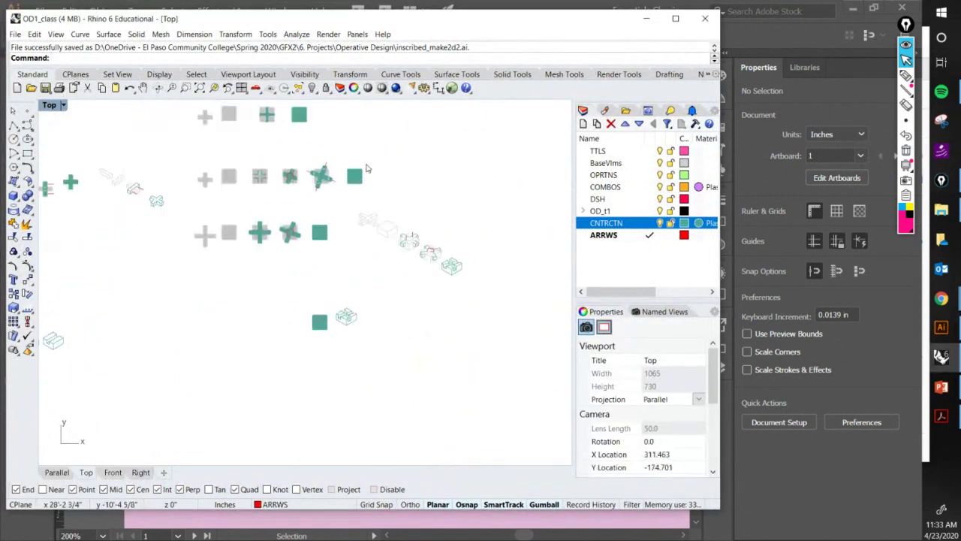
pyautogui.scroll(-1, 178, 215)
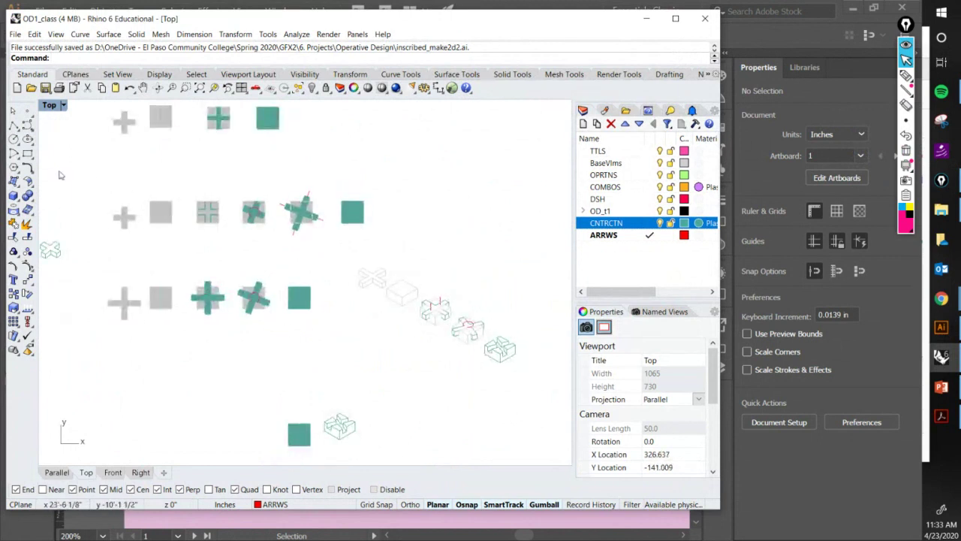
pyautogui.moveTo(53, 172); pyautogui.dragTo(381, 338)
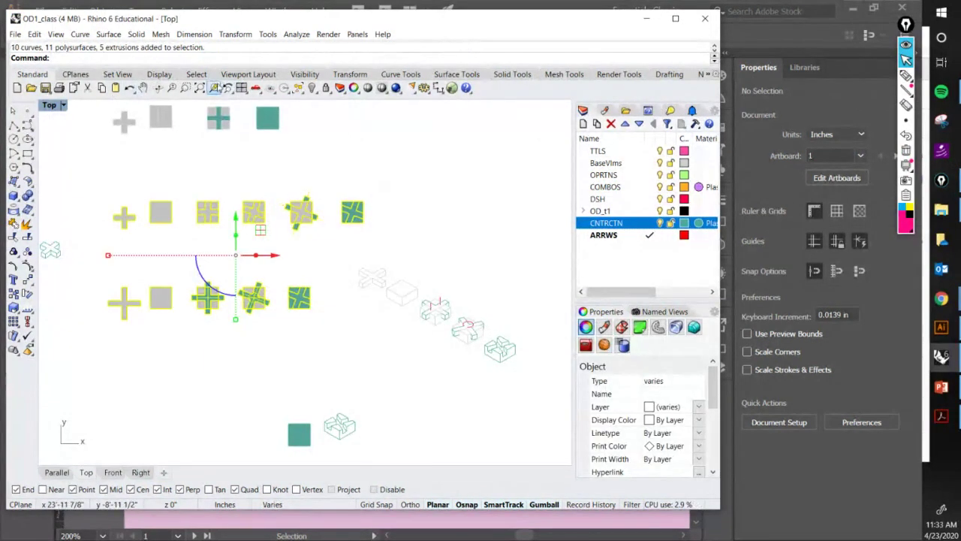
pyautogui.click(214, 88)
# Maximize the Parallel viewport, set its display mode to Shaded, and clear the selection.
pyautogui.doubleClick(50, 105)
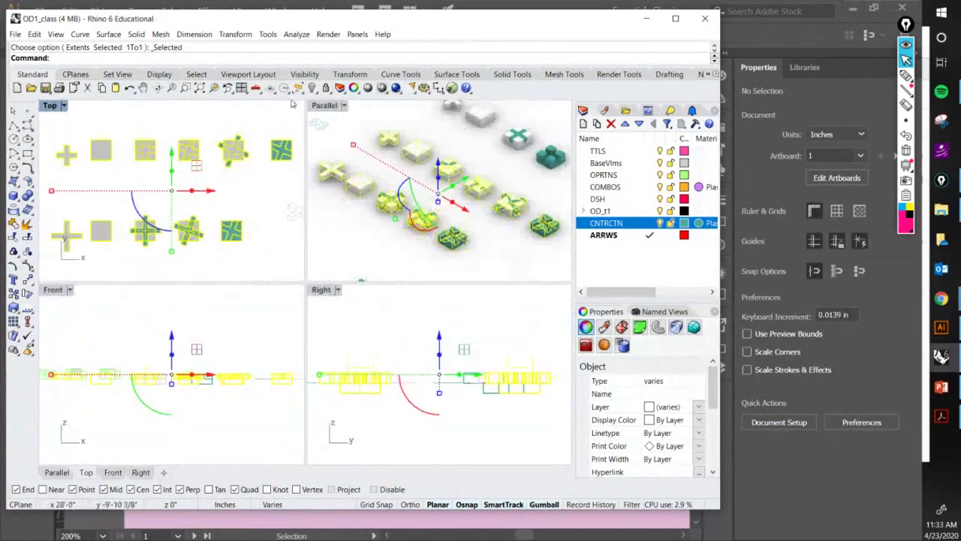
pyautogui.doubleClick(318, 106)
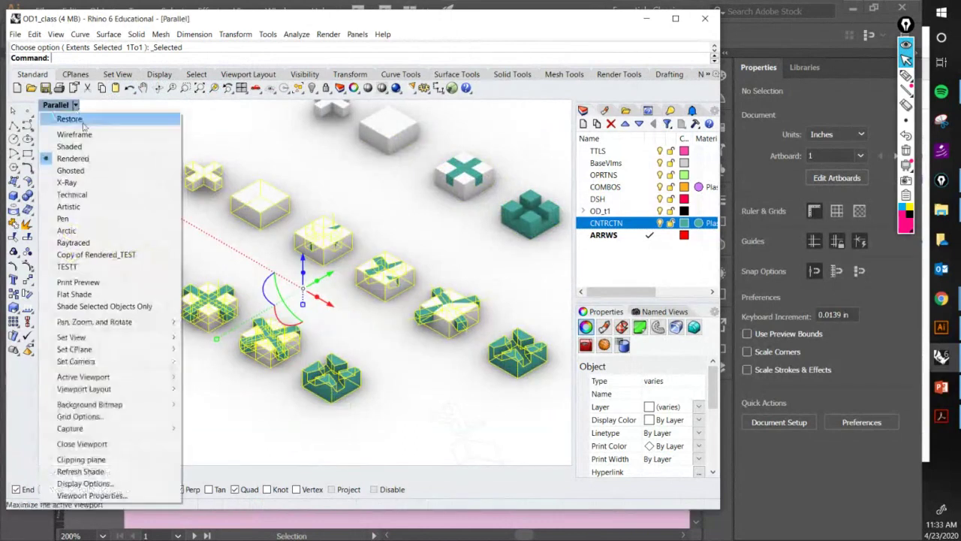
pyautogui.click(75, 105)
pyautogui.click(88, 148)
pyautogui.press('Escape')
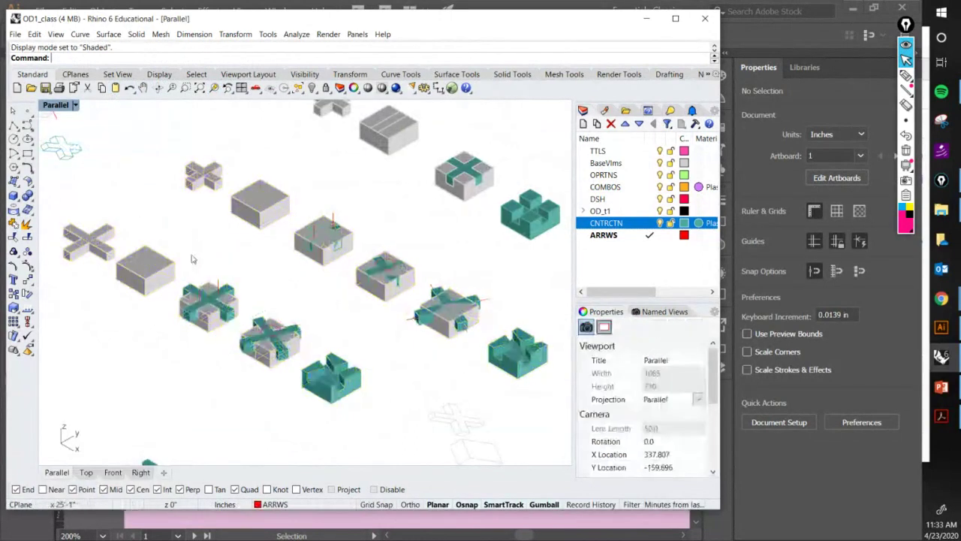
pyautogui.scroll(-4, 199, 282)
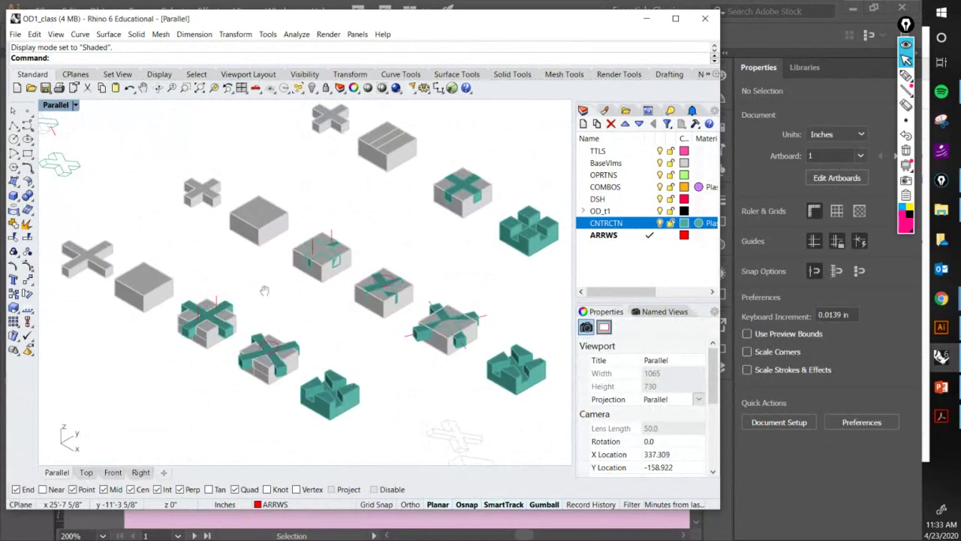
# Trace the two combined-operation sequences with pink pen arrows, and clear the annotations from the screen.
pyautogui.click(906, 75)
pyautogui.moveTo(160, 194)
pyautogui.mouseDown()
pyautogui.moveTo(179, 218)
pyautogui.moveTo(293, 298)
pyautogui.moveTo(406, 355)
pyautogui.mouseUp()
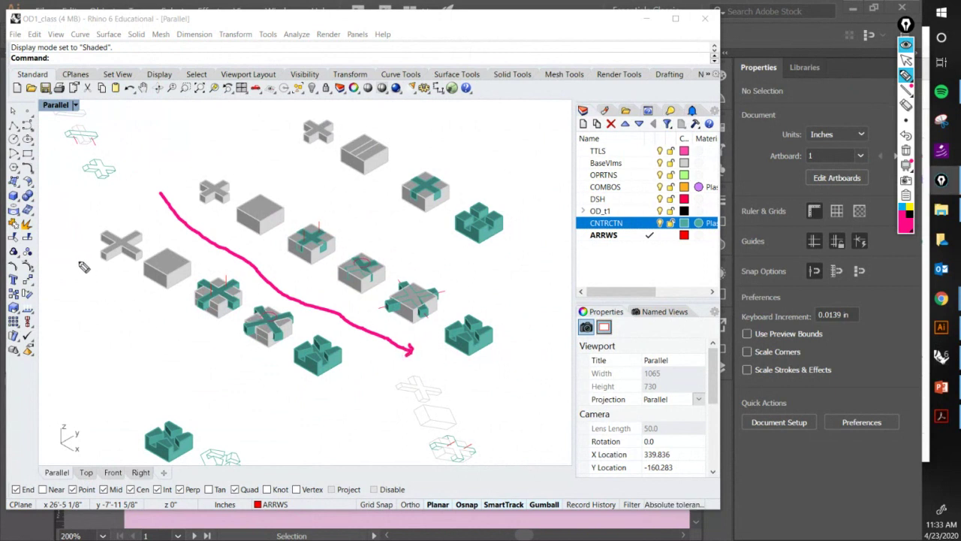
pyautogui.moveTo(78, 261)
pyautogui.mouseDown()
pyautogui.moveTo(255, 329)
pyautogui.moveTo(291, 368)
pyautogui.moveTo(274, 384)
pyautogui.moveTo(299, 364)
pyautogui.mouseUp()
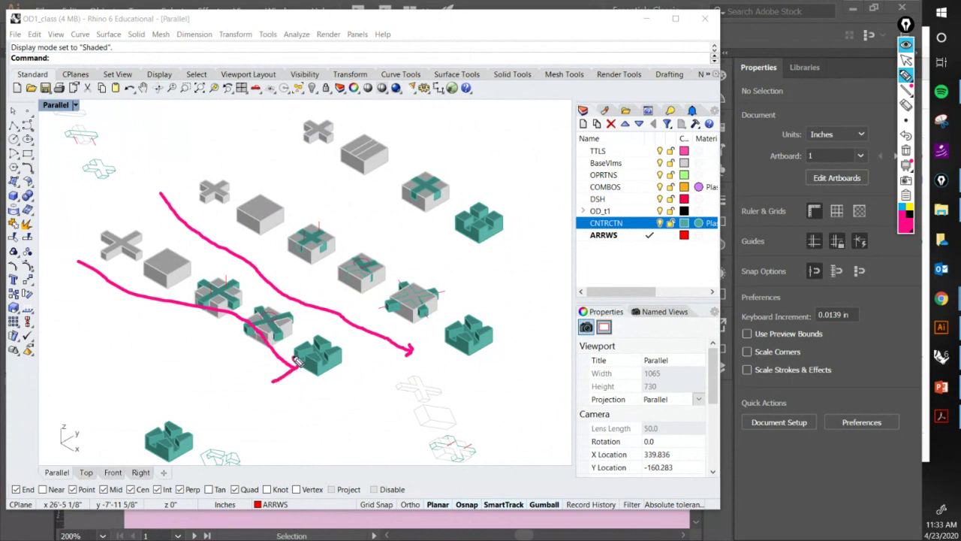
pyautogui.click(906, 154)
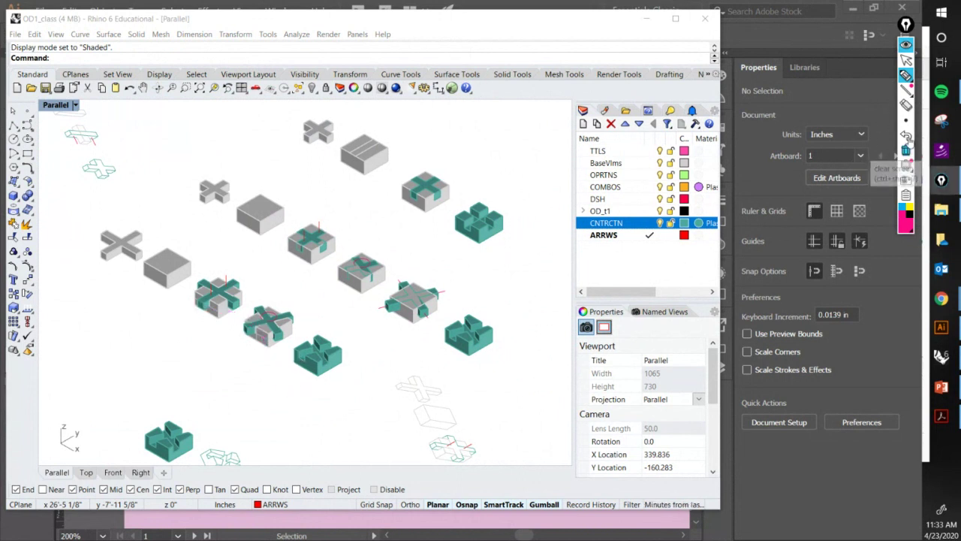
pyautogui.click(907, 60)
# Examine the cross-in-block stage and the rotated-cross stage with its arc in the lower combined-operations row.
pyautogui.scroll(8, 135, 305)
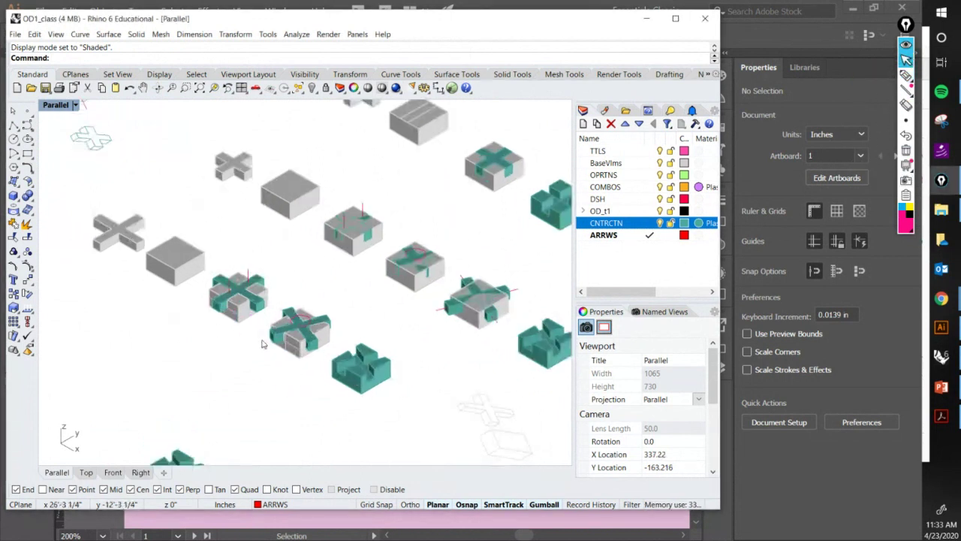
pyautogui.moveTo(365, 373); pyautogui.dragTo(459, 404)
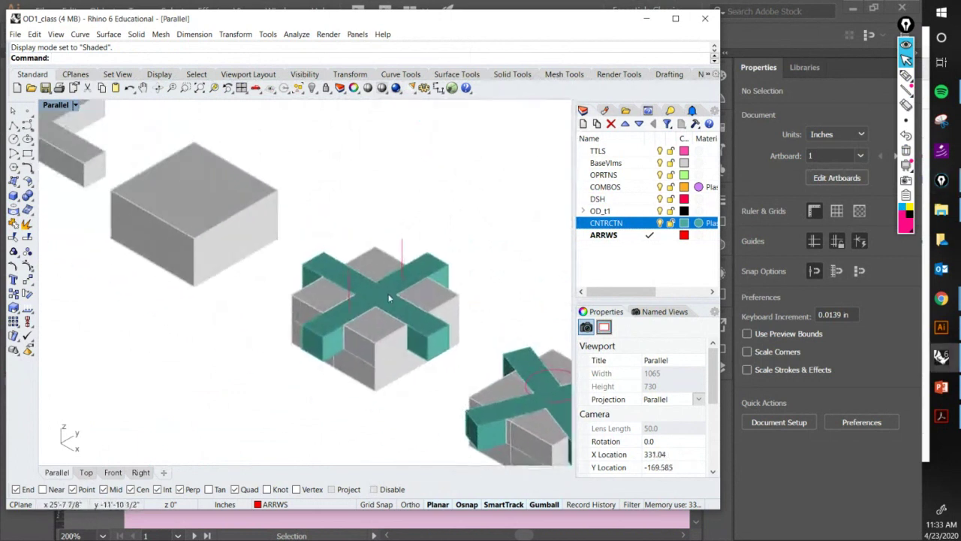
pyautogui.moveTo(388, 293); pyautogui.dragTo(336, 323)
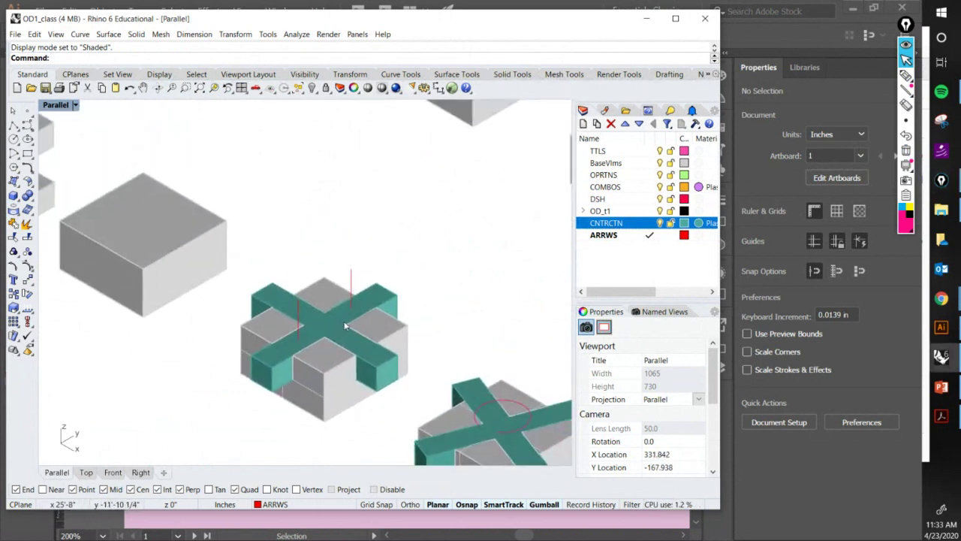
pyautogui.click(208, 263)
pyautogui.click(301, 201)
pyautogui.scroll(-8, 302, 201)
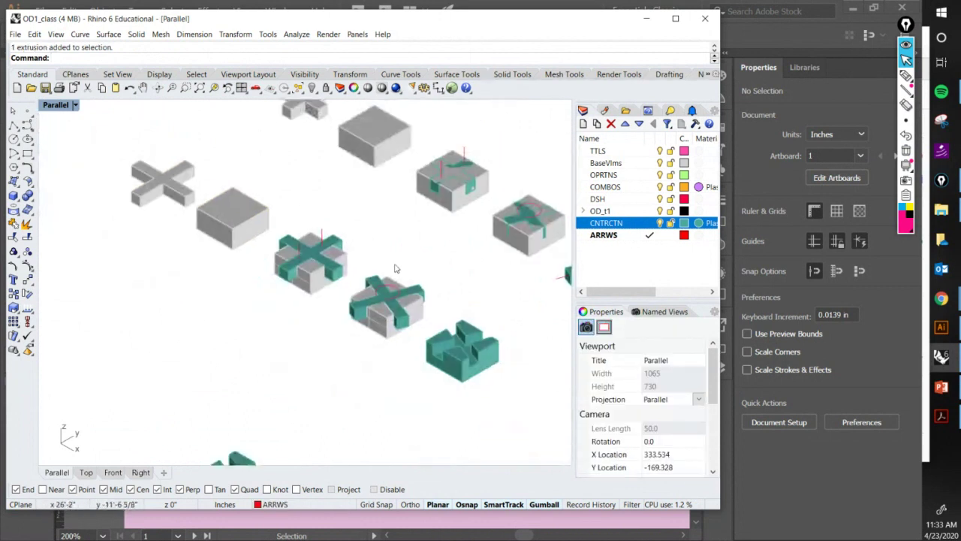
pyautogui.scroll(10, 395, 269)
pyautogui.moveTo(319, 290); pyautogui.dragTo(299, 186)
pyautogui.click(352, 237)
pyautogui.click(352, 239)
pyautogui.click(315, 202)
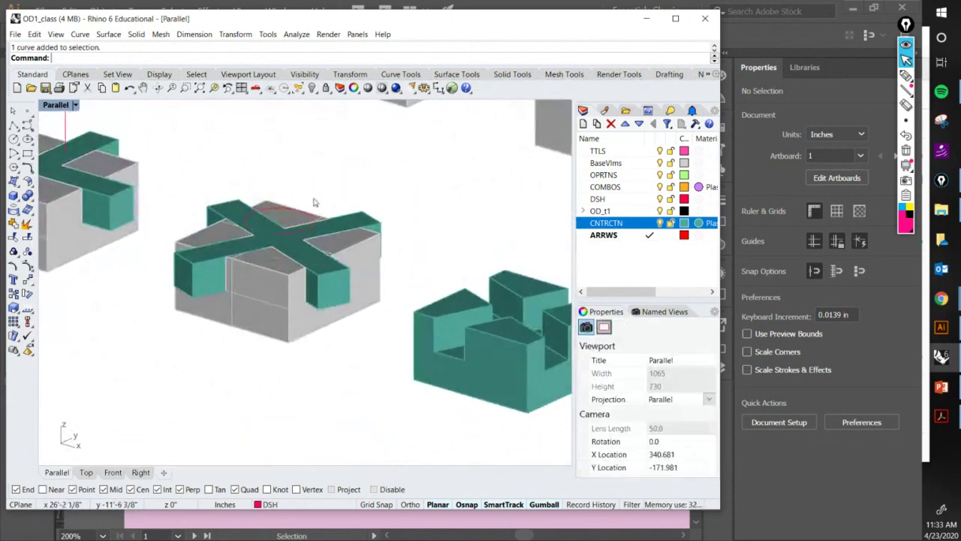
pyautogui.scroll(-5, 279, 252)
pyautogui.moveTo(275, 251); pyautogui.dragTo(251, 286)
# Switch to the board in Illustrator, circle the rotation arc in Combined Operations diagram 3 with the pink pen, and clear the mark.
pyautogui.click(524, 3)
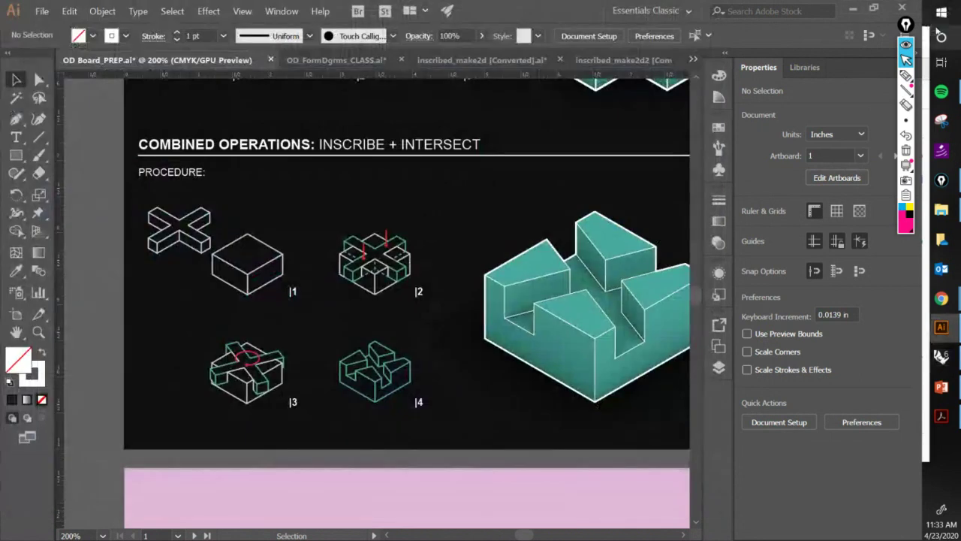
pyautogui.click(907, 75)
pyautogui.moveTo(252, 338)
pyautogui.mouseDown()
pyautogui.moveTo(221, 353)
pyautogui.moveTo(251, 384)
pyautogui.moveTo(244, 345)
pyautogui.moveTo(251, 351)
pyautogui.mouseUp()
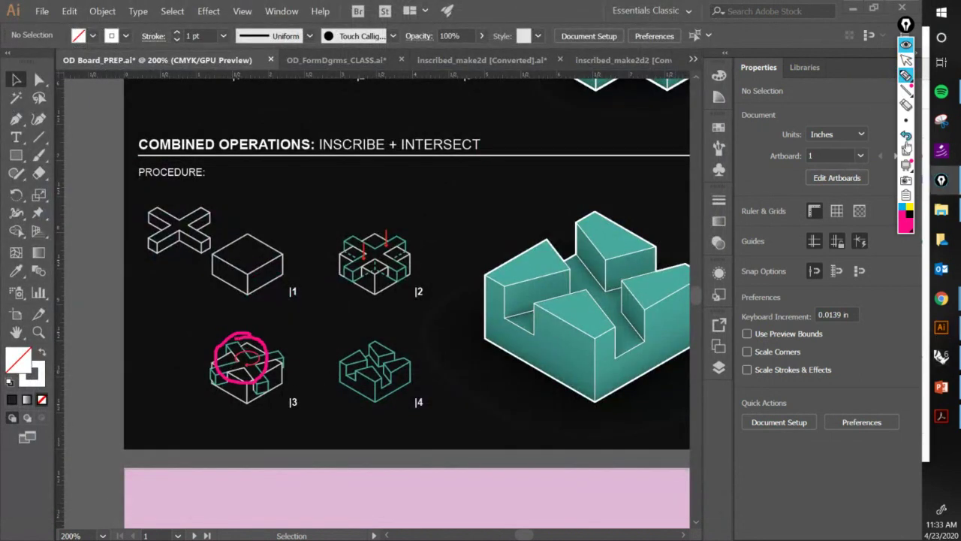
pyautogui.click(907, 148)
pyautogui.click(907, 60)
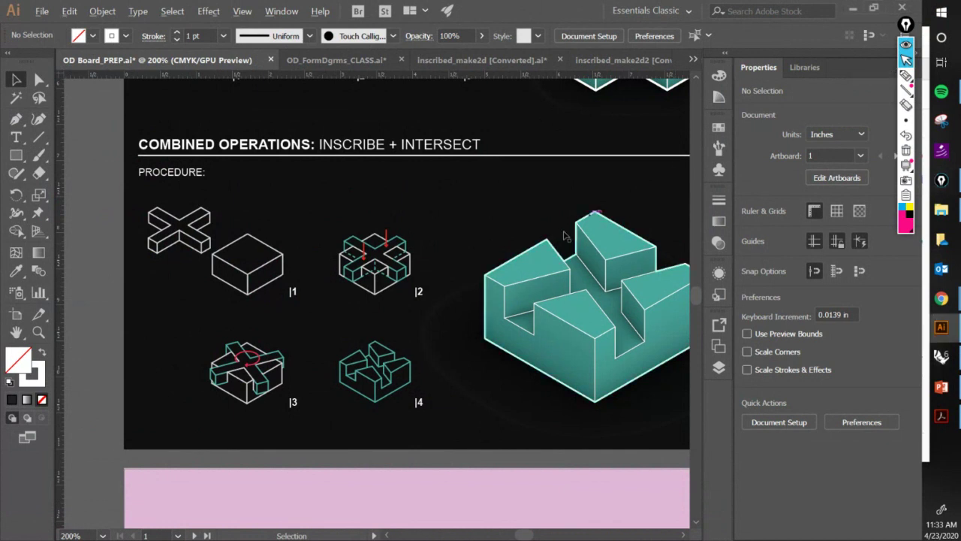
pyautogui.scroll(-5, 566, 236)
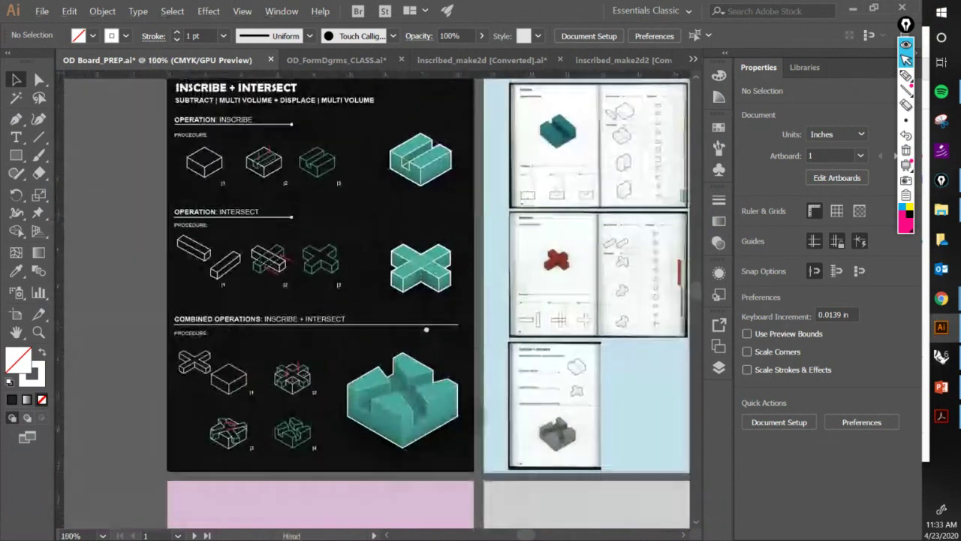
pyautogui.moveTo(426, 329); pyautogui.dragTo(413, 344)
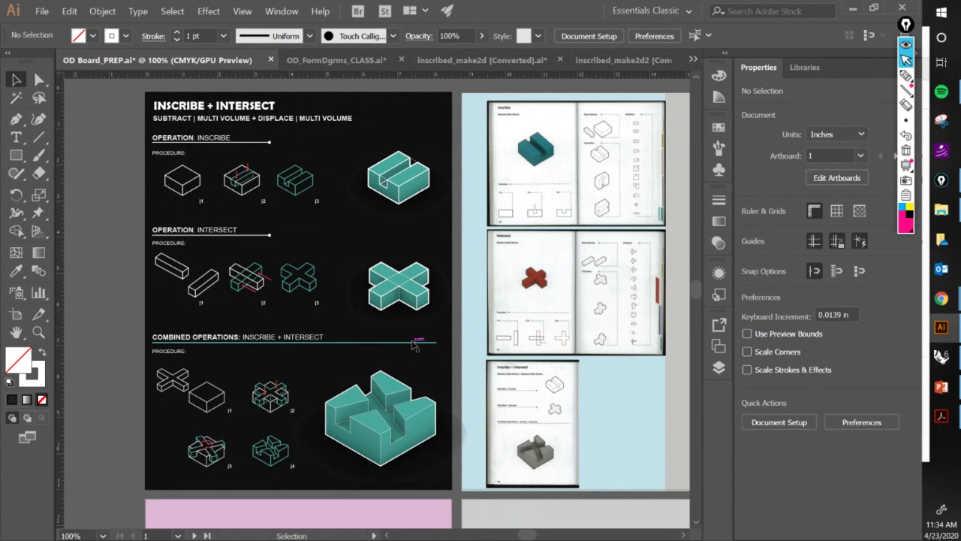
# Switch to Rhino and look over all the rows of operation volumes and their line drawings.
pyautogui.click(941, 357)
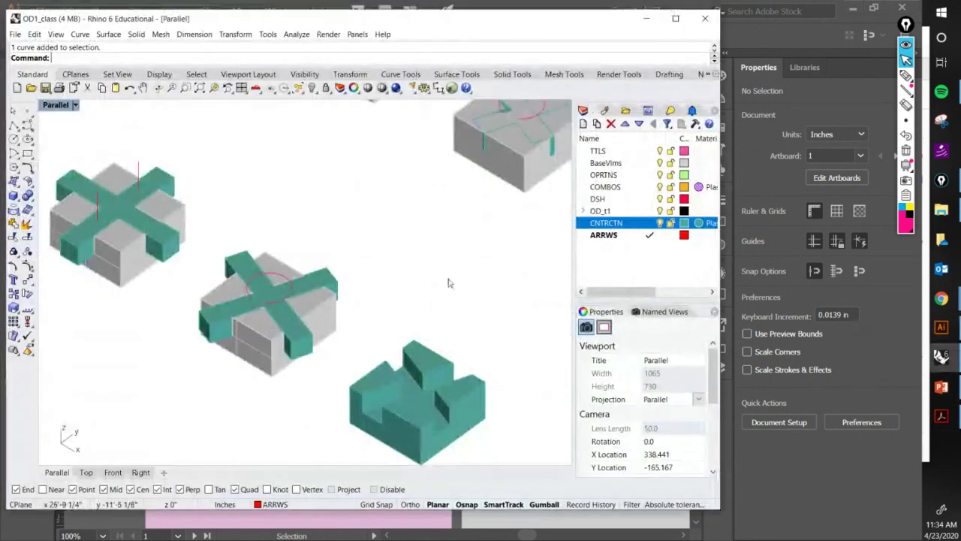
pyautogui.scroll(-3, 447, 282)
pyautogui.scroll(-3, 447, 282)
pyautogui.scroll(5, 429, 215)
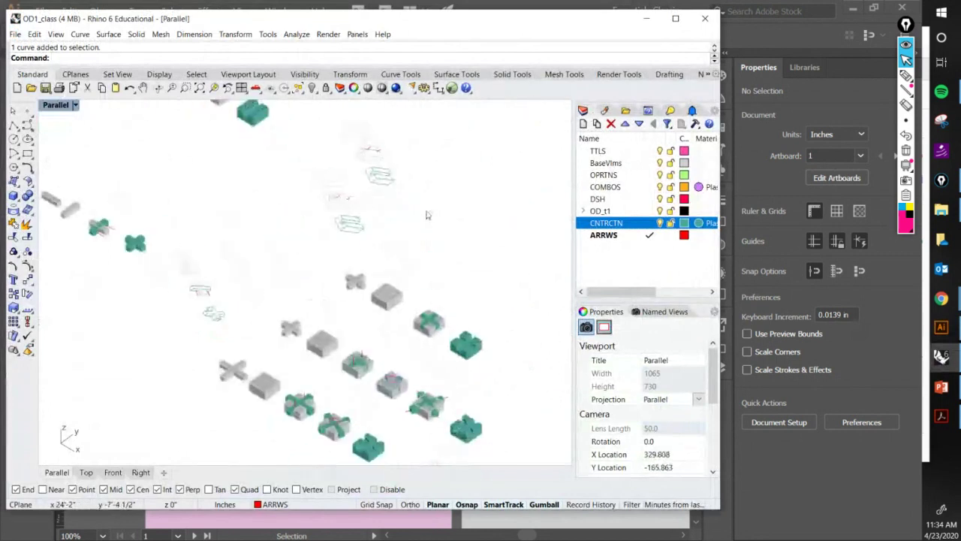
pyautogui.scroll(-3, 152, 222)
pyautogui.scroll(3, 191, 223)
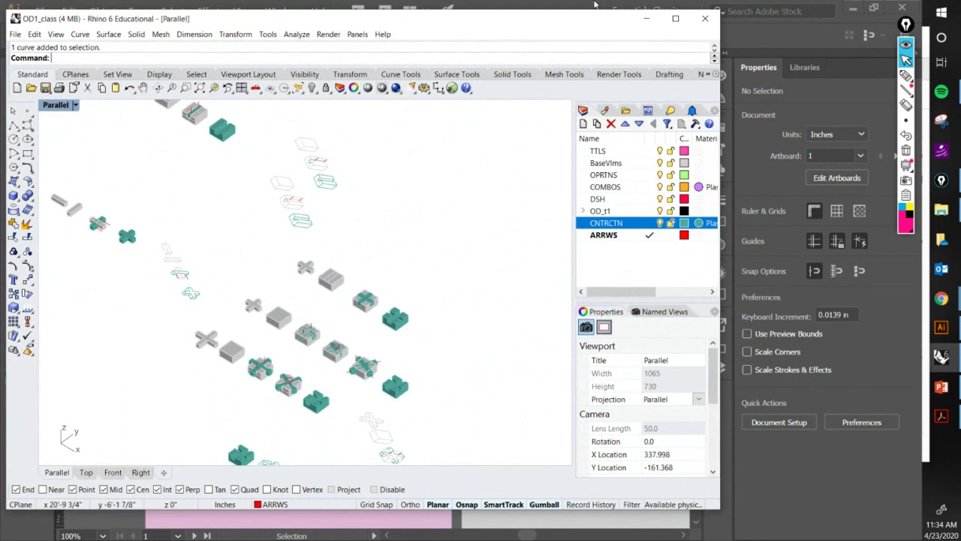
# Switch back to Illustrator and view the whole Inscribe + Intersect board beside the reference pages.
pyautogui.click(556, 5)
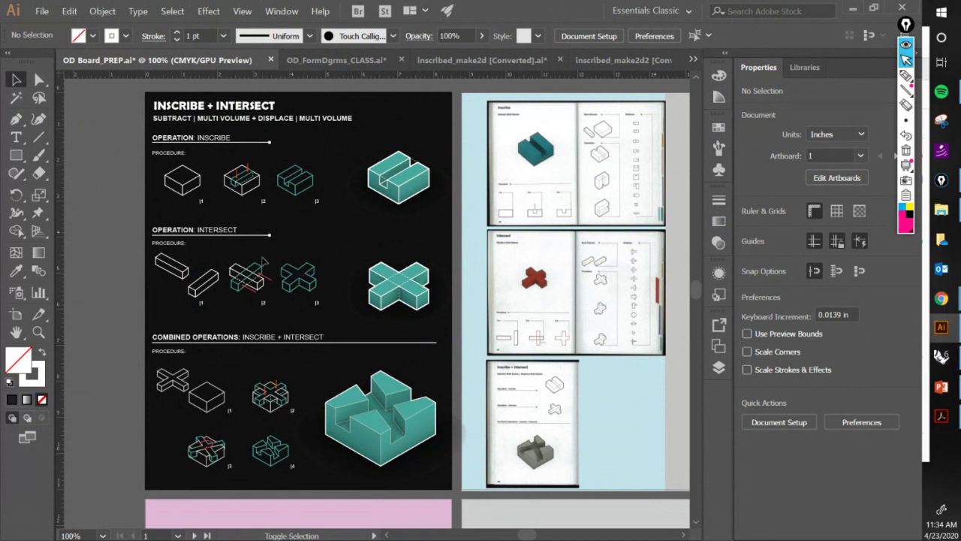
pyautogui.moveTo(274, 278)
pyautogui.mouseDown()
pyautogui.moveTo(282, 271)
pyautogui.moveTo(270, 286)
pyautogui.mouseUp()
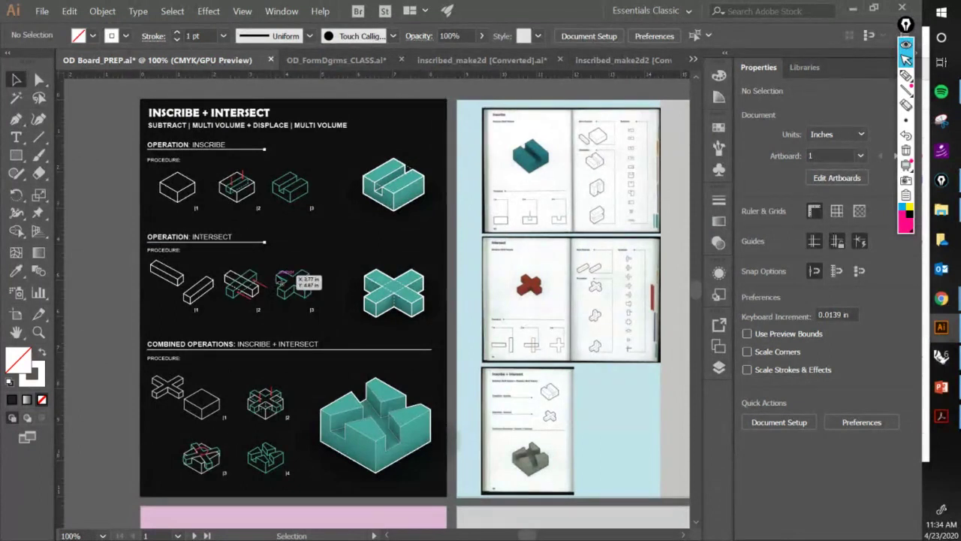
pyautogui.moveTo(281, 277); pyautogui.dragTo(260, 274)
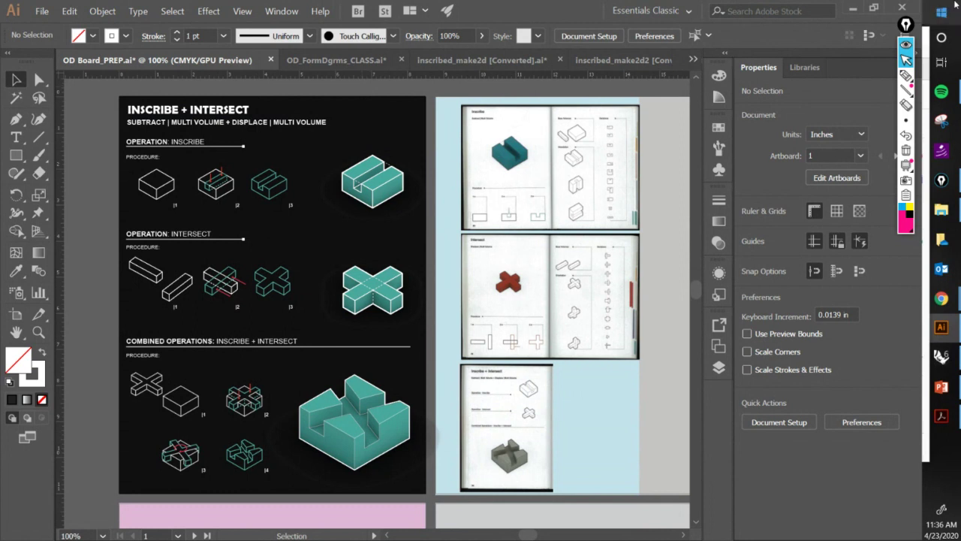
# Outline the whole board with the pink annotation pen and add a tick mark beside each of its three operation sections.
pyautogui.click(905, 75)
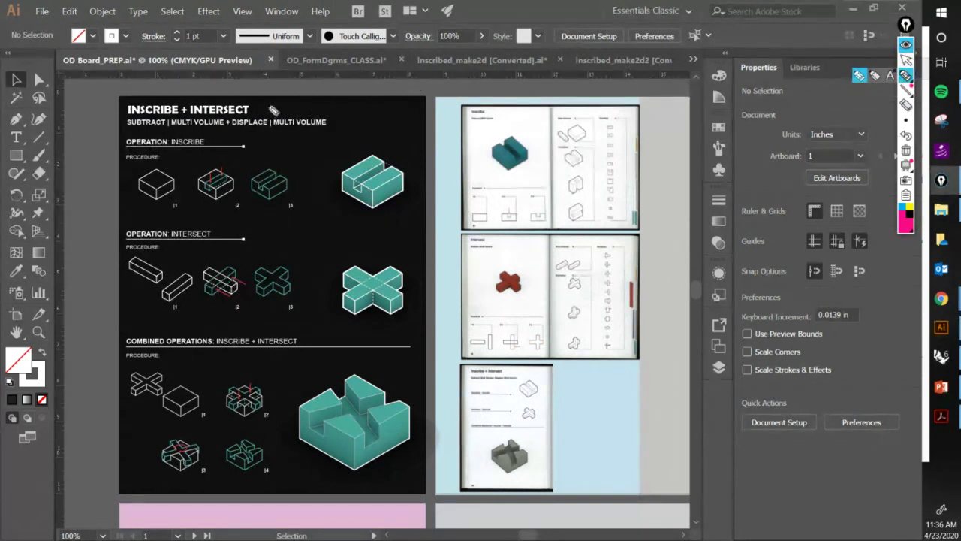
pyautogui.moveTo(111, 89)
pyautogui.mouseDown()
pyautogui.moveTo(370, 80)
pyautogui.moveTo(443, 98)
pyautogui.moveTo(465, 323)
pyautogui.moveTo(468, 433)
pyautogui.moveTo(455, 509)
pyautogui.moveTo(106, 507)
pyautogui.moveTo(101, 207)
pyautogui.moveTo(122, 92)
pyautogui.mouseUp()
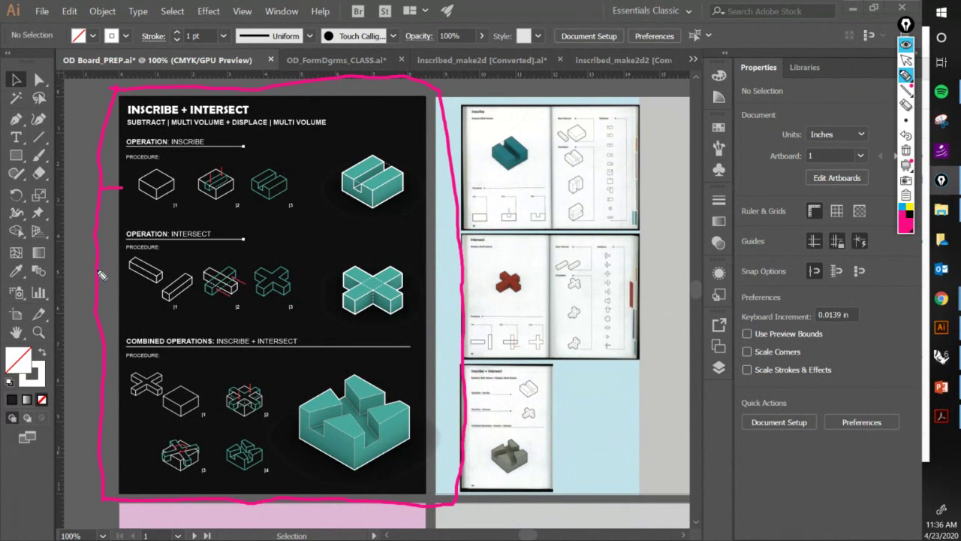
pyautogui.moveTo(99, 268); pyautogui.dragTo(122, 269)
pyautogui.moveTo(94, 410); pyautogui.dragTo(122, 419)
# Circle Inscribe diagram 2, draw arrows to diagram 3 and the render, and circle the Procedure diagrams on the Inscribe reference page.
pyautogui.moveTo(216, 159)
pyautogui.mouseDown()
pyautogui.moveTo(238, 188)
pyautogui.moveTo(231, 161)
pyautogui.moveTo(227, 169)
pyautogui.mouseUp()
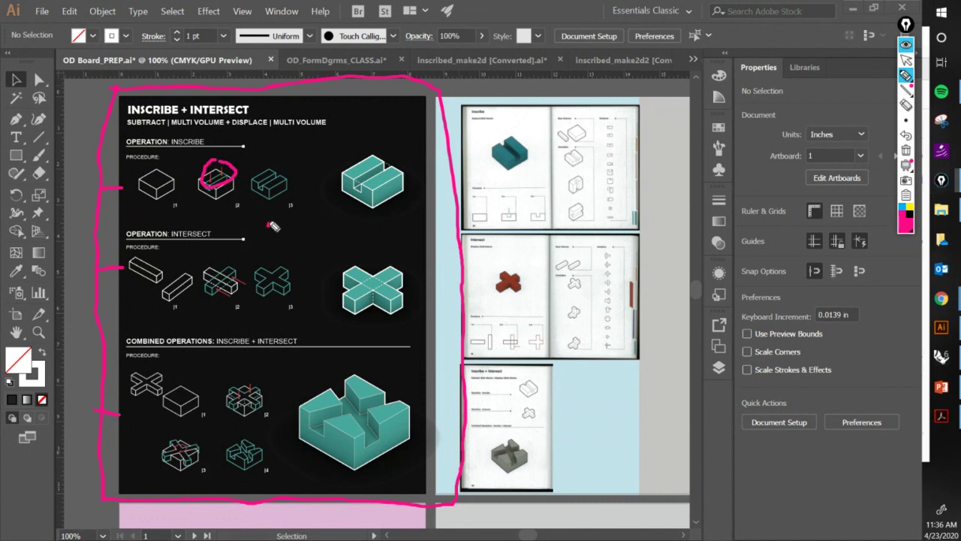
pyautogui.moveTo(272, 227)
pyautogui.mouseDown()
pyautogui.moveTo(268, 202)
pyautogui.moveTo(274, 209)
pyautogui.mouseUp()
pyautogui.moveTo(293, 170)
pyautogui.mouseDown()
pyautogui.moveTo(338, 159)
pyautogui.moveTo(341, 170)
pyautogui.moveTo(346, 154)
pyautogui.mouseUp()
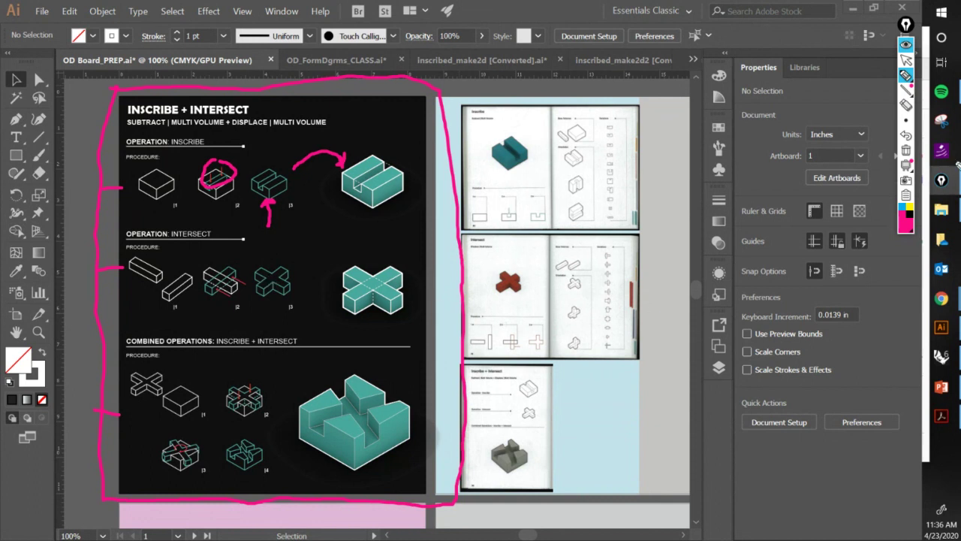
pyautogui.moveTo(901, 53)
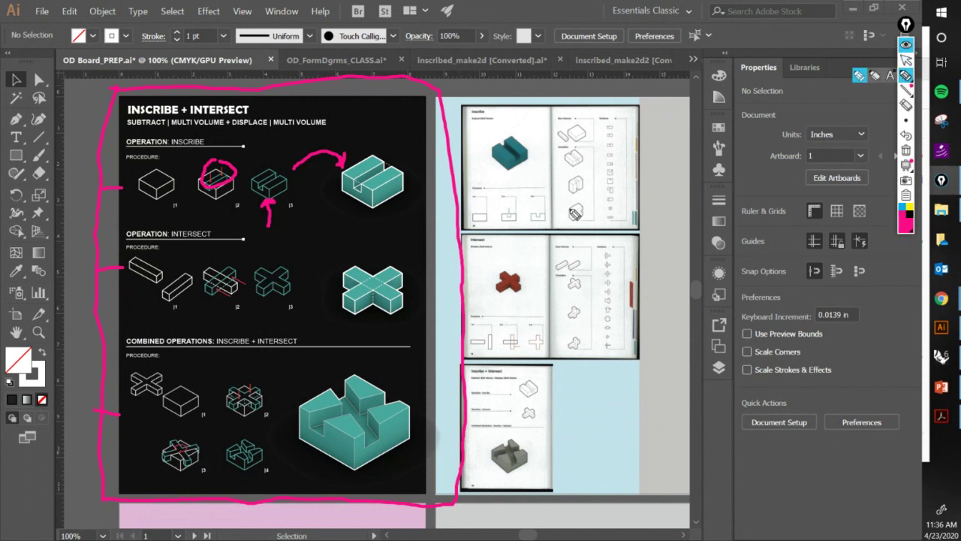
pyautogui.moveTo(543, 188)
pyautogui.mouseDown()
pyautogui.moveTo(462, 219)
pyautogui.moveTo(527, 240)
pyautogui.moveTo(555, 224)
pyautogui.moveTo(542, 192)
pyautogui.mouseUp()
pyautogui.click(906, 60)
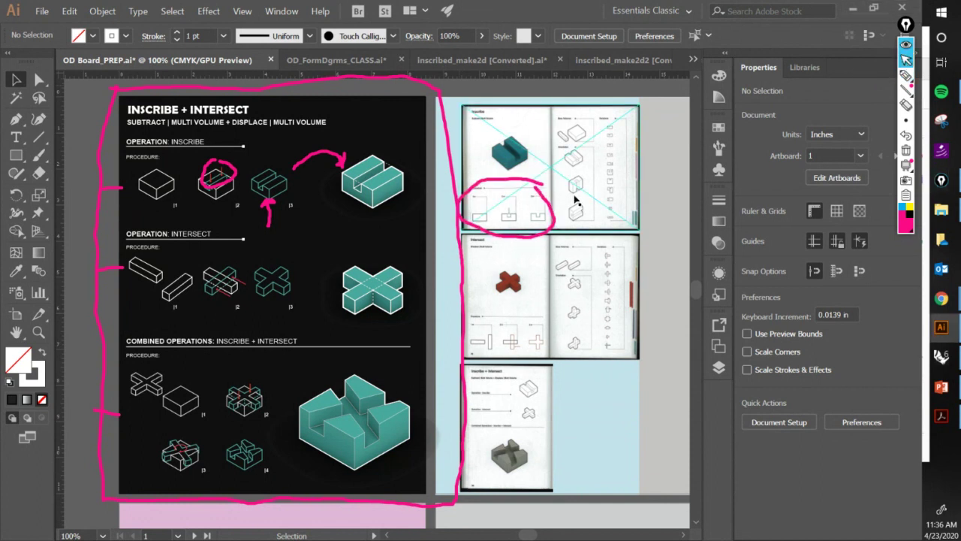
# Clear the pink pen annotations and examine the Procedure diagrams on the Inscribe and Intersect reference pages up close.
pyautogui.scroll(1, 518, 217)
pyautogui.scroll(4, 518, 218)
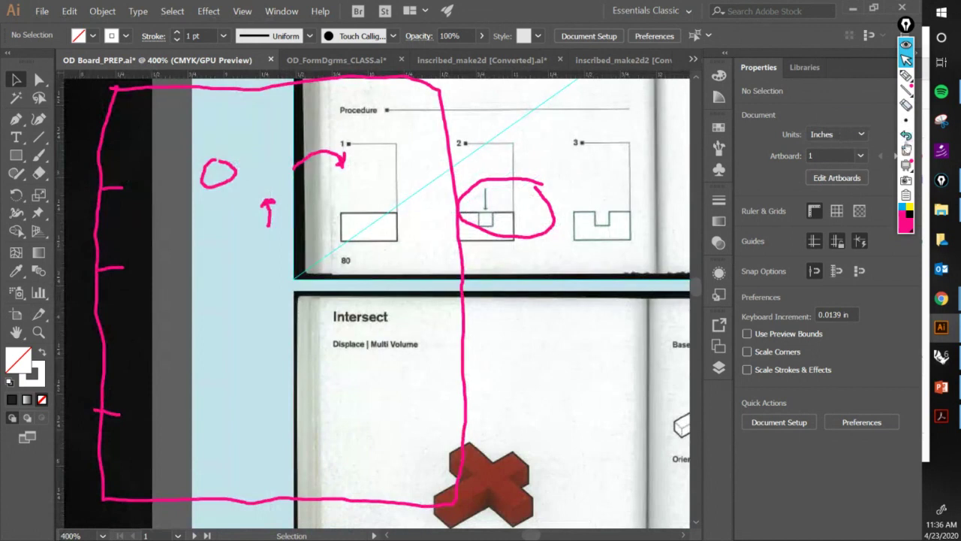
pyautogui.click(906, 150)
pyautogui.scroll(1, 455, 235)
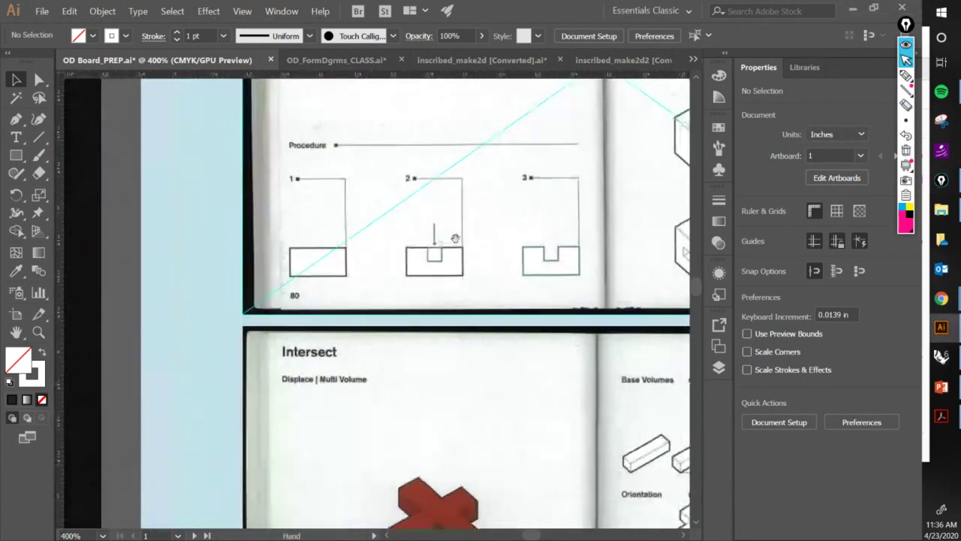
pyautogui.scroll(1, 558, 255)
pyautogui.scroll(-3, 569, 253)
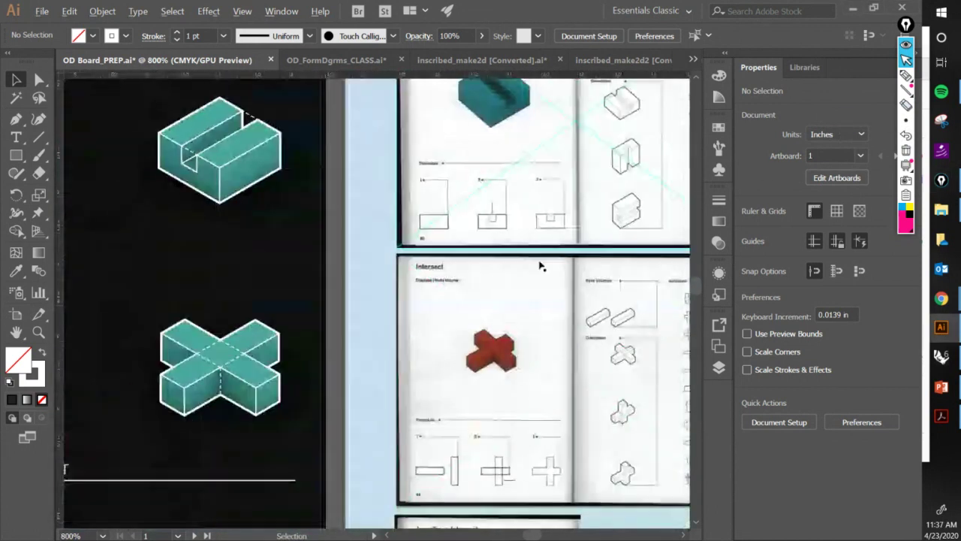
# Examine the Procedure diagrams on the Intersect reference page up close, ending with the whole board and reference pages in view.
pyautogui.scroll(5, 459, 275)
pyautogui.scroll(-2, 485, 365)
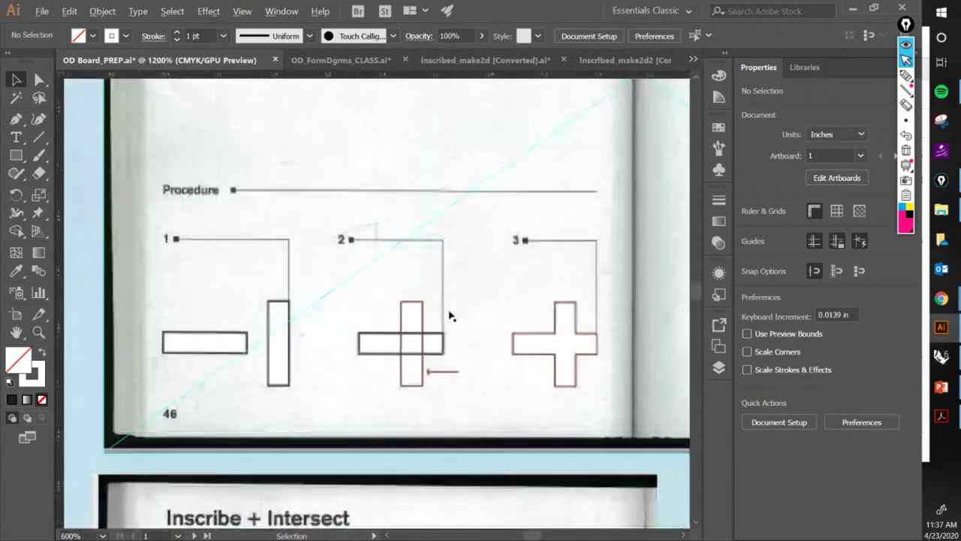
pyautogui.scroll(-5, 530, 319)
pyautogui.moveTo(341, 335); pyautogui.dragTo(350, 359)
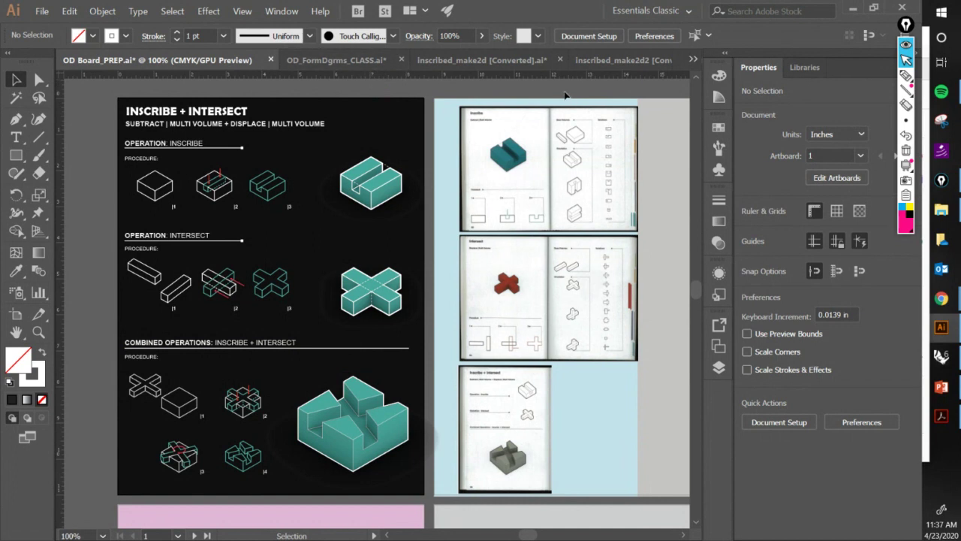
# Switch to the Rhino model and inspect the Inscribe procedure line drawings, including the curves of the base volume.
pyautogui.click(944, 357)
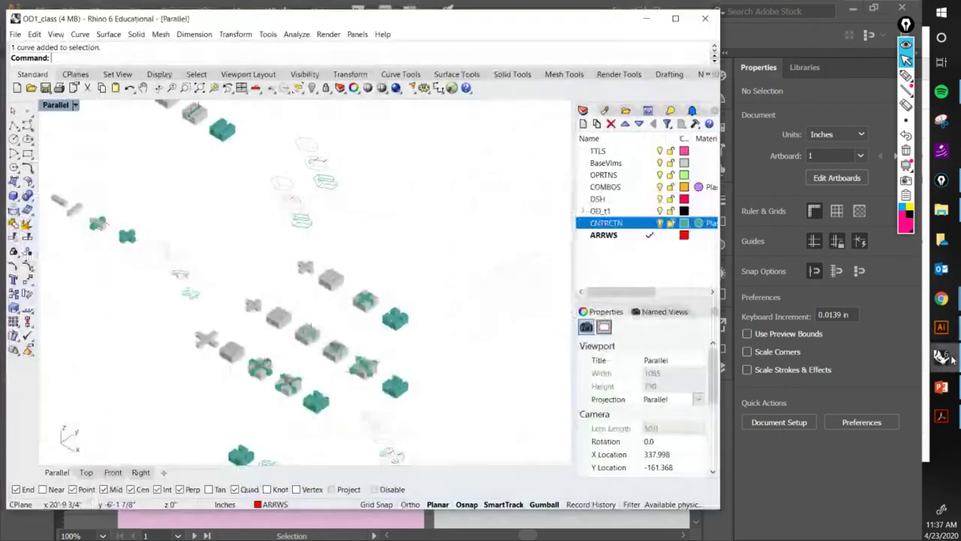
pyautogui.scroll(-6, 393, 249)
pyautogui.moveTo(393, 249); pyautogui.dragTo(420, 263)
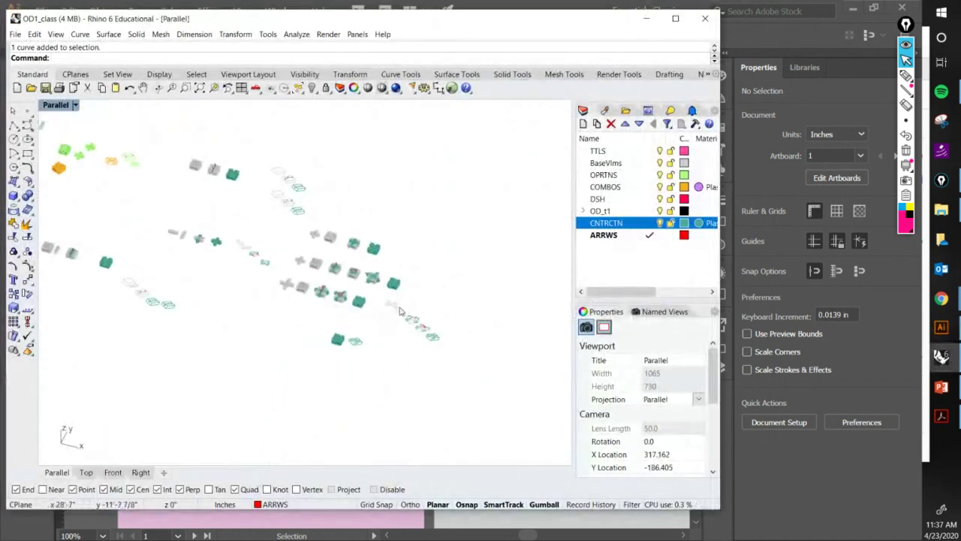
pyautogui.scroll(5, 333, 298)
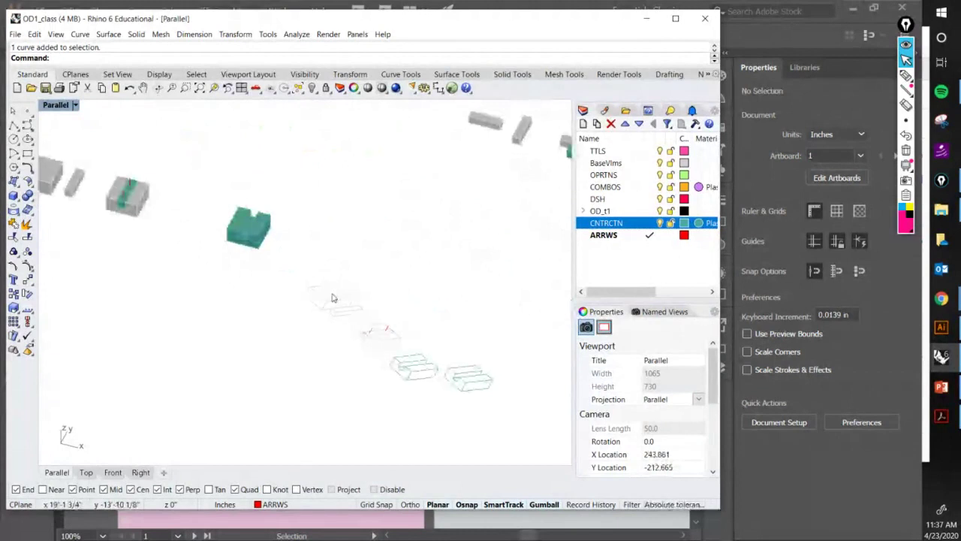
pyautogui.moveTo(350, 217); pyautogui.dragTo(373, 266)
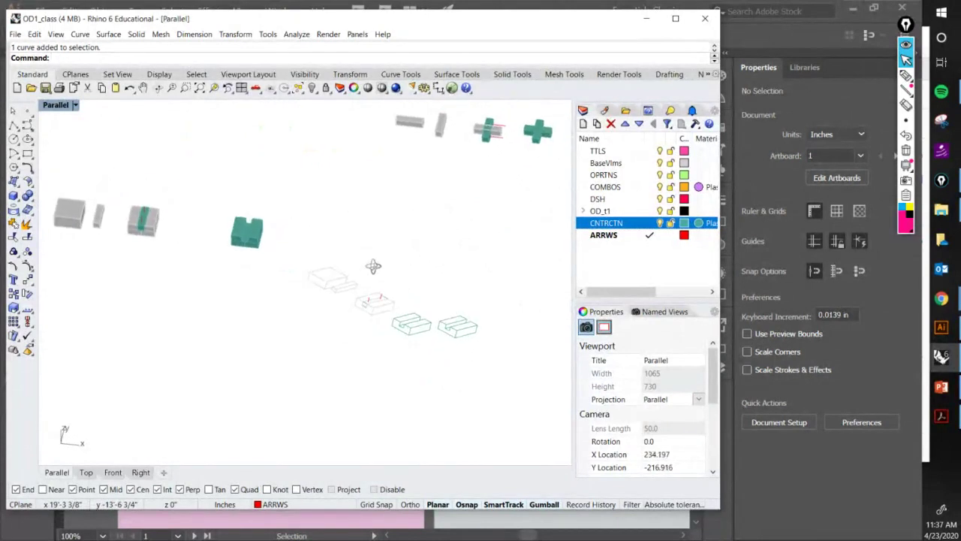
pyautogui.scroll(6, 335, 291)
pyautogui.click(339, 272)
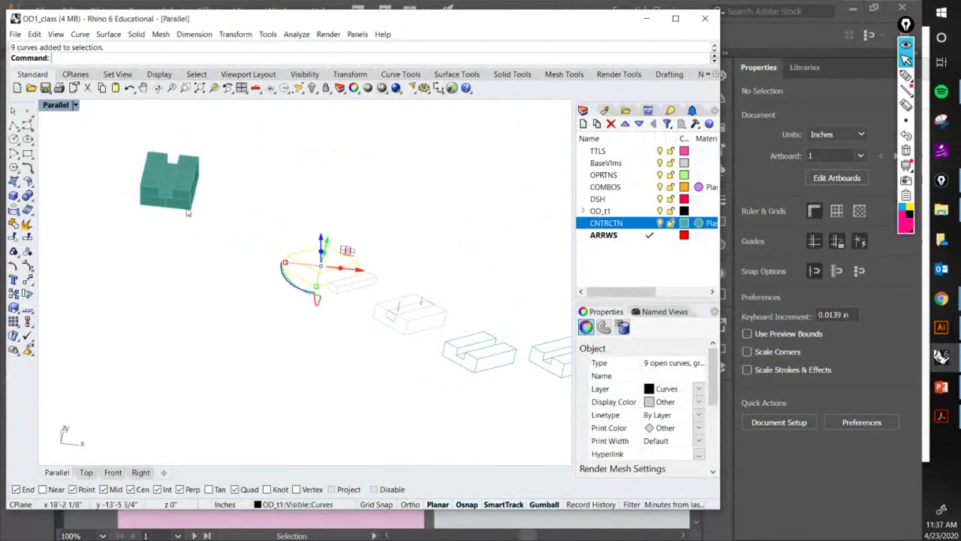
pyautogui.scroll(-8, 179, 212)
pyautogui.scroll(6, 211, 214)
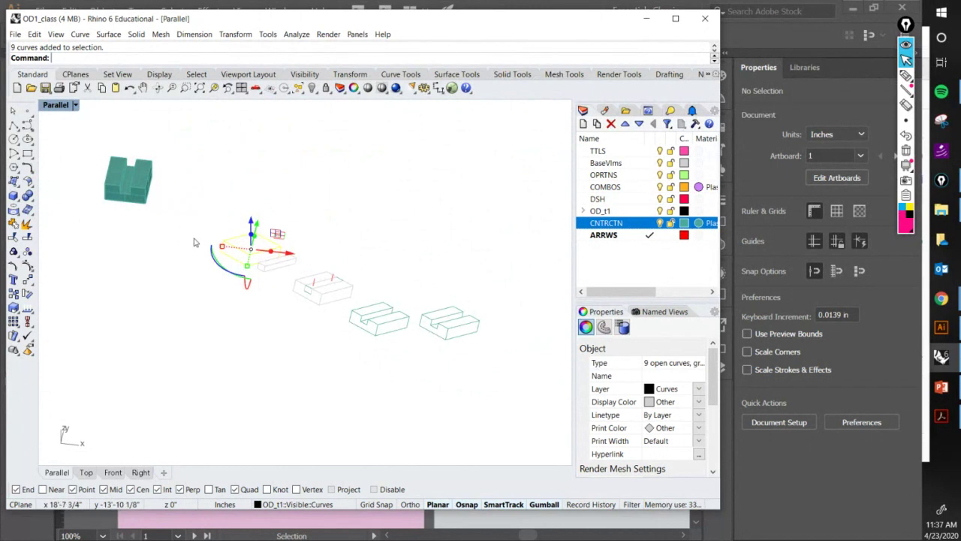
pyautogui.click(447, 236)
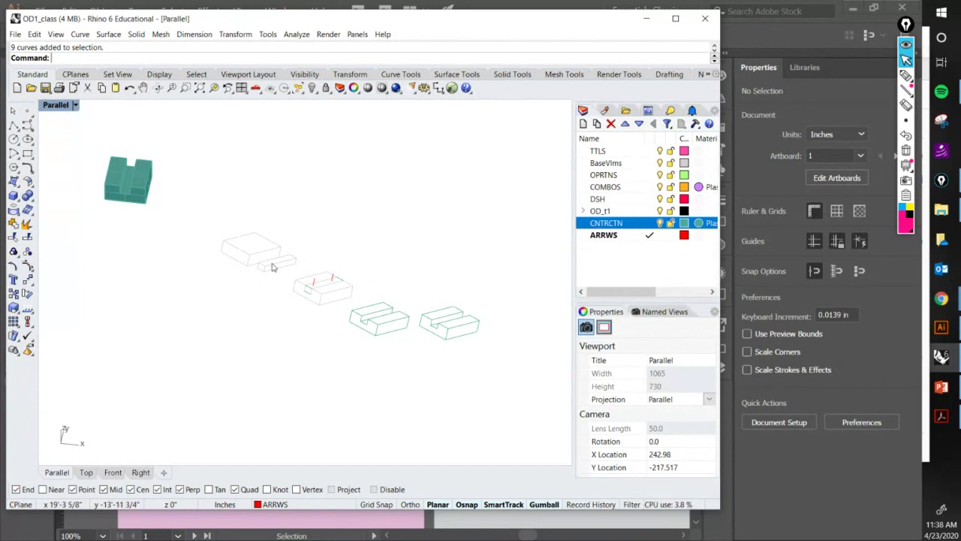
# Switch back to Illustrator and compare the Inscribe diagrams in OD_FormDgrms_CLASS.ai with those in OD Board_PREP.ai.
pyautogui.click(759, 30)
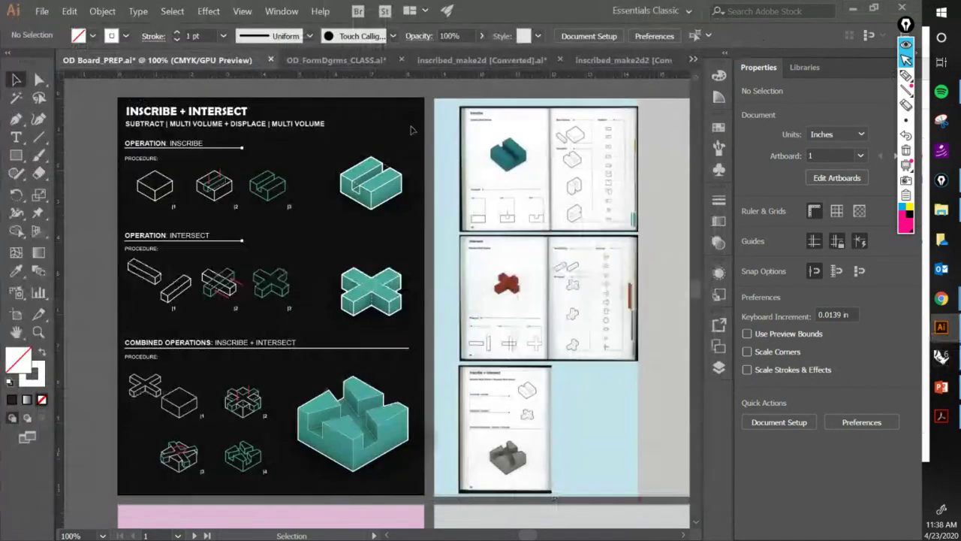
pyautogui.click(342, 62)
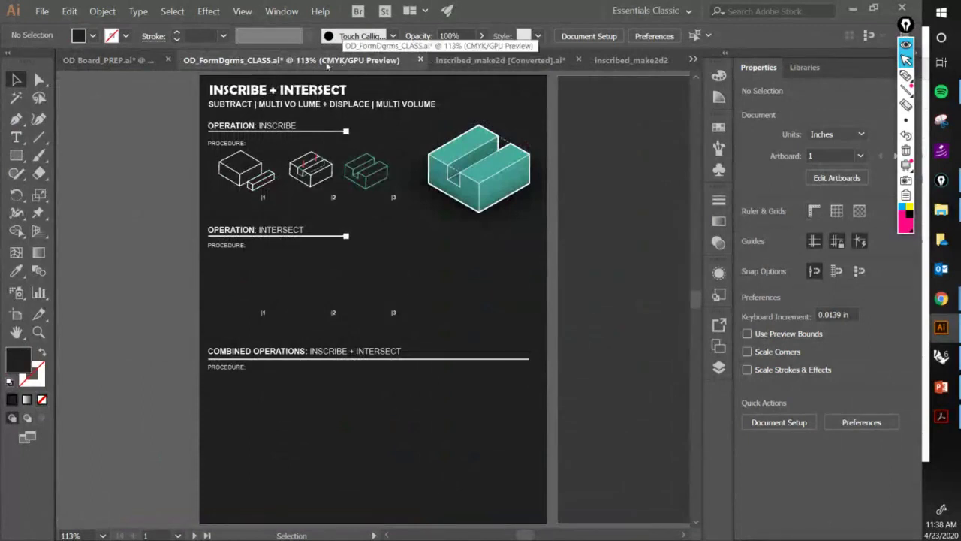
pyautogui.click(118, 61)
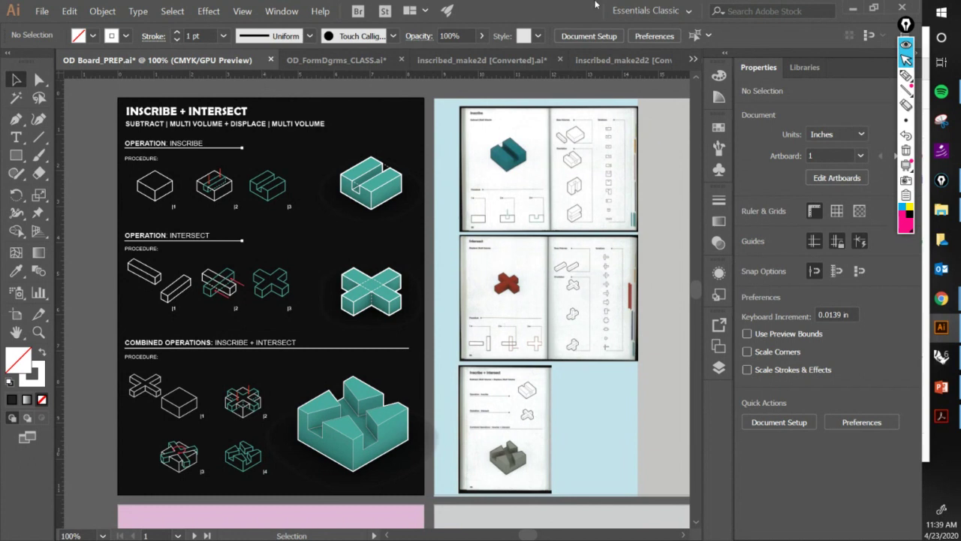
# Outline the whole Inscribe + Intersect board with the pink annotation pen, and clear the outline once it has been pointed out.
pyautogui.click(907, 76)
pyautogui.click(906, 76)
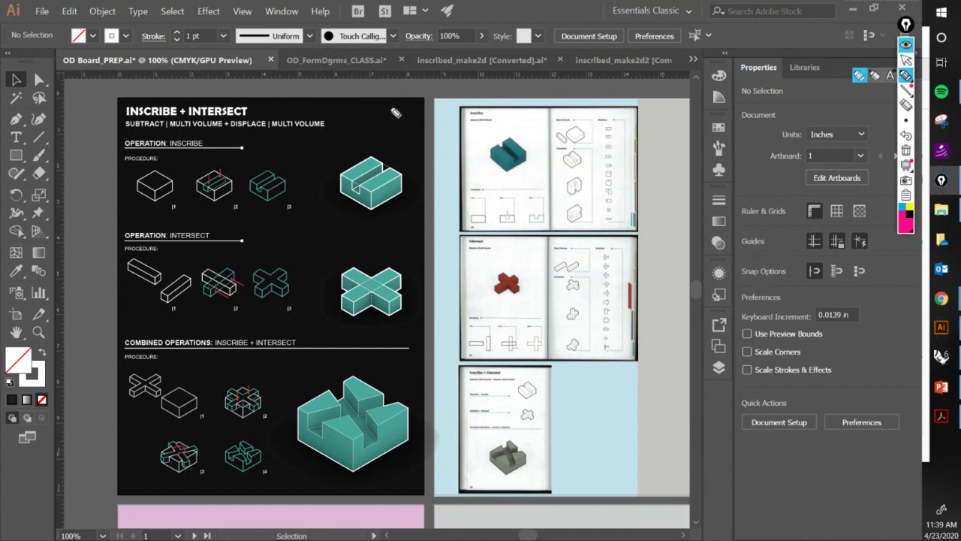
pyautogui.moveTo(379, 89)
pyautogui.mouseDown()
pyautogui.moveTo(131, 97)
pyautogui.moveTo(115, 108)
pyautogui.moveTo(95, 281)
pyautogui.moveTo(96, 502)
pyautogui.moveTo(253, 523)
pyautogui.moveTo(430, 515)
pyautogui.moveTo(450, 394)
pyautogui.moveTo(440, 99)
pyautogui.moveTo(345, 92)
pyautogui.mouseUp()
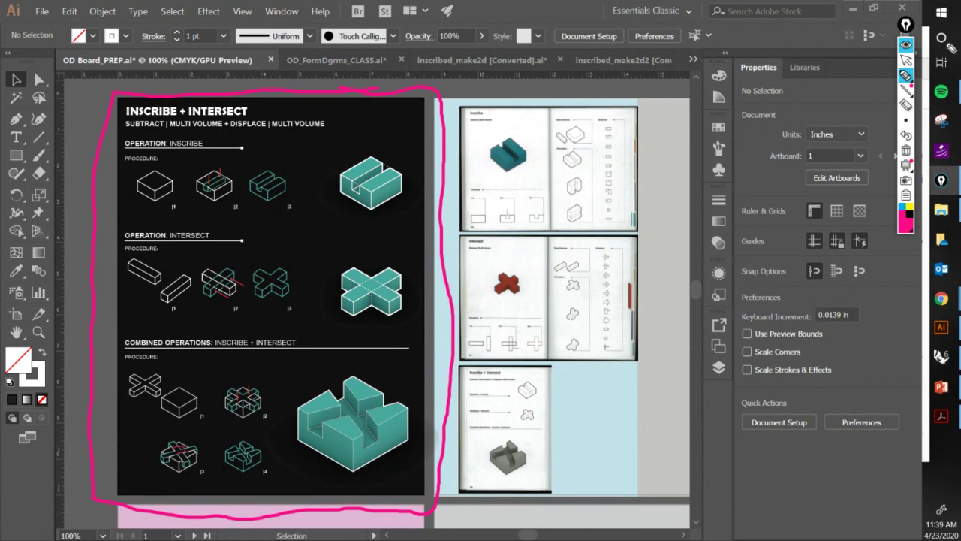
pyautogui.click(906, 153)
pyautogui.click(907, 60)
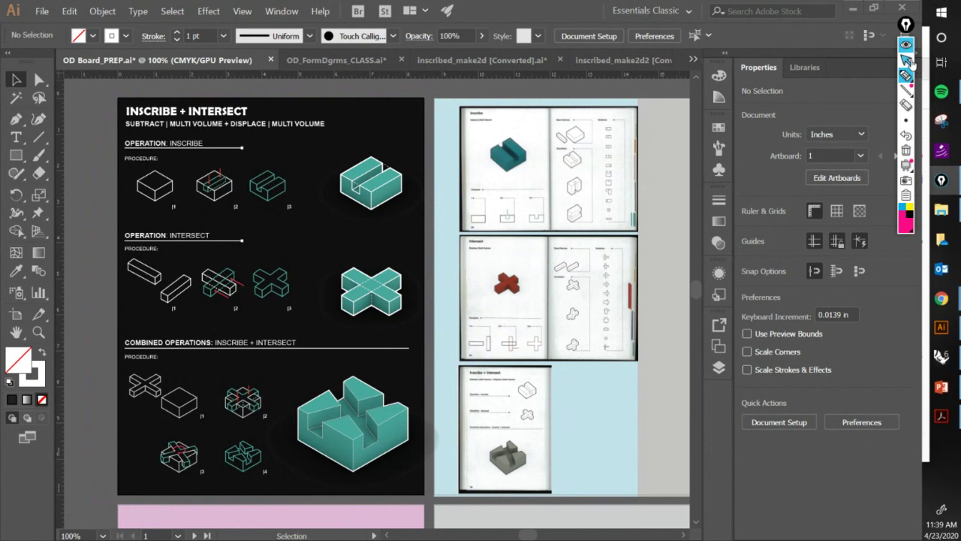
pyautogui.click(421, 98)
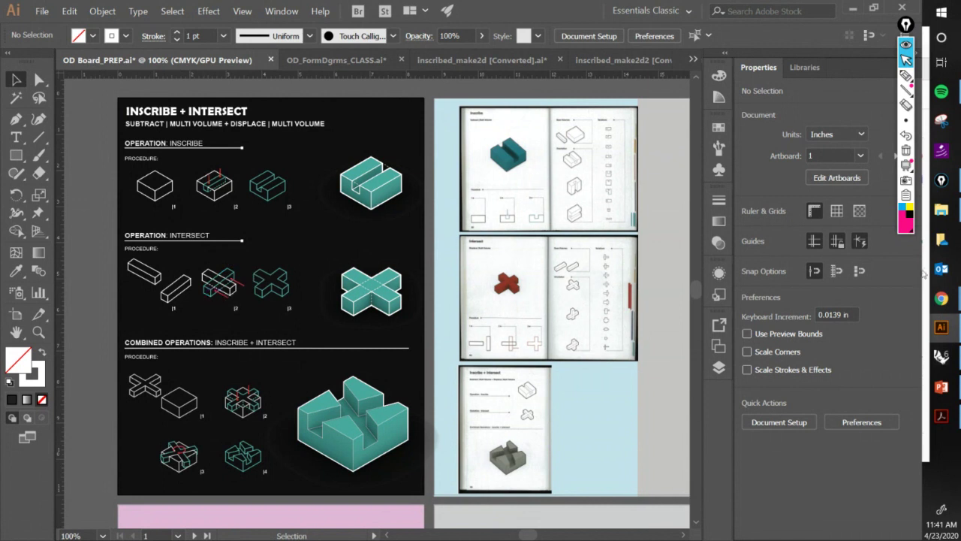
# Bring up the Operative Design PDF, switch to Rhino and locate the Combinations columns in the model.
pyautogui.click(942, 414)
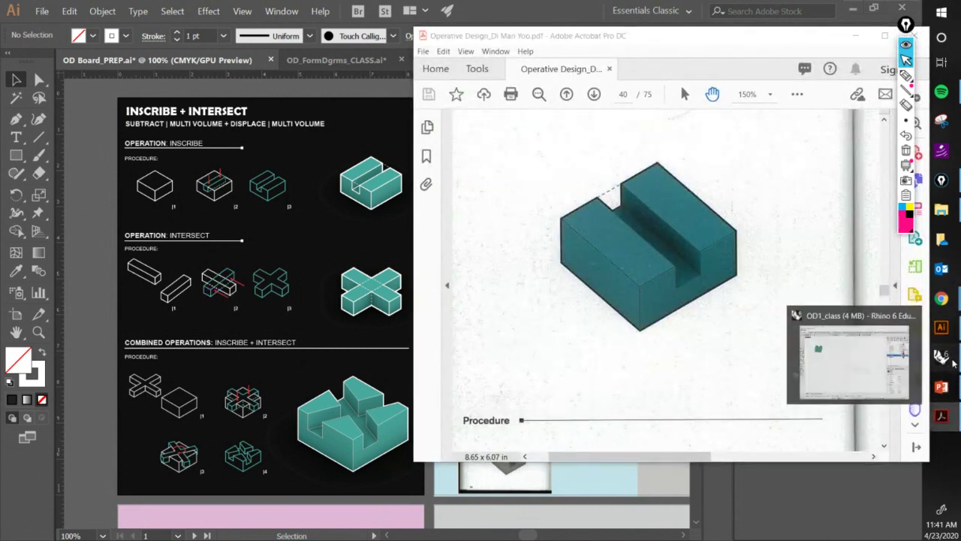
pyautogui.click(952, 364)
pyautogui.scroll(-5, 348, 195)
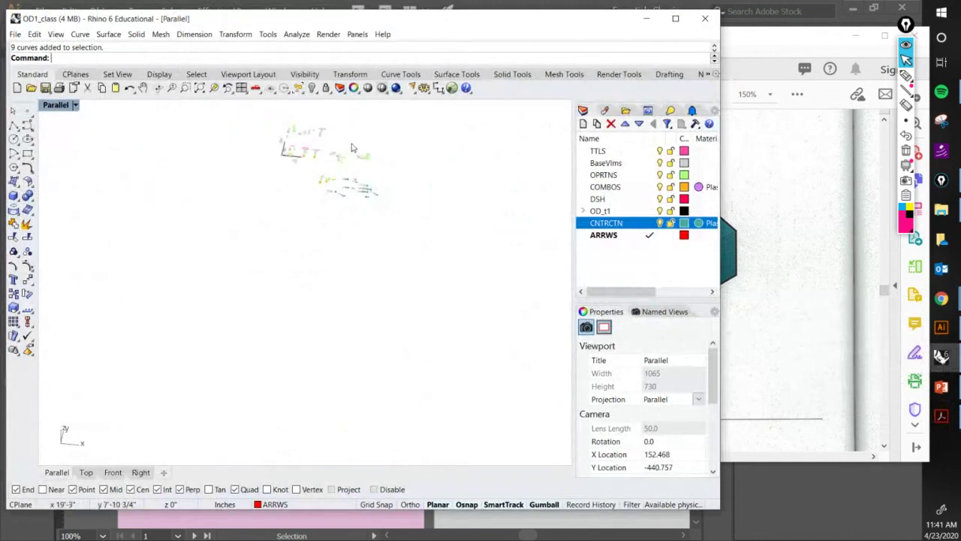
pyautogui.scroll(6, 352, 148)
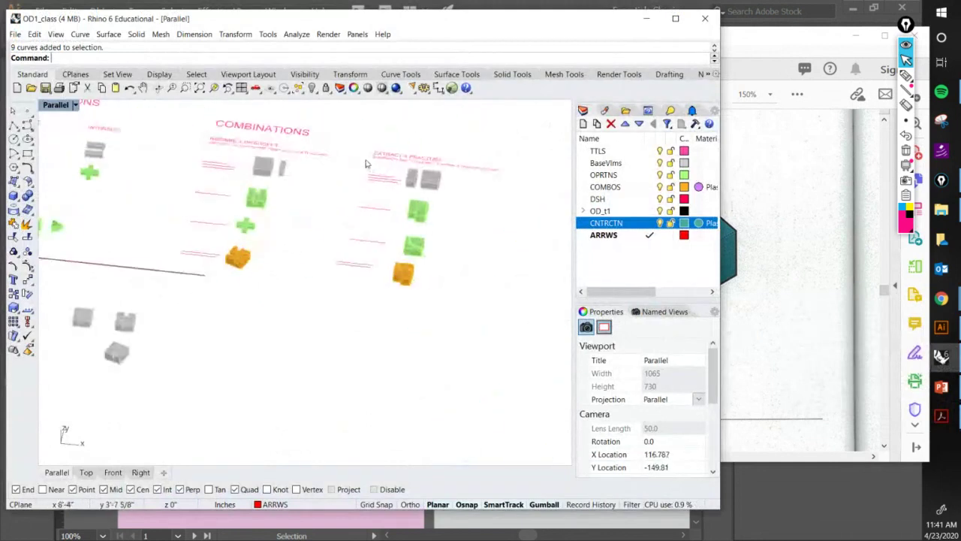
pyautogui.scroll(-1, 364, 154)
pyautogui.scroll(1, 362, 135)
pyautogui.scroll(-3, 361, 125)
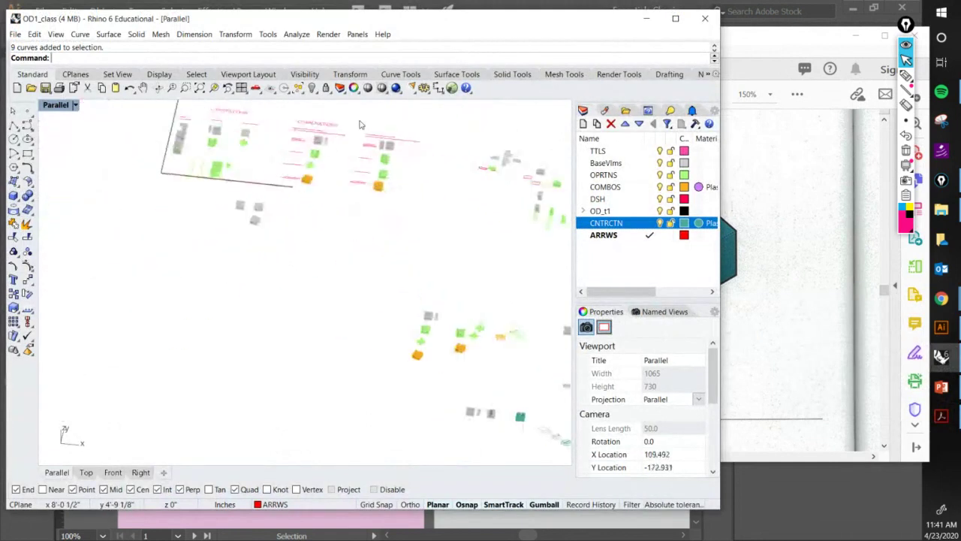
pyautogui.scroll(4, 353, 119)
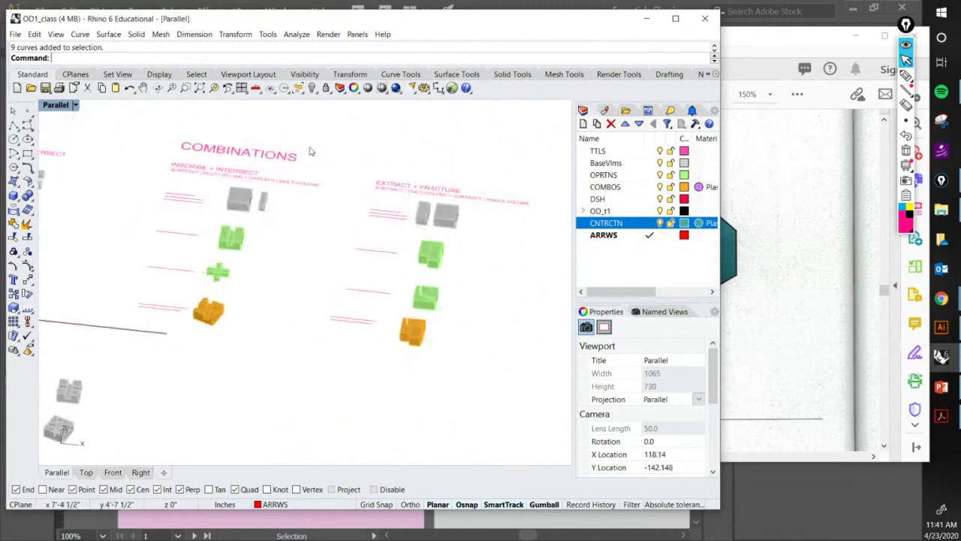
pyautogui.scroll(1, 311, 152)
pyautogui.scroll(-1, 311, 163)
# Zoom the Rhino view to the Inscribe + Intersect and Extract + Fracture columns of the Combinations group.
pyautogui.moveTo(311, 165); pyautogui.dragTo(322, 162)
pyautogui.moveTo(413, 371); pyautogui.dragTo(100, 178)
pyautogui.click(214, 88)
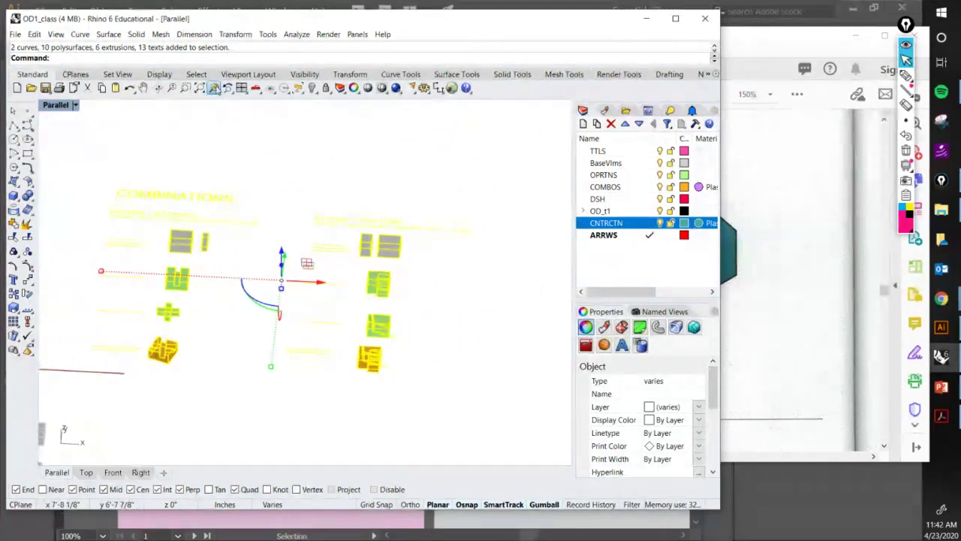
pyautogui.click(321, 144)
pyautogui.moveTo(264, 272); pyautogui.dragTo(273, 282)
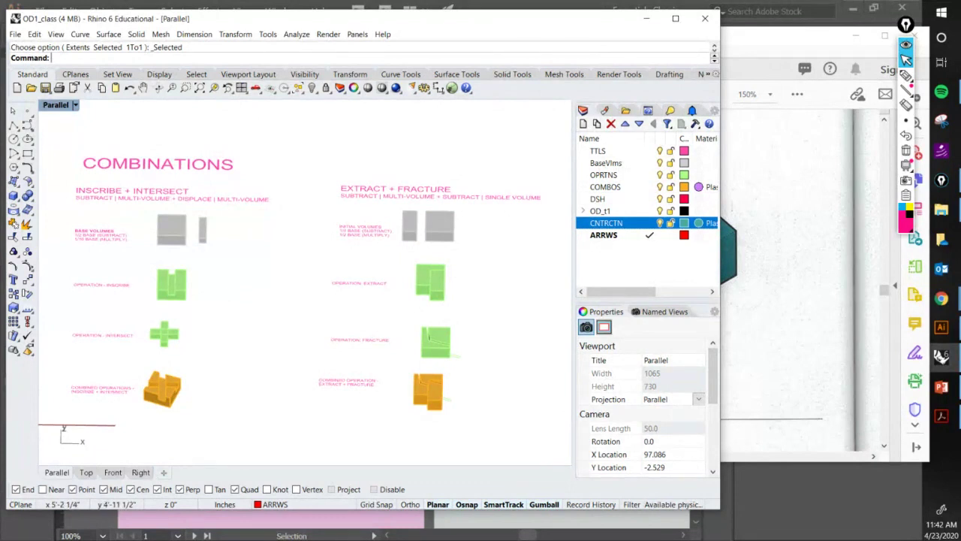
# Back in Illustrator, circle the Combined Operations section and its heading in pink, and dot each of its four procedure diagrams.
pyautogui.click(950, 340)
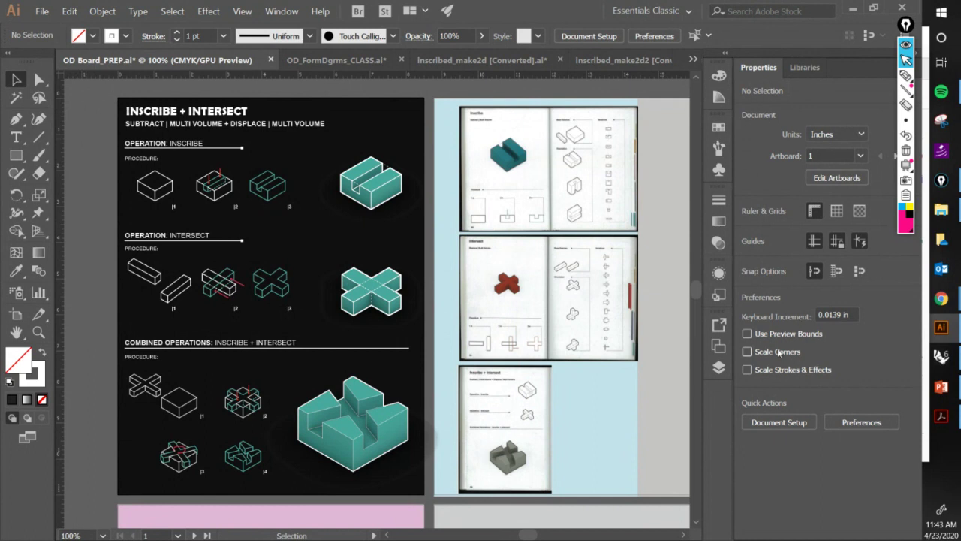
pyautogui.click(907, 76)
pyautogui.moveTo(283, 359)
pyautogui.mouseDown()
pyautogui.moveTo(220, 358)
pyautogui.moveTo(147, 372)
pyautogui.moveTo(103, 425)
pyautogui.moveTo(137, 531)
pyautogui.moveTo(452, 523)
pyautogui.moveTo(471, 456)
pyautogui.moveTo(398, 383)
pyautogui.moveTo(278, 362)
pyautogui.mouseUp()
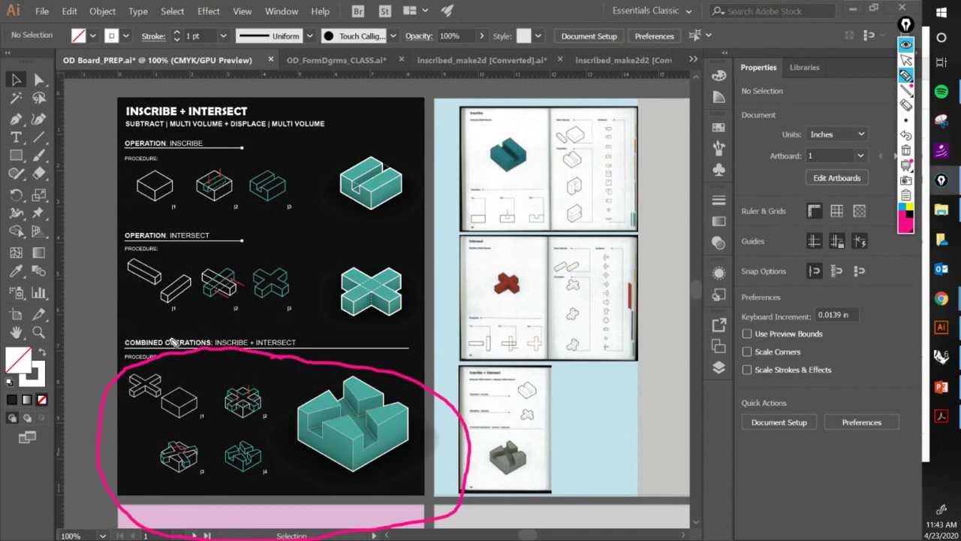
pyautogui.moveTo(178, 332)
pyautogui.mouseDown()
pyautogui.moveTo(125, 323)
pyautogui.moveTo(103, 336)
pyautogui.moveTo(150, 376)
pyautogui.moveTo(211, 366)
pyautogui.moveTo(216, 334)
pyautogui.moveTo(159, 328)
pyautogui.mouseUp()
pyautogui.click(157, 419)
pyautogui.click(239, 427)
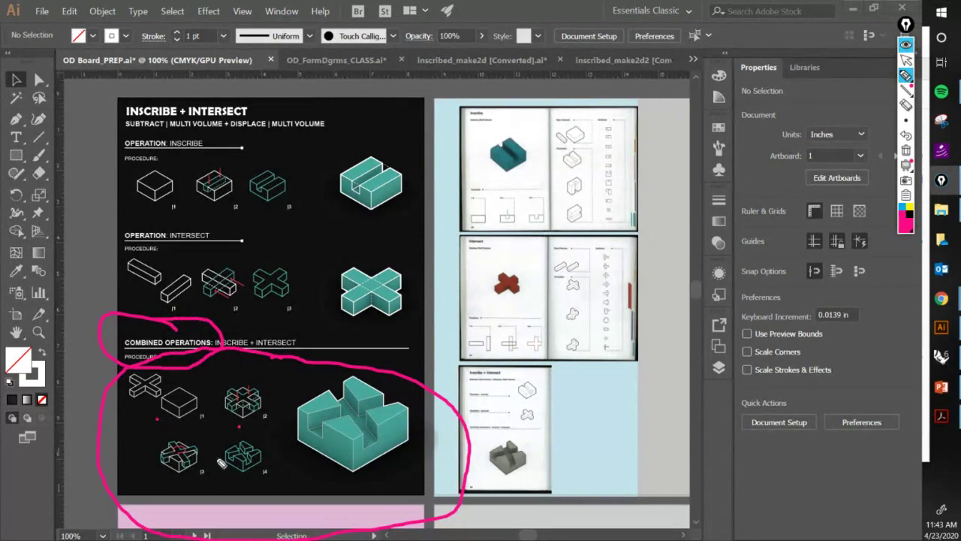
pyautogui.click(189, 482)
pyautogui.click(256, 483)
# Circle the Intersect and combined procedure diagrams and the Inscribe + Intersect reference page, point an arrow at the combined render, and clear all annotations.
pyautogui.moveTo(295, 259)
pyautogui.mouseDown()
pyautogui.moveTo(157, 246)
pyautogui.moveTo(101, 306)
pyautogui.moveTo(211, 347)
pyautogui.moveTo(323, 335)
pyautogui.moveTo(326, 282)
pyautogui.moveTo(295, 259)
pyautogui.mouseUp()
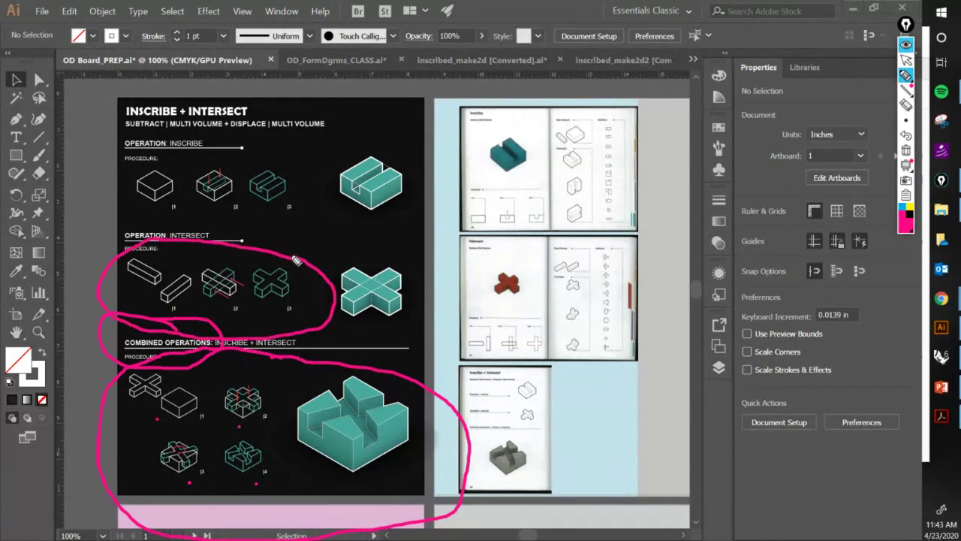
pyautogui.moveTo(248, 369)
pyautogui.mouseDown()
pyautogui.moveTo(197, 360)
pyautogui.moveTo(140, 363)
pyautogui.moveTo(97, 438)
pyautogui.moveTo(137, 527)
pyautogui.moveTo(283, 534)
pyautogui.moveTo(313, 461)
pyautogui.moveTo(263, 382)
pyautogui.moveTo(211, 359)
pyautogui.mouseUp()
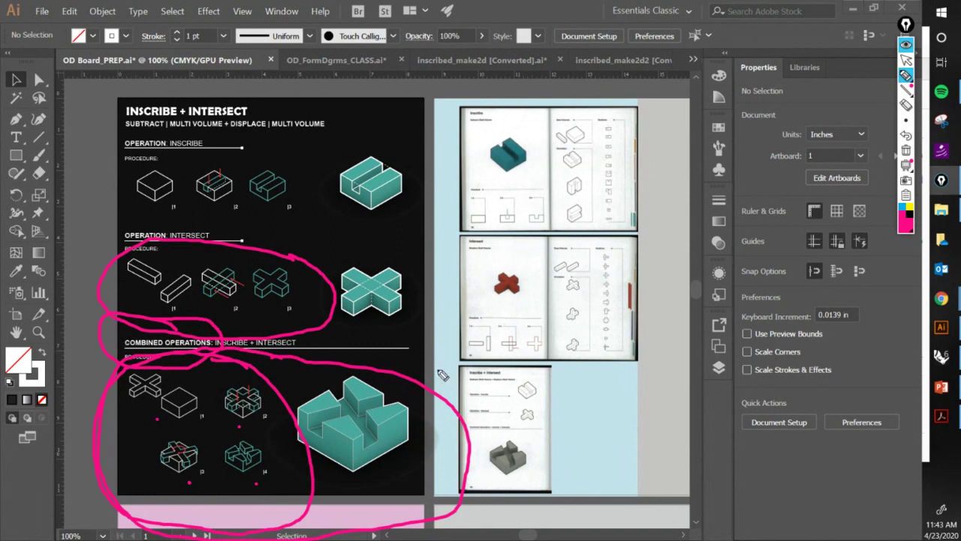
pyautogui.moveTo(445, 315); pyautogui.dragTo(387, 403)
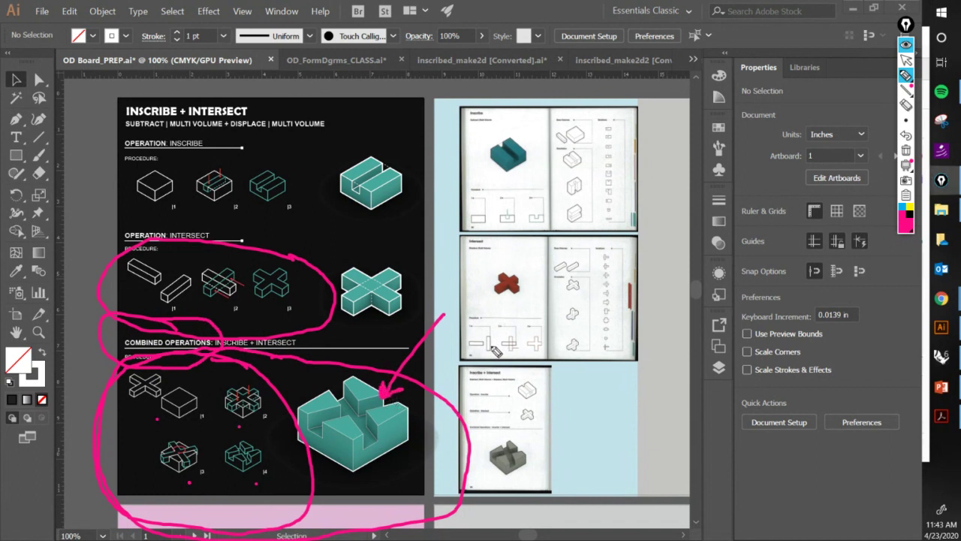
pyautogui.moveTo(549, 352)
pyautogui.mouseDown()
pyautogui.moveTo(512, 355)
pyautogui.moveTo(451, 467)
pyautogui.moveTo(520, 503)
pyautogui.moveTo(579, 422)
pyautogui.moveTo(552, 373)
pyautogui.moveTo(511, 363)
pyautogui.mouseUp()
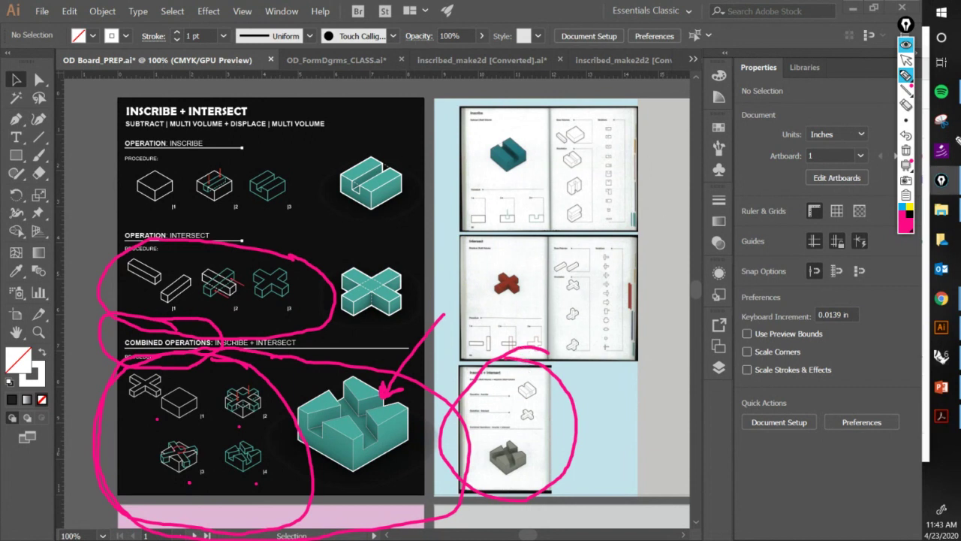
pyautogui.click(906, 150)
pyautogui.click(905, 60)
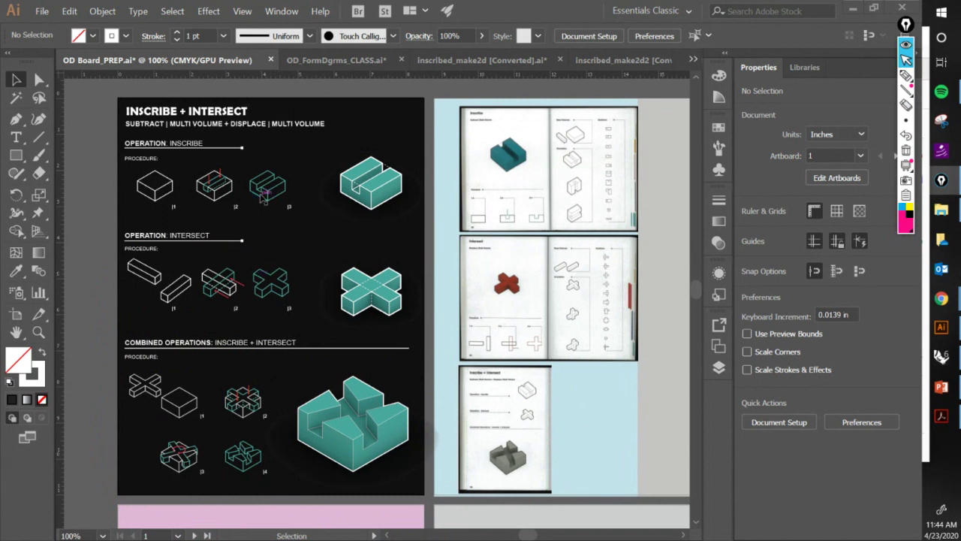
# Save the OD Board_PREP.ai document.
pyautogui.click(257, 289)
pyautogui.press('space')
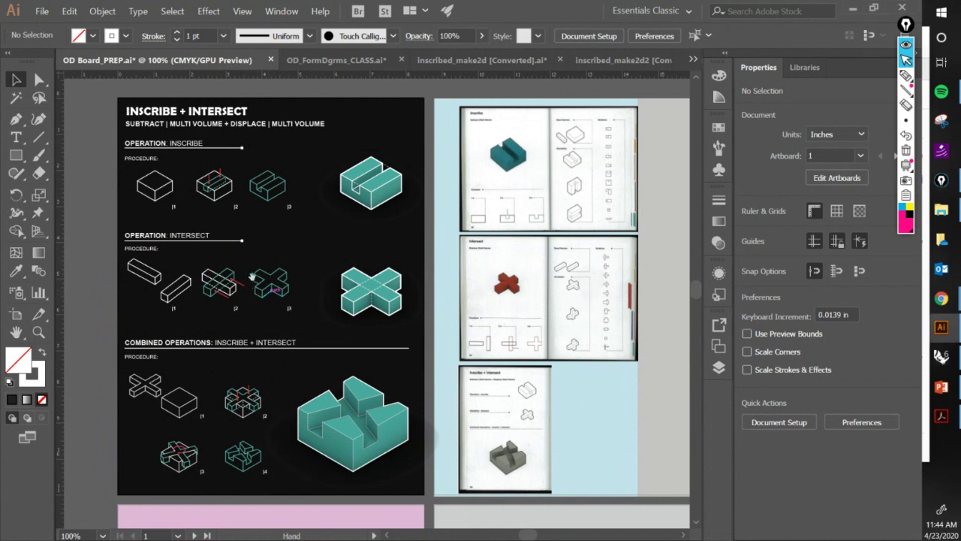
pyautogui.moveTo(253, 278)
pyautogui.mouseDown()
pyautogui.moveTo(249, 264)
pyautogui.moveTo(257, 275)
pyautogui.mouseUp()
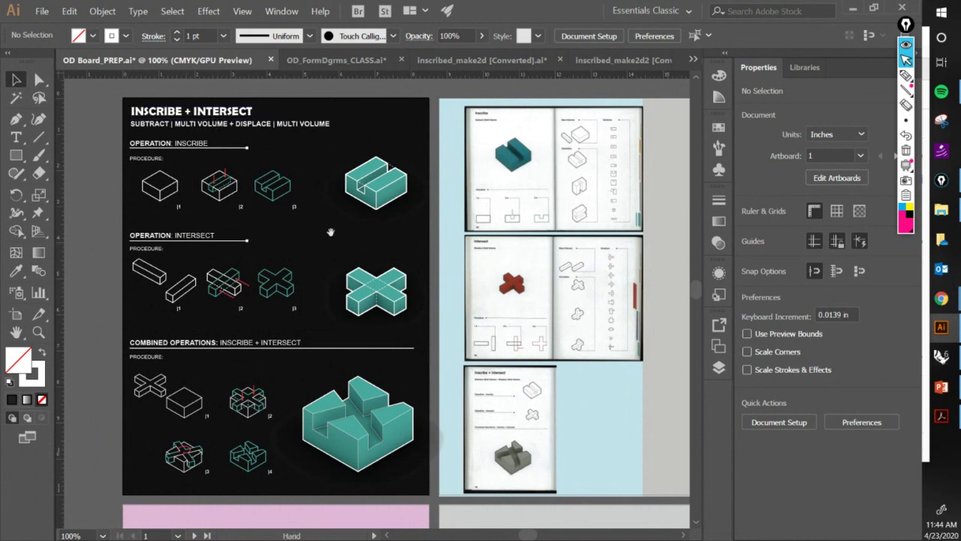
pyautogui.moveTo(331, 236); pyautogui.dragTo(313, 234)
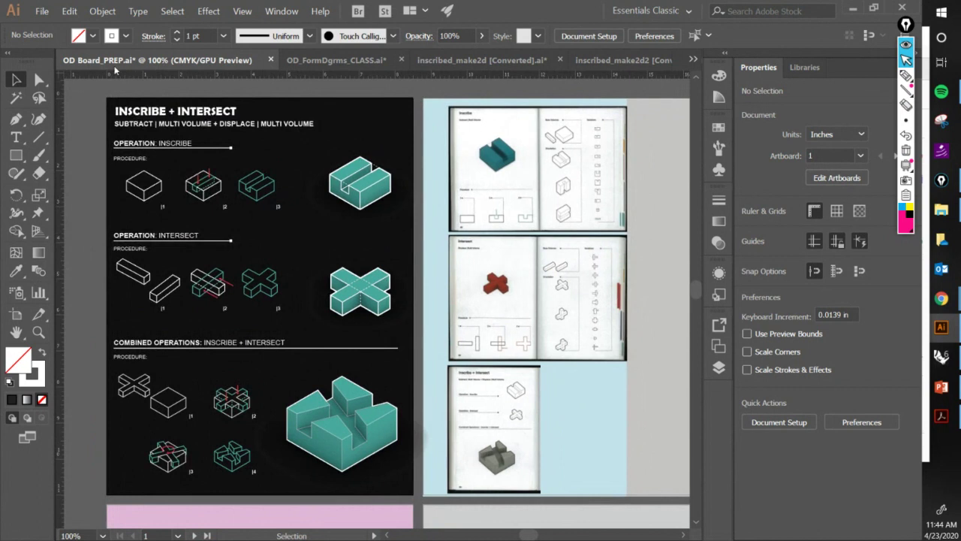
pyautogui.click(39, 12)
pyautogui.click(66, 98)
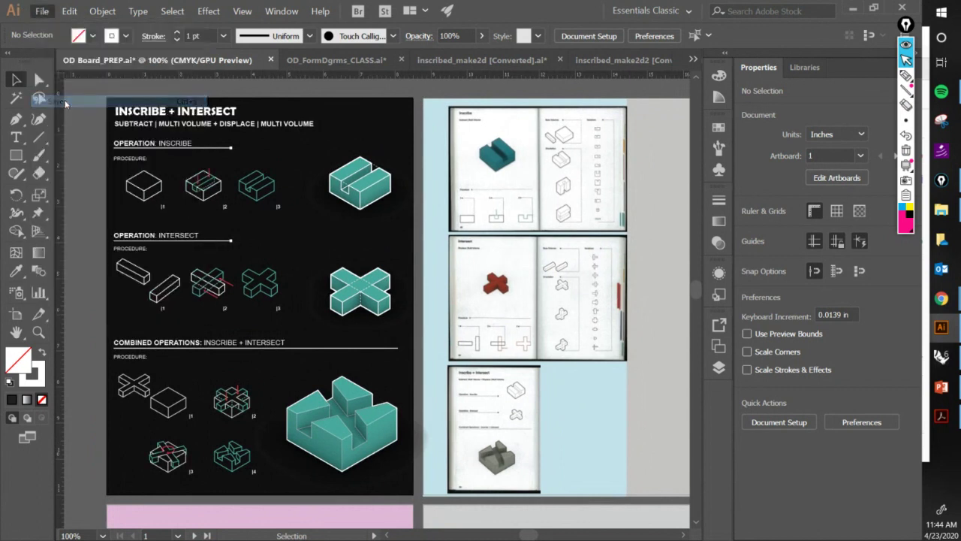